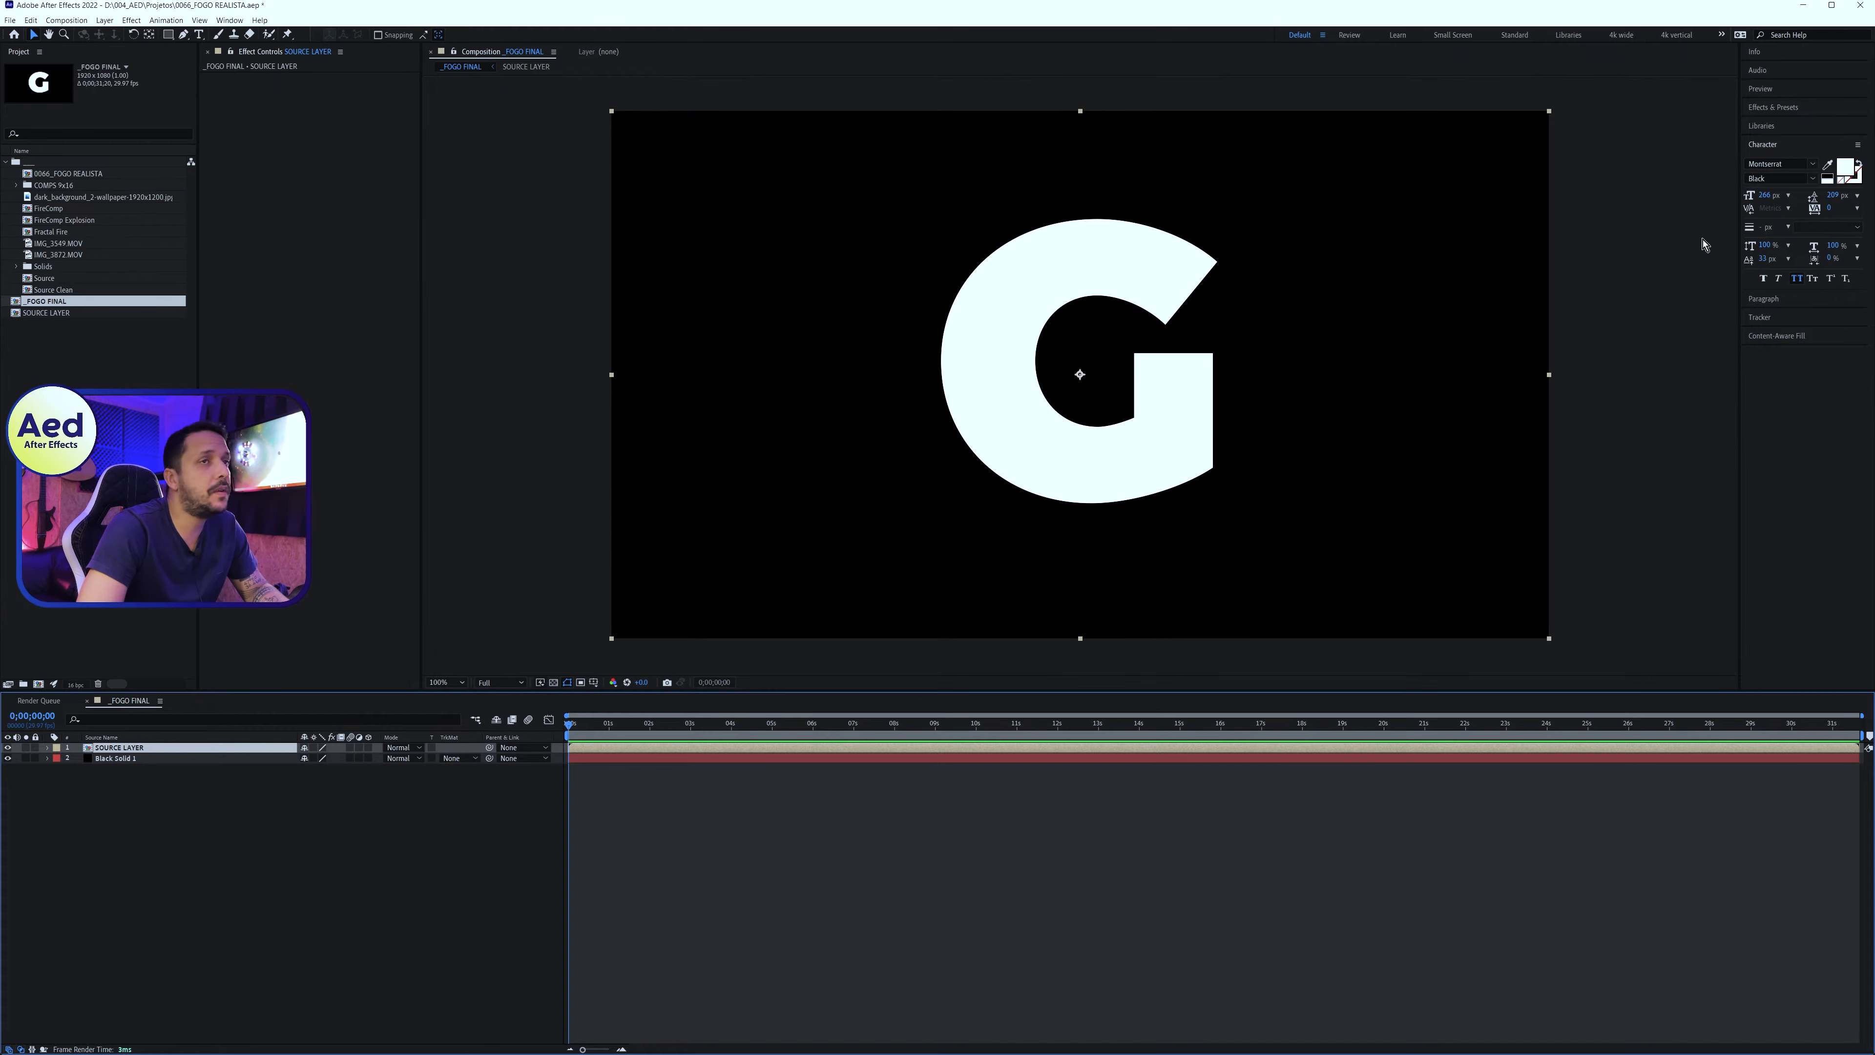
Create a black full-comp solid named FRACTAL PRINCIPAL above the SOURCE LAYER
left_click(1794, 110)
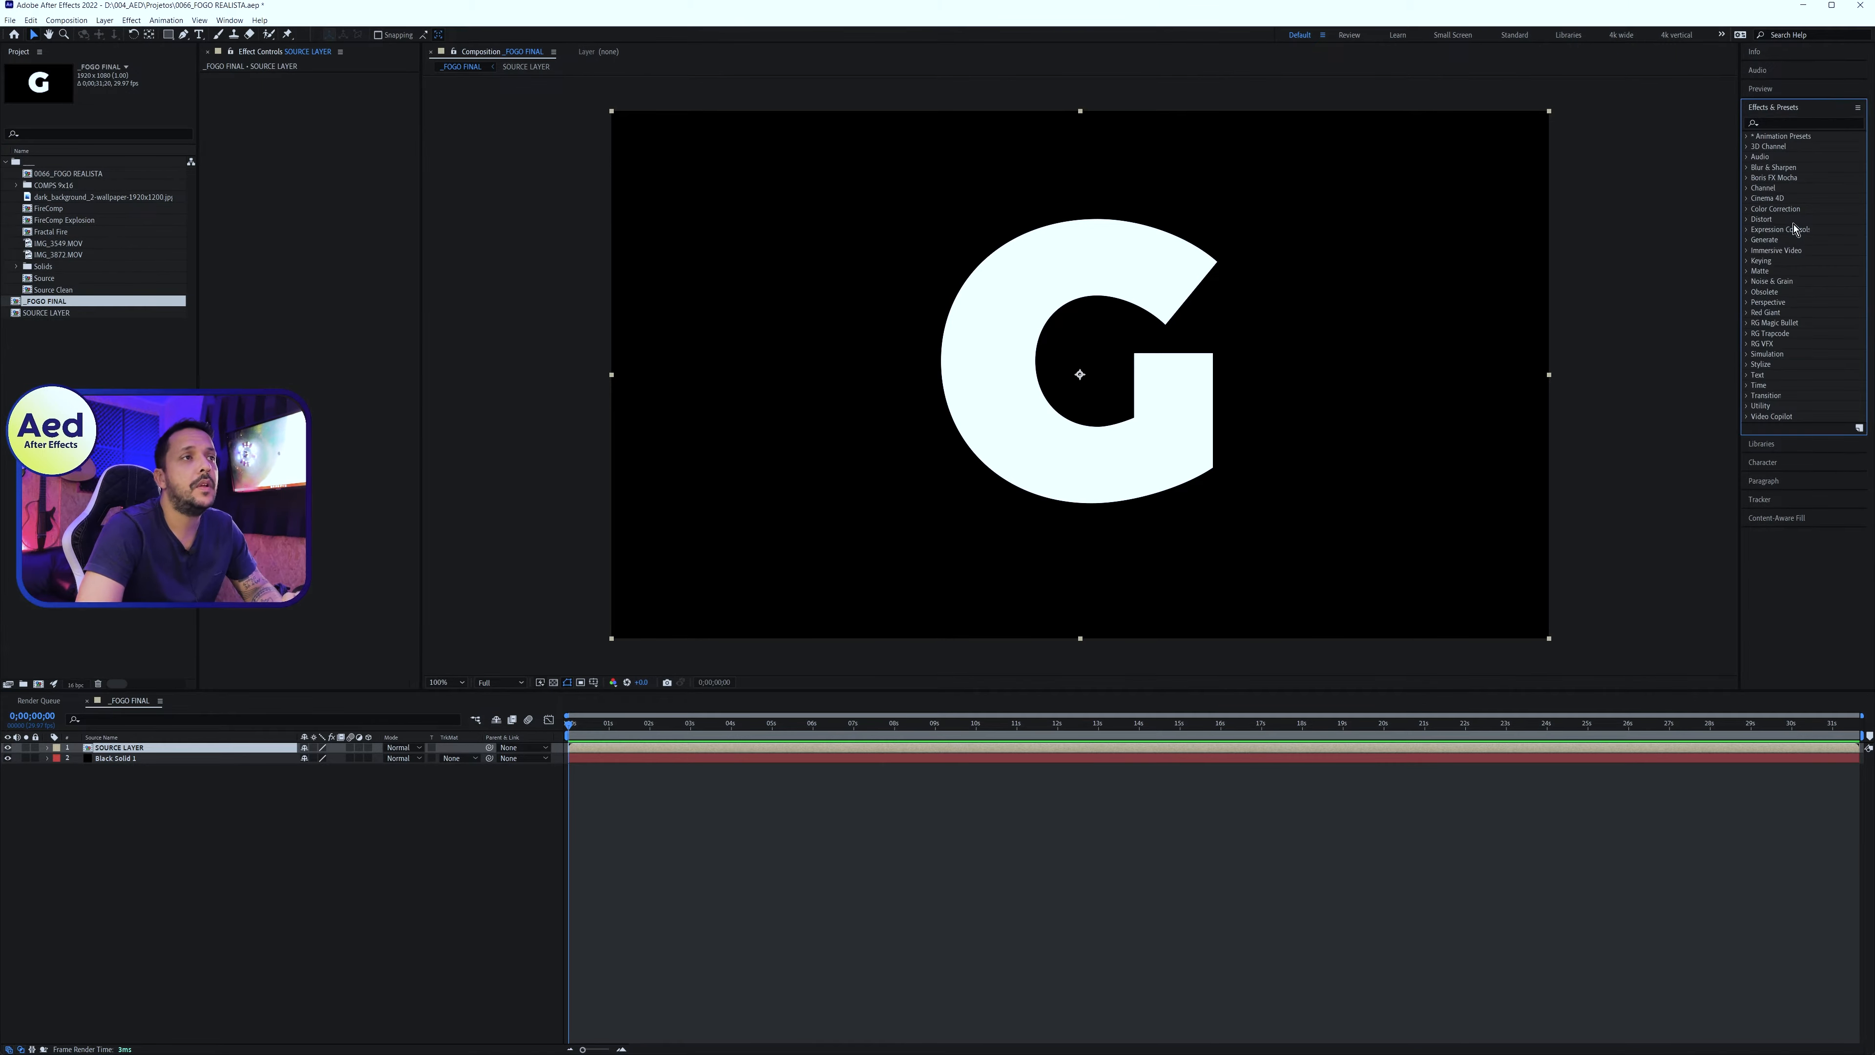
left_click(1774, 124)
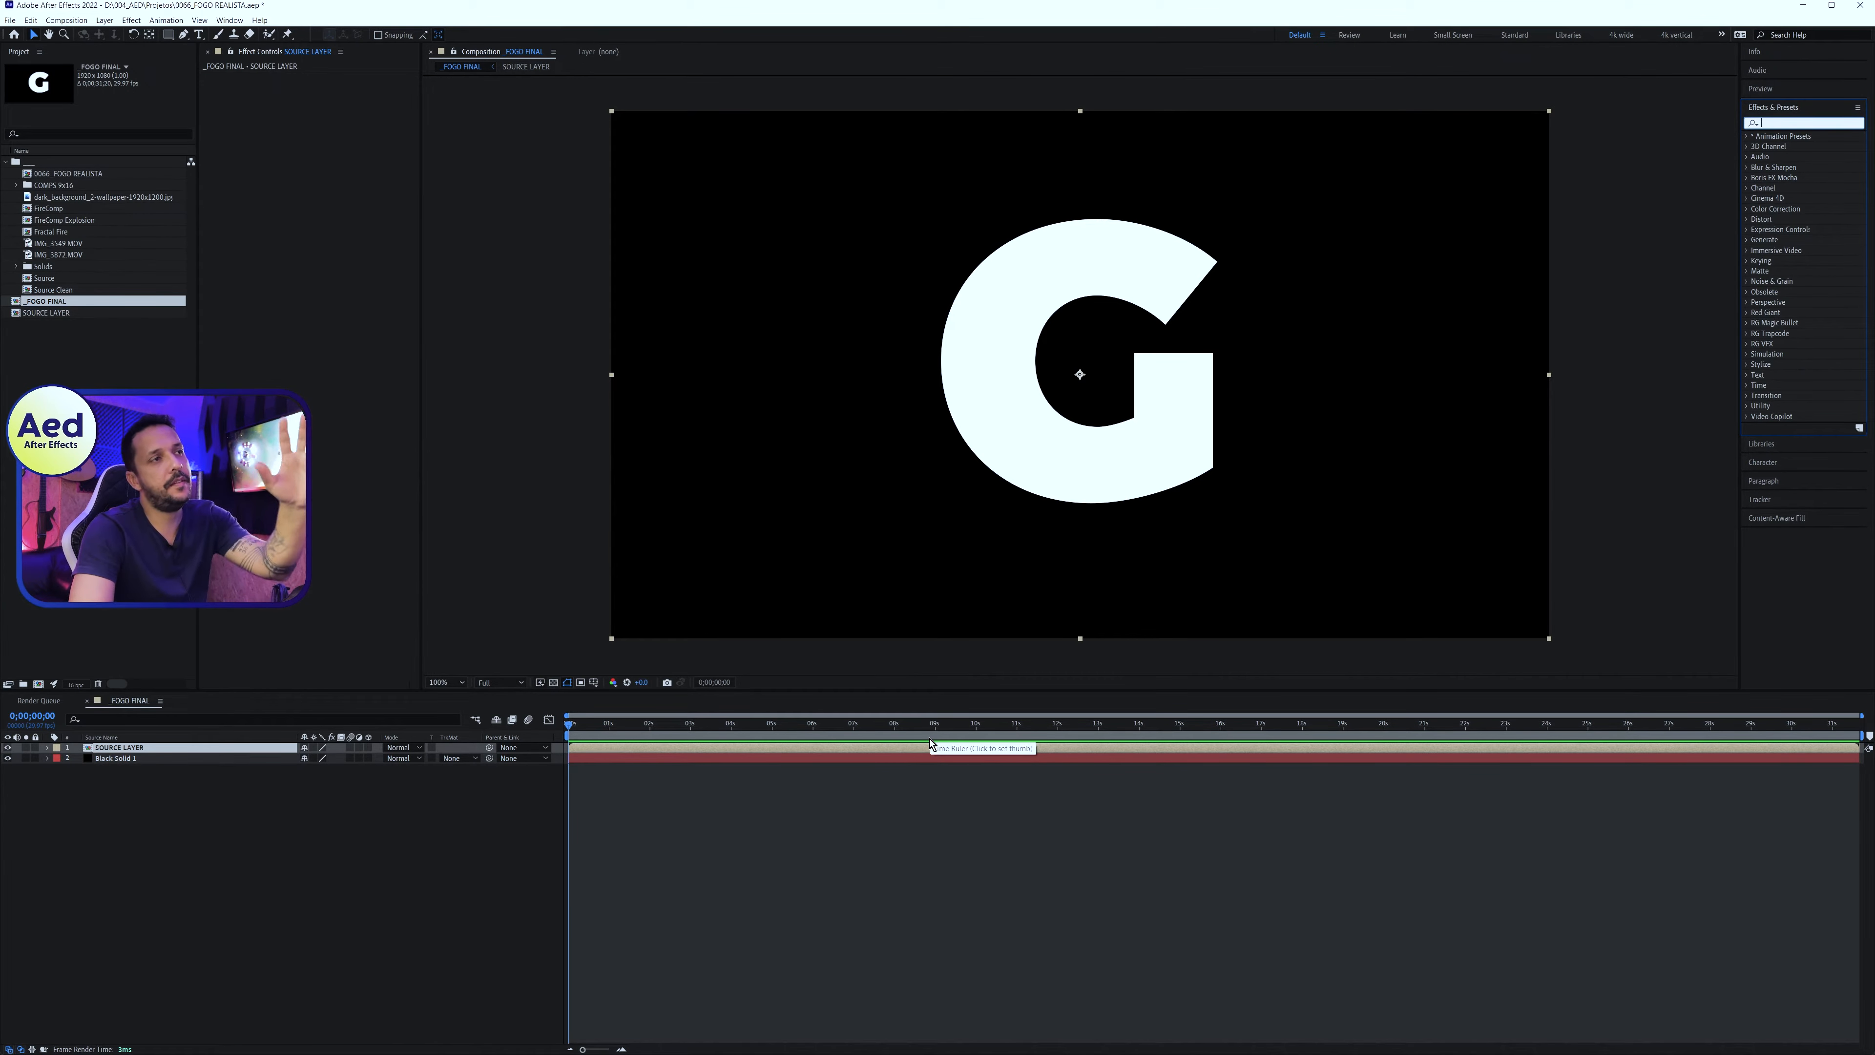
right_click(362, 845)
left_click(341, 855)
key("ctrl+y")
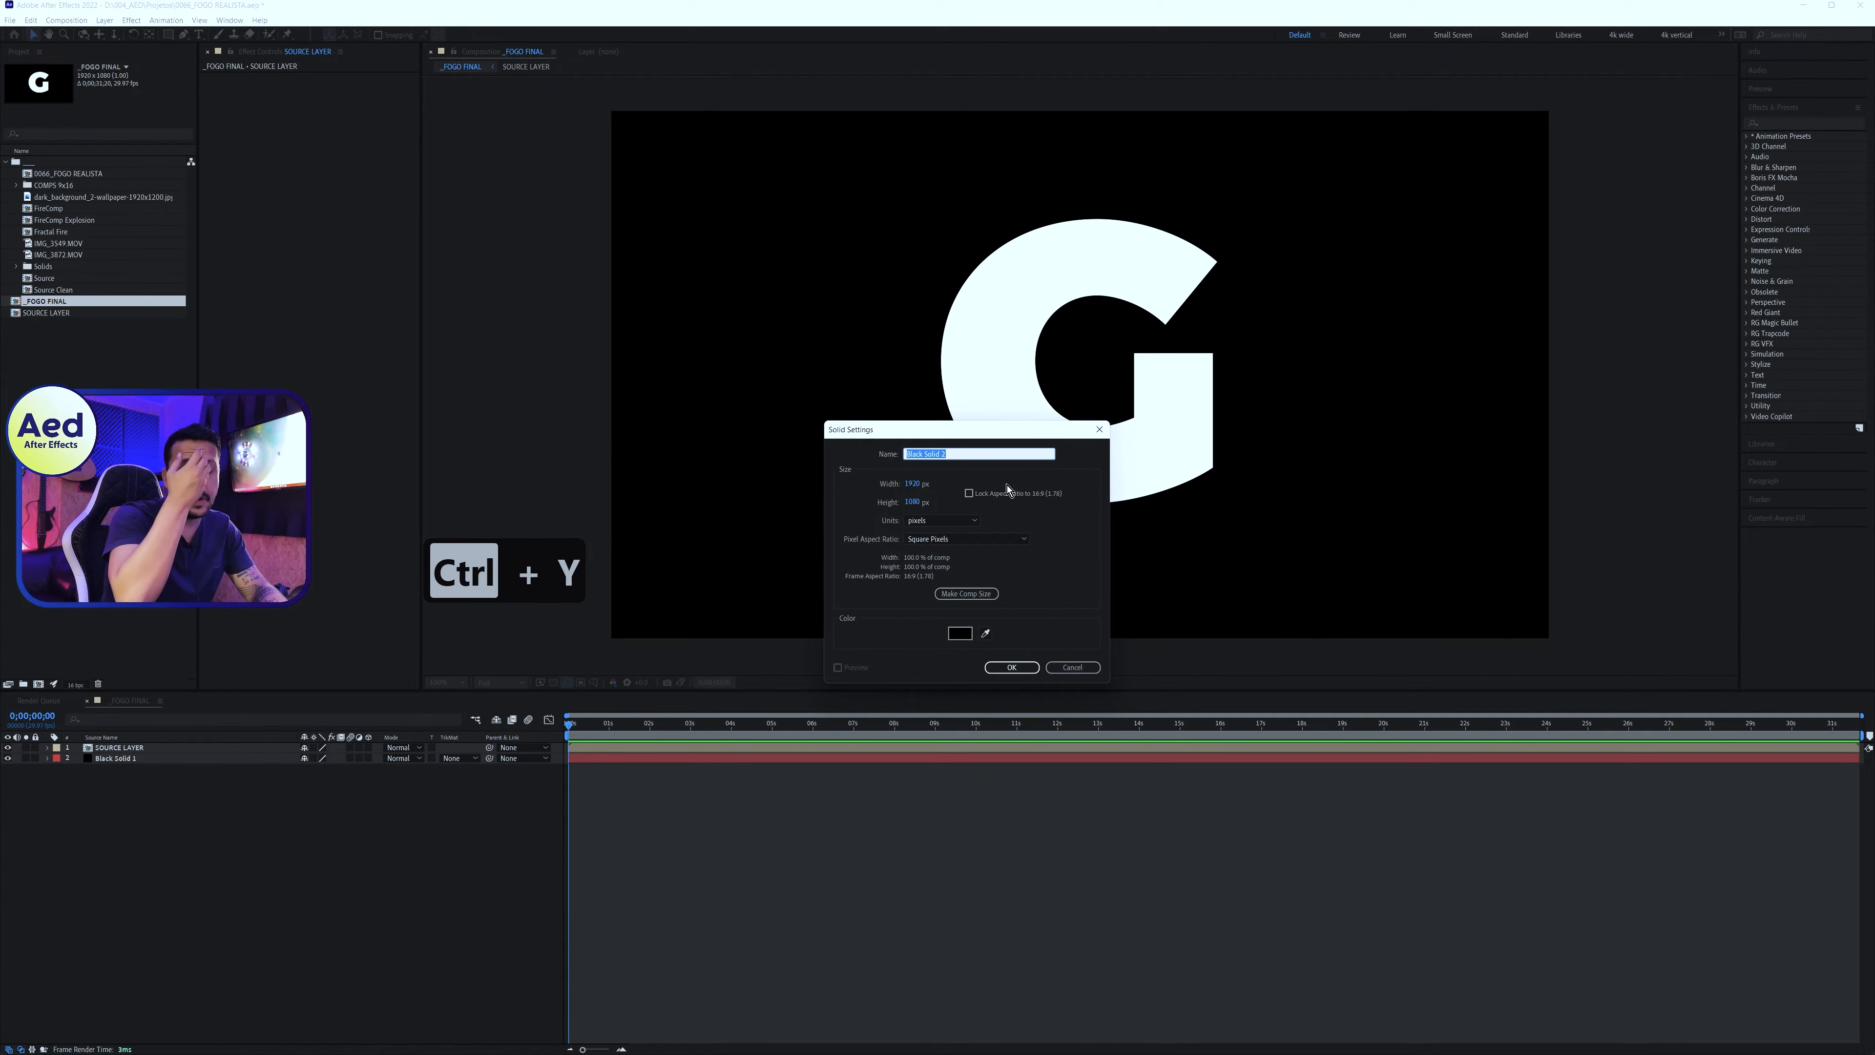
type("FRAC")
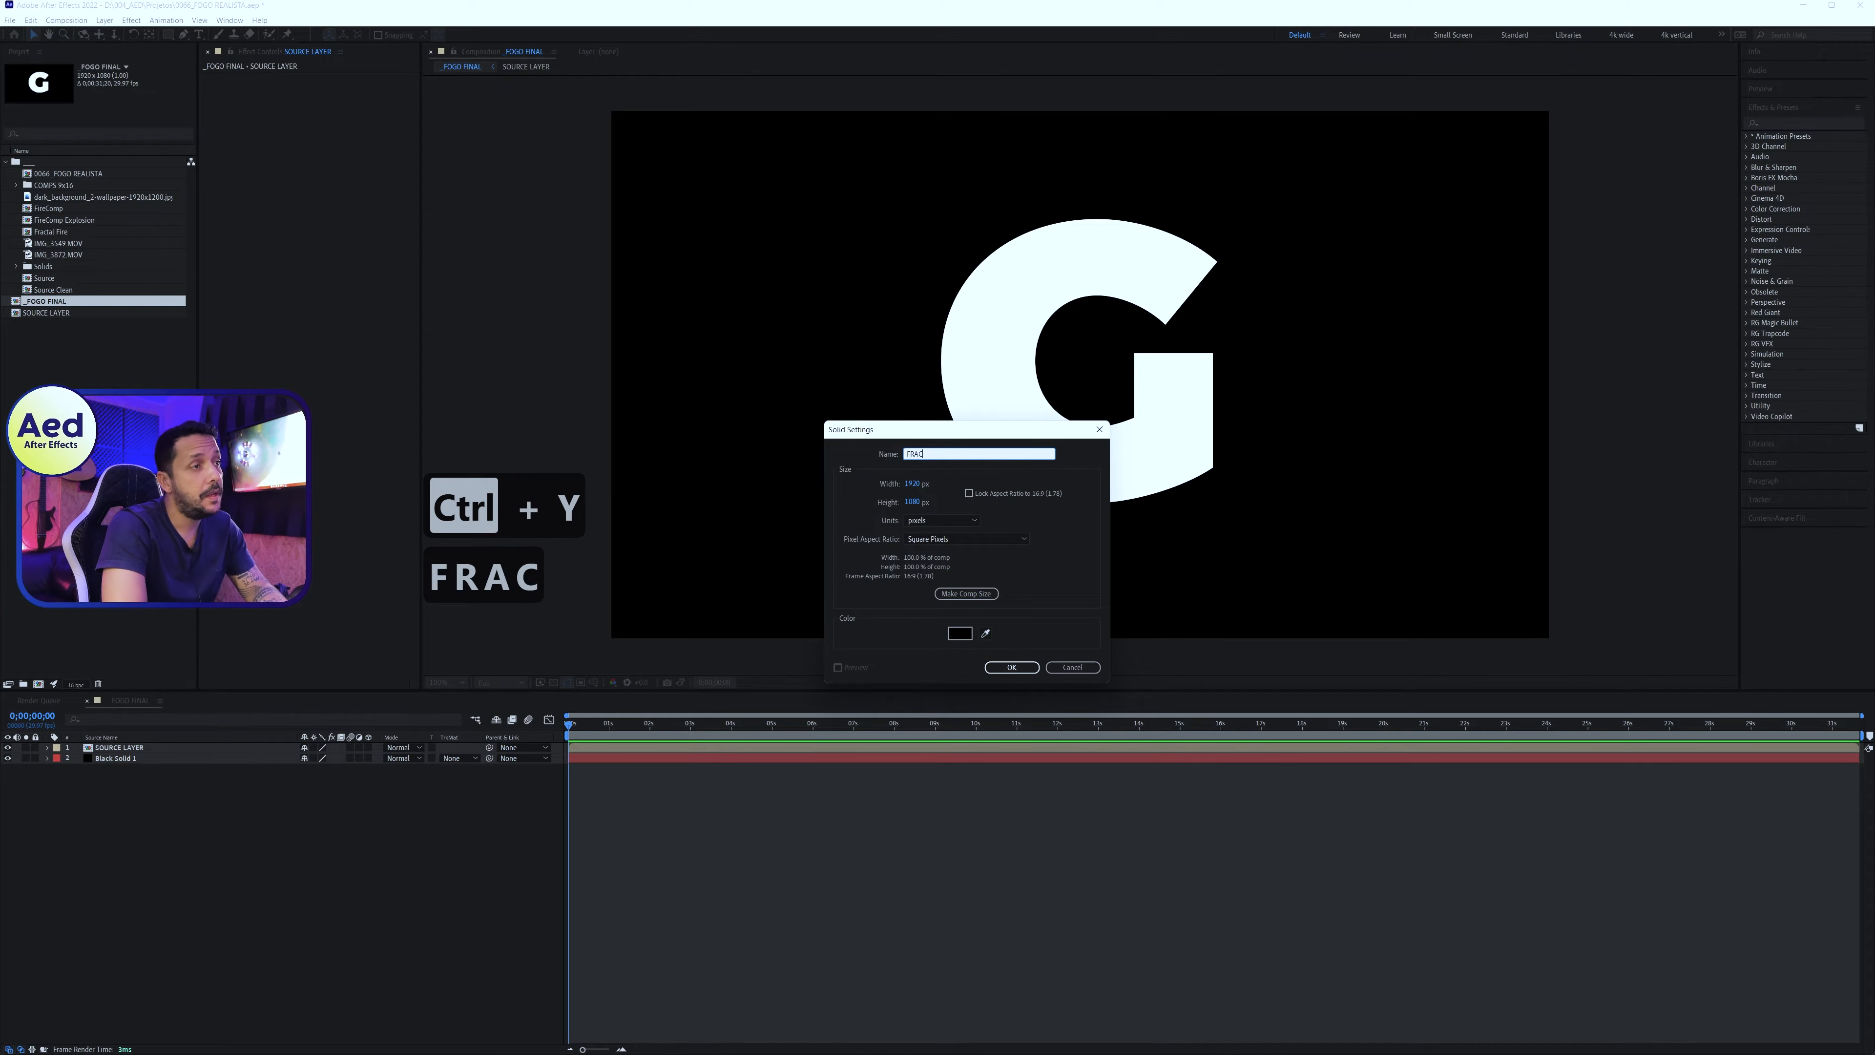
type("TAL PRINCIPAL")
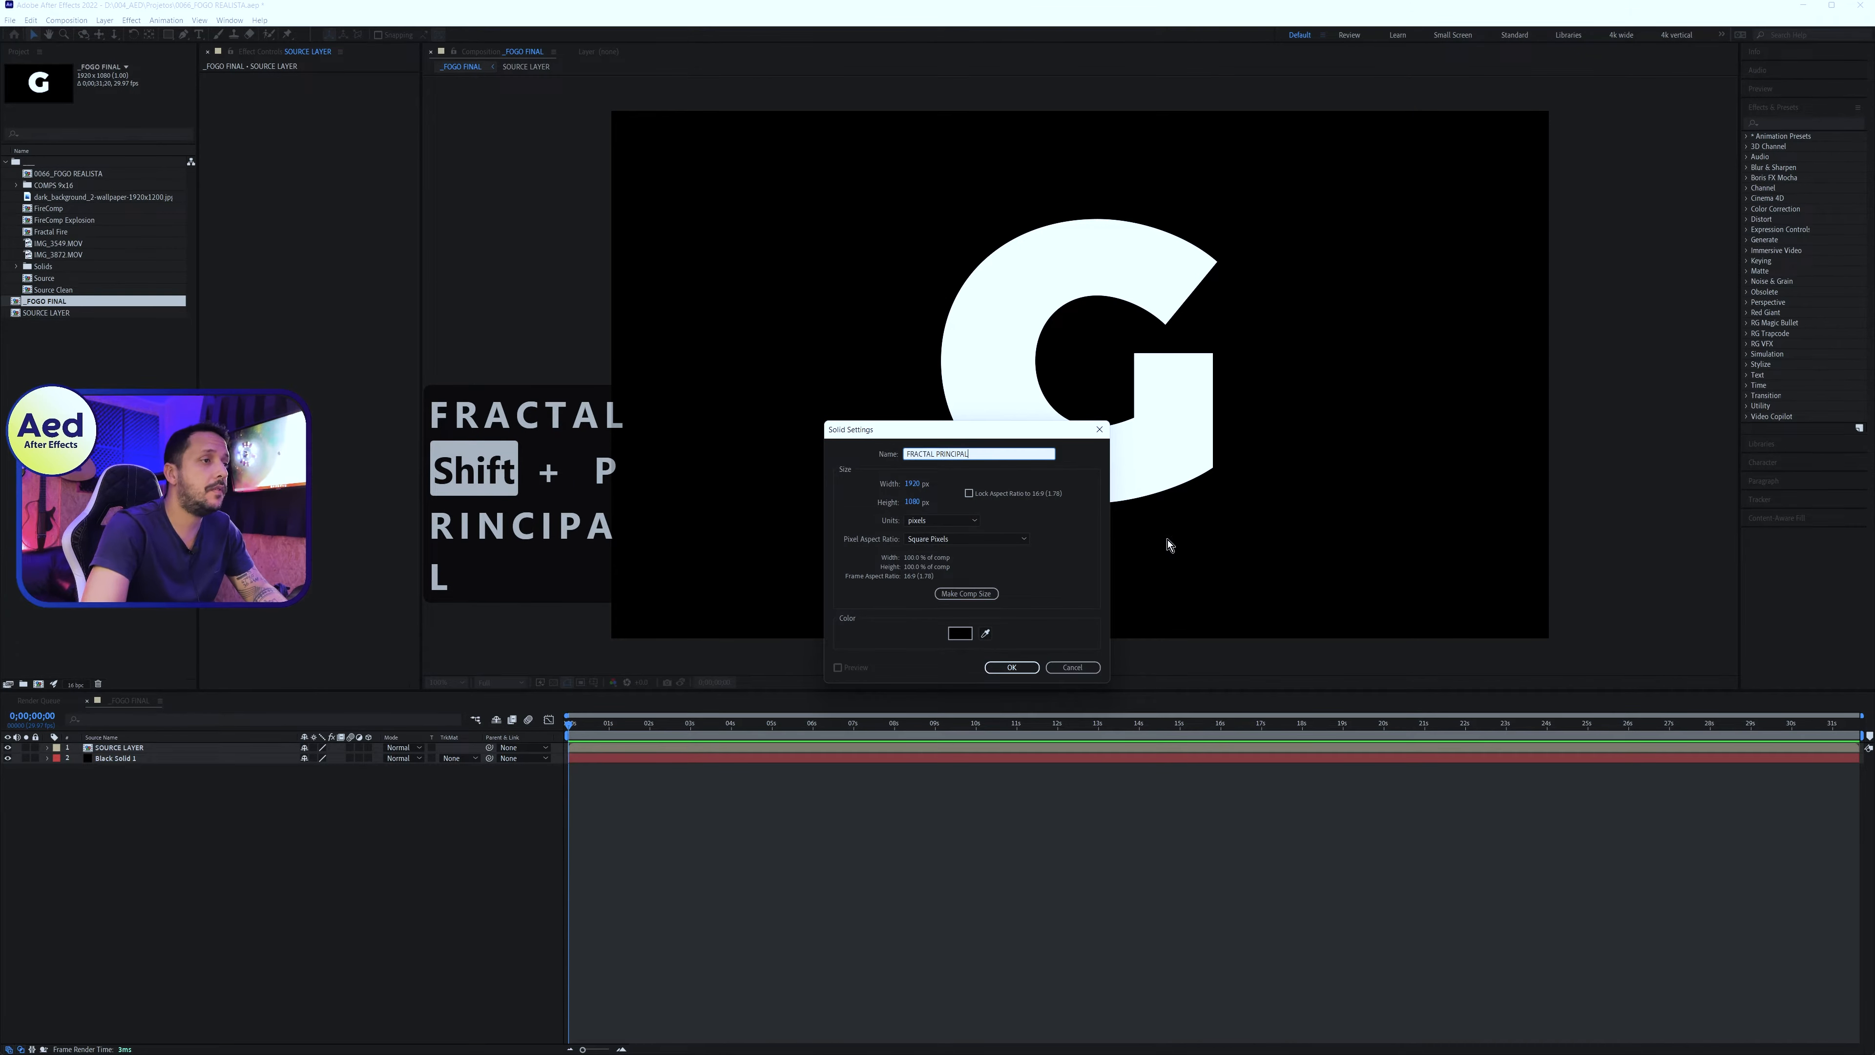
left_click(1011, 667)
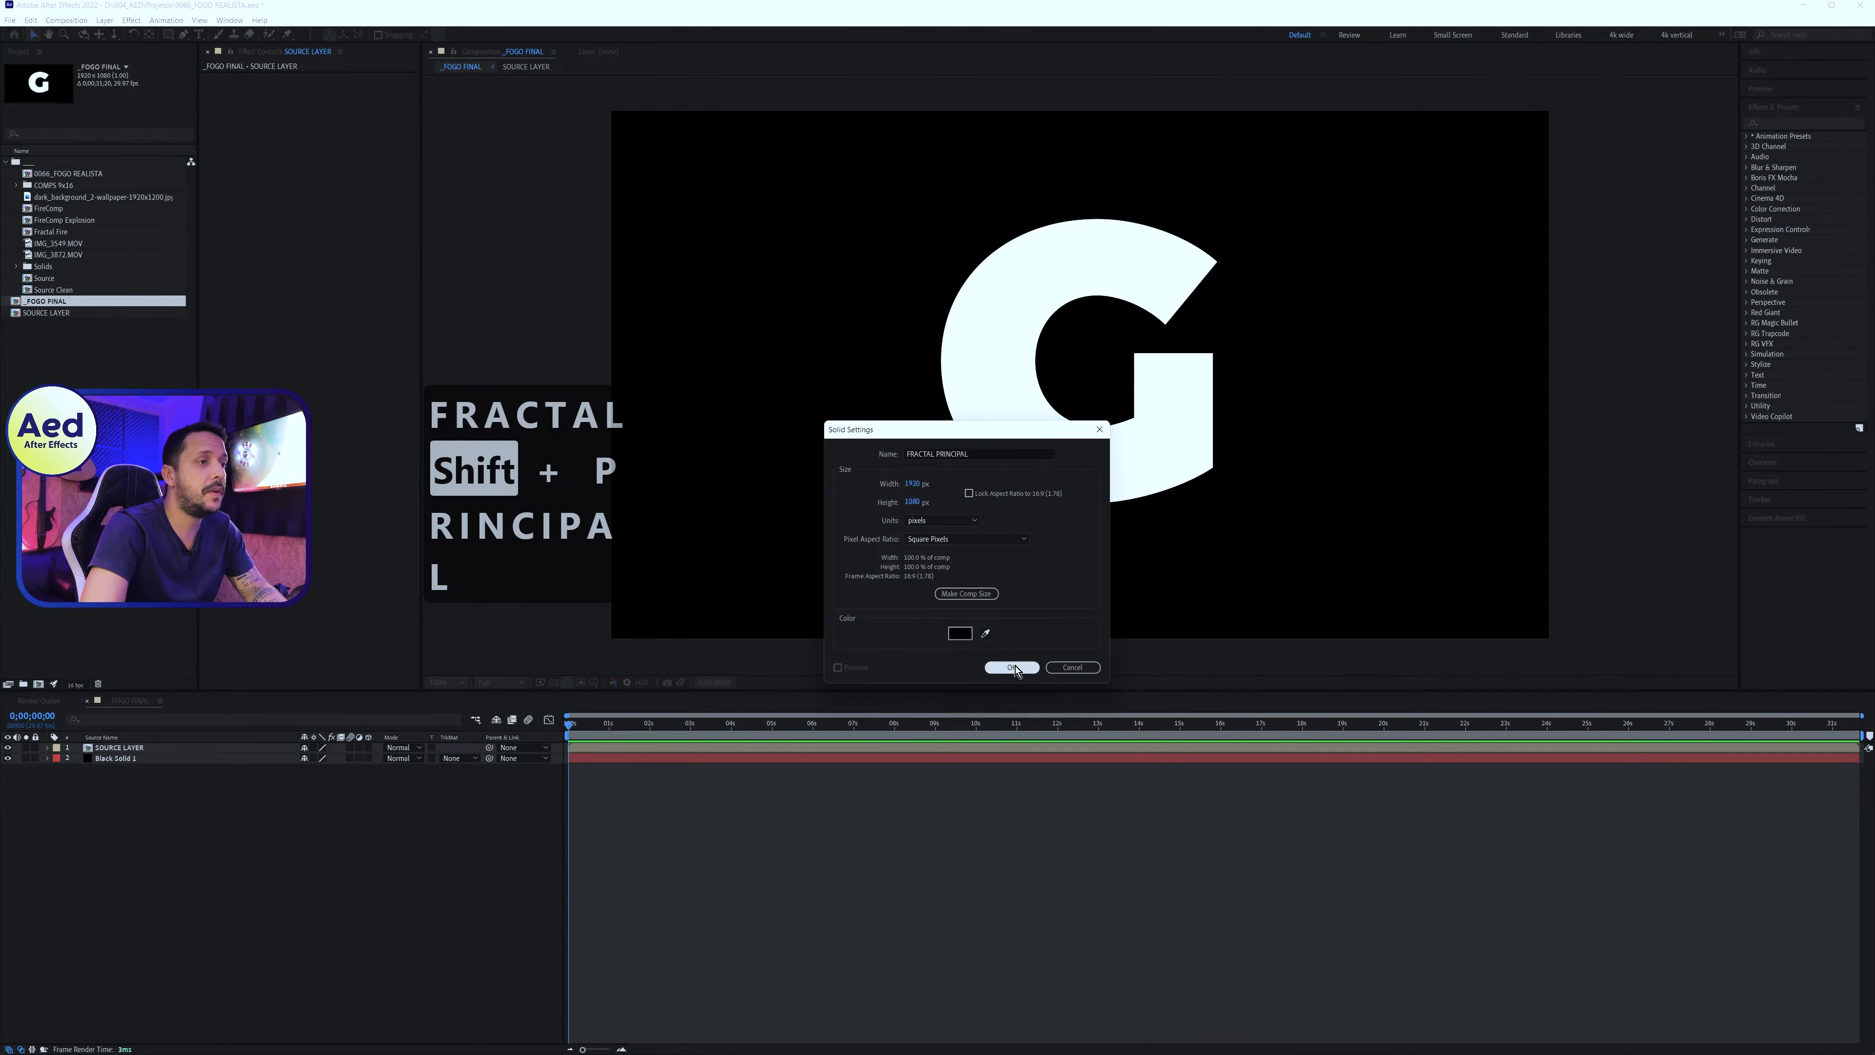
Apply Fractal Noise to the FRACTAL PRINCIPAL solid, set its fractal type to Dynamic Progressive and invert it
left_click(1792, 123)
type("fracta")
double_click(1801, 188)
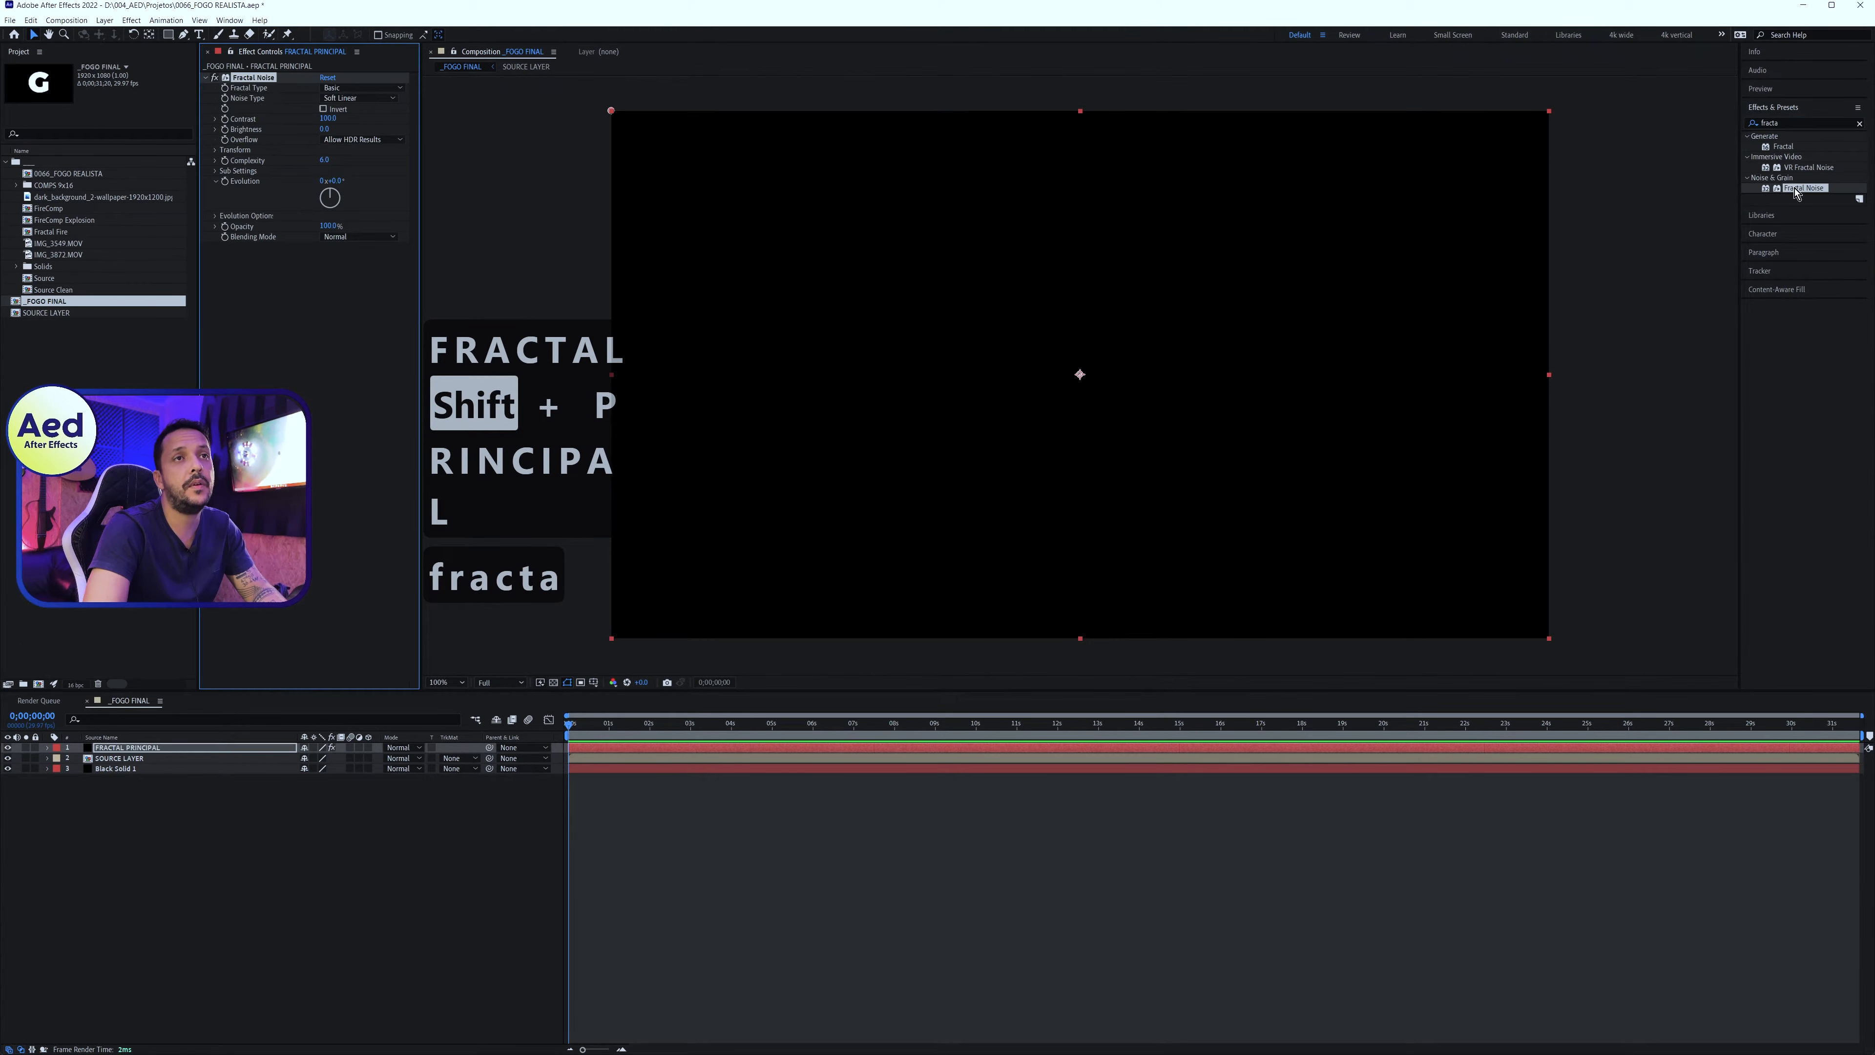
left_click(357, 88)
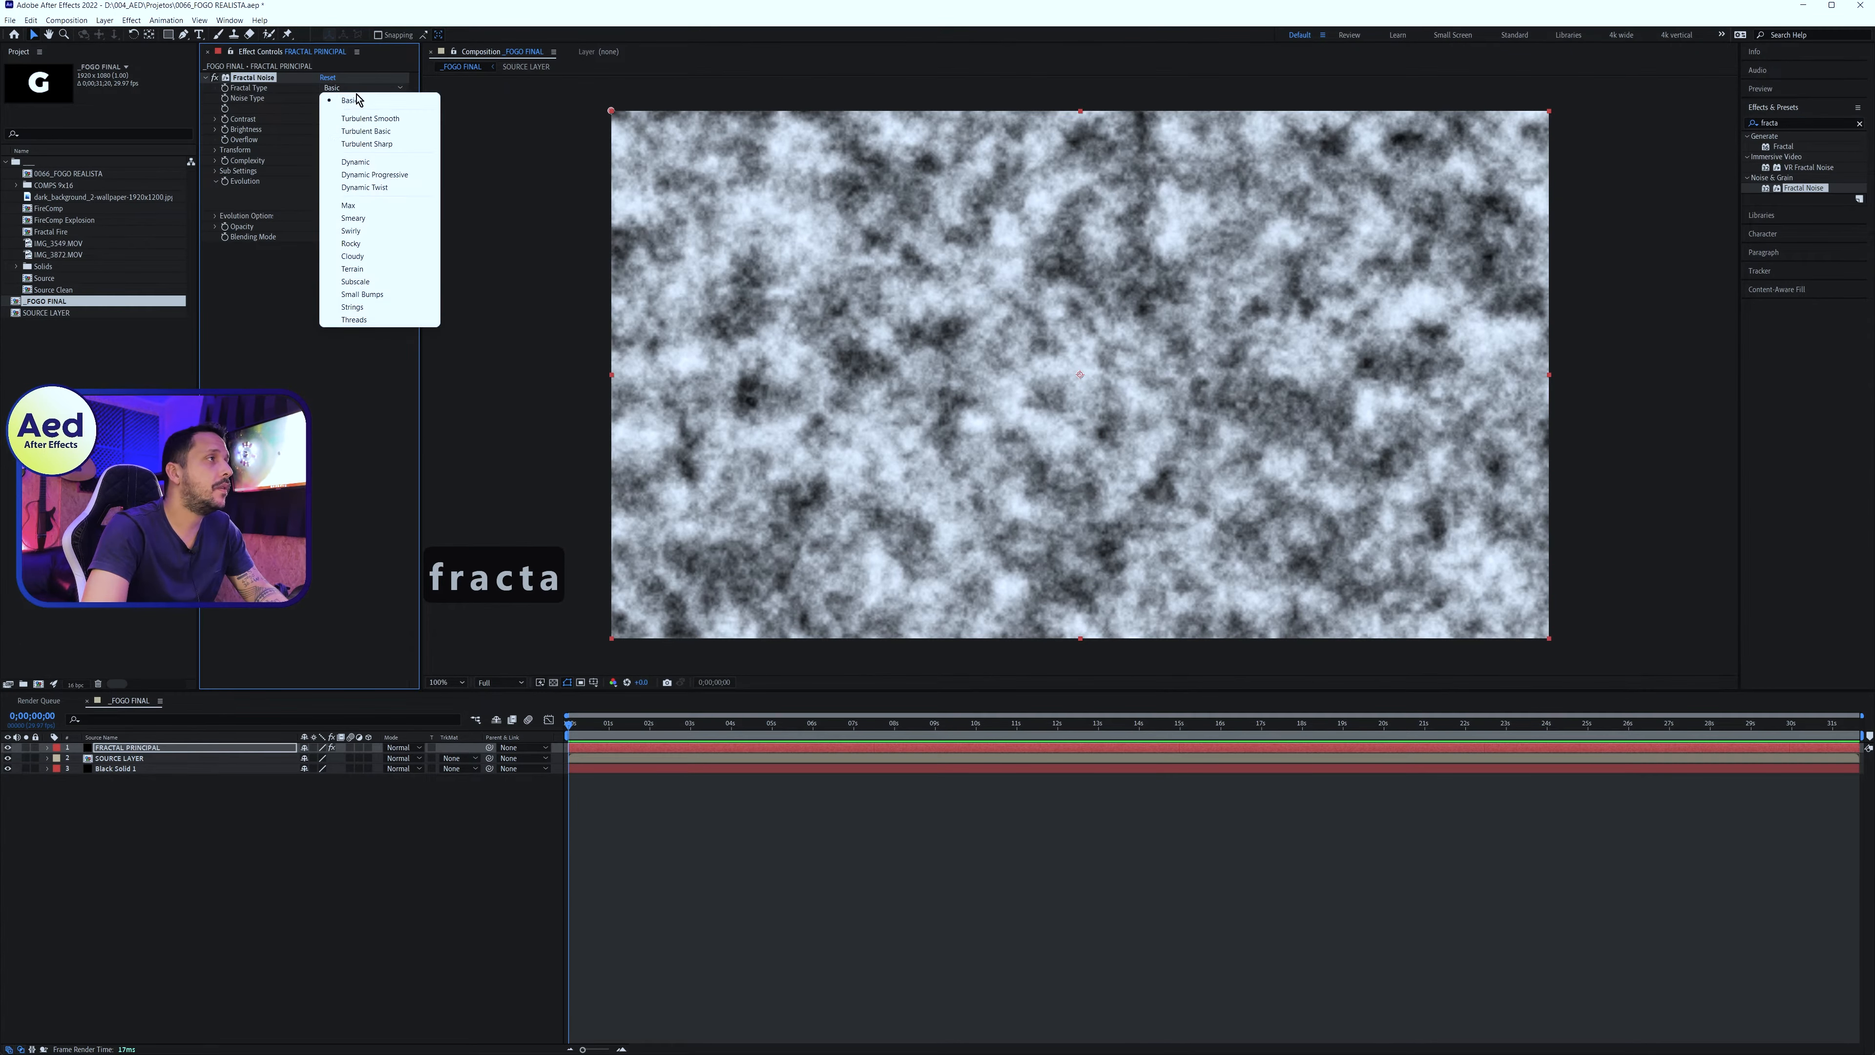
left_click(378, 177)
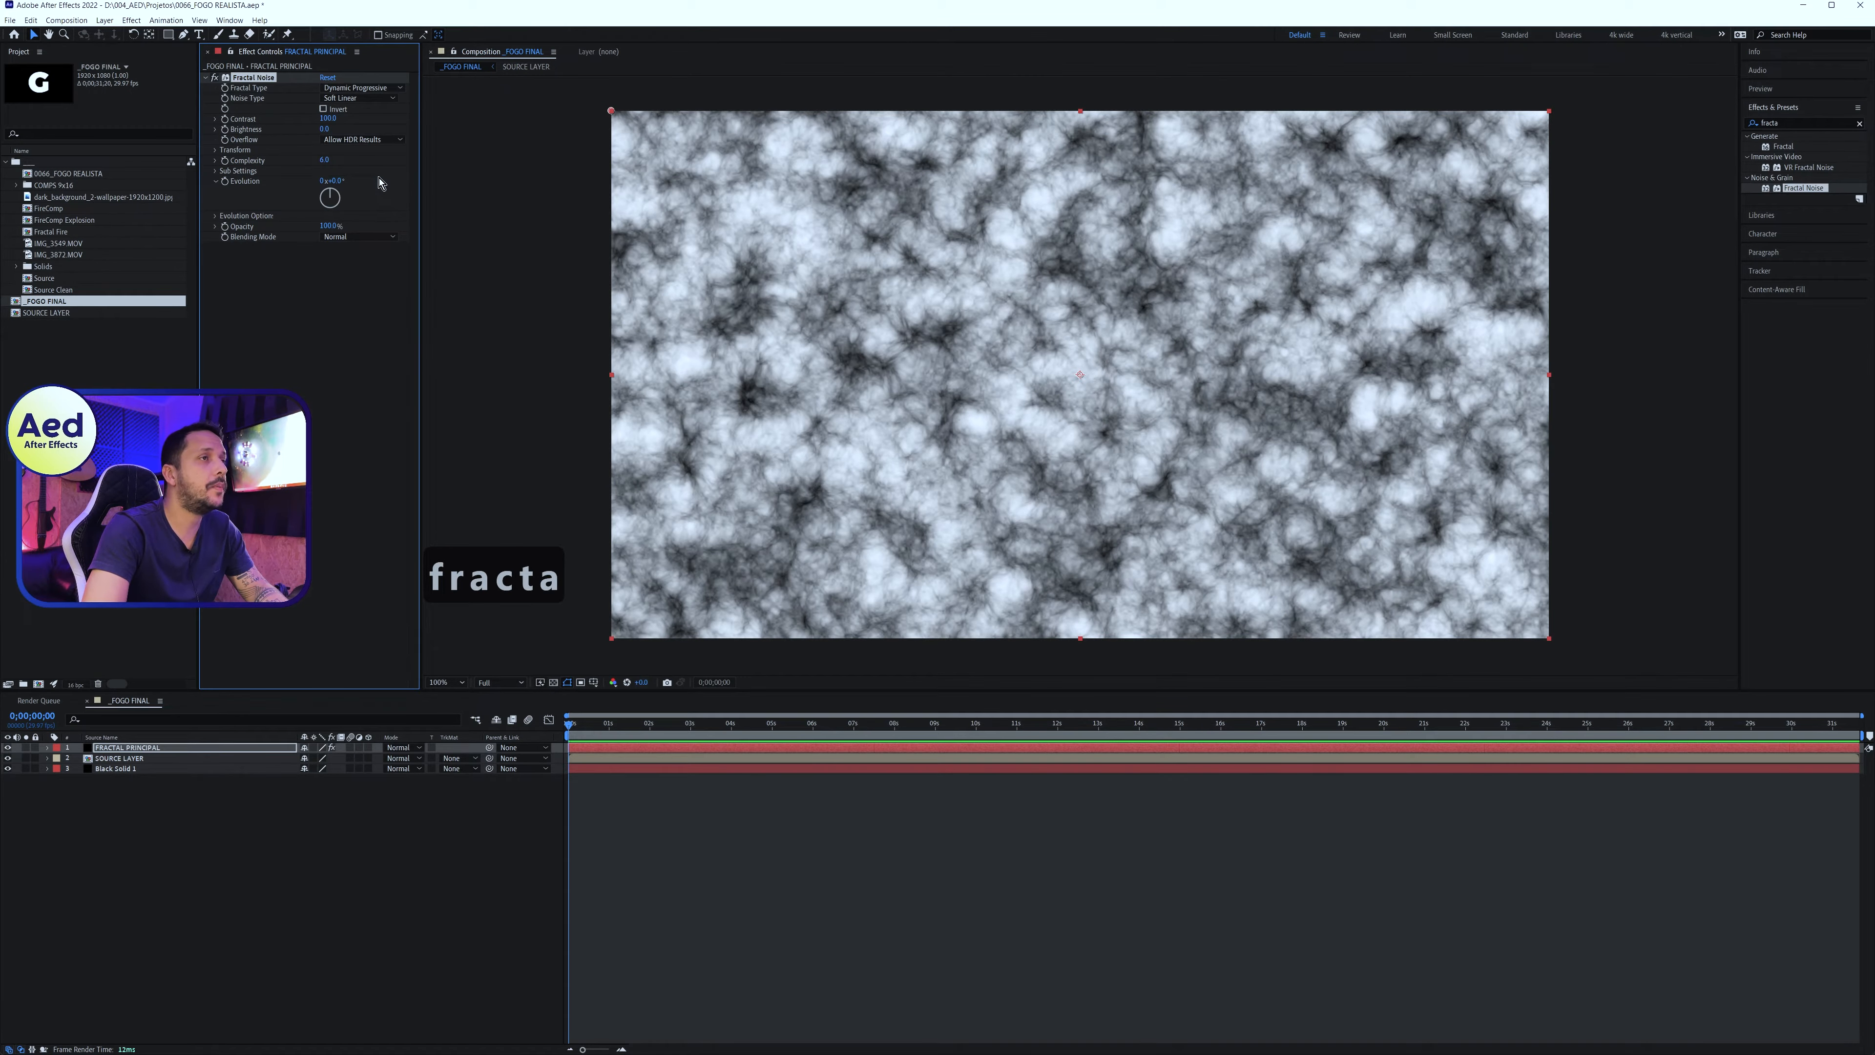
left_click(323, 109)
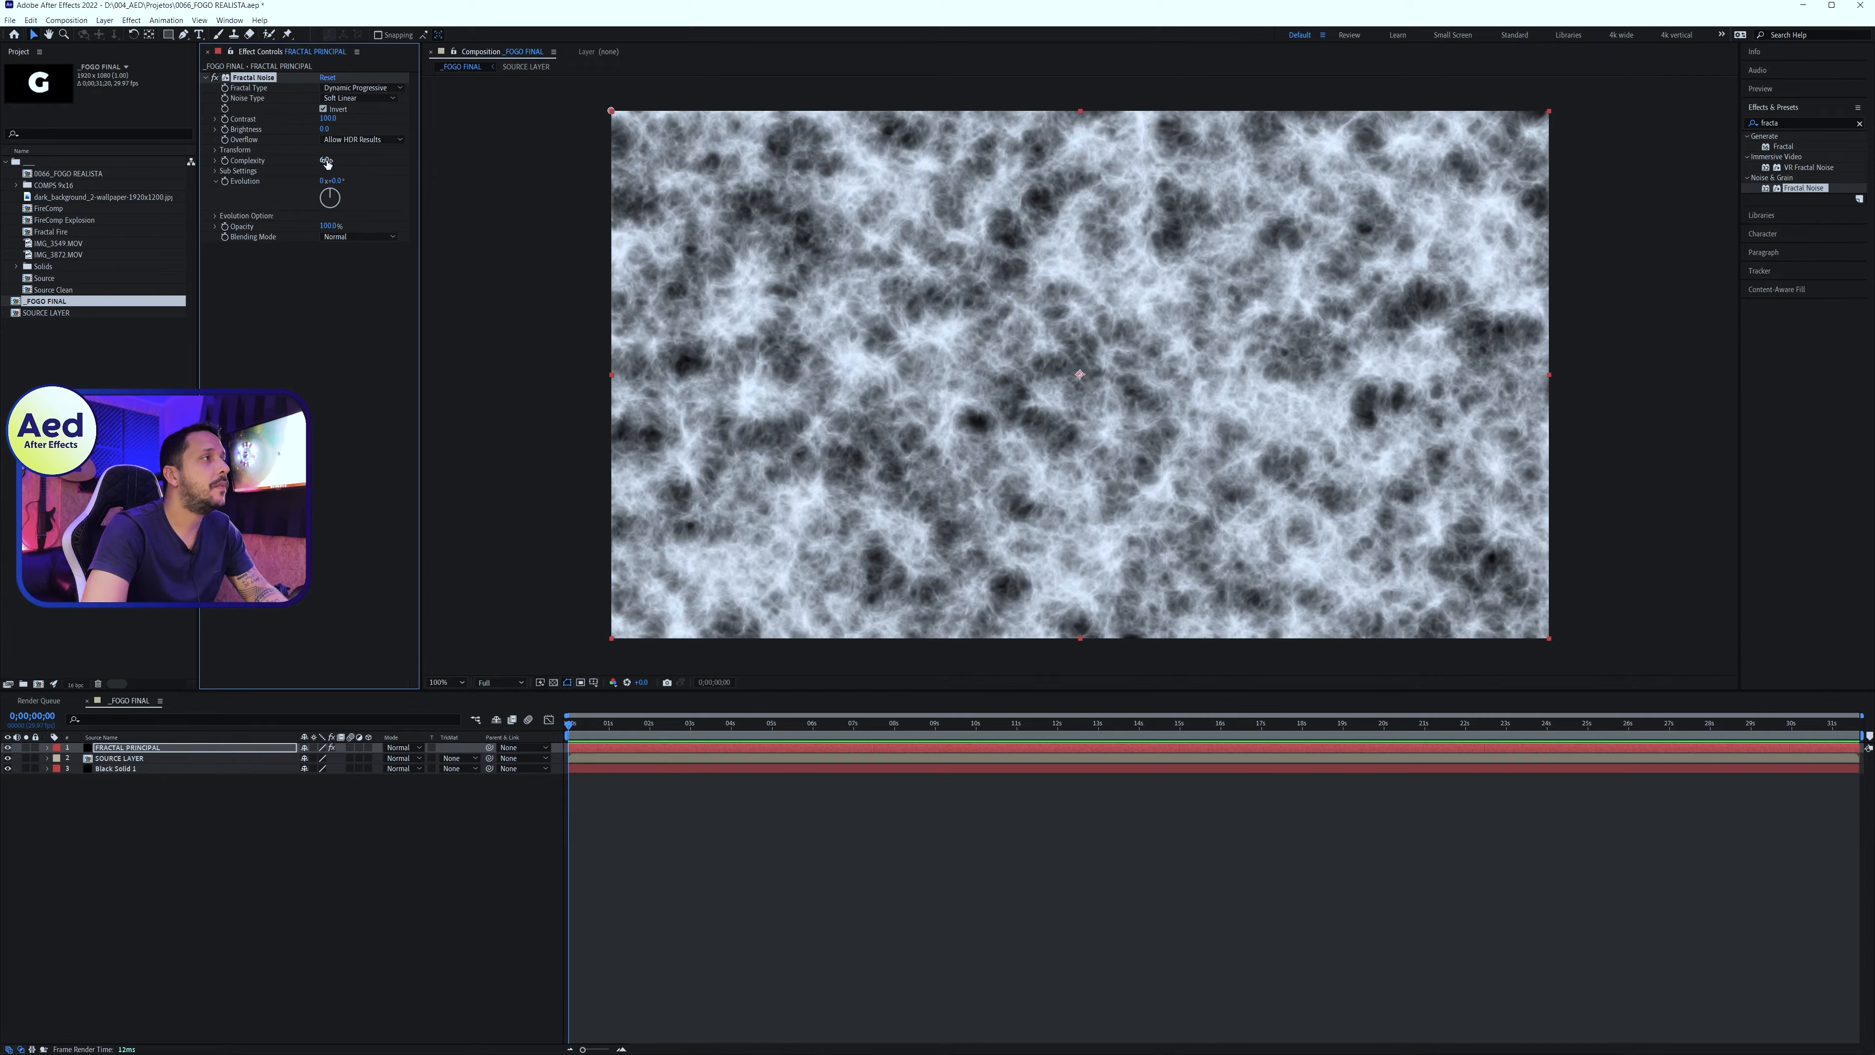
Add the expression time*200 to the Fractal Noise Evolution property and preview the animation
left_click(214, 217)
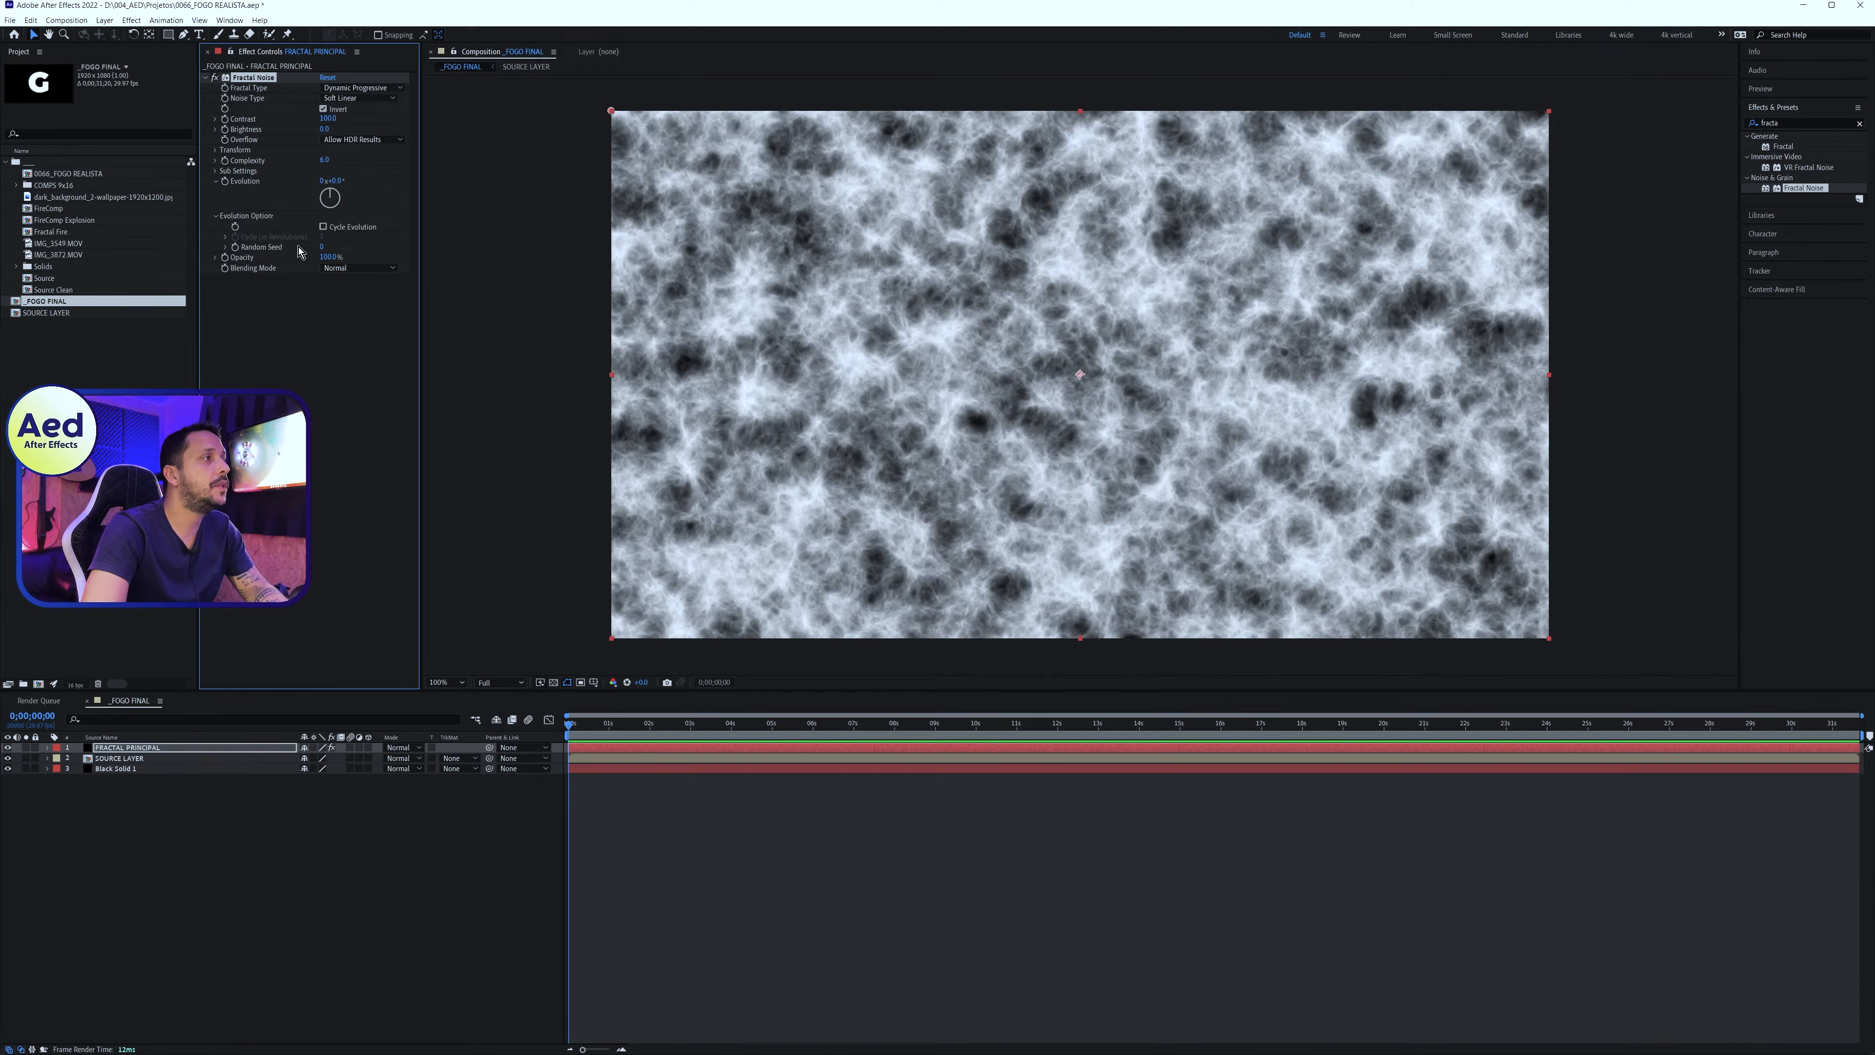
left_click(215, 171)
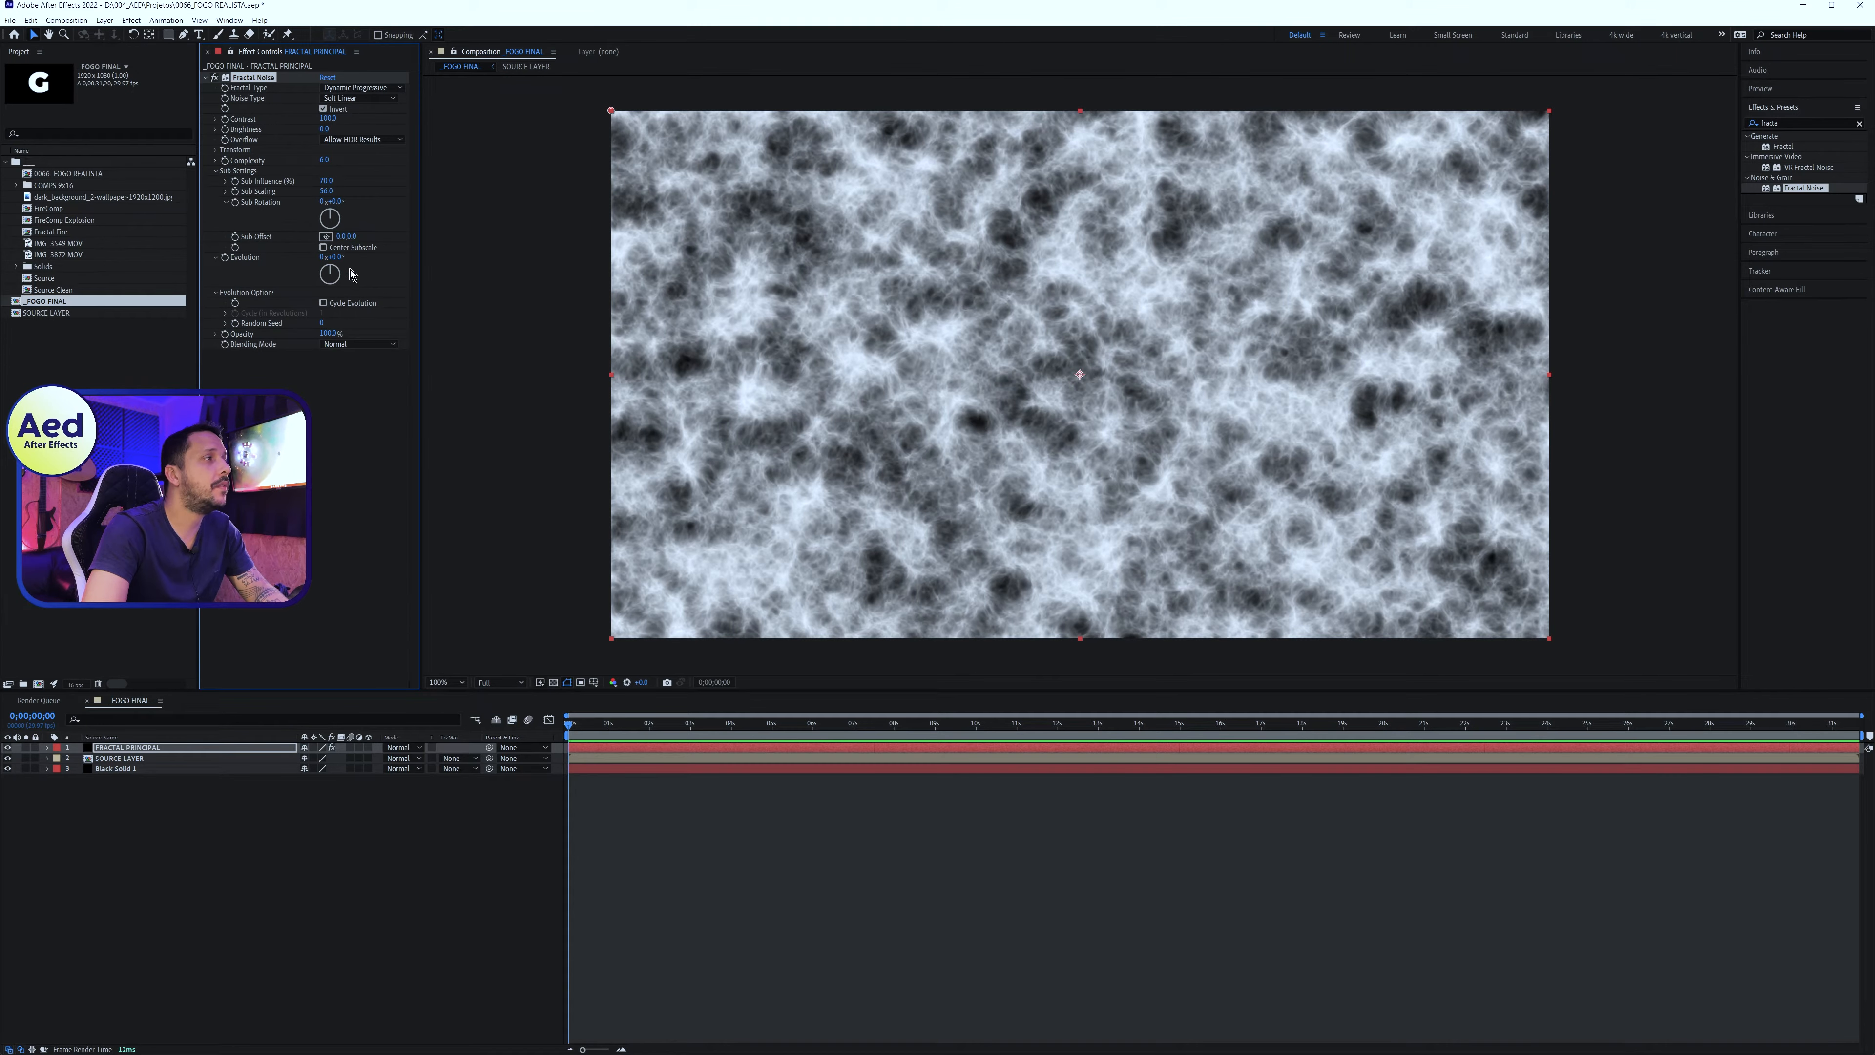
key("Escape")
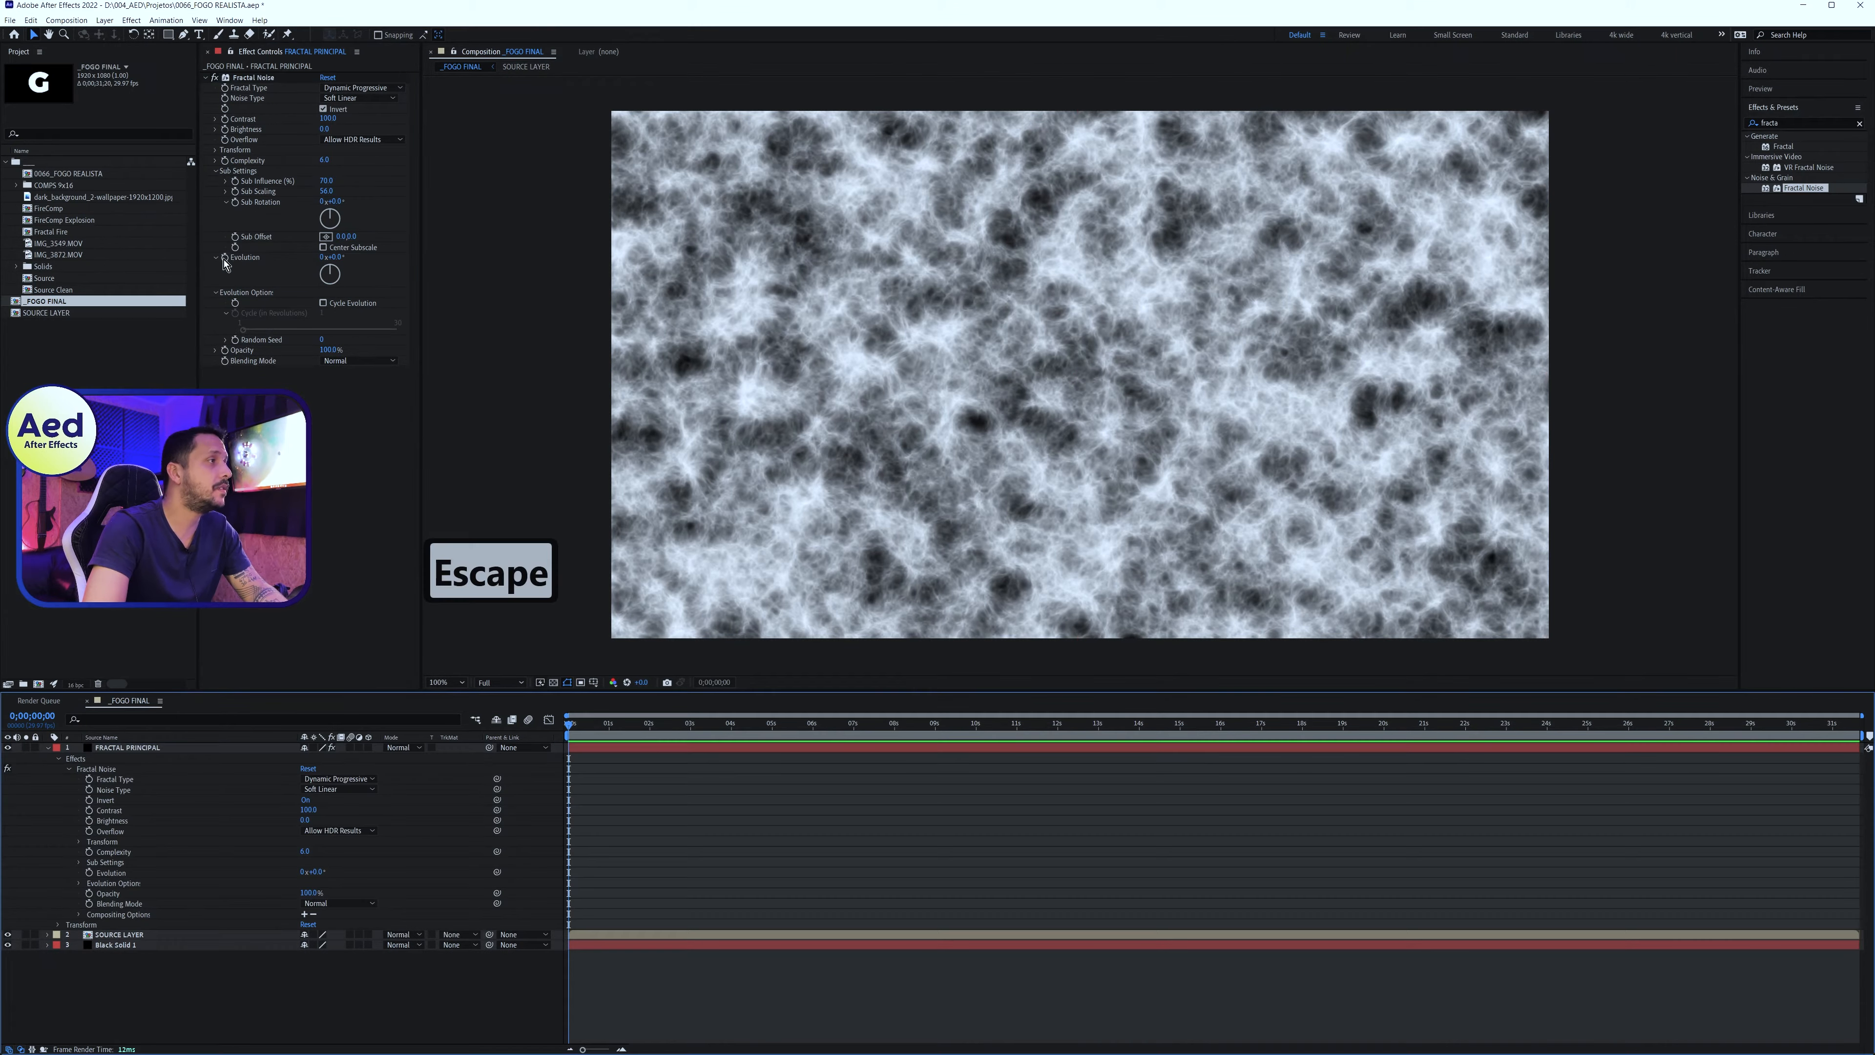
left_click(224, 258, "alt")
type("tim")
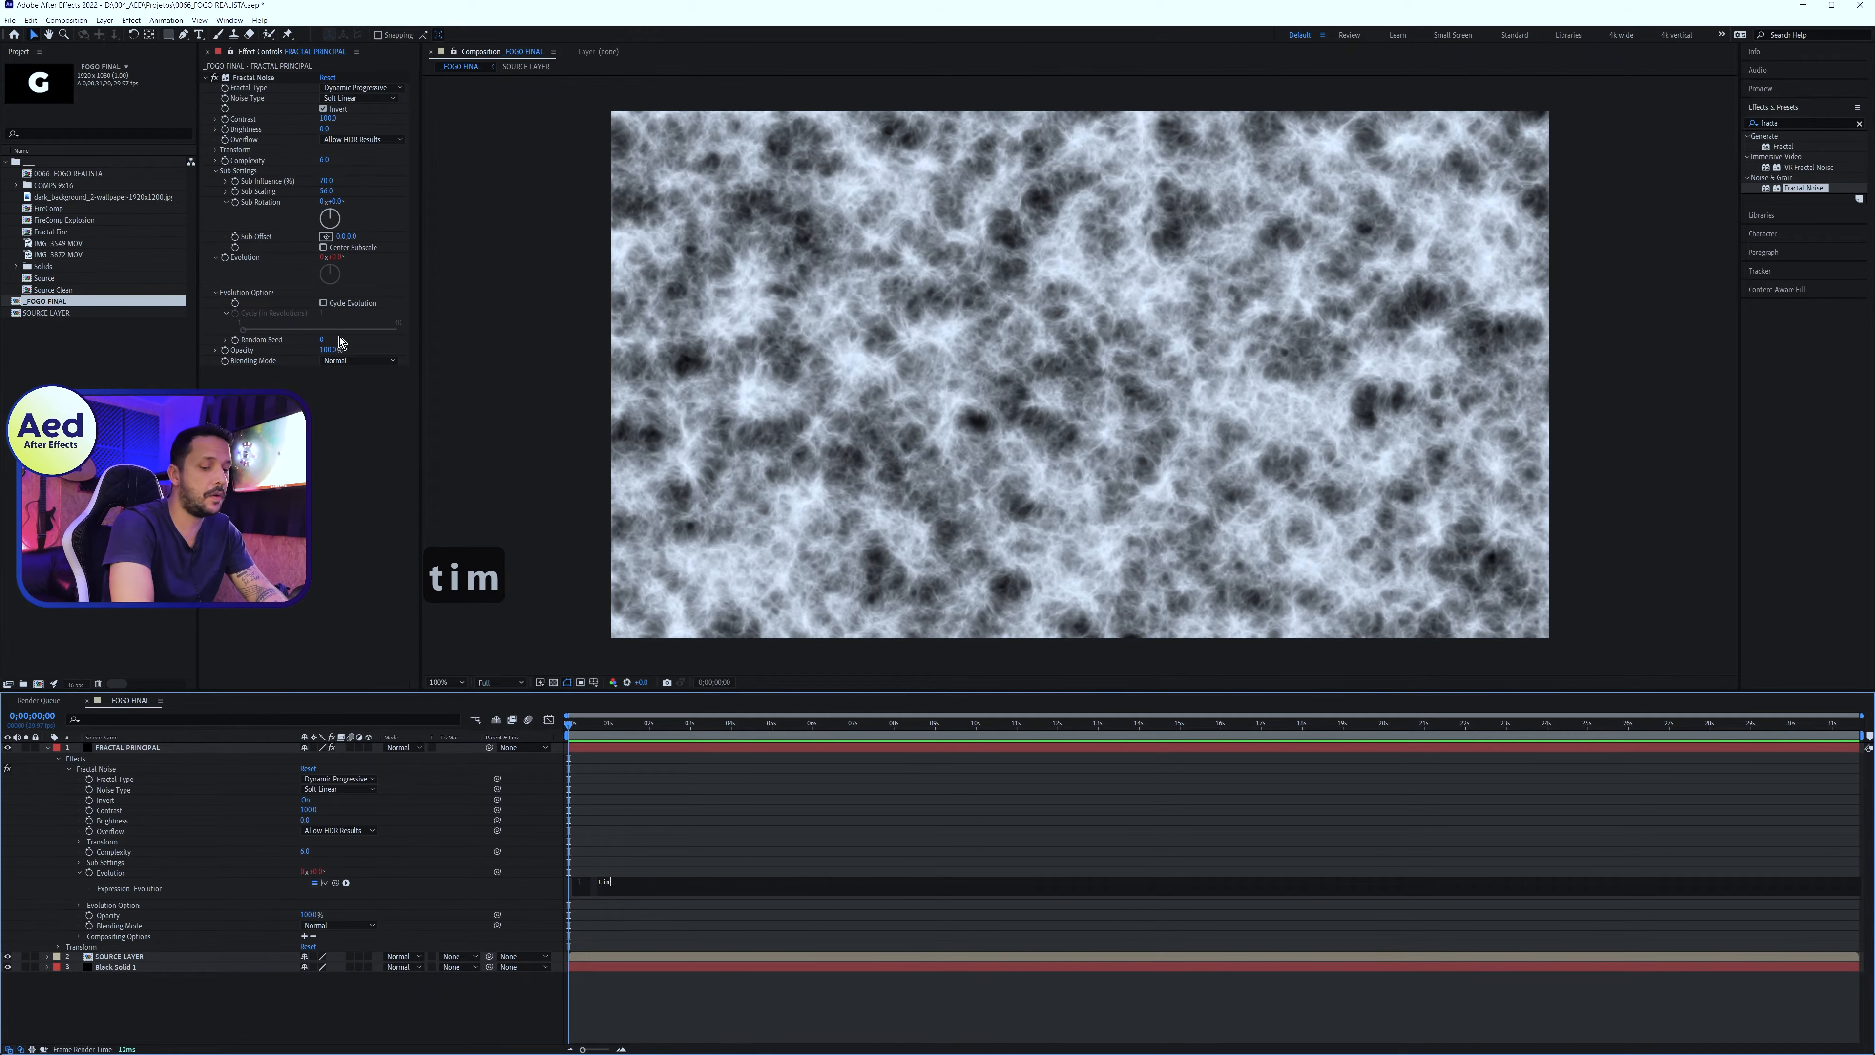
type("e*")
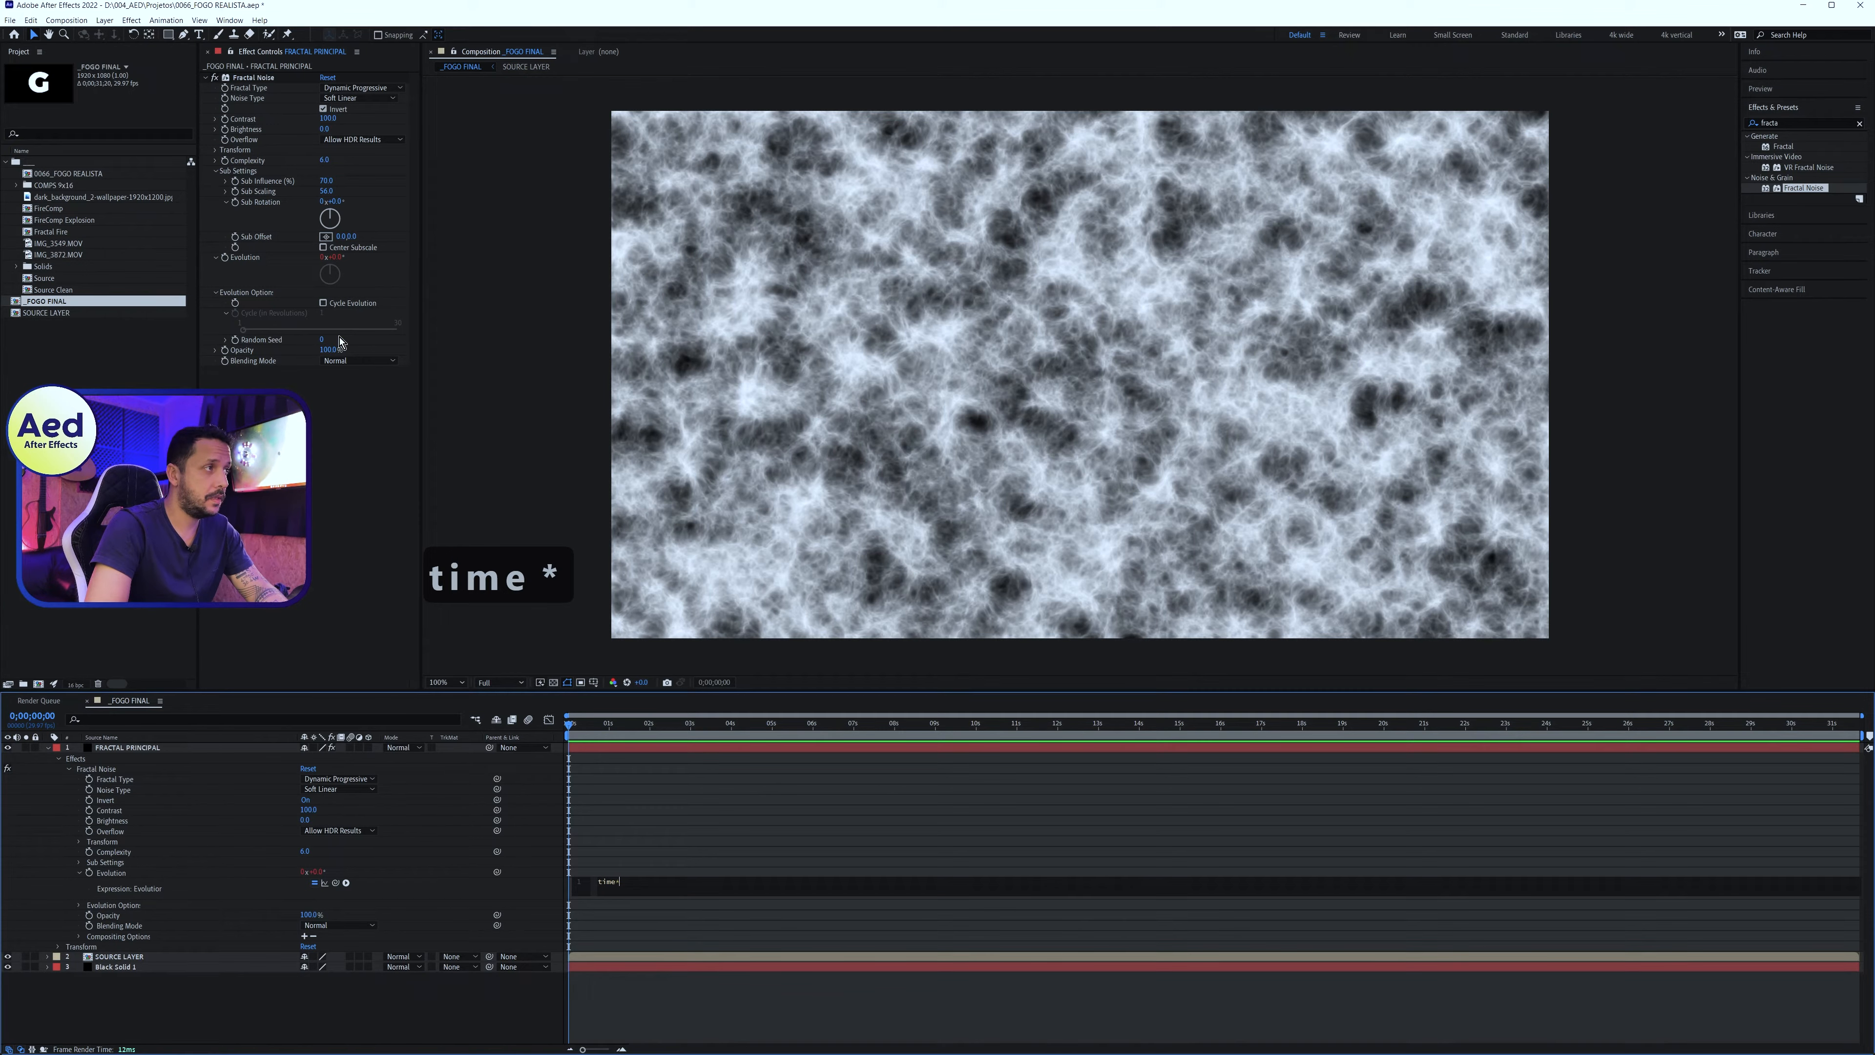
type("200")
key("Return")
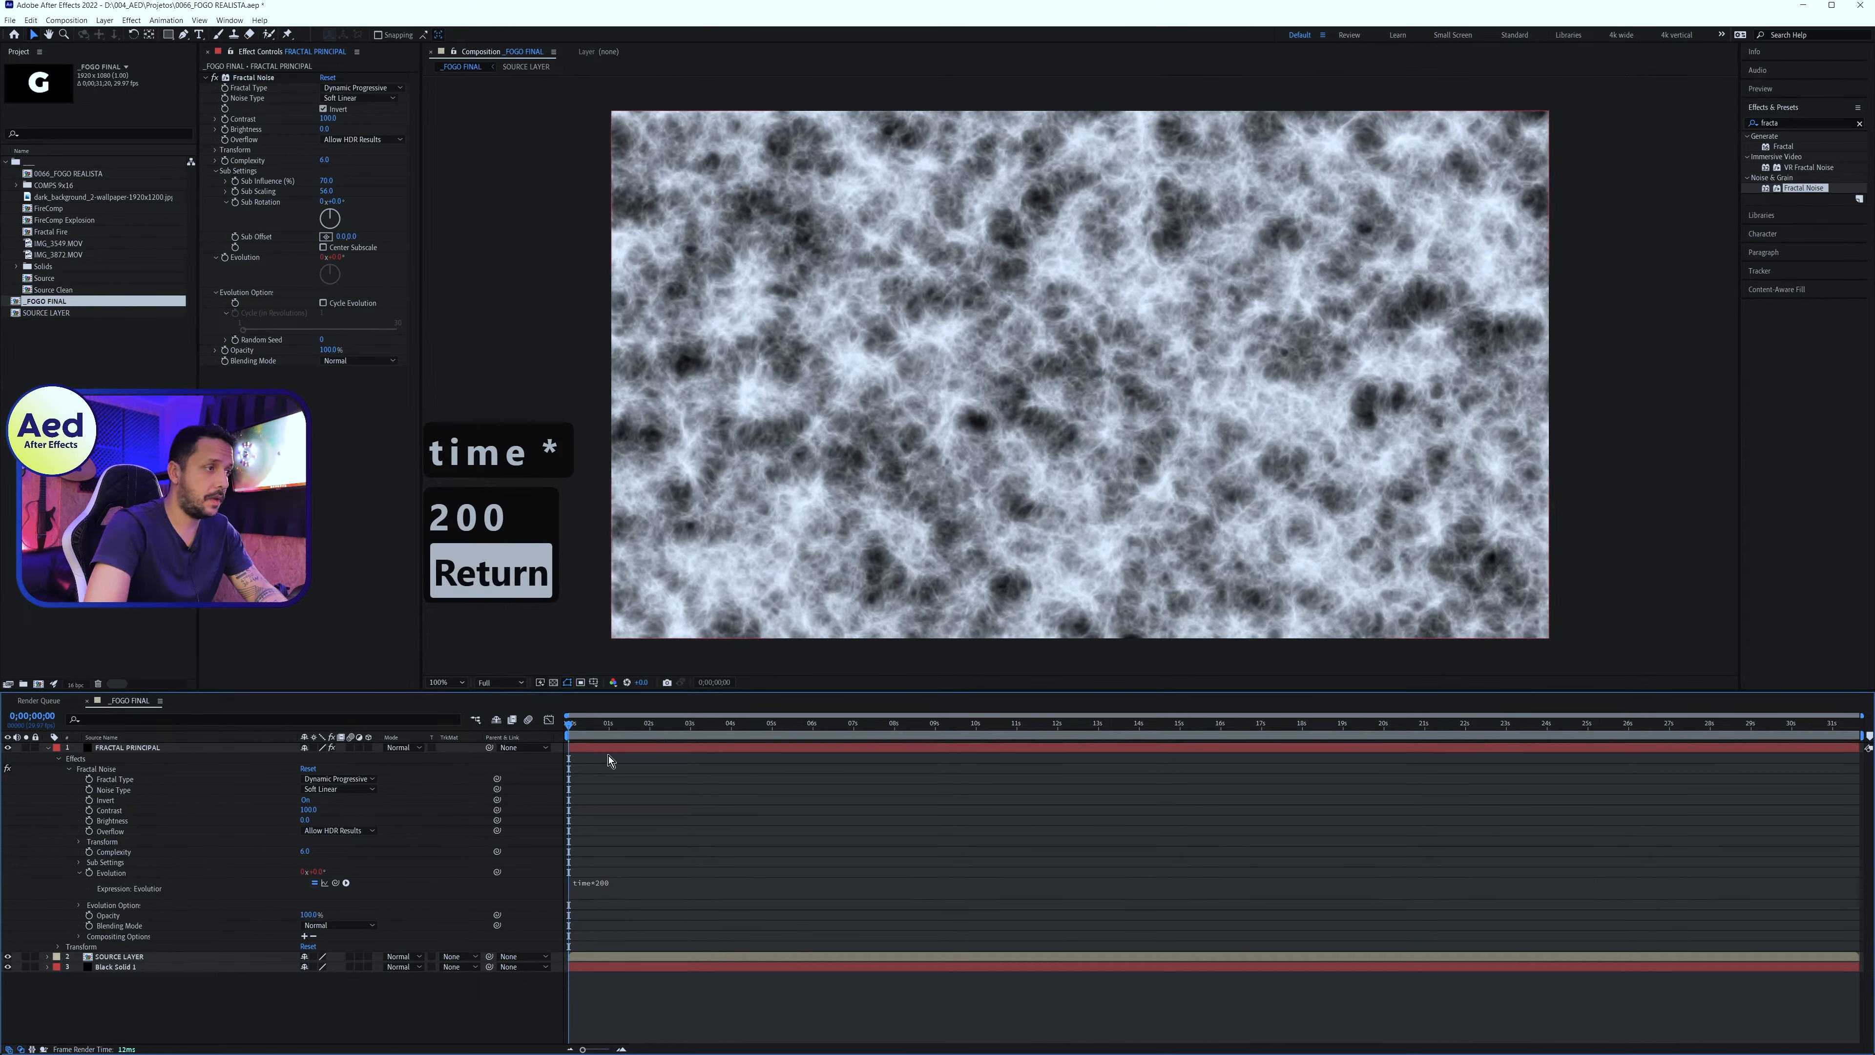
left_click_drag(590, 730, 620, 738)
key("space")
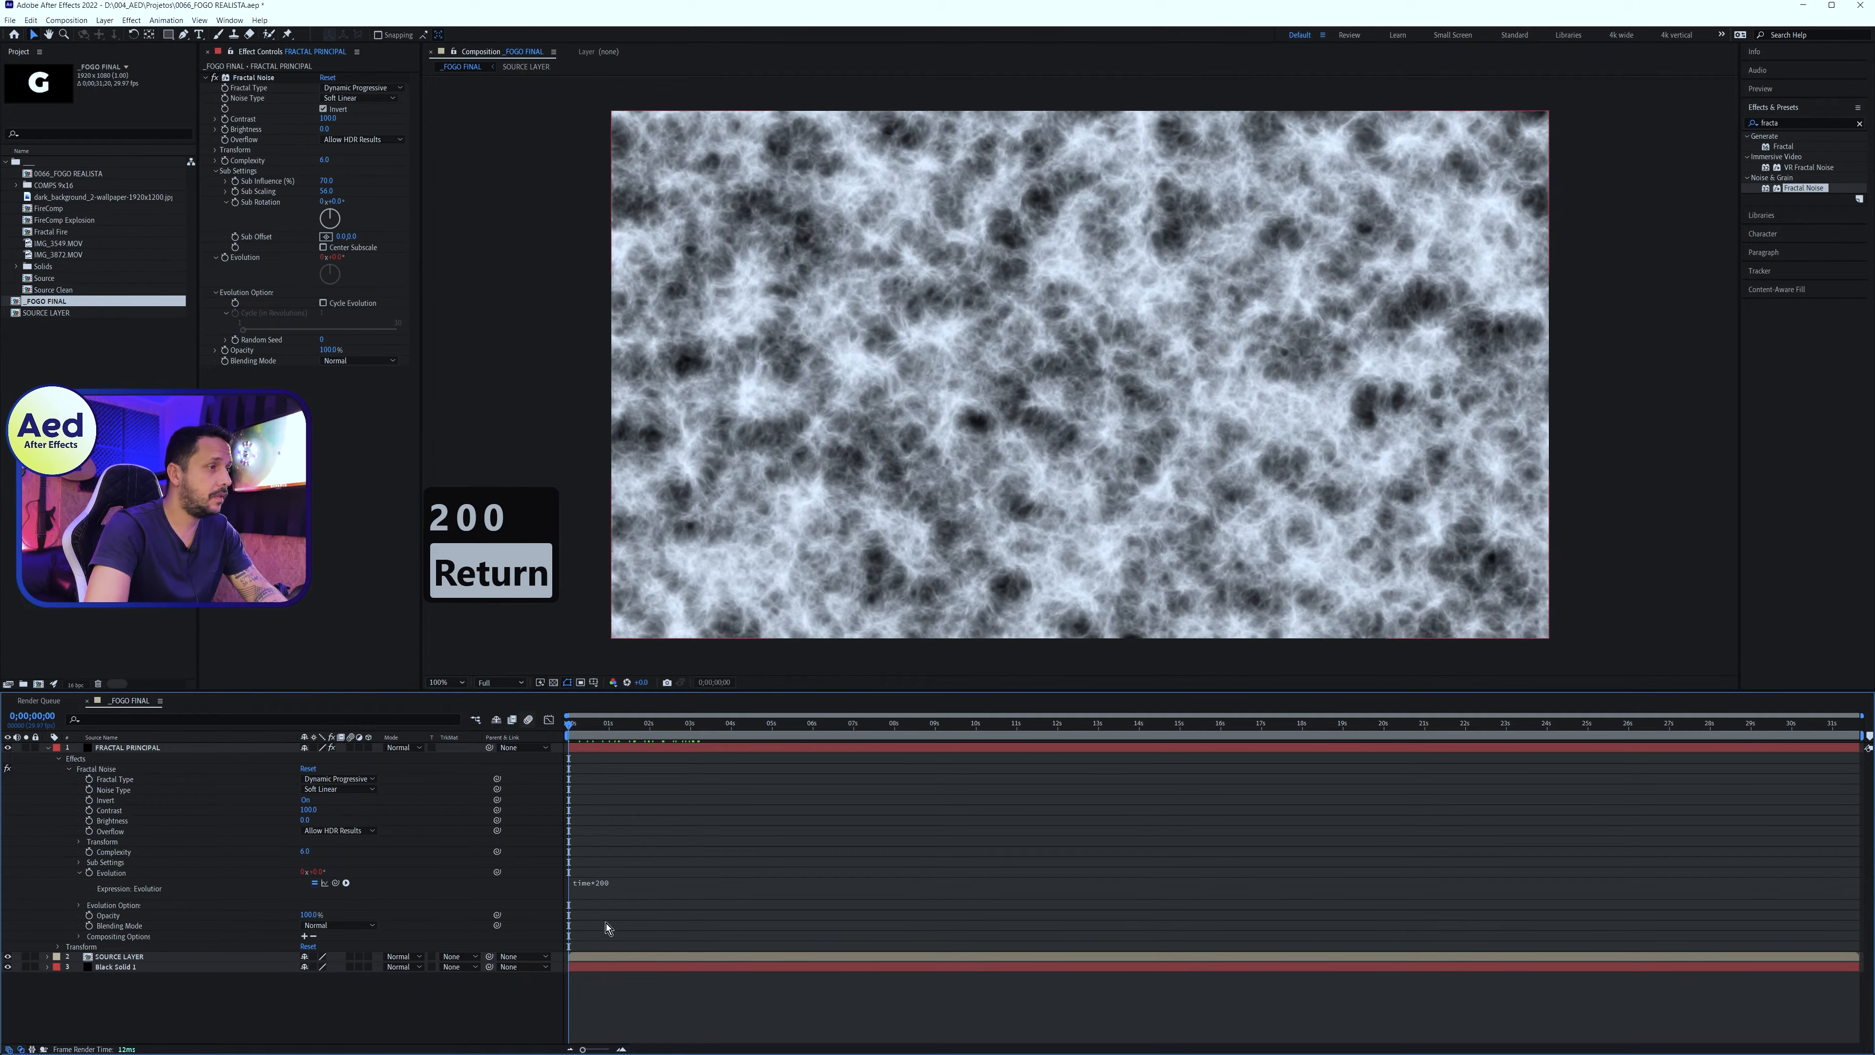
Change the Evolution expression to time*150
left_click(609, 883)
key("BackSpace")
key("BackSpace")
key("BackSpace")
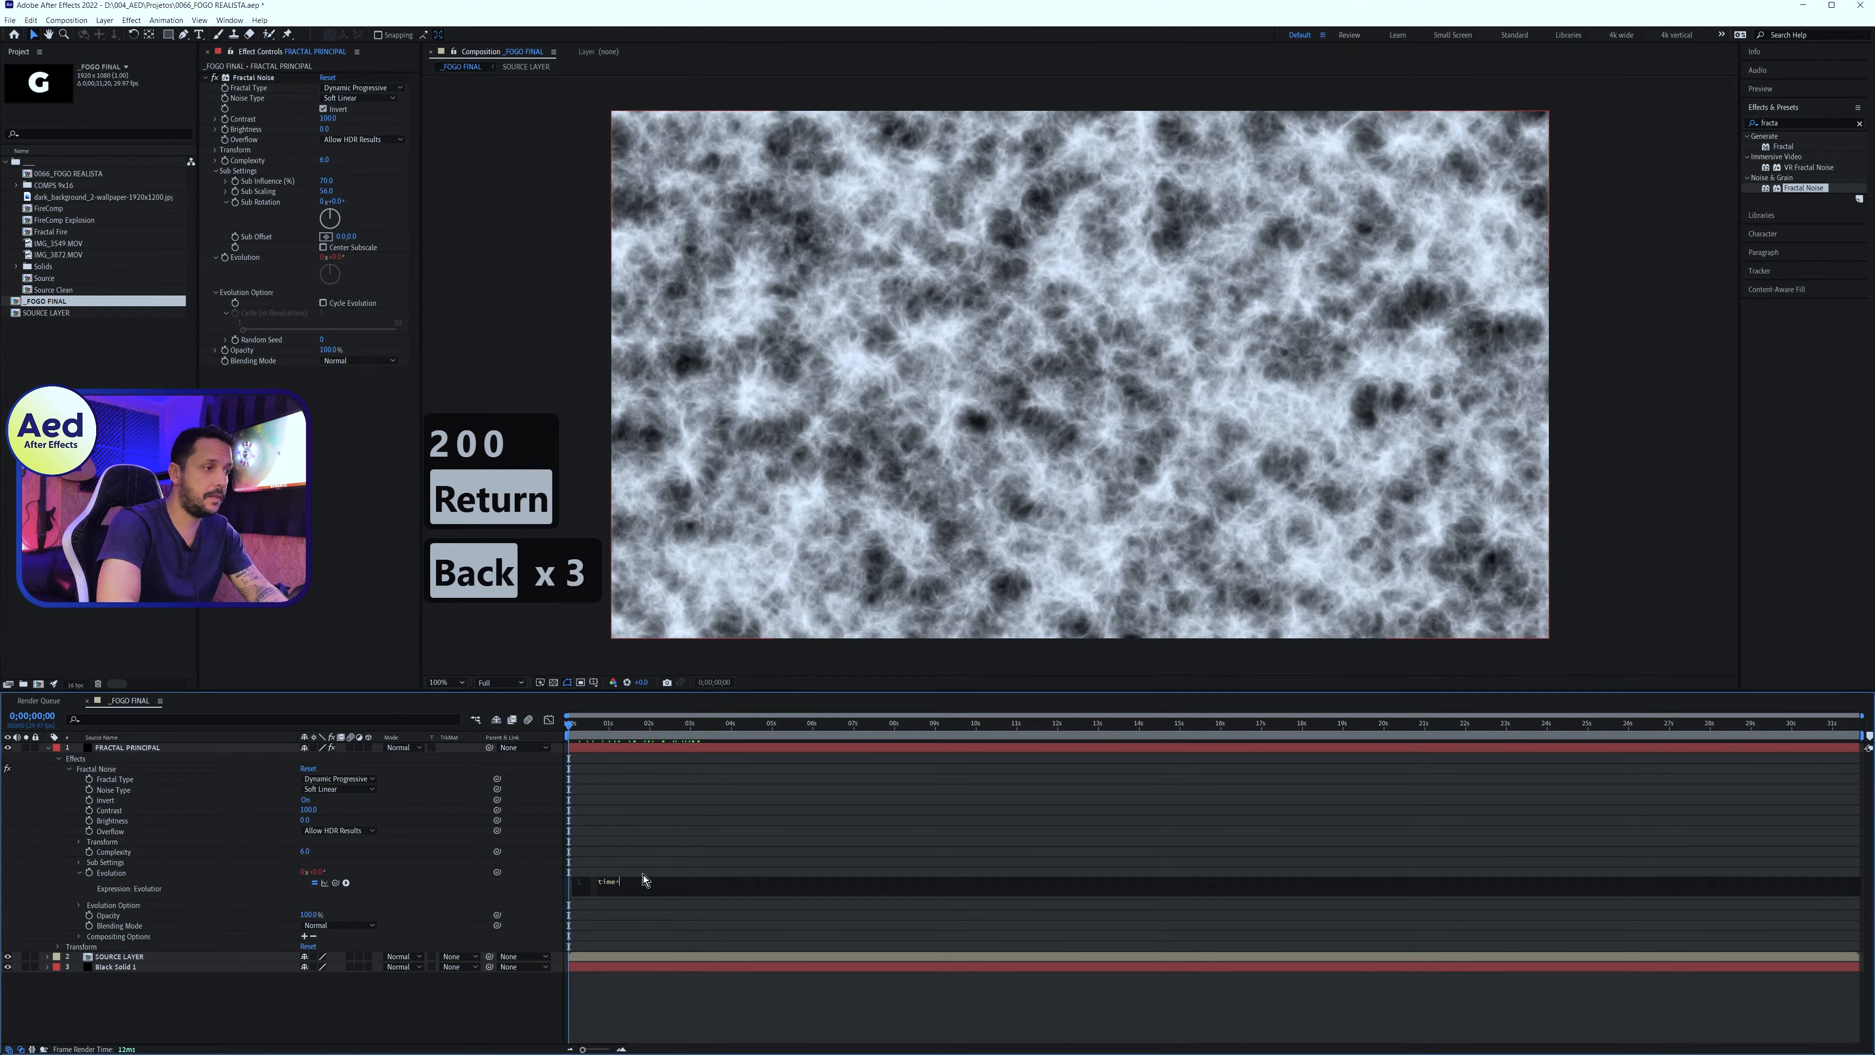
type("150")
key("Return")
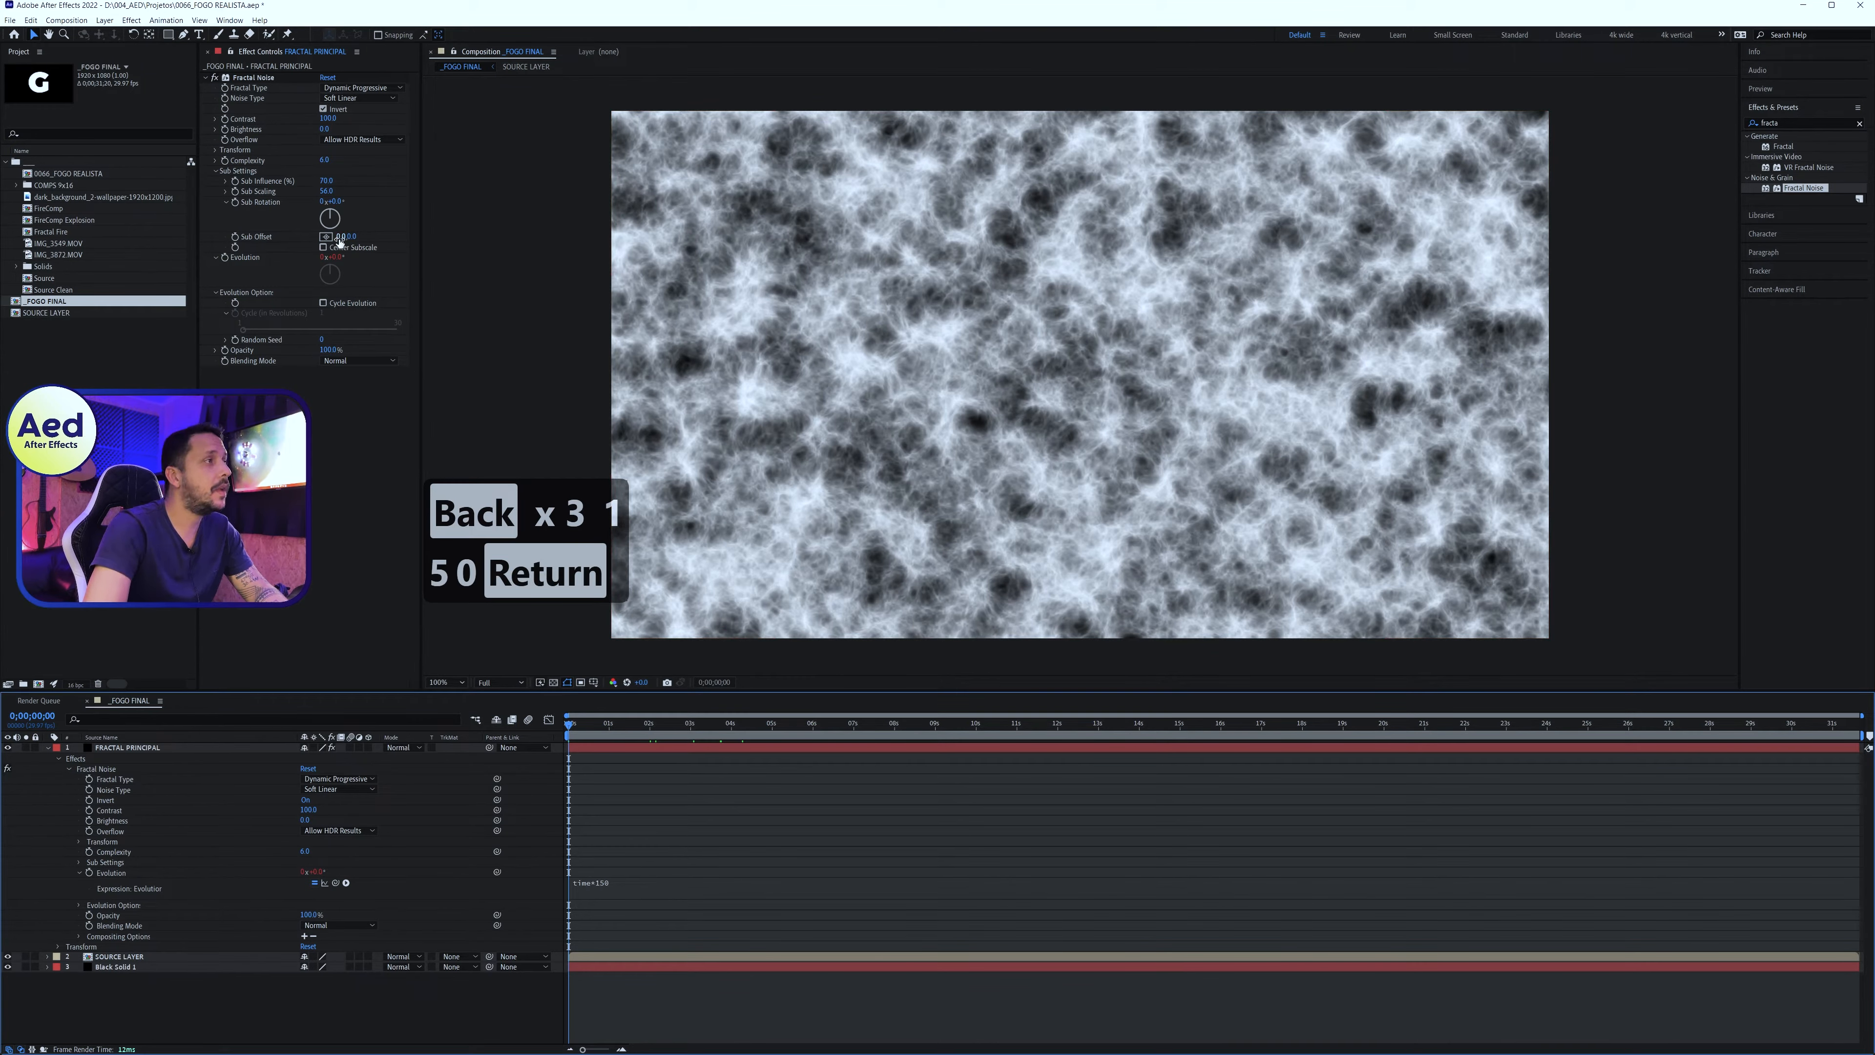
key("ctrl+w")
key("ctrl+w")
key("ctrl+w")
left_click_drag(343, 241, 318, 283)
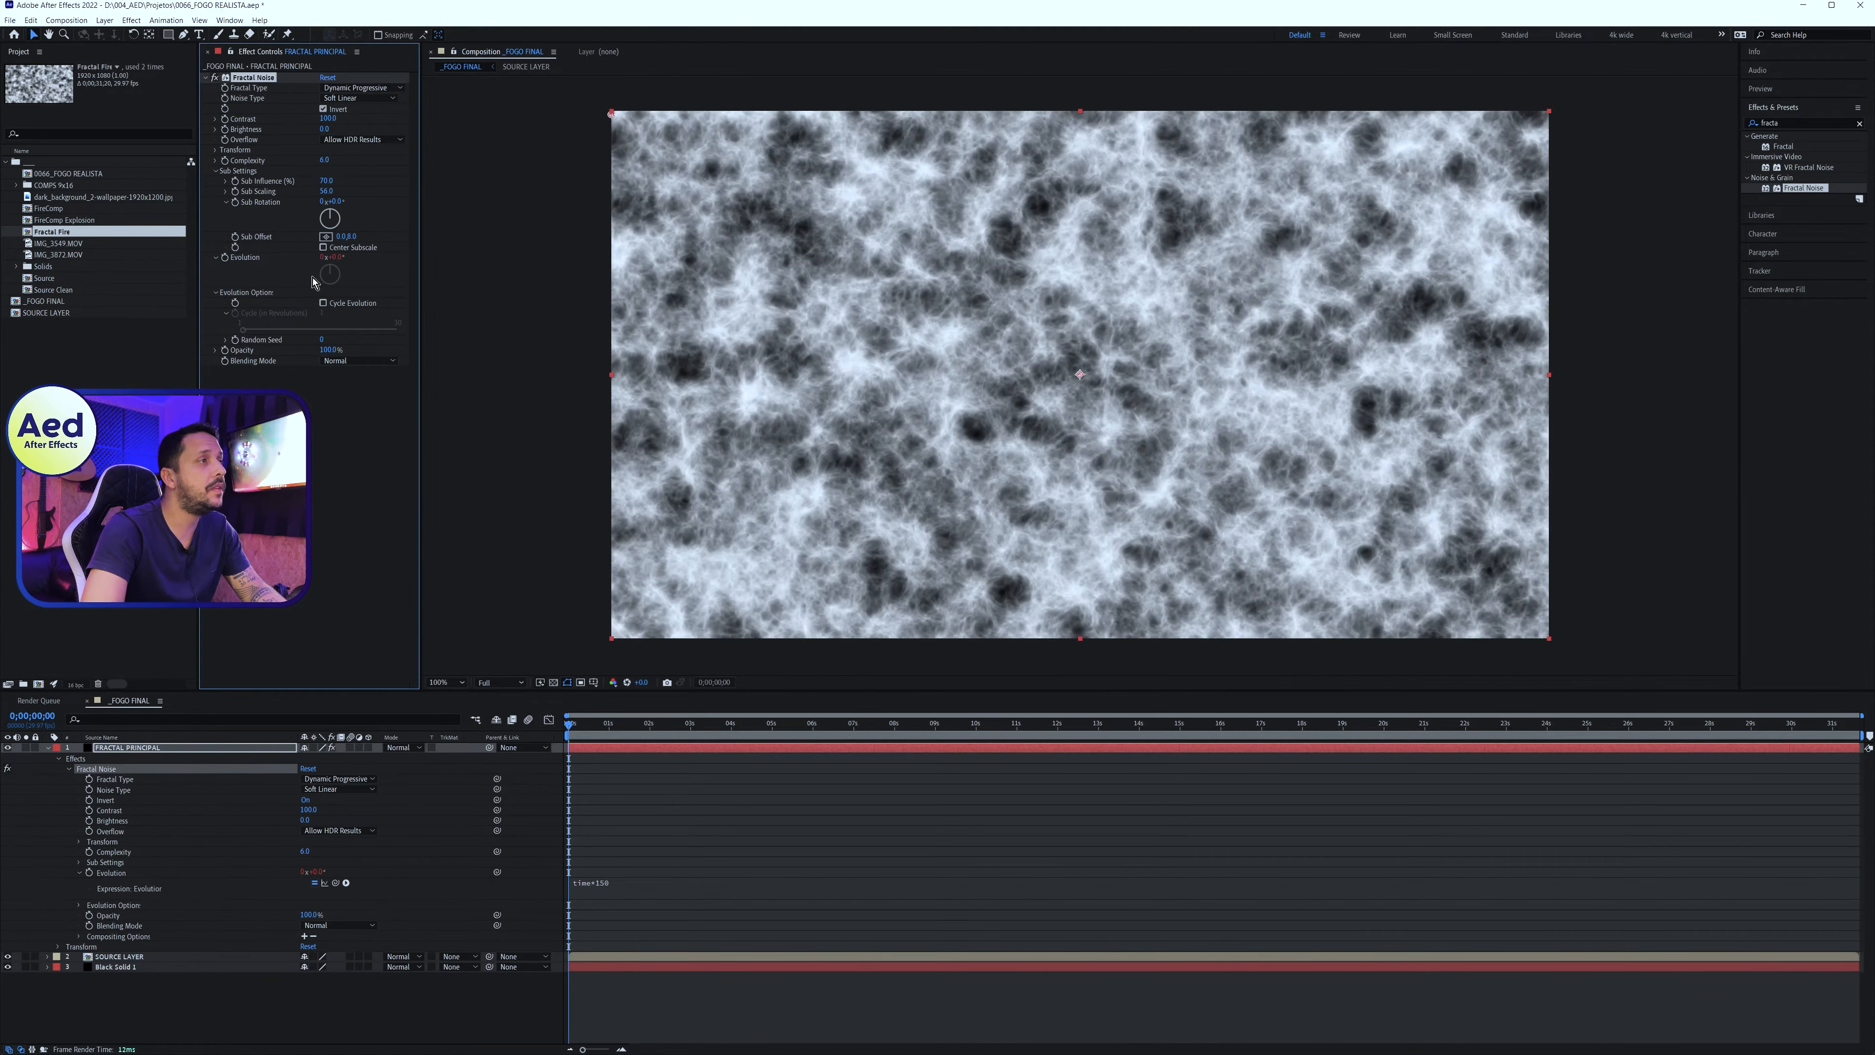
key("ctrl+z")
Add the expression "x = value[0]; y = time*-200; [x,y]" to the Fractal Noise Sub Offset property
left_click(235, 238, "alt")
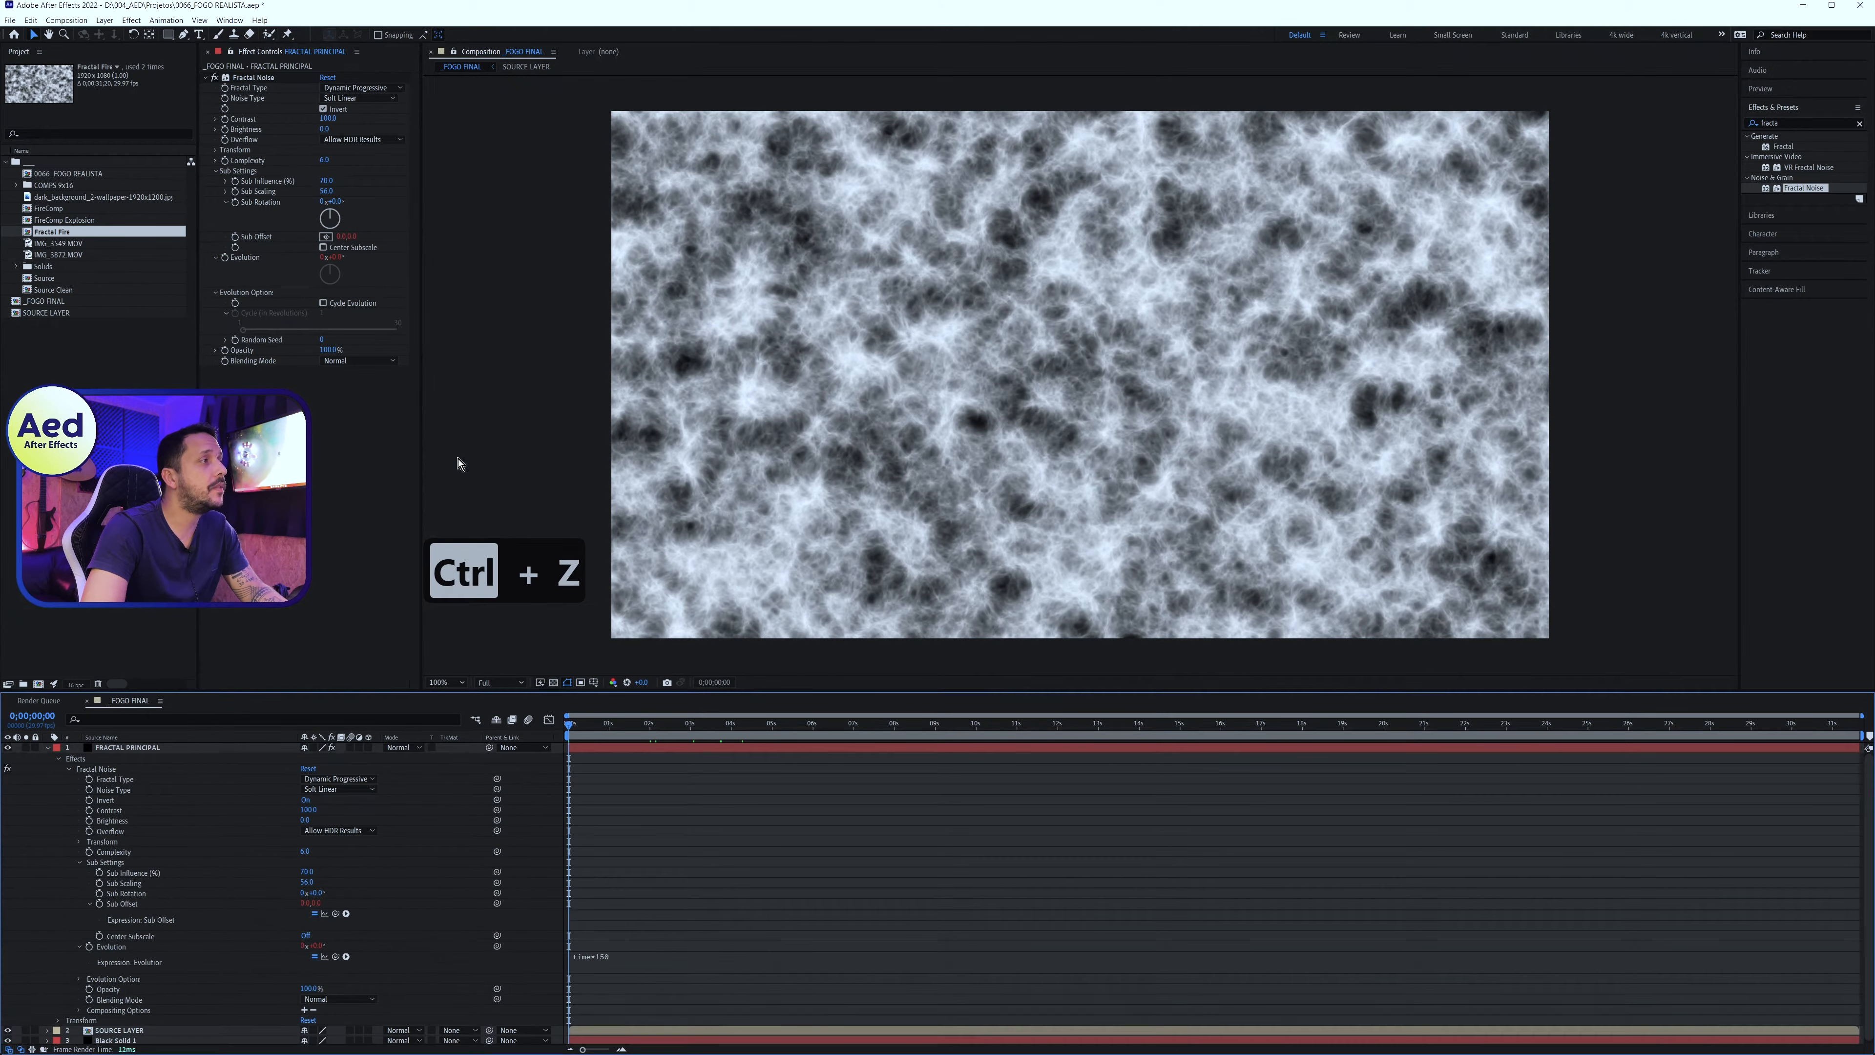
type("y = time*-200; [x,y]")
key("Return")
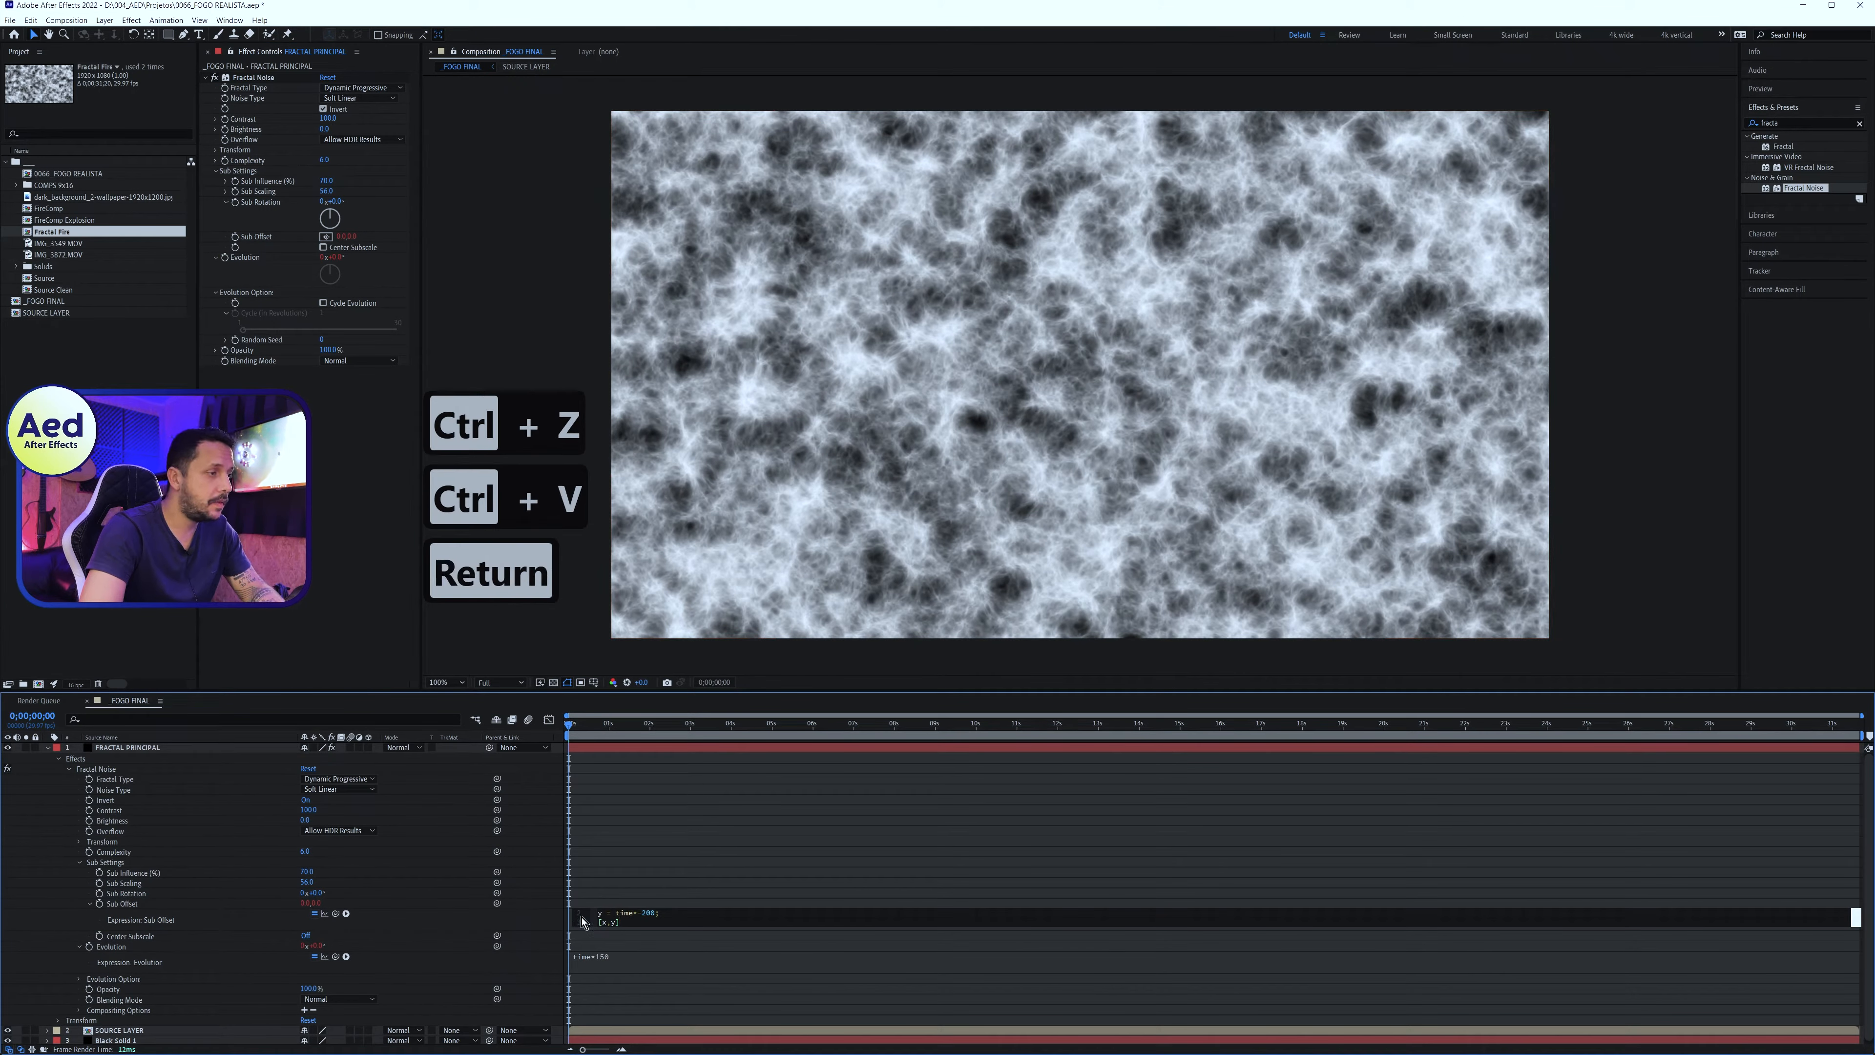
left_click(590, 932)
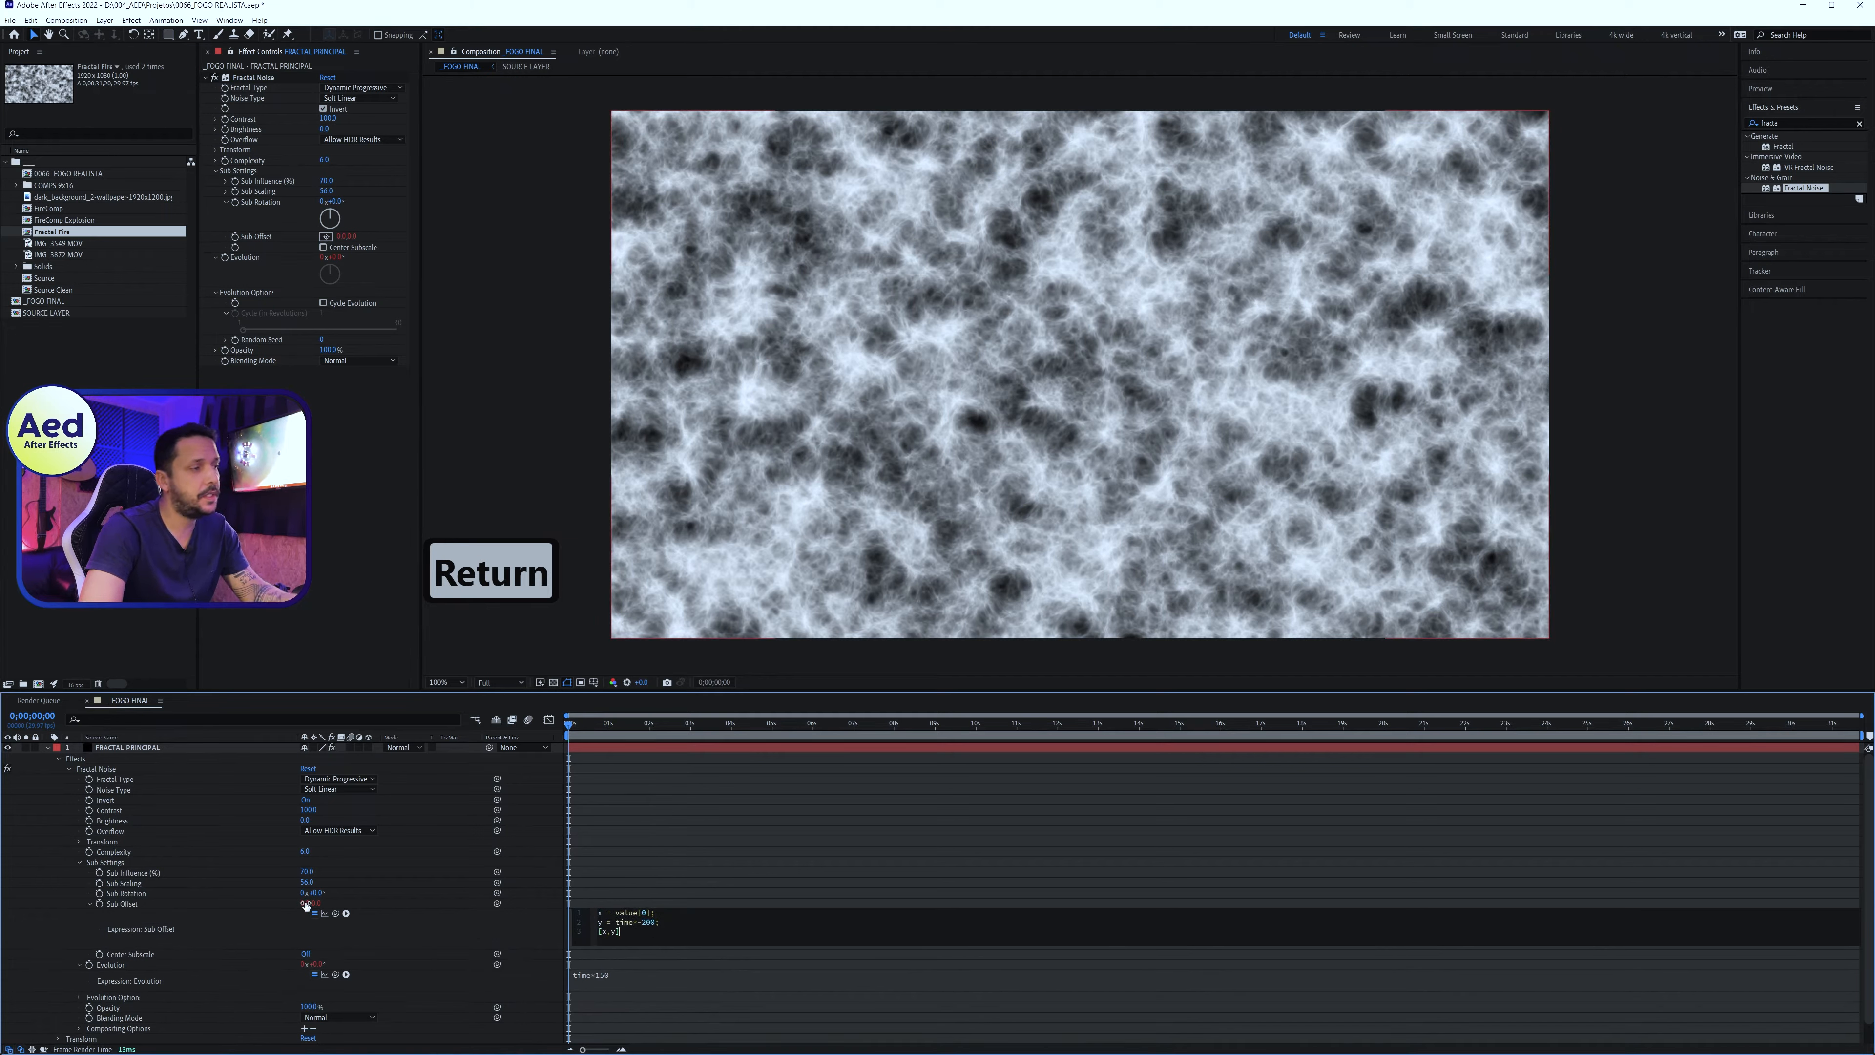
Examine the lines of the Sub Offset expression and preview the moving fractal noise
mouse_move(655, 914)
left_mouse_down()
mouse_move(618, 913)
mouse_move(655, 924)
left_mouse_up()
left_click(607, 922)
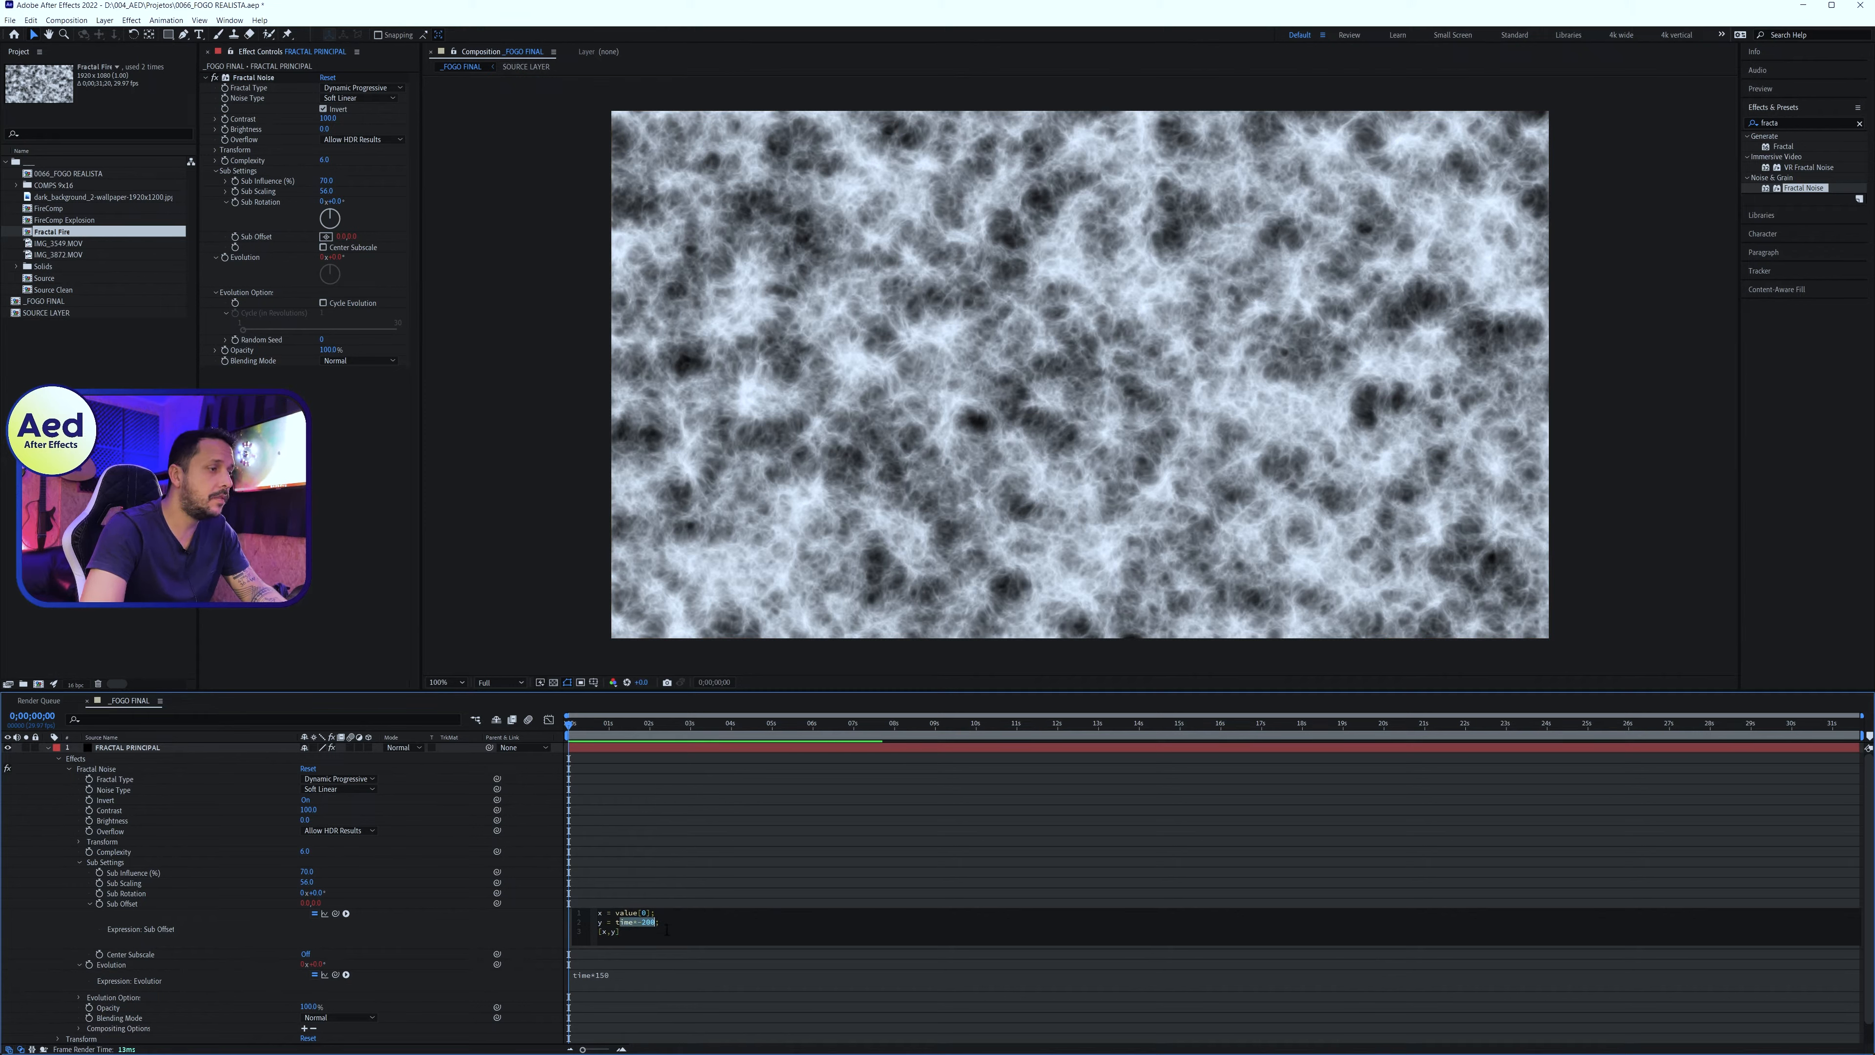
left_click(674, 879)
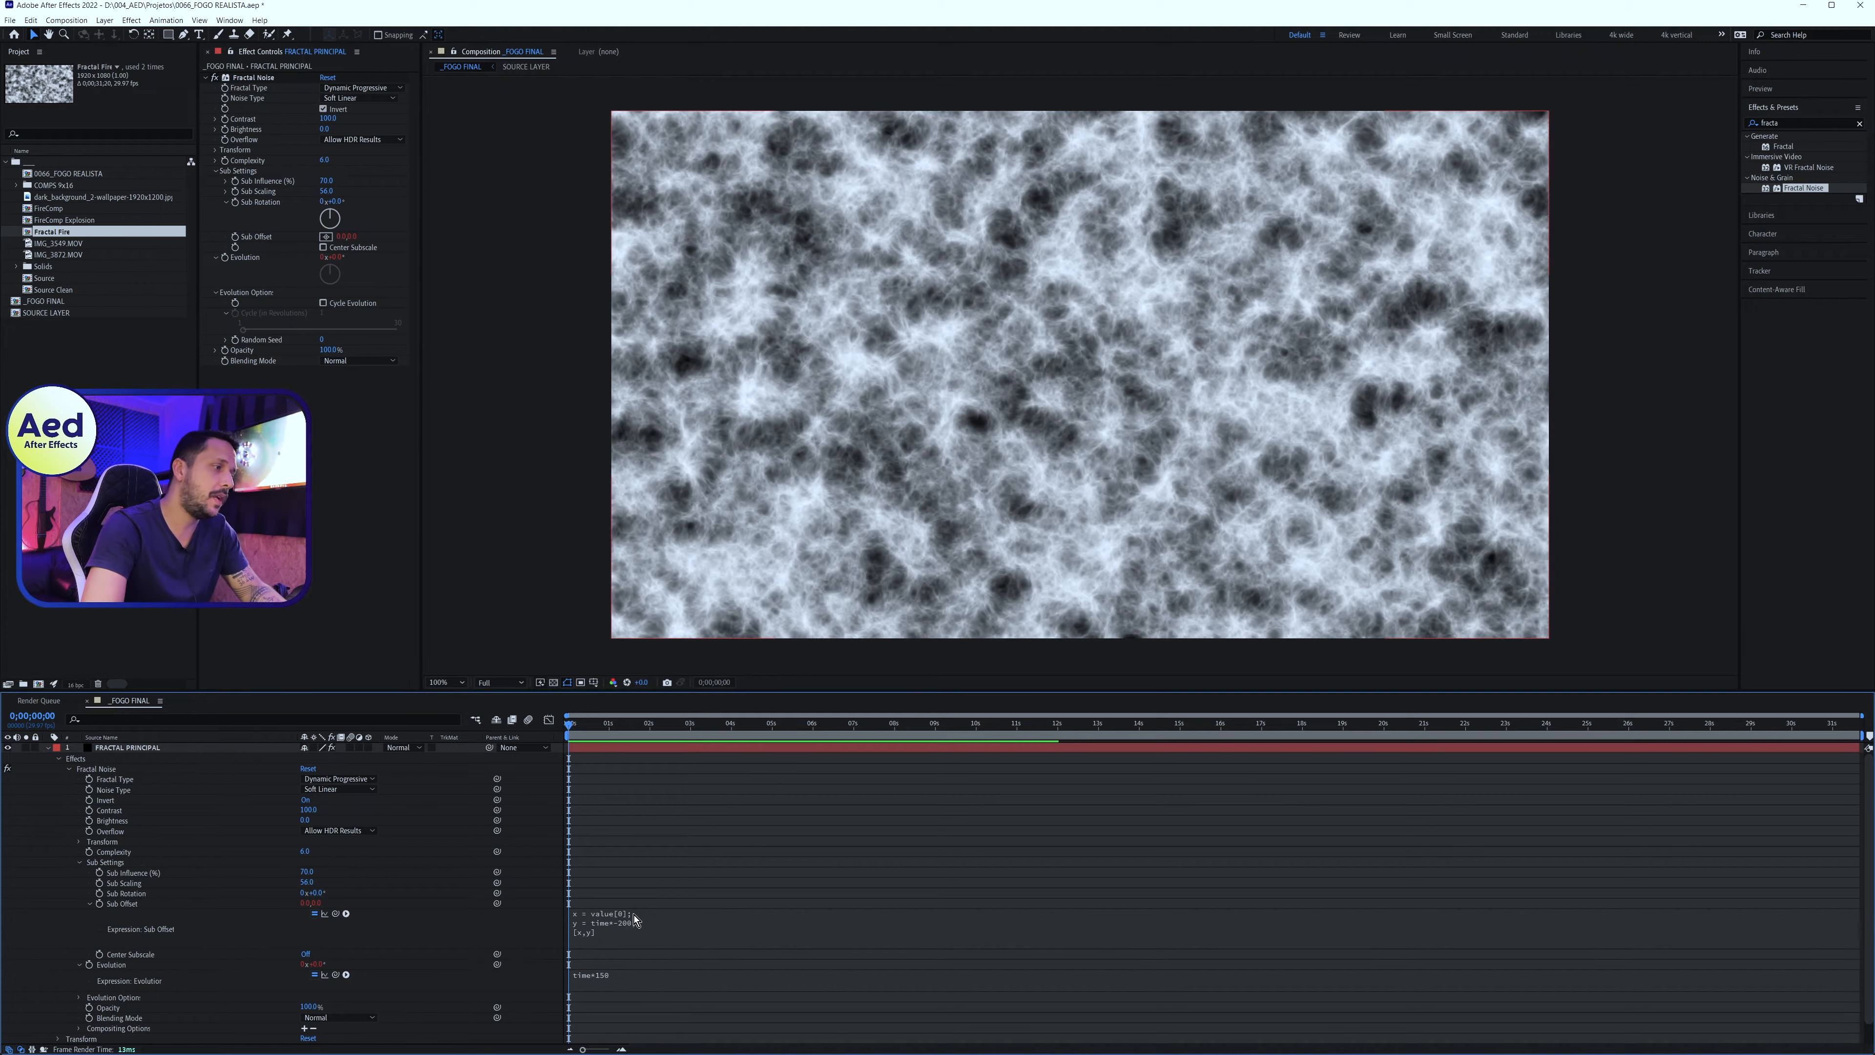
left_click(613, 933)
left_click_drag(620, 932, 597, 932)
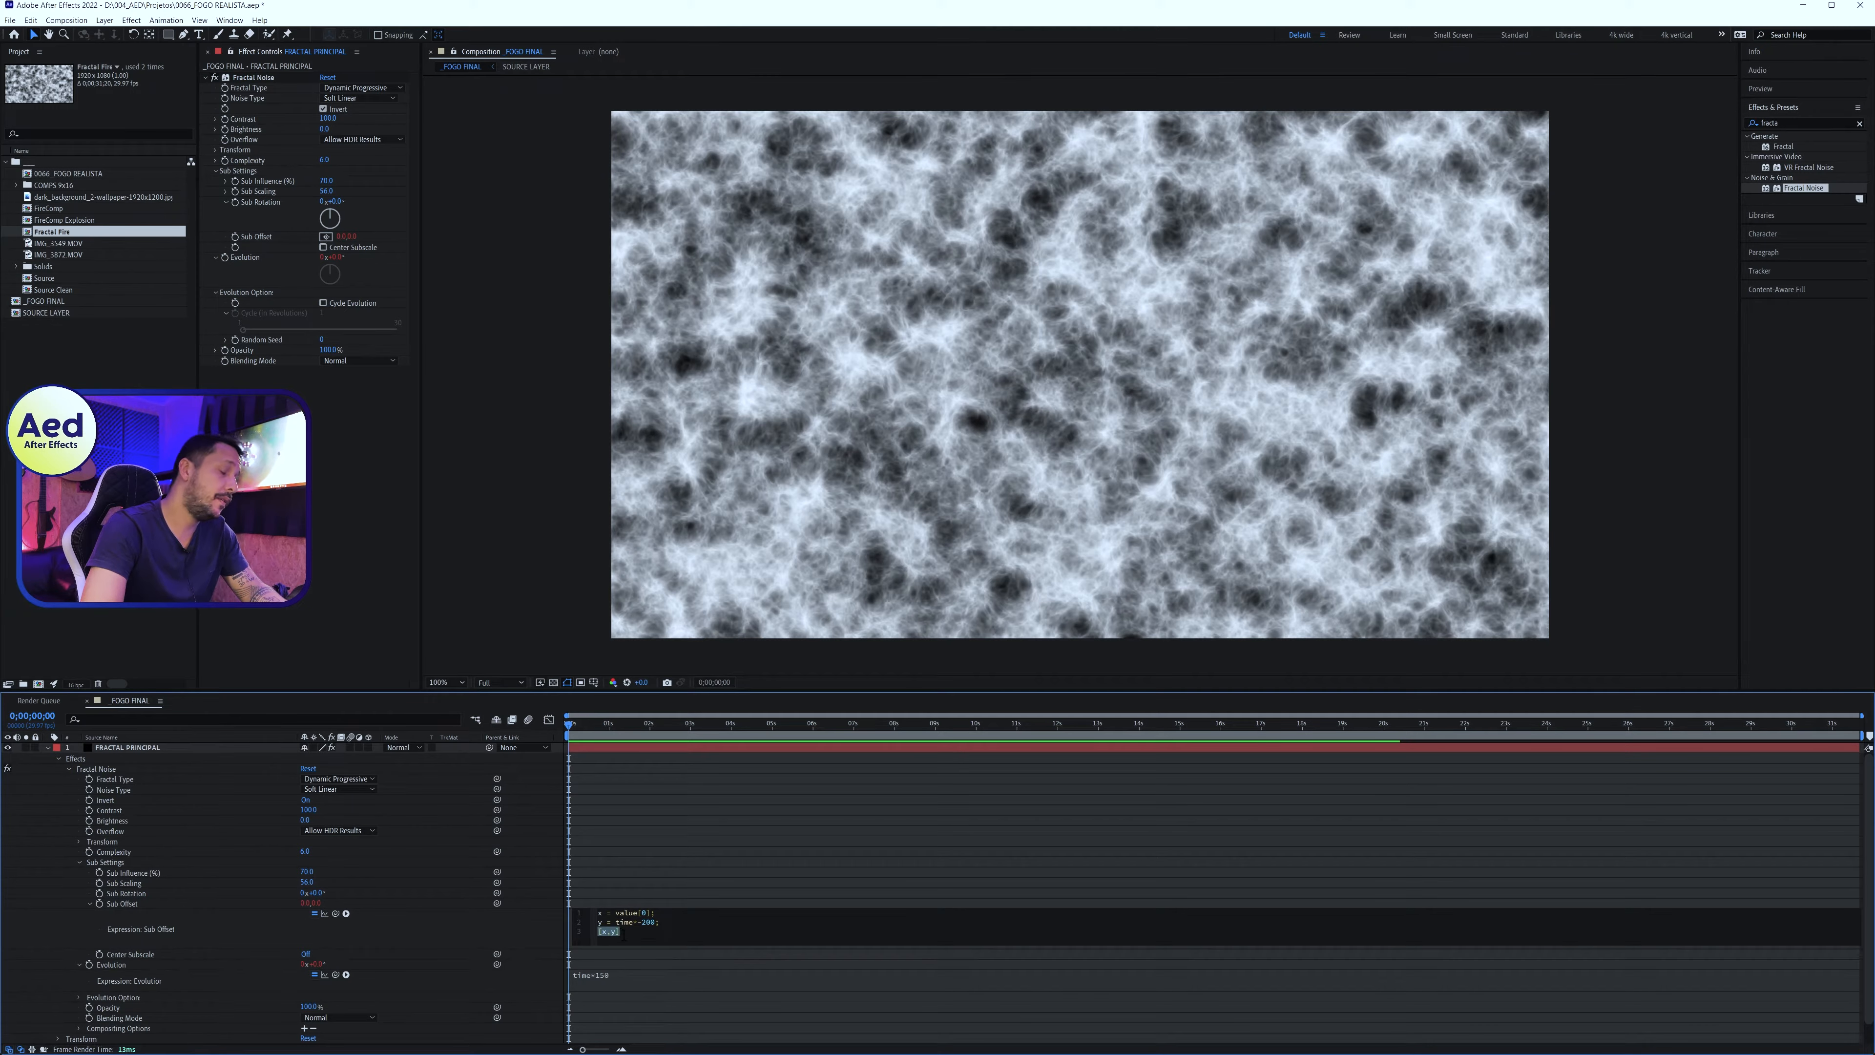
left_click(624, 777)
key("space")
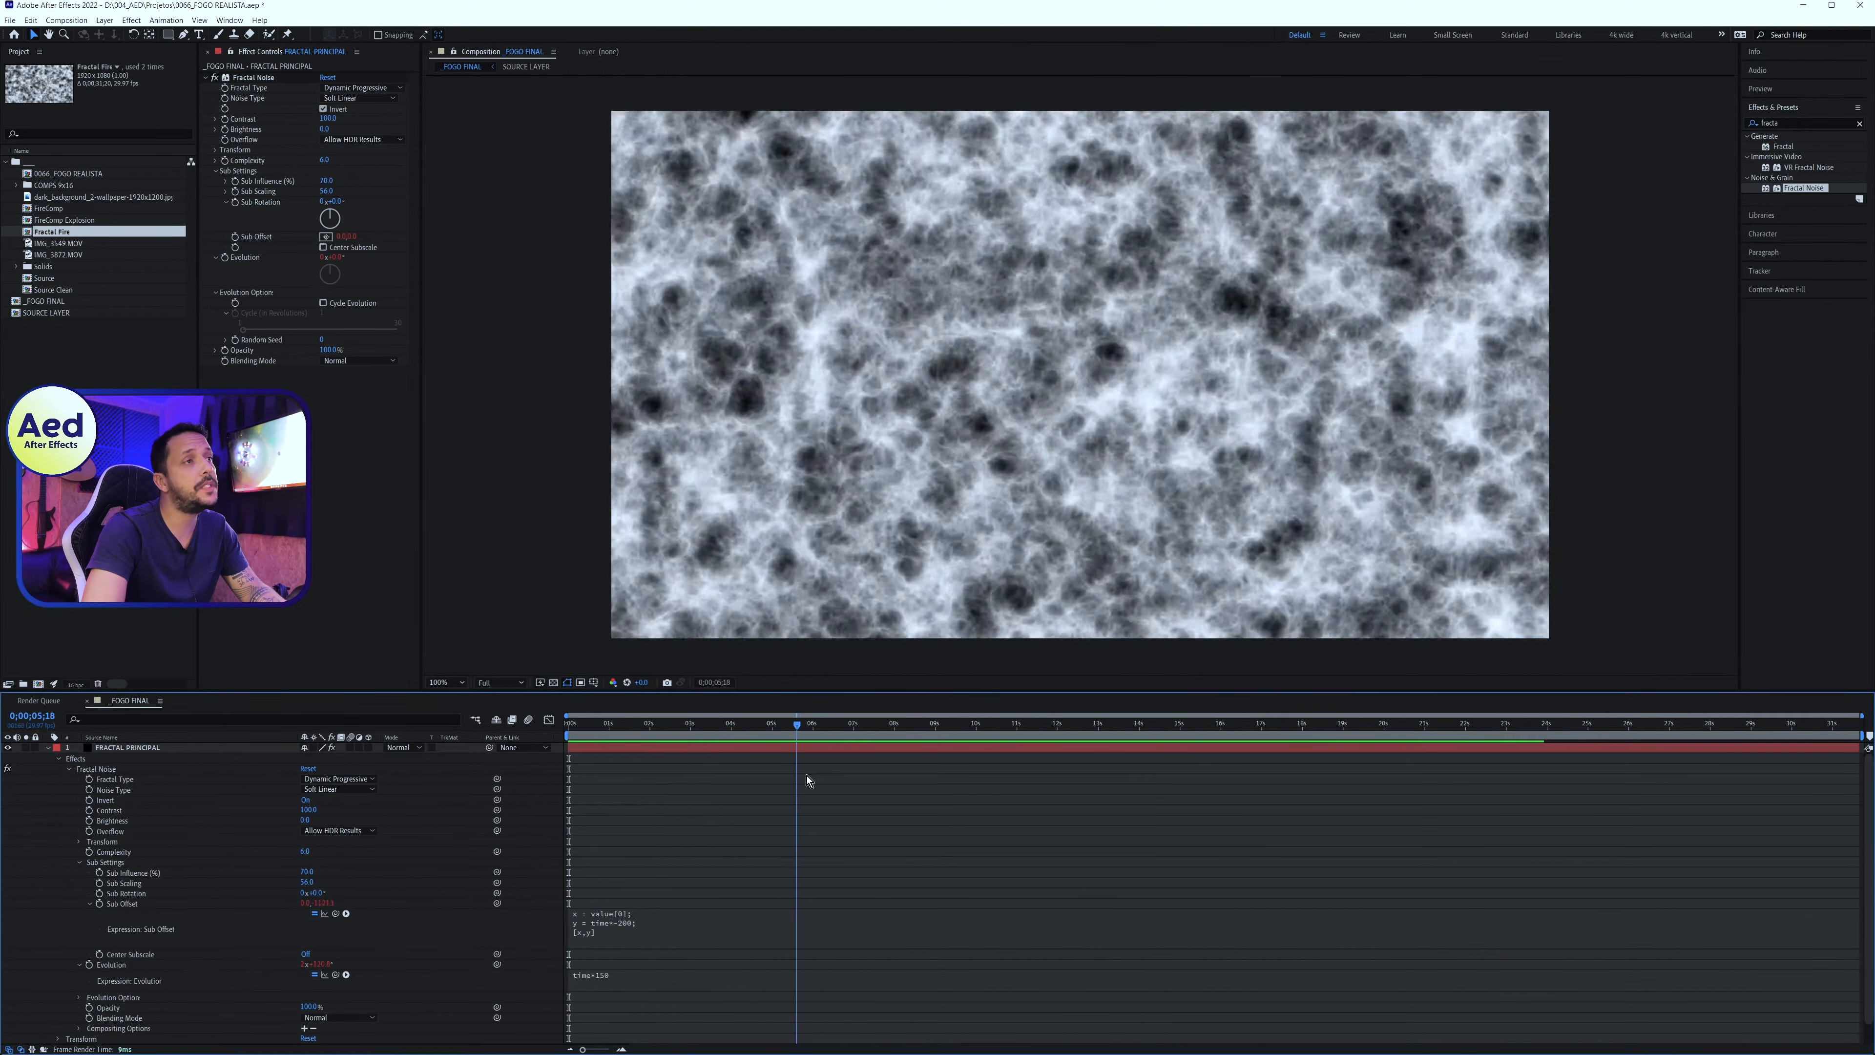
key("space")
Collapse the fractal layer's properties, select SOURCE LAYER and hide the FRACTAL PRINCIPAL layer
key("a")
key("s")
key("s")
left_click(227, 800)
left_click(205, 772)
left_click(210, 758)
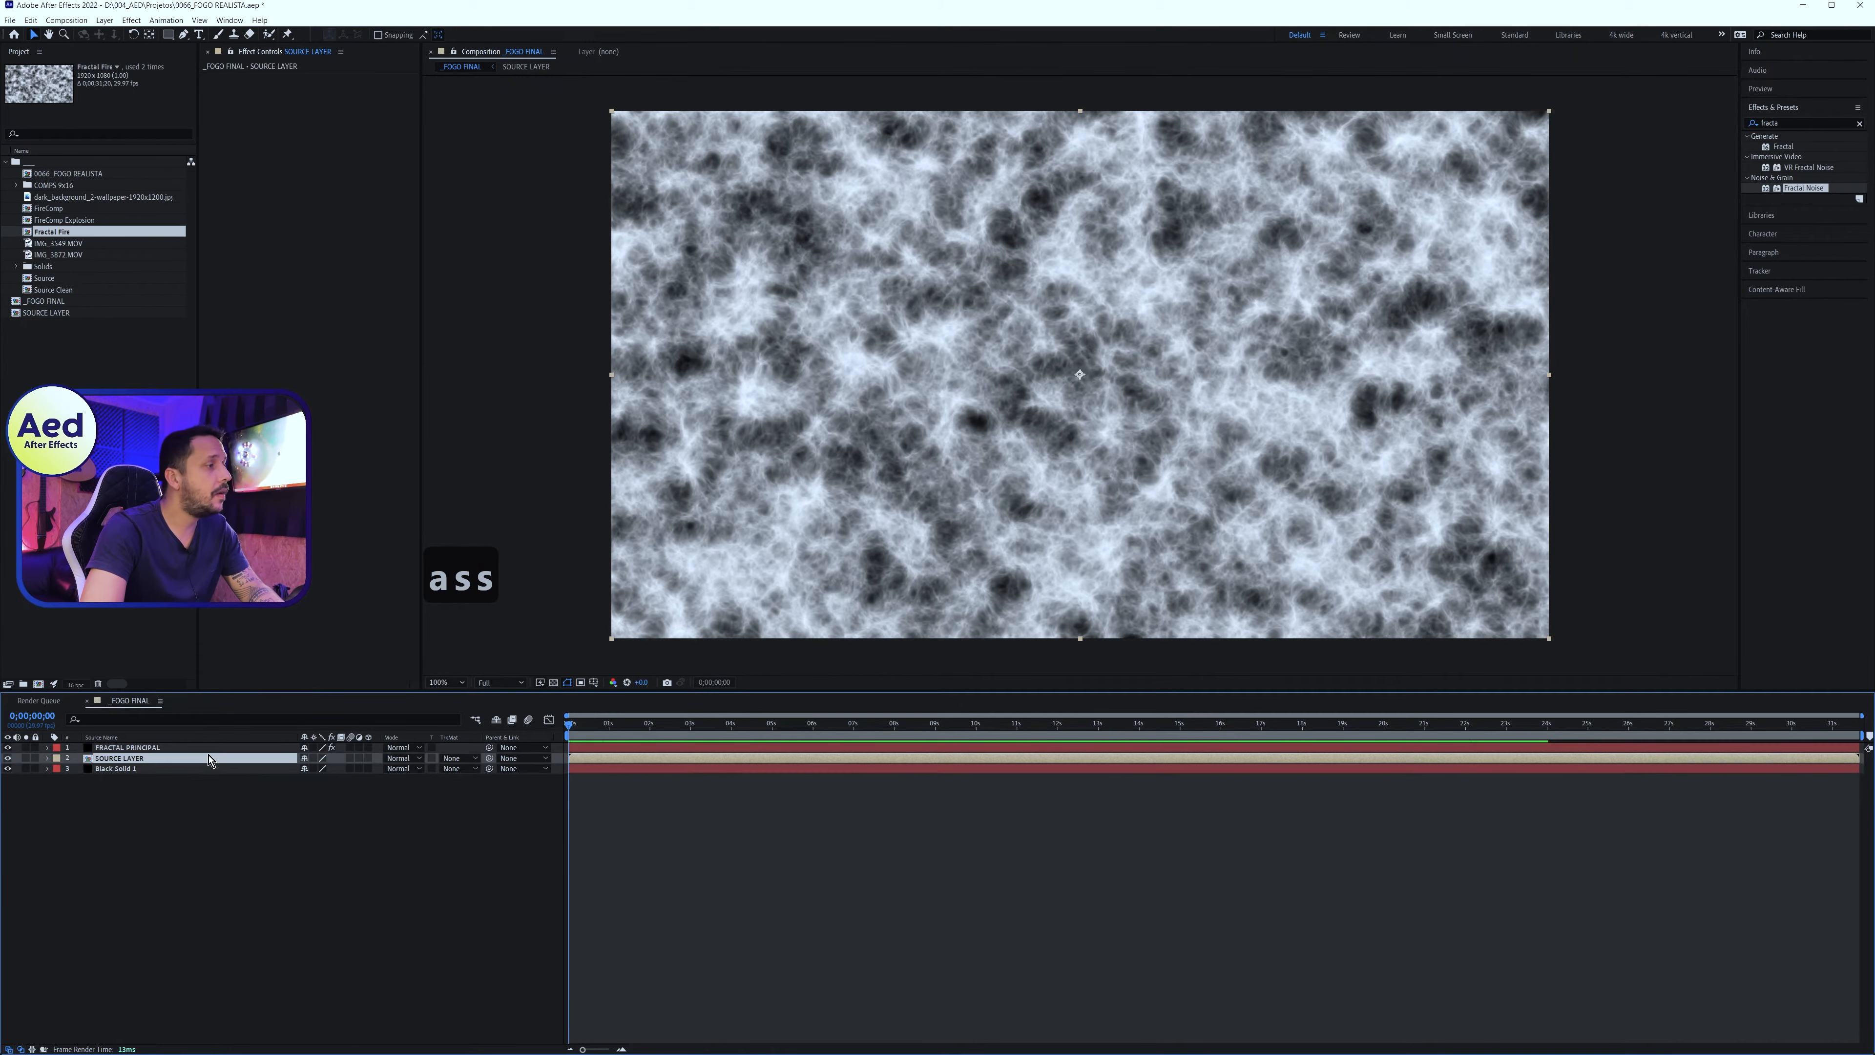
left_click(9, 748)
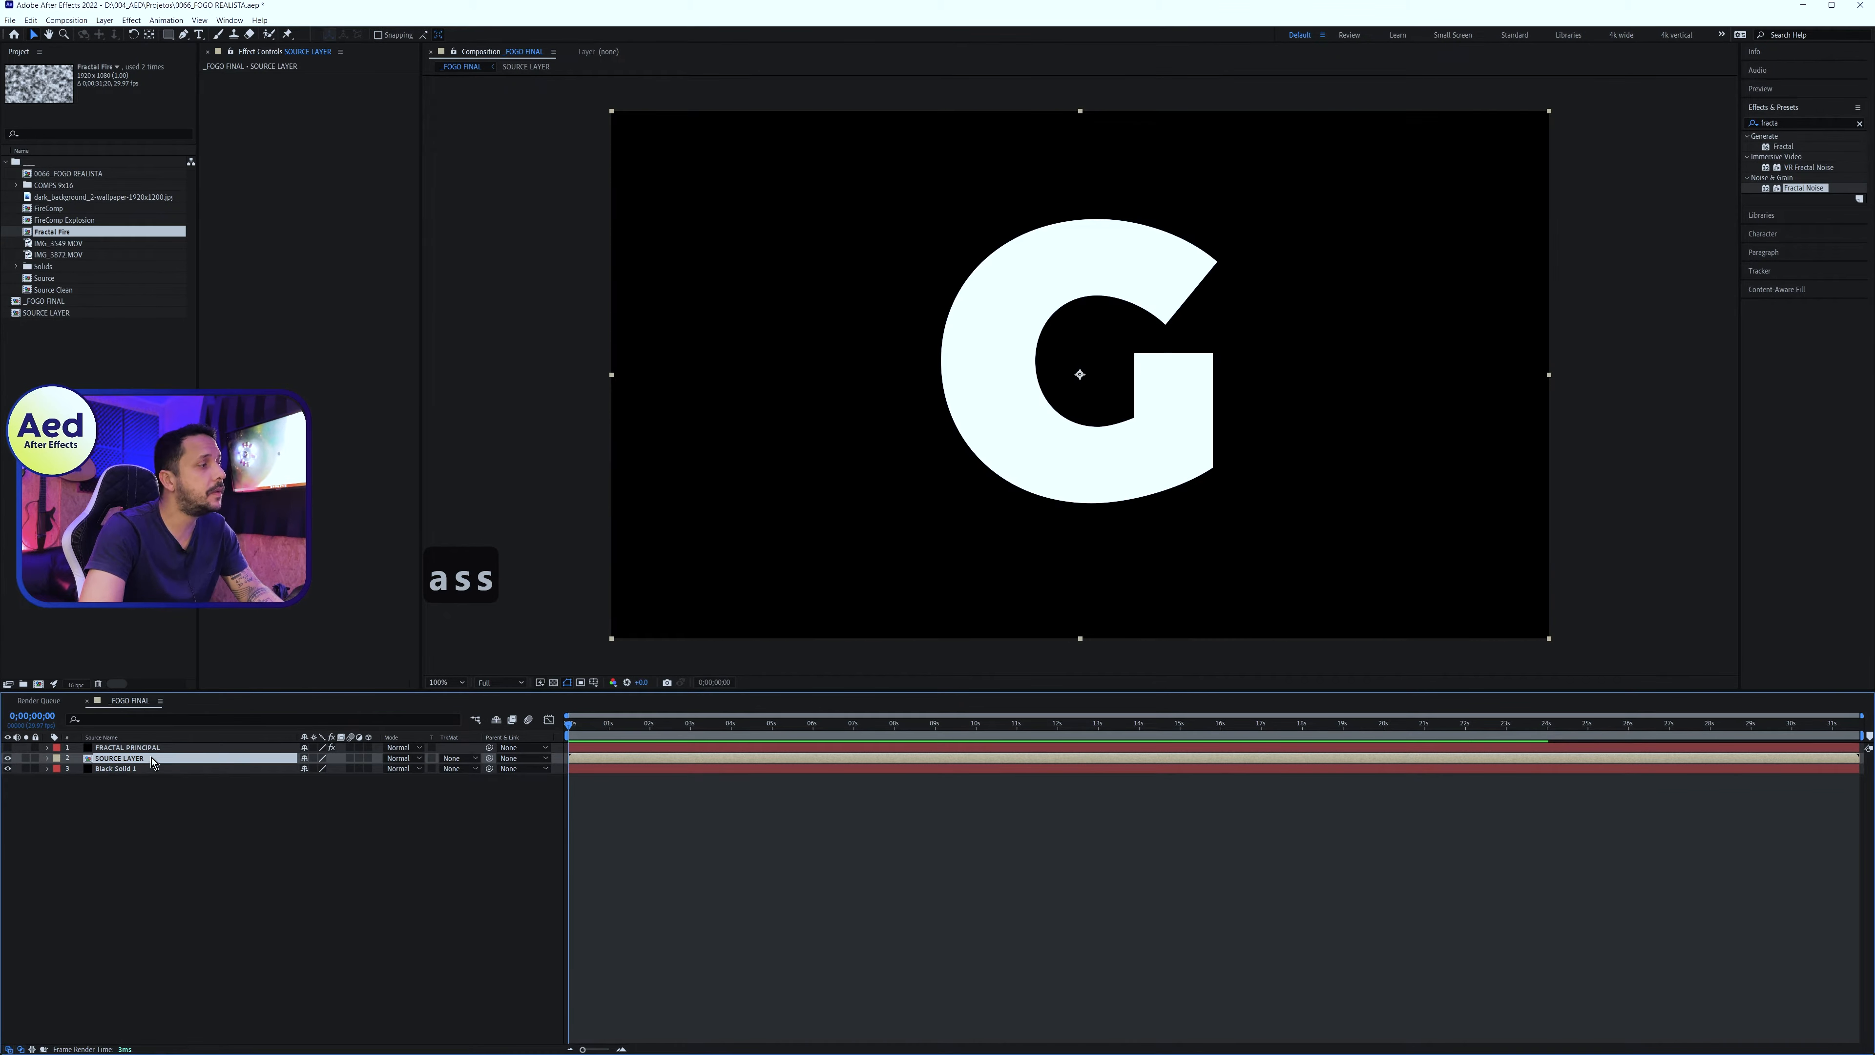
Find the Displacement Map effect and apply it to SOURCE LAYER
left_click(1793, 123)
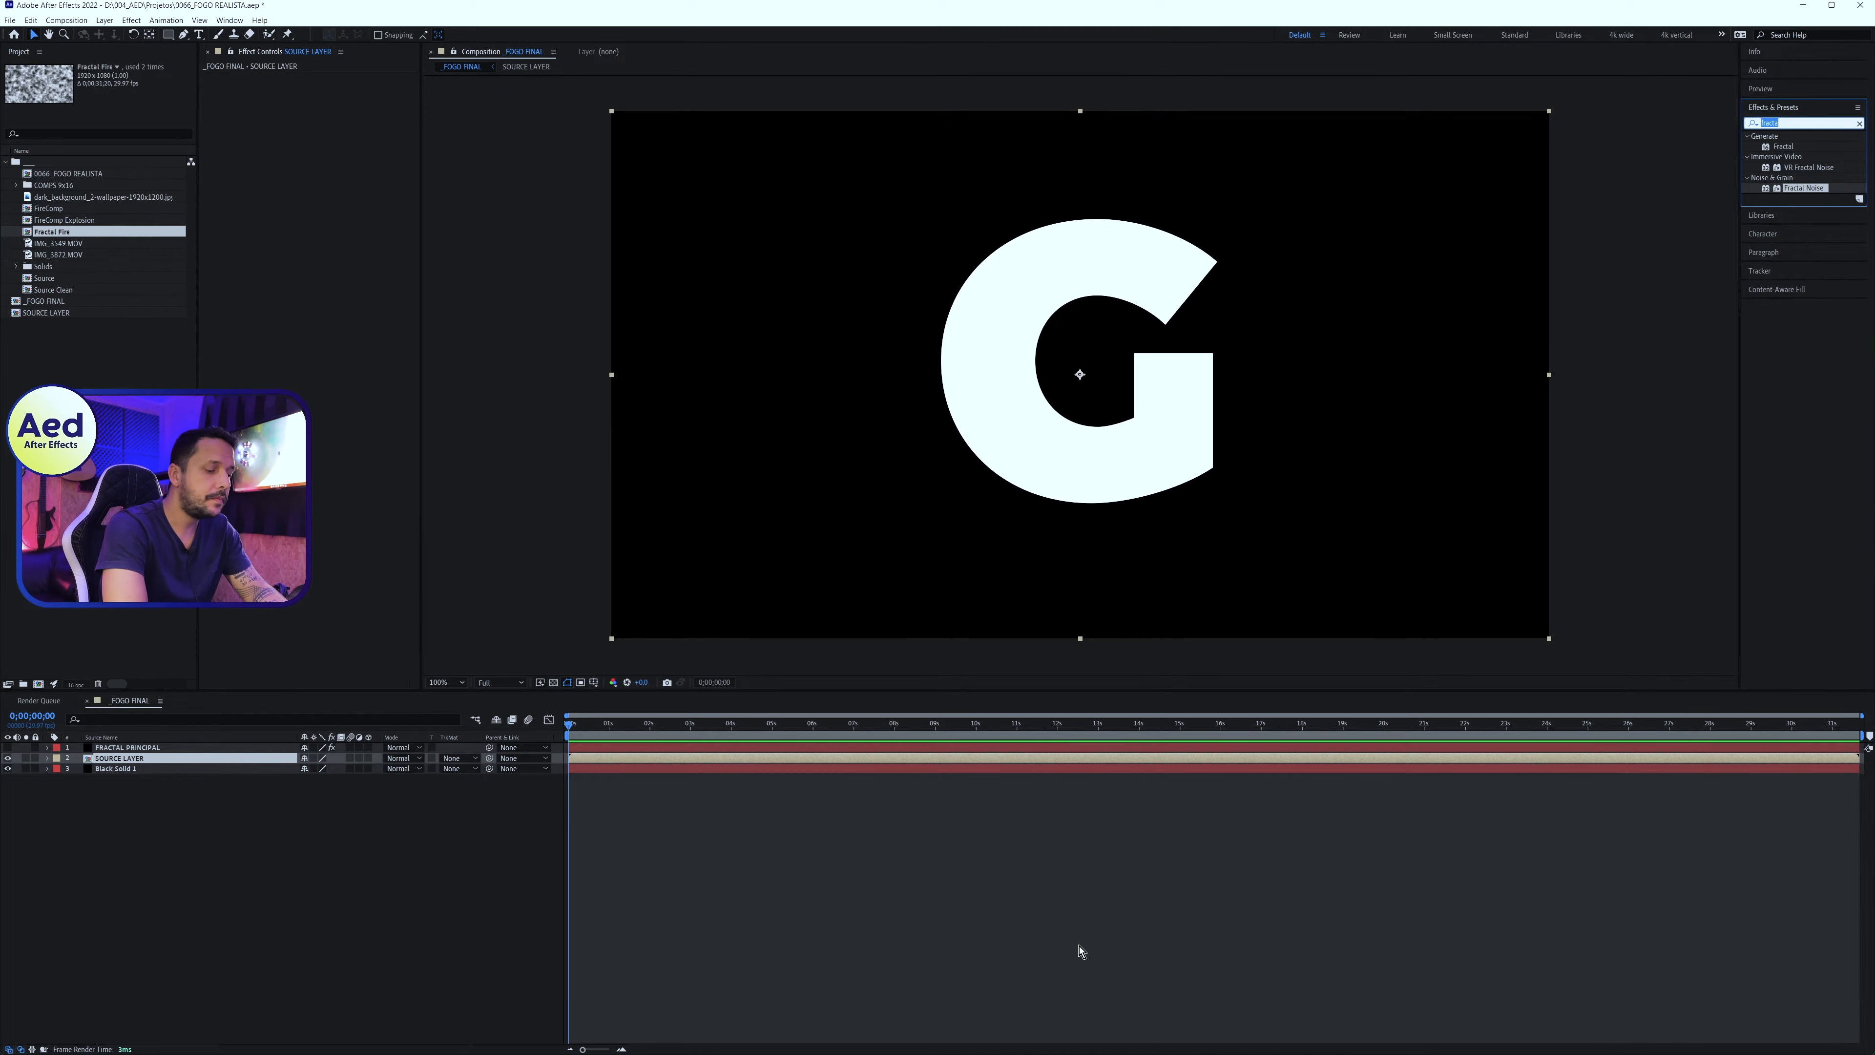
type("dip")
key("BackSpace")
type("s")
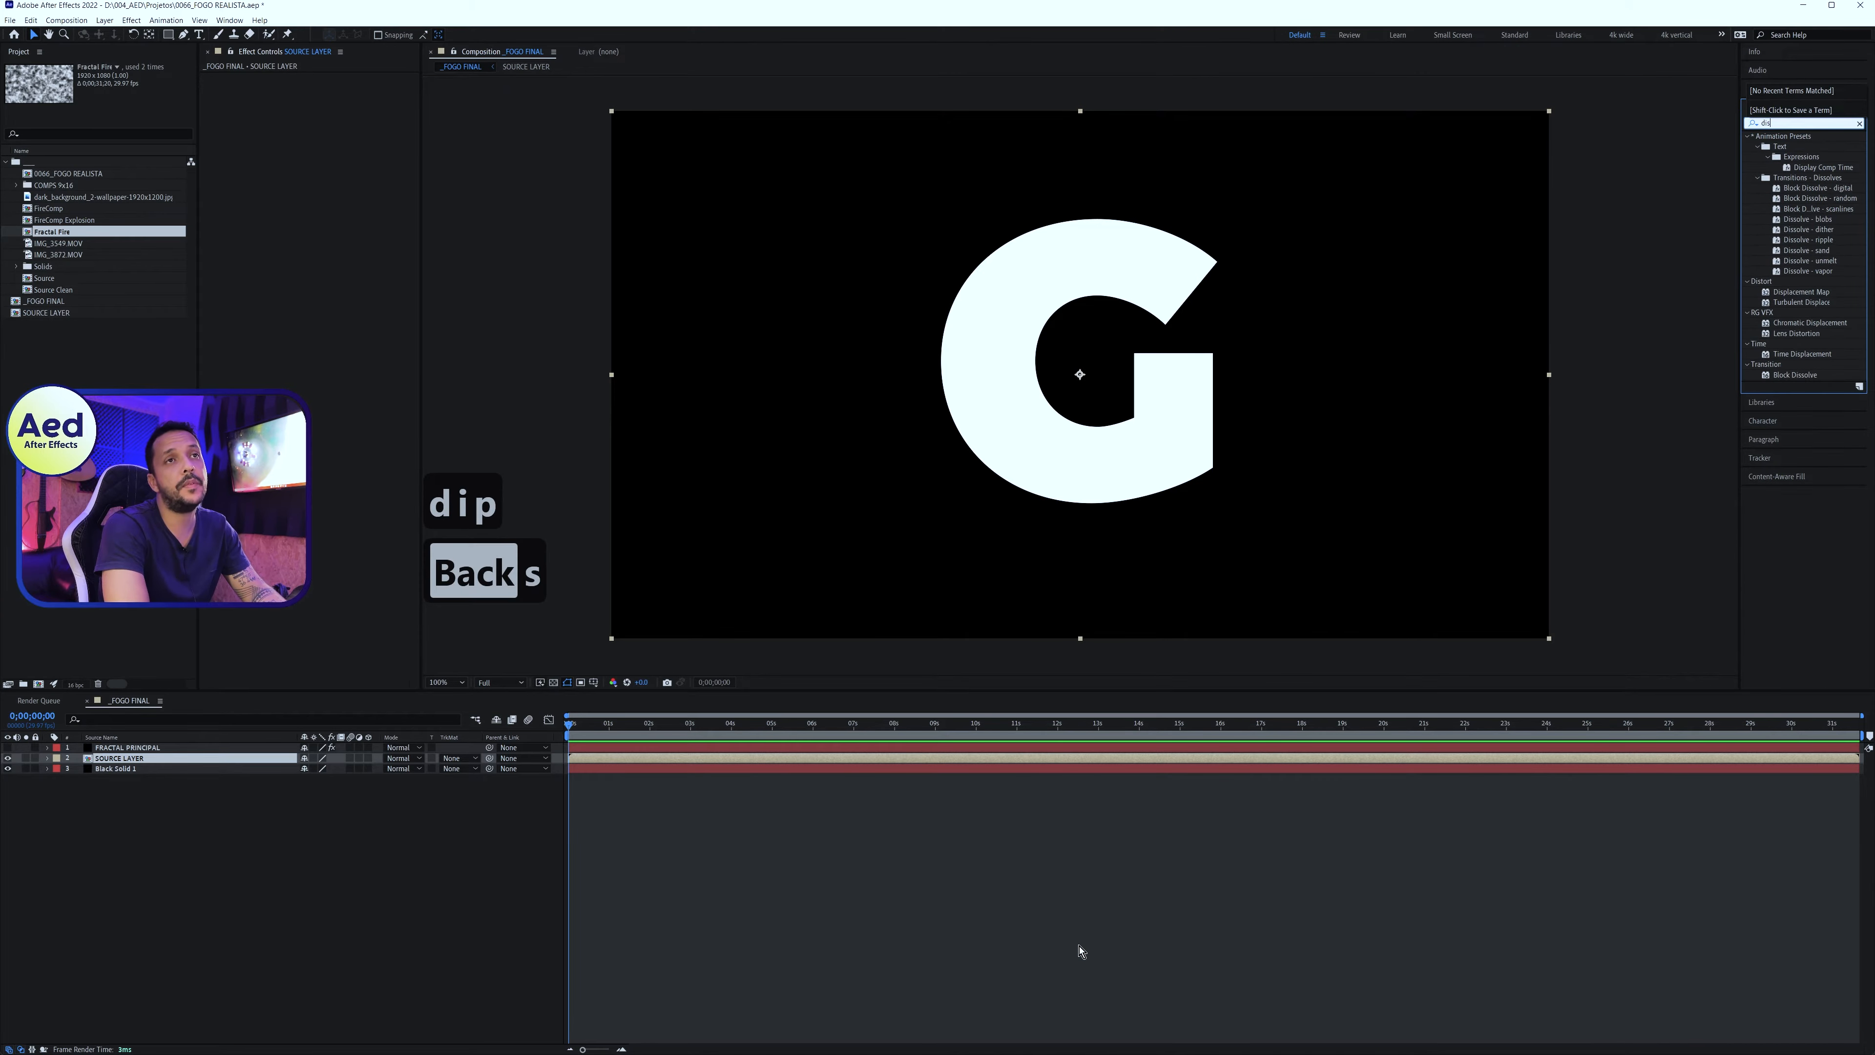
type("pla")
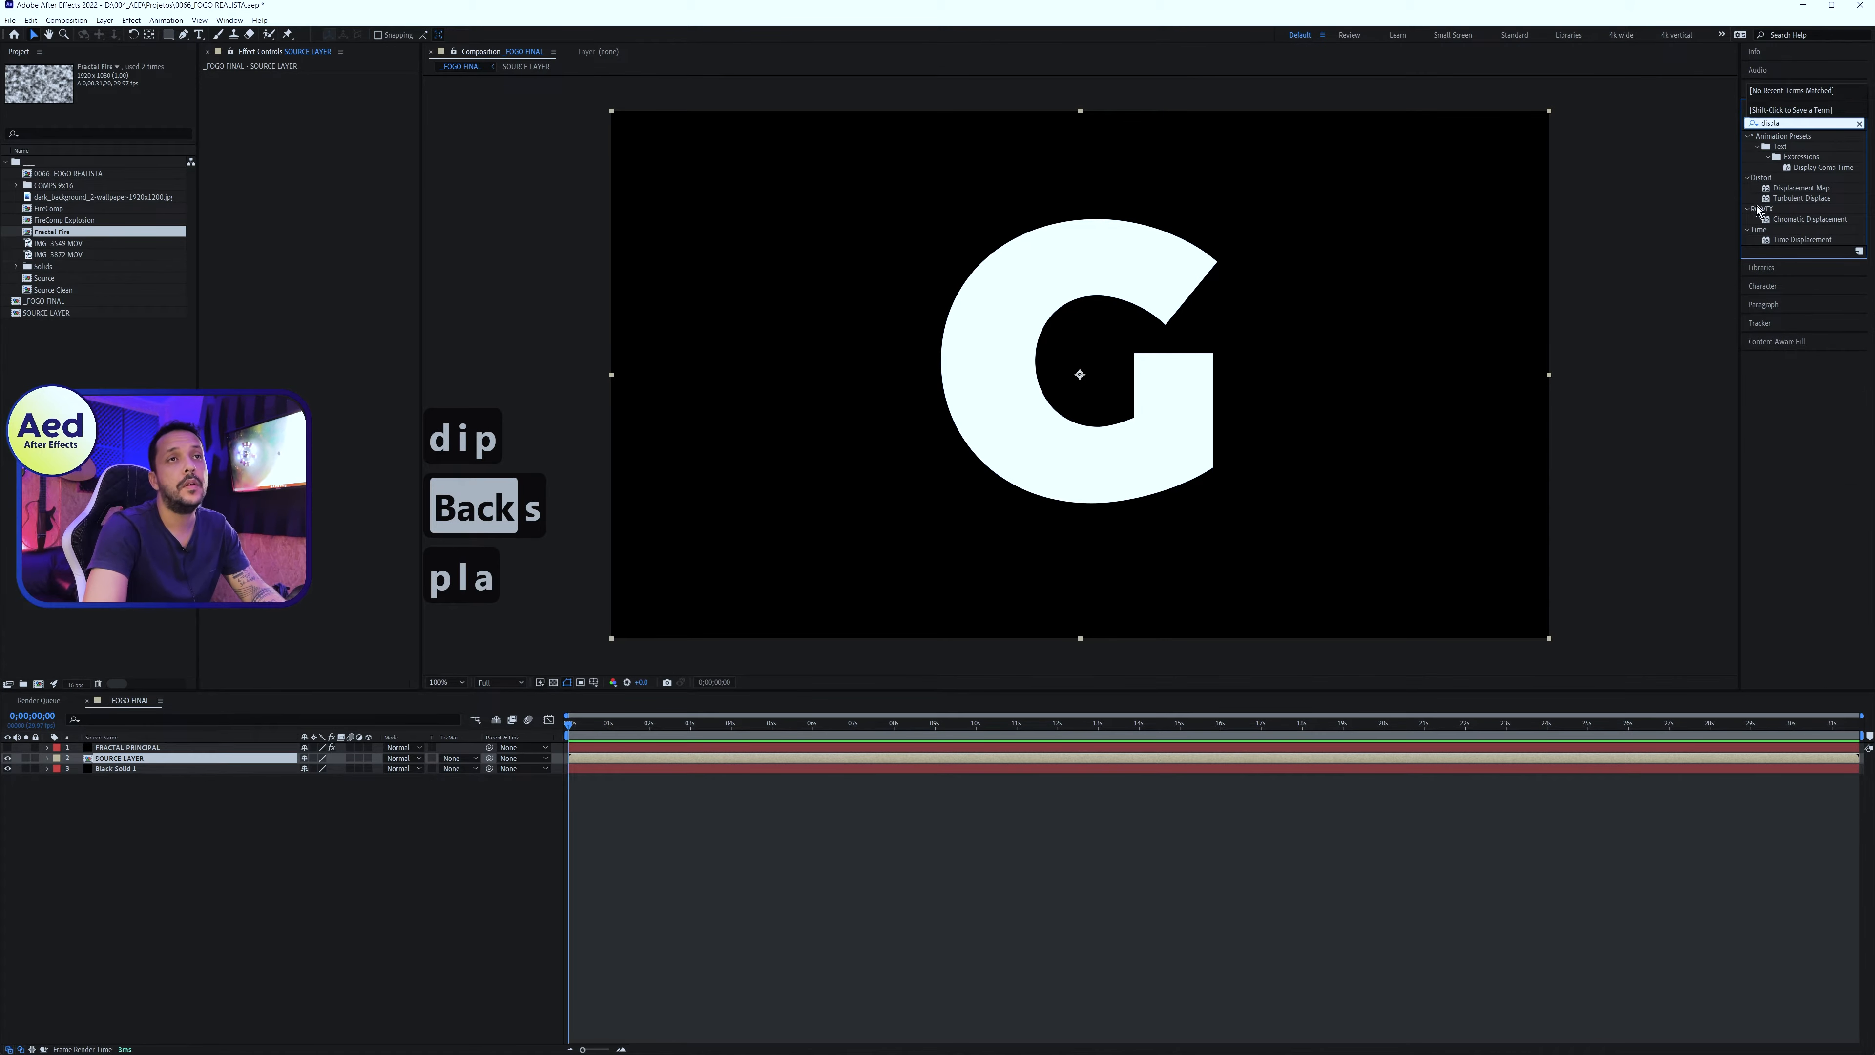
double_click(1785, 189)
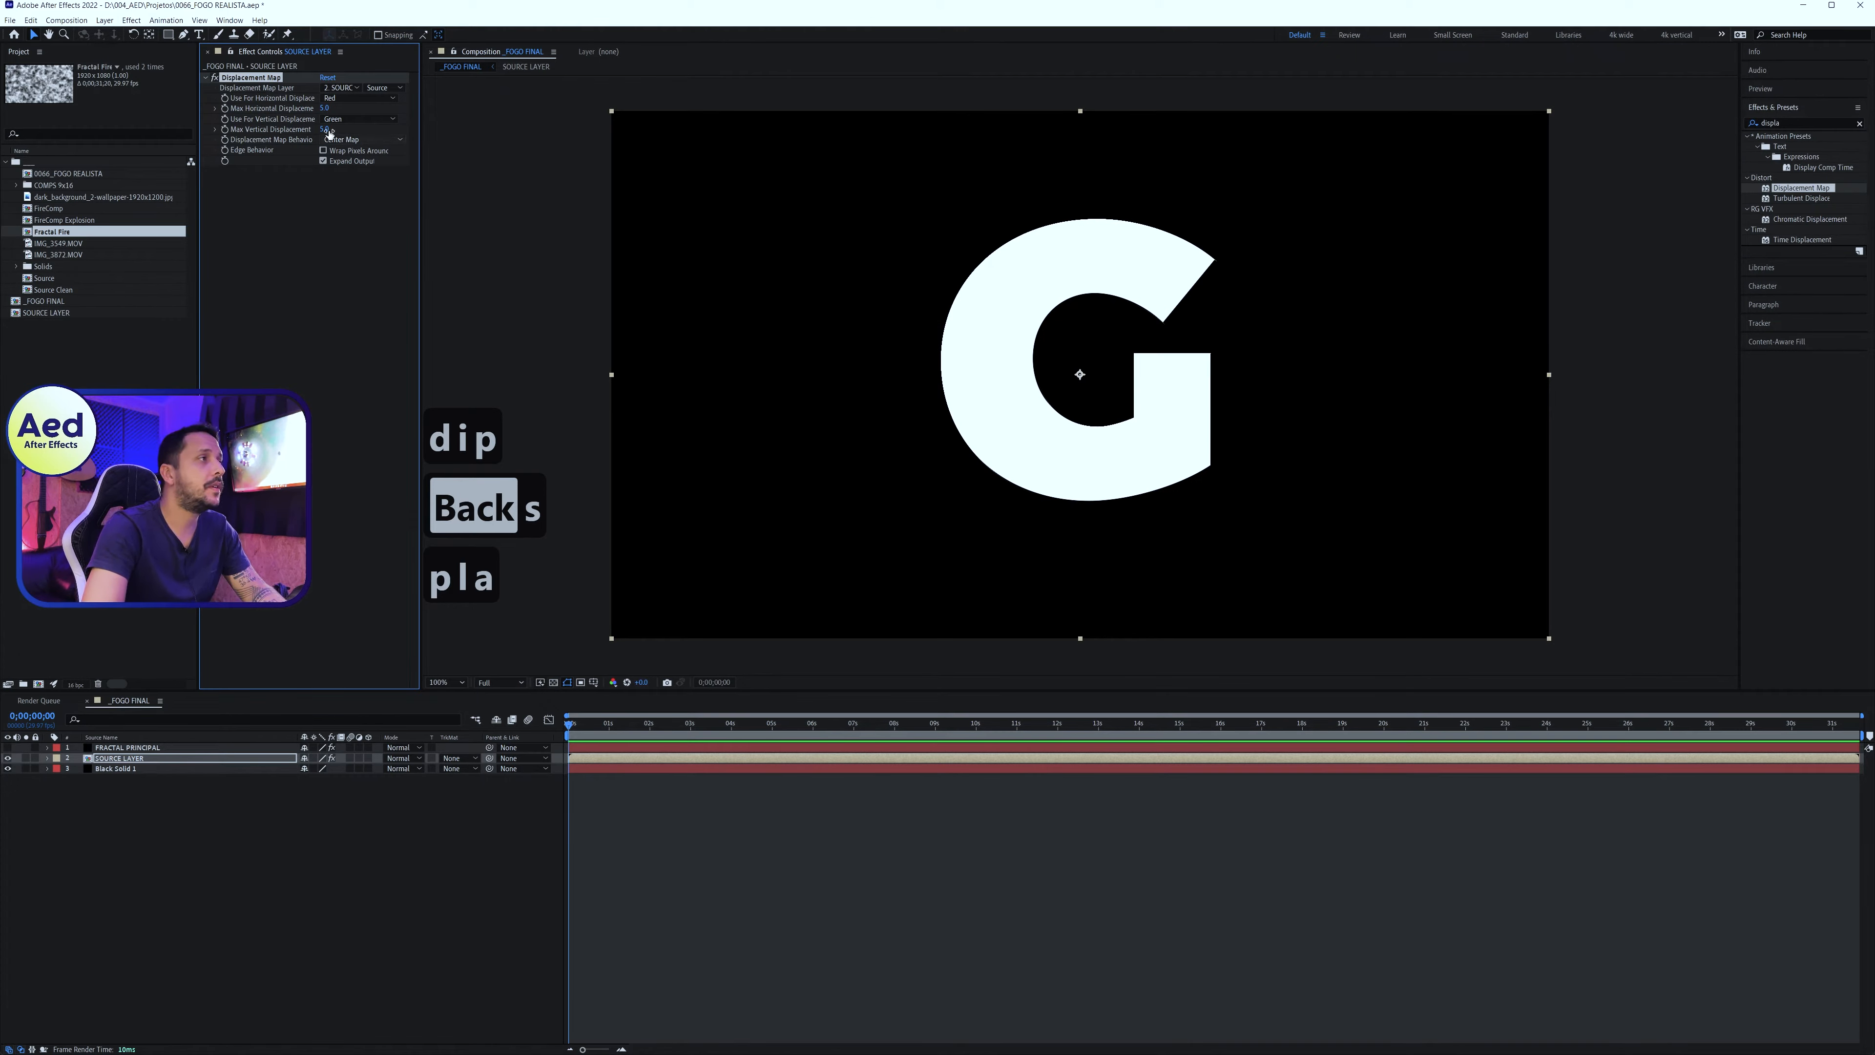
Set the Displacement Map layer to FRACTAL PRINCIPAL and use its Effects & Masks as the source
left_click(349, 88)
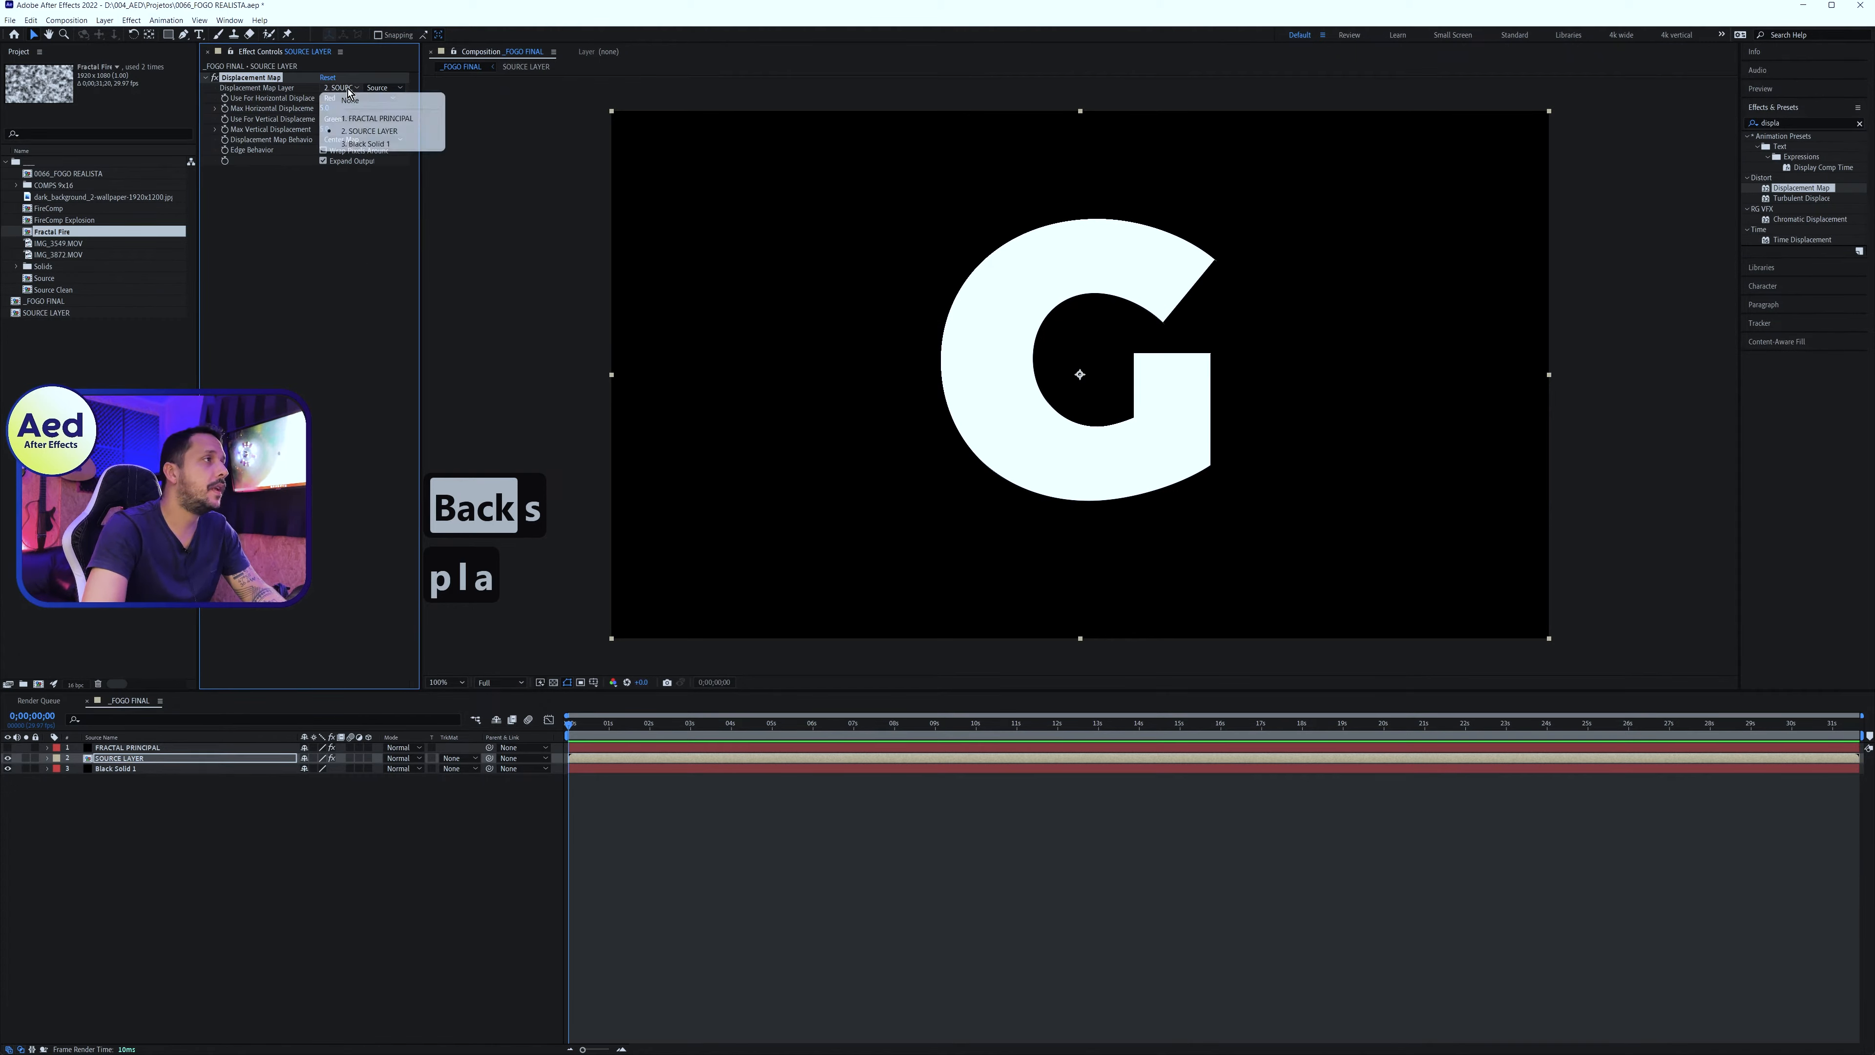
left_click(362, 118)
left_click(382, 88)
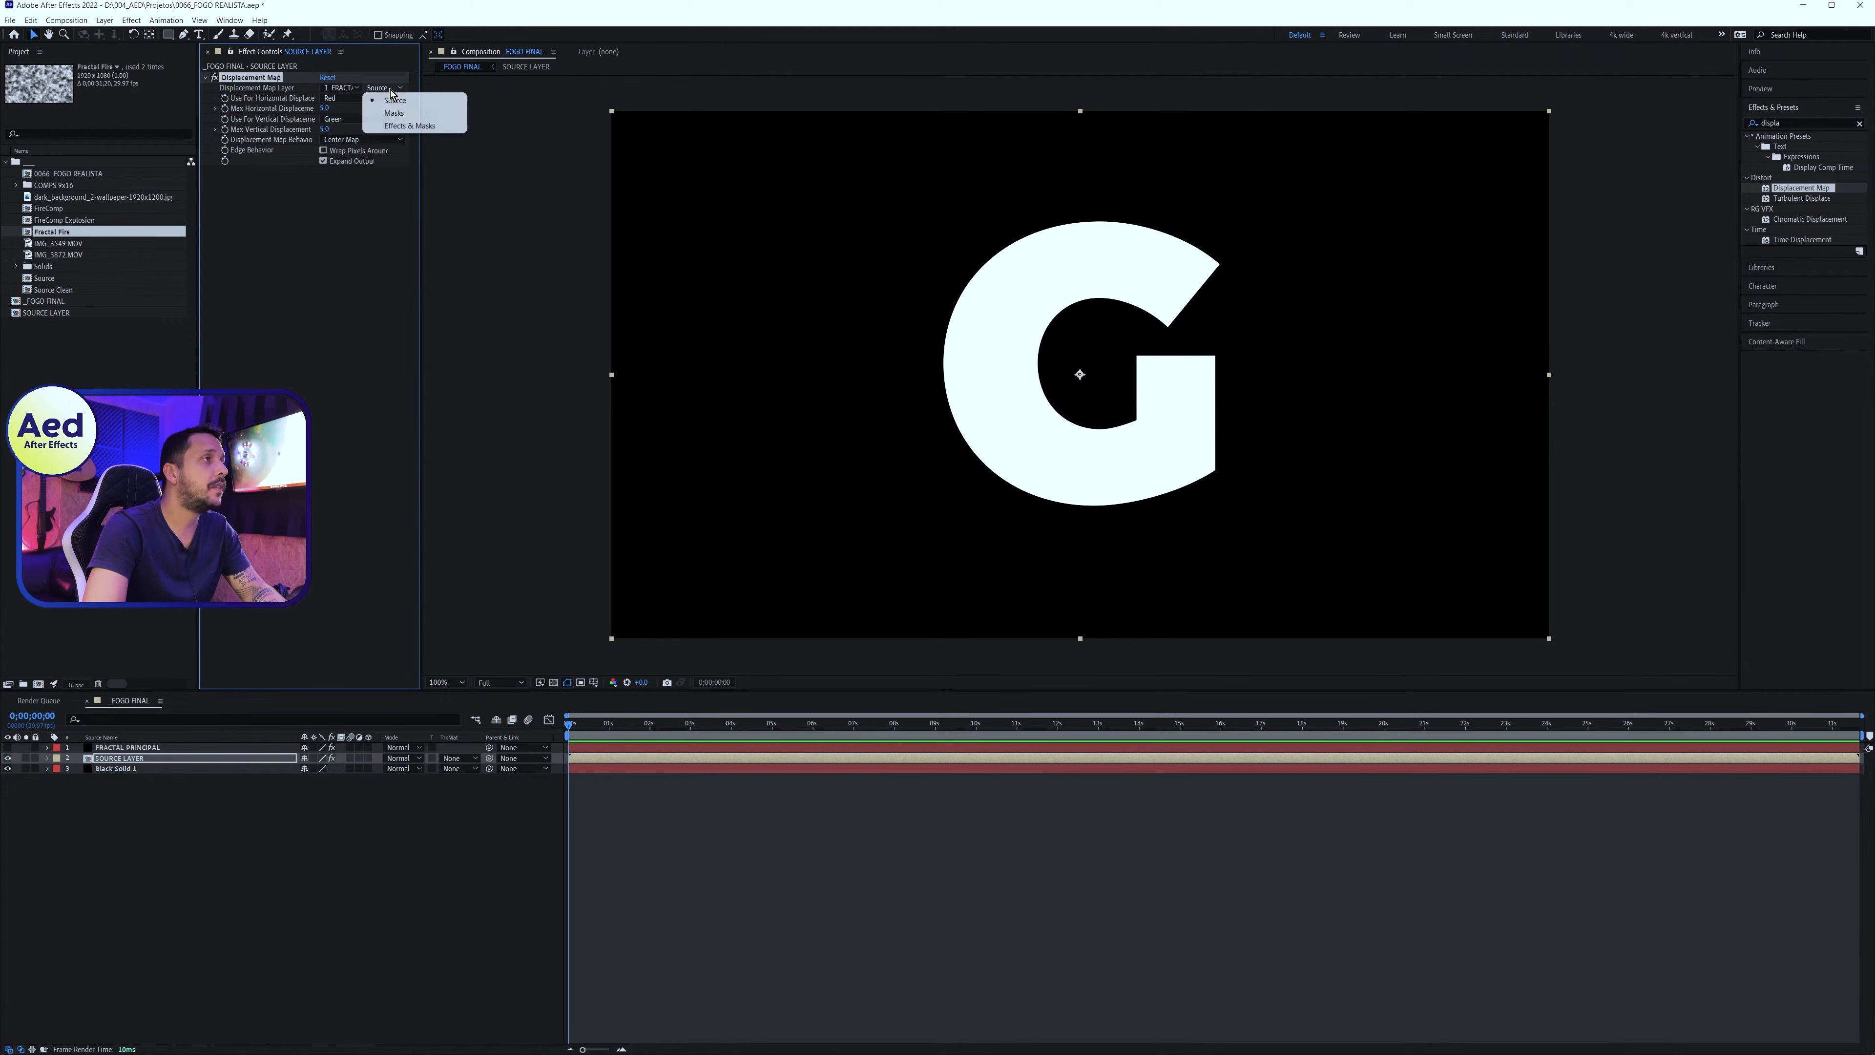
left_click(404, 127)
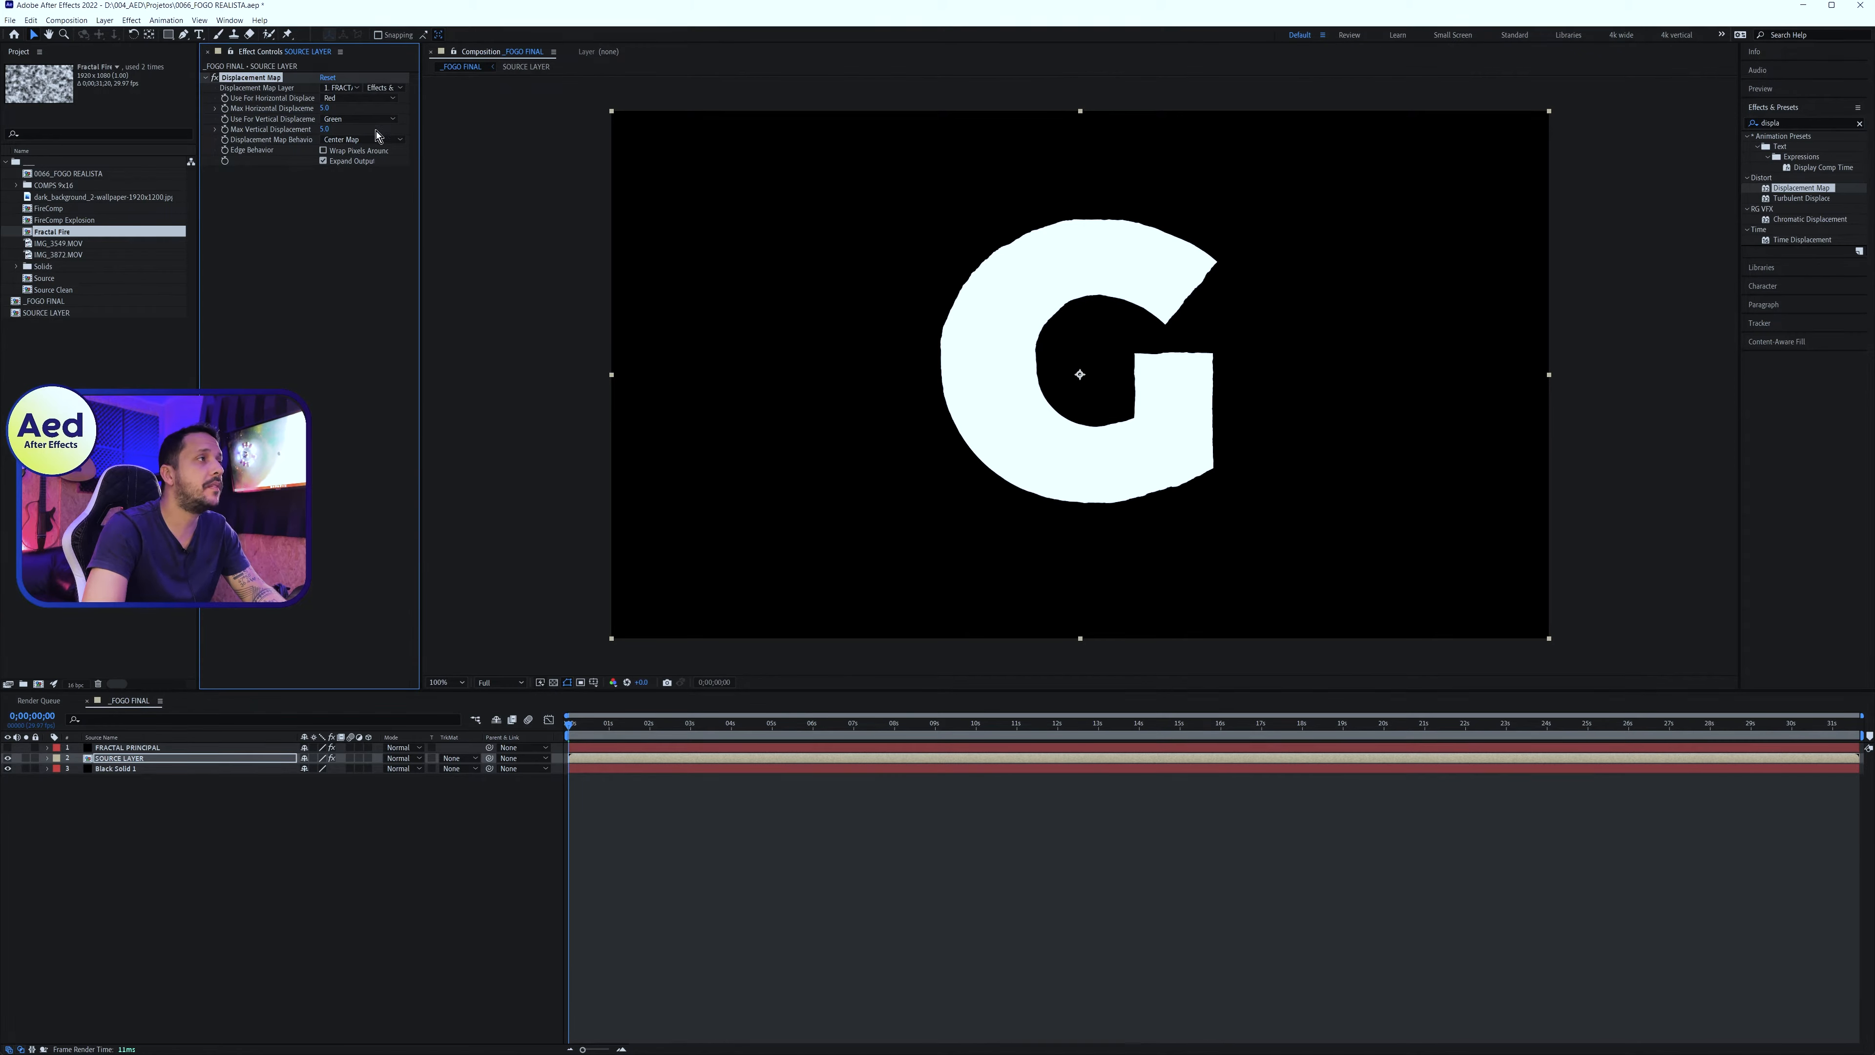
Set Max Horizontal Displacement to 3 and Max Vertical Displacement to 6, and preview the displaced letter
type("3")
key("Tab")
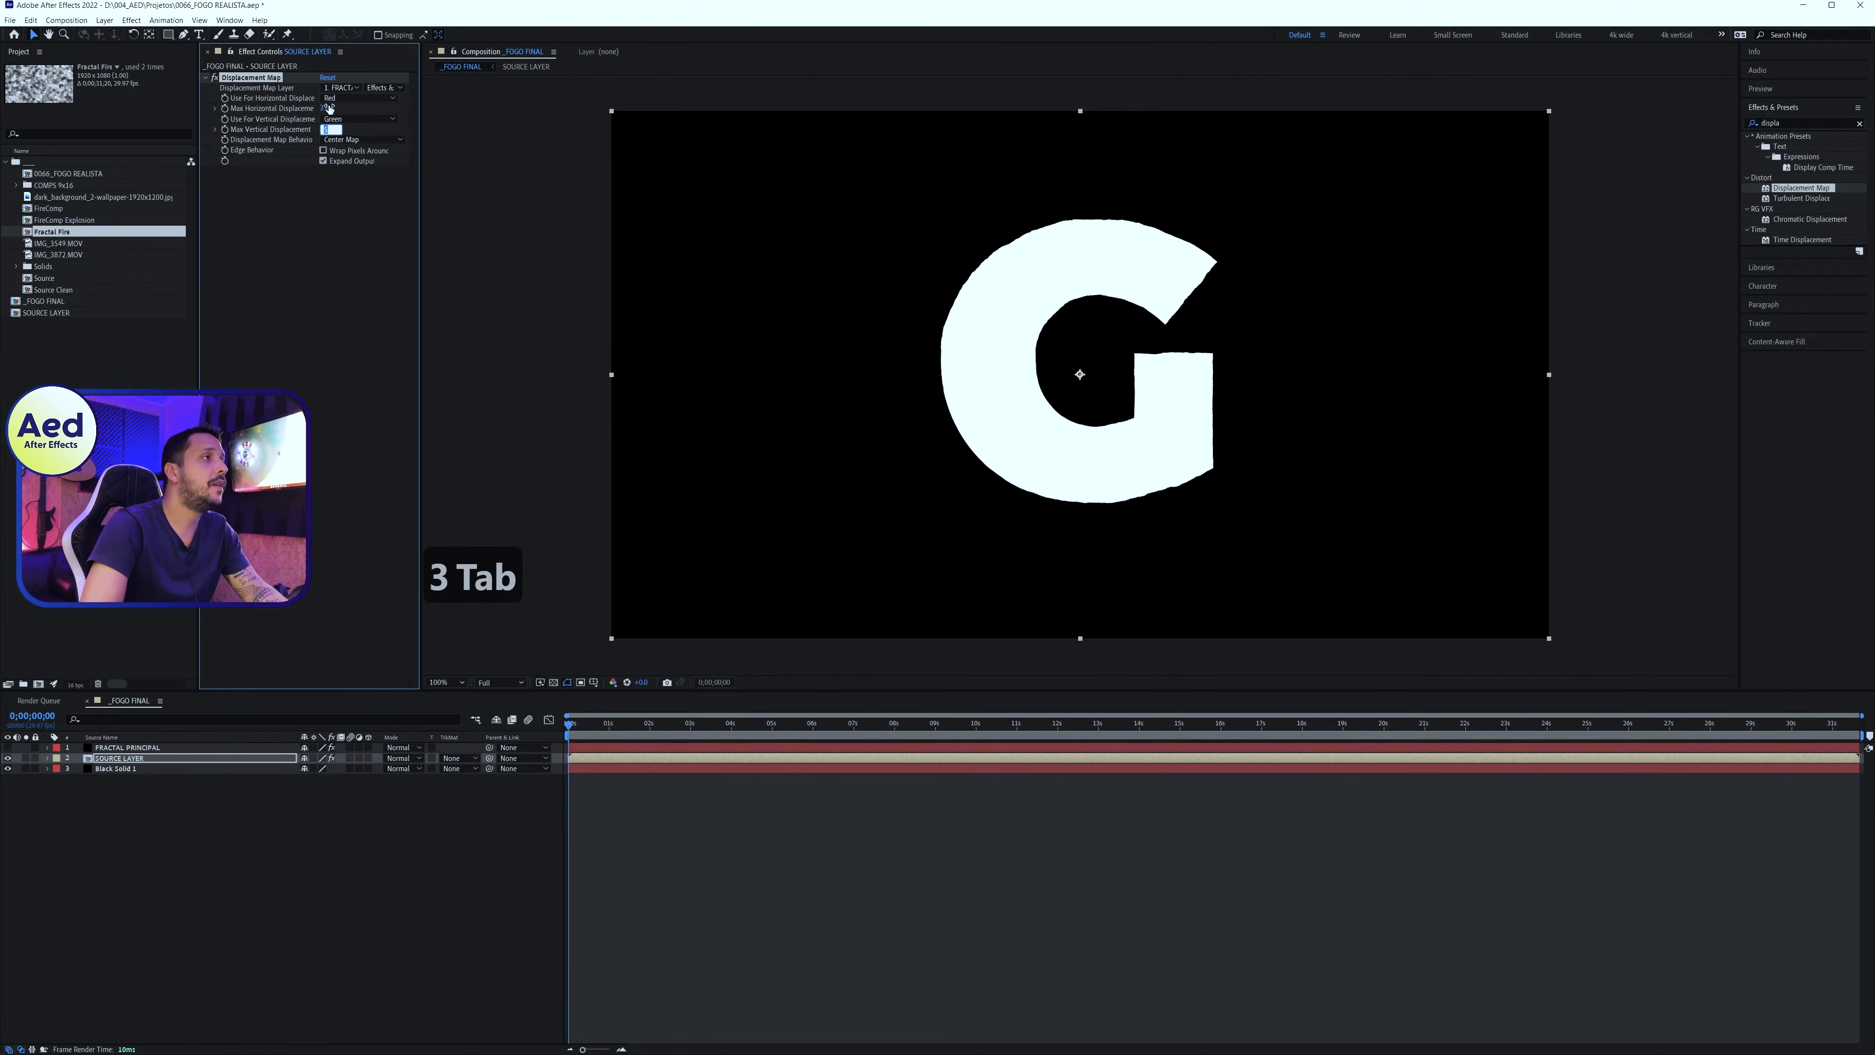
type("6")
key("Return")
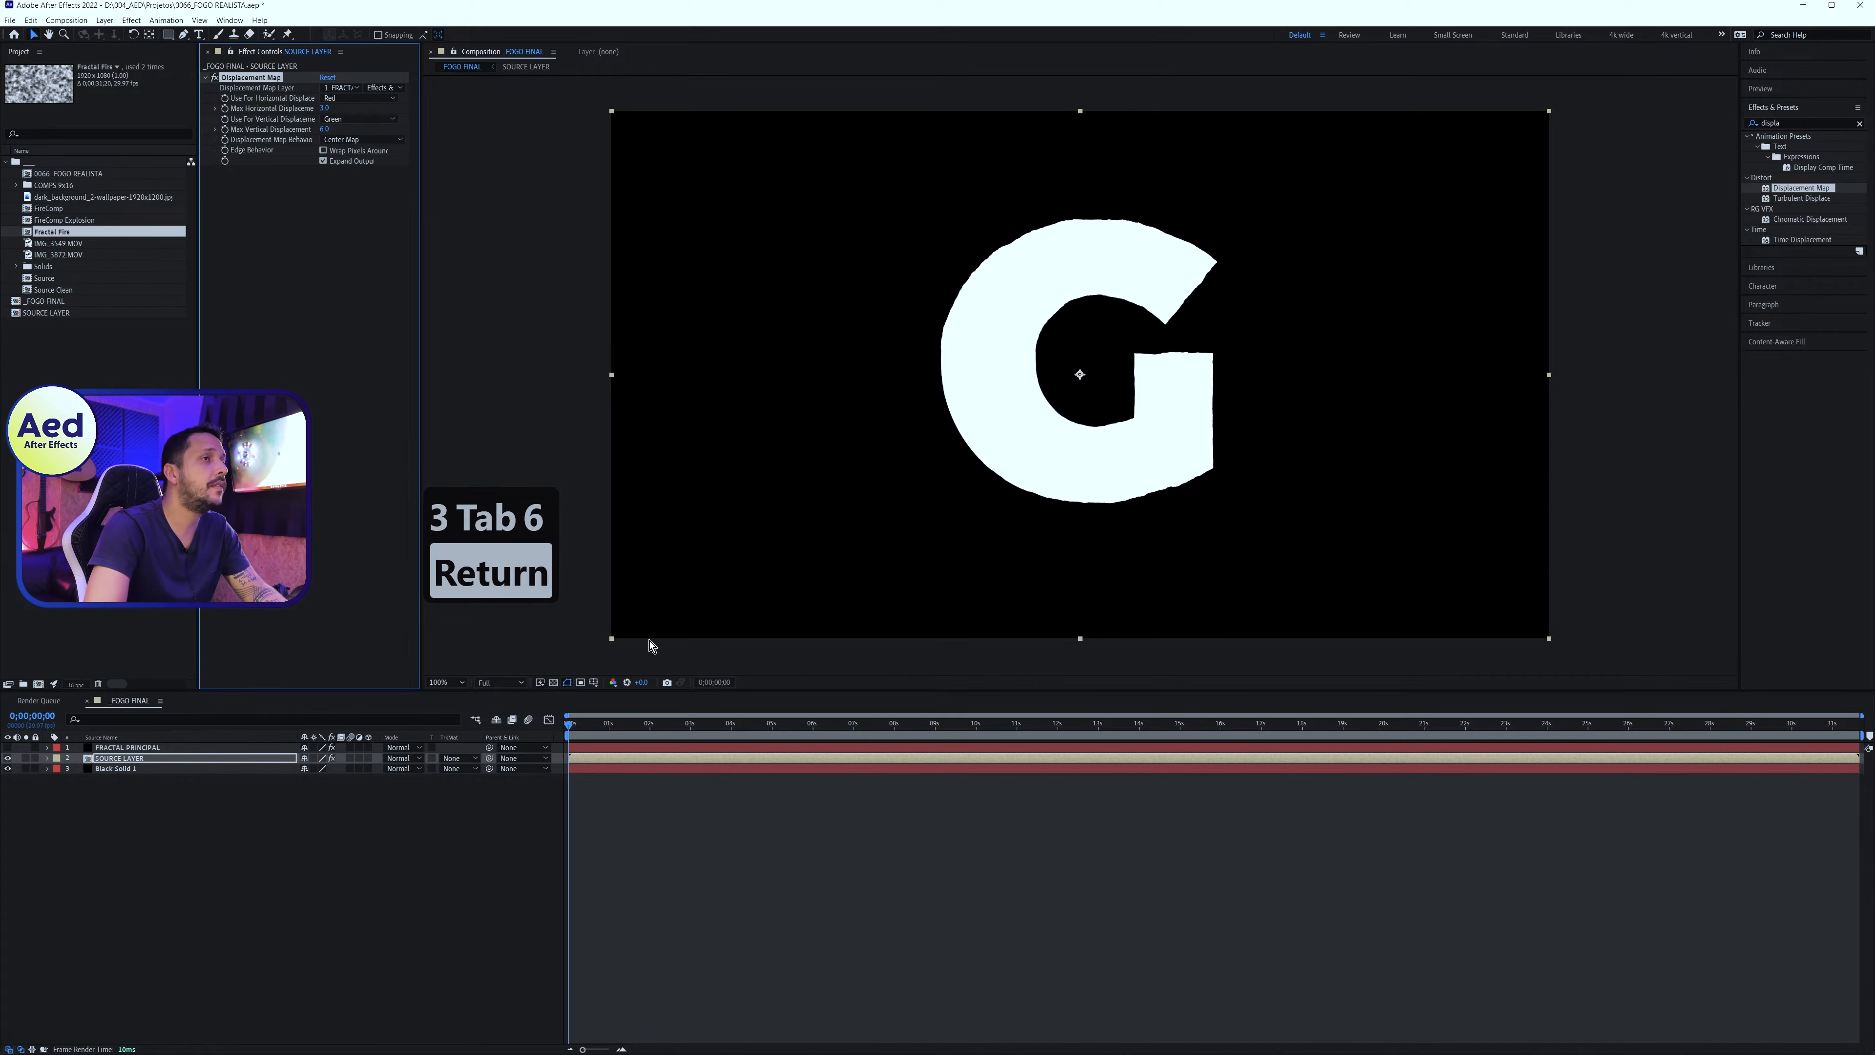
left_click_drag(572, 737, 660, 761)
key("Home")
Find the Compound Blur effect and apply it to SOURCE LAYER
left_click(1796, 123)
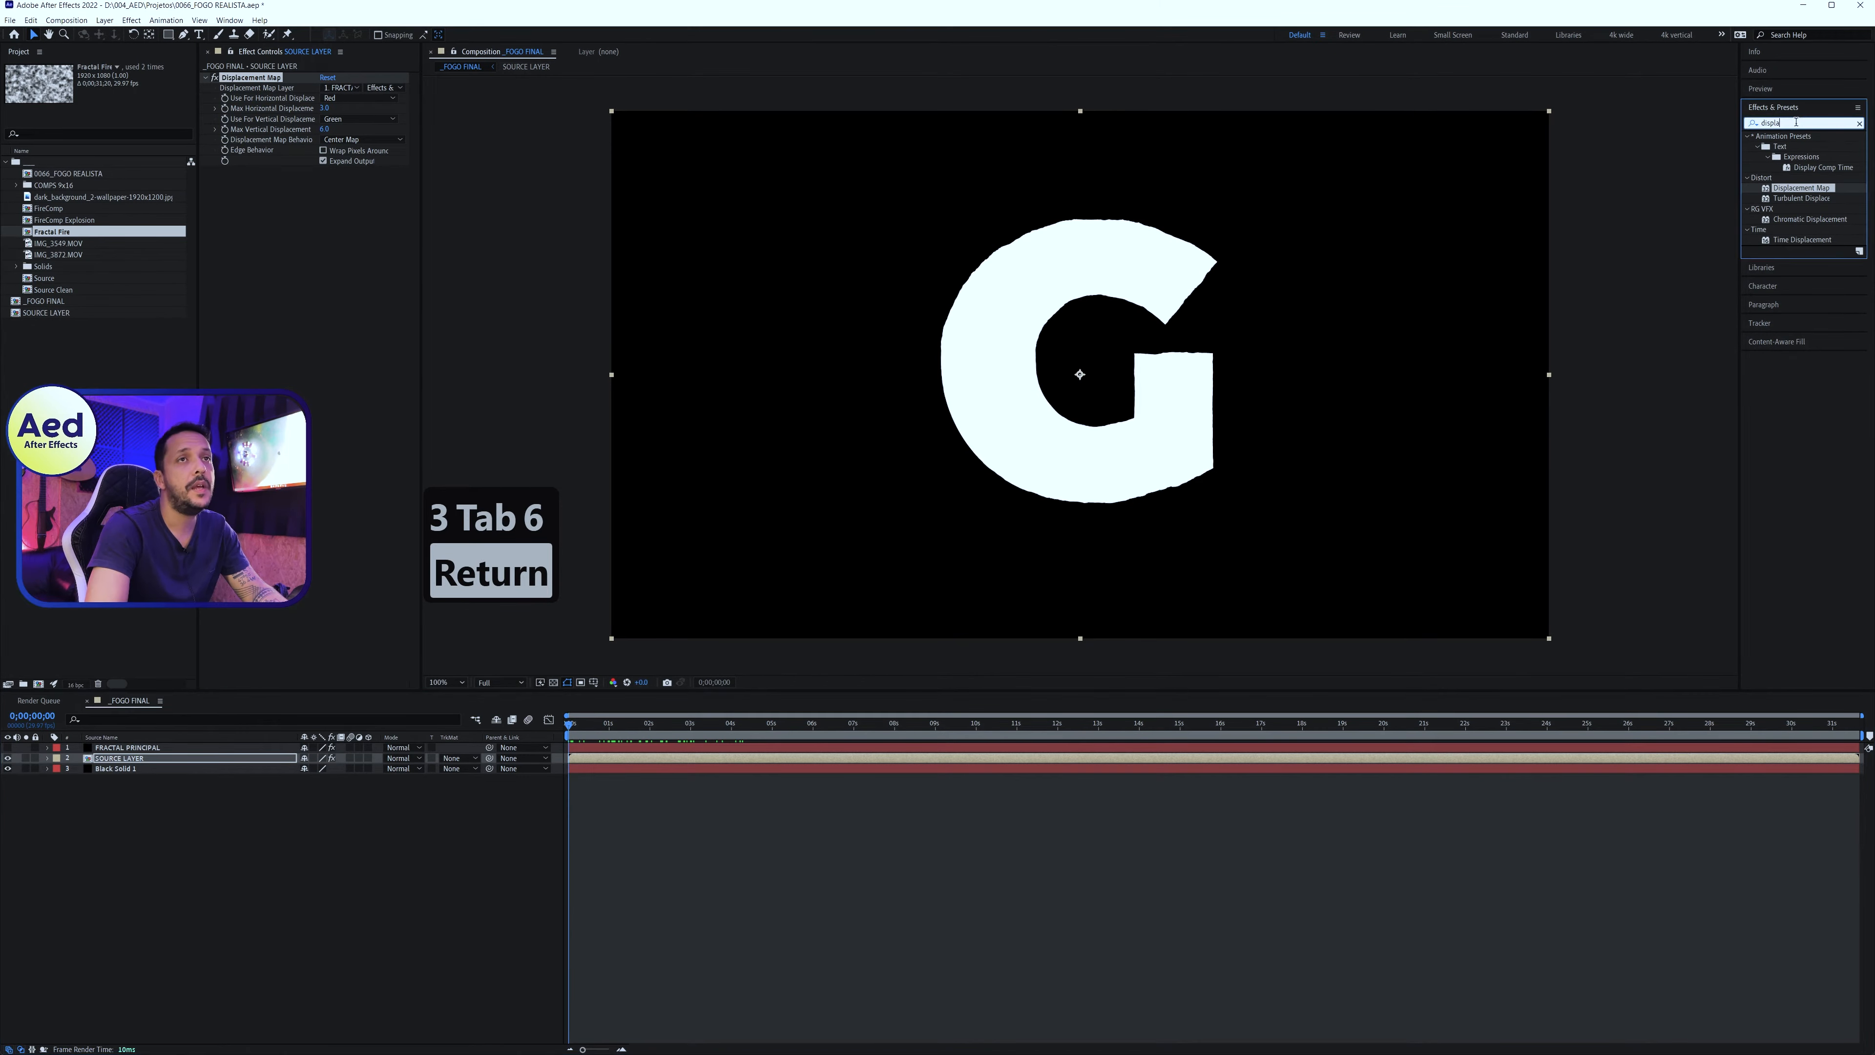
key("ctrl+a")
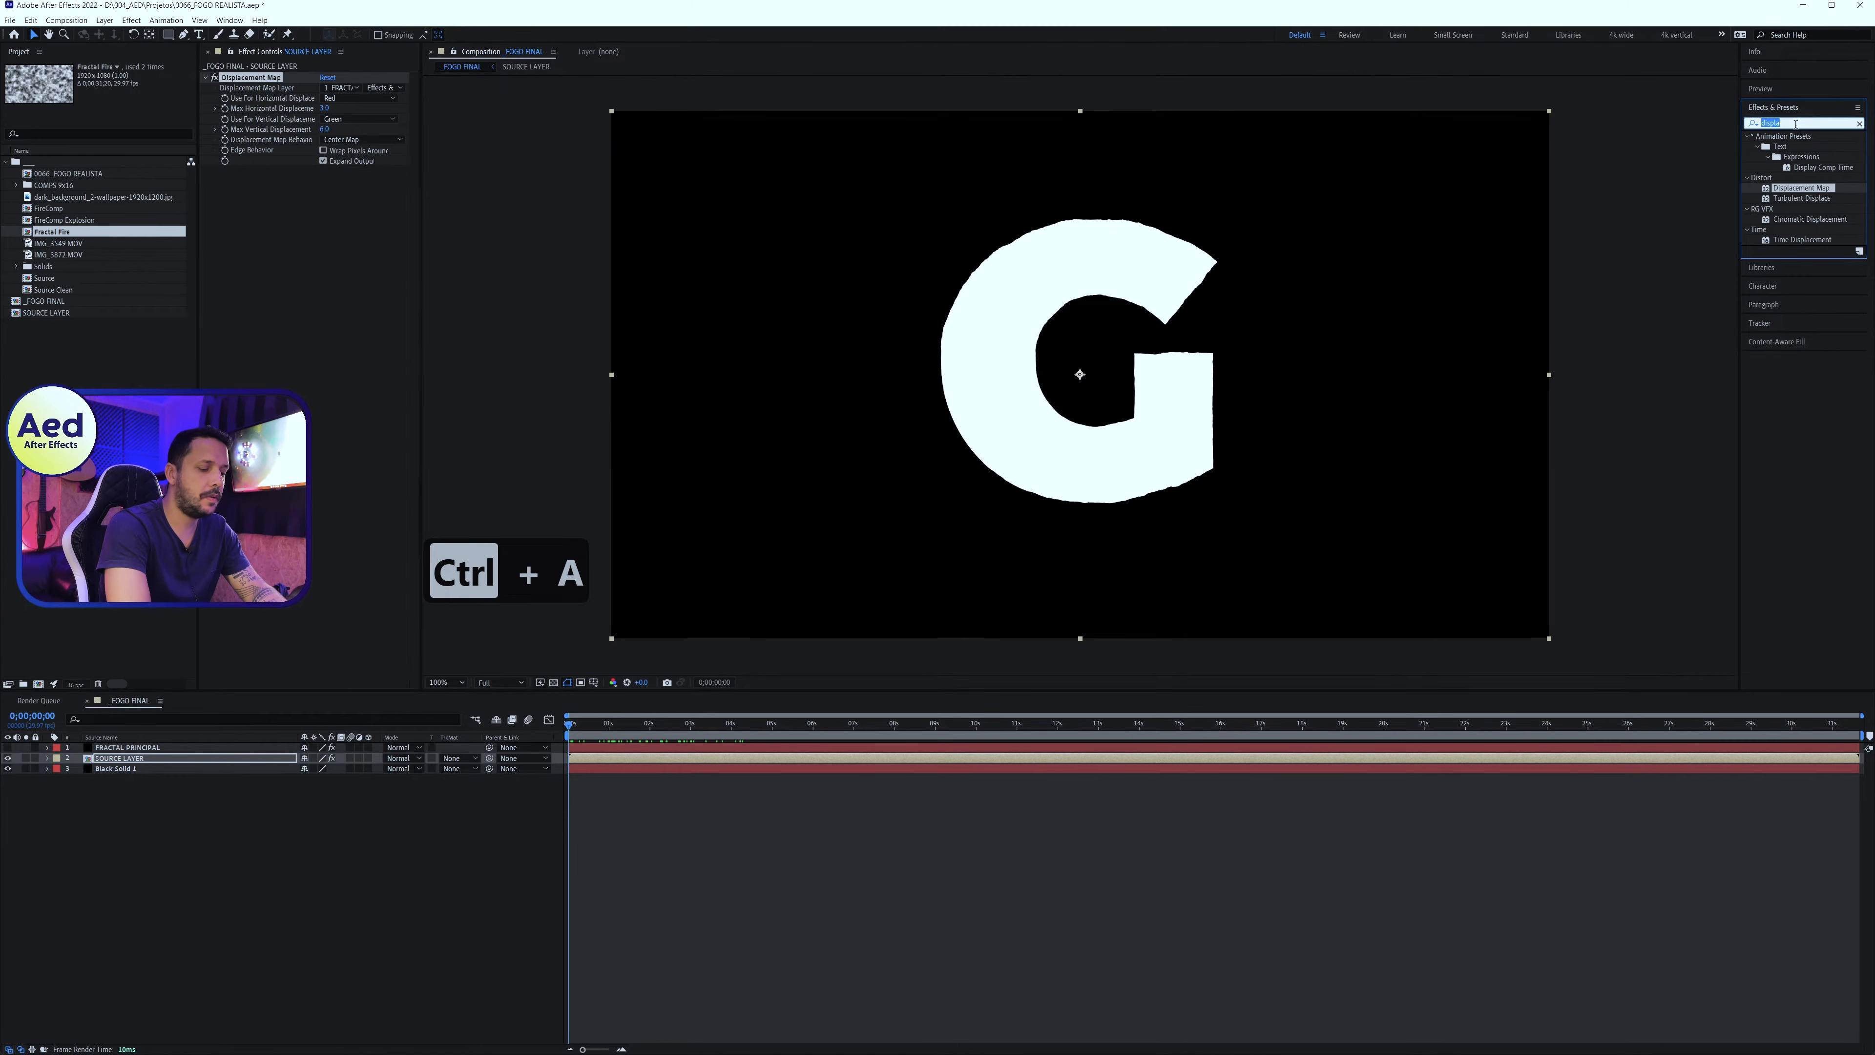
type("blur")
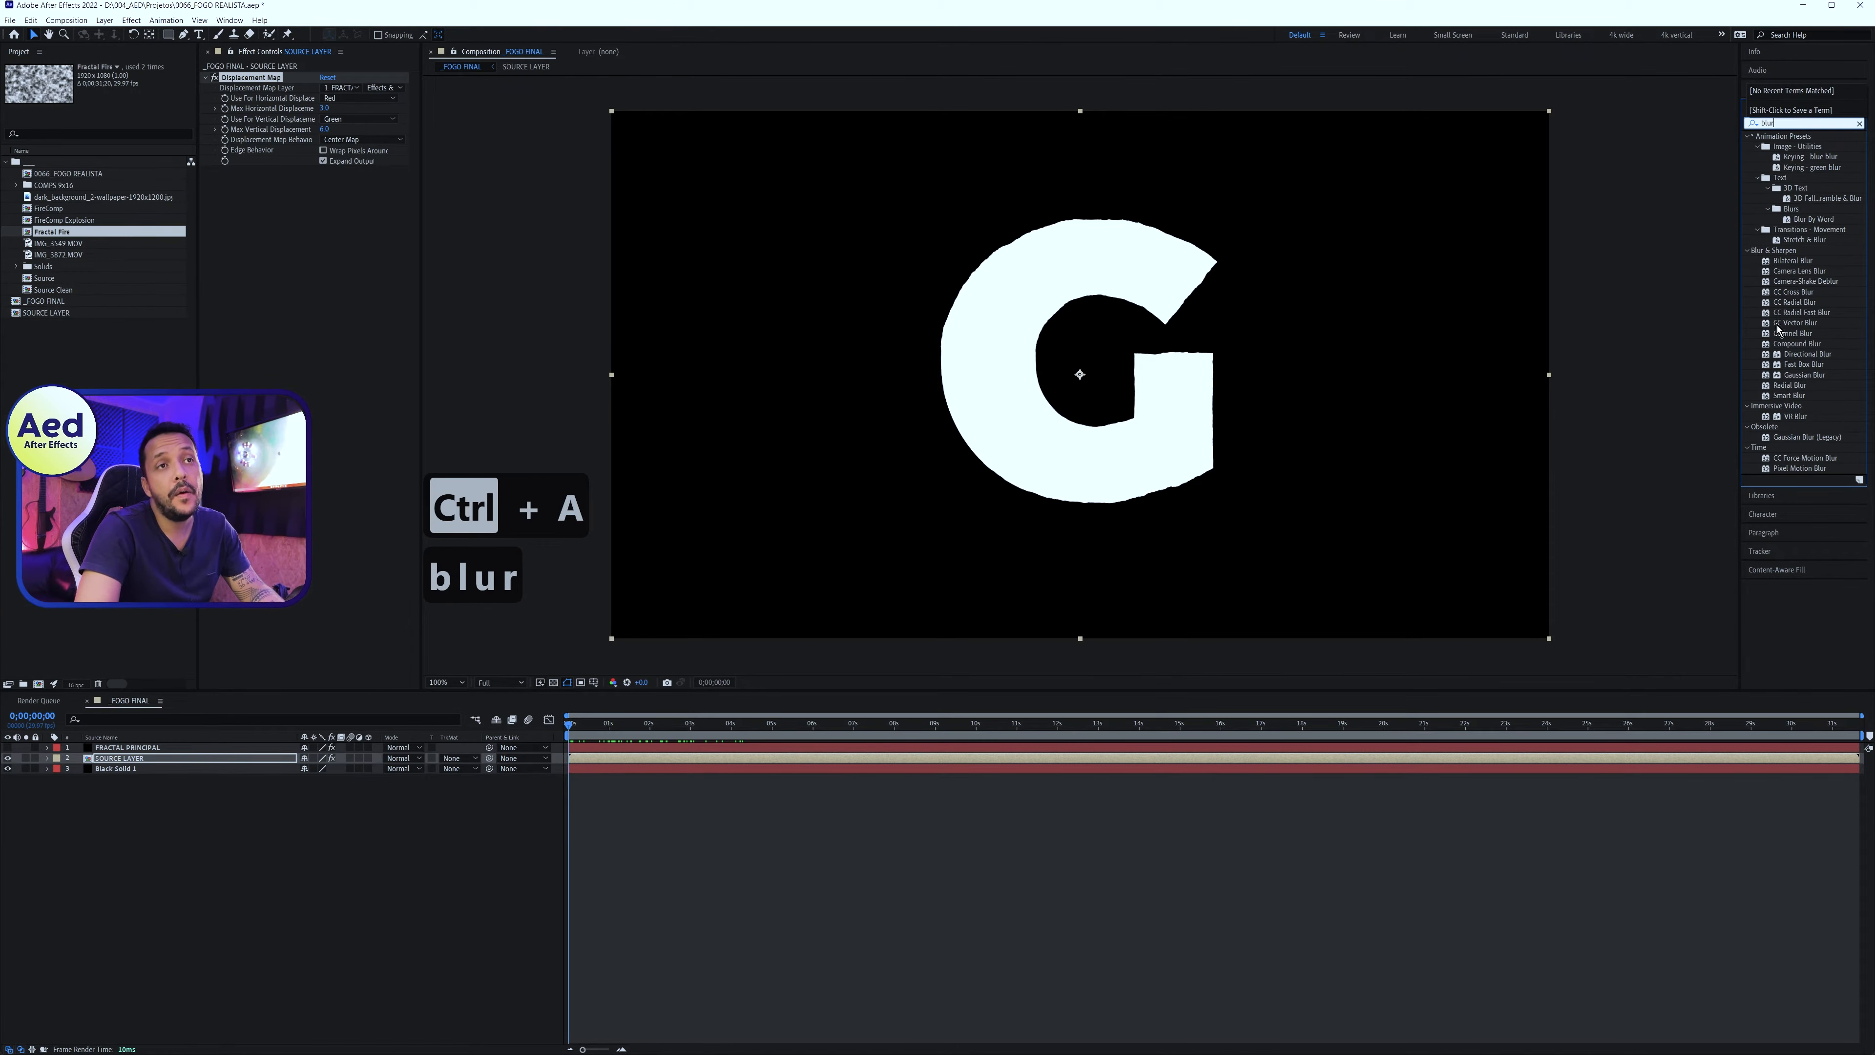
double_click(1806, 350)
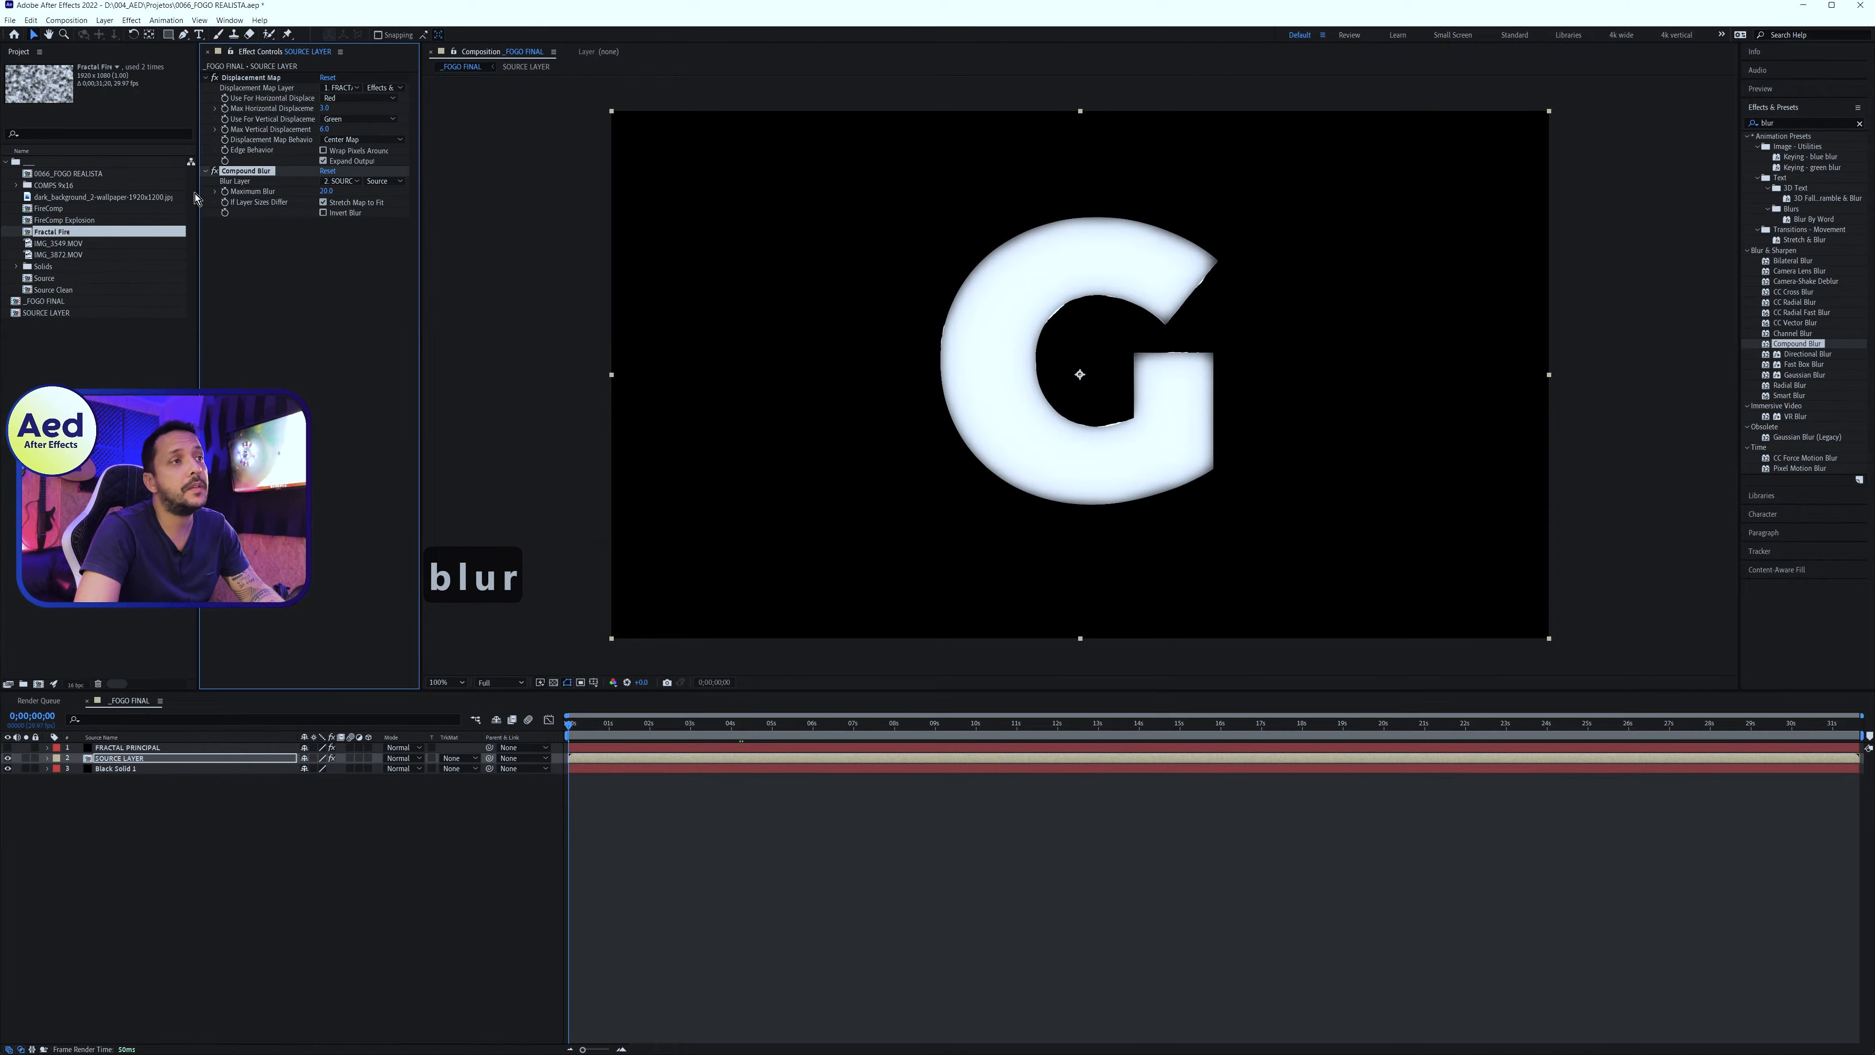
Set the Compound Blur's Blur Layer to FRACTAL PRINCIPAL with Effects & Masks as the source
left_click(341, 181)
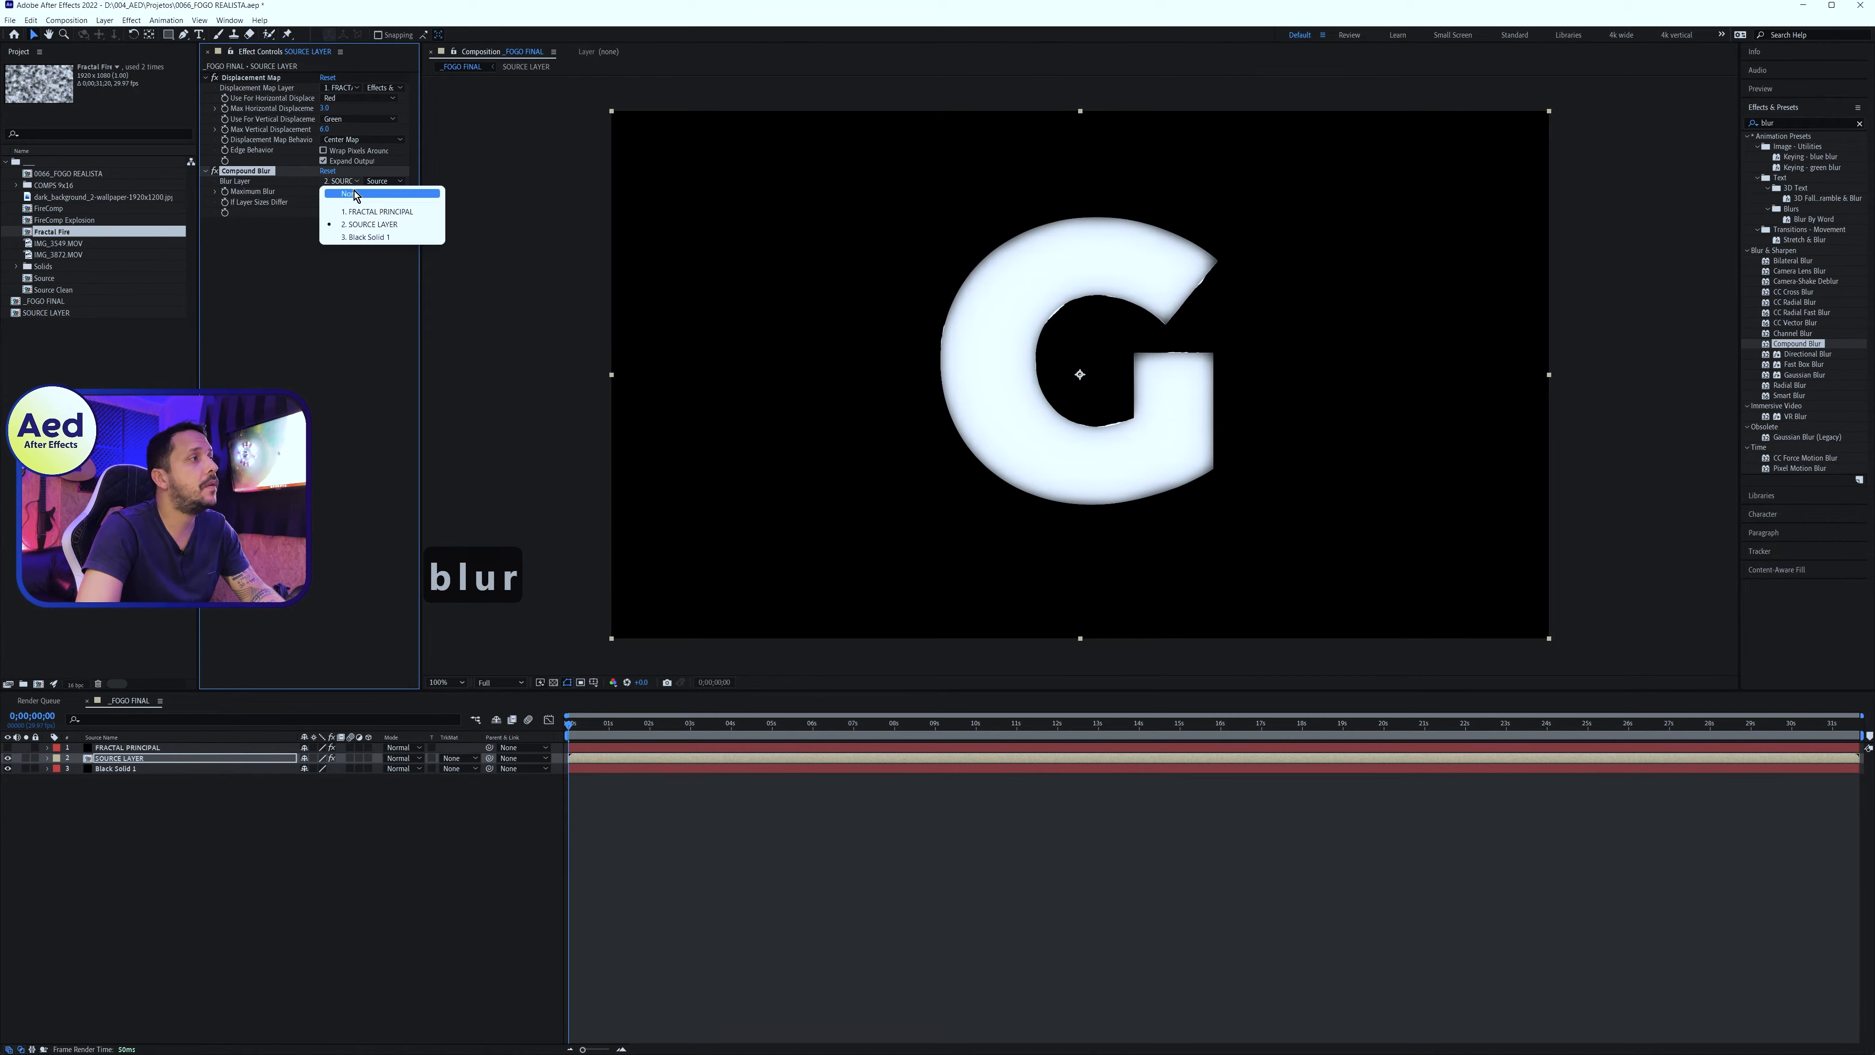
left_click(377, 237)
left_click(341, 181)
left_click(358, 214)
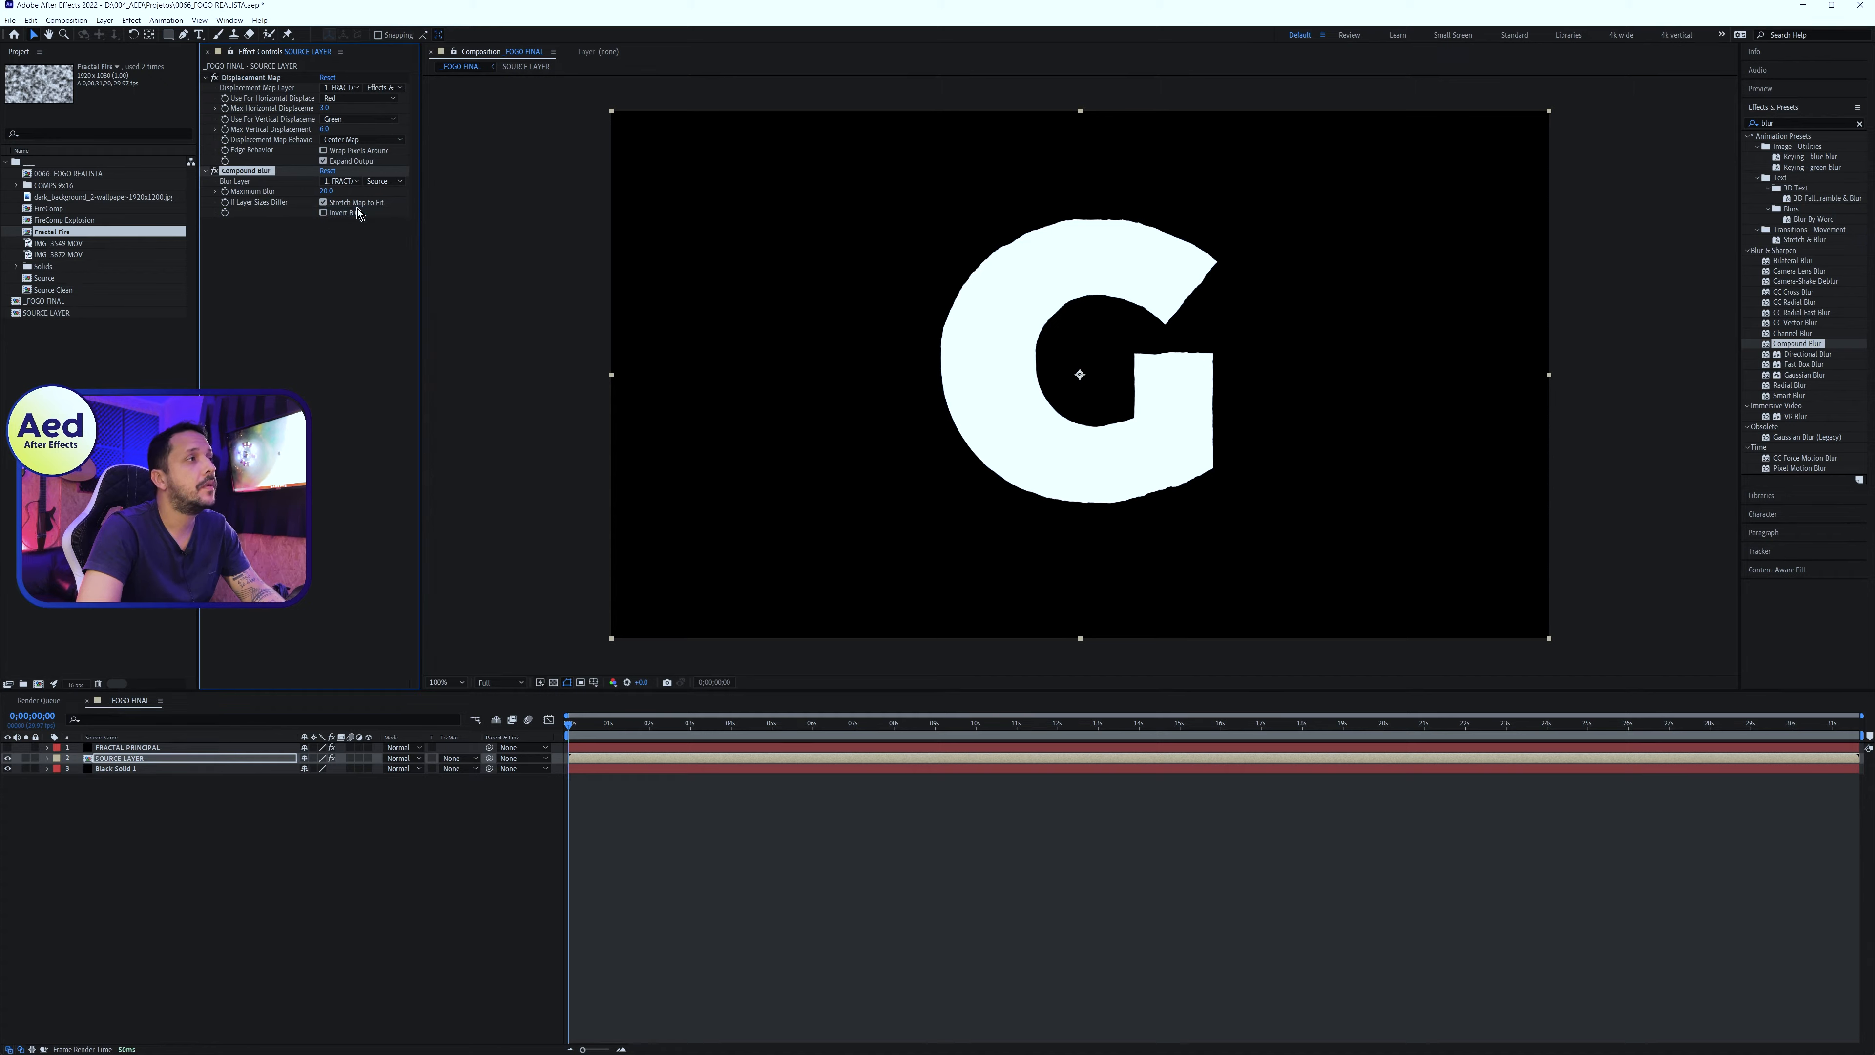
left_click(383, 181)
left_click(398, 219)
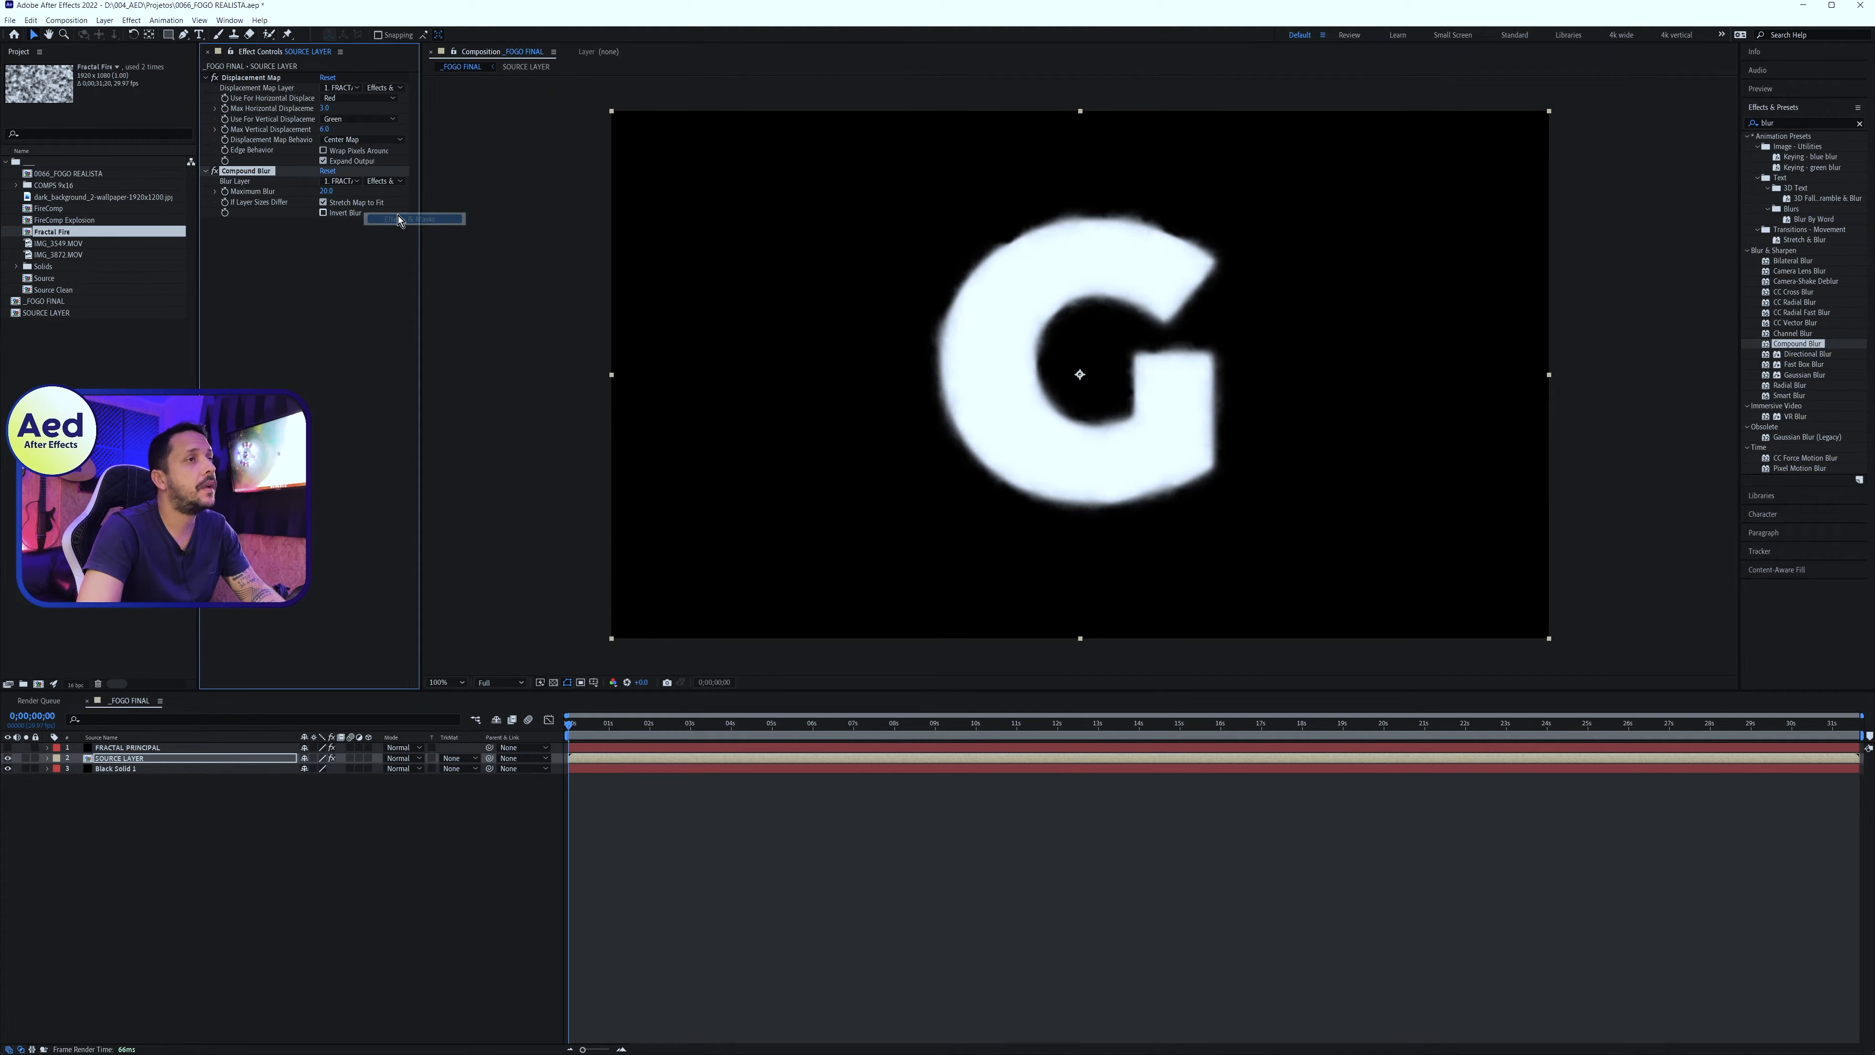
Set the Compound Blur's Maximum Blur to 4
left_click(326, 192)
type("4")
key("Return")
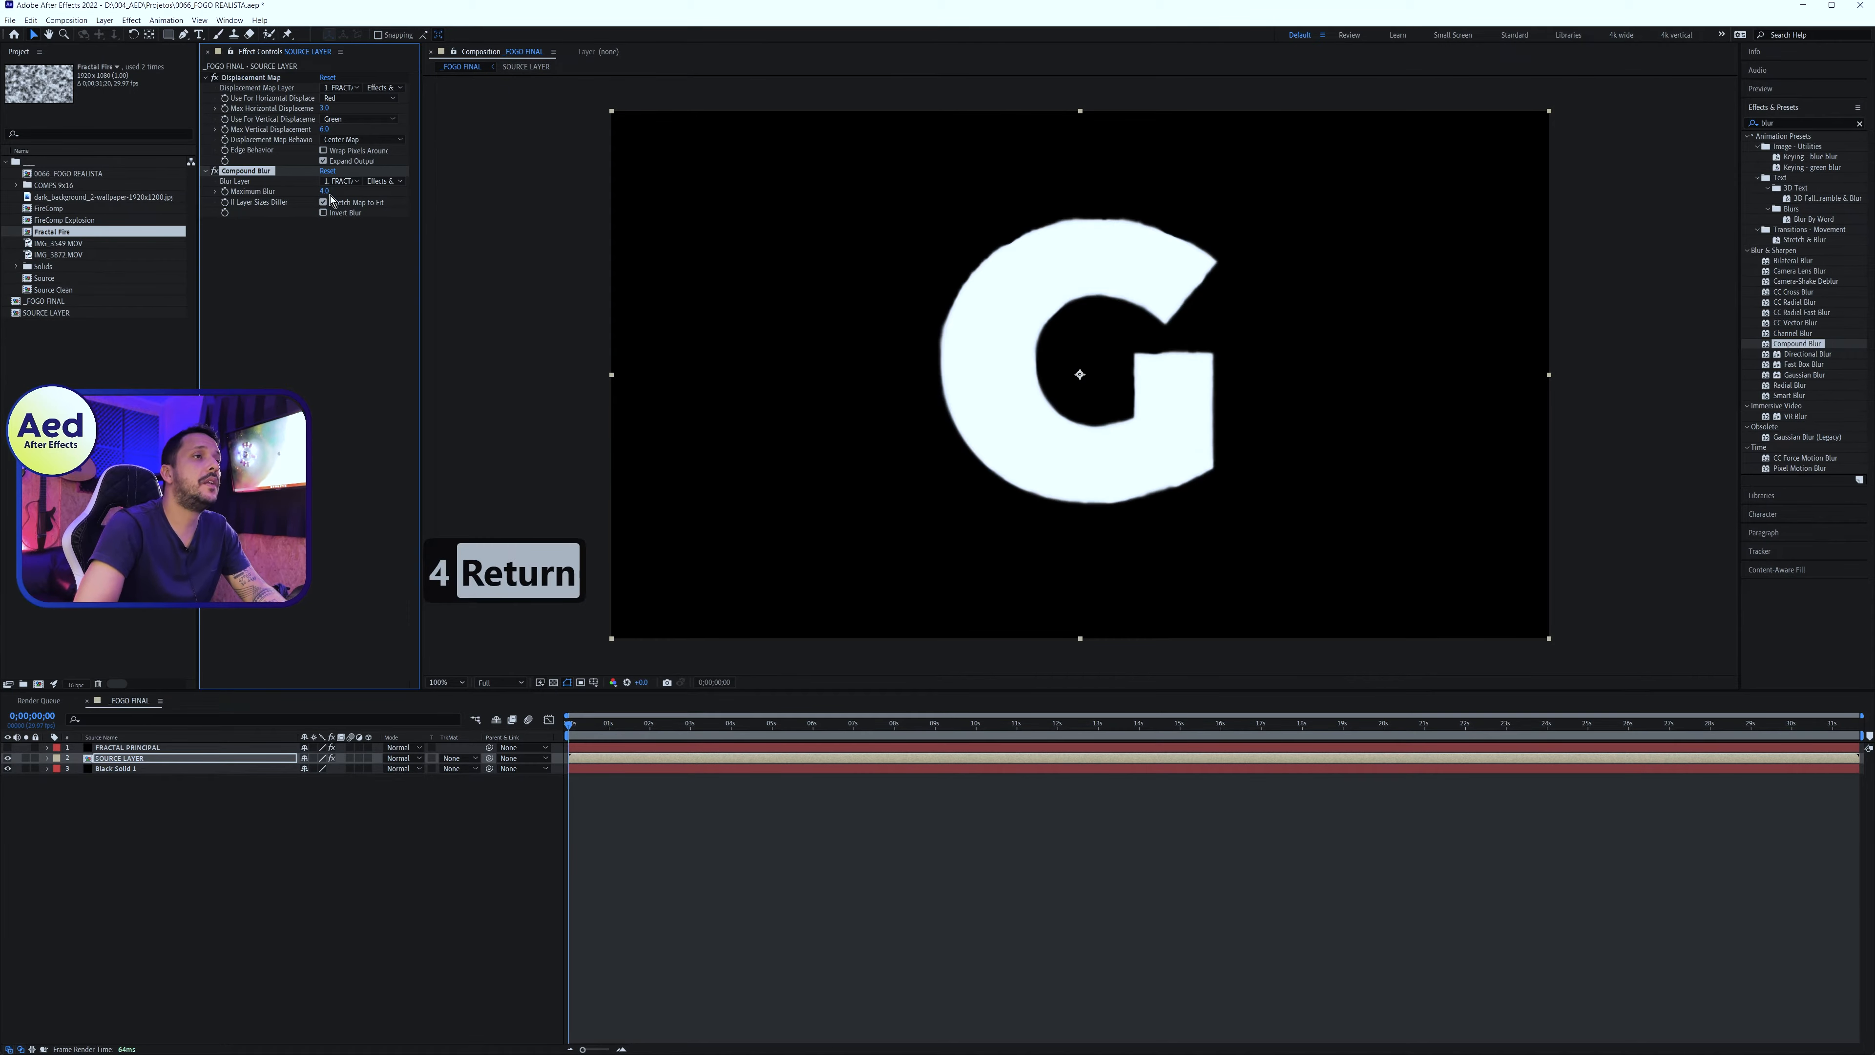
Preview the animated letter with the softened edges, return to the start and save the project
key("space")
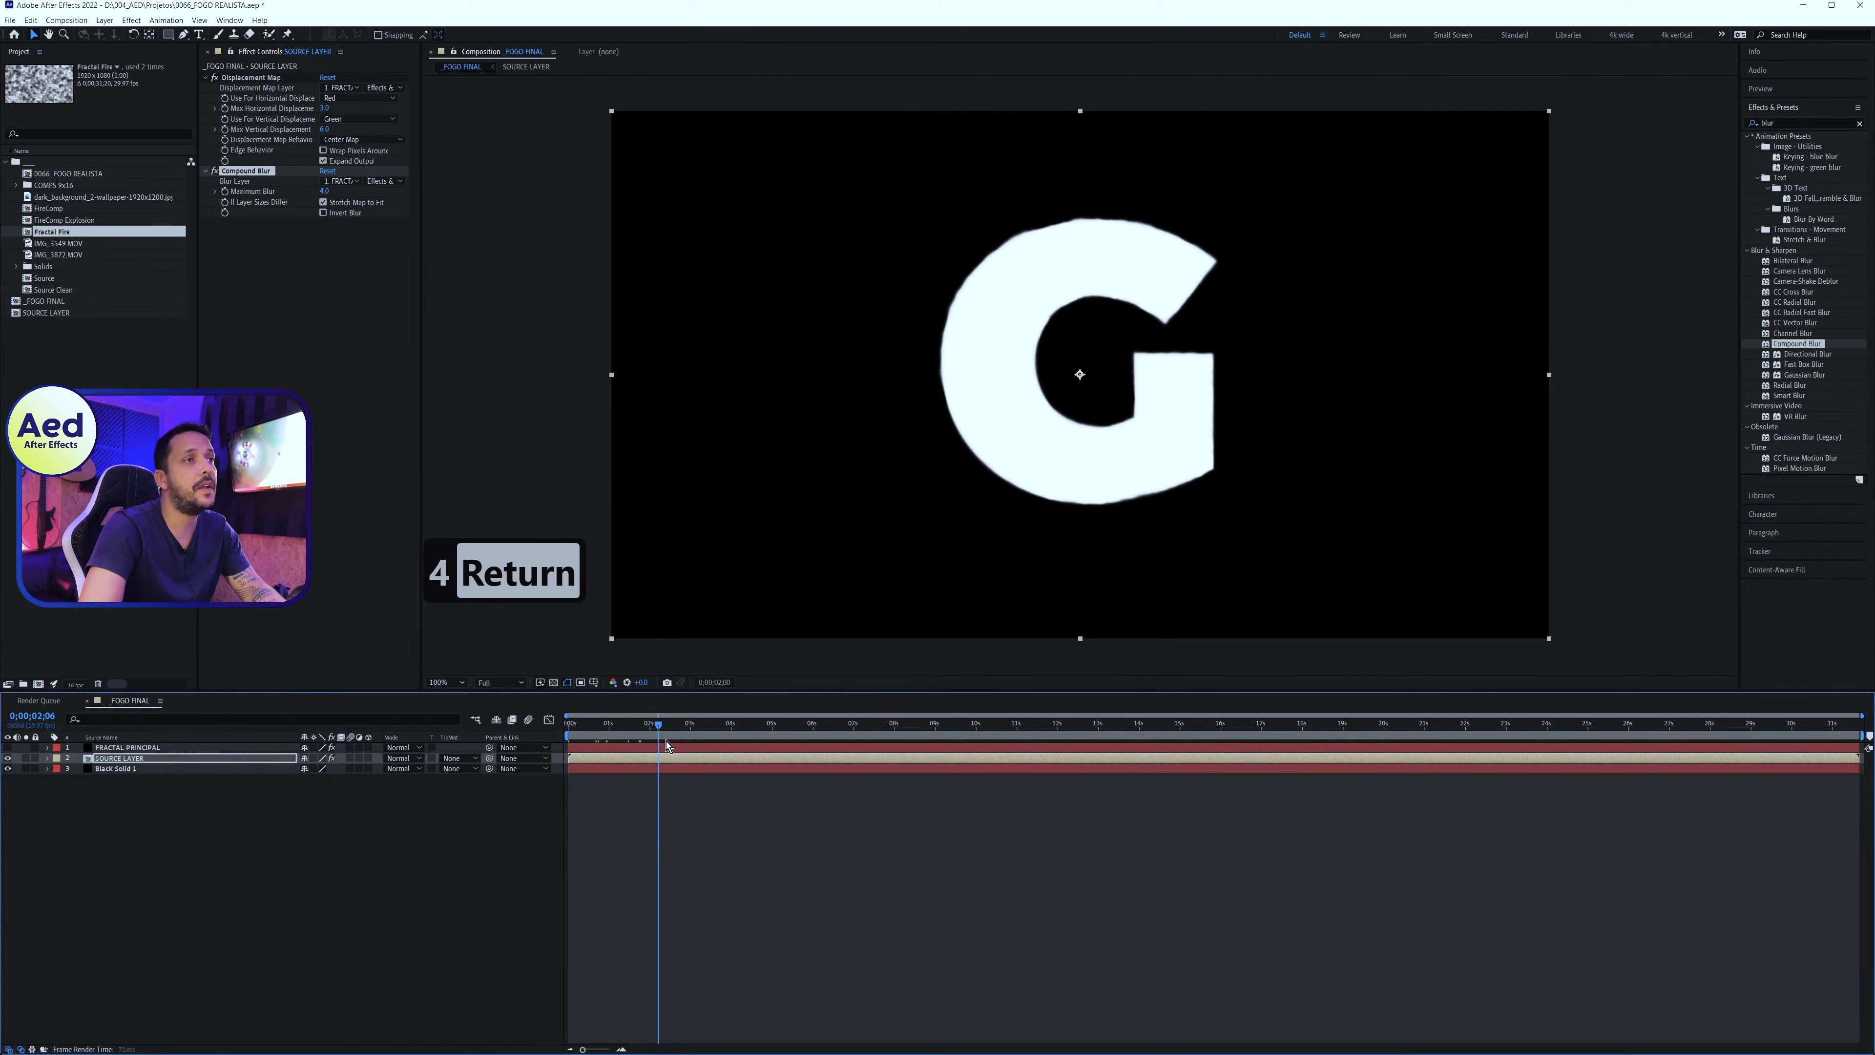
left_click_drag(879, 787, 818, 805)
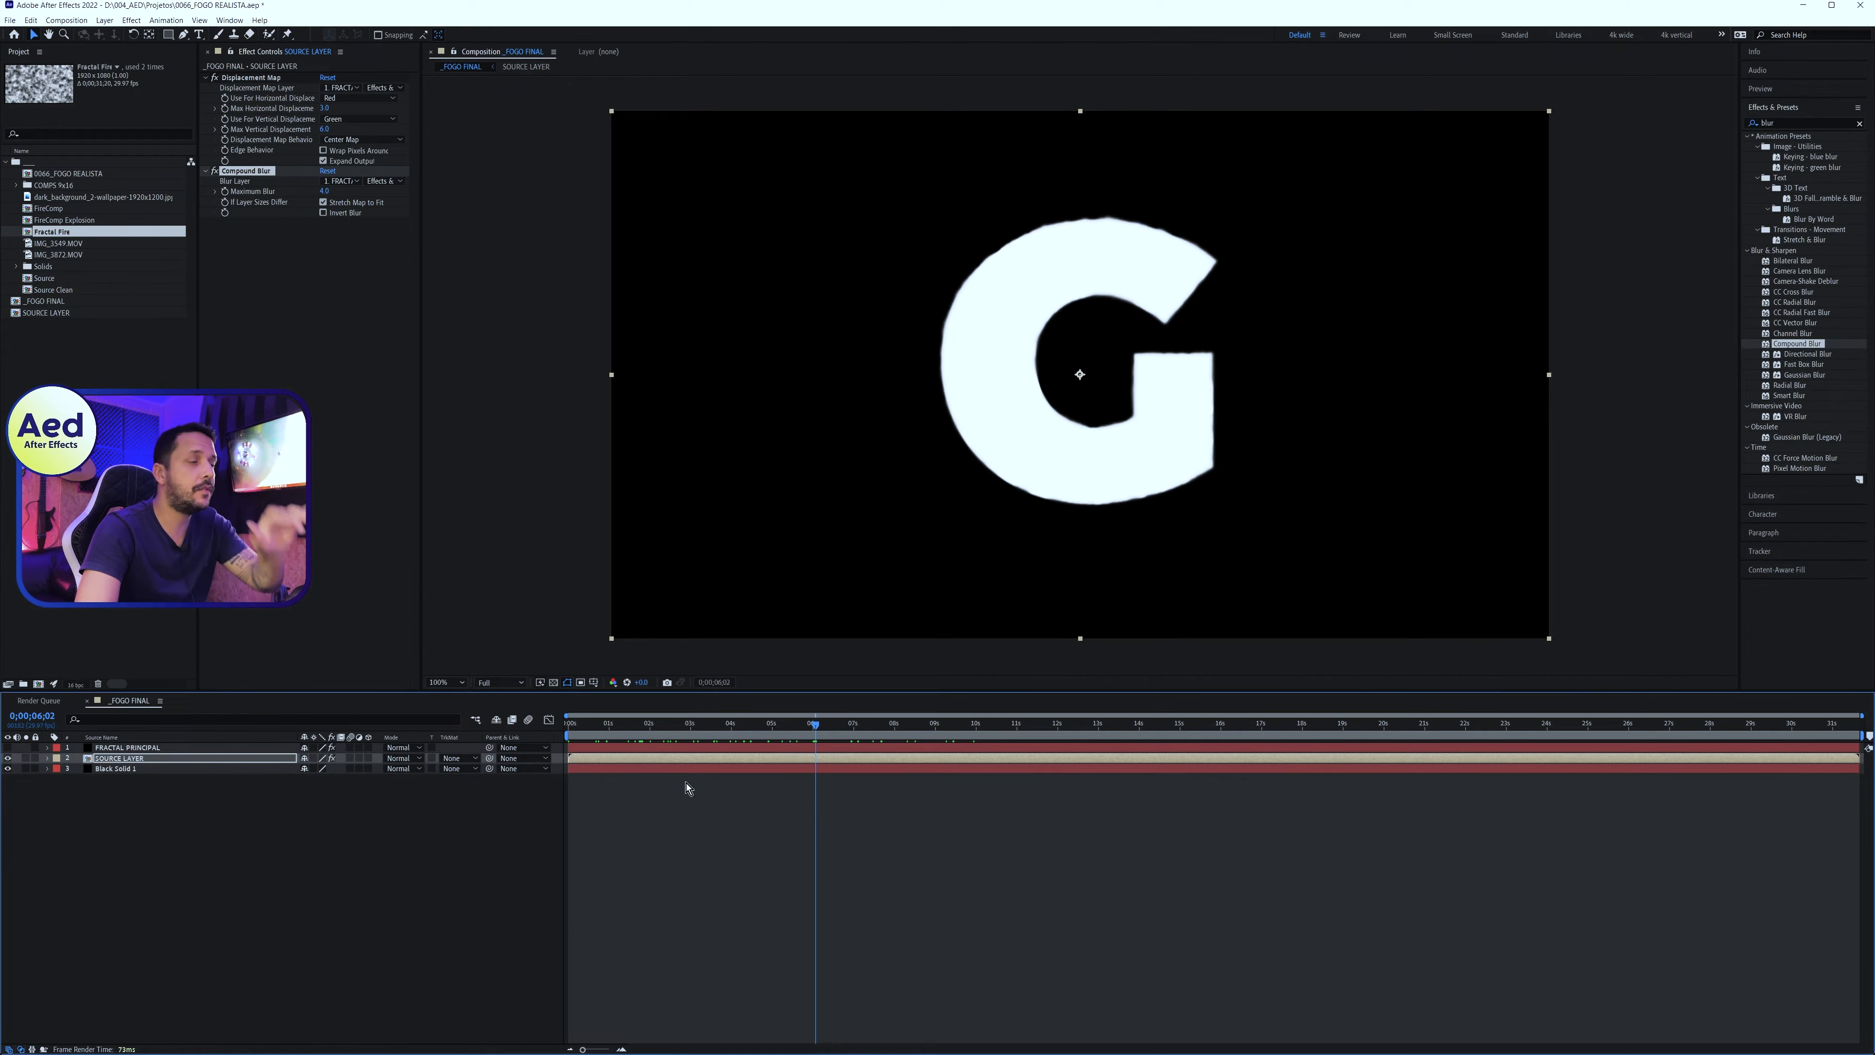
left_click_drag(572, 730, 604, 731)
key("ctrl+s")
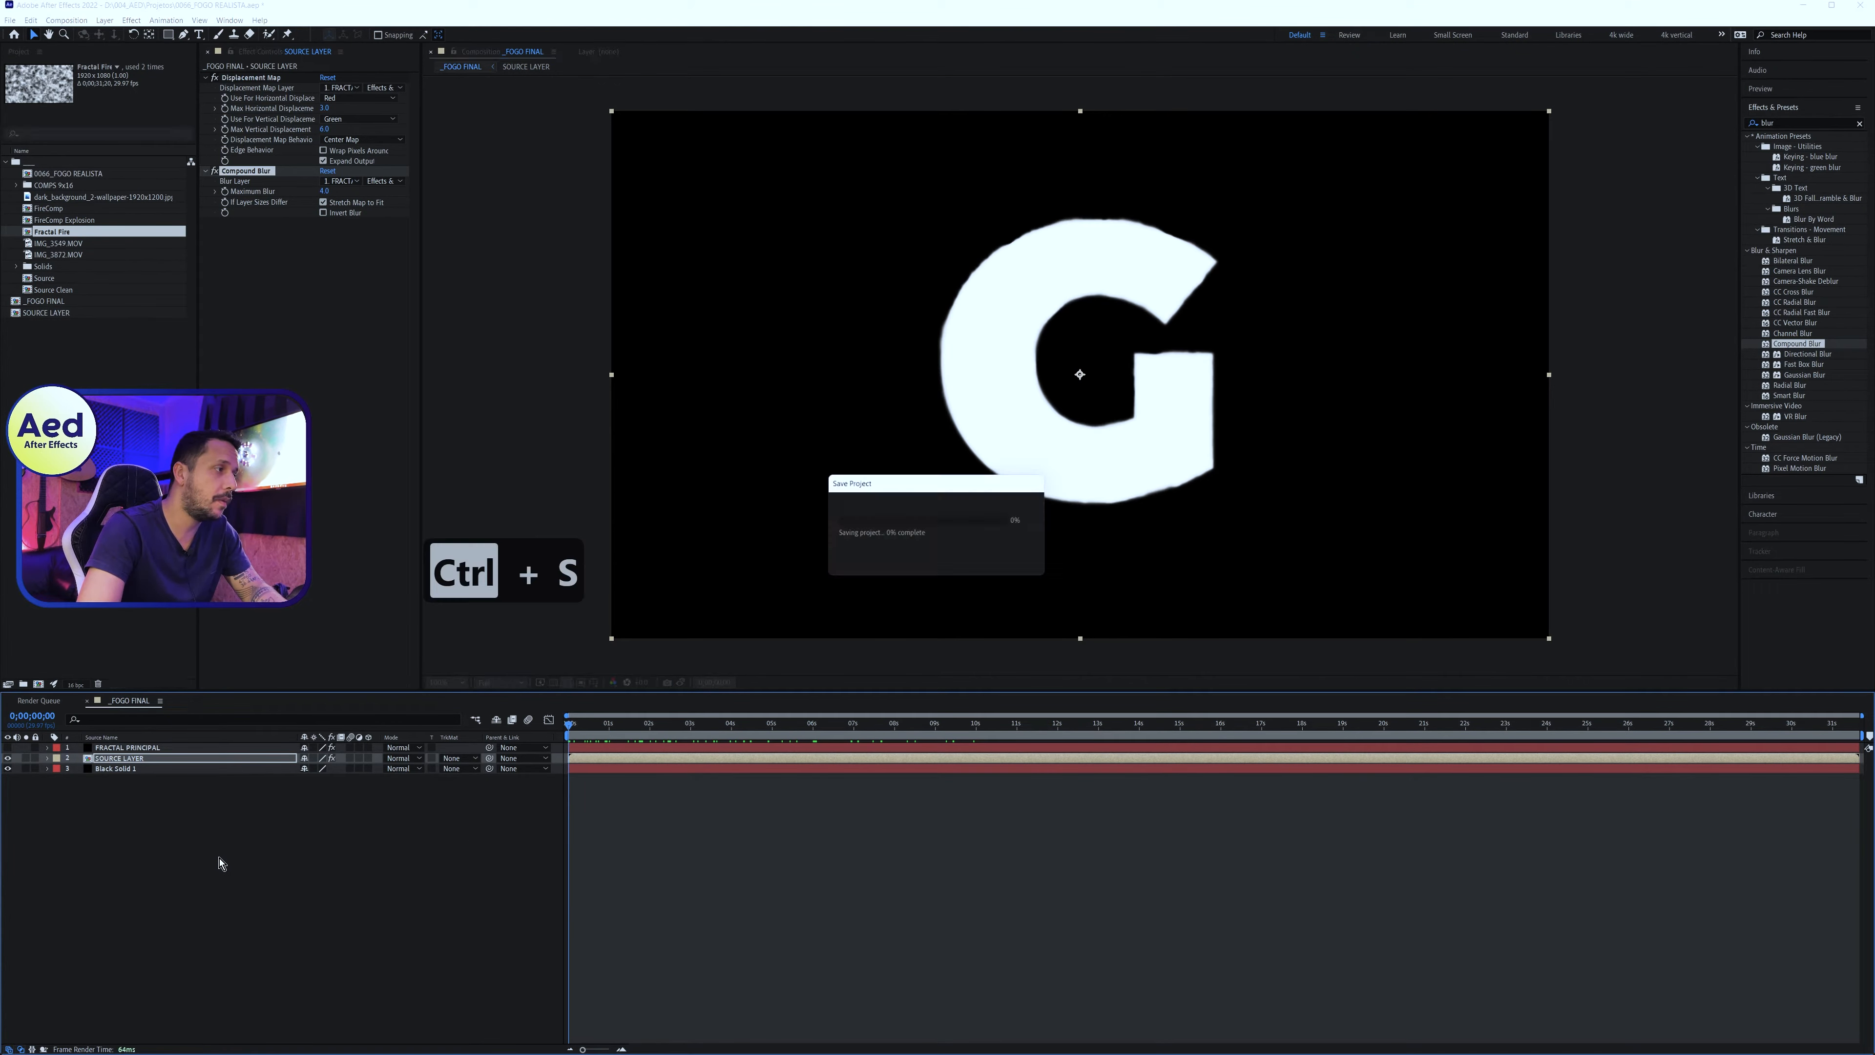
Create an adjustment layer above the other layers and rename it FX
left_click(155, 796)
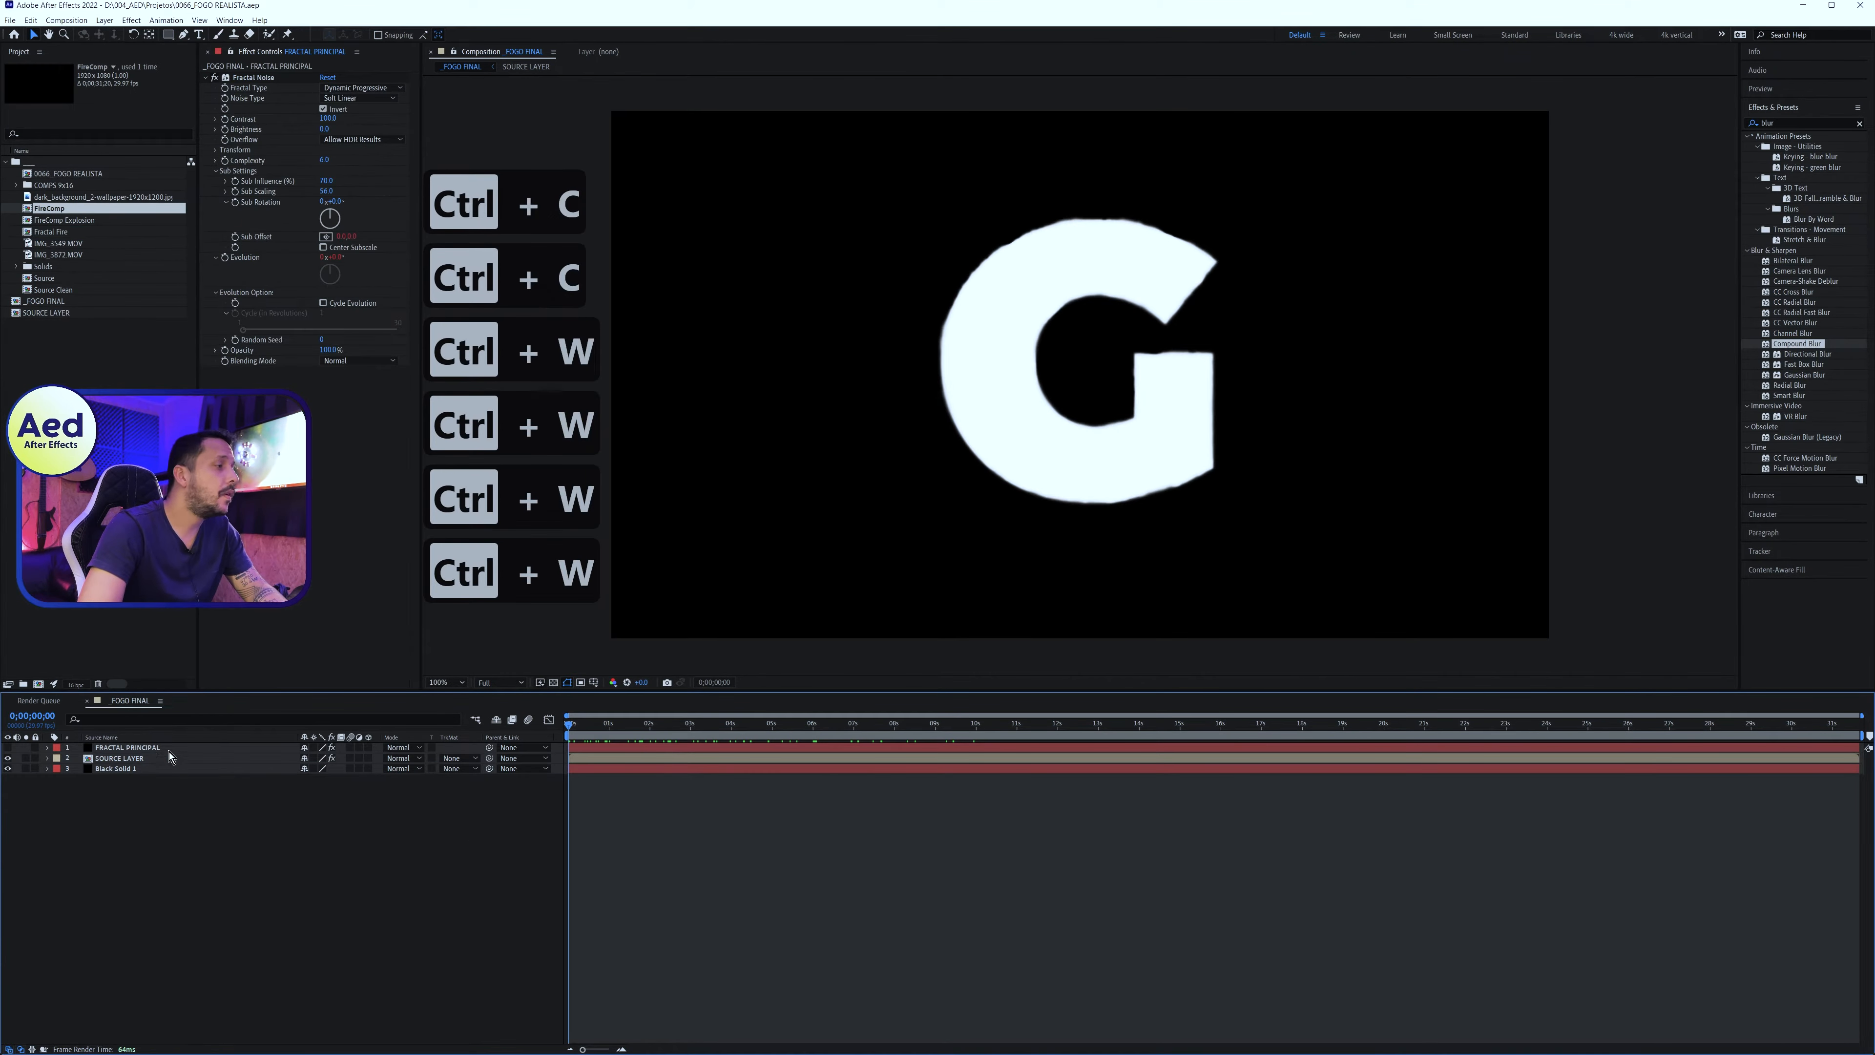
right_click(306, 816)
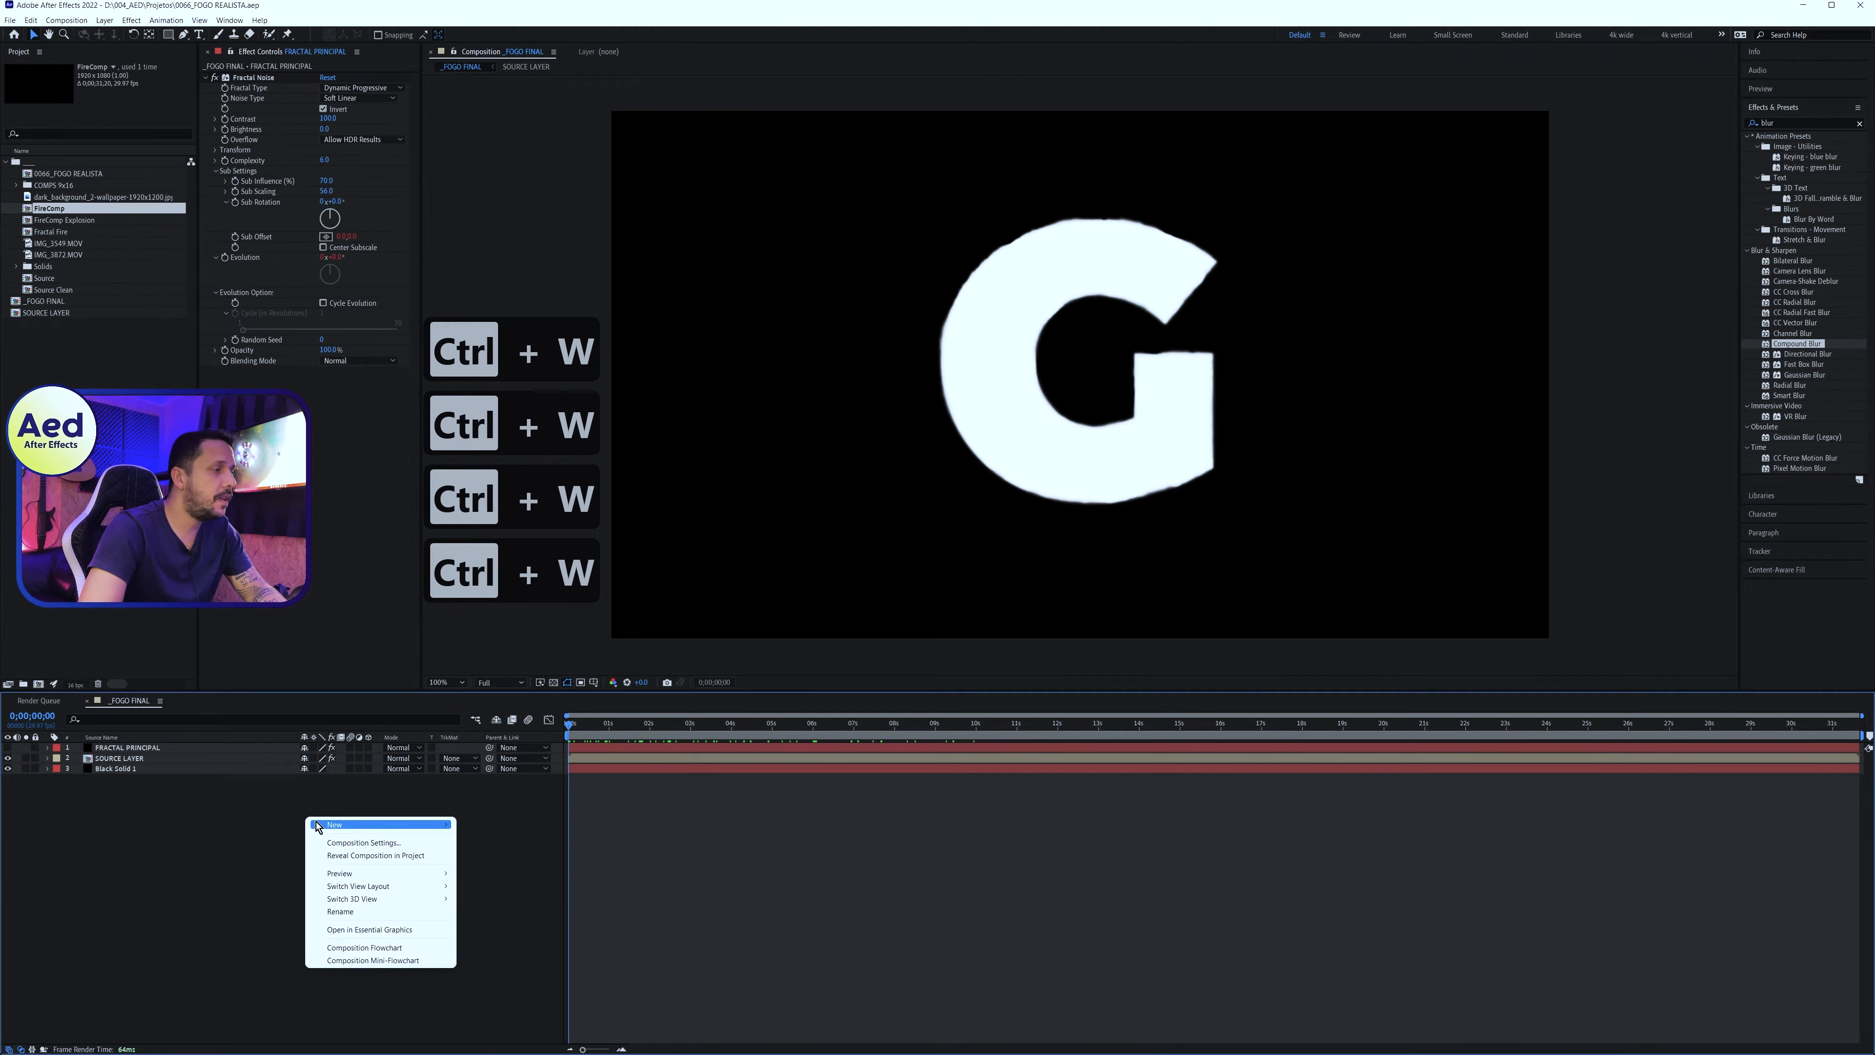
mouse_move(399, 825)
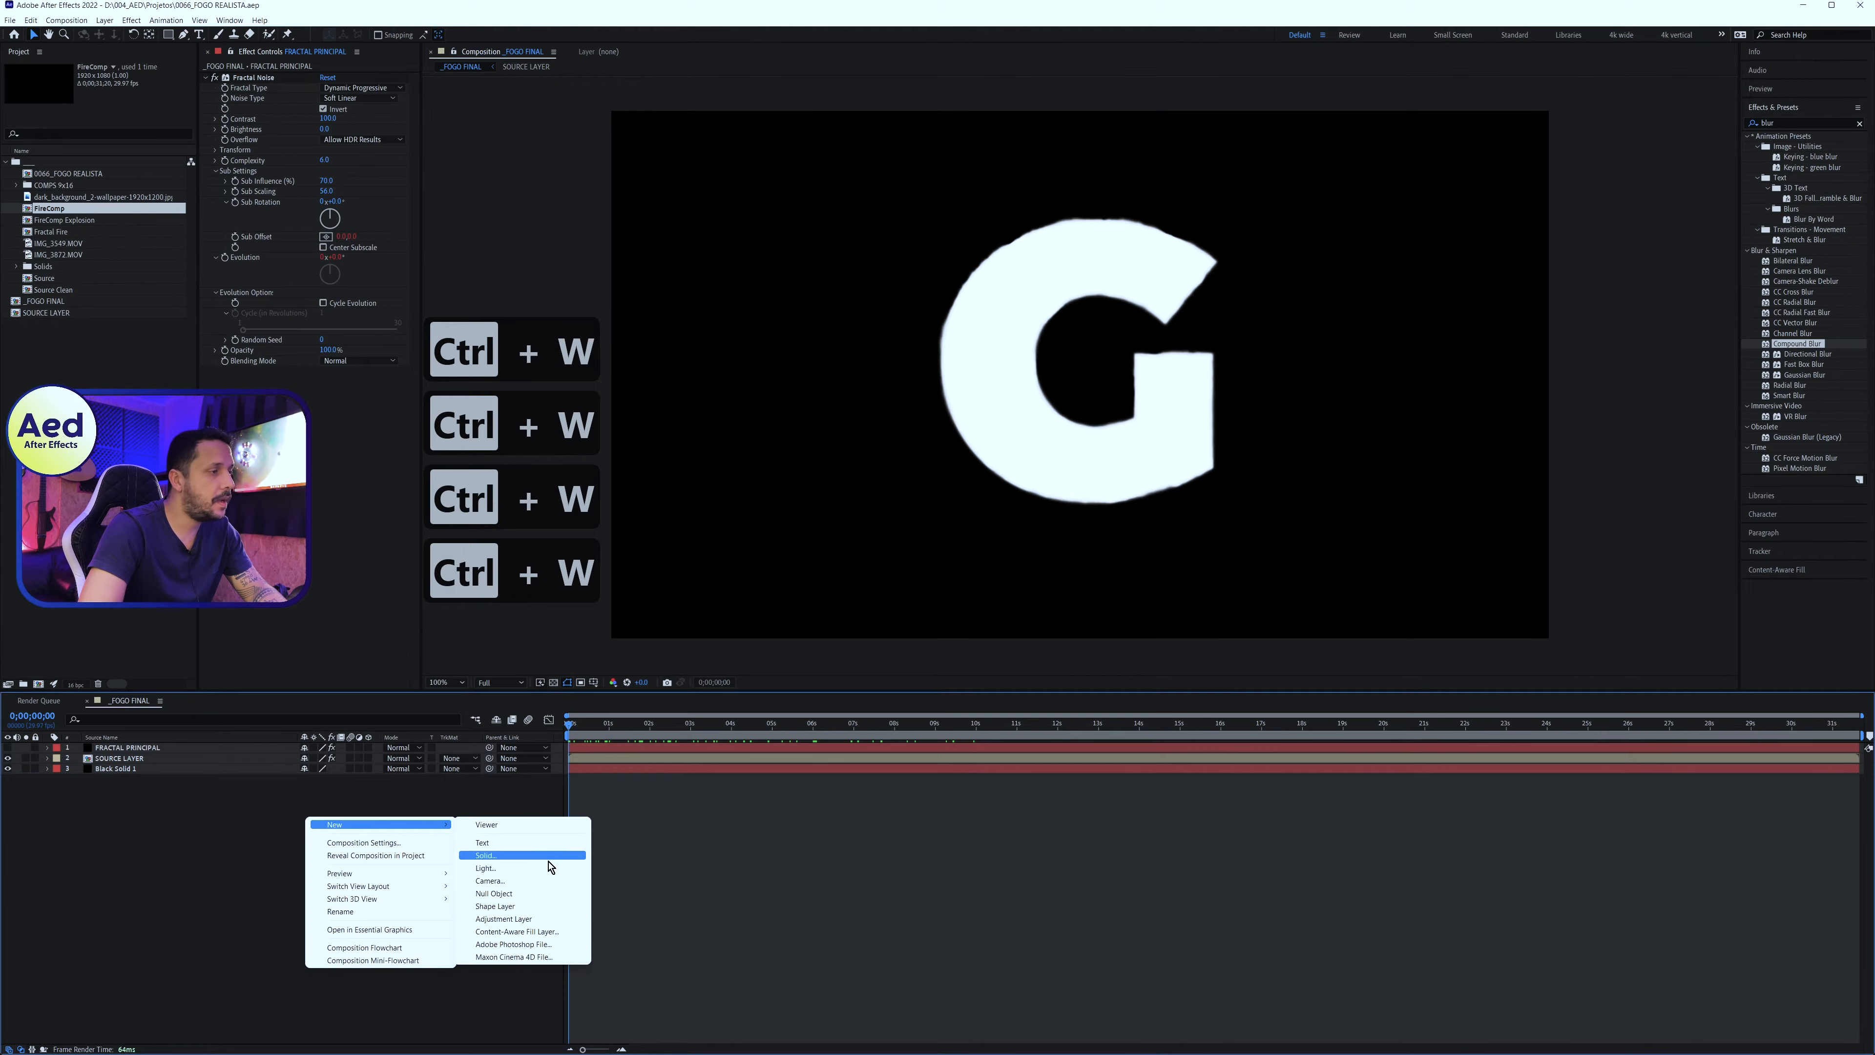
left_click(517, 918)
key("Return")
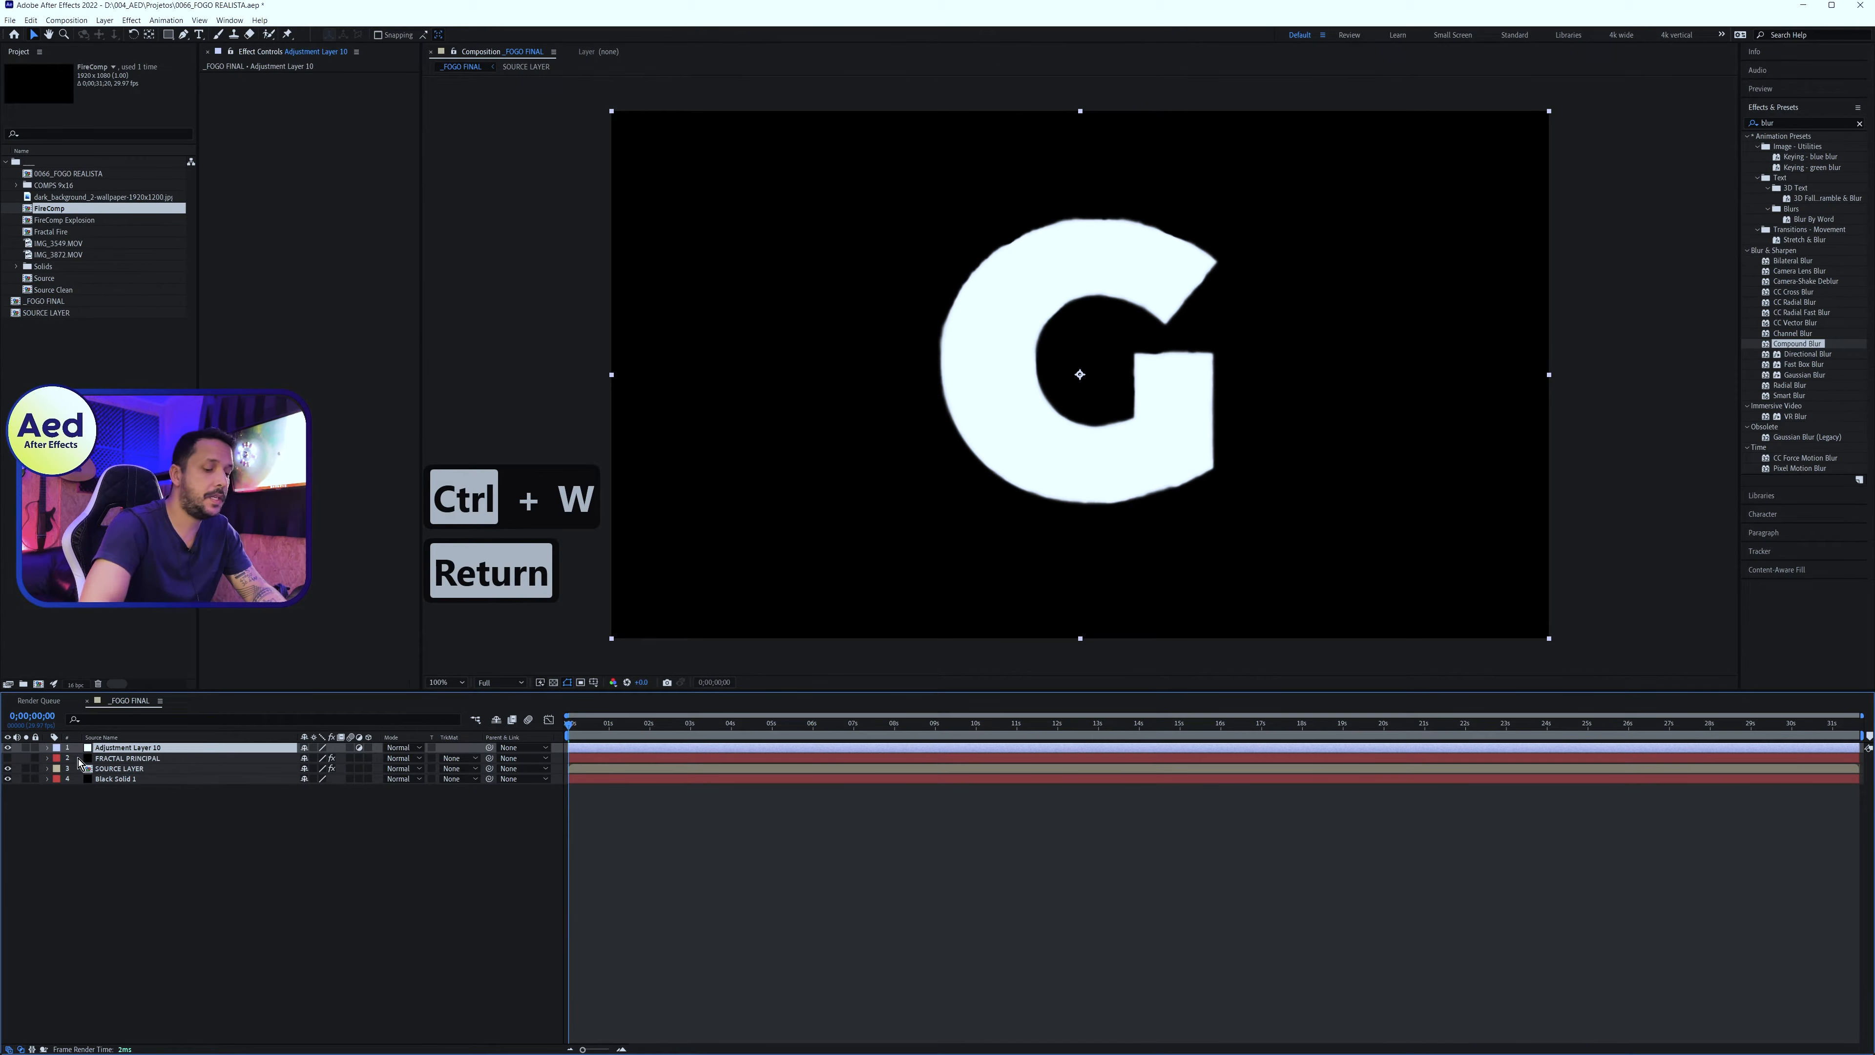
type("FX")
key("Return")
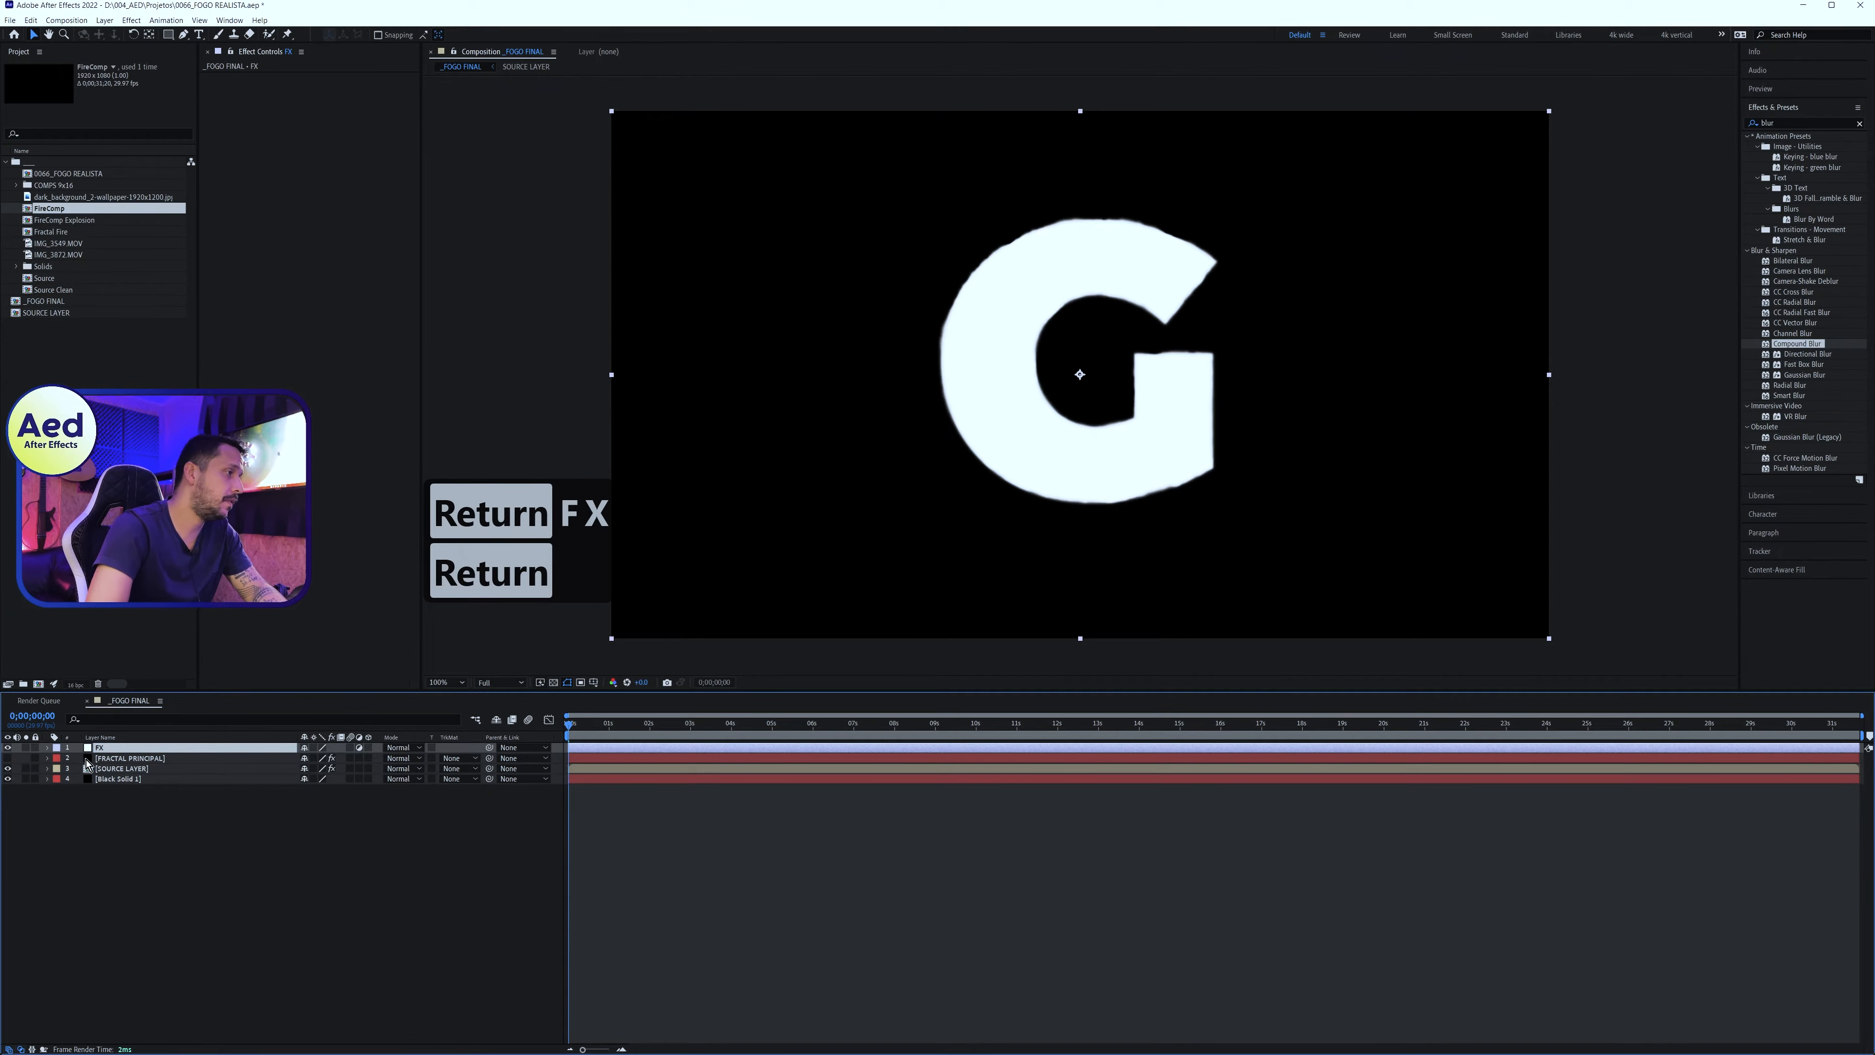
Apply a Gaussian Blur effect to the FX layer and set its Blurriness to 50
key("ctrl+w")
left_click(1786, 123)
double_click(1768, 122)
type("gauss")
double_click(1820, 148)
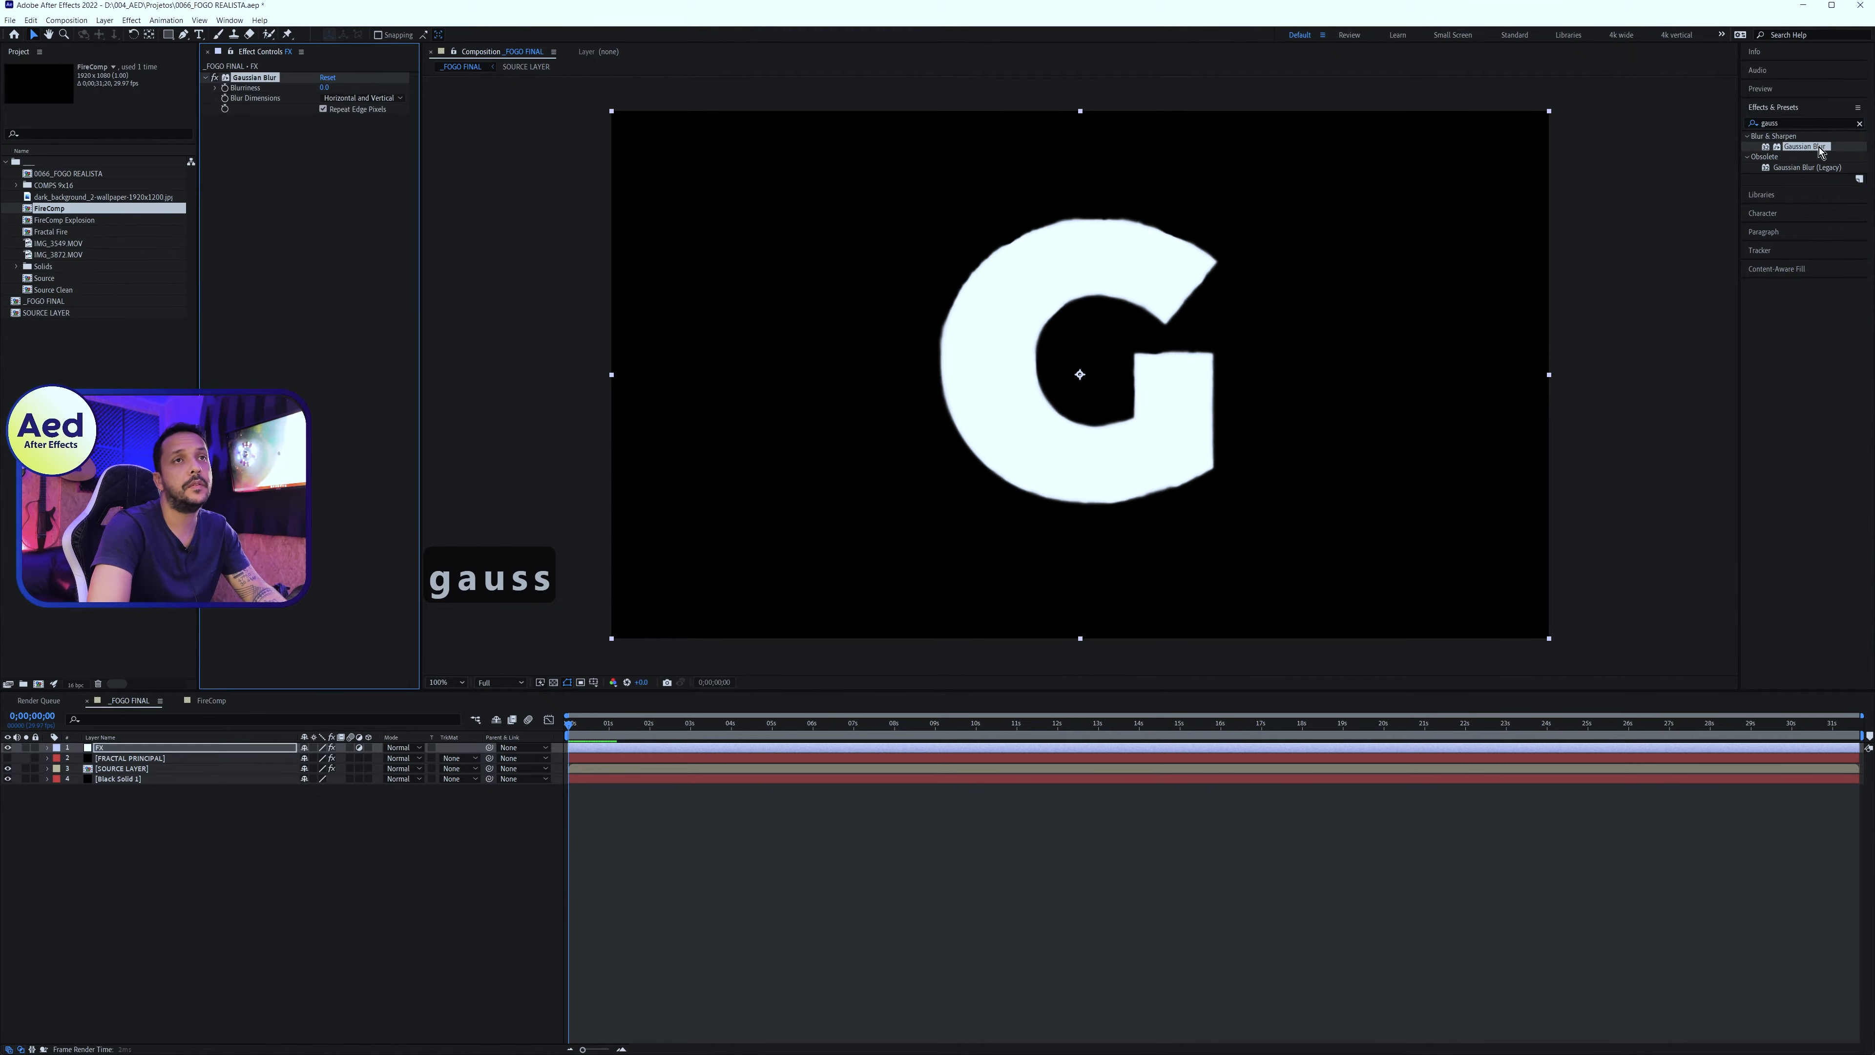
left_click(325, 87)
type("50")
key("Return")
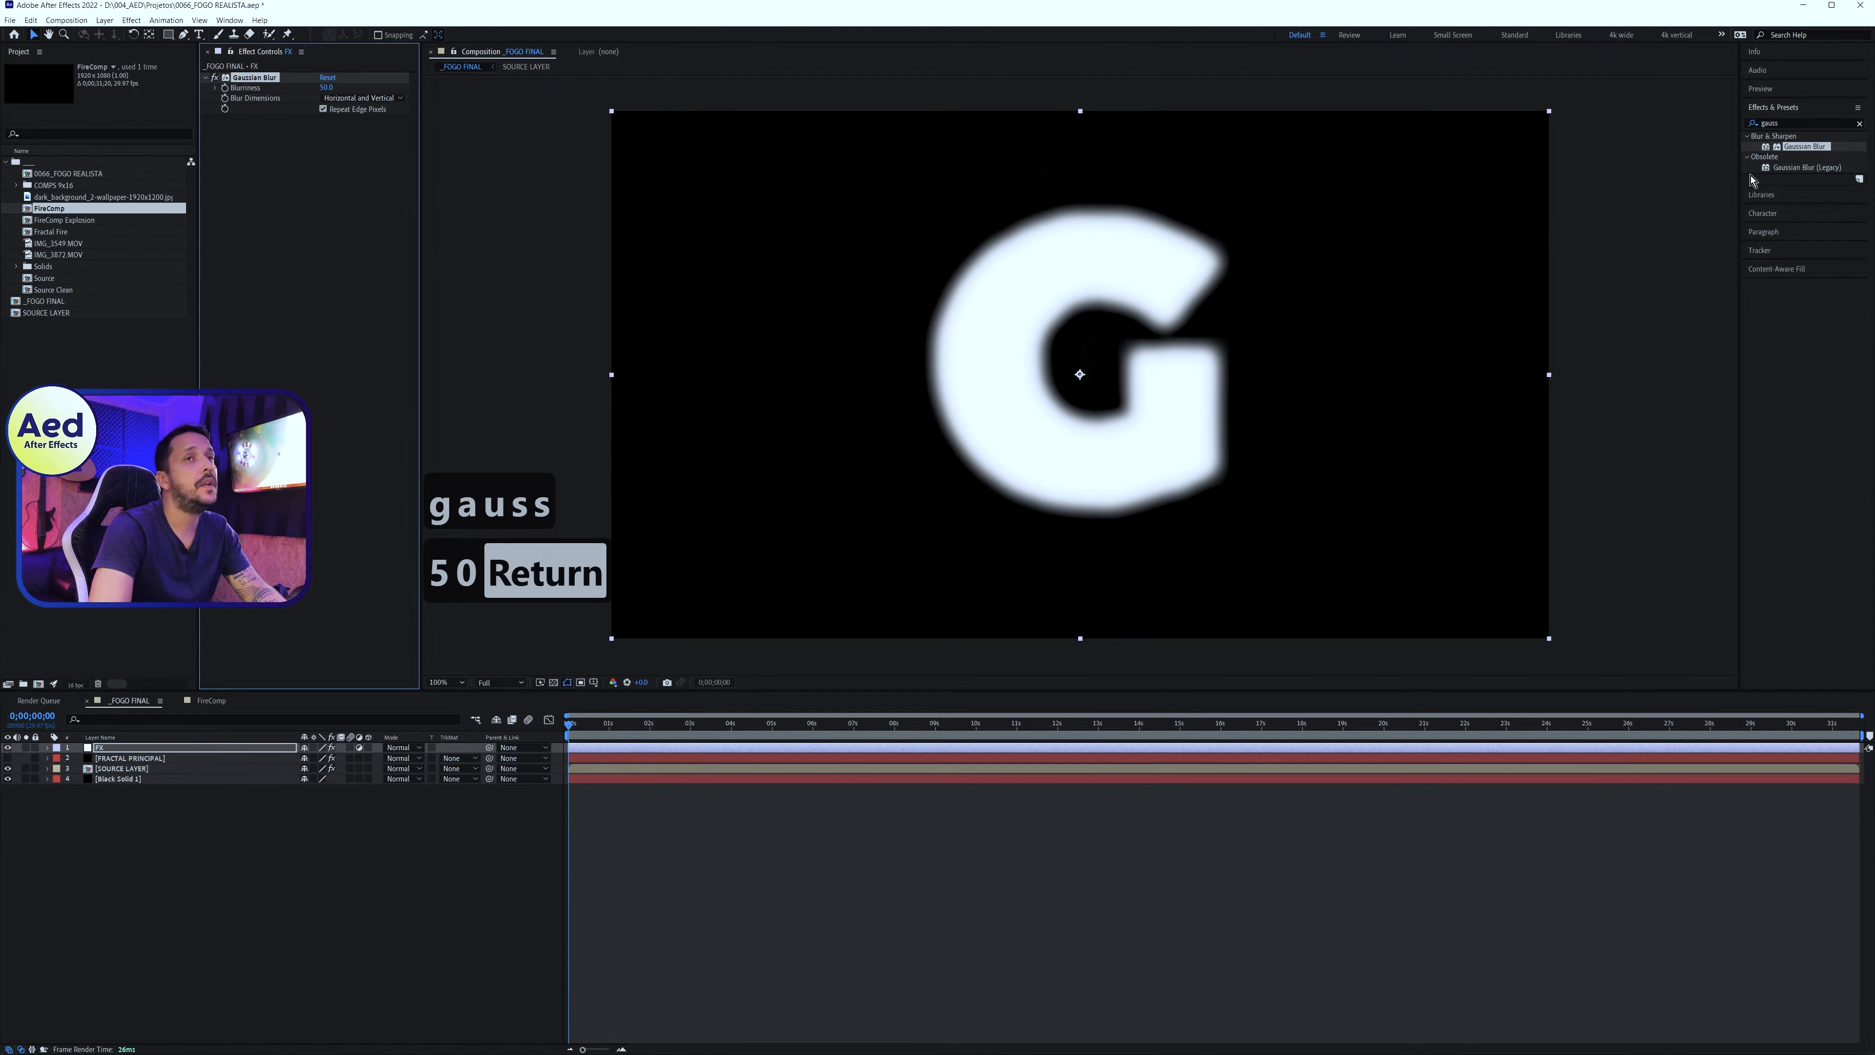
Apply the CC Vector Blur effect to the FX layer and set its Type to Direction Fading
left_click(1807, 124)
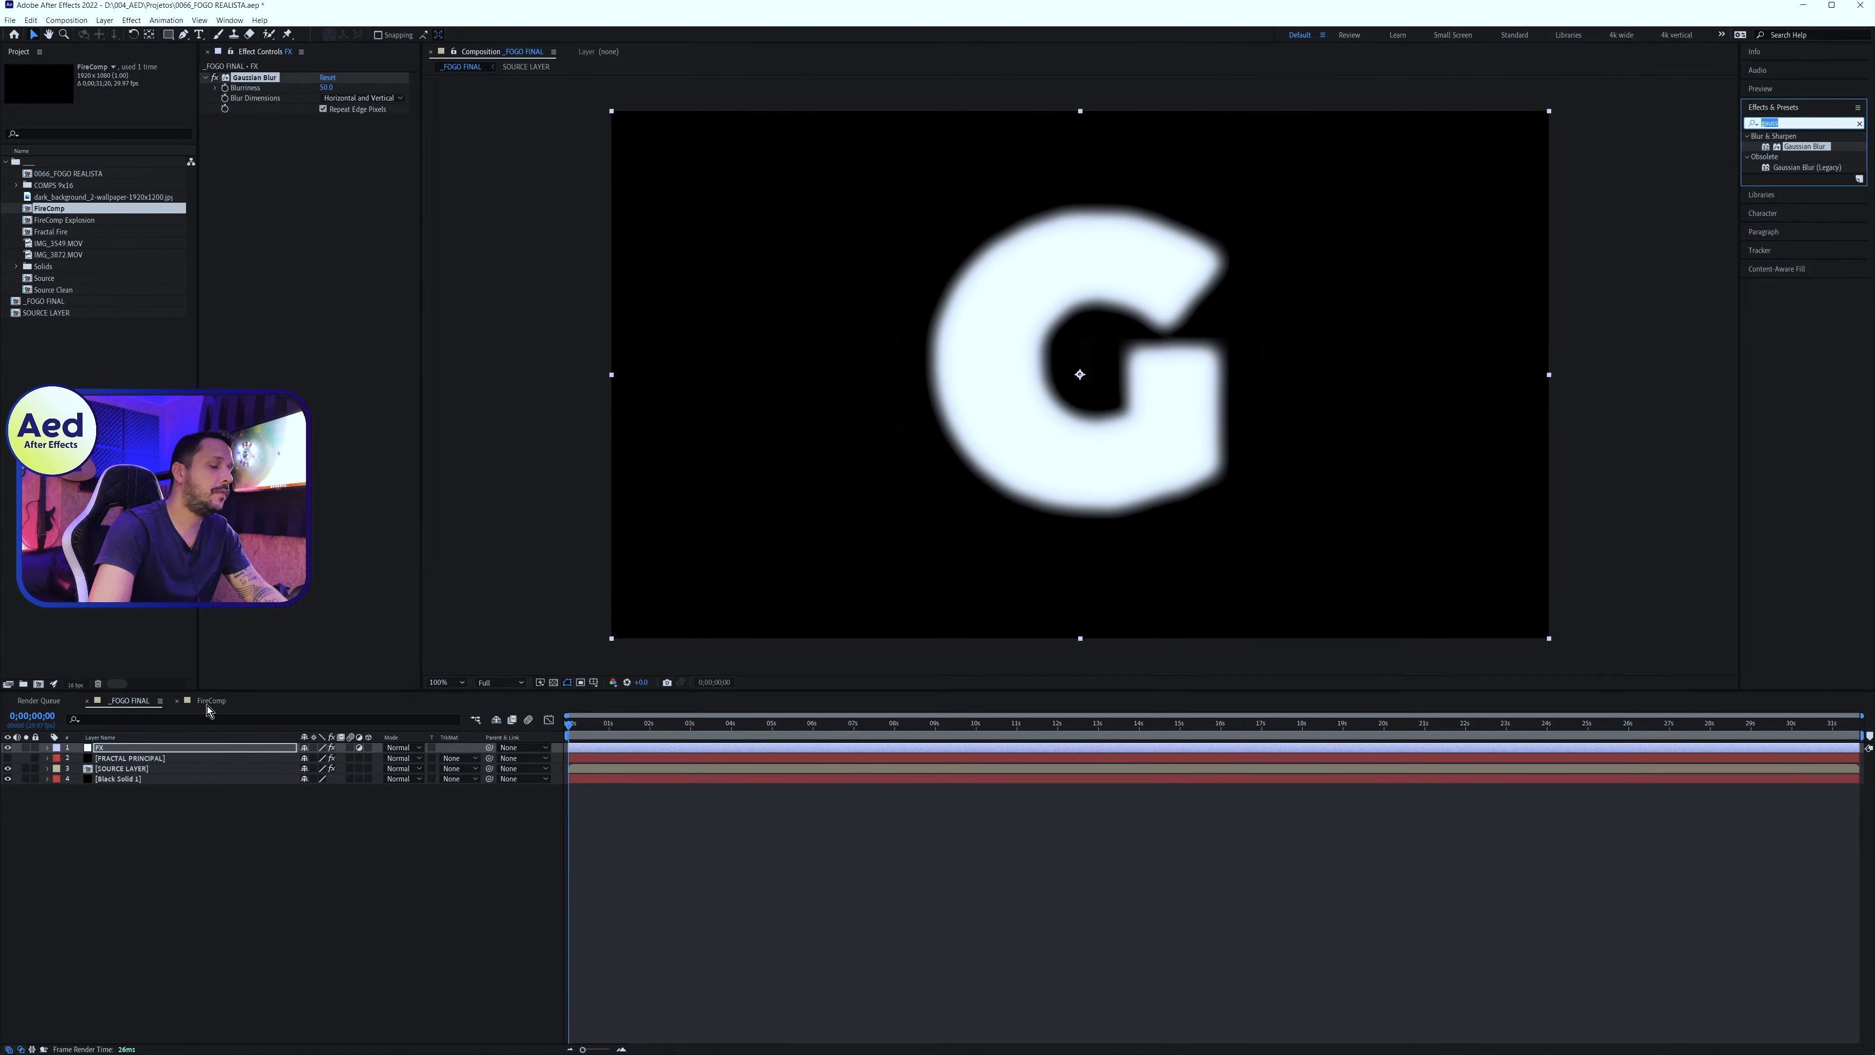
type("vect")
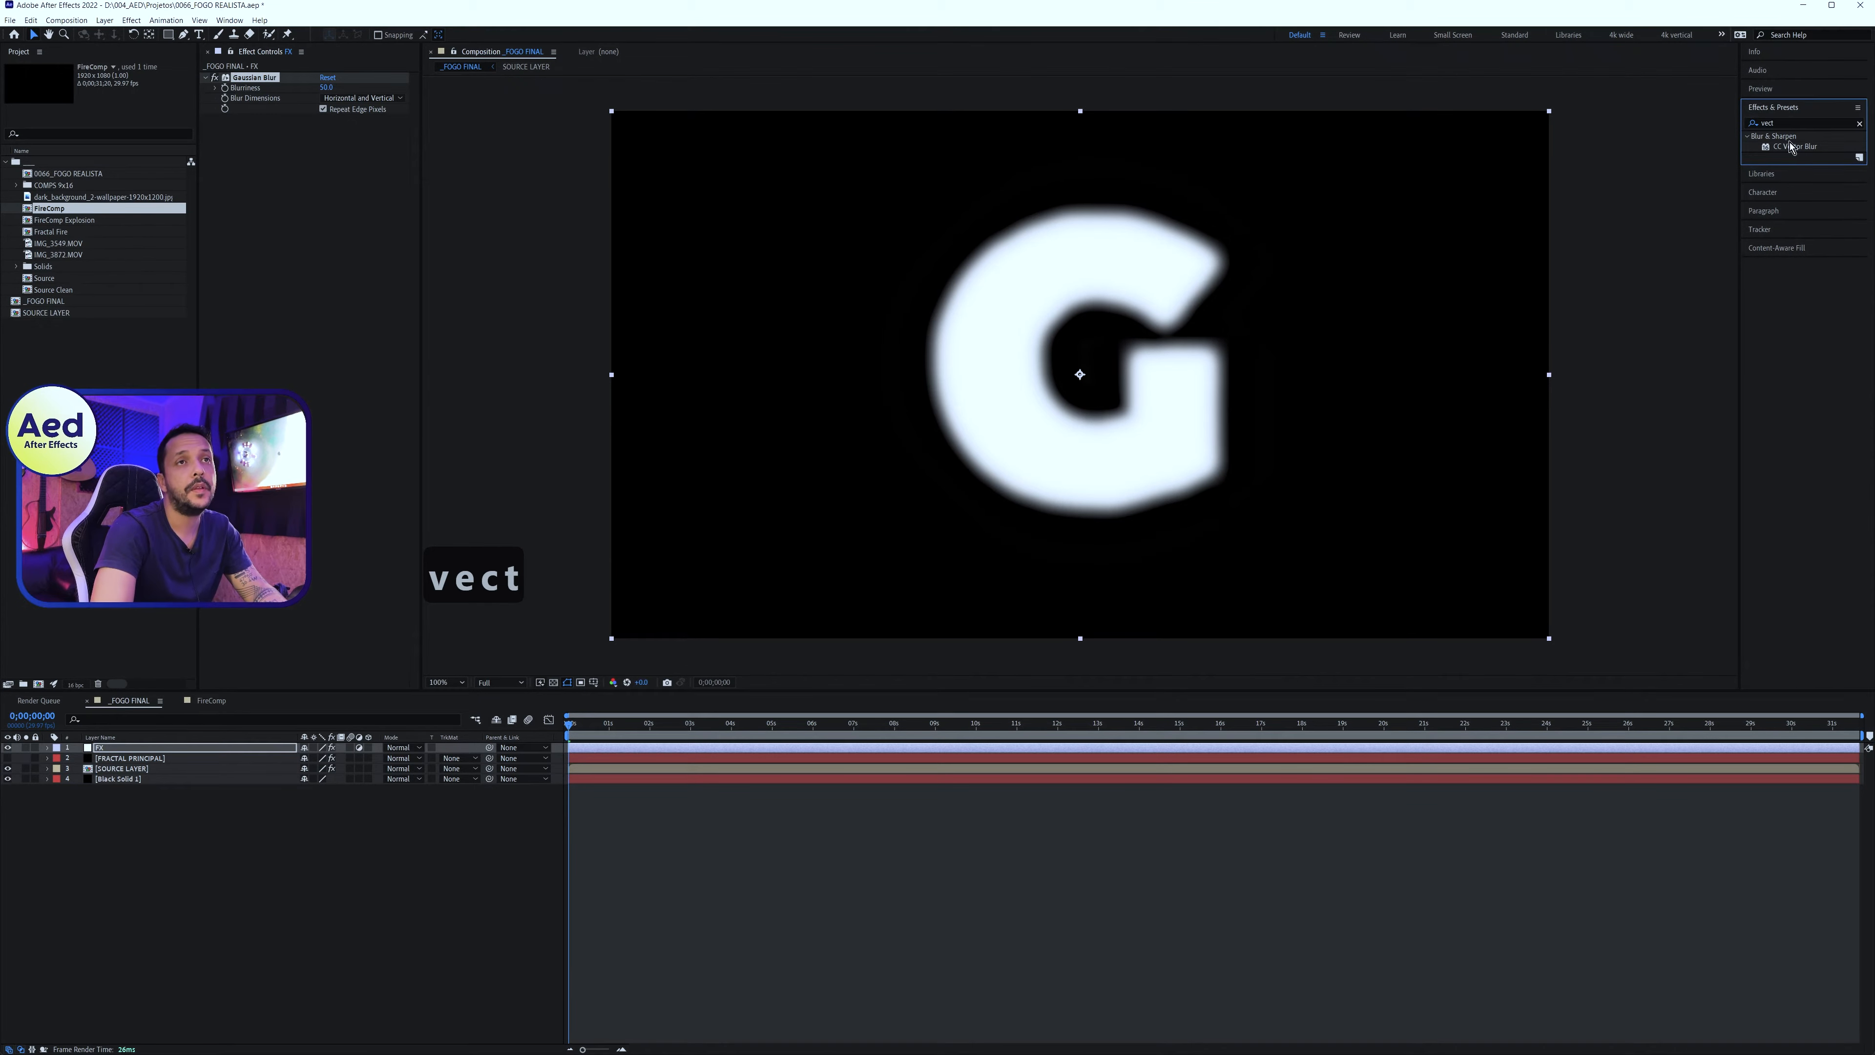
double_click(1794, 146)
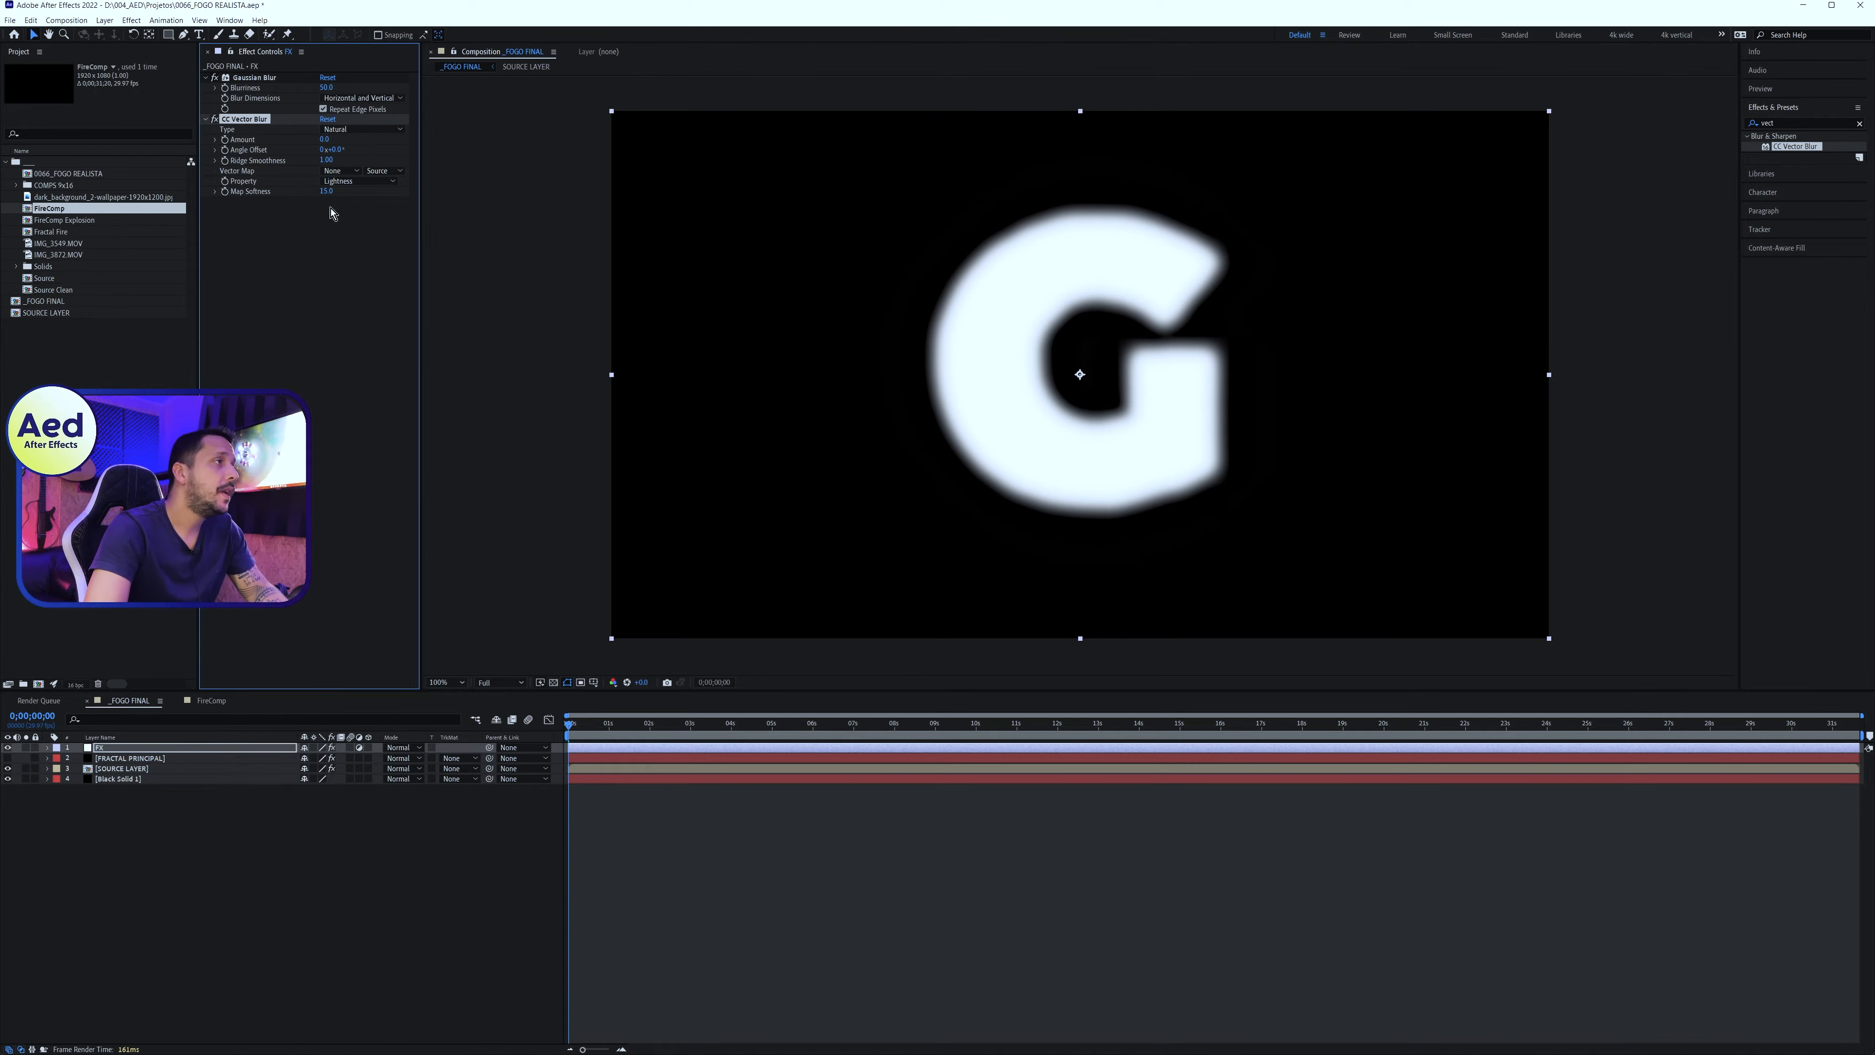
left_click(361, 131)
left_click(368, 195)
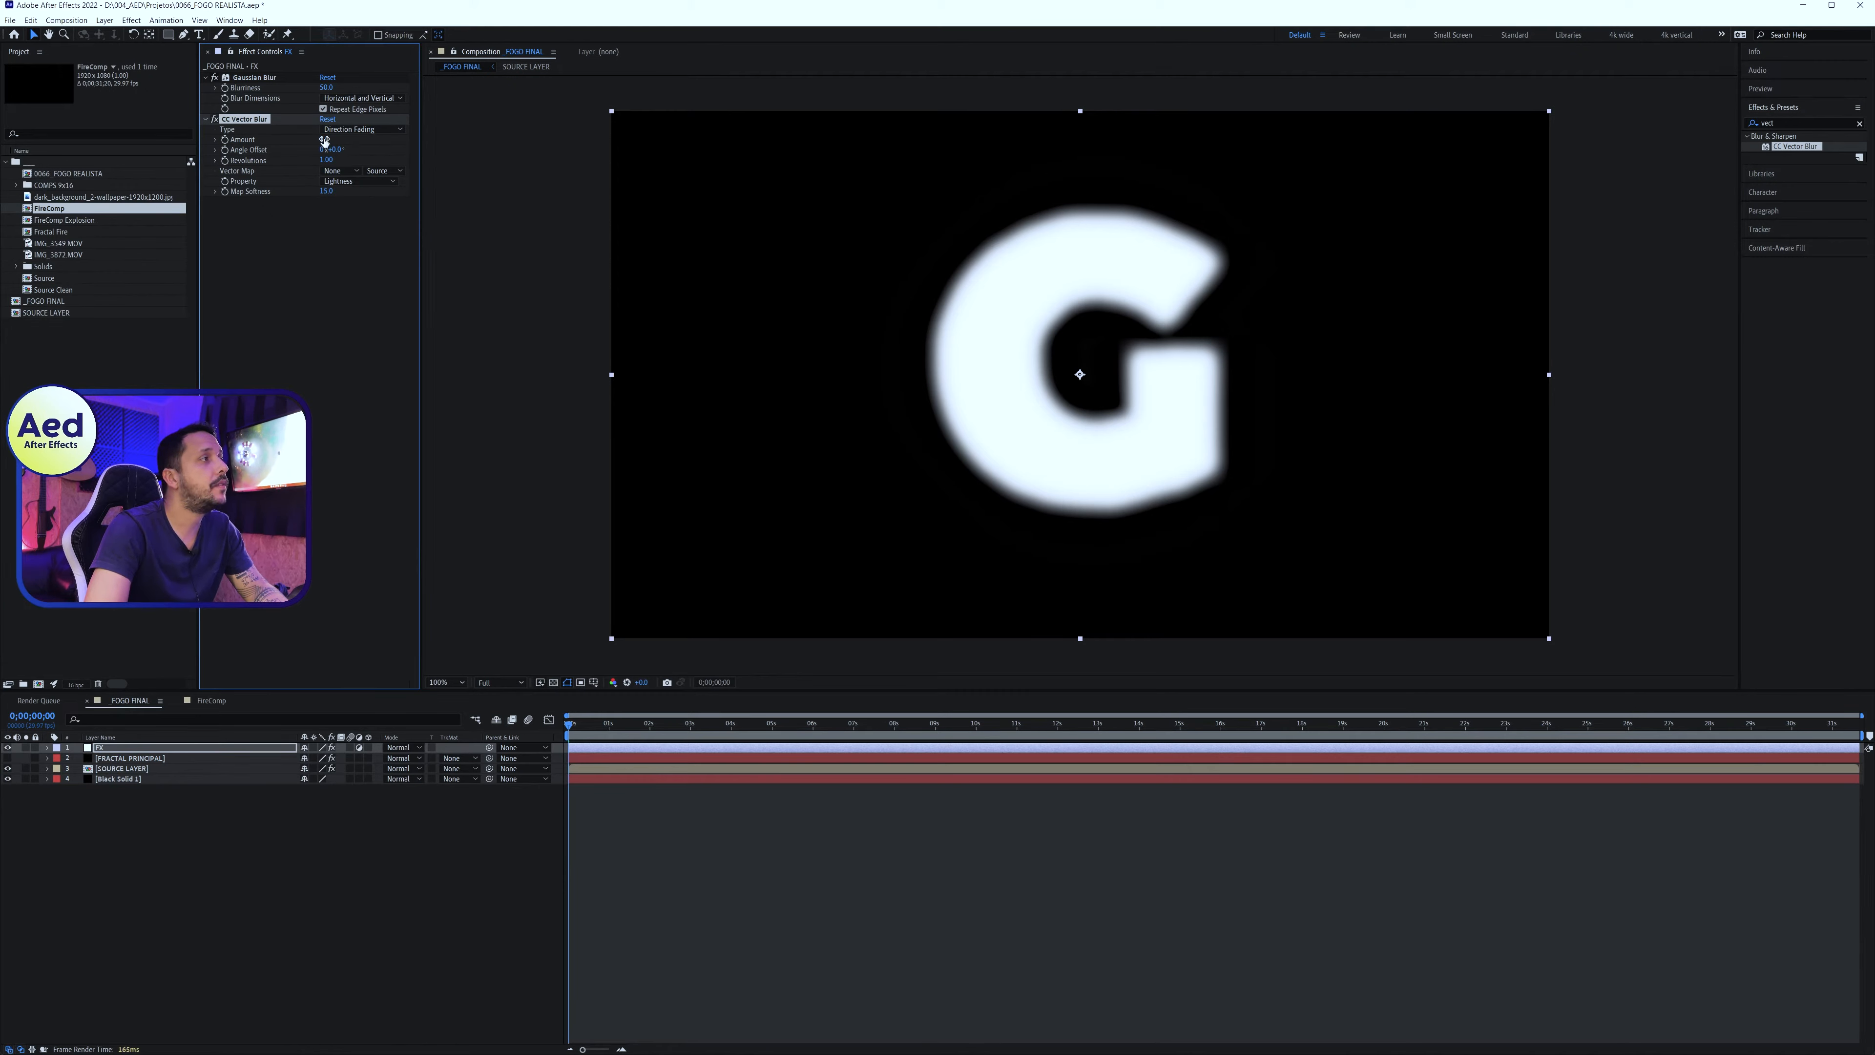
left_click(362, 130)
left_click(309, 146)
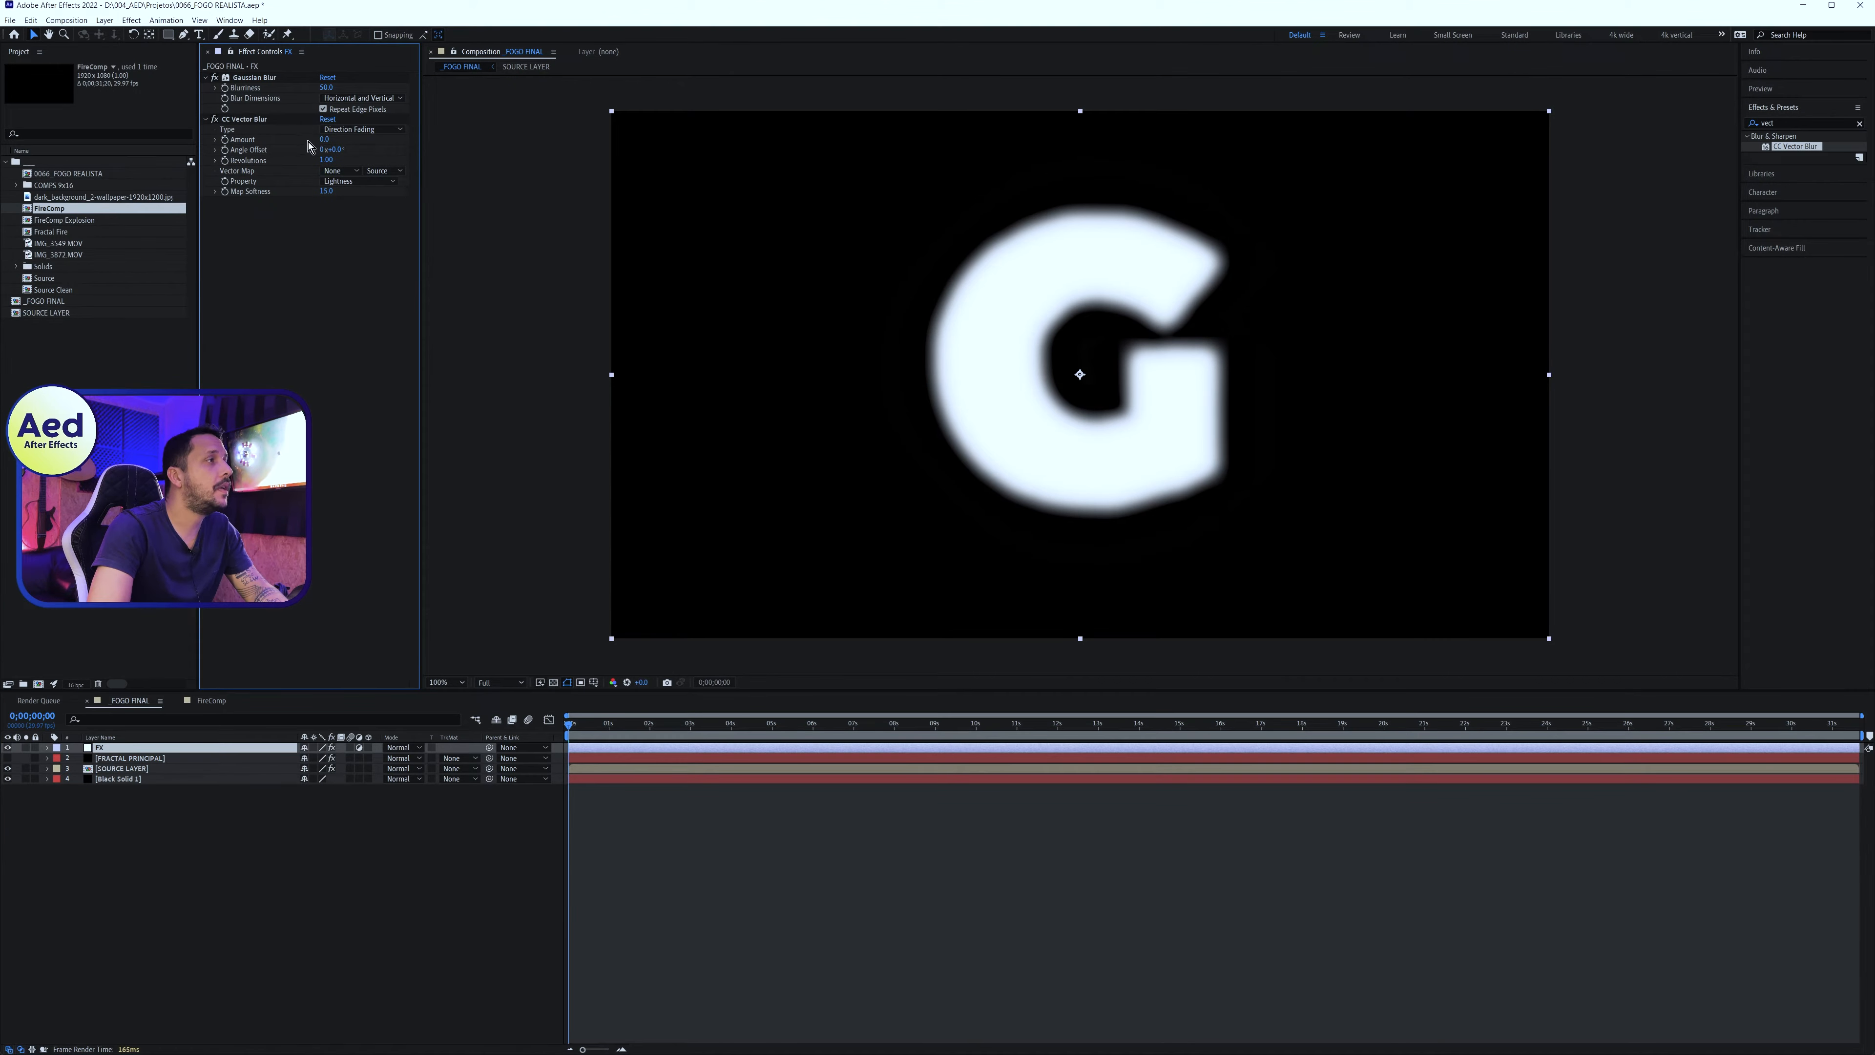
Set the CC Vector Blur's Amount to 180, Angle Offset to 180° and Vector Map to Black Solid 1
type("180")
key("Return")
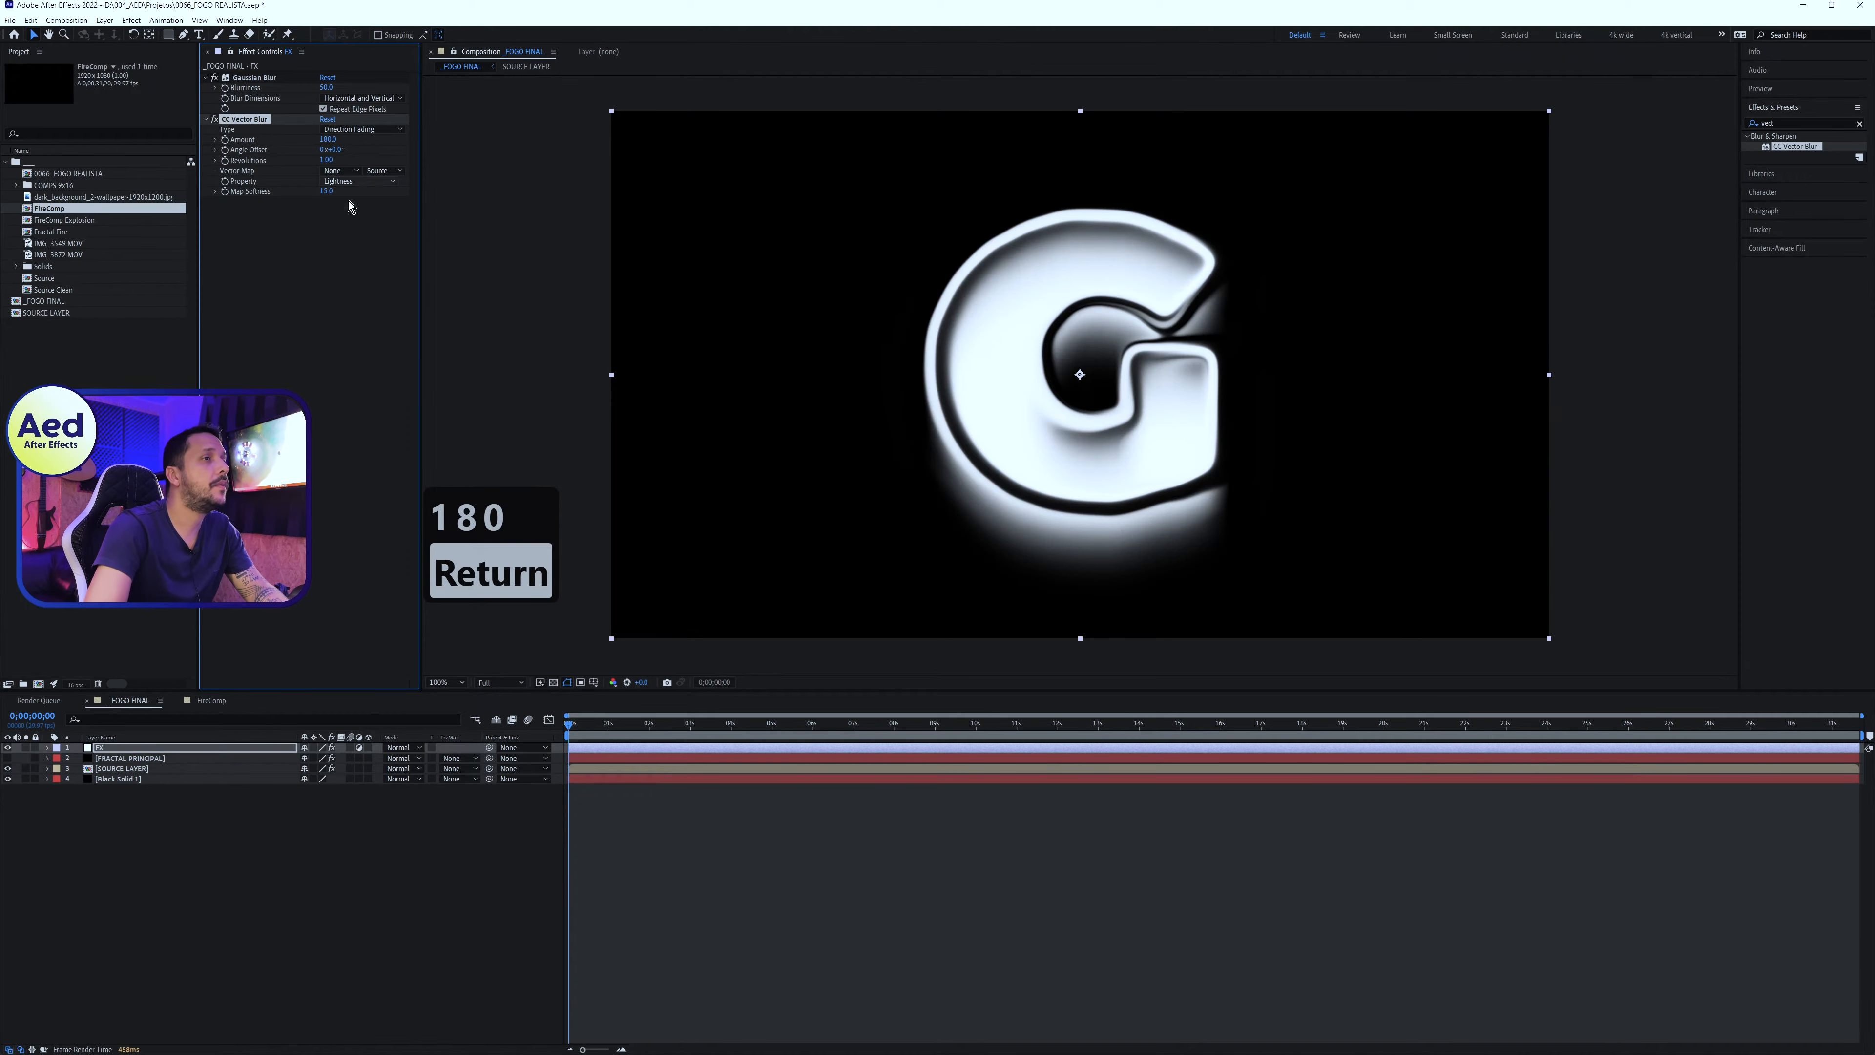
left_click(336, 150)
type("180")
key("Return")
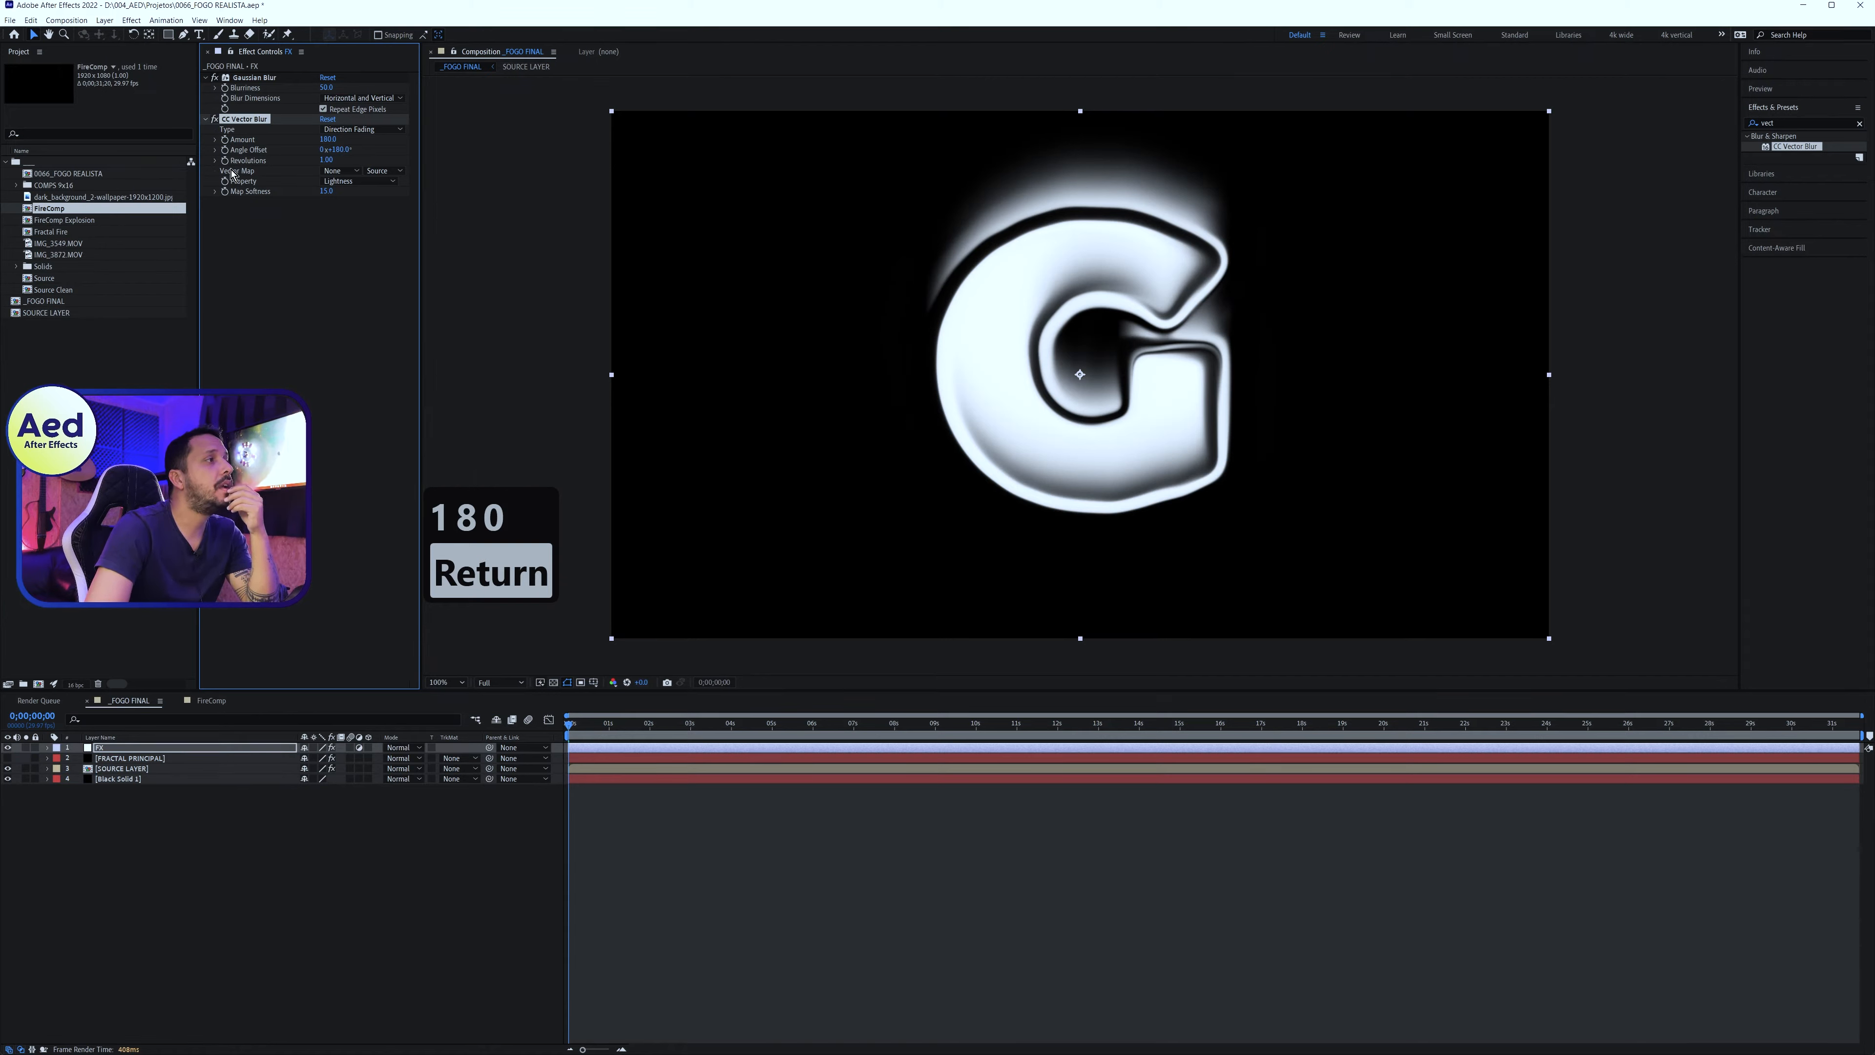
left_click(339, 170)
left_click(366, 240)
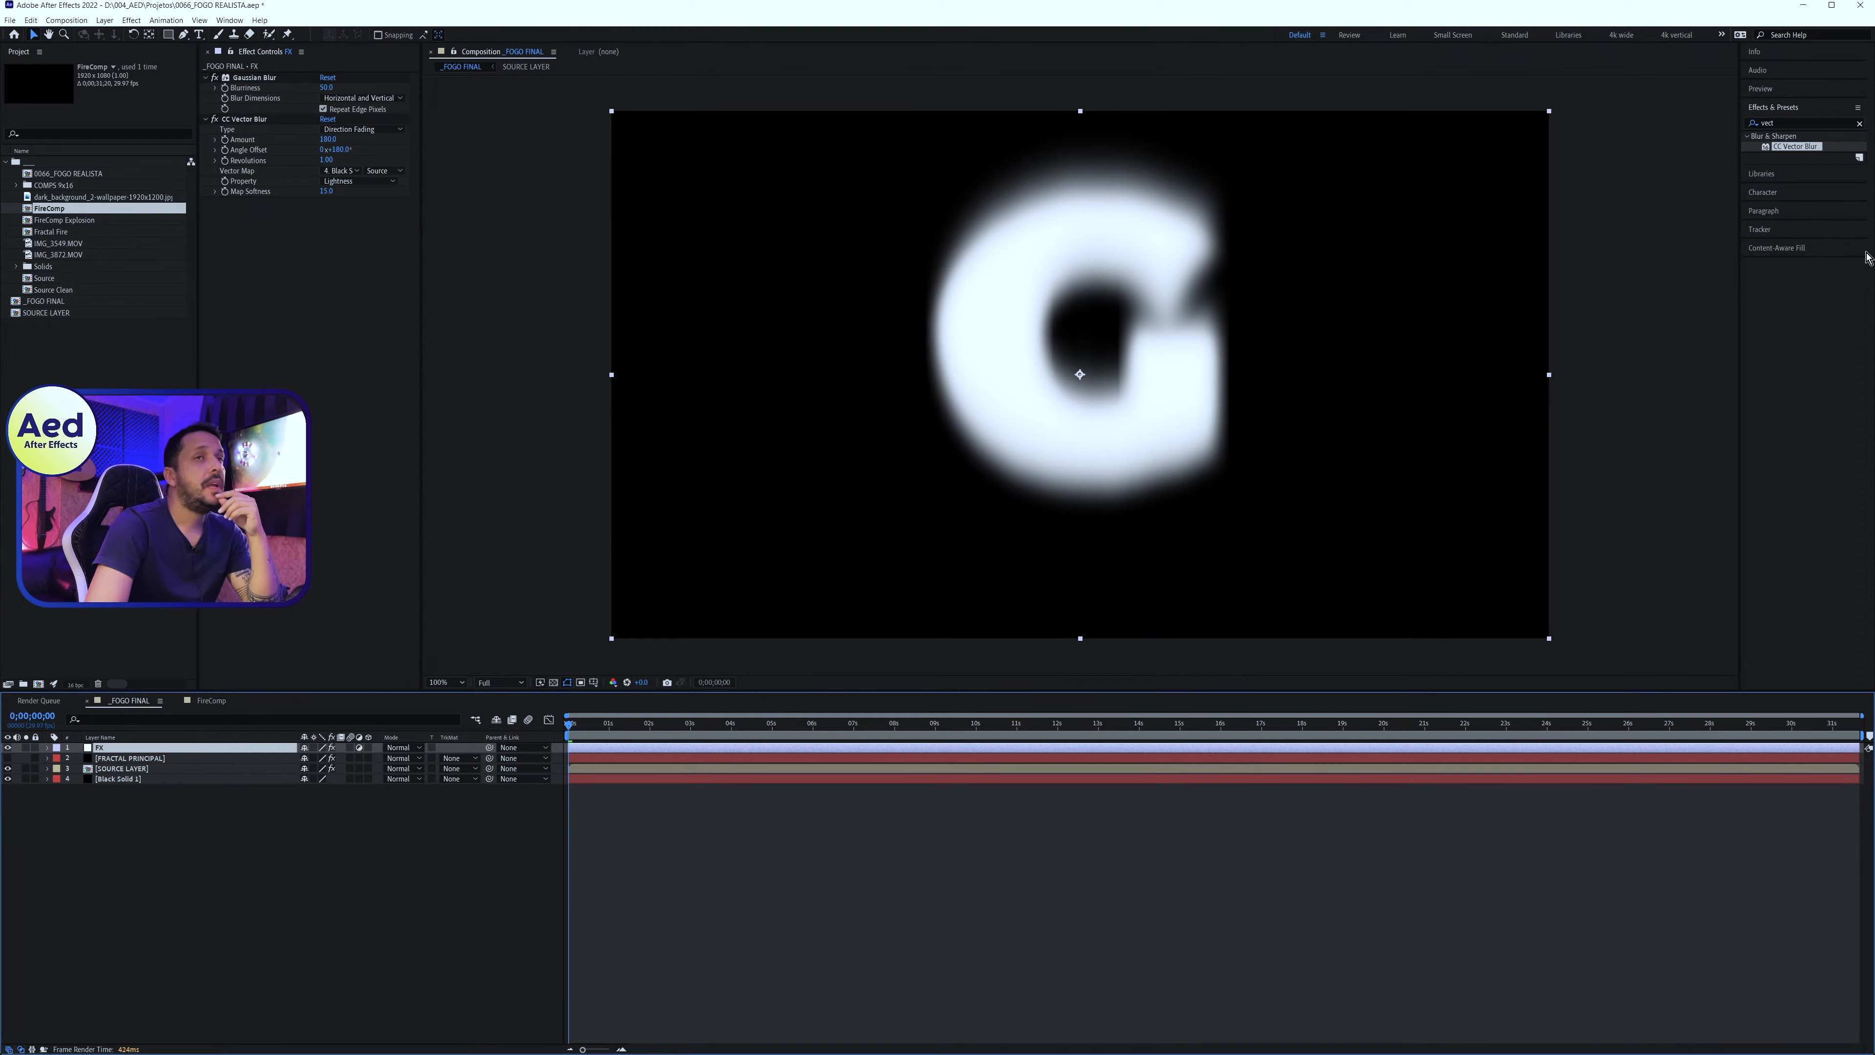
Copy the Displacement Map effect from the SOURCE LAYER and paste it onto the FX layer
left_click(1787, 122)
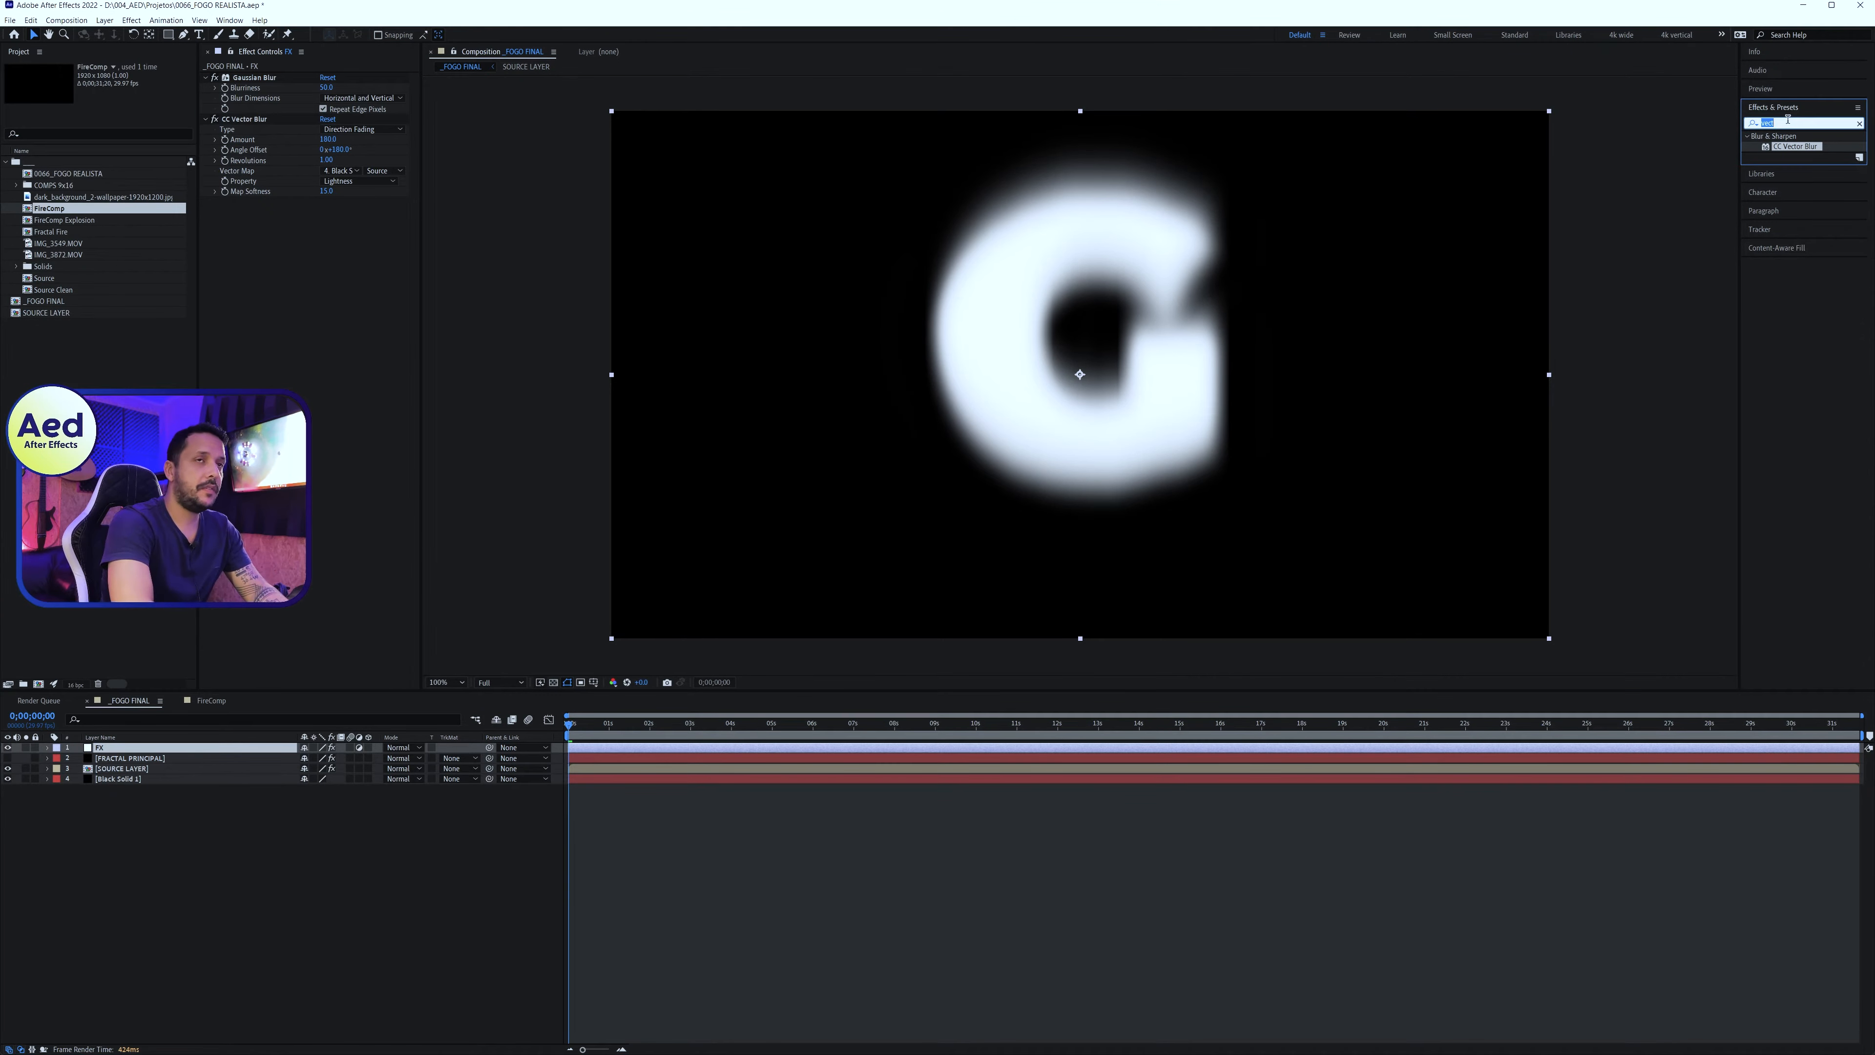
left_click(146, 770)
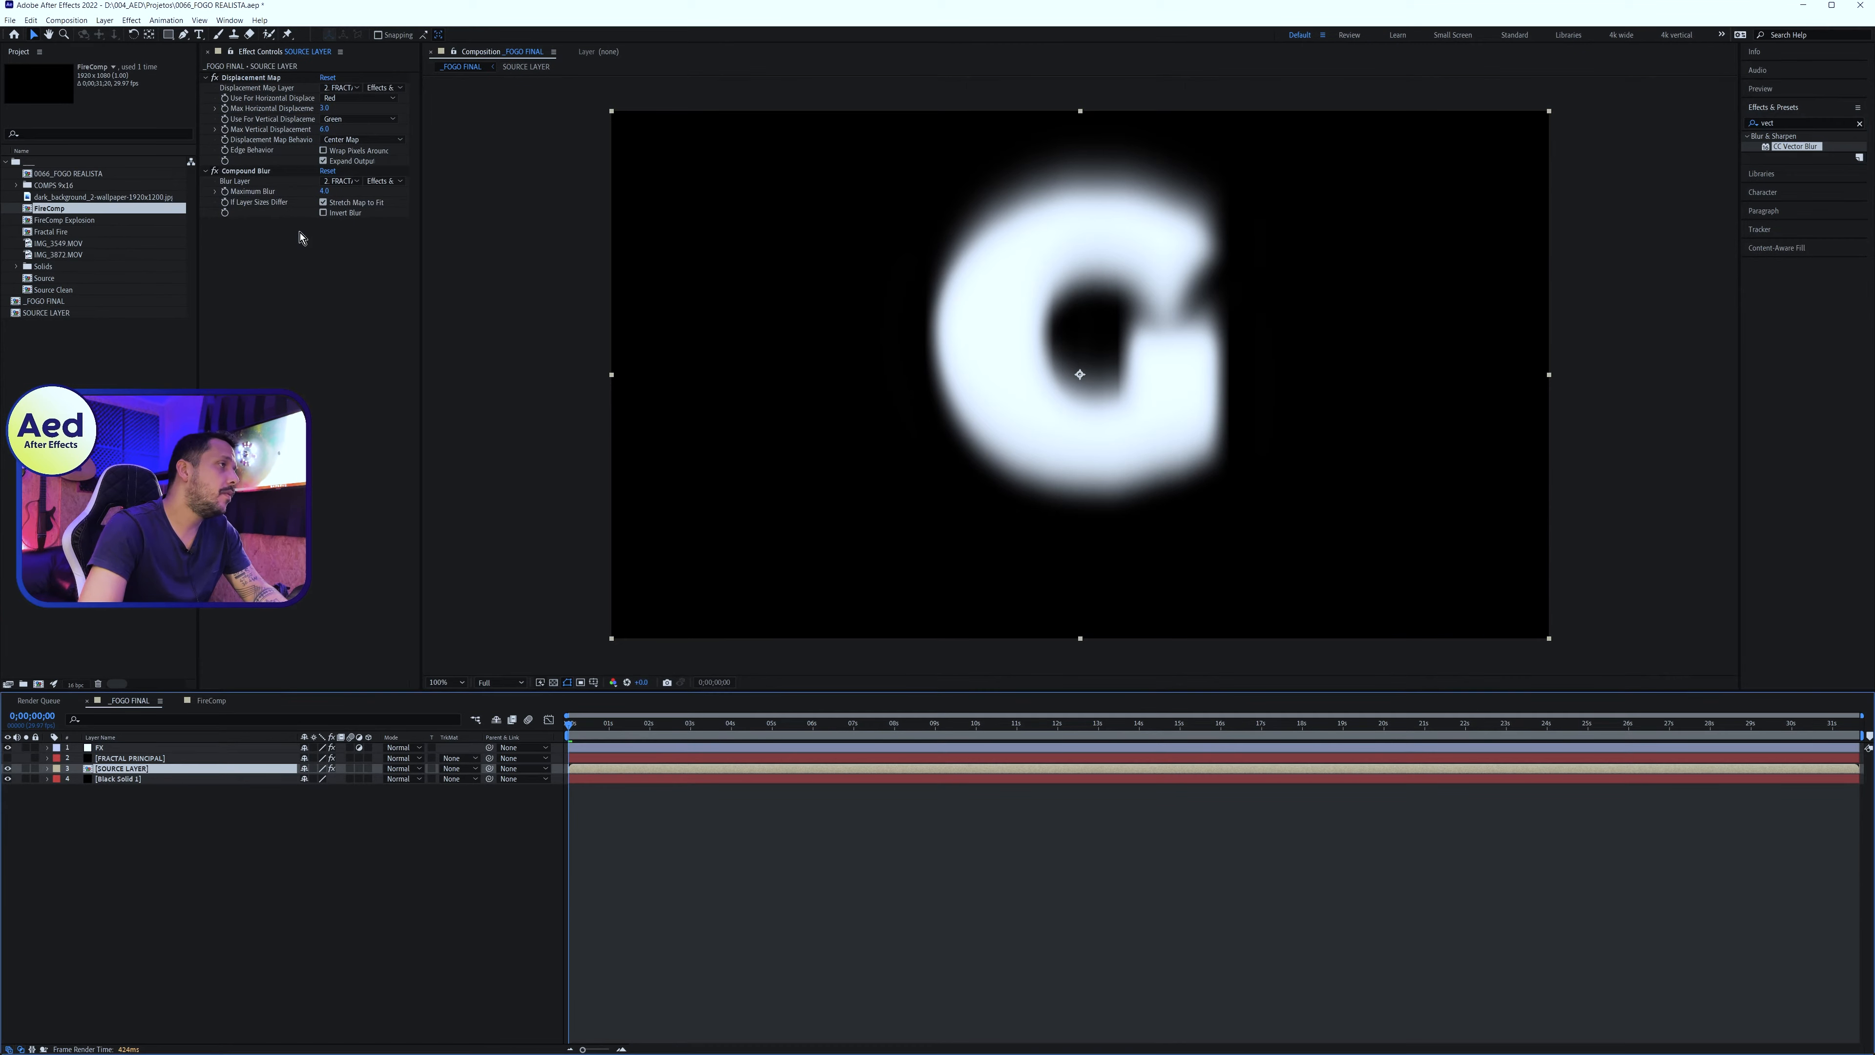
left_click(255, 79)
key("ctrl+c")
key("ctrl+c")
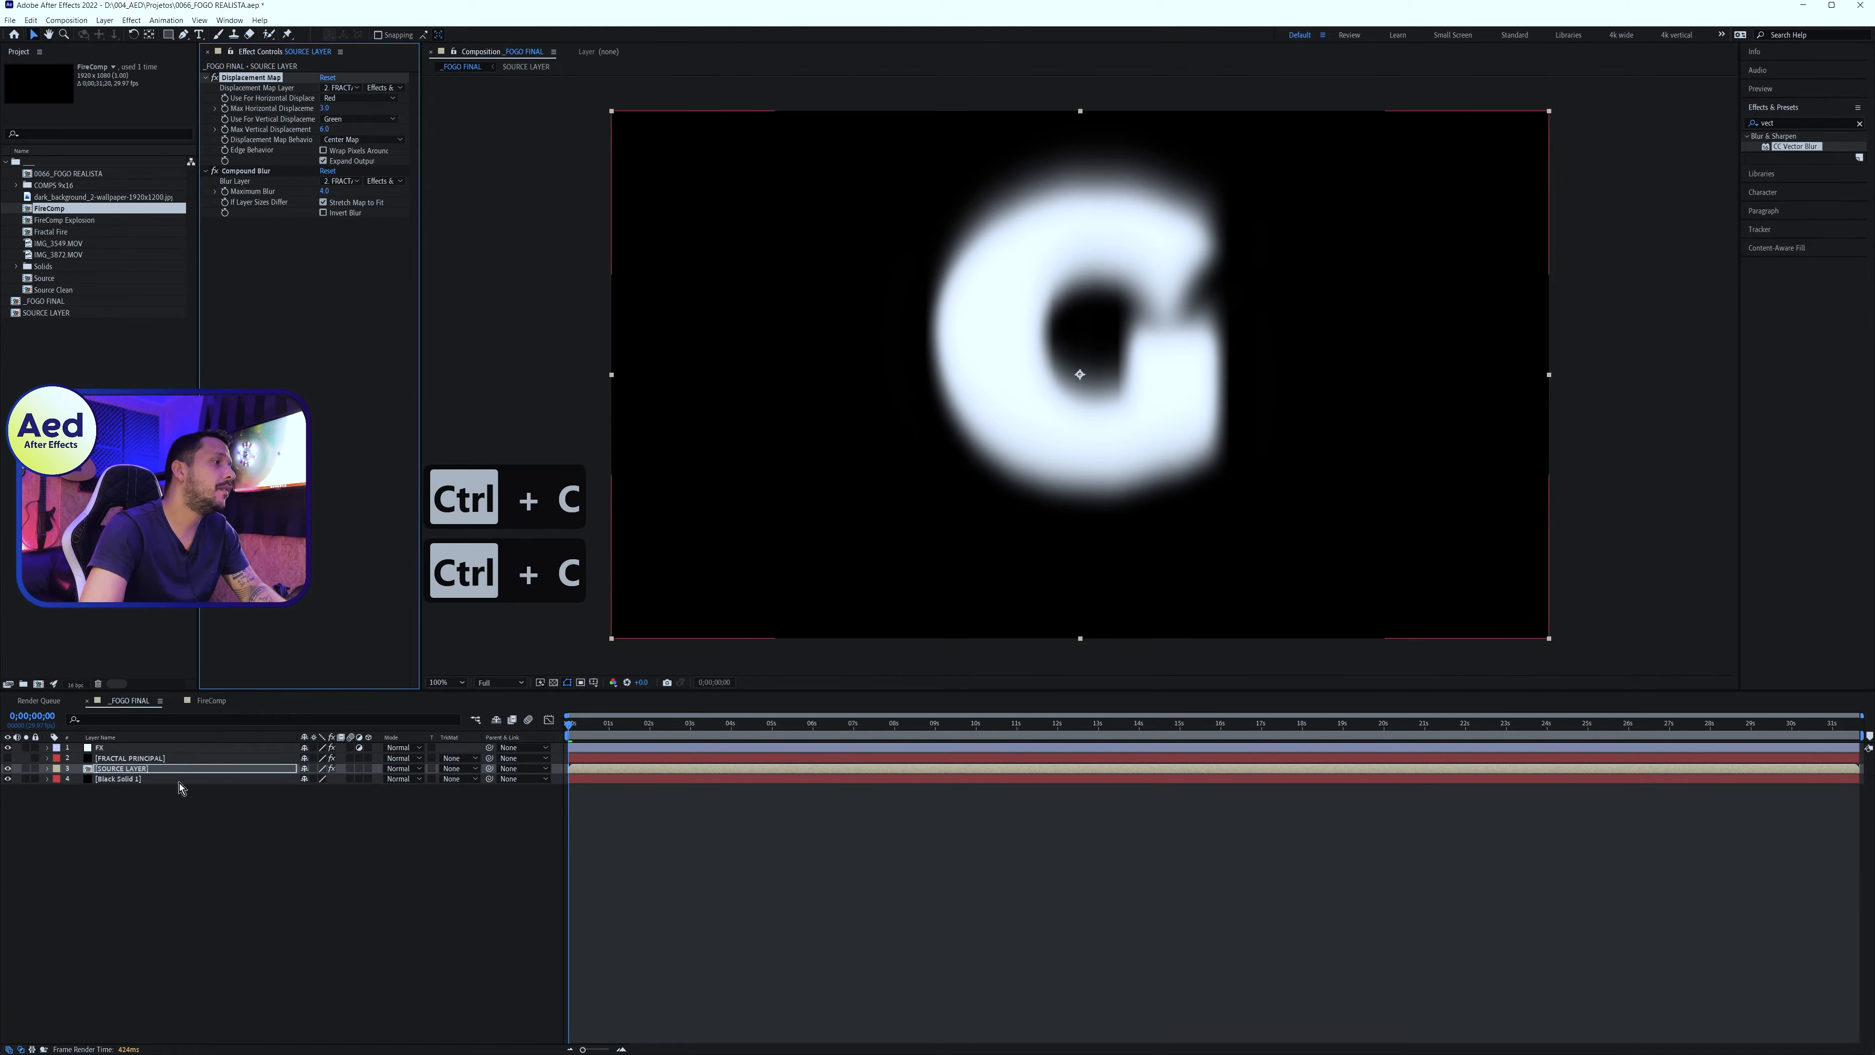
left_click(157, 748)
left_click(267, 301)
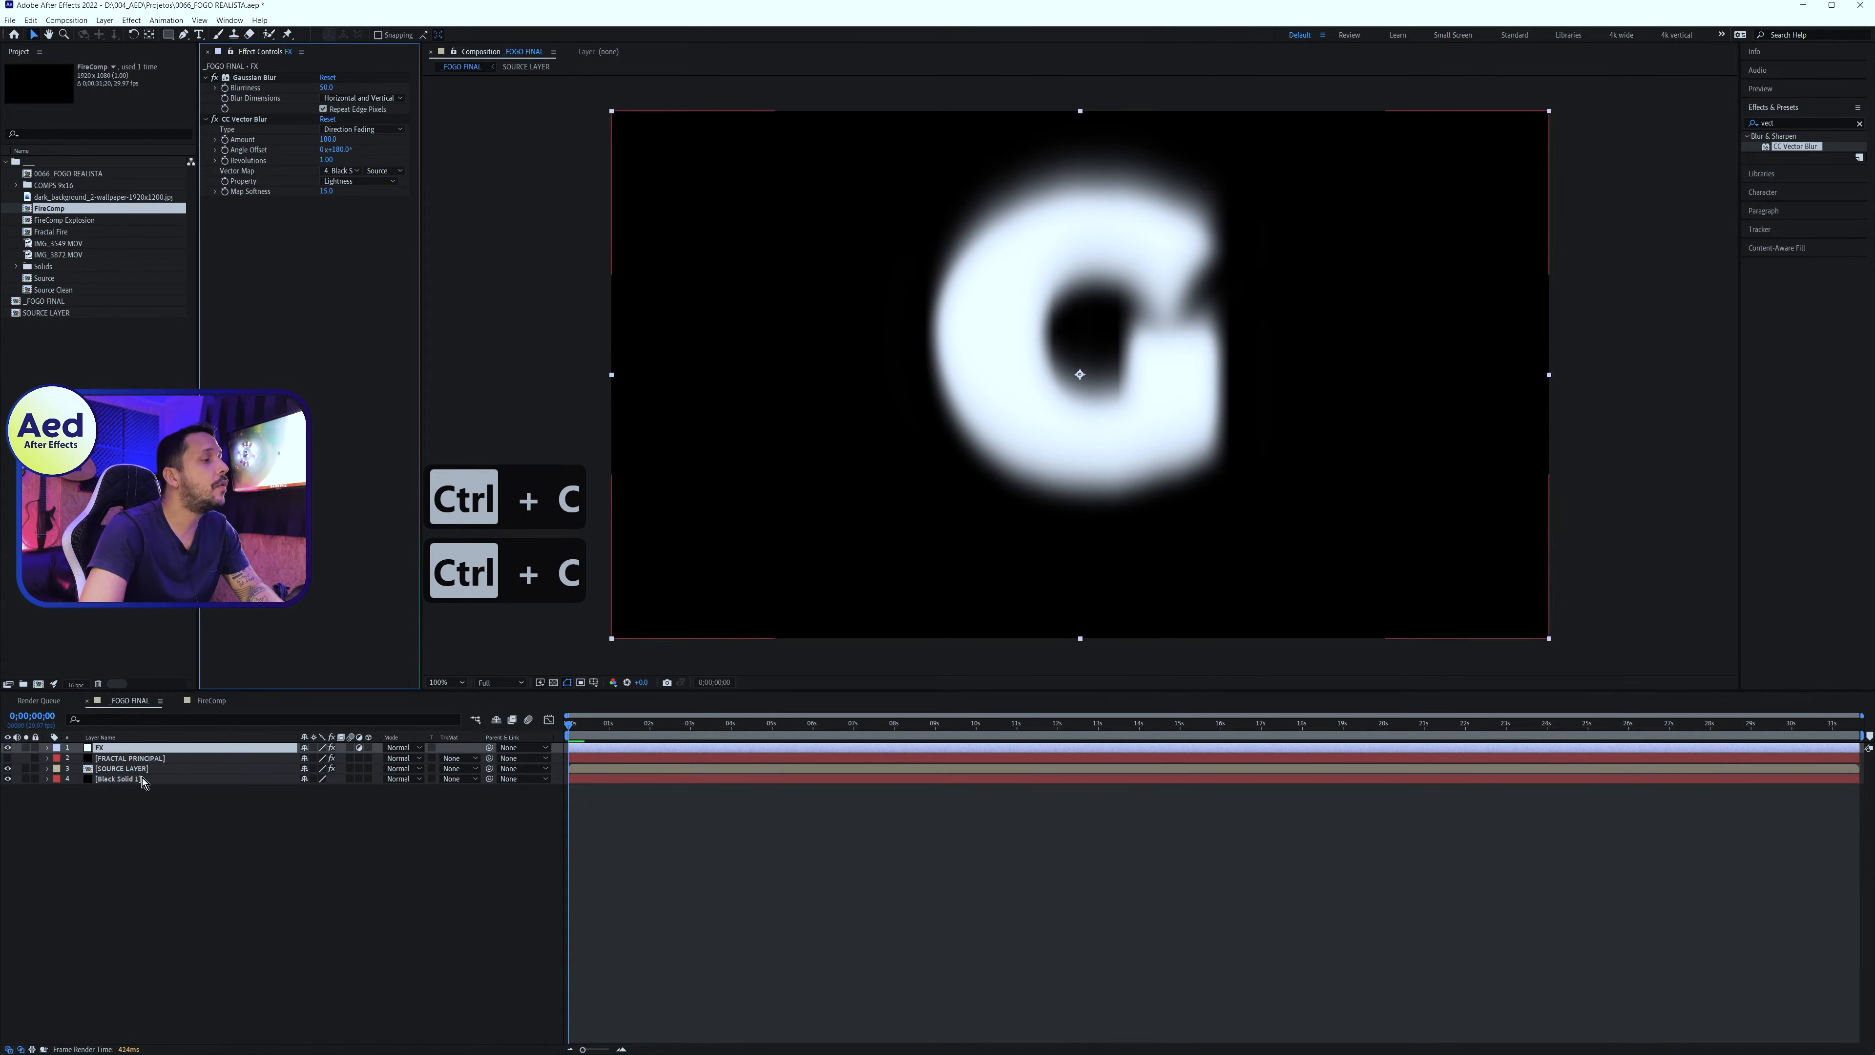
key("ctrl+v")
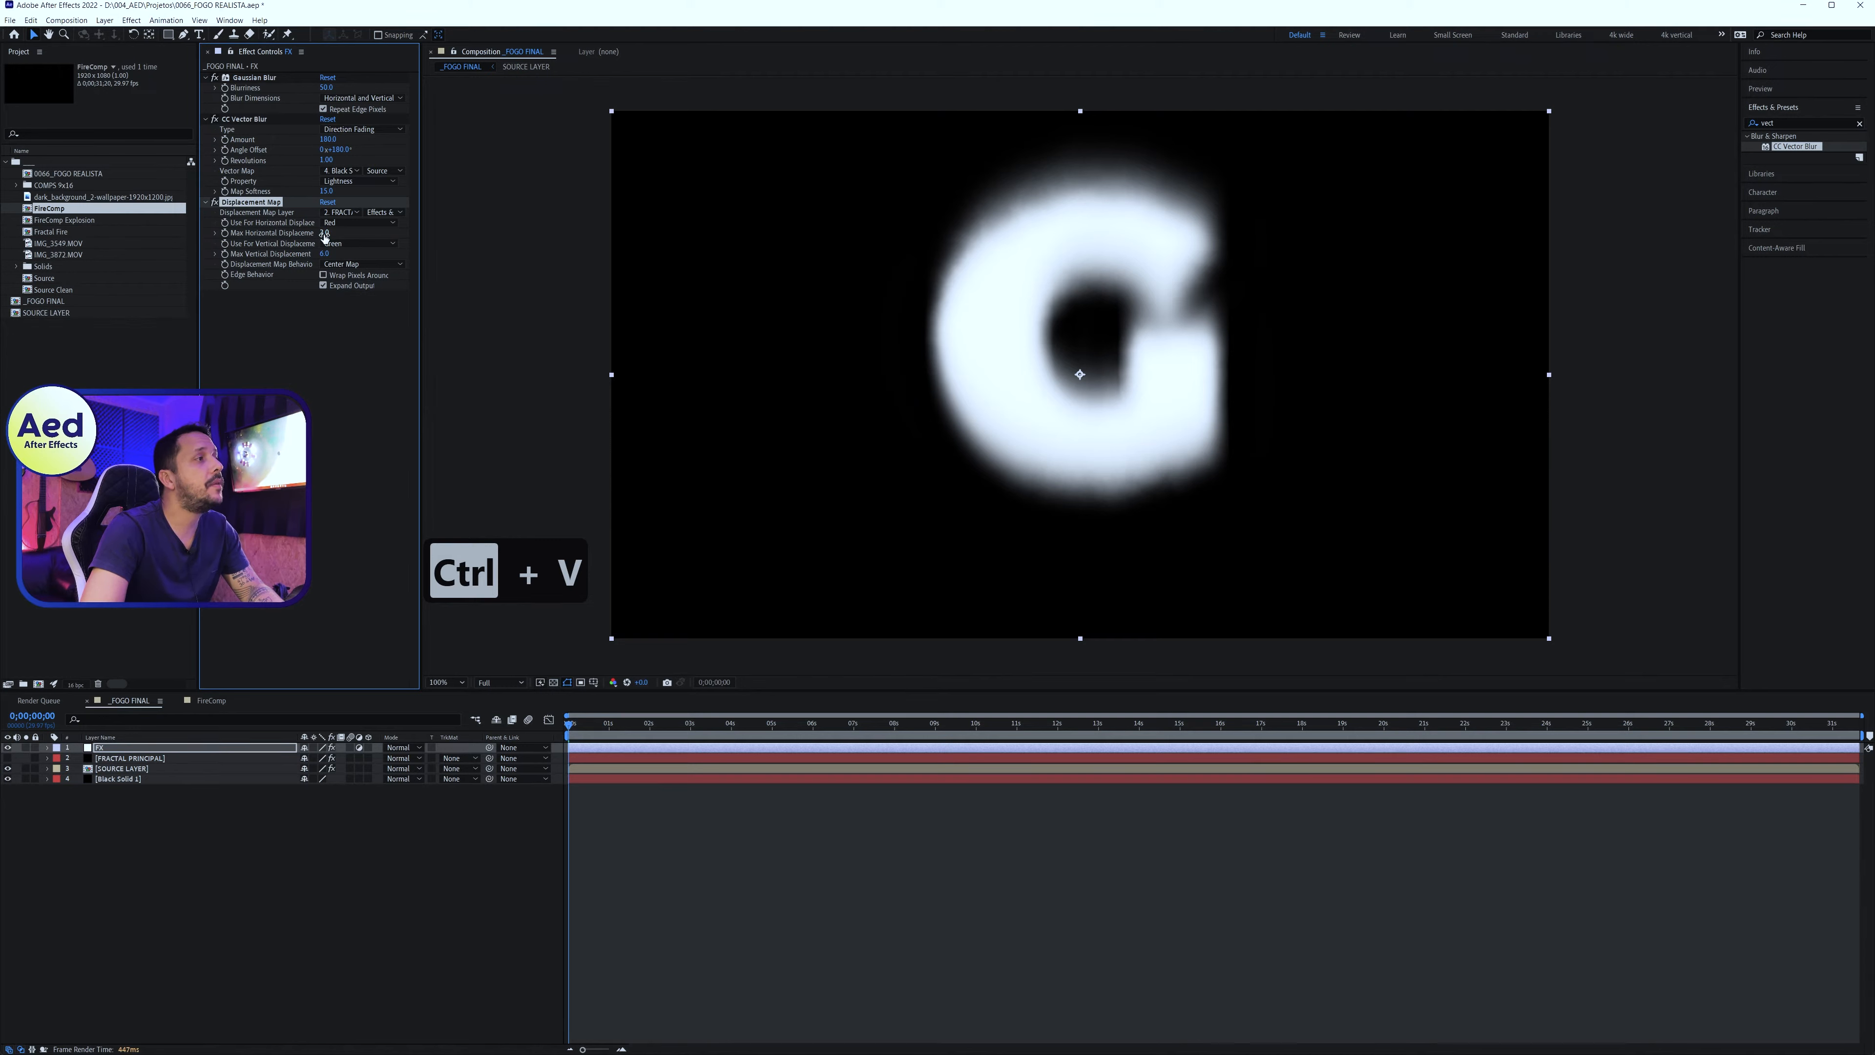
Set the FX layer's Displacement Map to Max Horizontal Displacement 50 and Max Vertical Displacement 80, and check a later frame
type("50")
key("Tab")
type("80")
key("Return")
left_click_drag(589, 728, 807, 758)
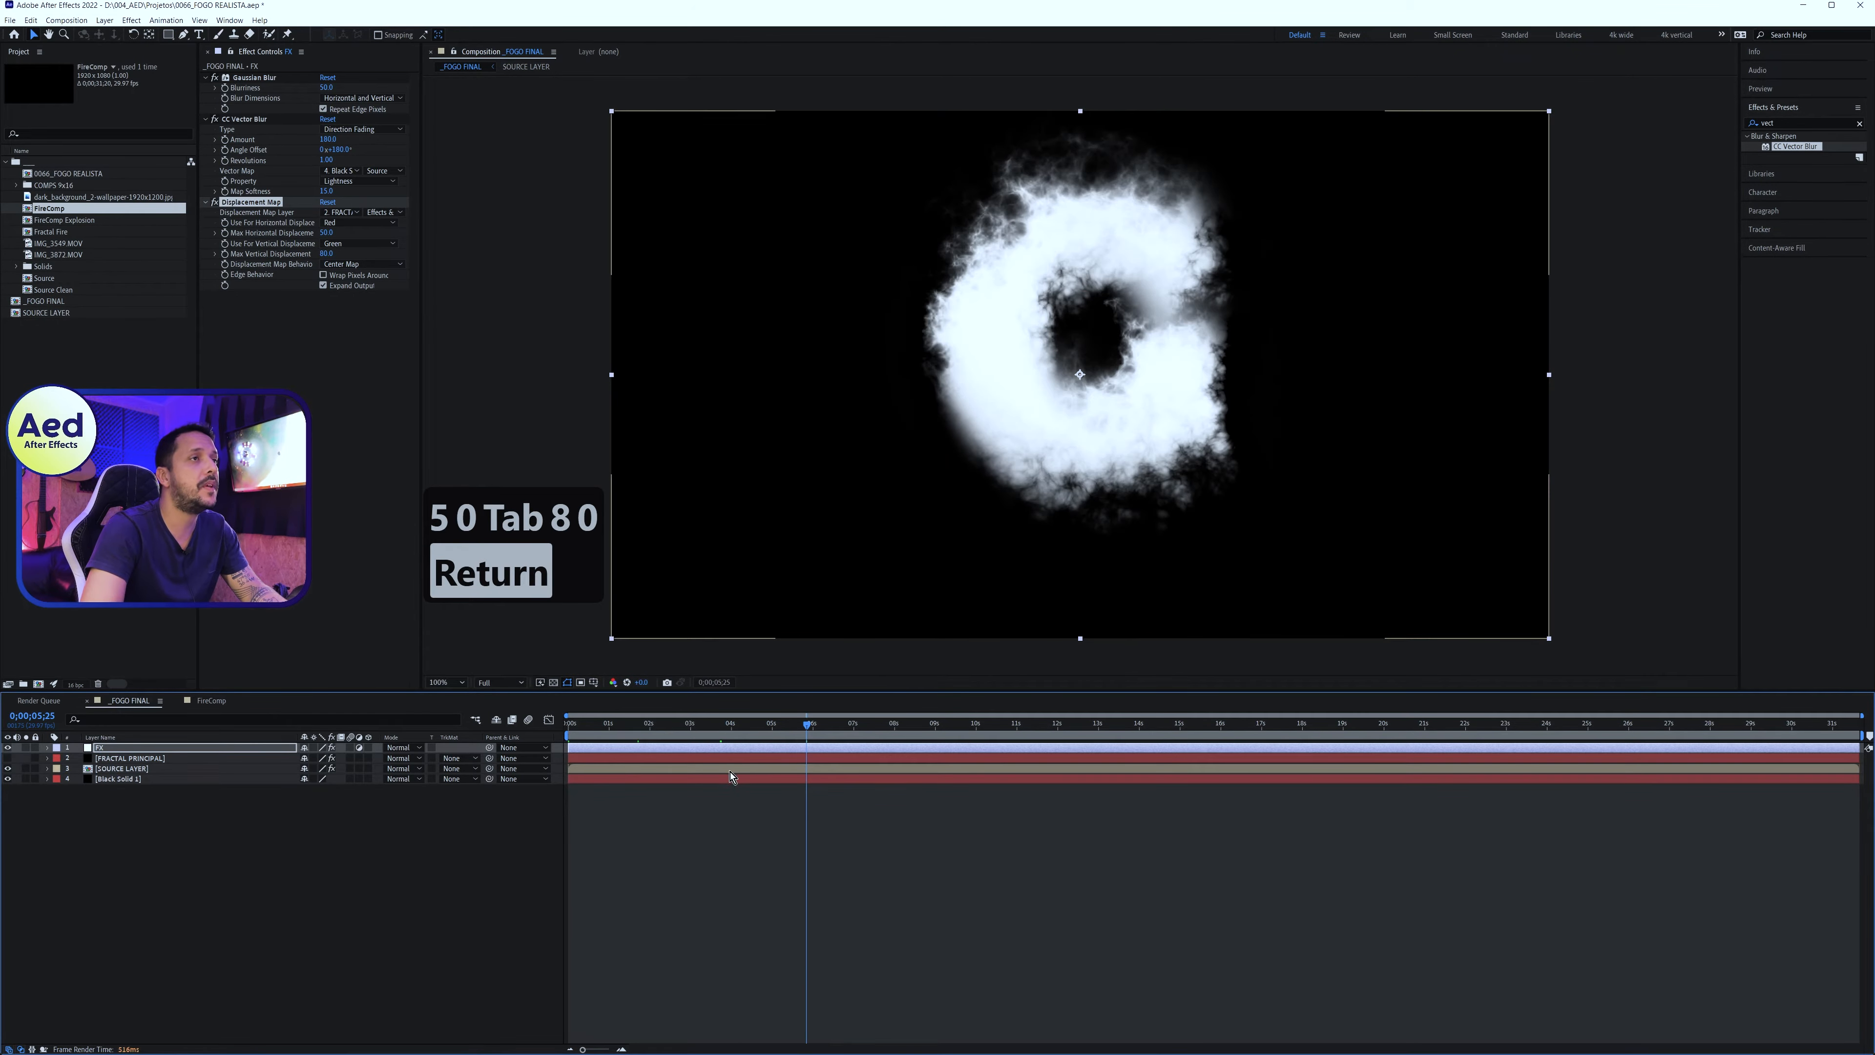
Set the FX layer's blending mode to Exclusion and lower the composition preview resolution to Half
left_click(287, 747)
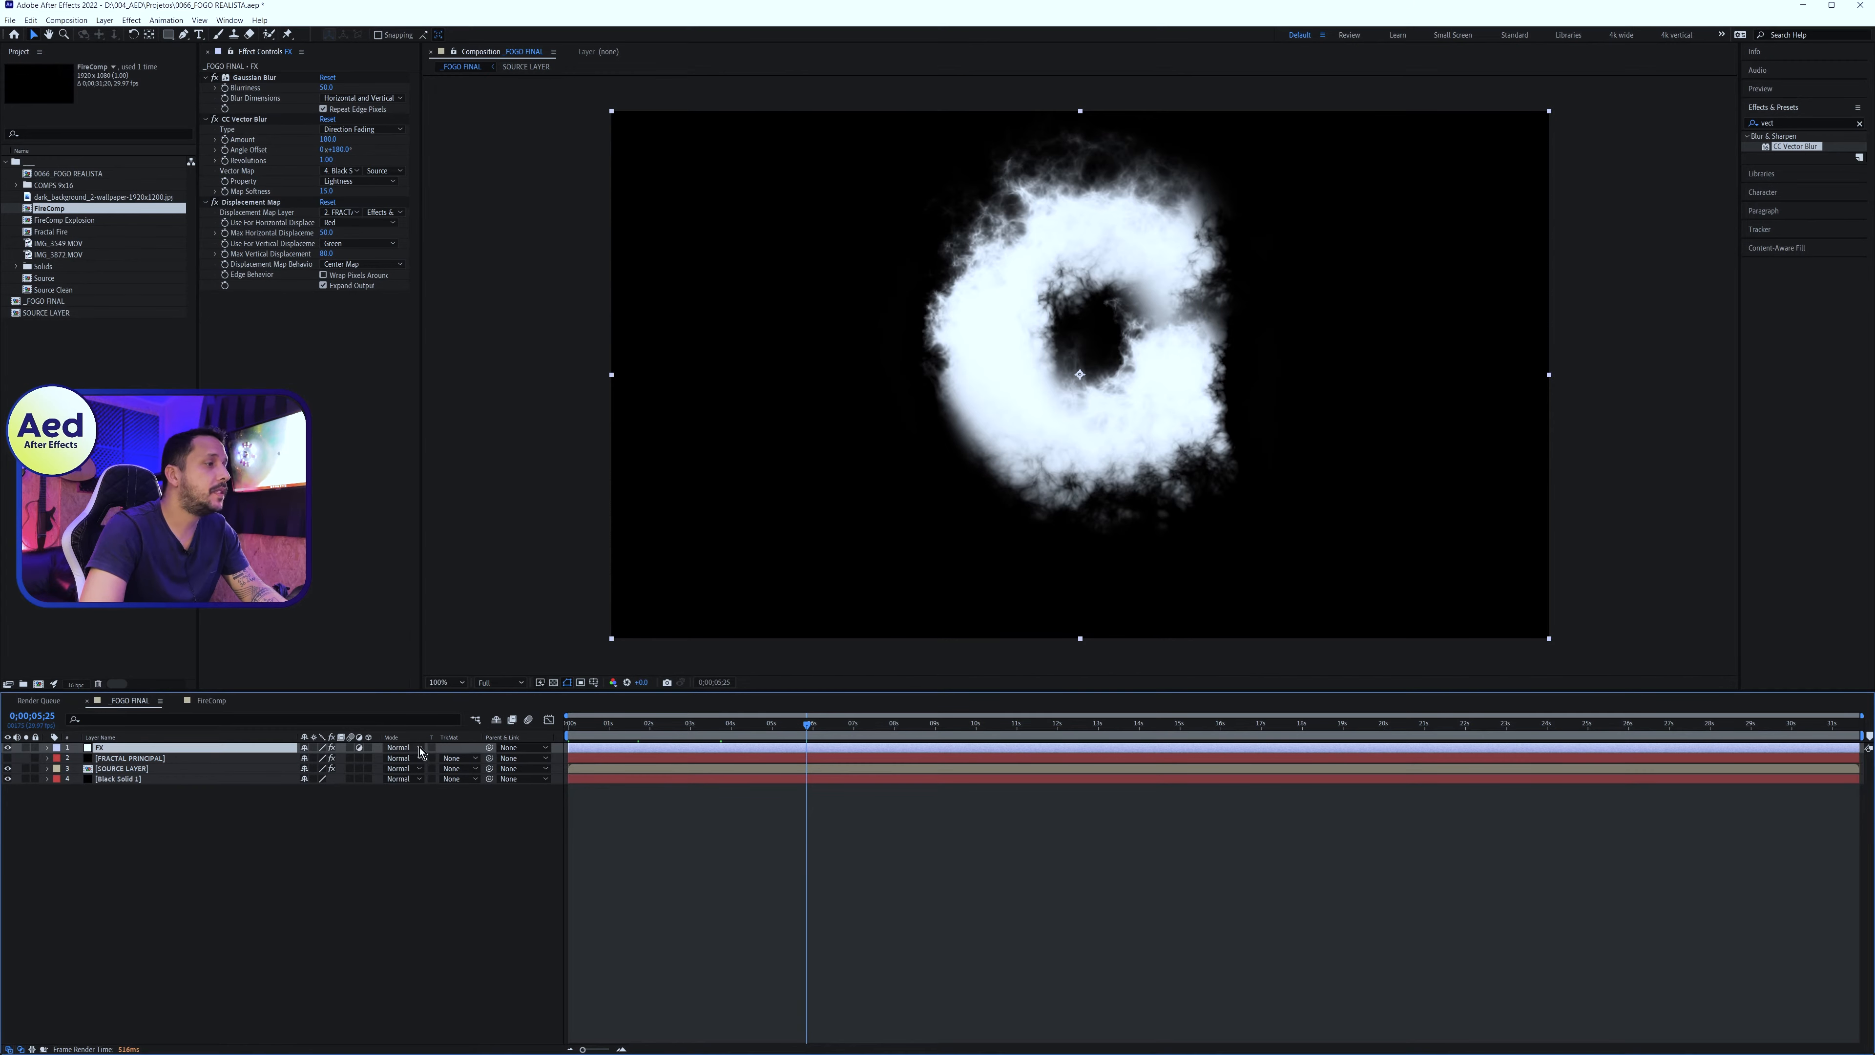
left_click(403, 749)
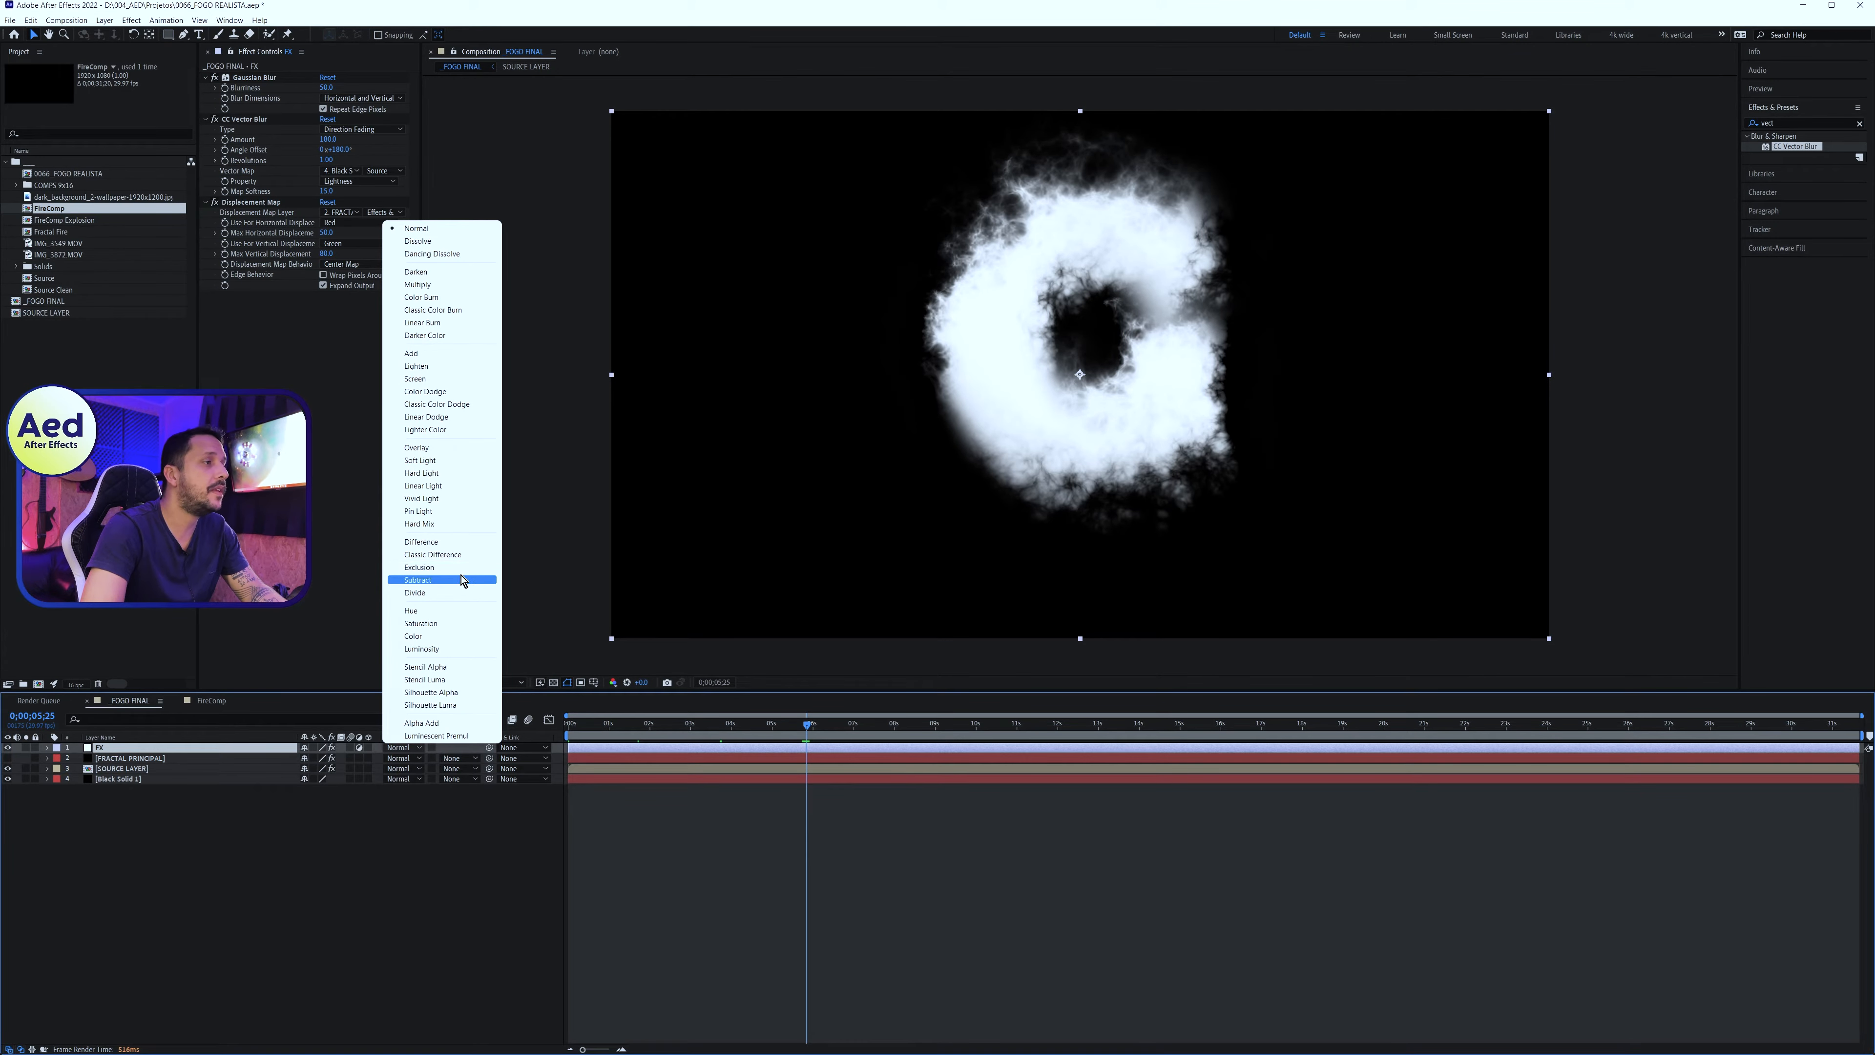
left_click(439, 568)
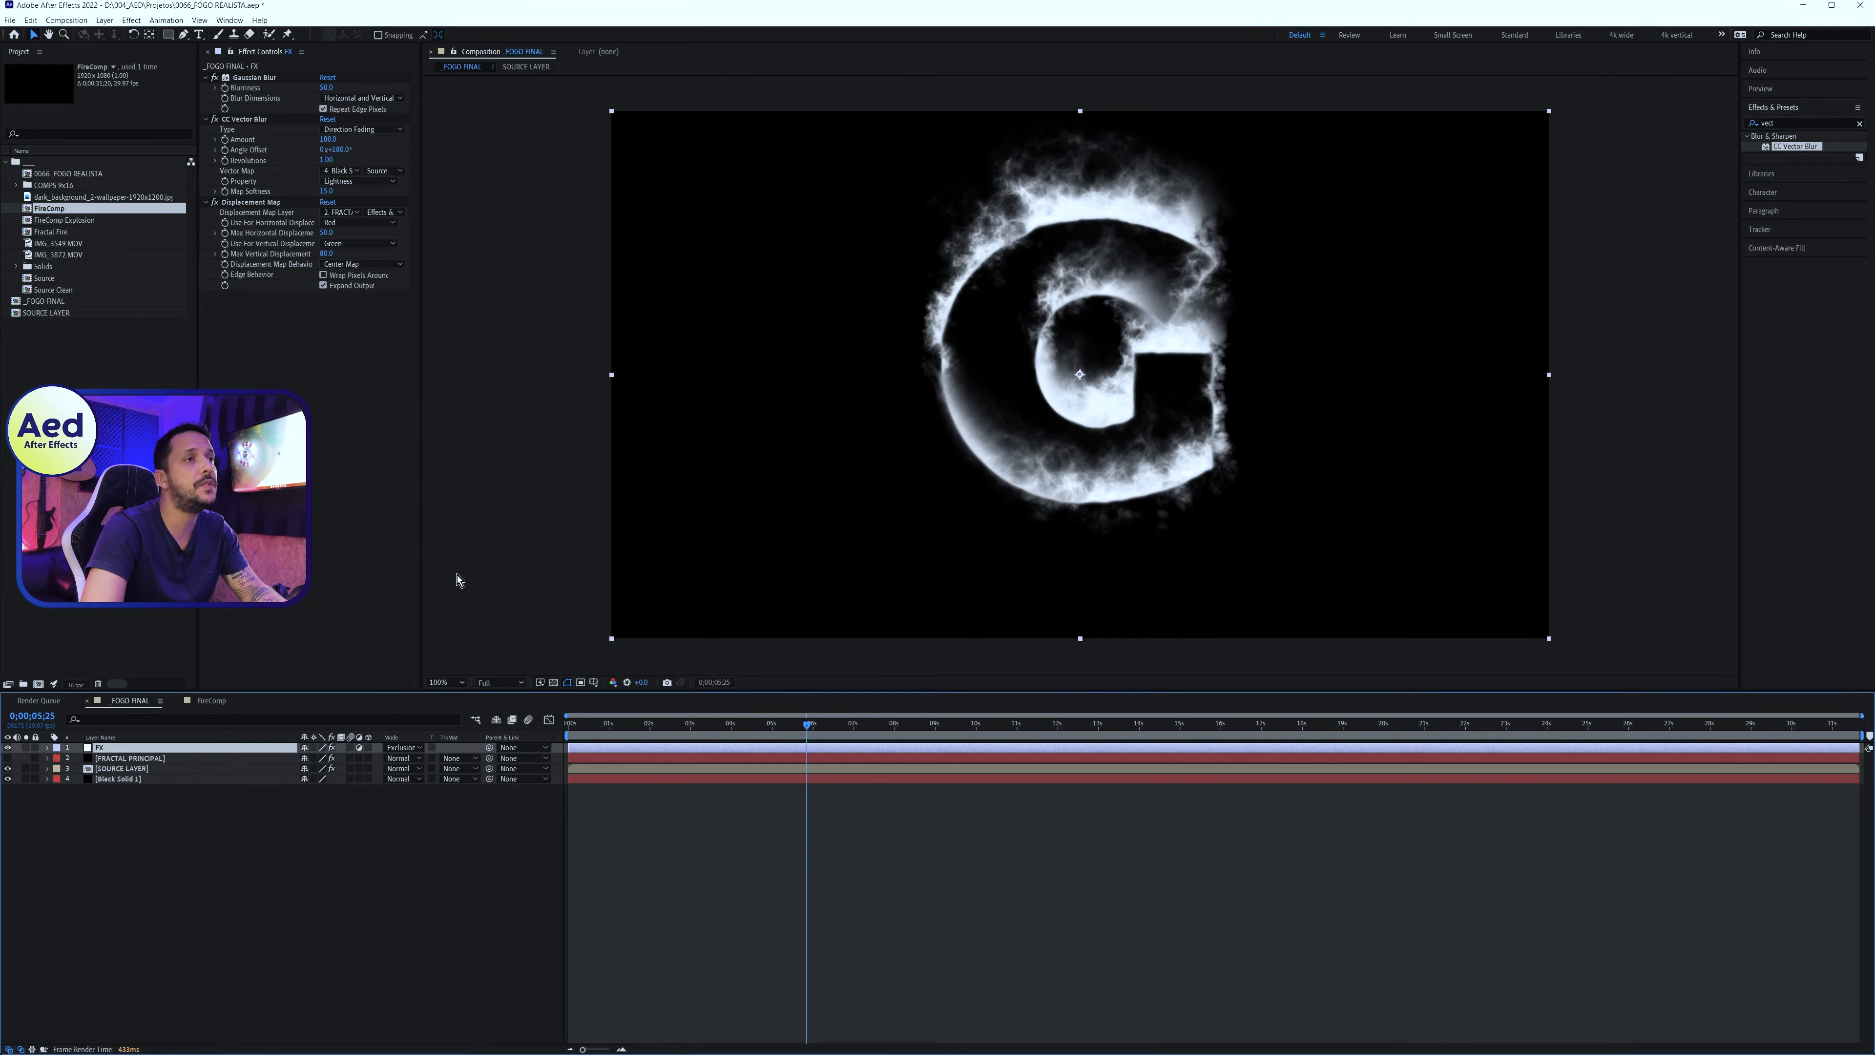
left_click_drag(600, 729, 669, 730)
left_click(502, 681)
left_click(517, 729)
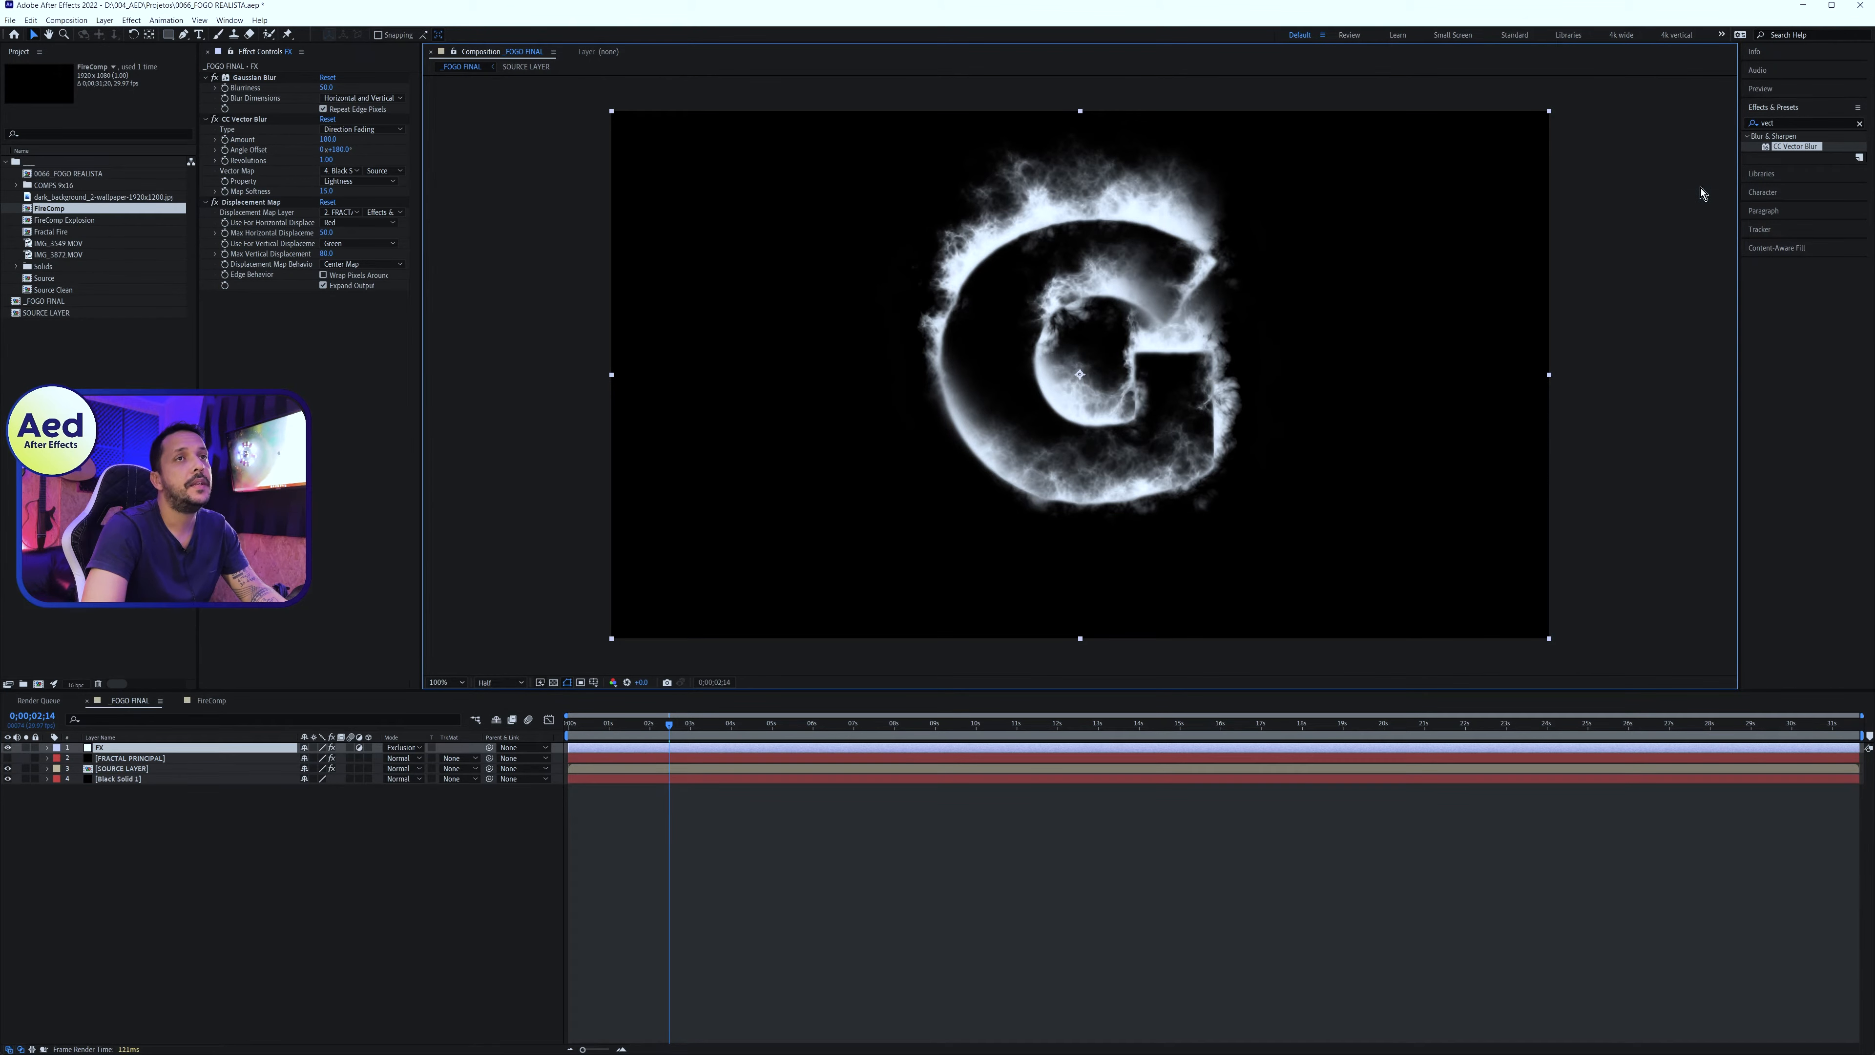
Apply a Fractal Noise effect to the FX layer, set its blending mode to Color Burn and collapse its settings
left_click(1801, 122)
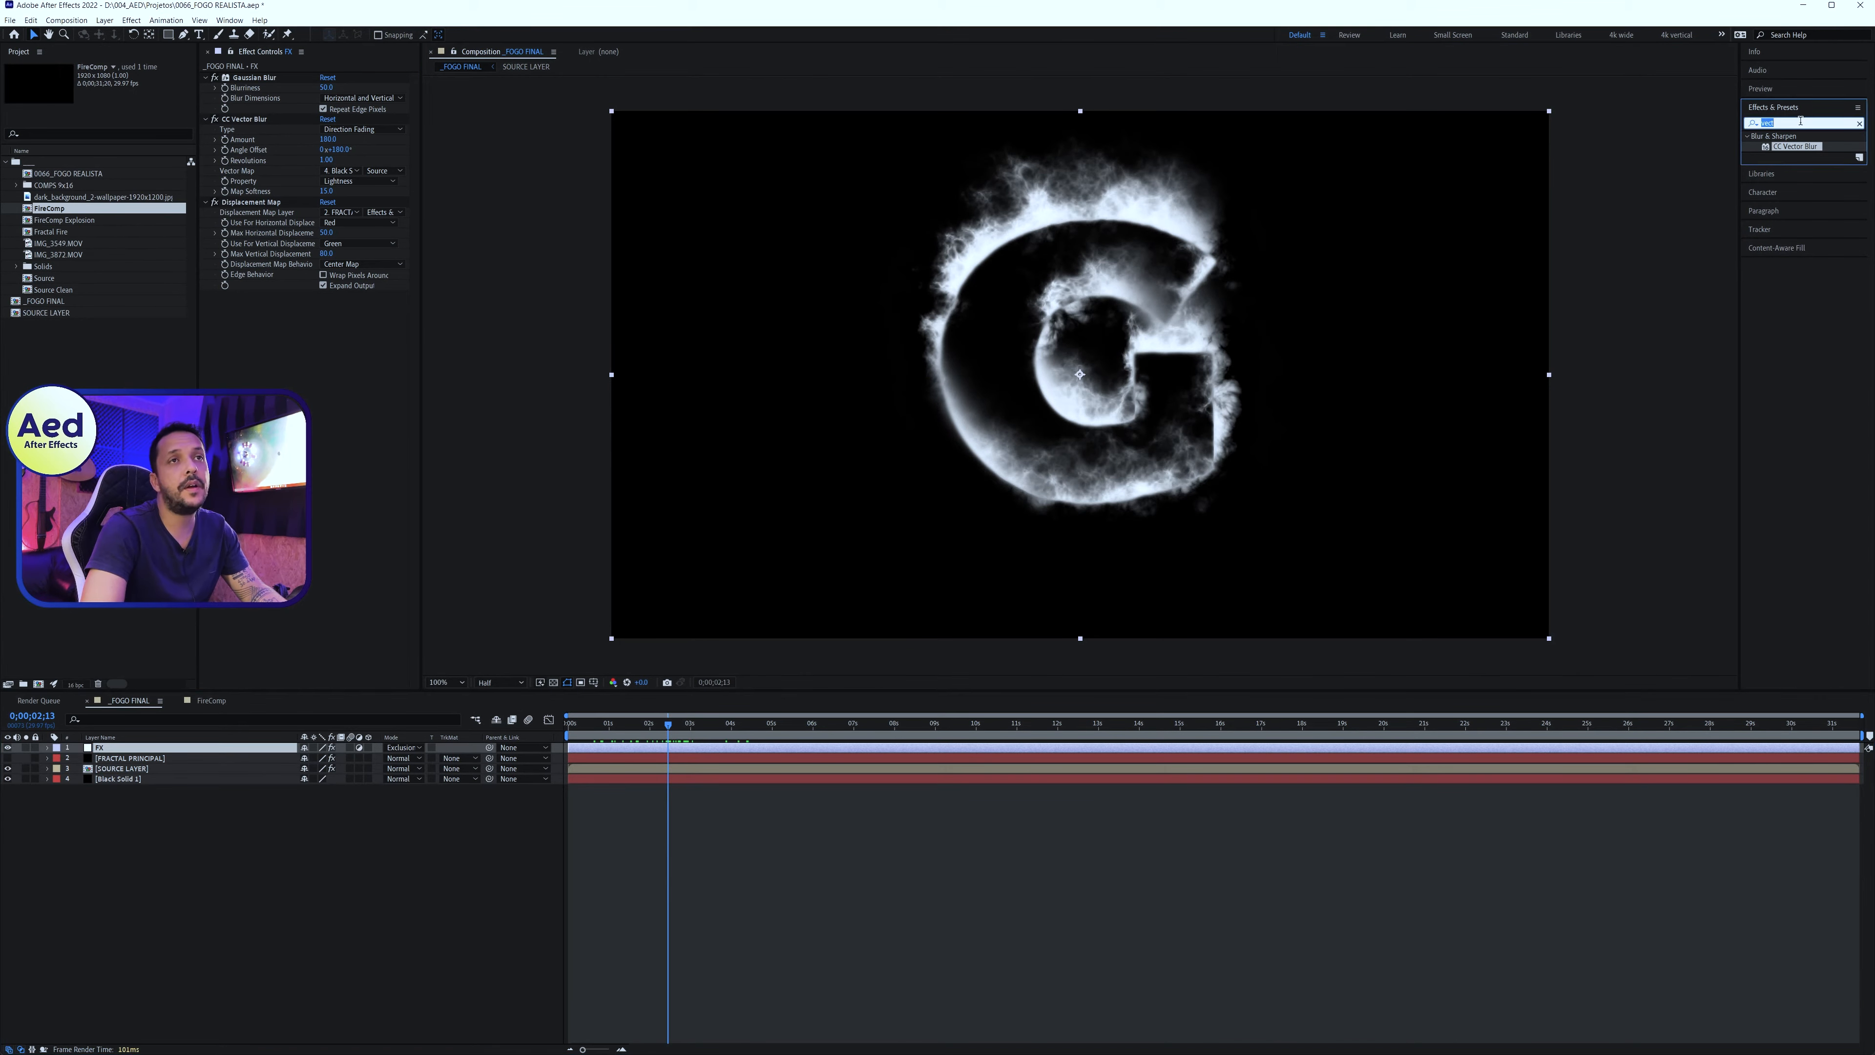
type("frac")
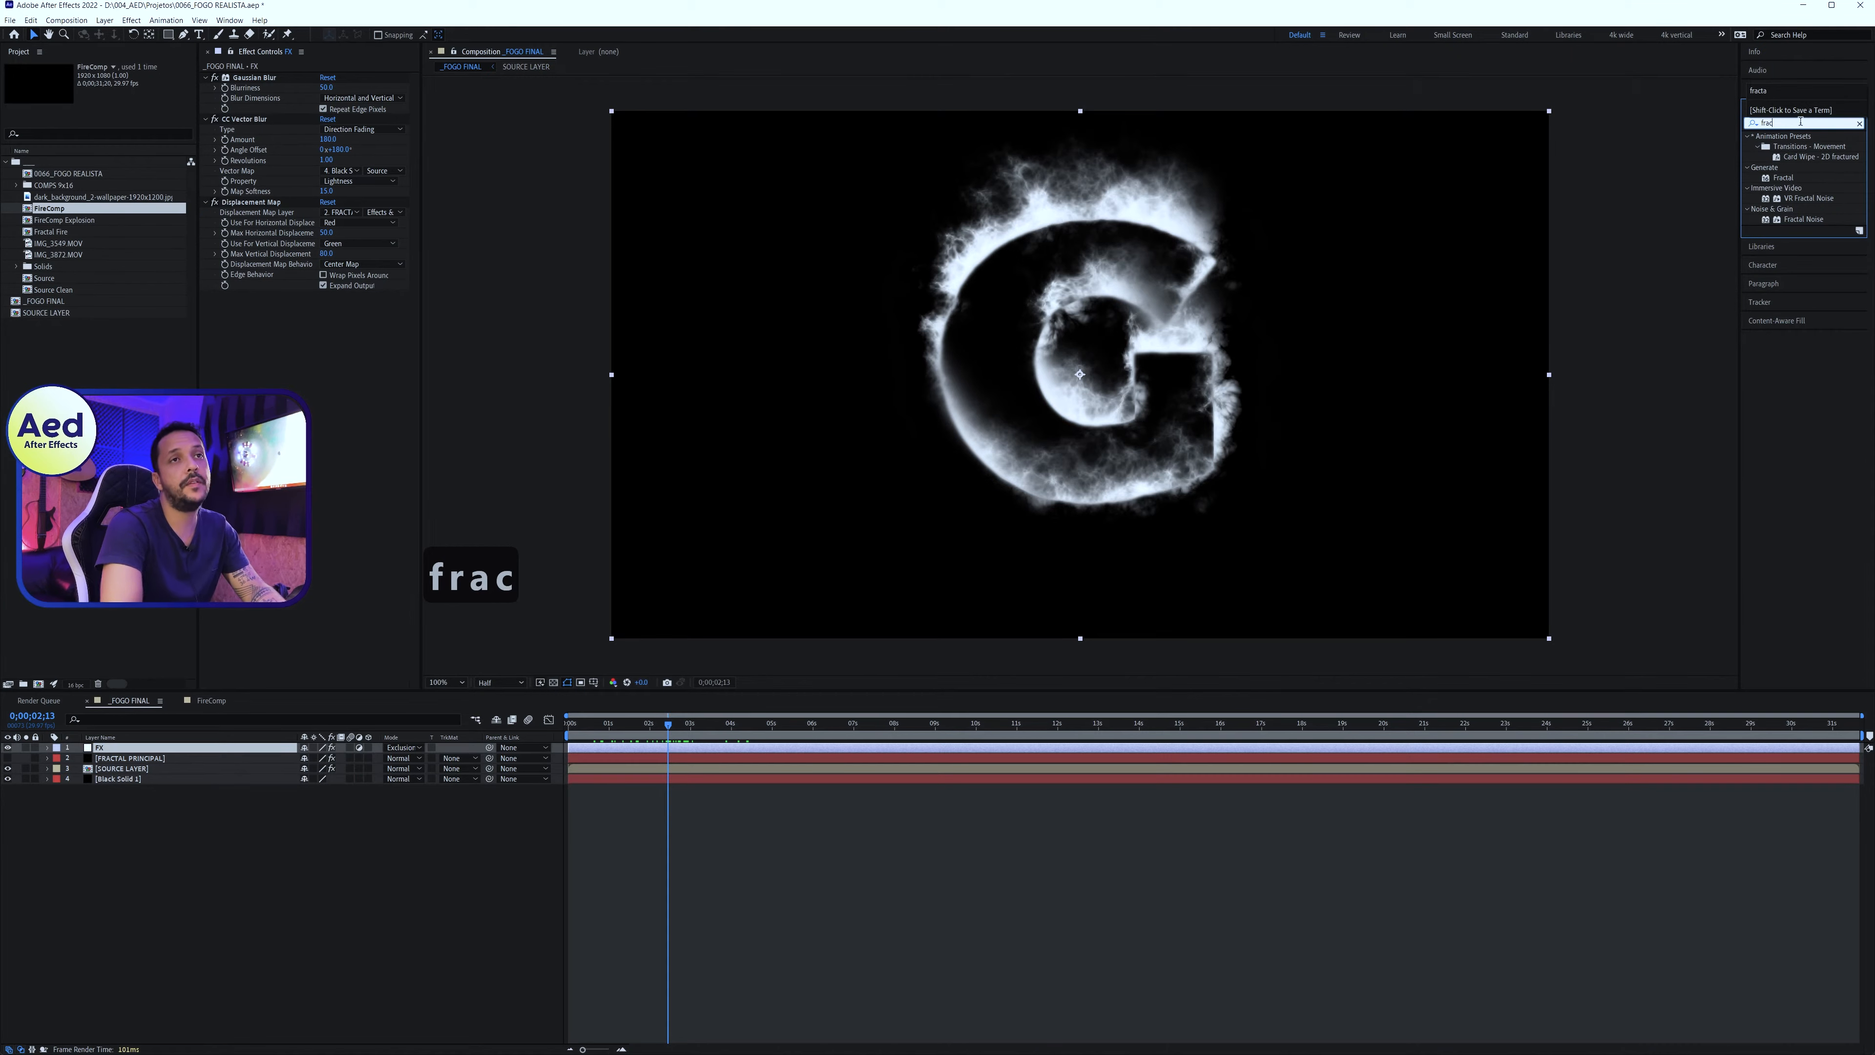
double_click(1801, 219)
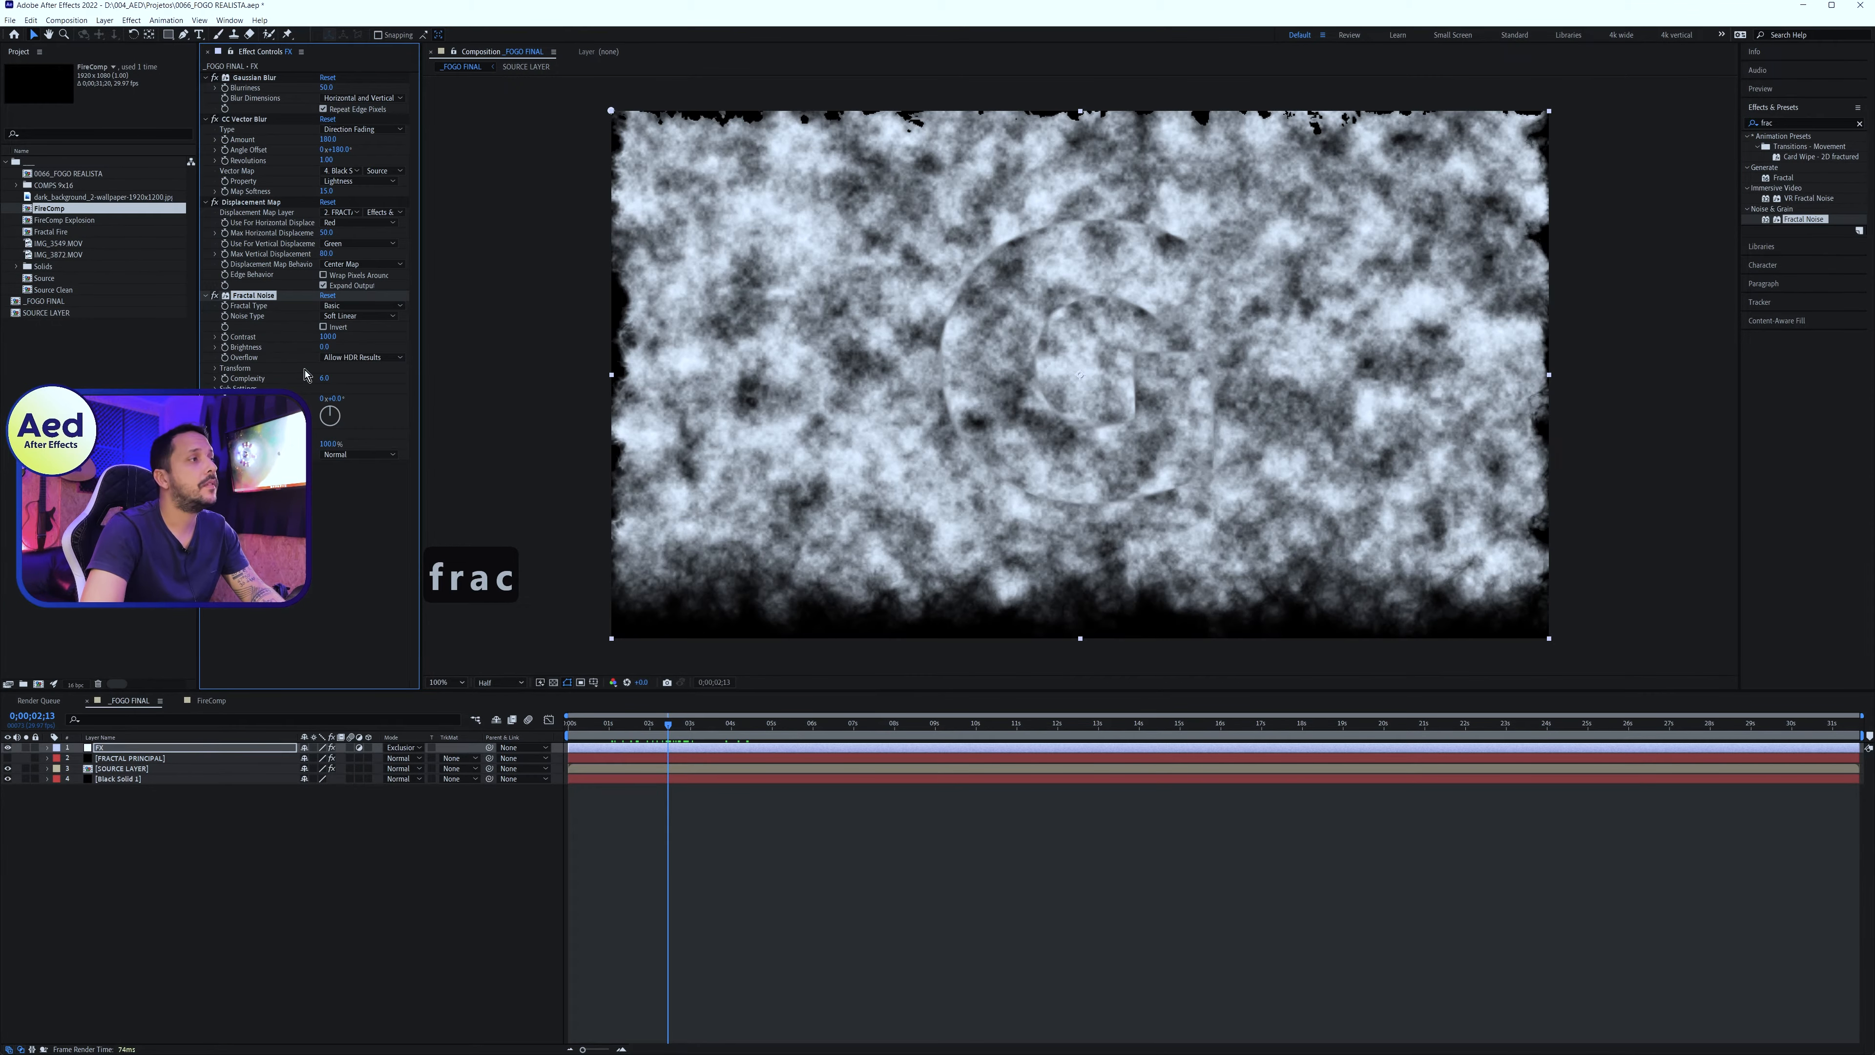
left_click(358, 454)
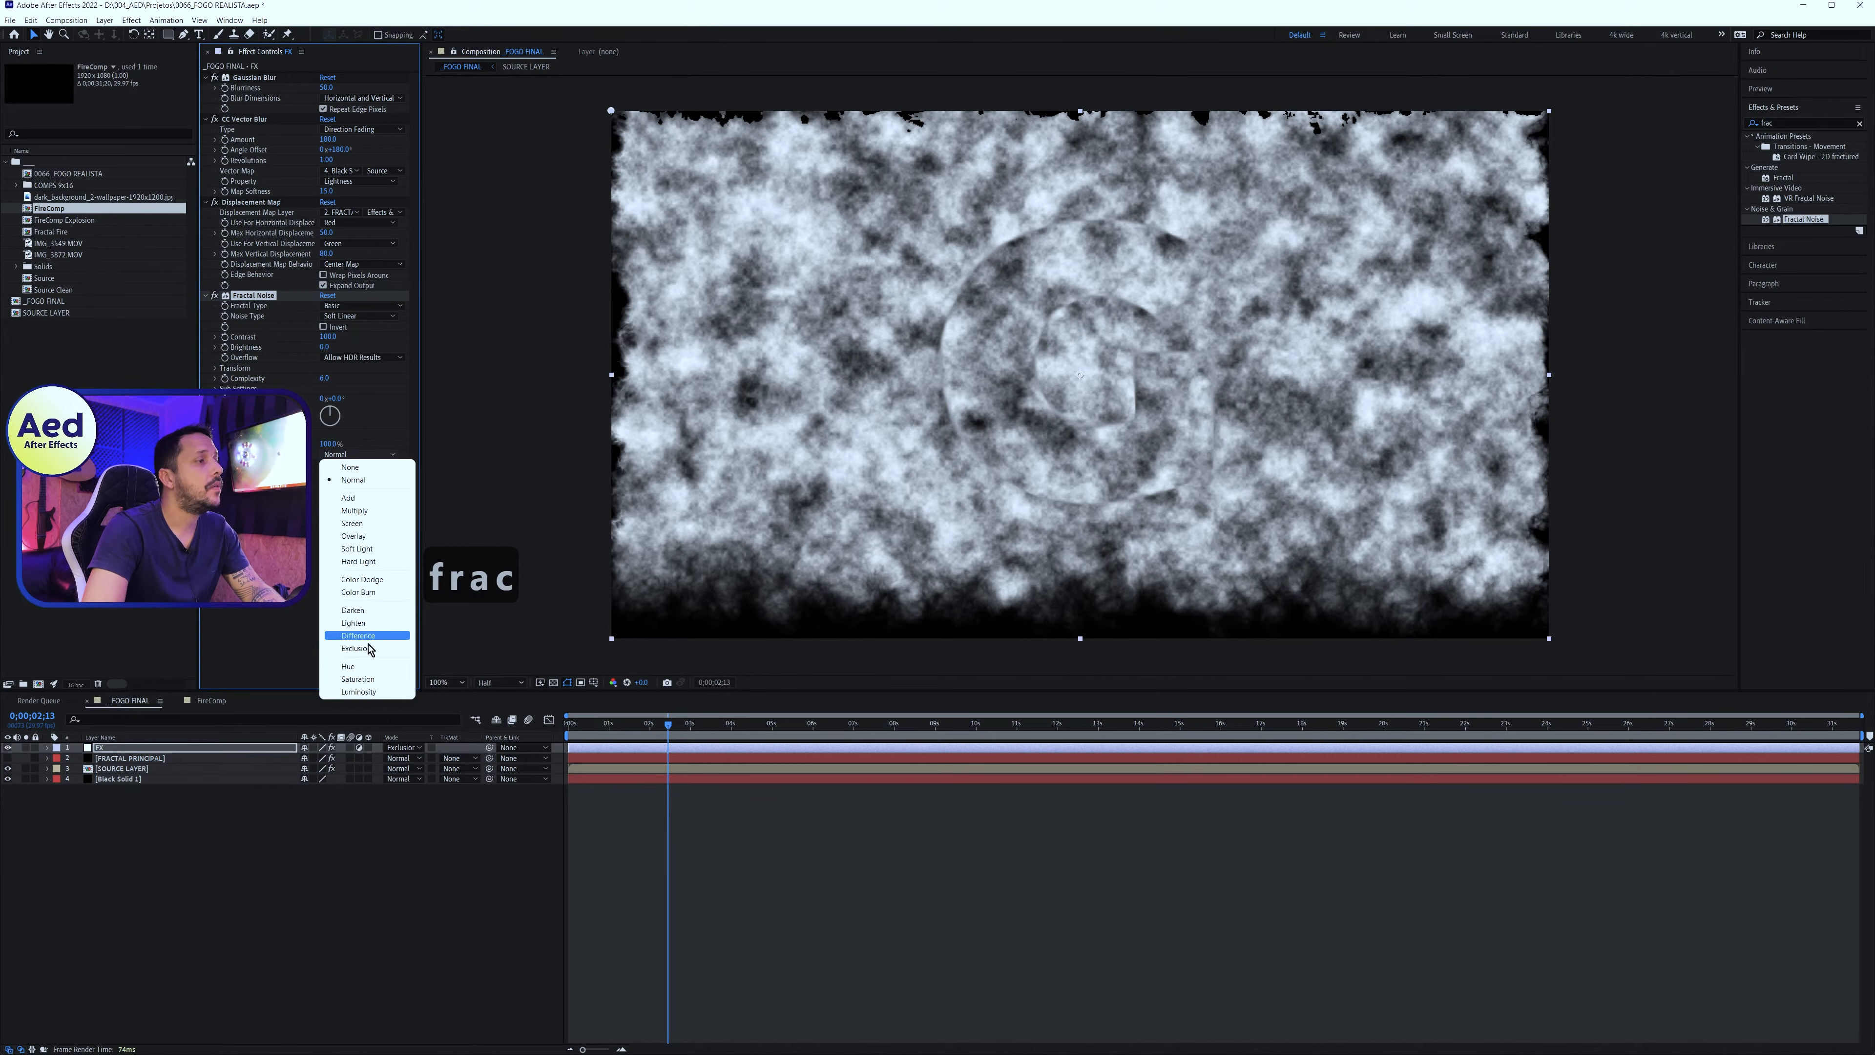
left_click(368, 593)
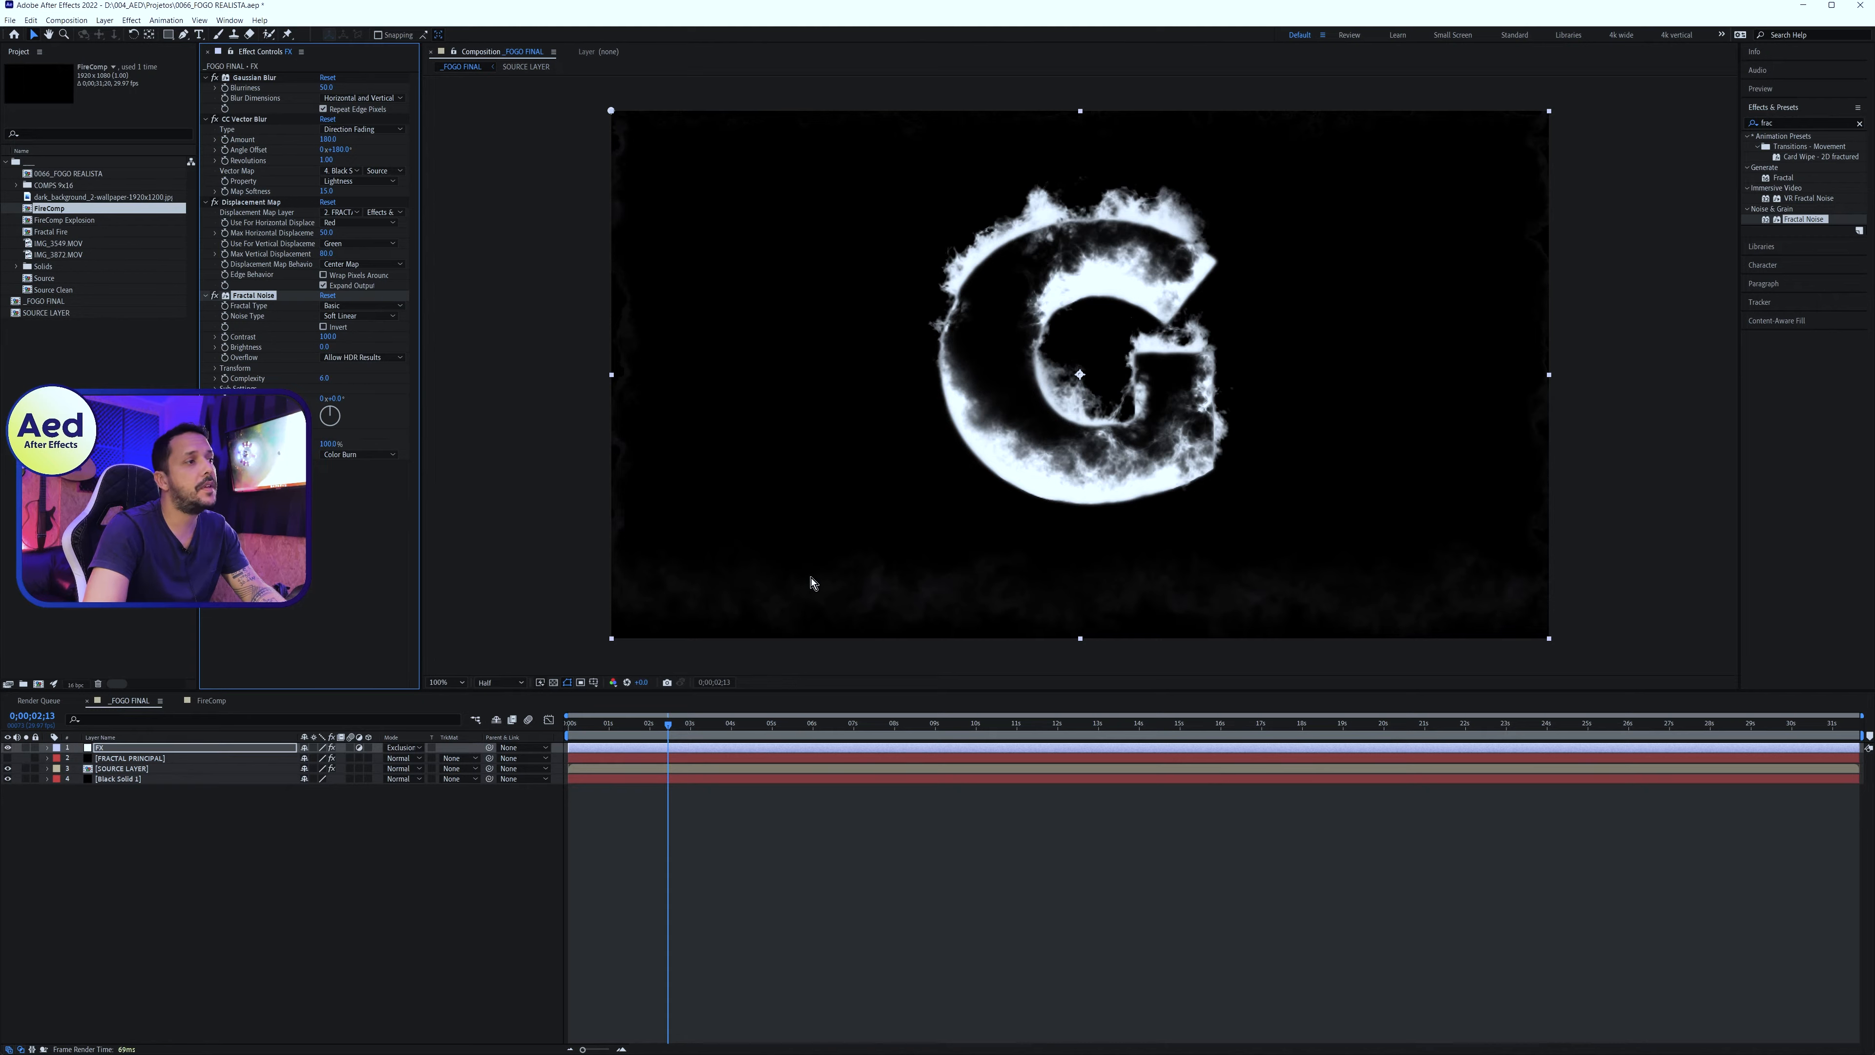
left_click(206, 296)
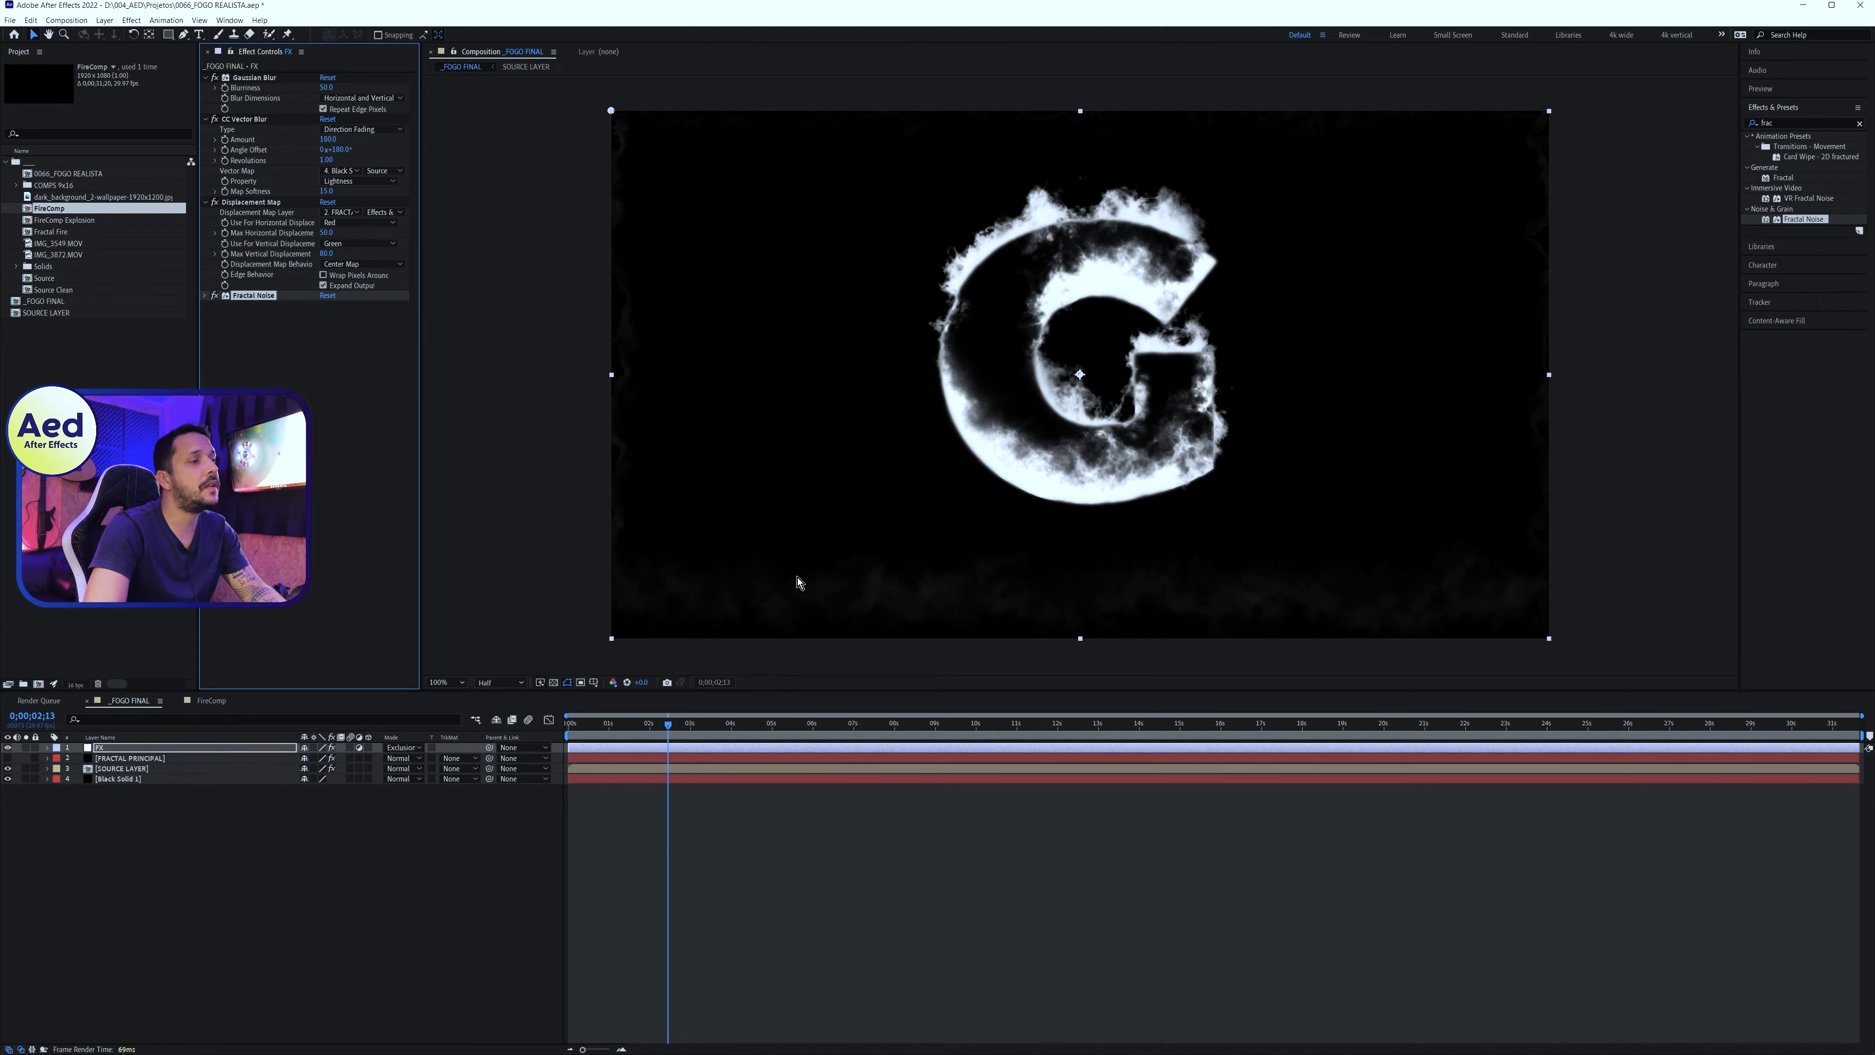
Apply the Solid Composite effect to the FX layer and place it above Fractal Noise in the effect order
left_click(270, 212)
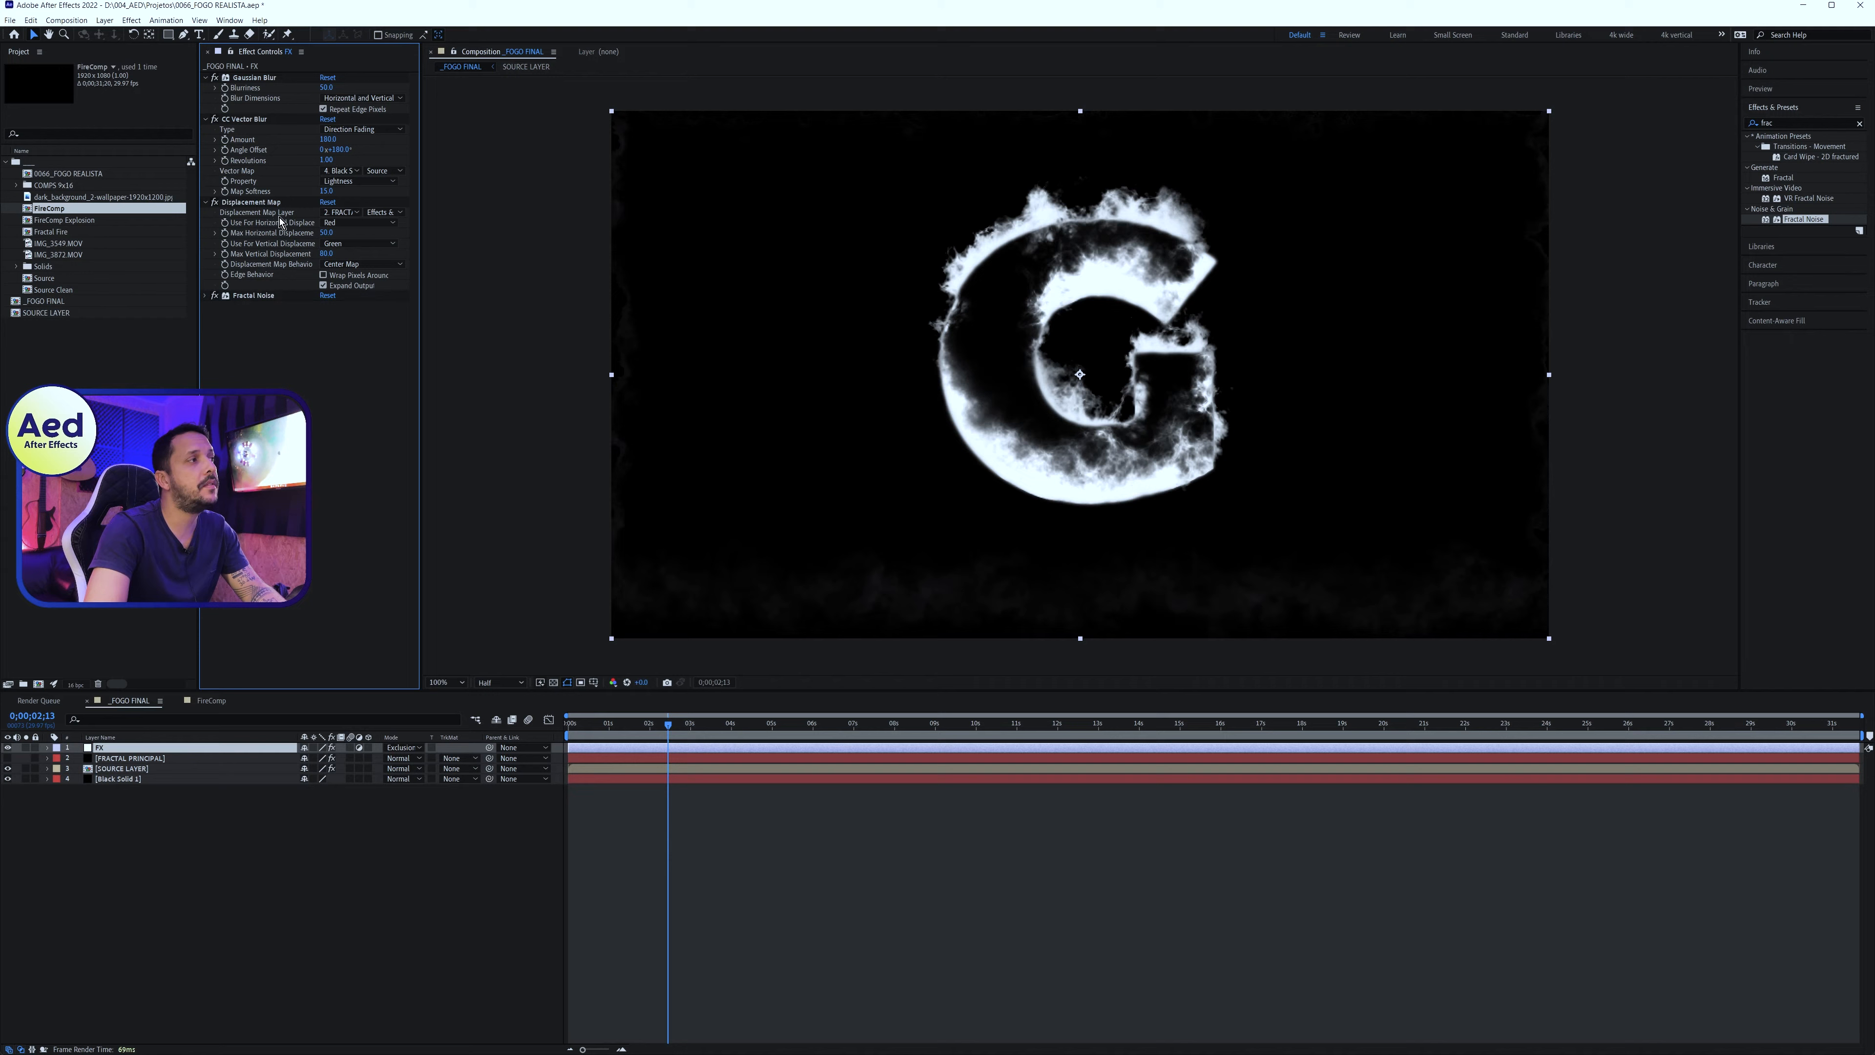
left_click(251, 121)
left_click(259, 373)
left_click(1792, 123)
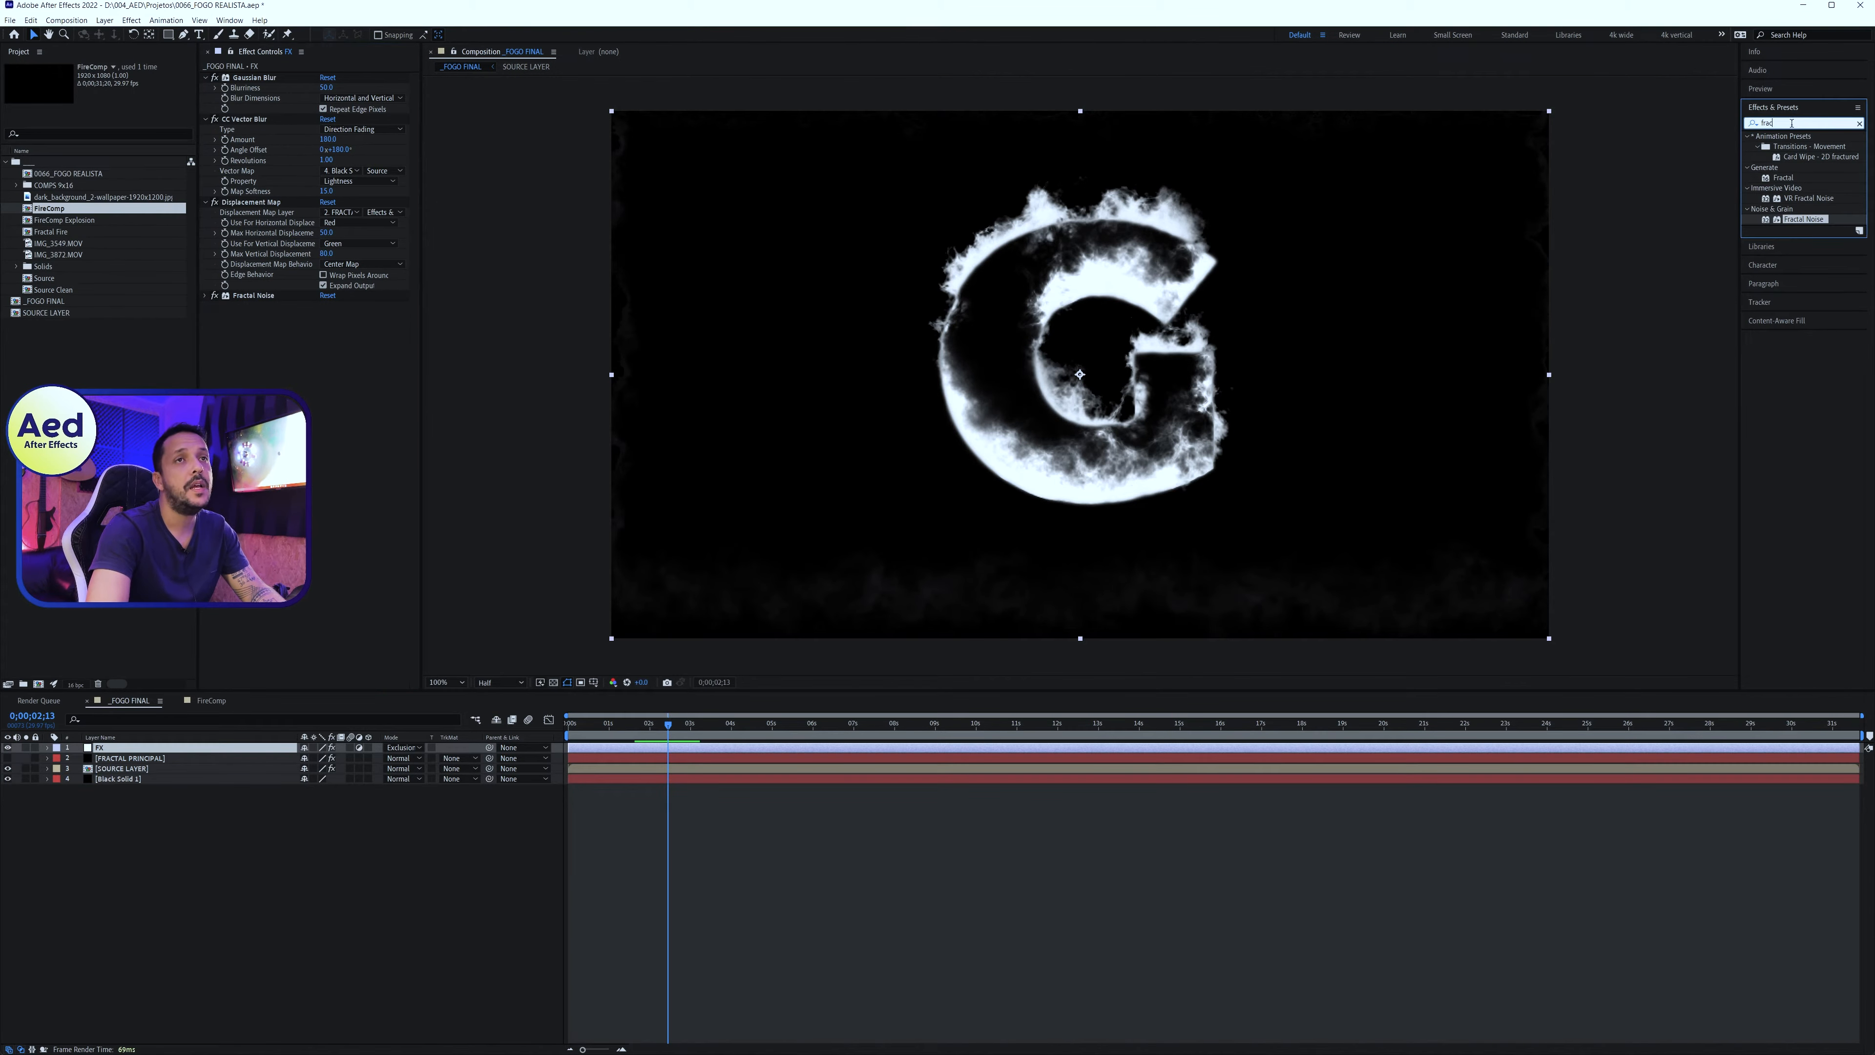
type("solid")
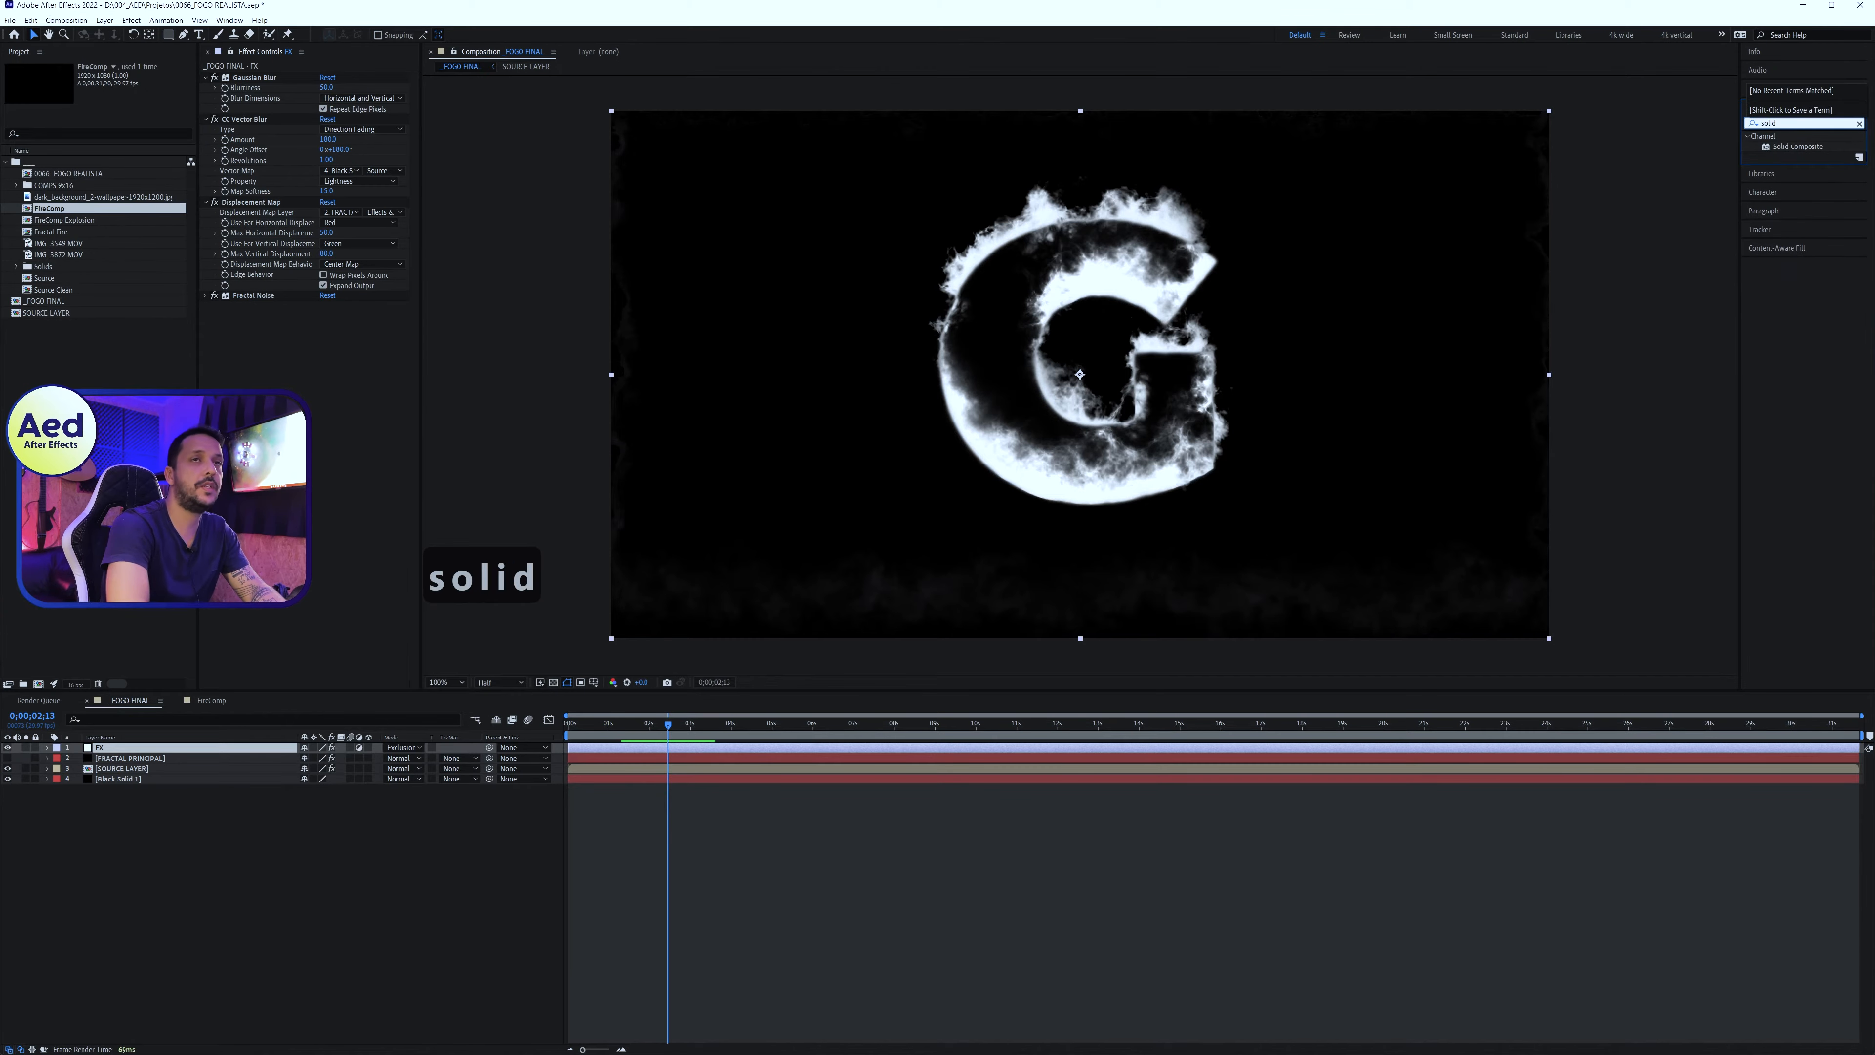
left_click_drag(1819, 152, 1332, 246)
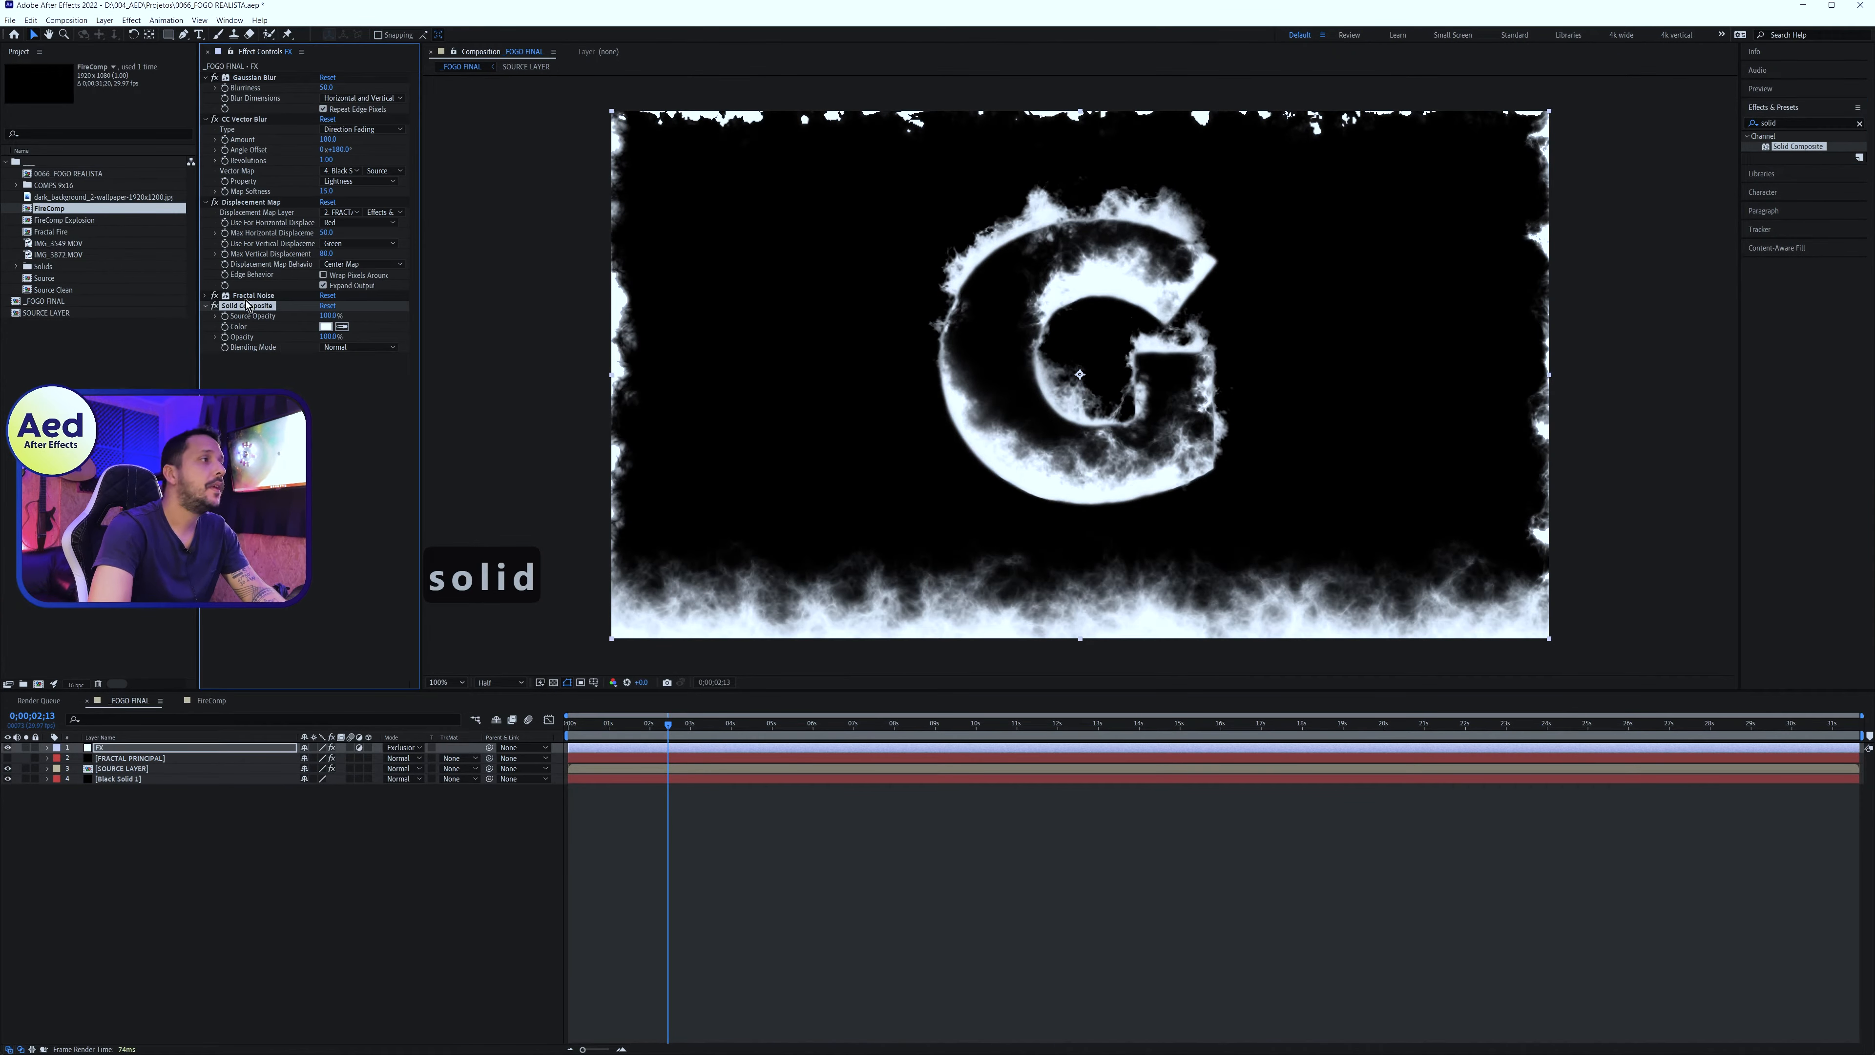
left_click_drag(246, 309, 246, 295)
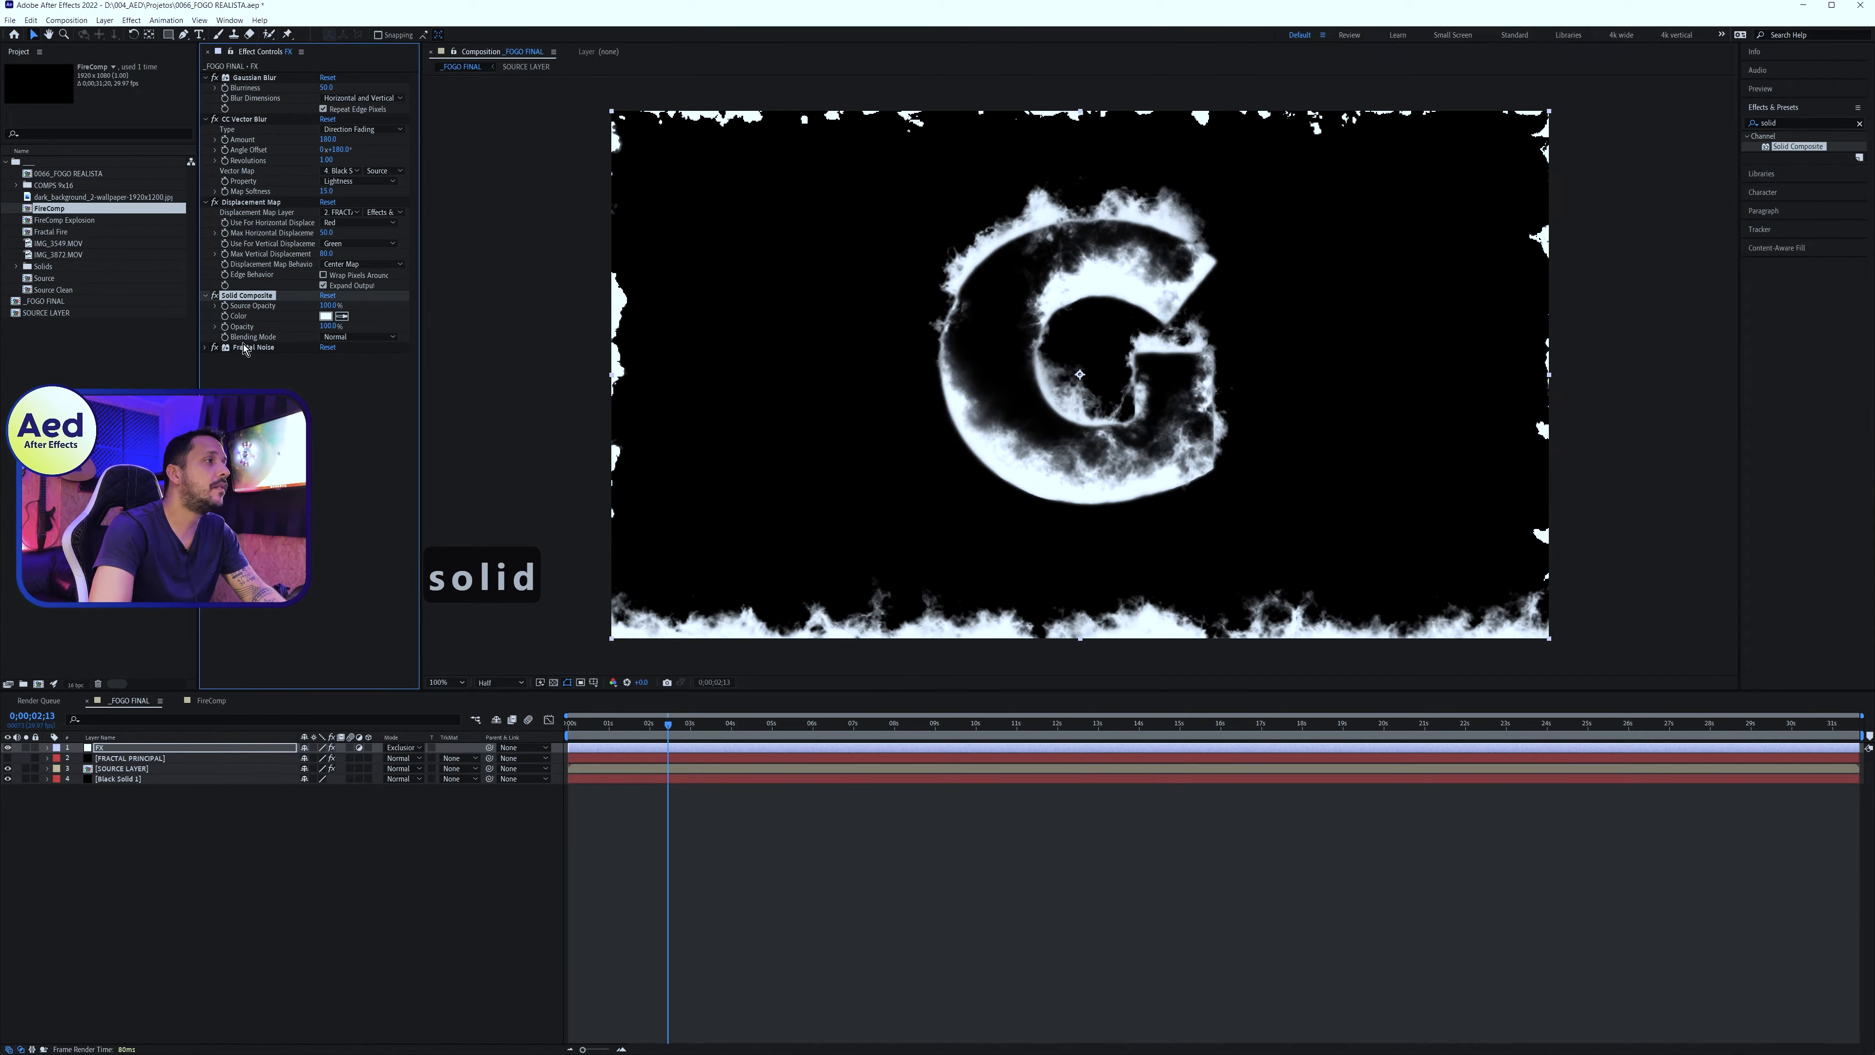
Set the Solid Composite effect's color to black (000000)
left_click(325, 316)
left_click_drag(903, 601, 824, 630)
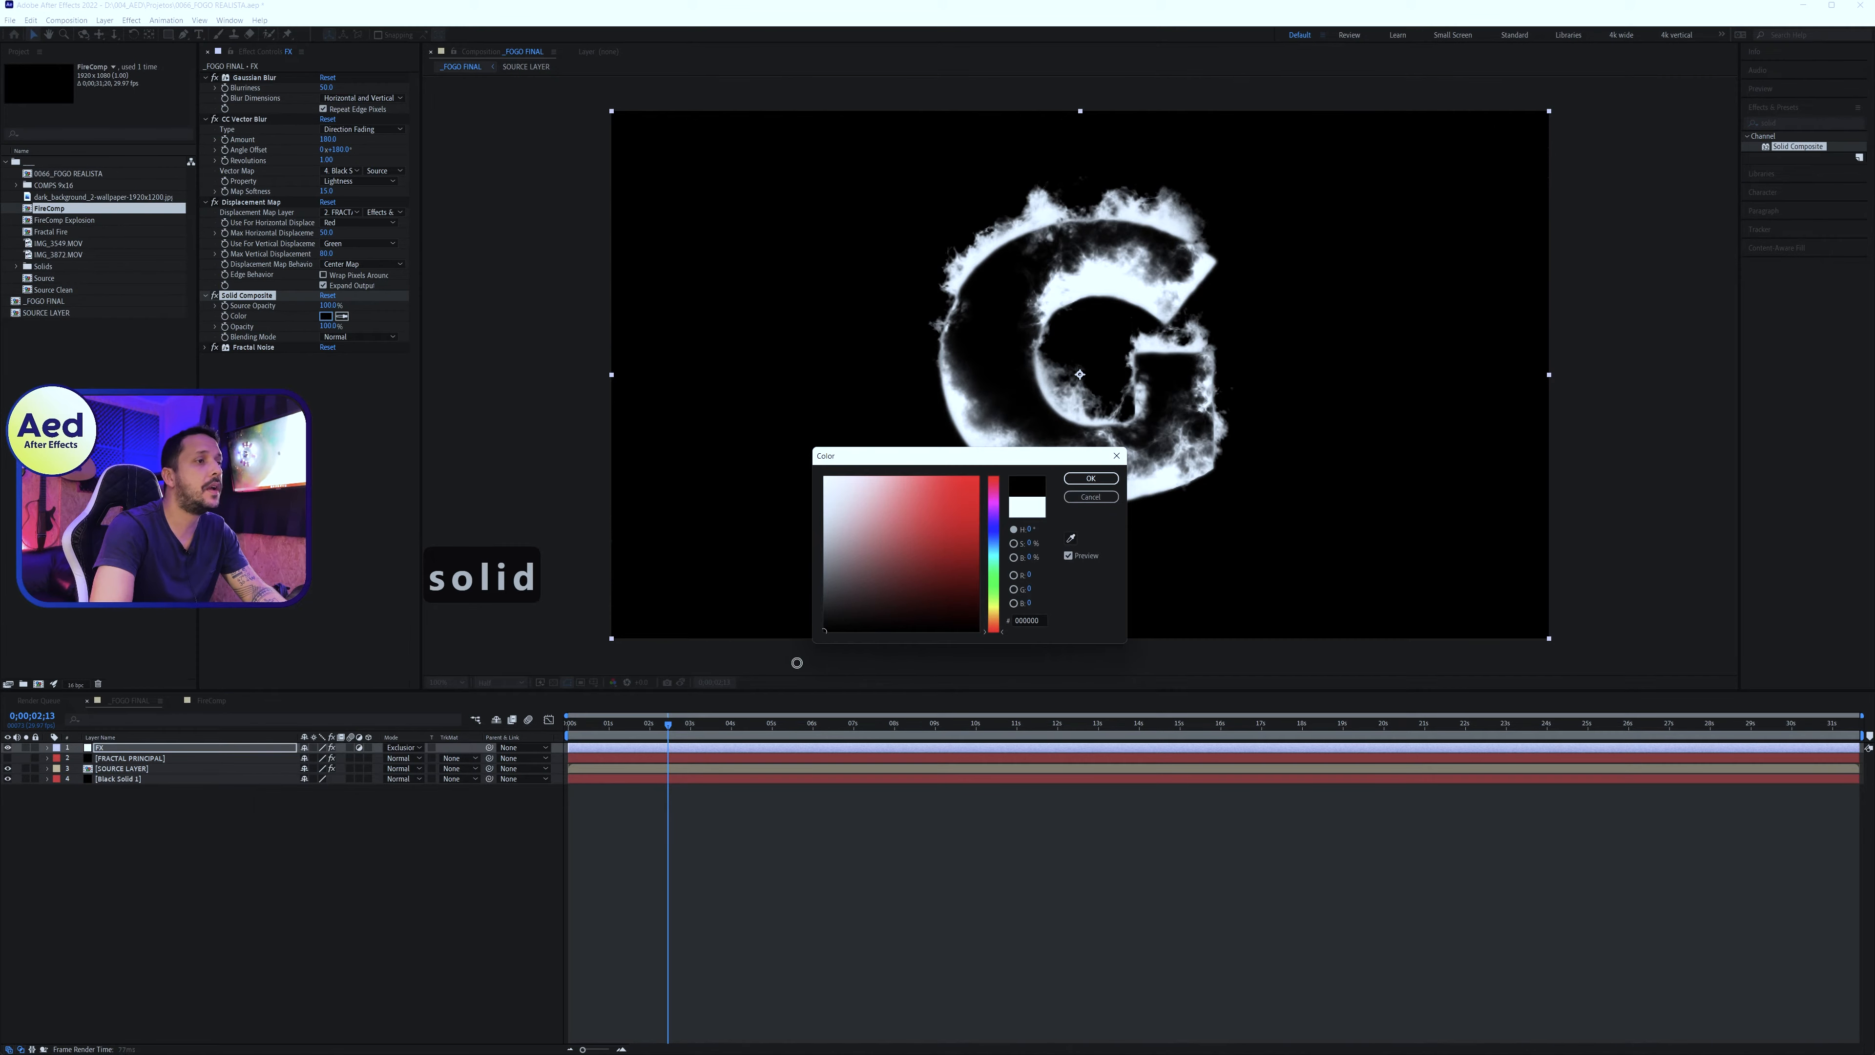
left_click(1091, 478)
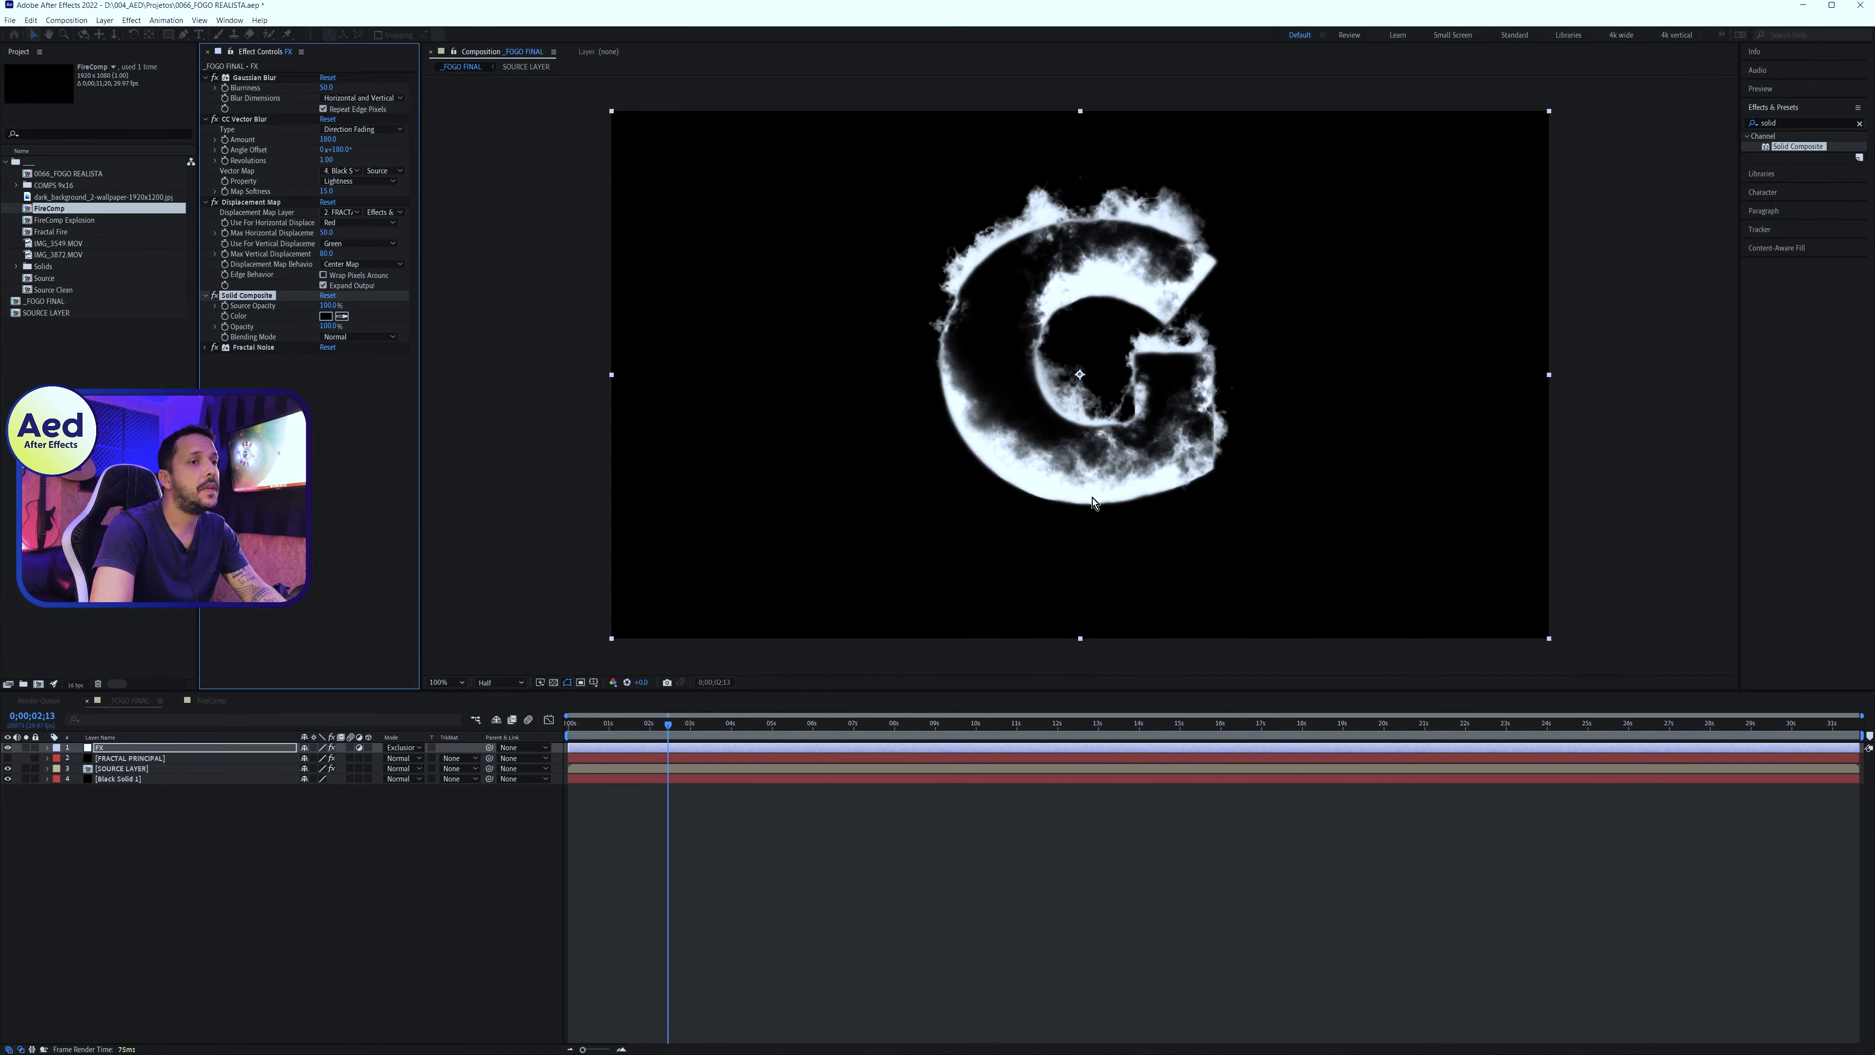
Add the expression time*100 to the Evolution property of the FX layer's Fractal Noise
left_click(247, 348)
left_click(205, 347)
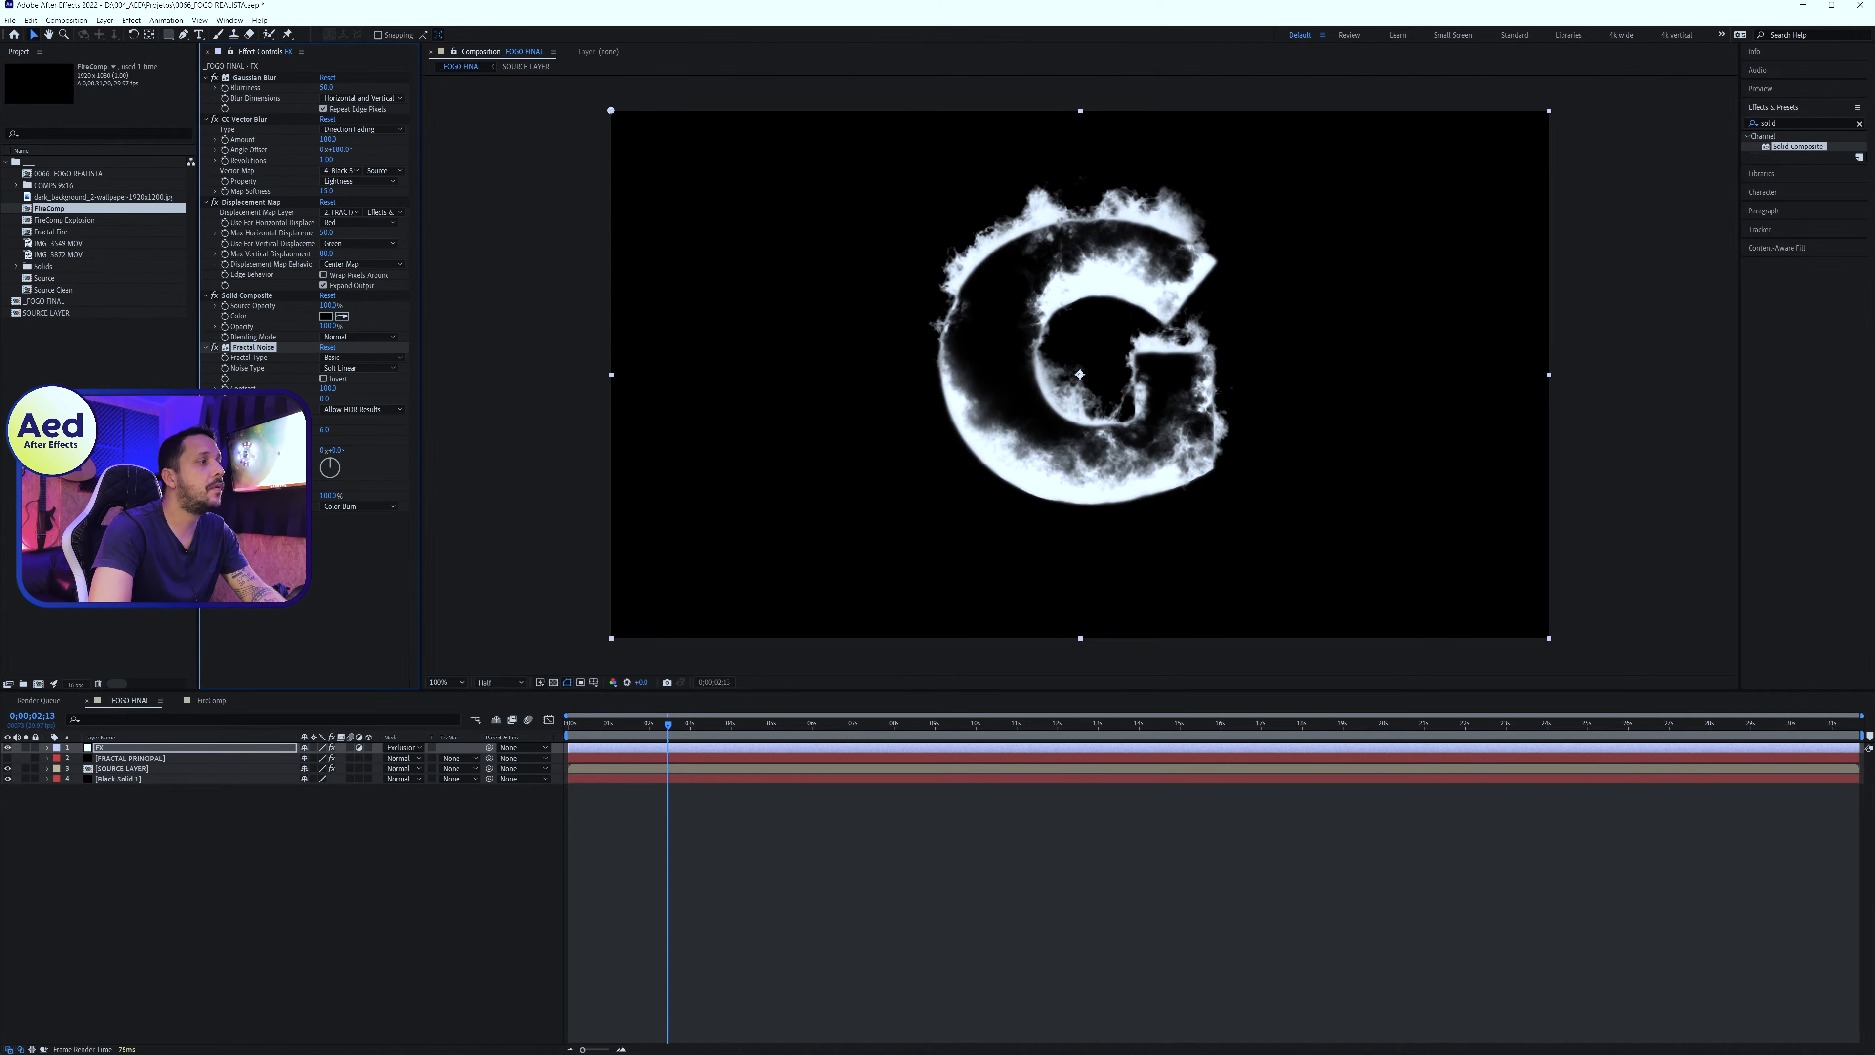
left_click(224, 450, "alt")
type("ti")
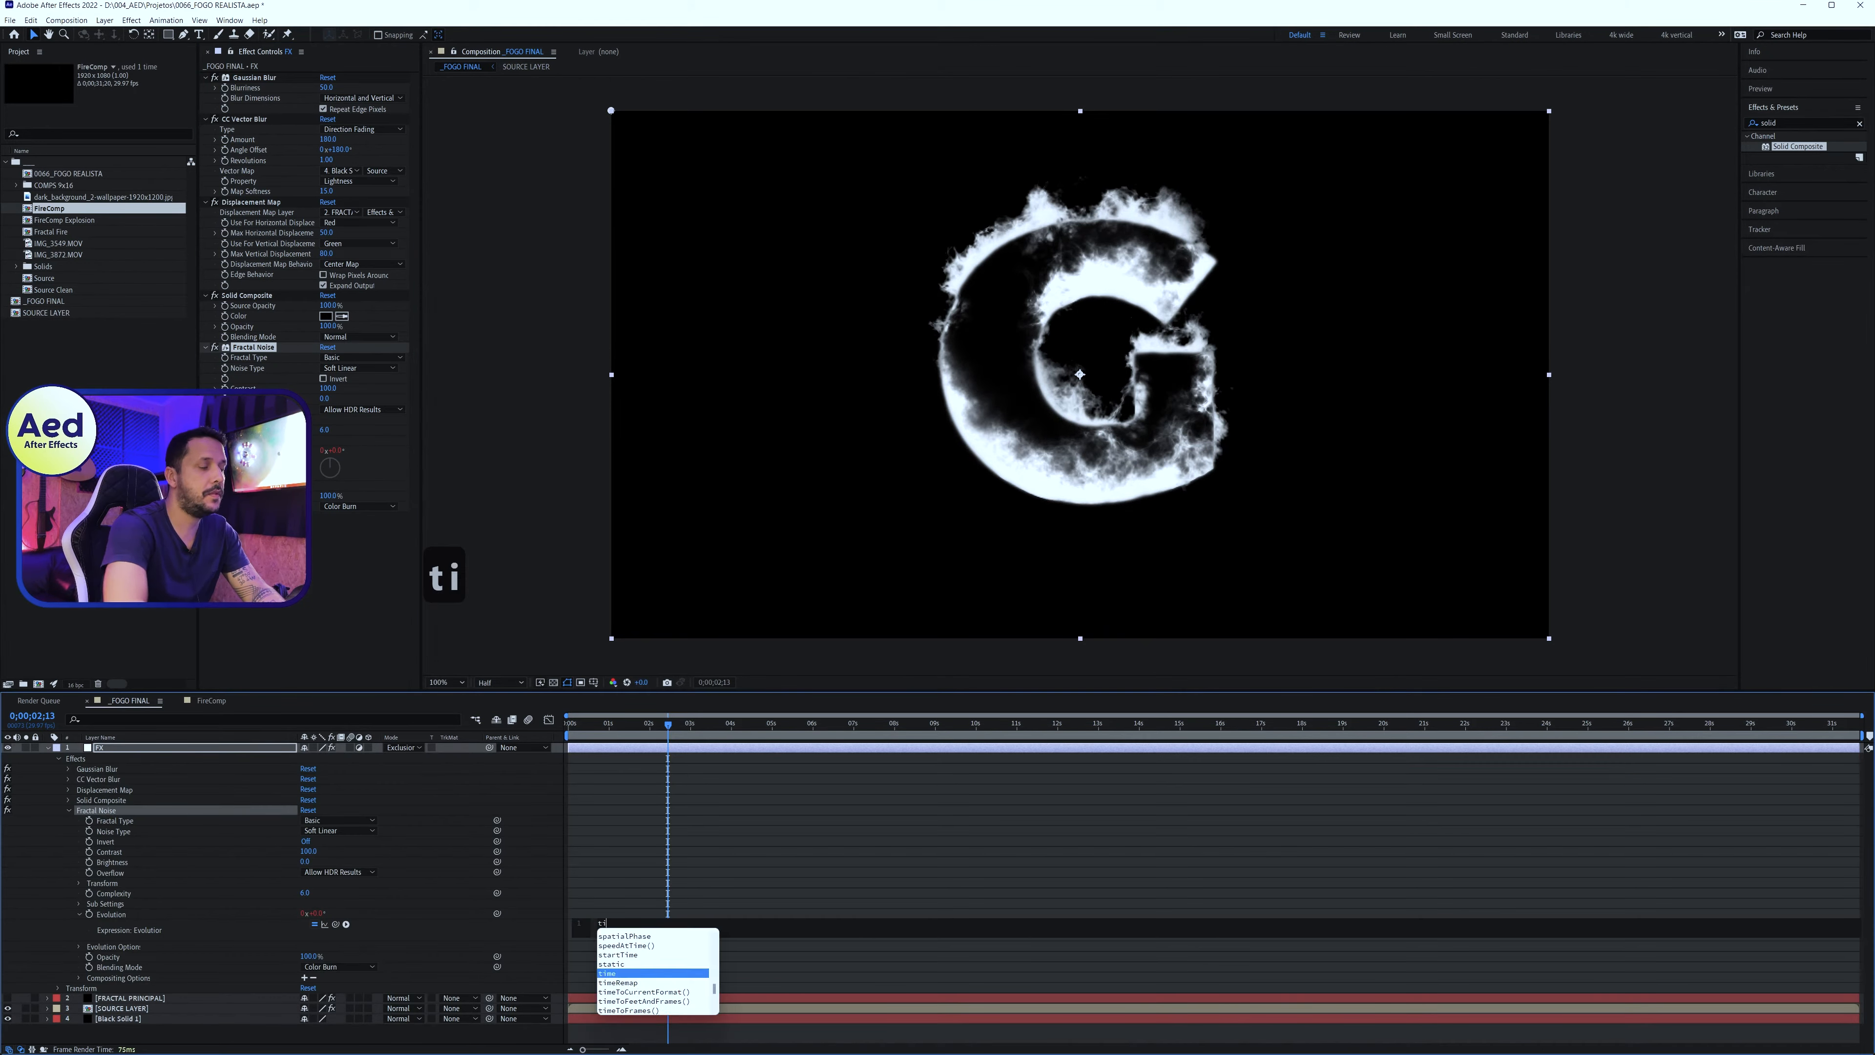
type("me*100")
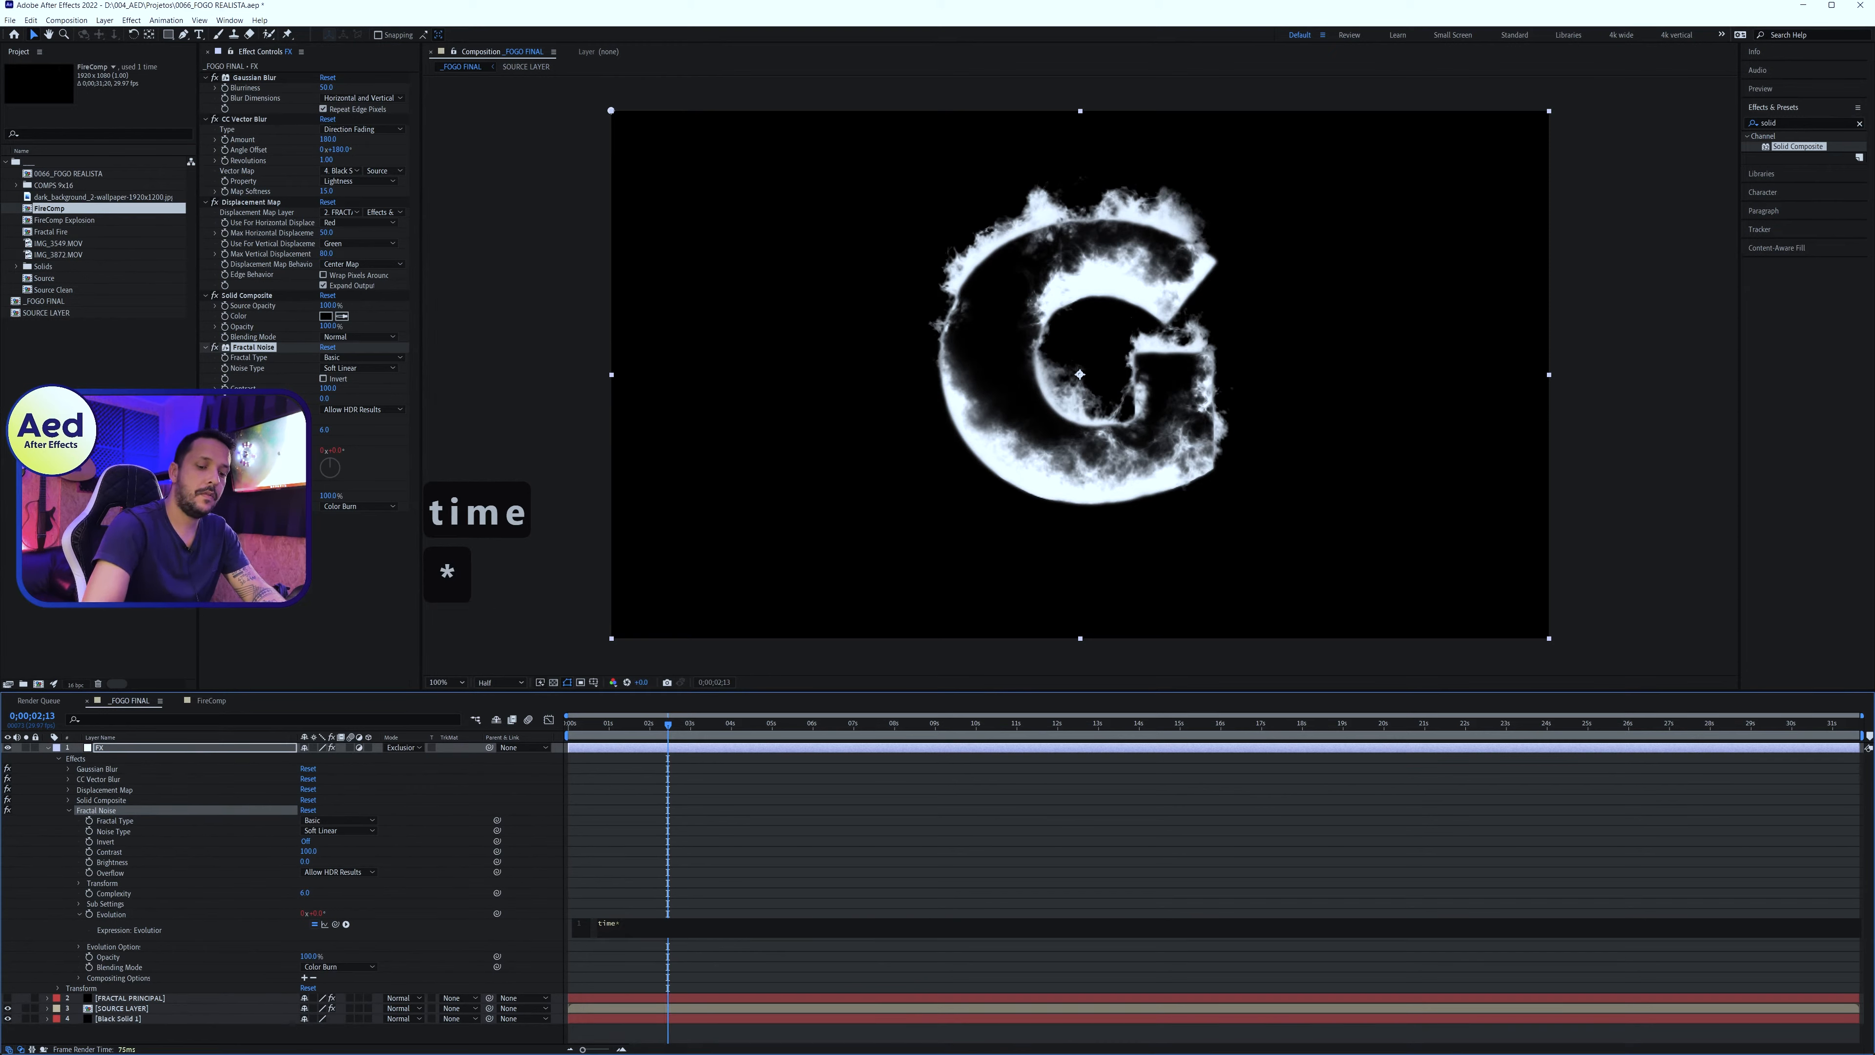
key("Return")
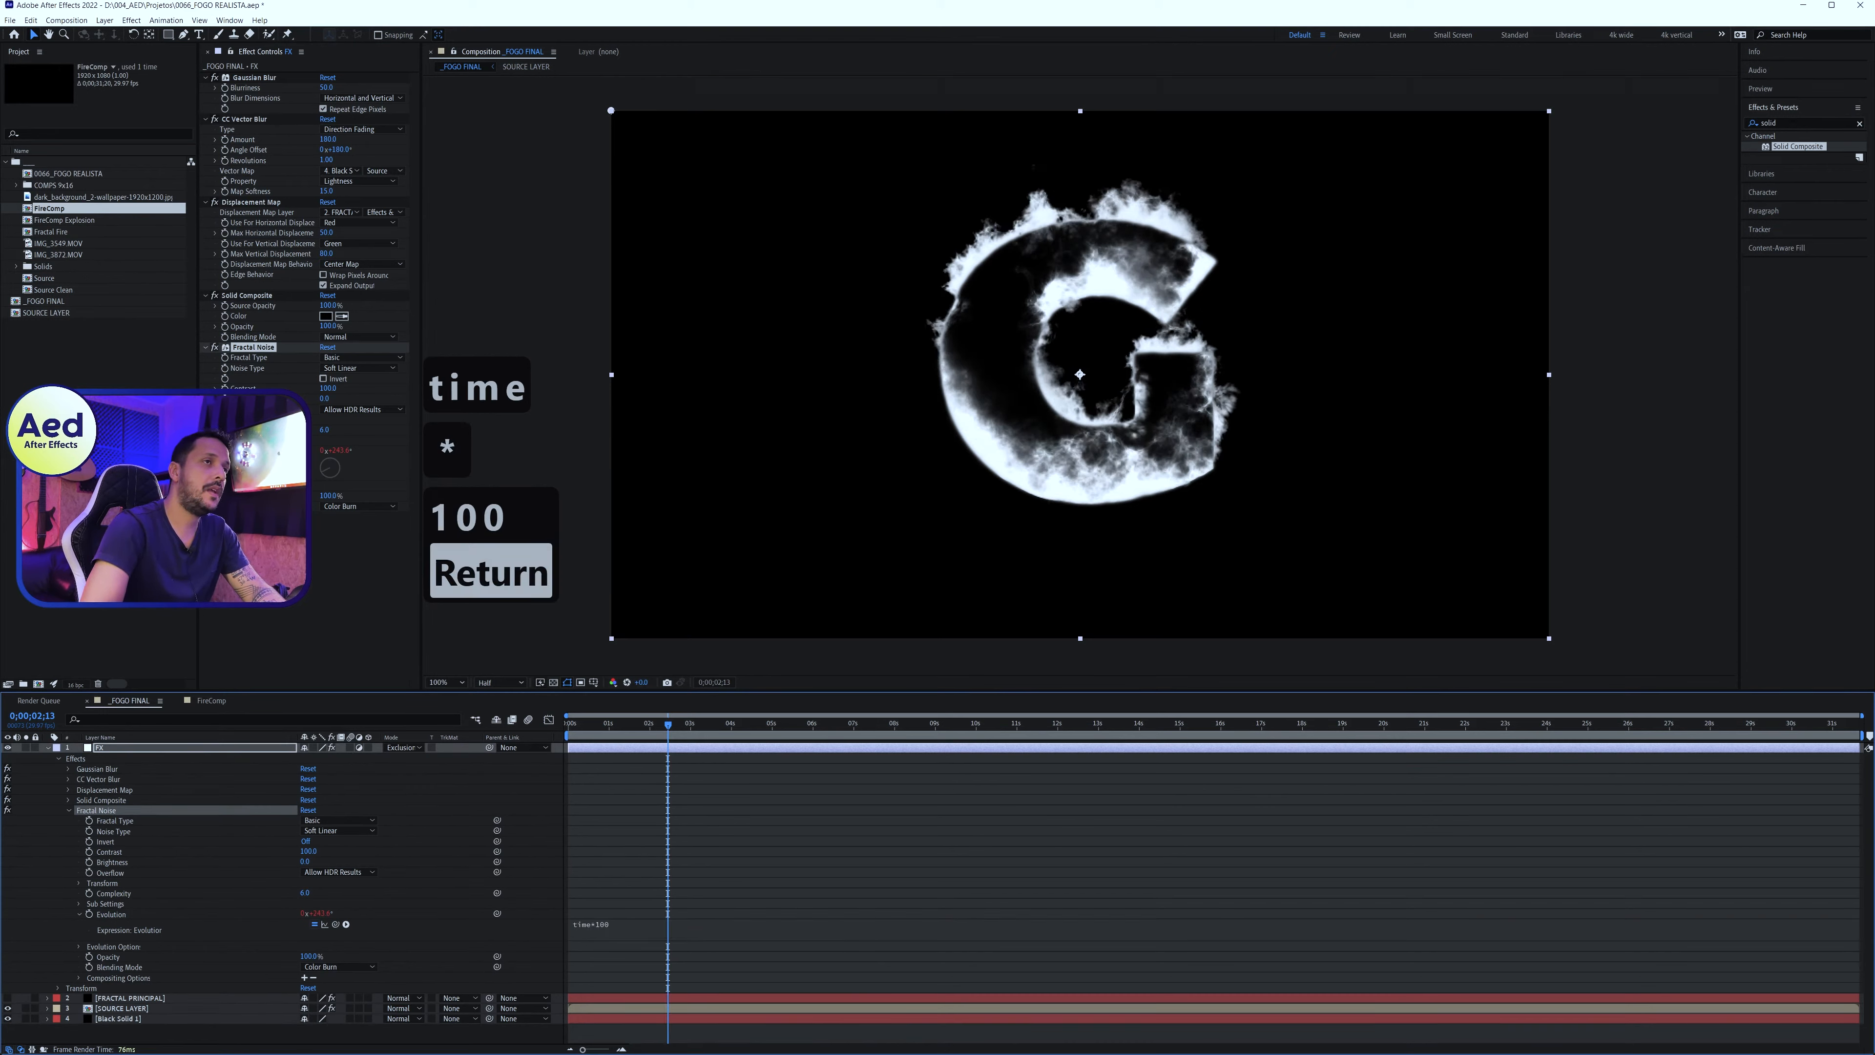
Try a Brightness of 80 on the FX layer's Fractal Noise and reduce it from there
left_click(316, 479)
left_click(222, 713)
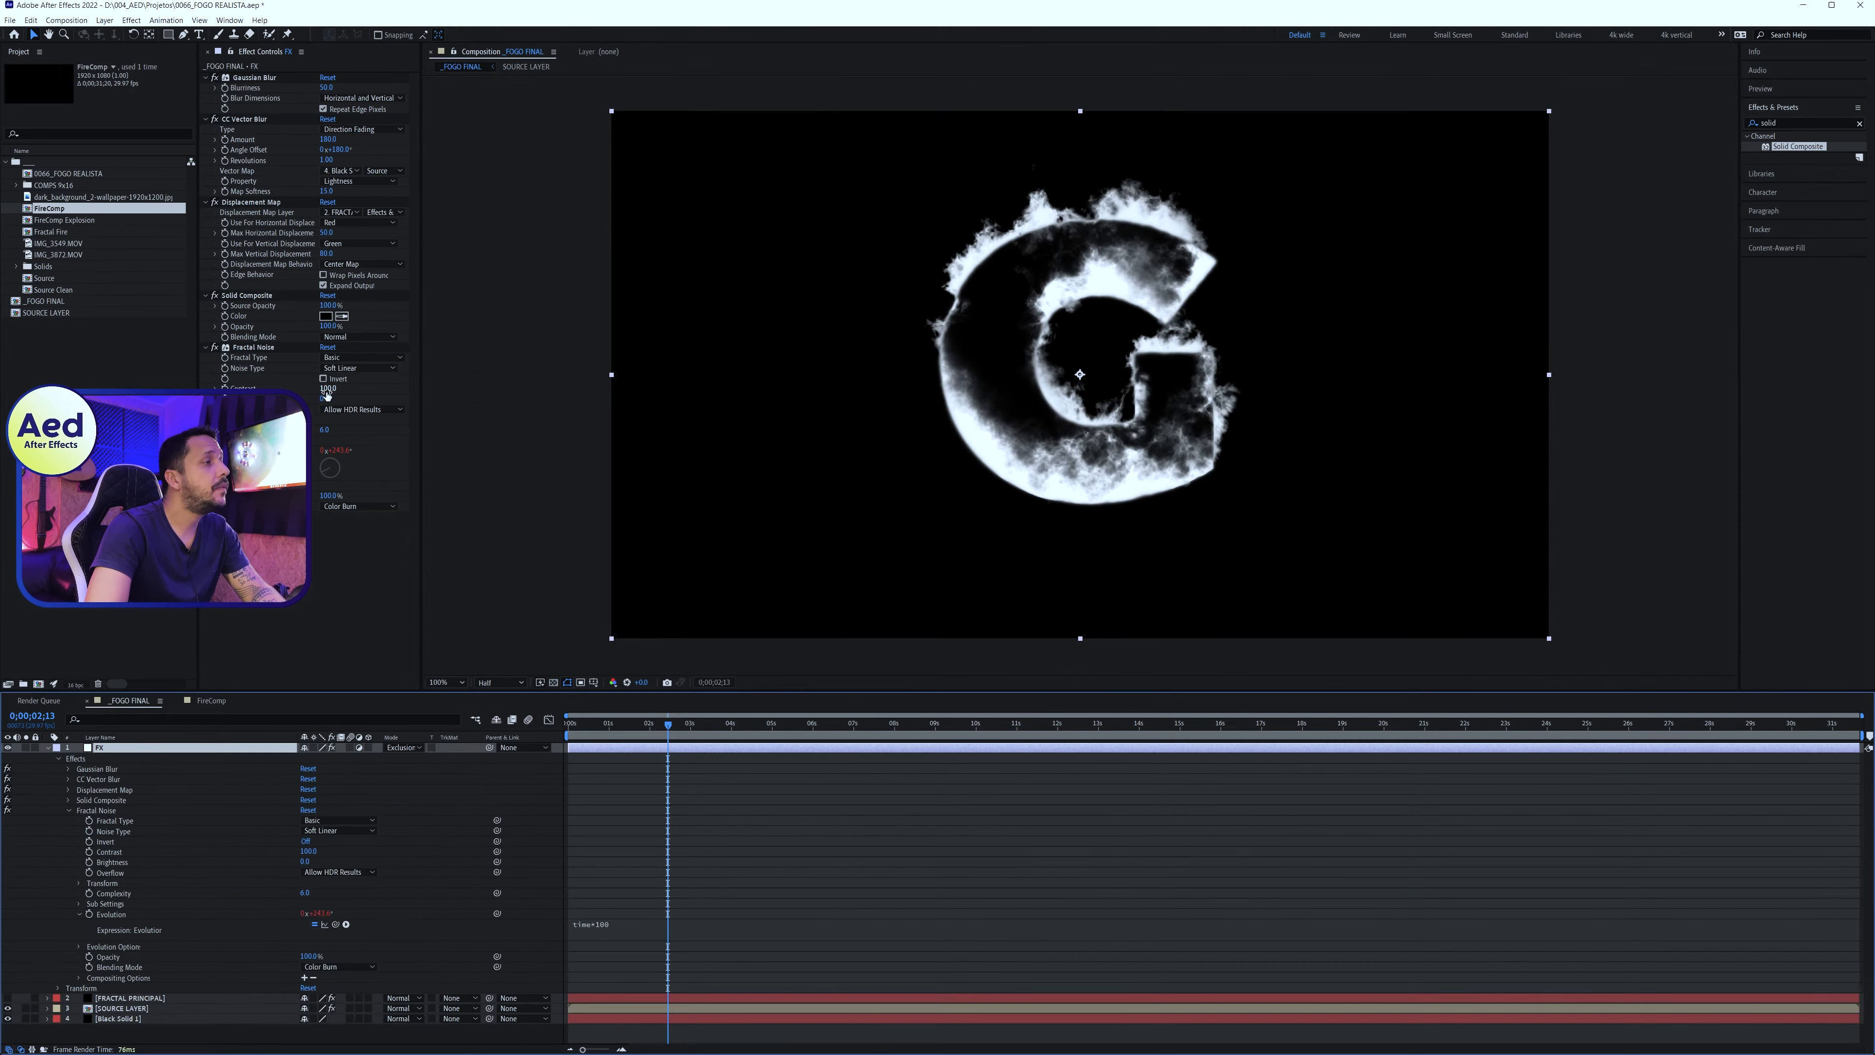
left_click(325, 396)
type("80")
key("Return")
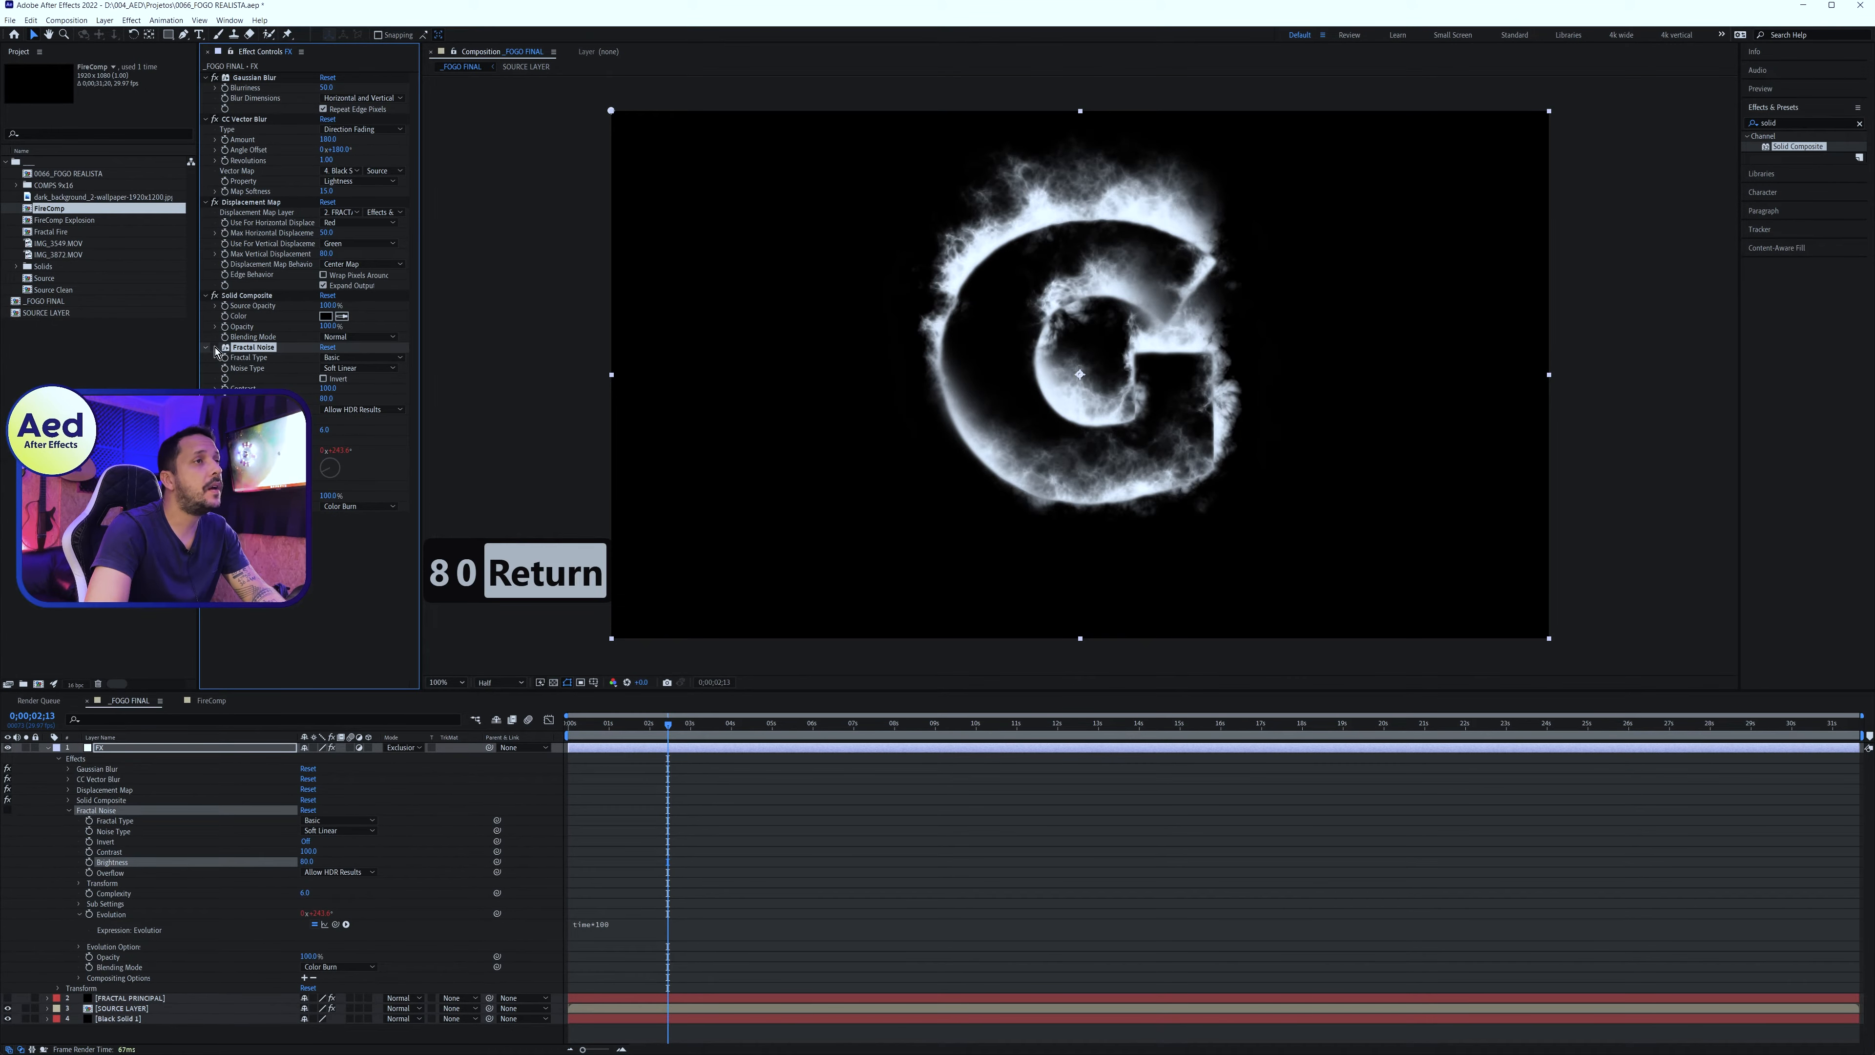
left_click_drag(328, 399, 313, 405)
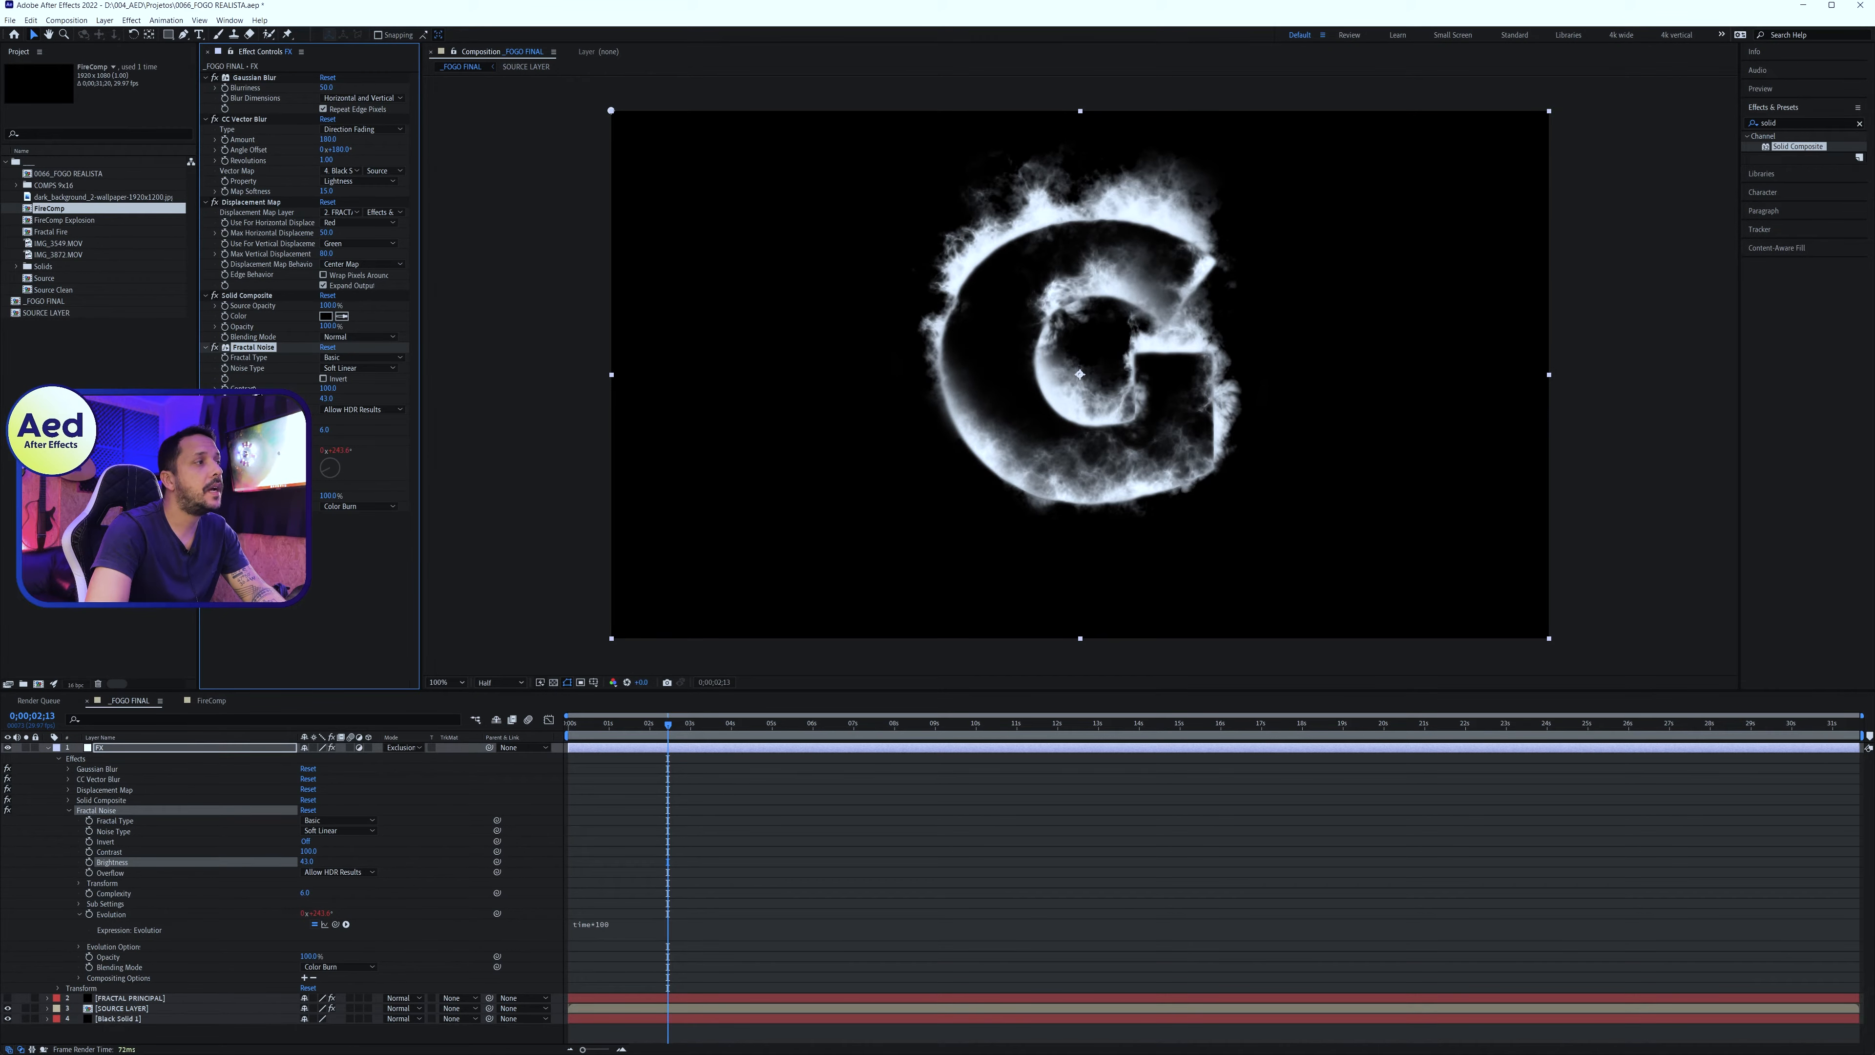
Set the Fractal Noise effect's Brightness to 50 and check the result on other frames
left_click(326, 399)
type("50")
key("Return")
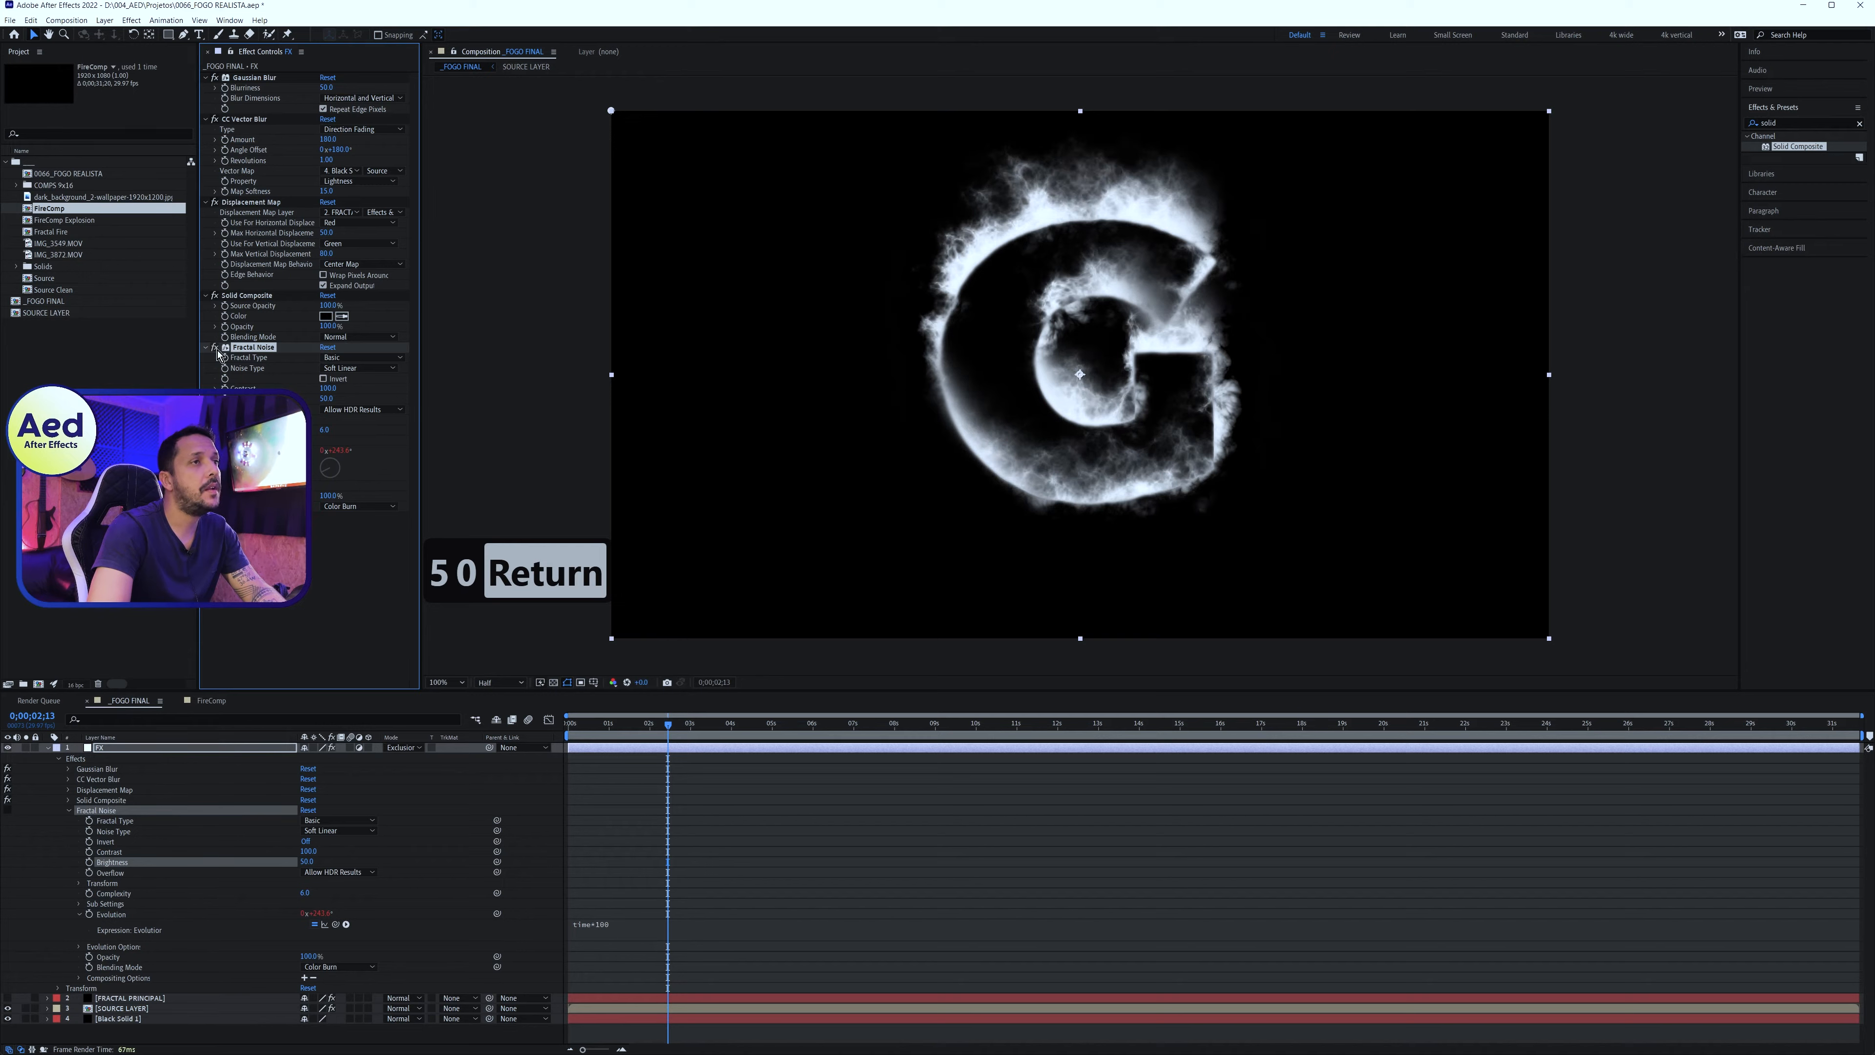
left_click_drag(638, 725, 683, 761)
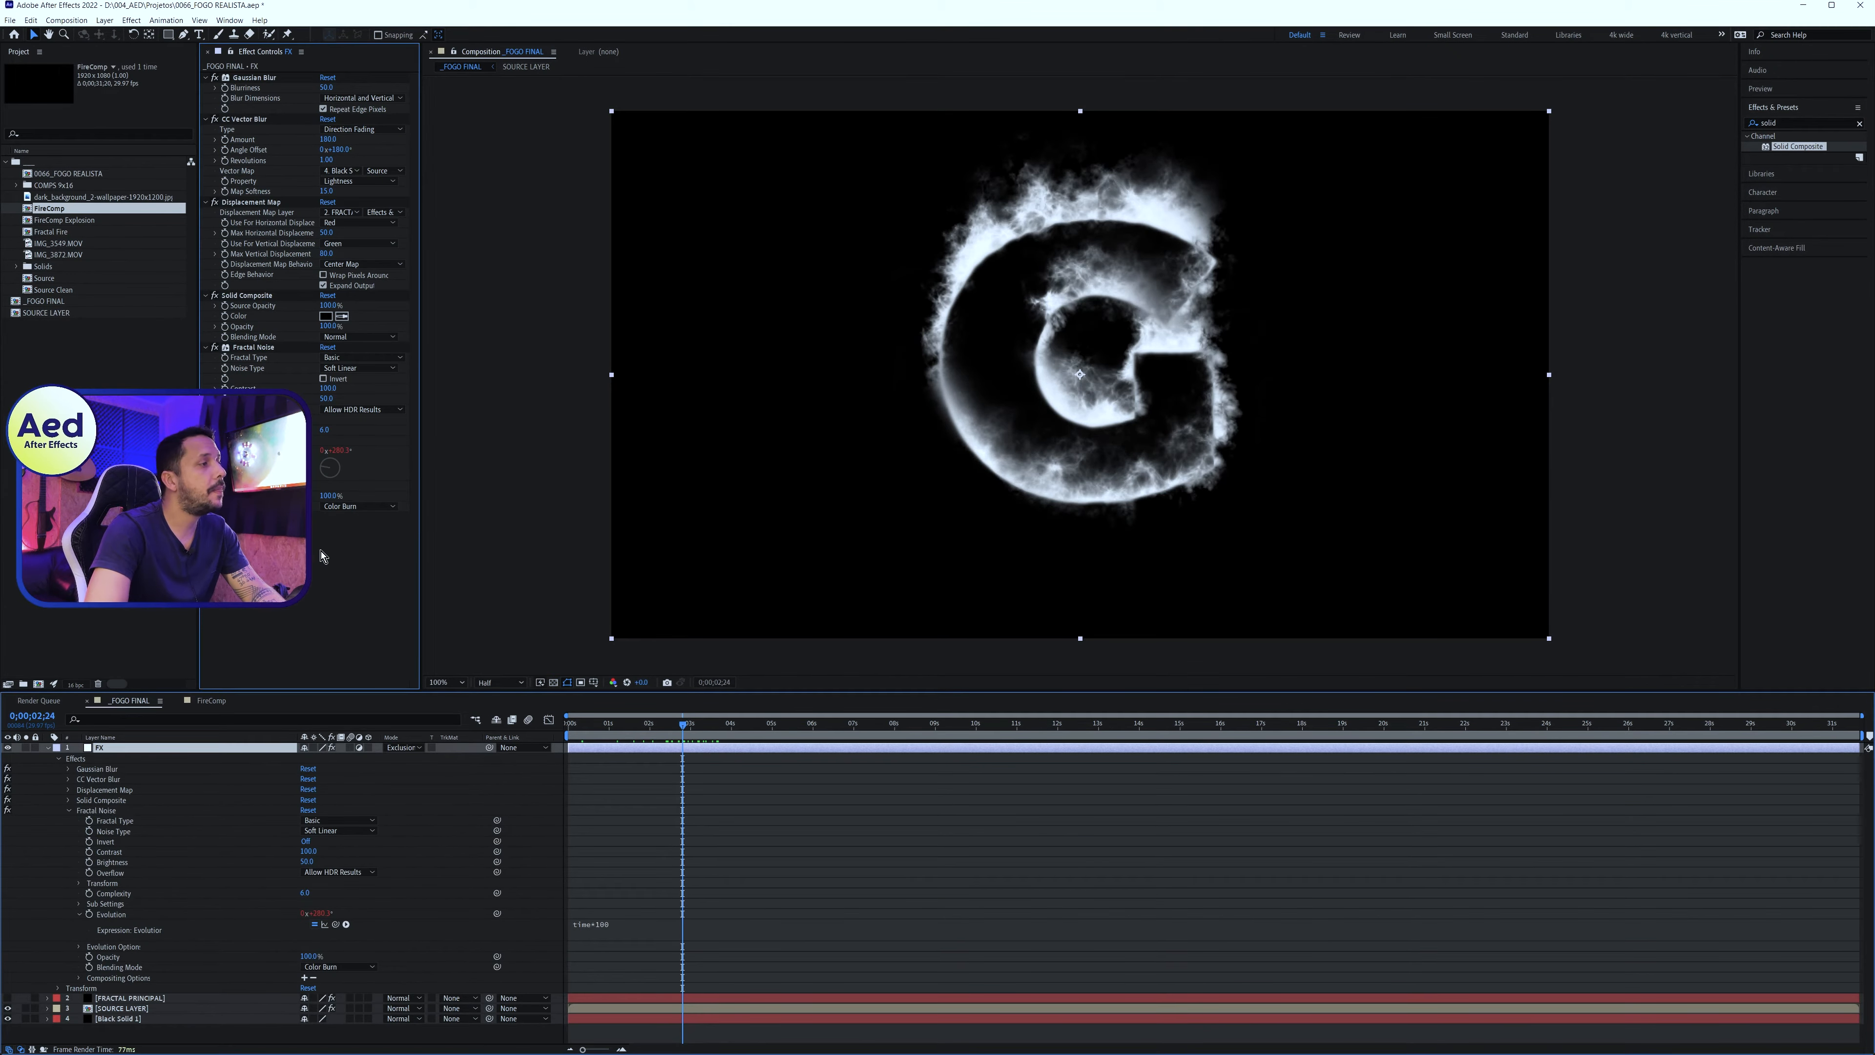
Apply a Turbulent Displace effect to the FX layer and preview the animation
double_click(1809, 123)
type("displa")
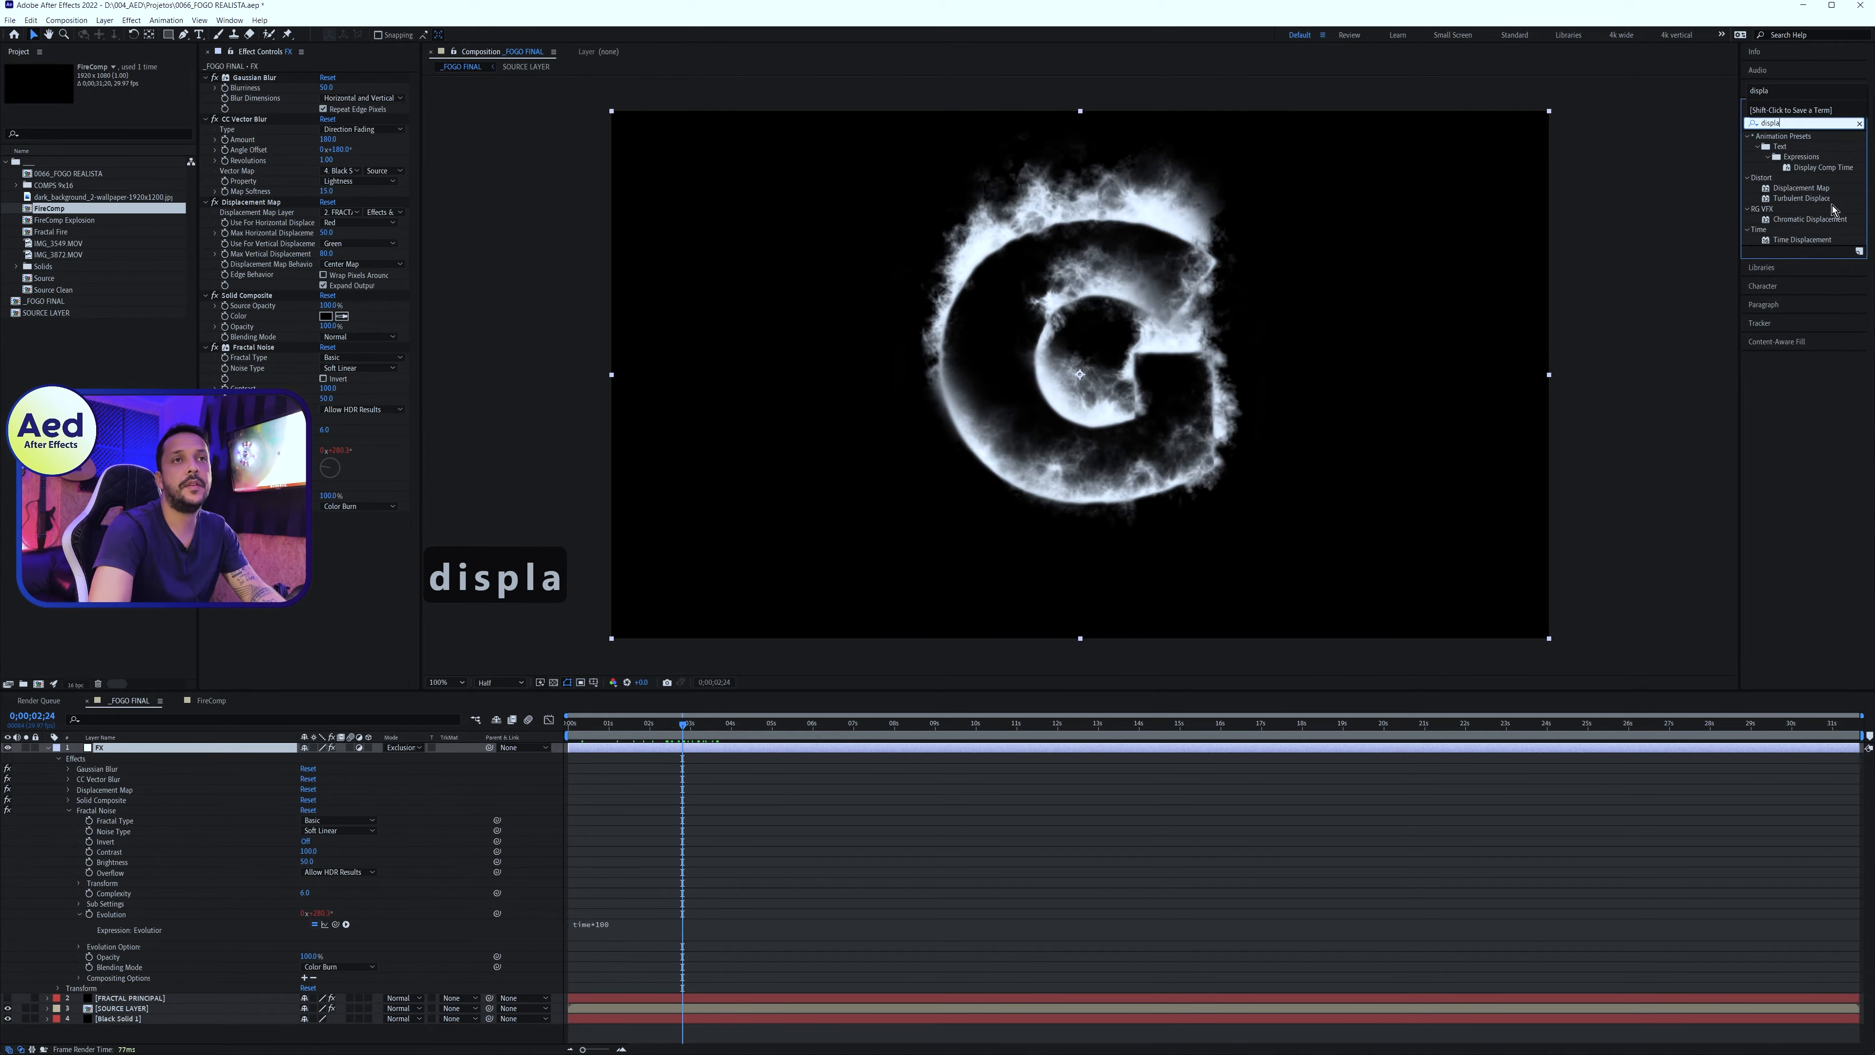
left_click_drag(1797, 203, 477, 464)
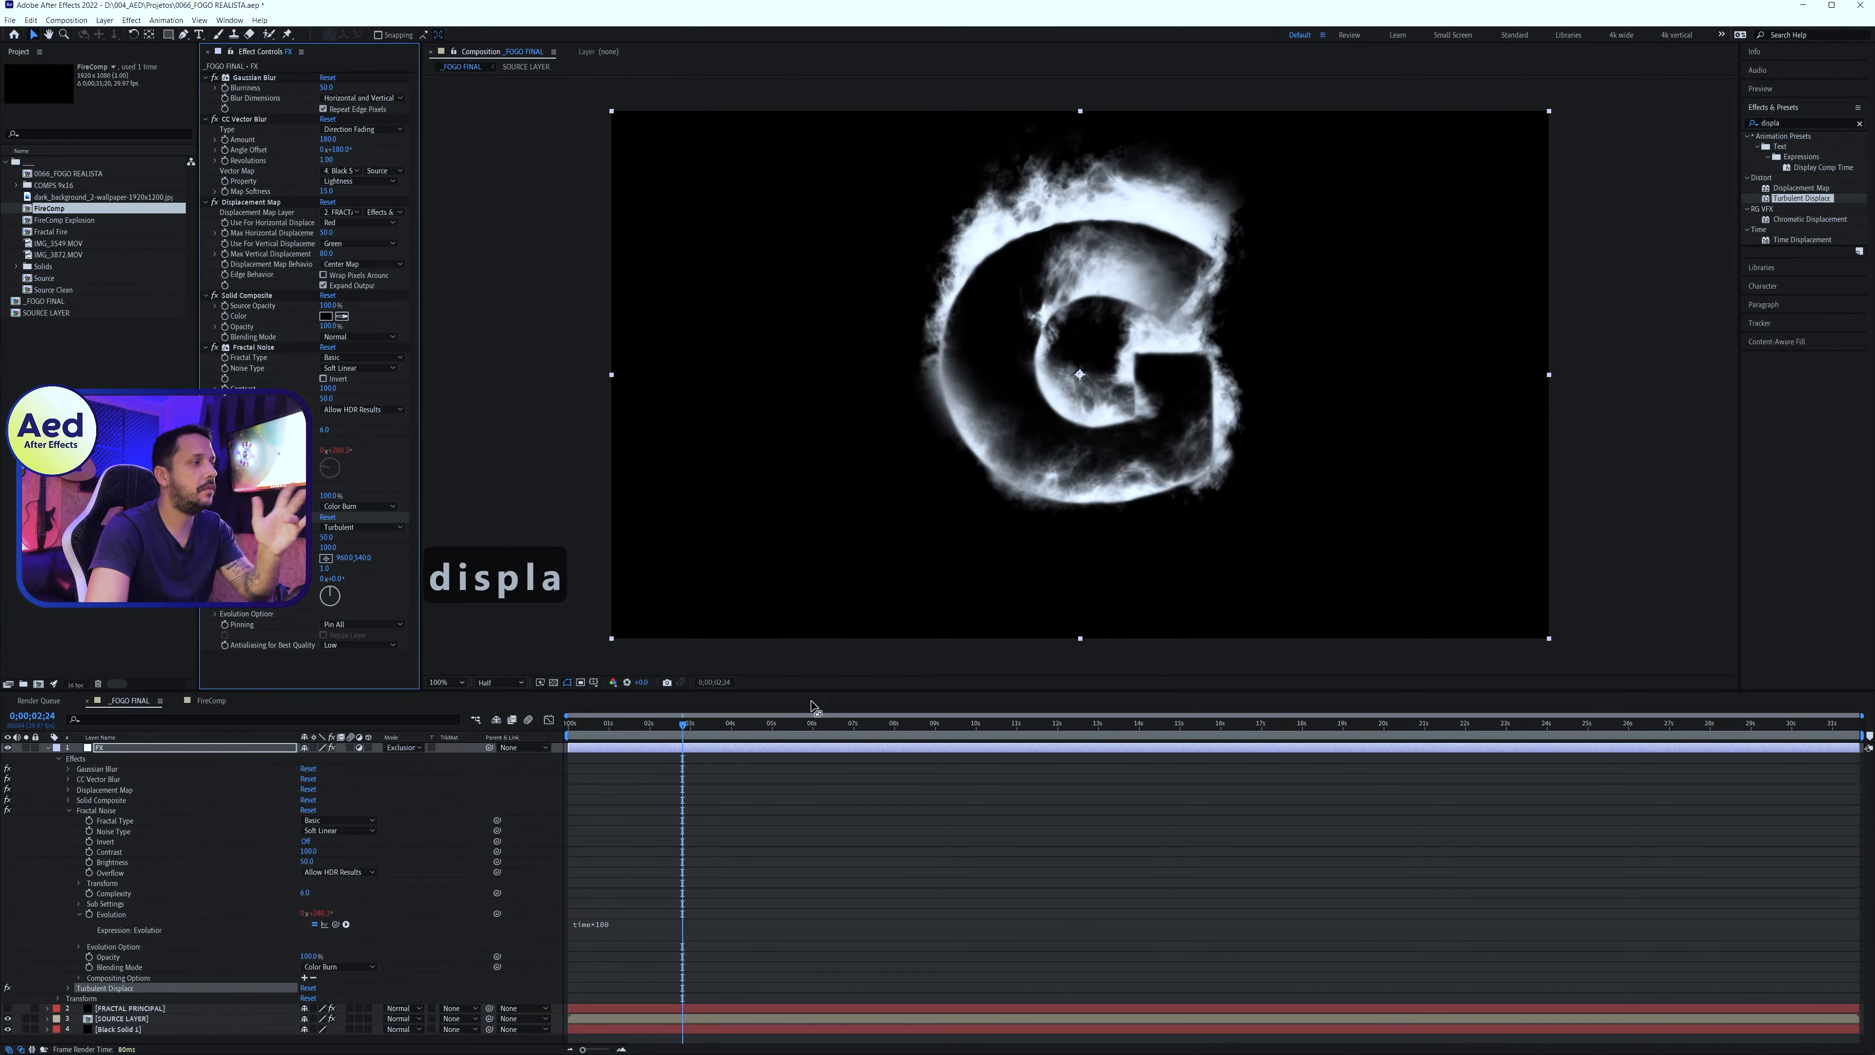
left_click_drag(604, 728, 668, 728)
key("space")
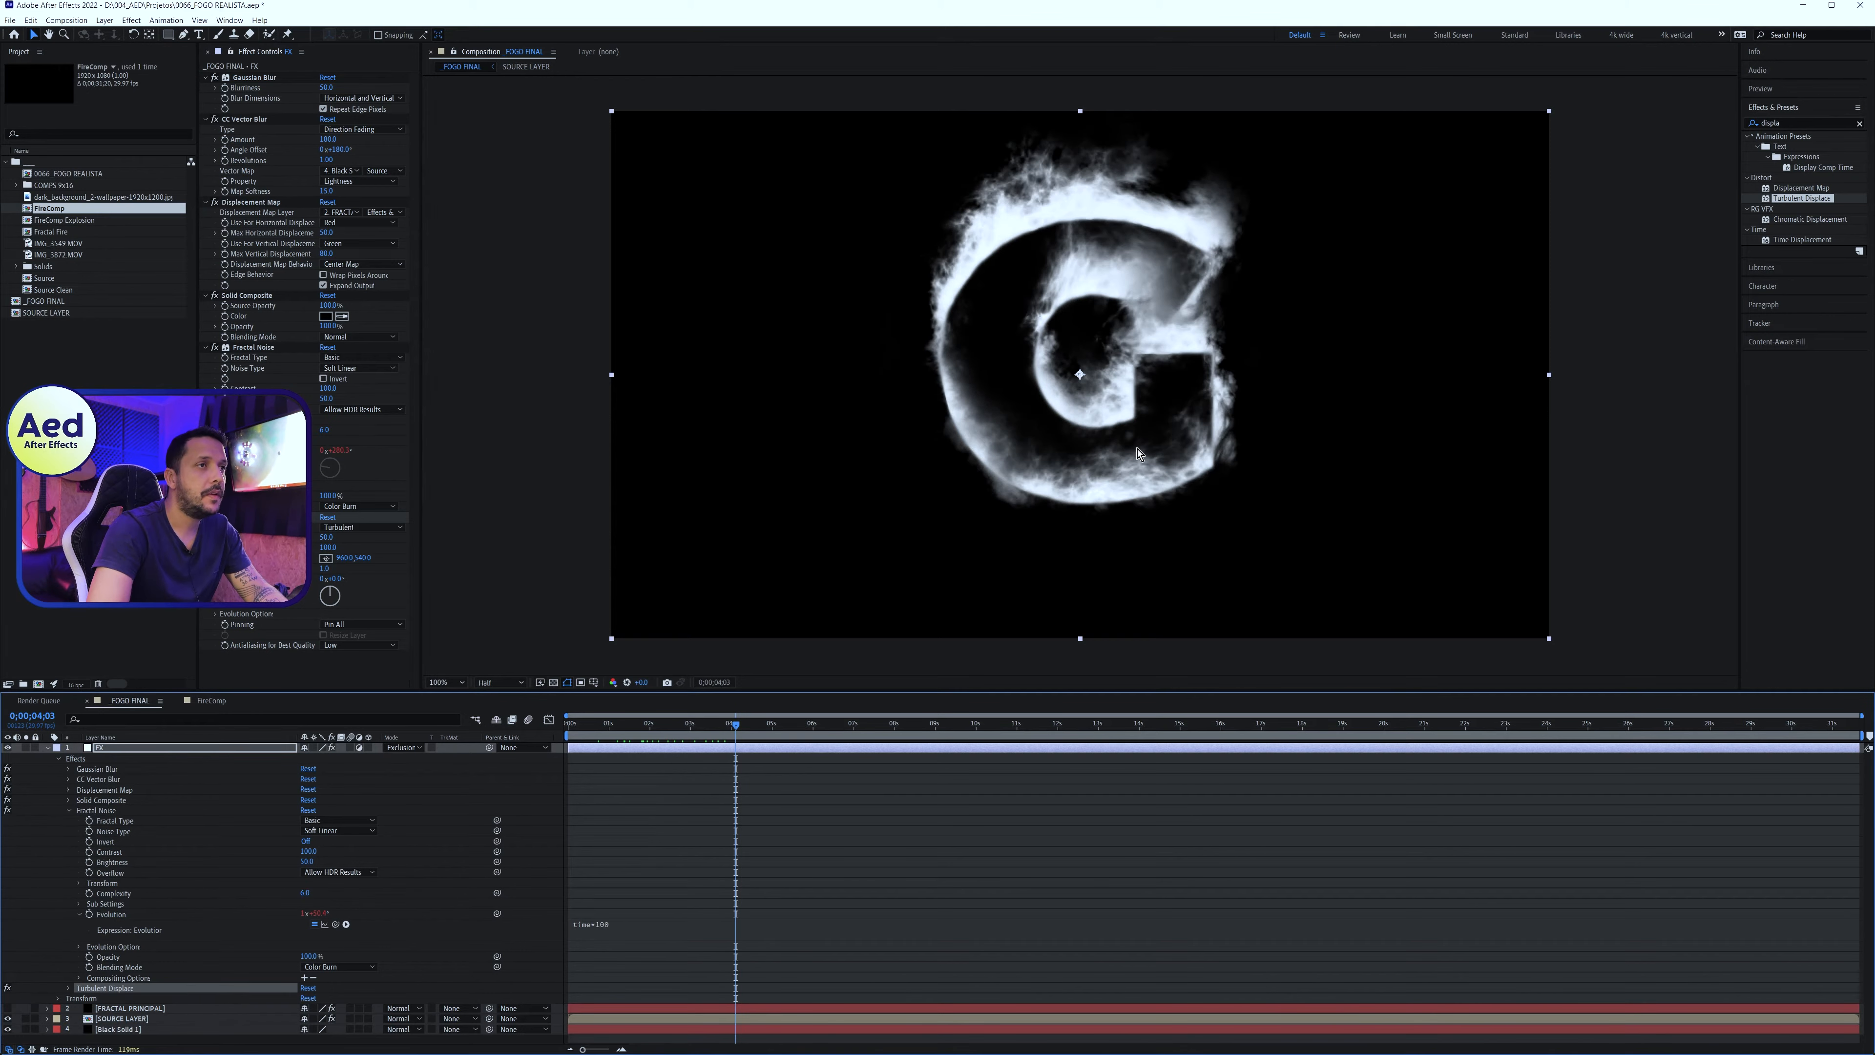
Set the FX layer's Turbulent Displace to the Twist Smoother displacement type with a Size of 30
left_click(358, 526)
left_click(398, 610)
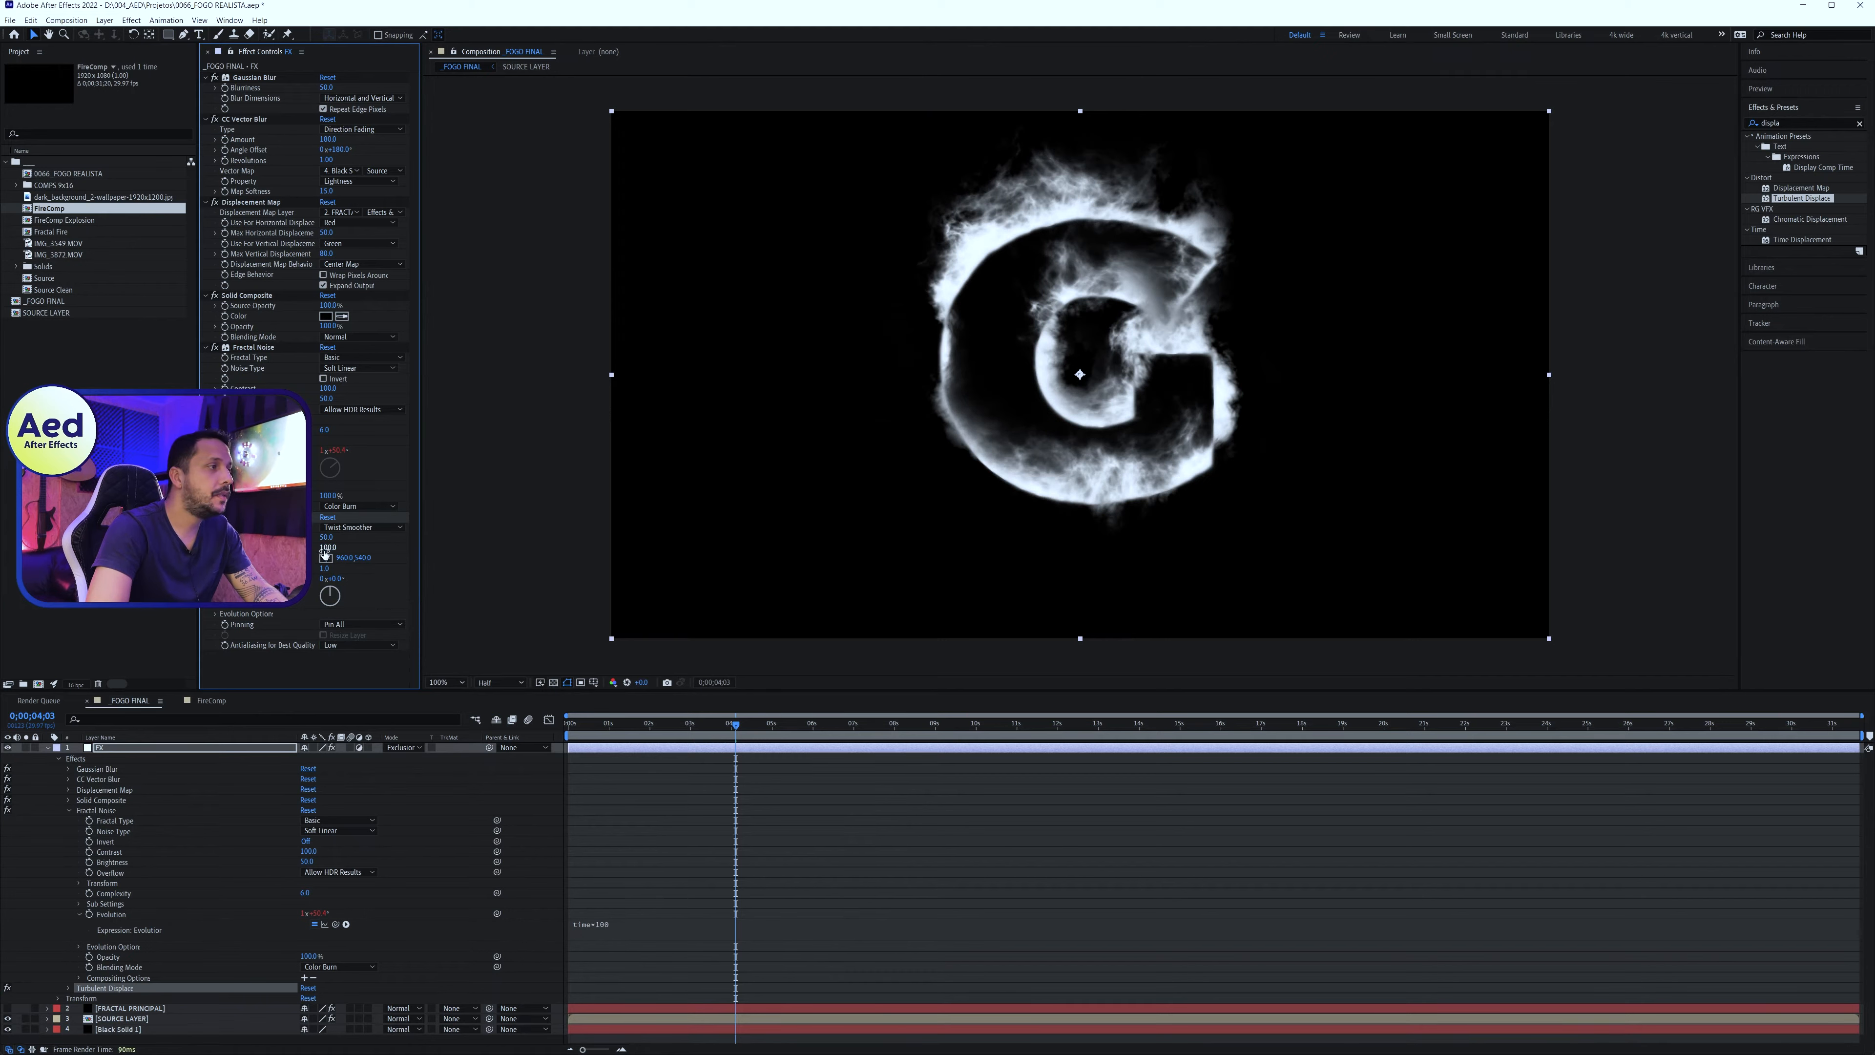
type("20")
key("Return")
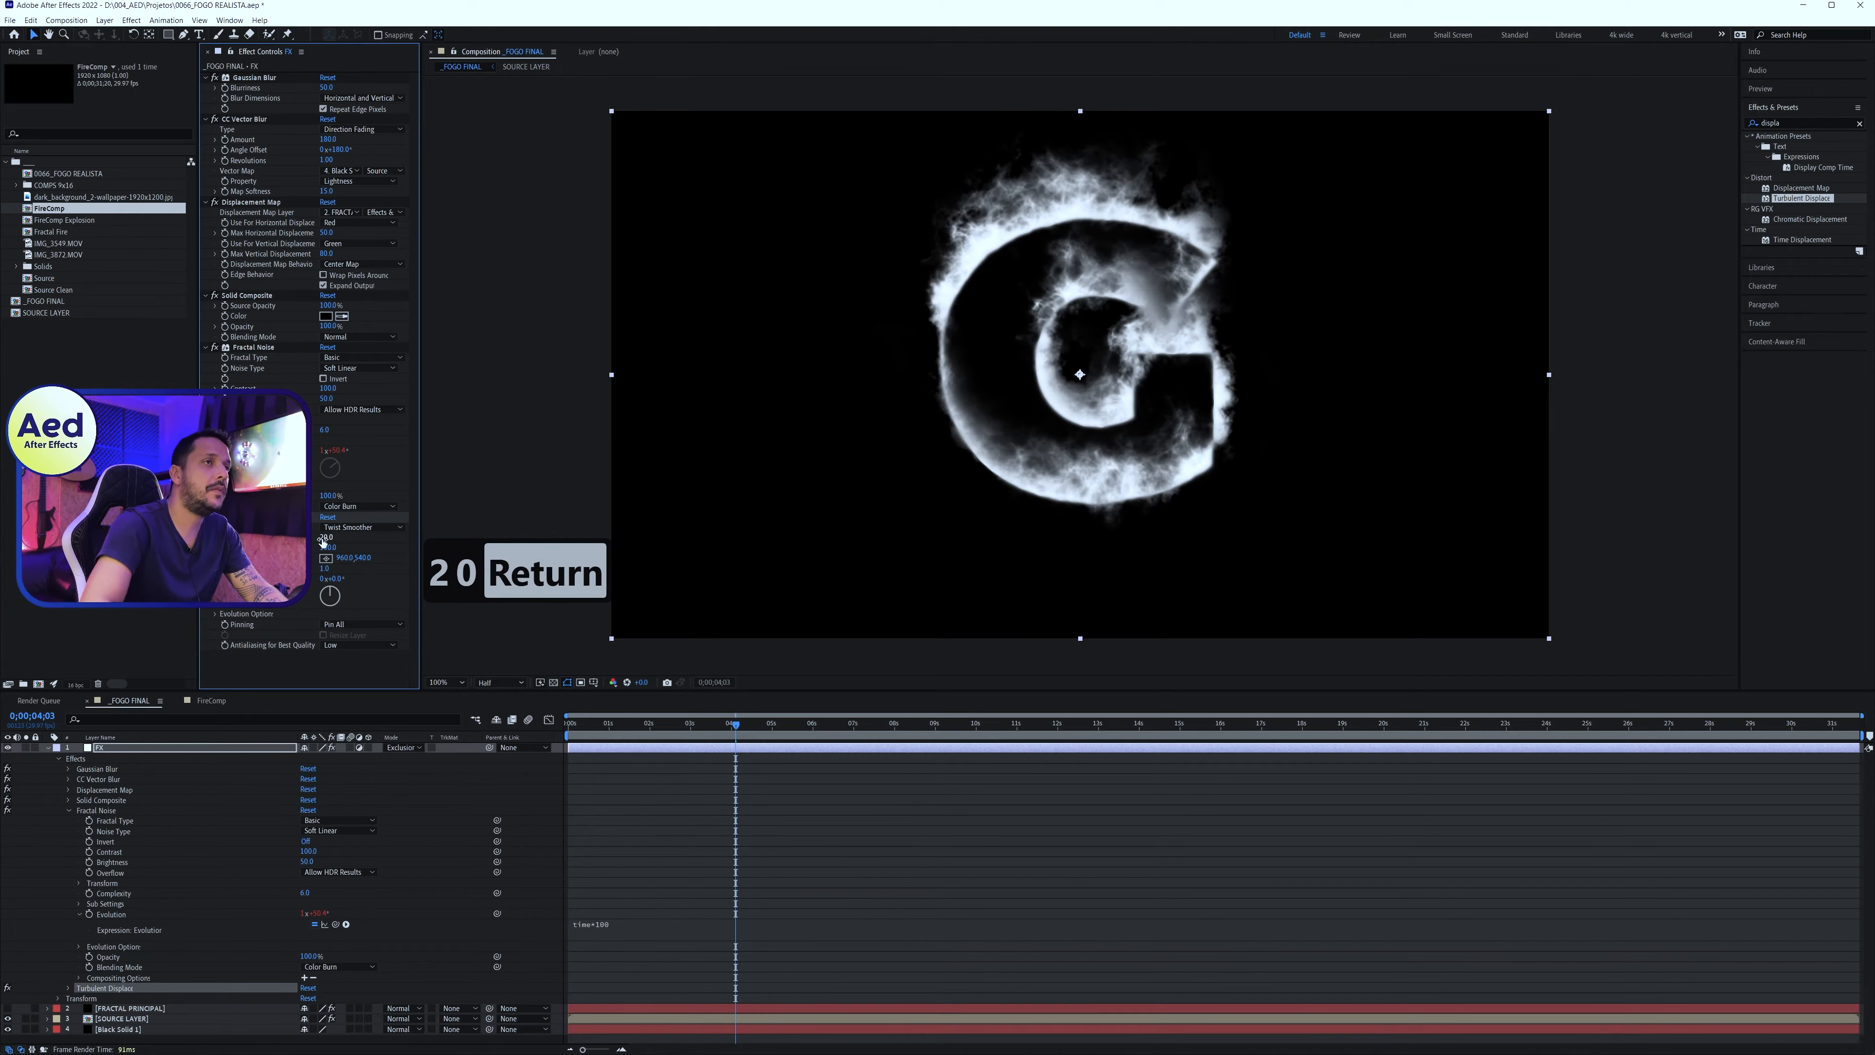
key("ctrl+z")
left_click(325, 547)
type("50")
key("Return")
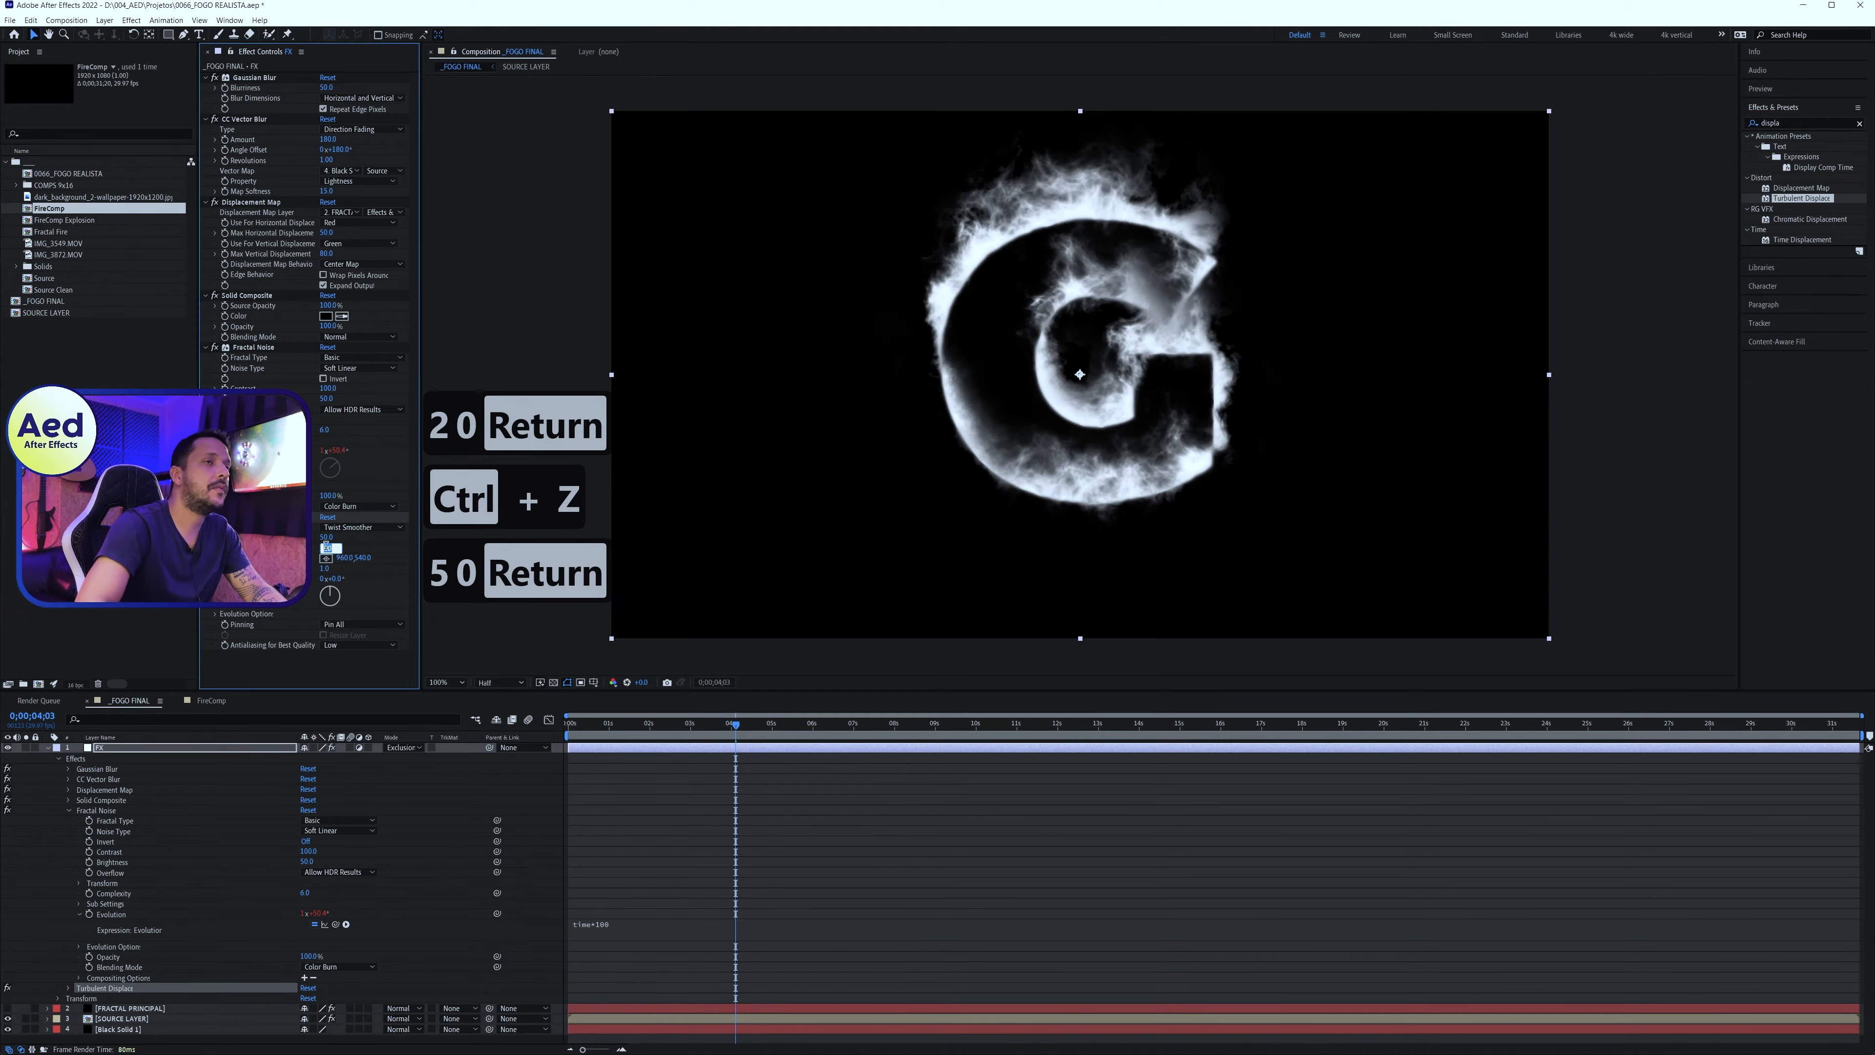
type("30")
key("Return")
Preview the animated displacement on the G and save the project
left_click_drag(577, 728, 663, 726)
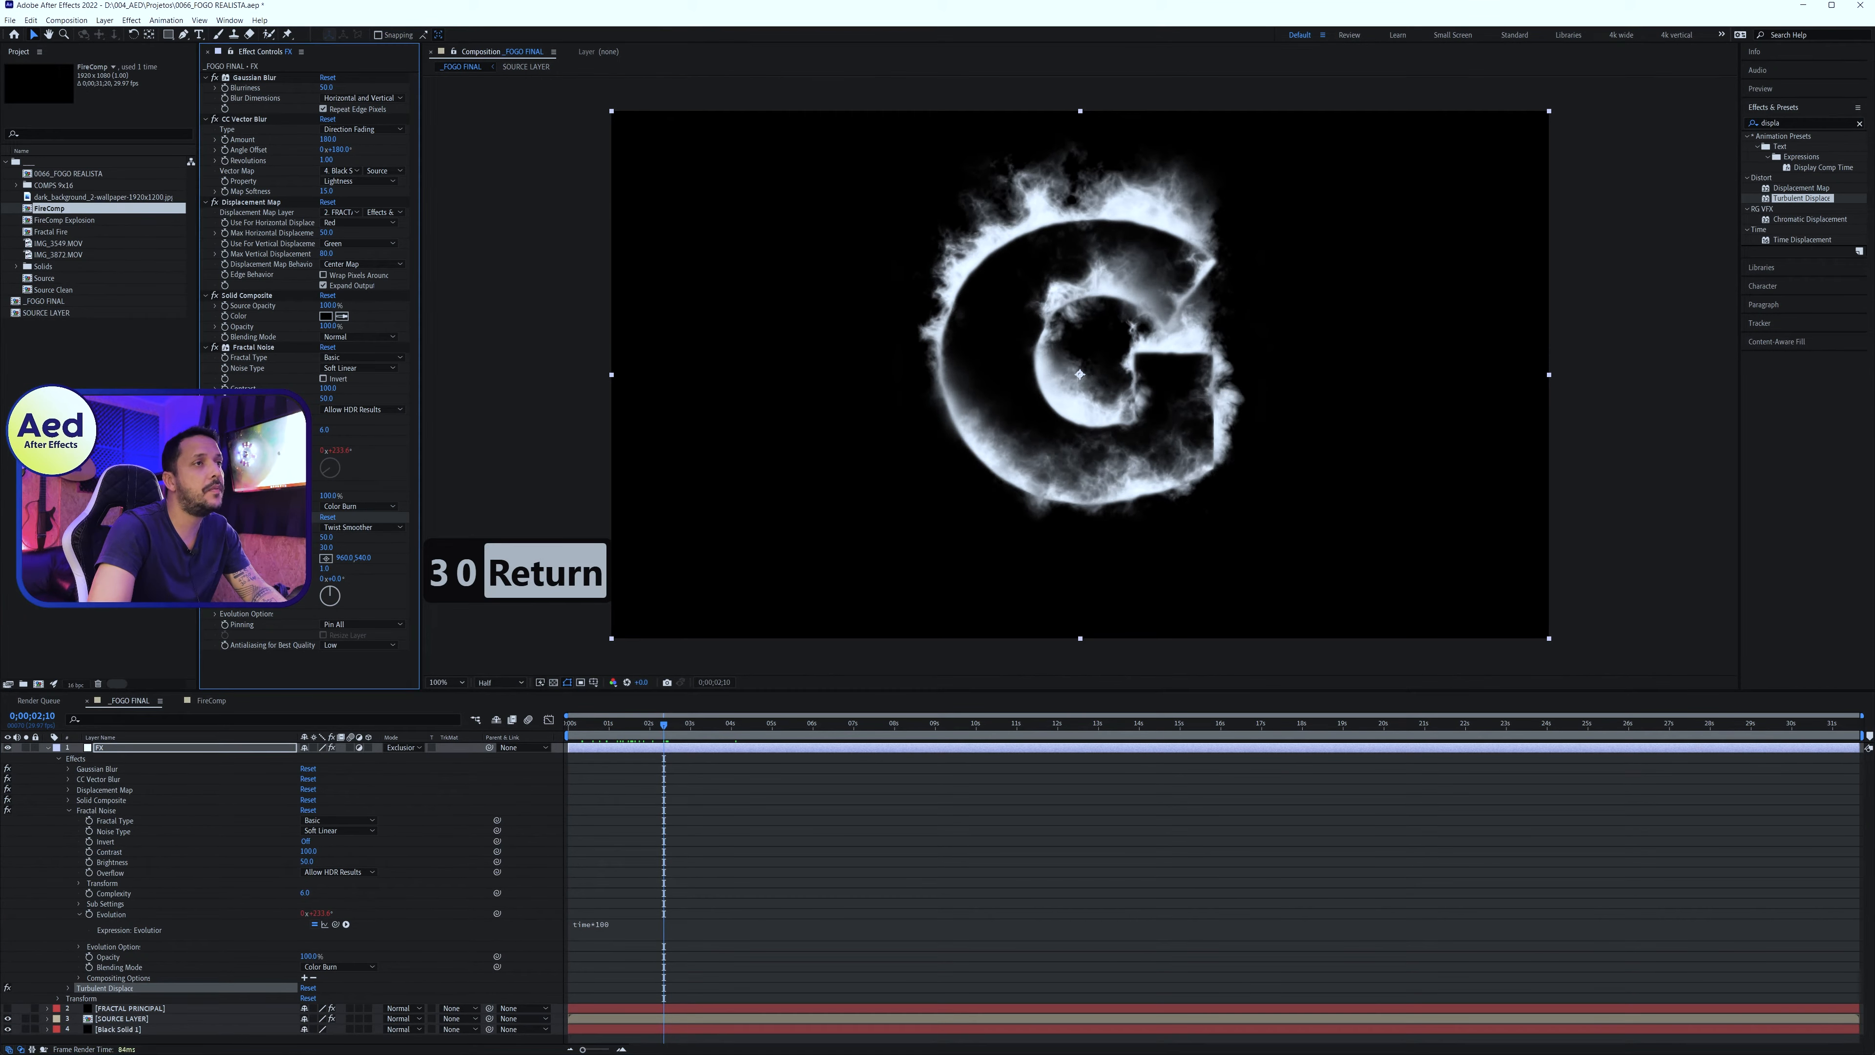
key("space")
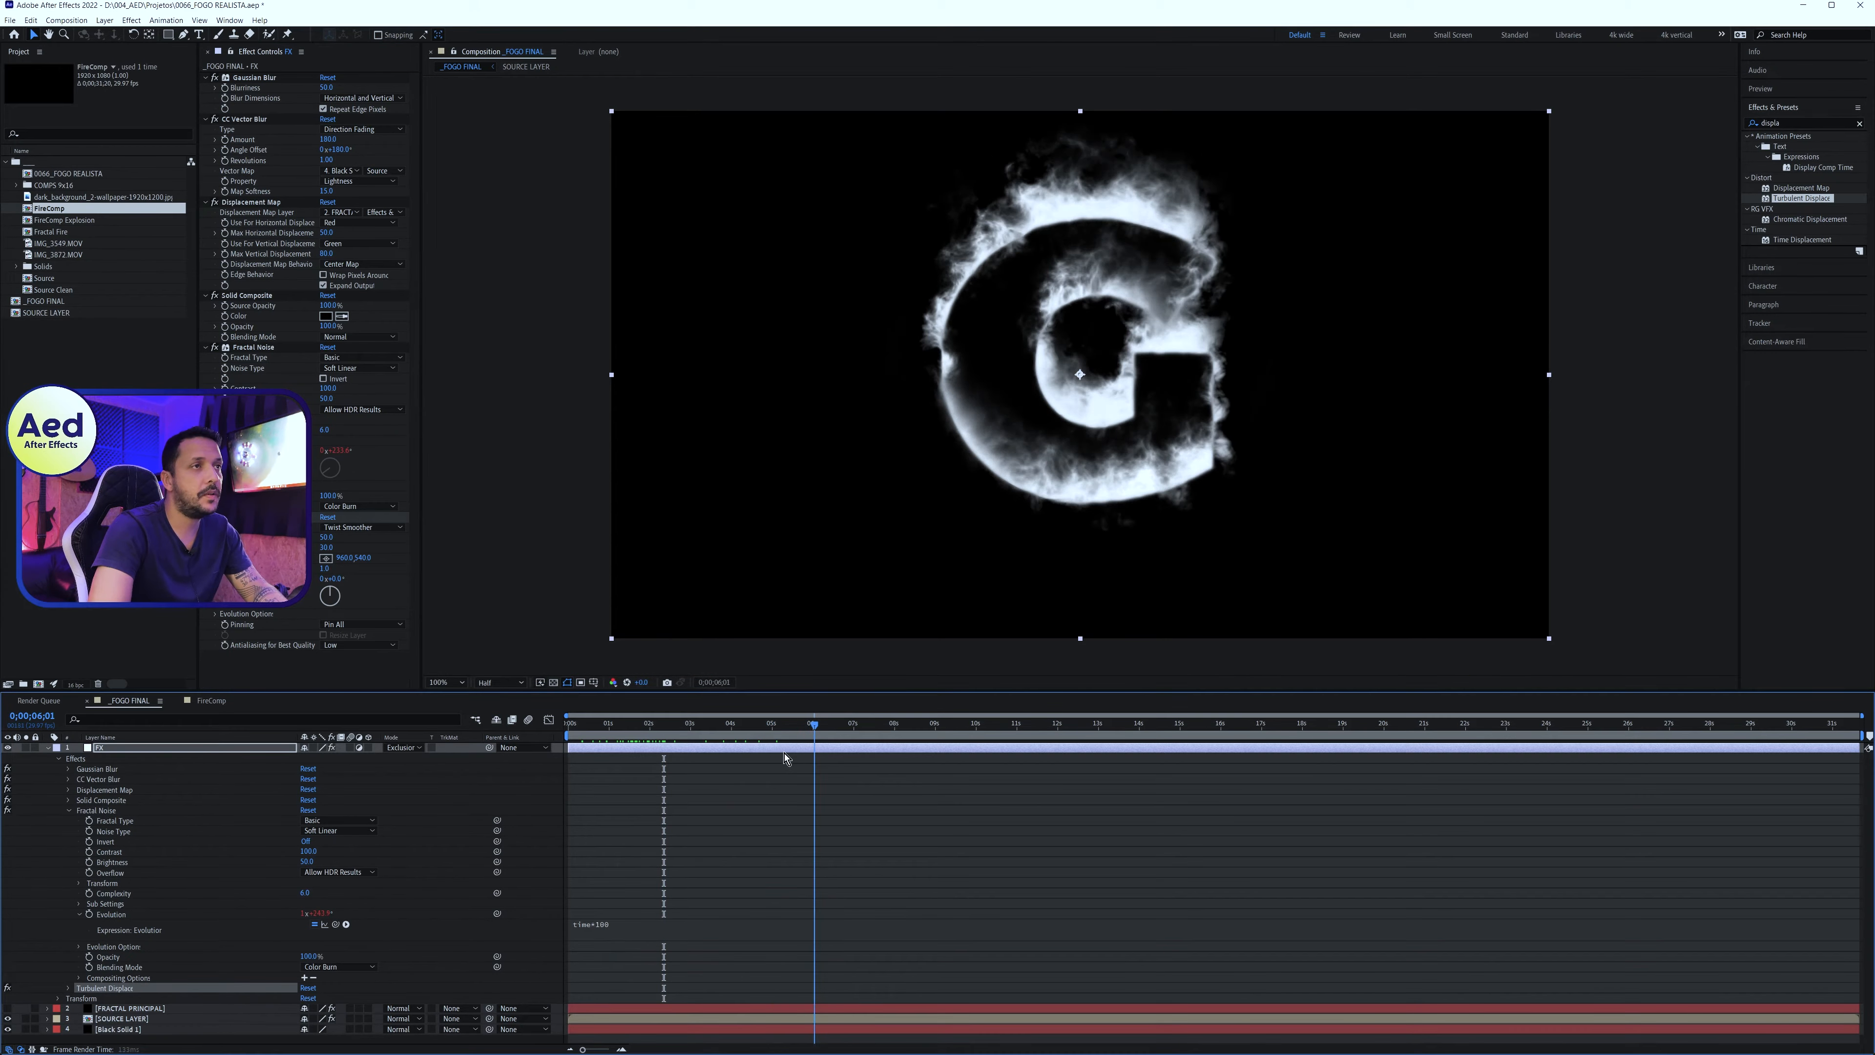
left_click(645, 728)
key("ctrl+s")
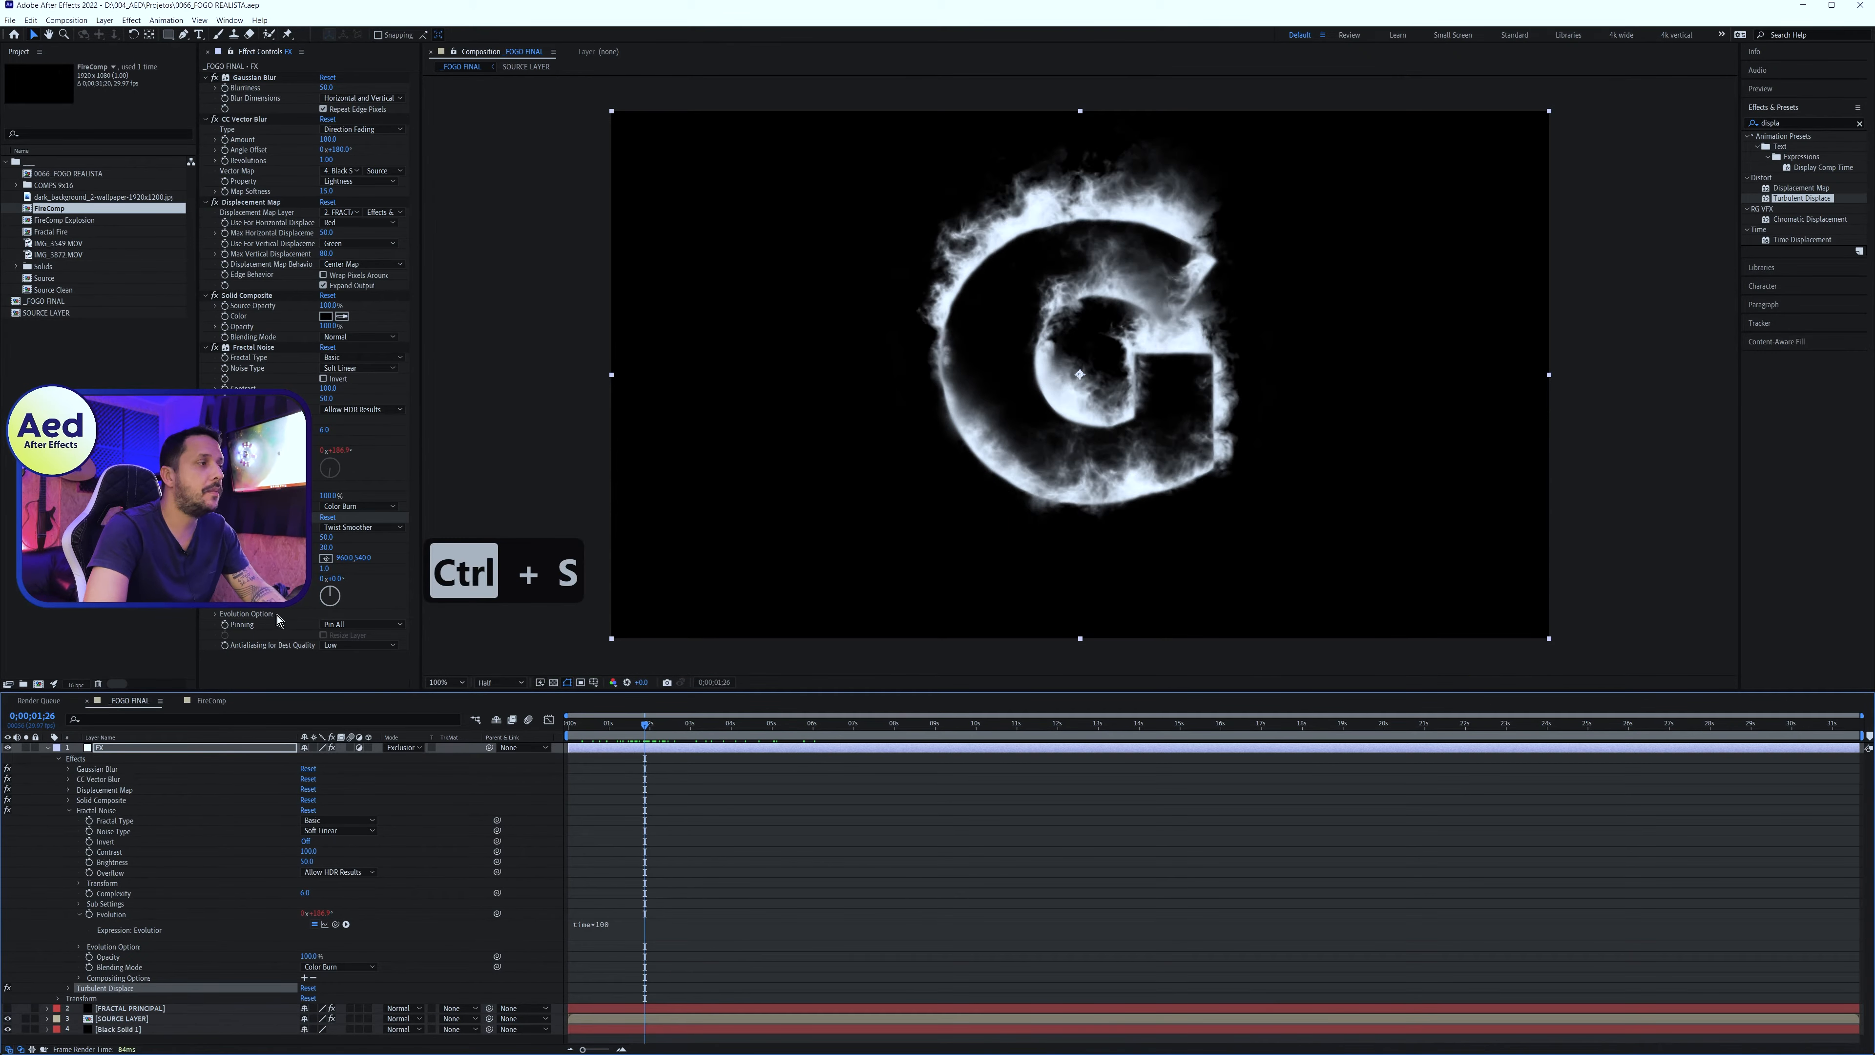
Collapse the FX layer's properties and create a black solid named FRACTAL OVERLAY above all layers
left_click(650, 747)
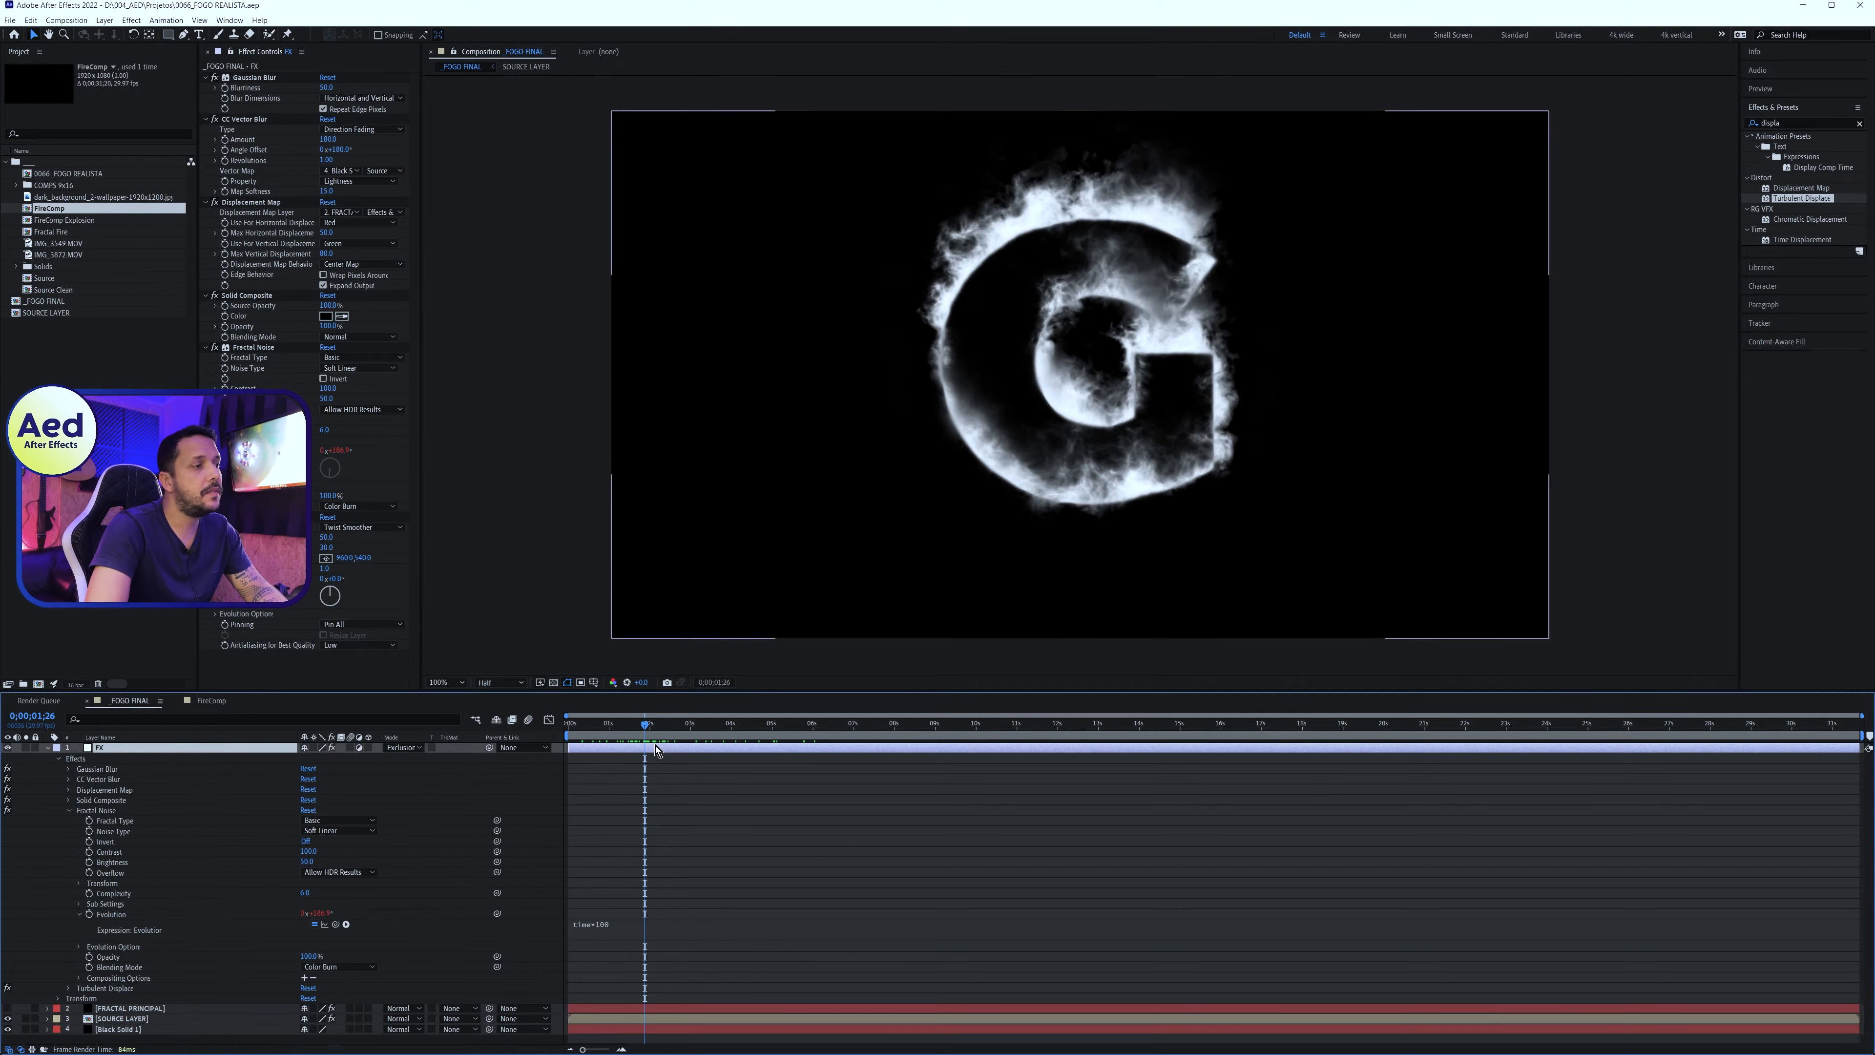
key("s")
key("s")
left_click(150, 844)
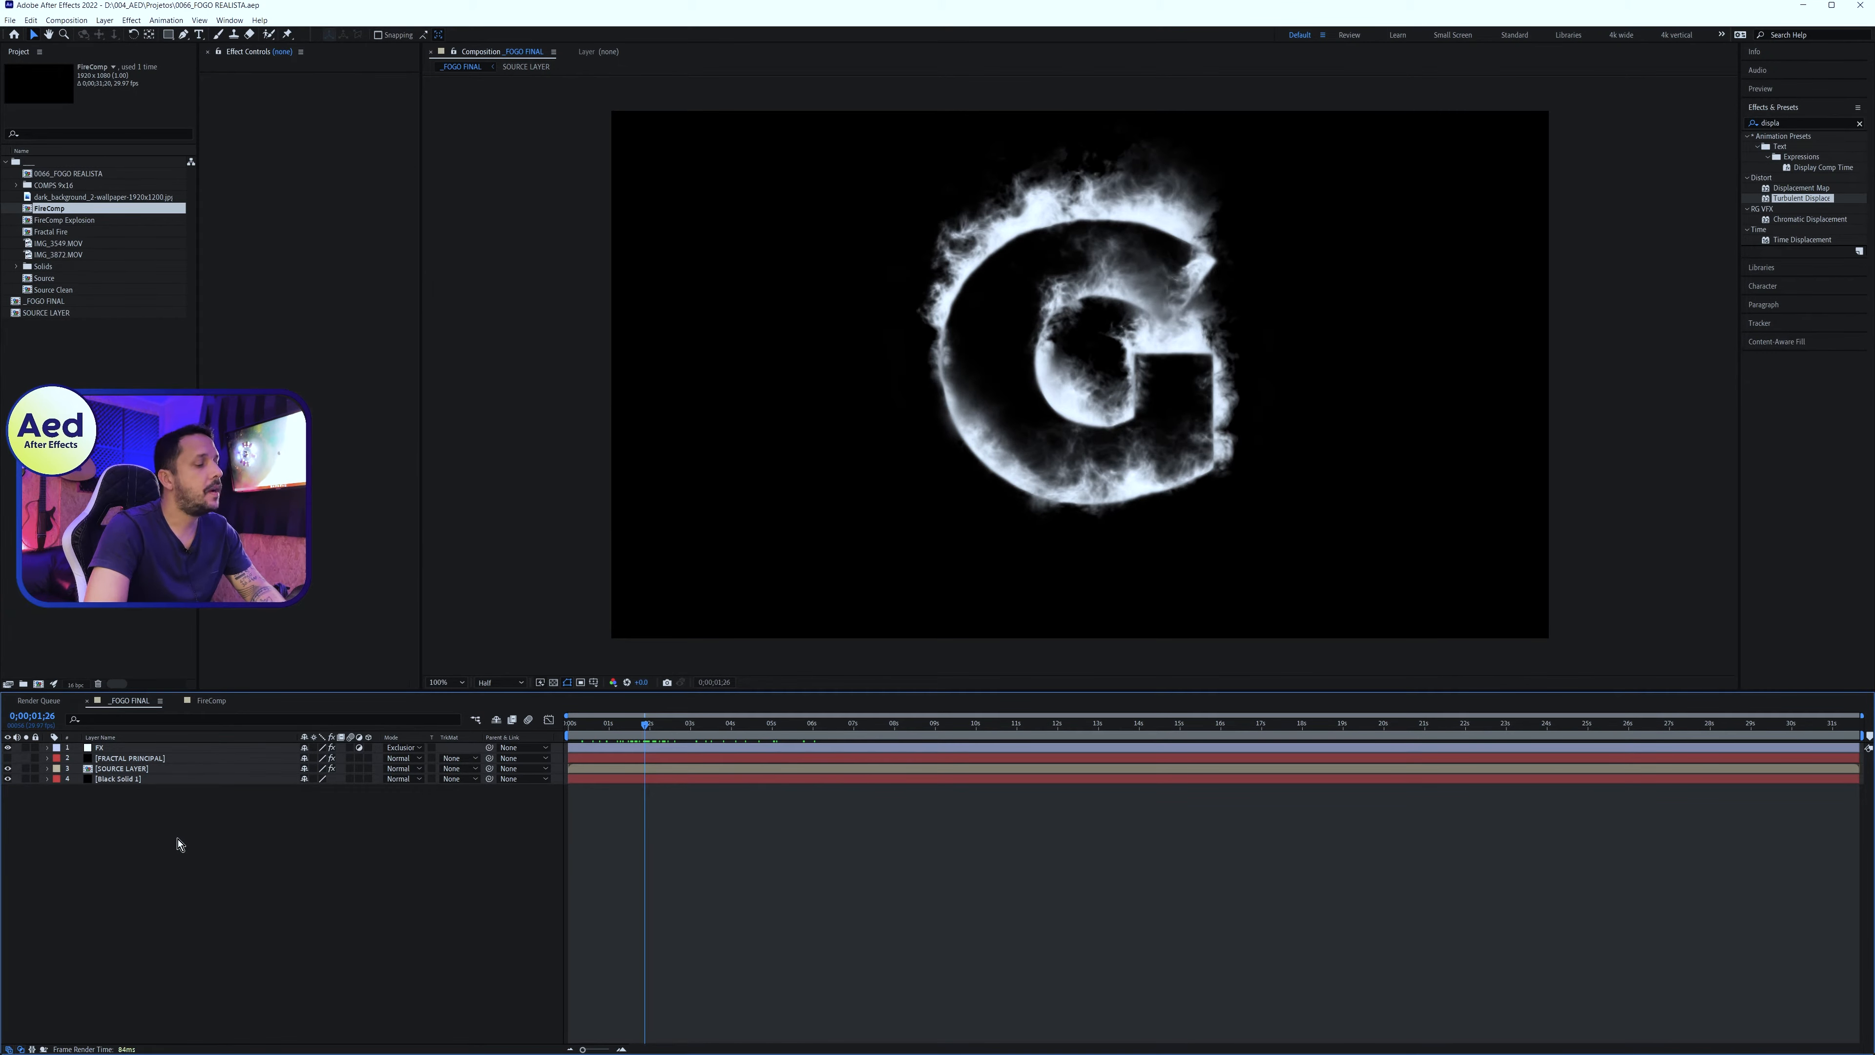
key("ctrl+y")
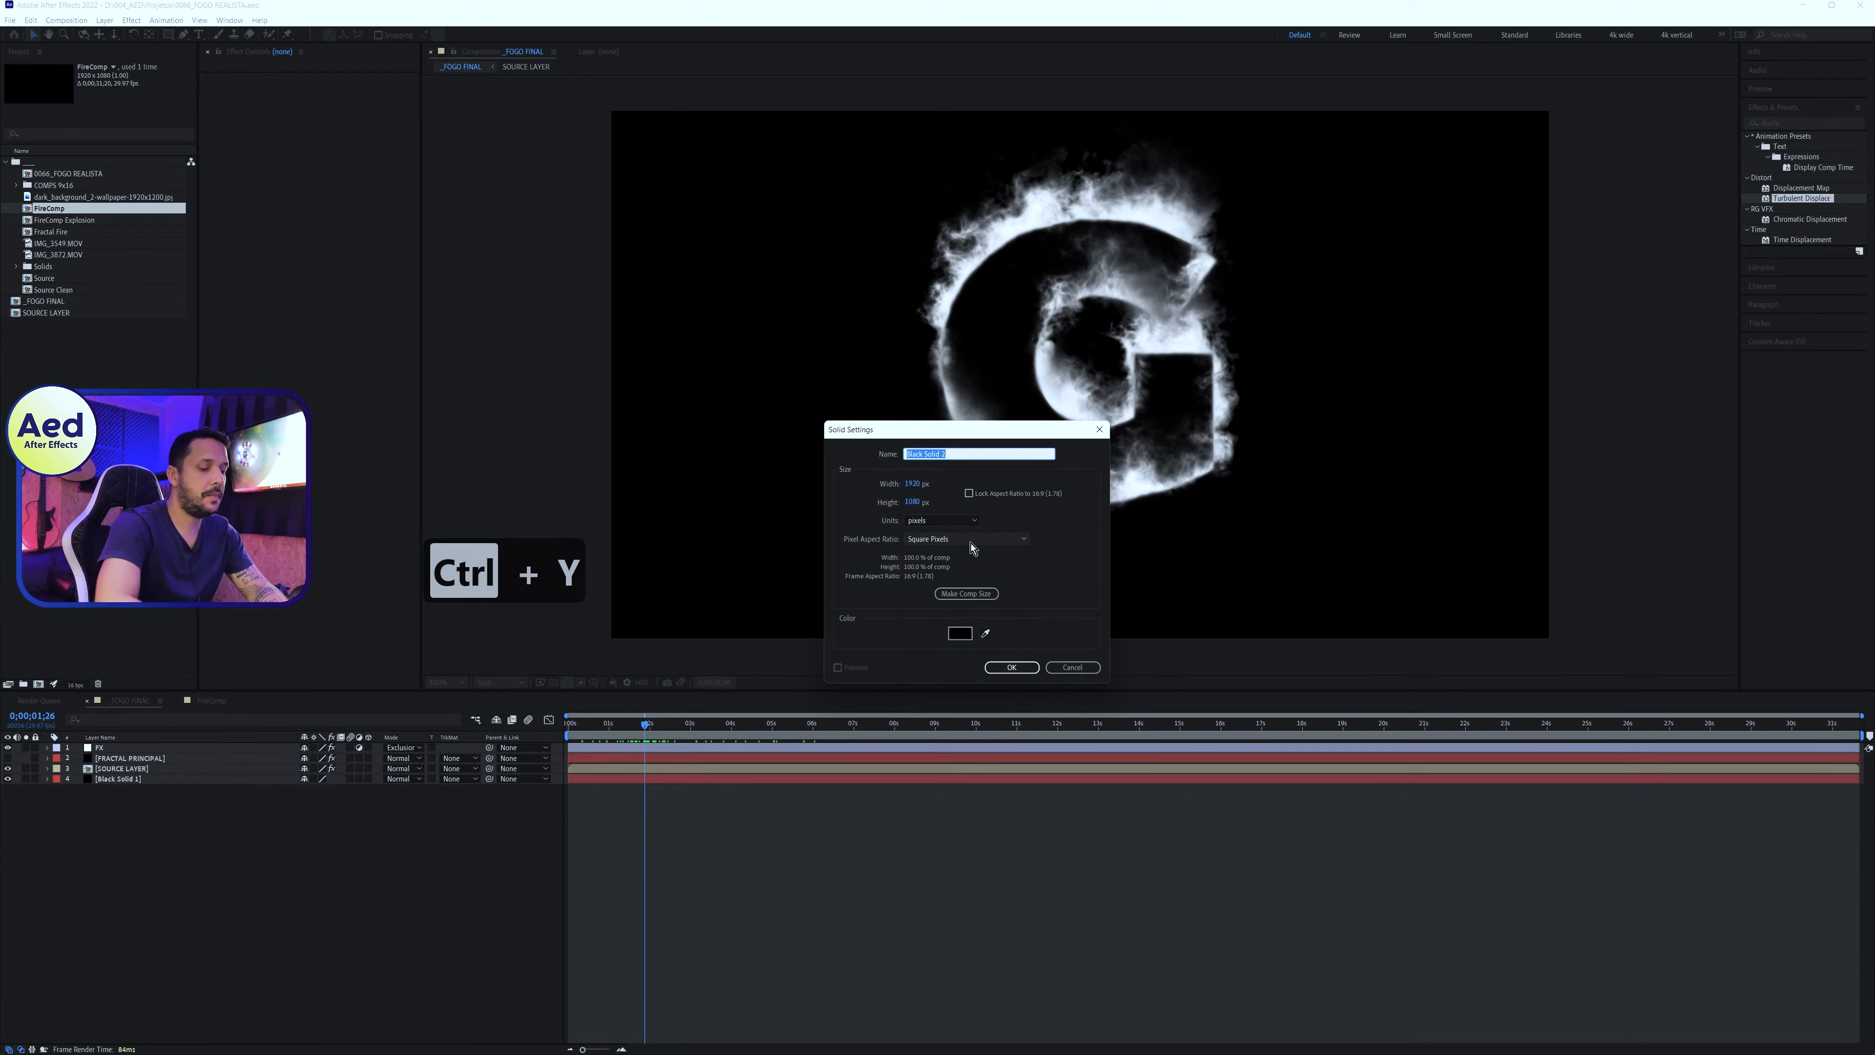
type("FRA")
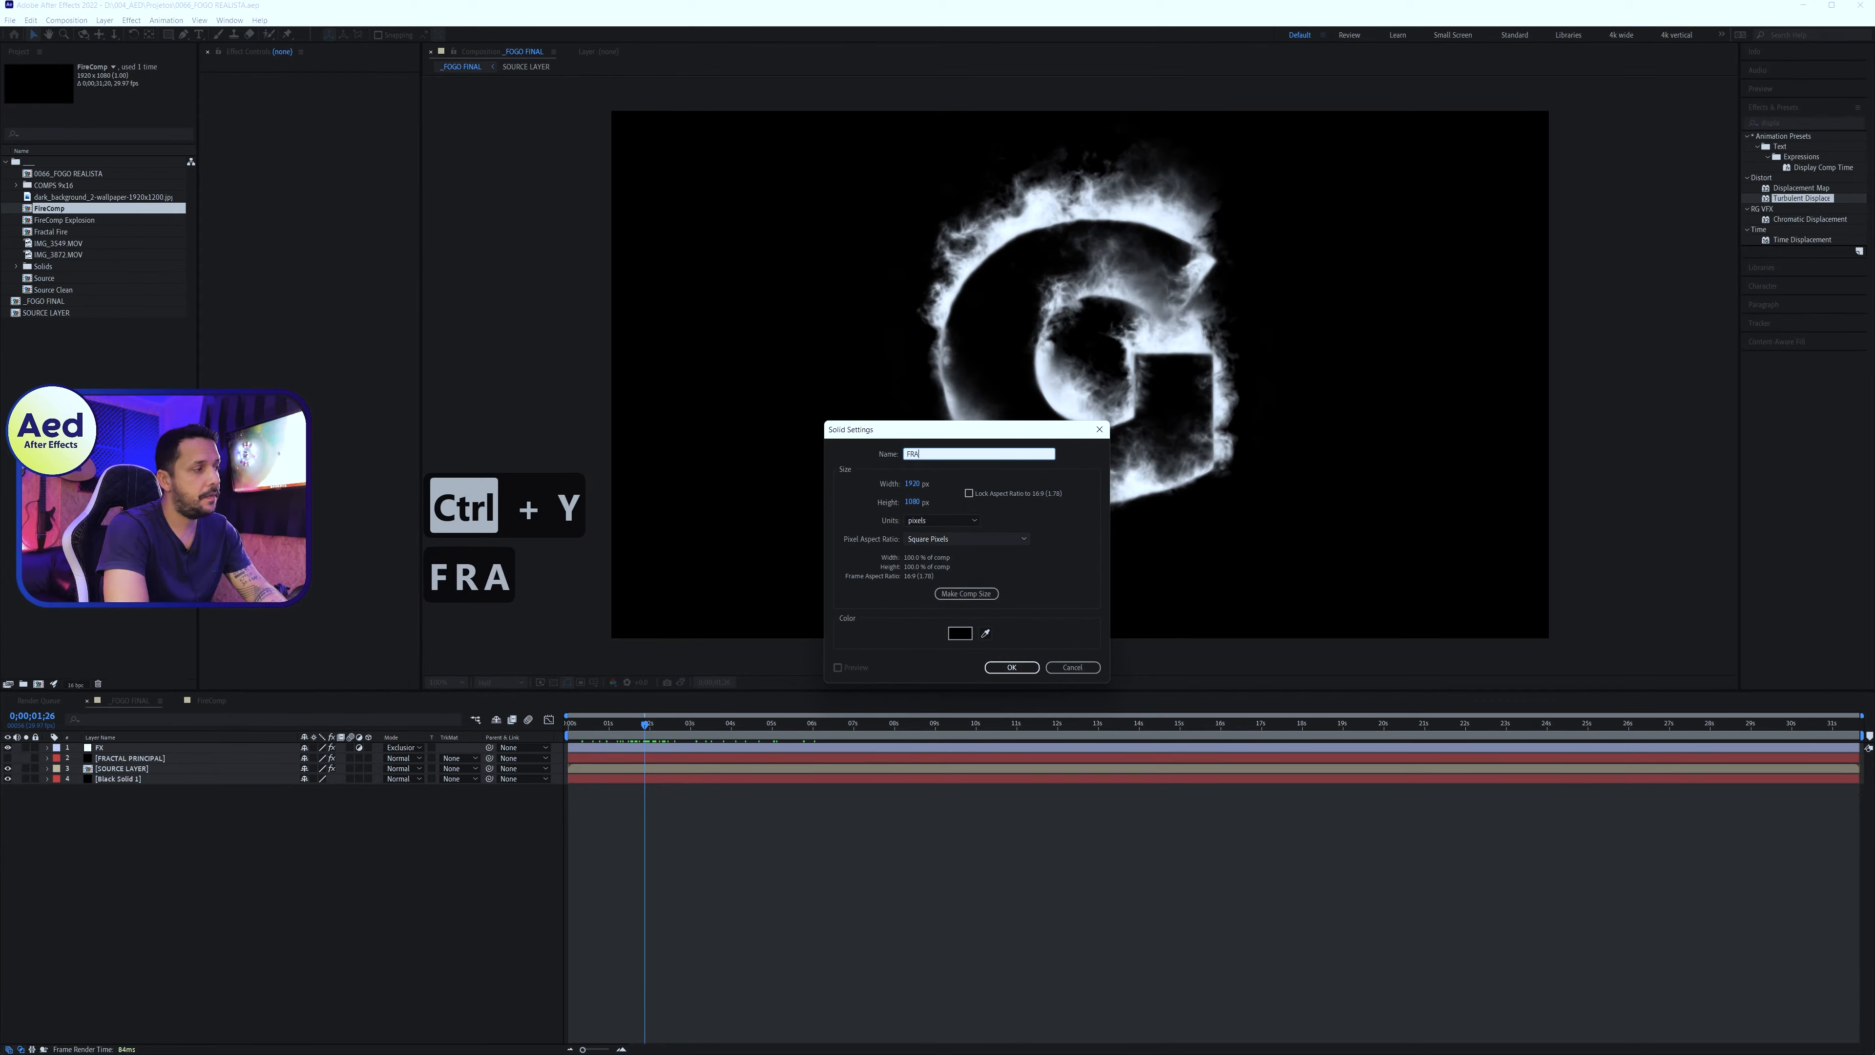
type("CTAL OVERLAY")
key("Return")
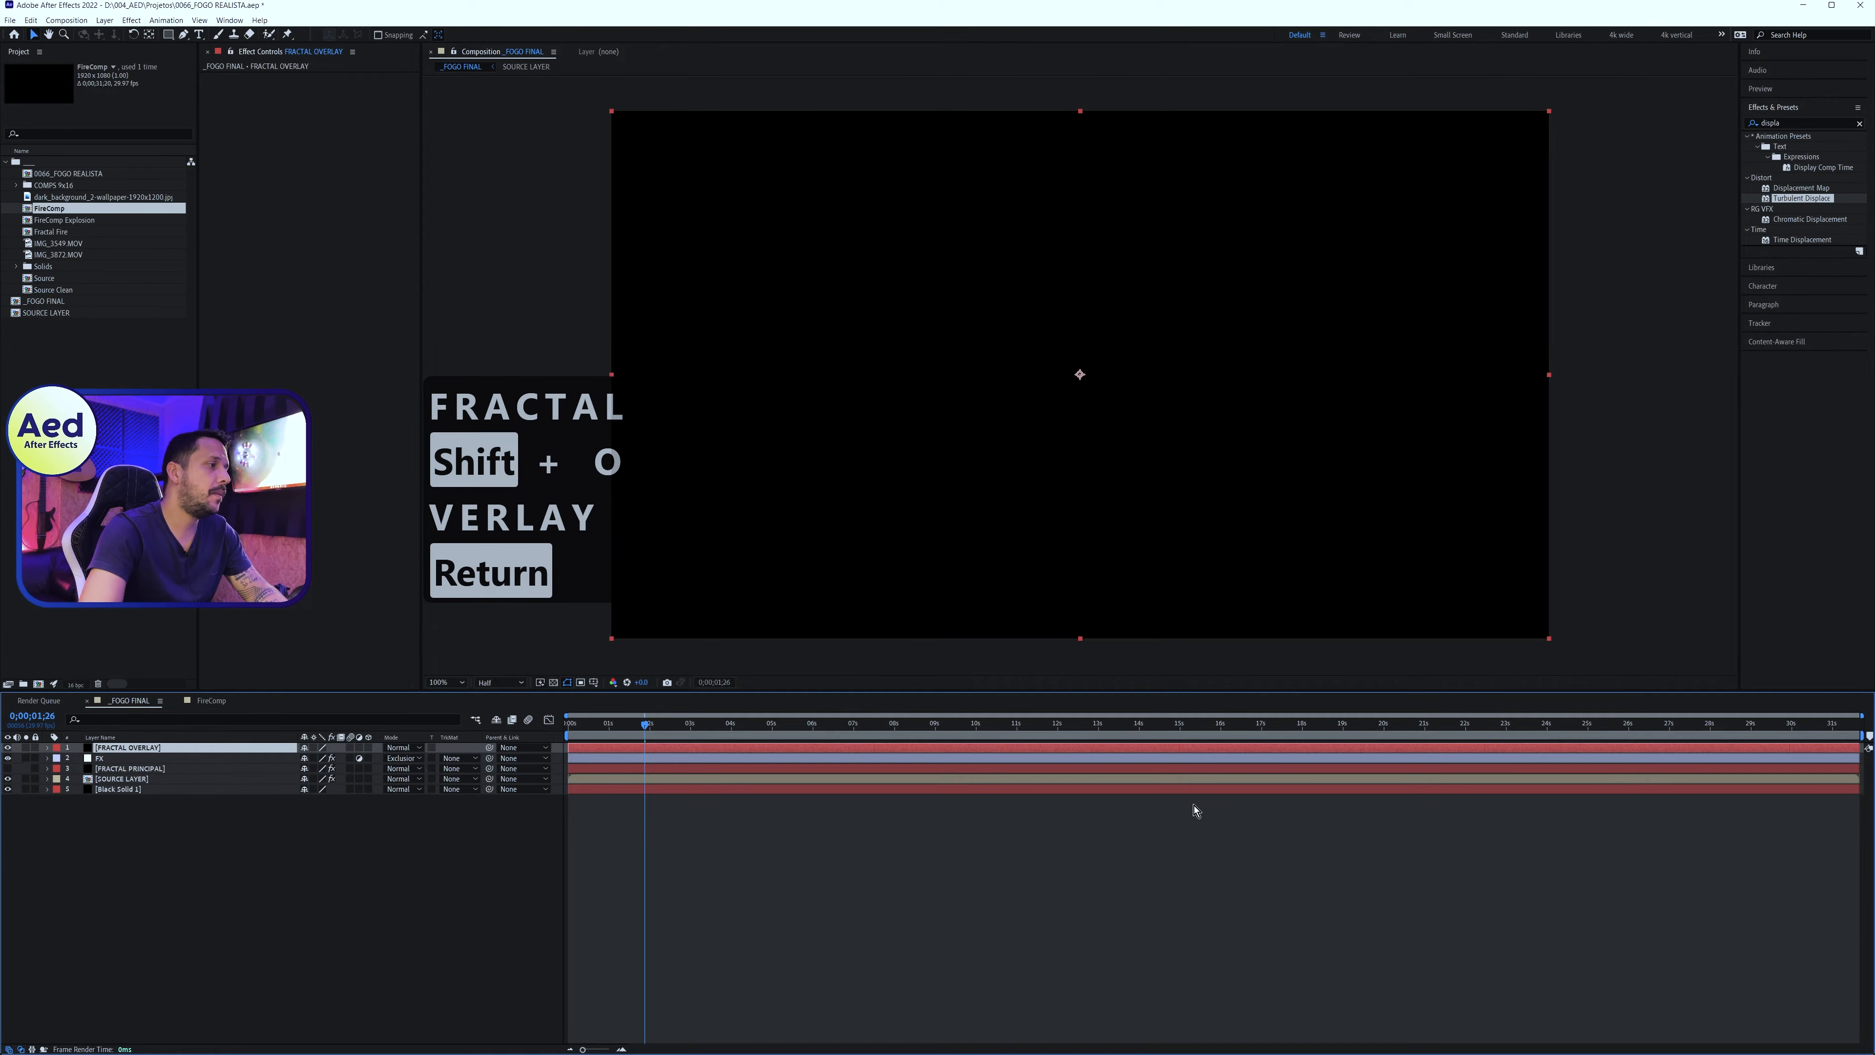
Apply Gradient Ramp to FRACTAL OVERLAY with white above black, its start at about y 209 and its end at about y 765
left_click(1793, 122)
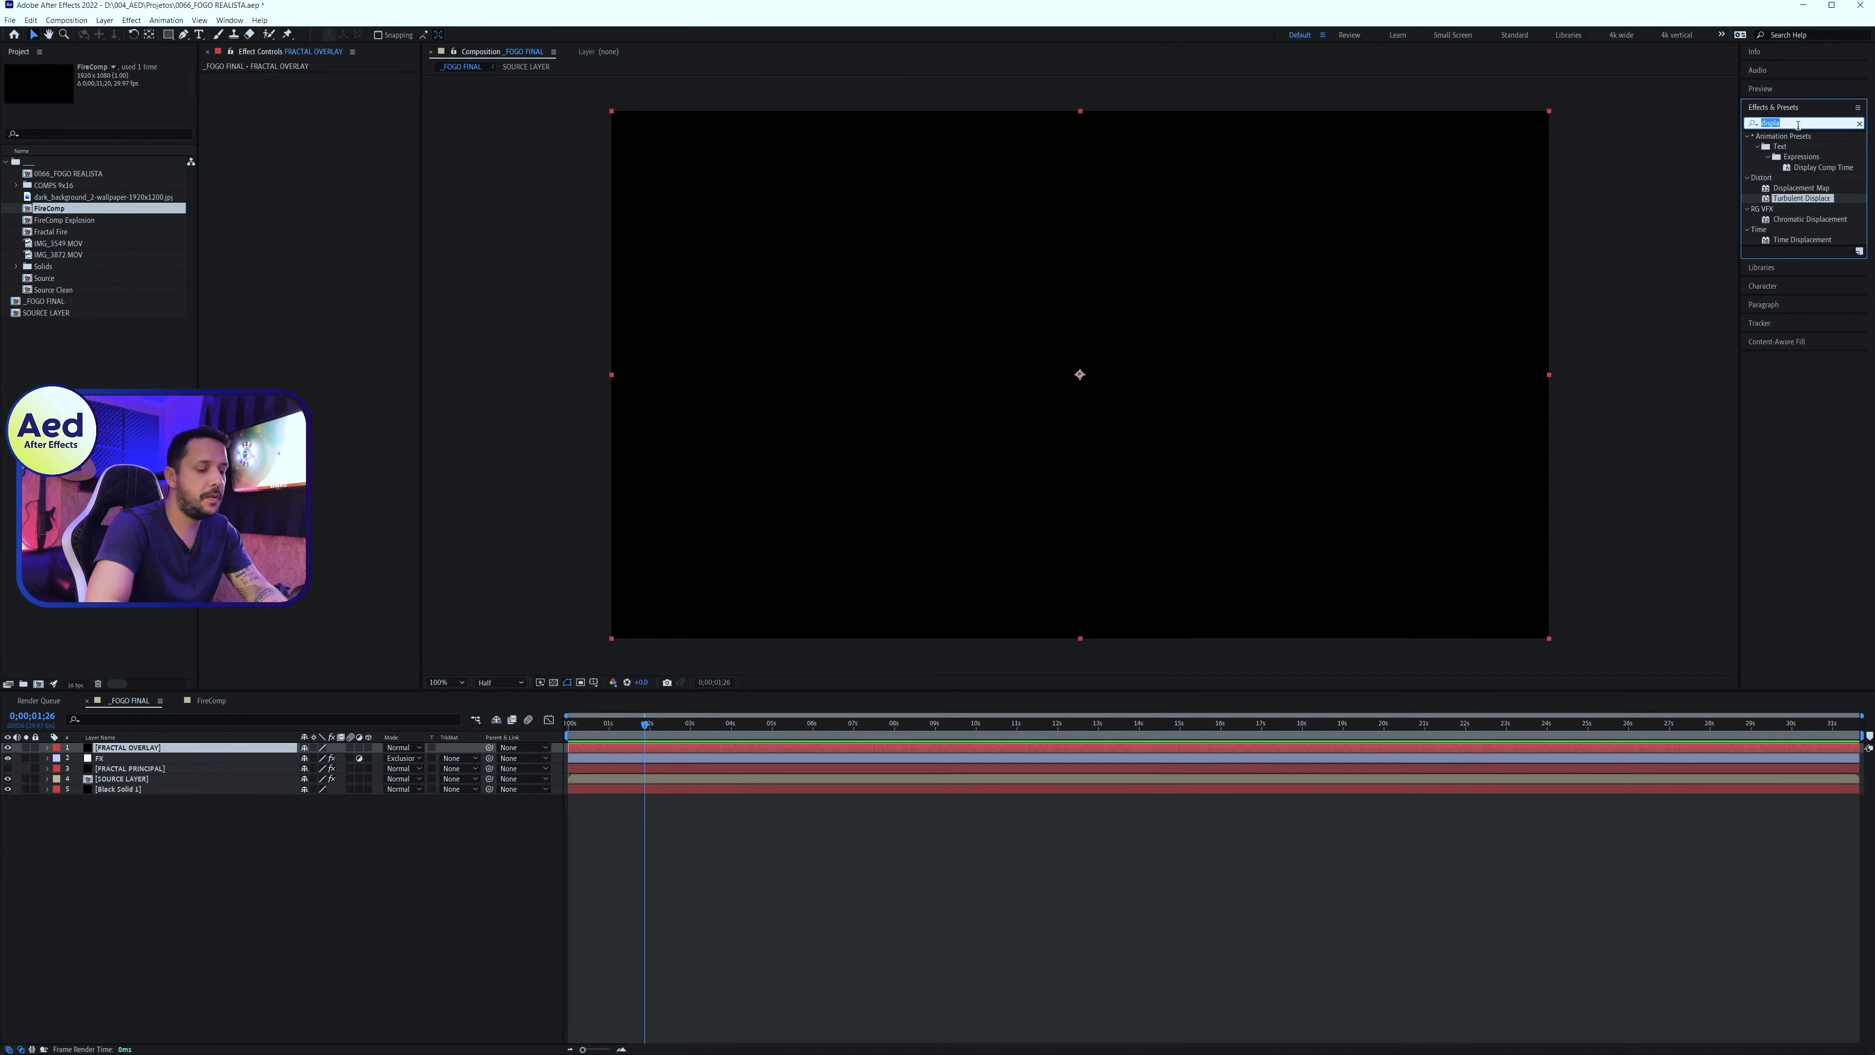
type("ramp")
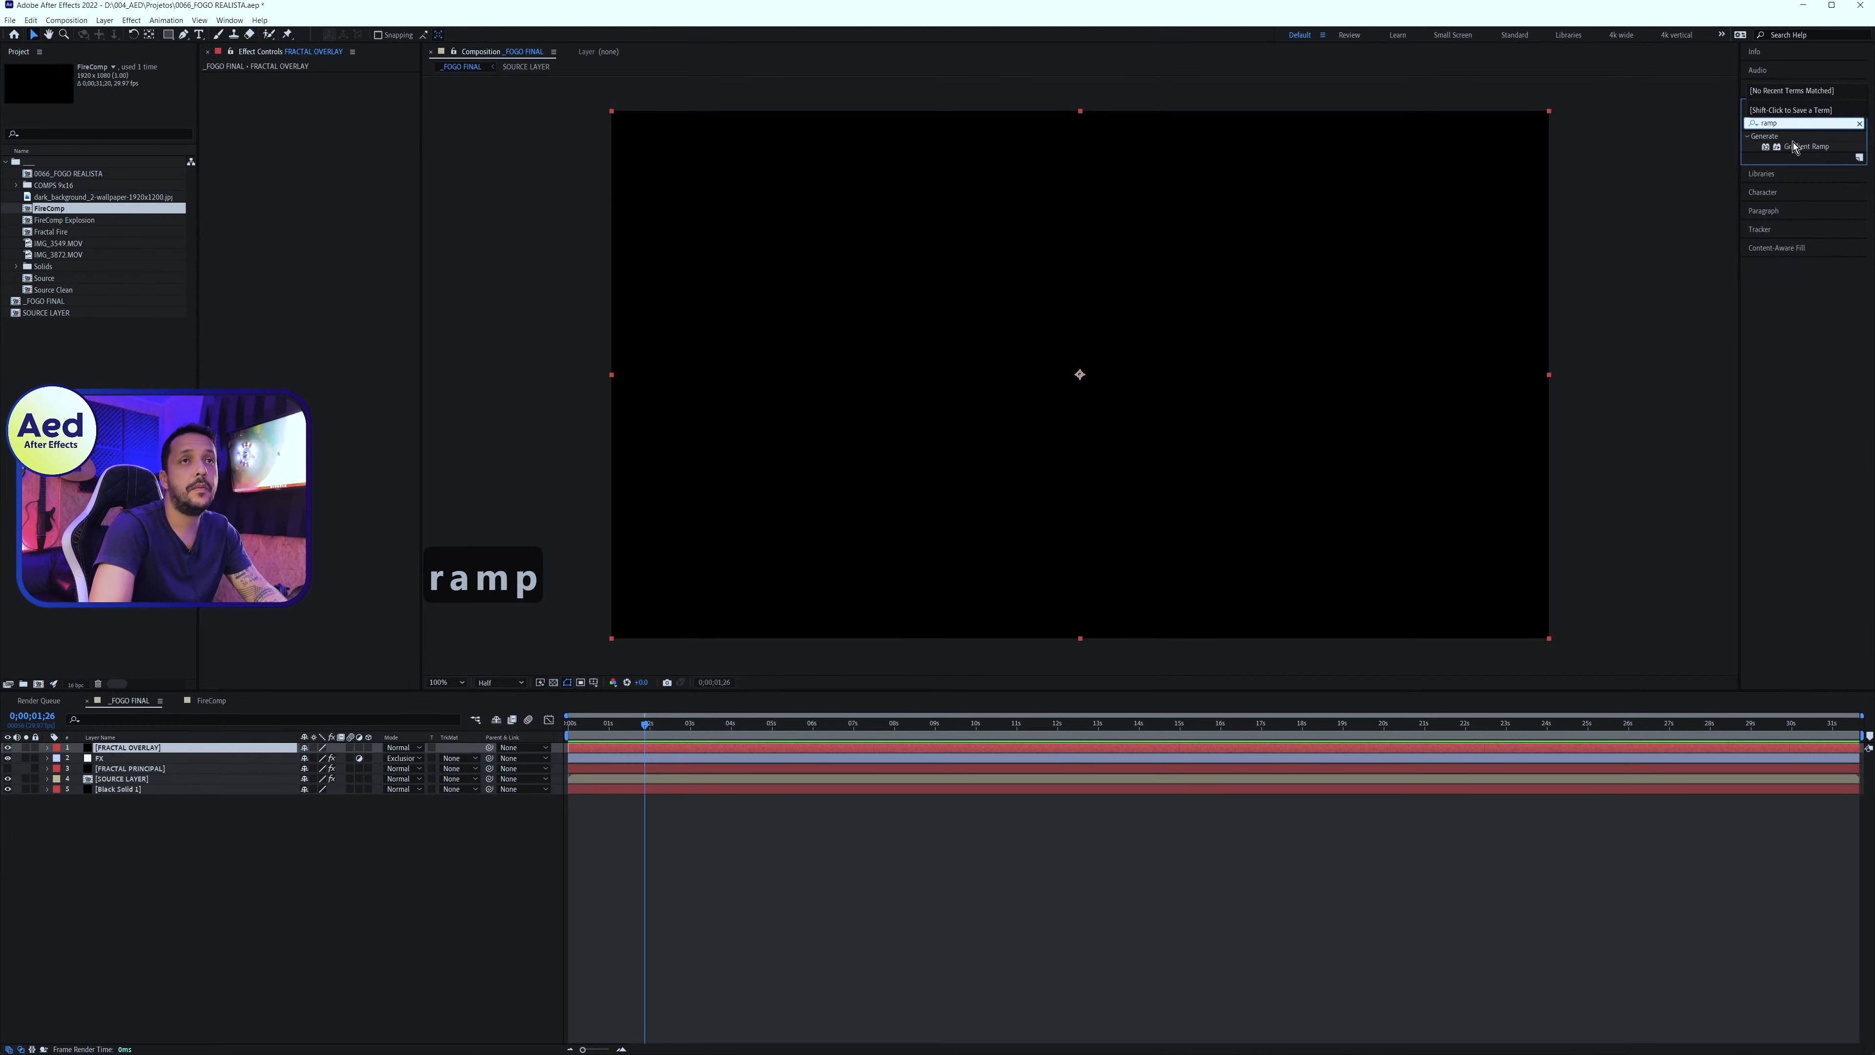
double_click(1794, 147)
left_click(358, 160)
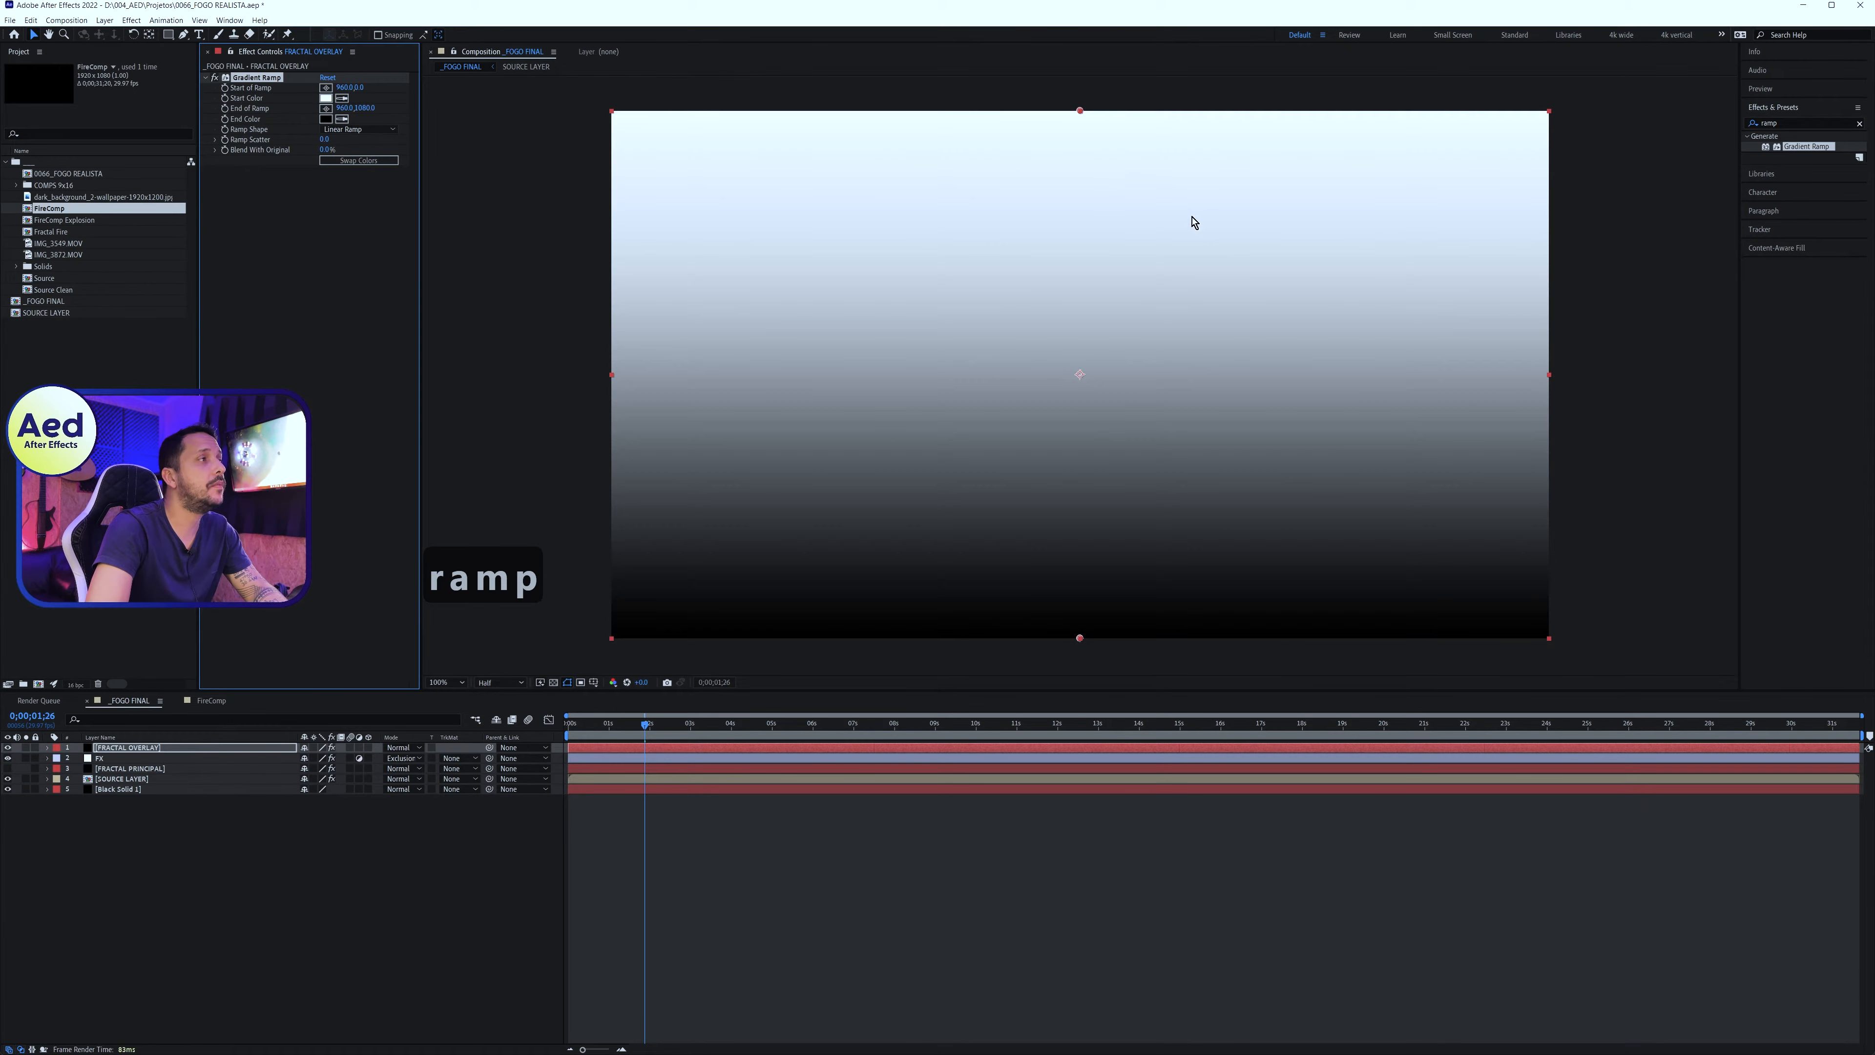
left_click_drag(1079, 112, 1081, 214)
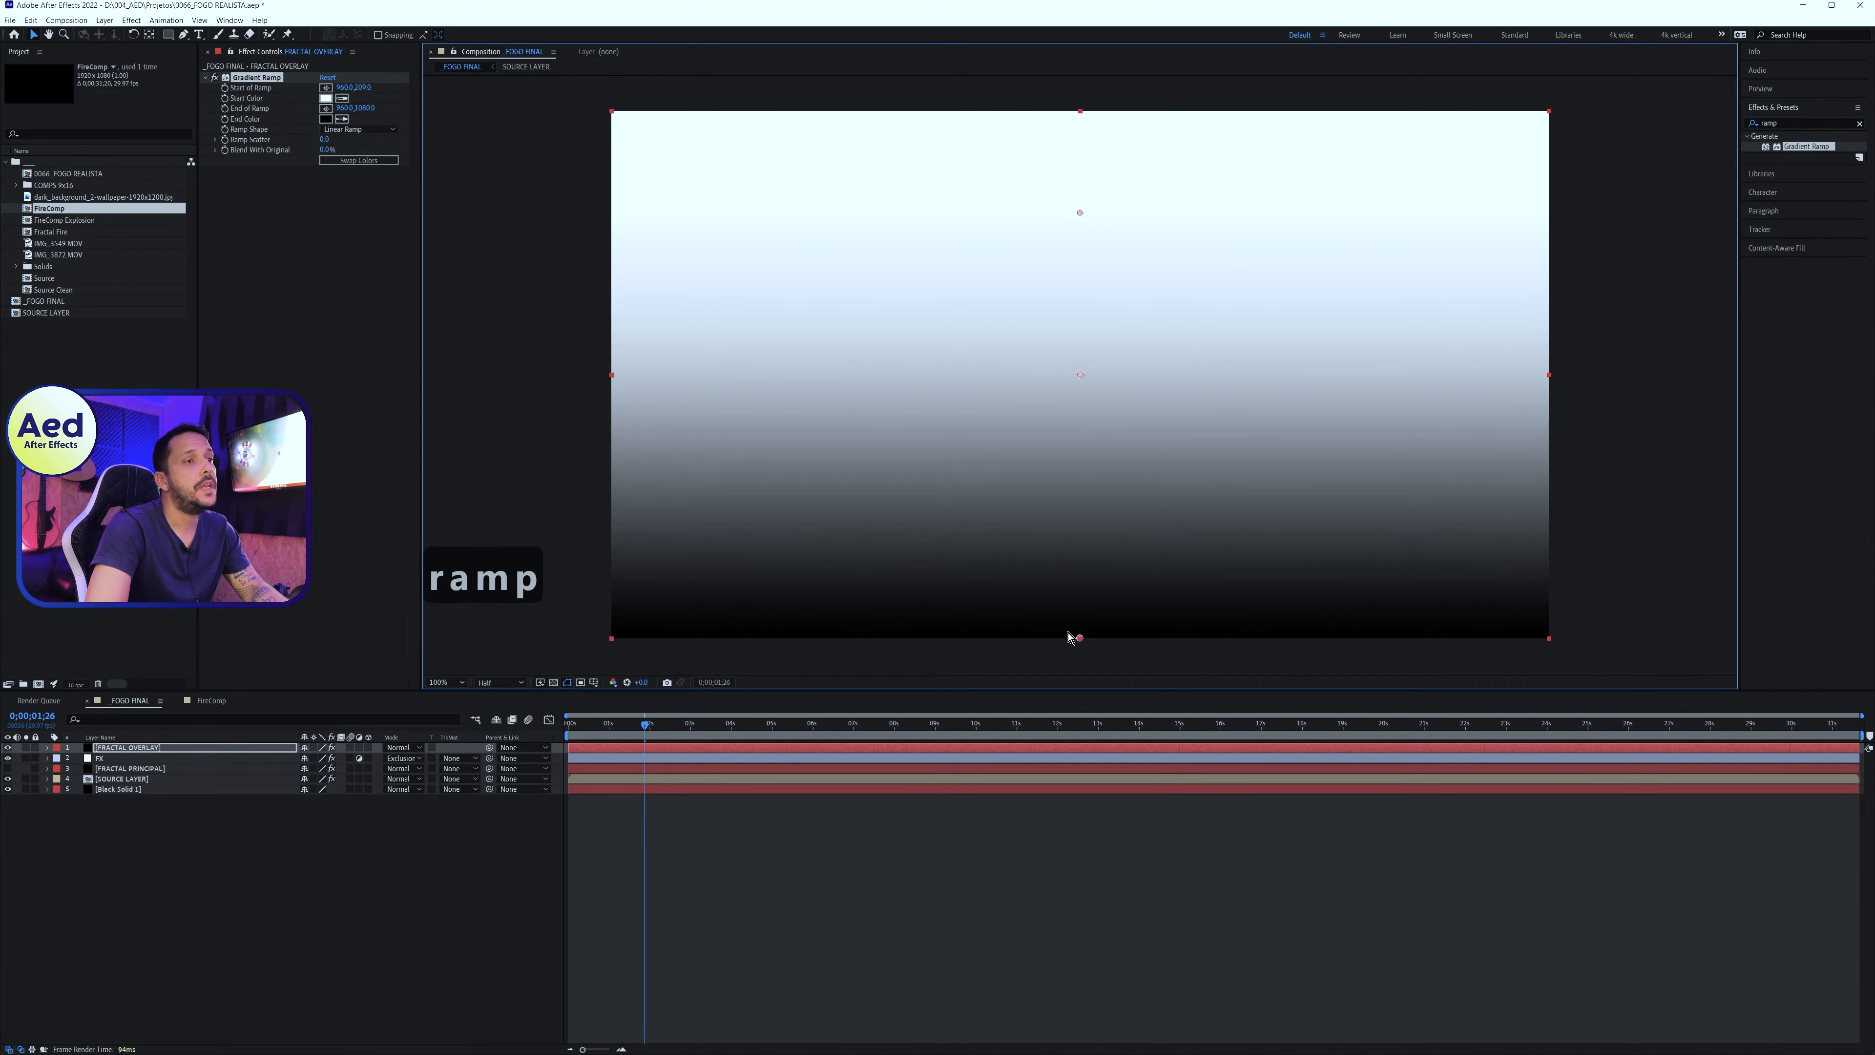
left_click_drag(1079, 640, 1075, 489)
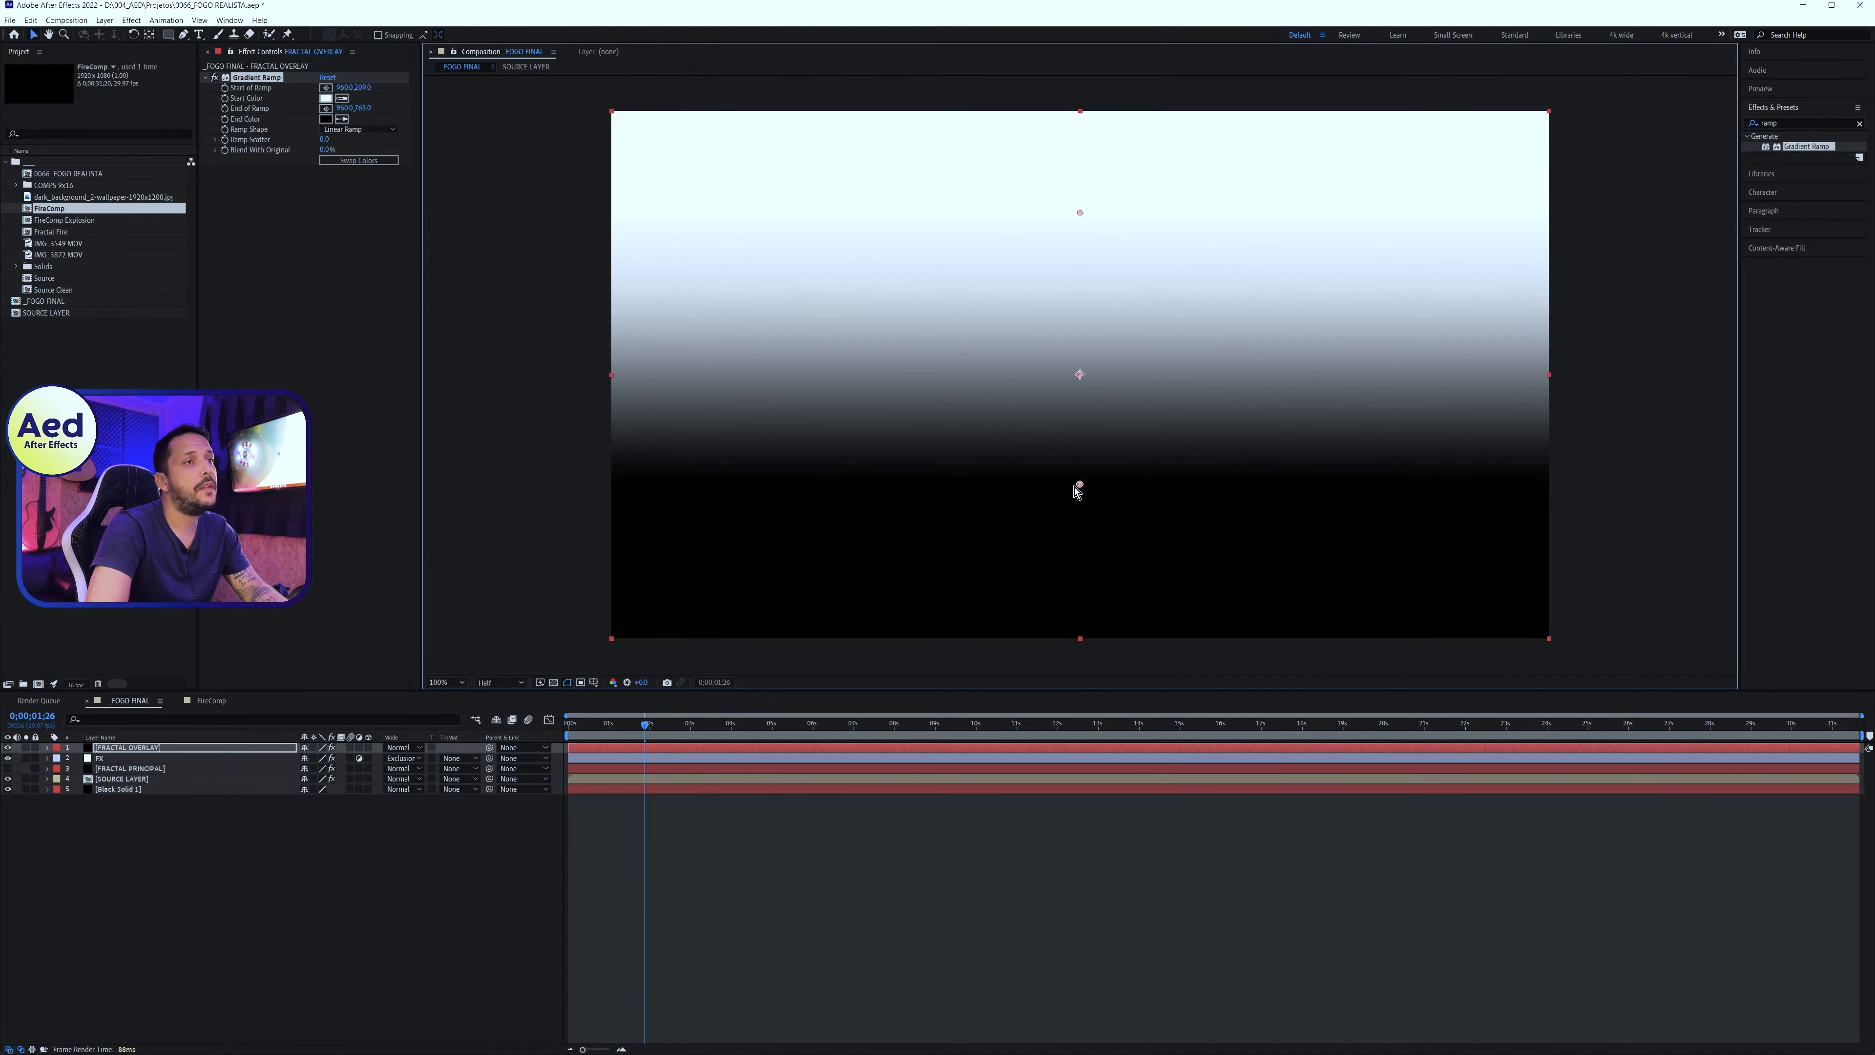
Set FRACTAL OVERLAY's blending mode to Overlay and lower the ramp's end to about y 800 and its start to about y 236
left_click(163, 751)
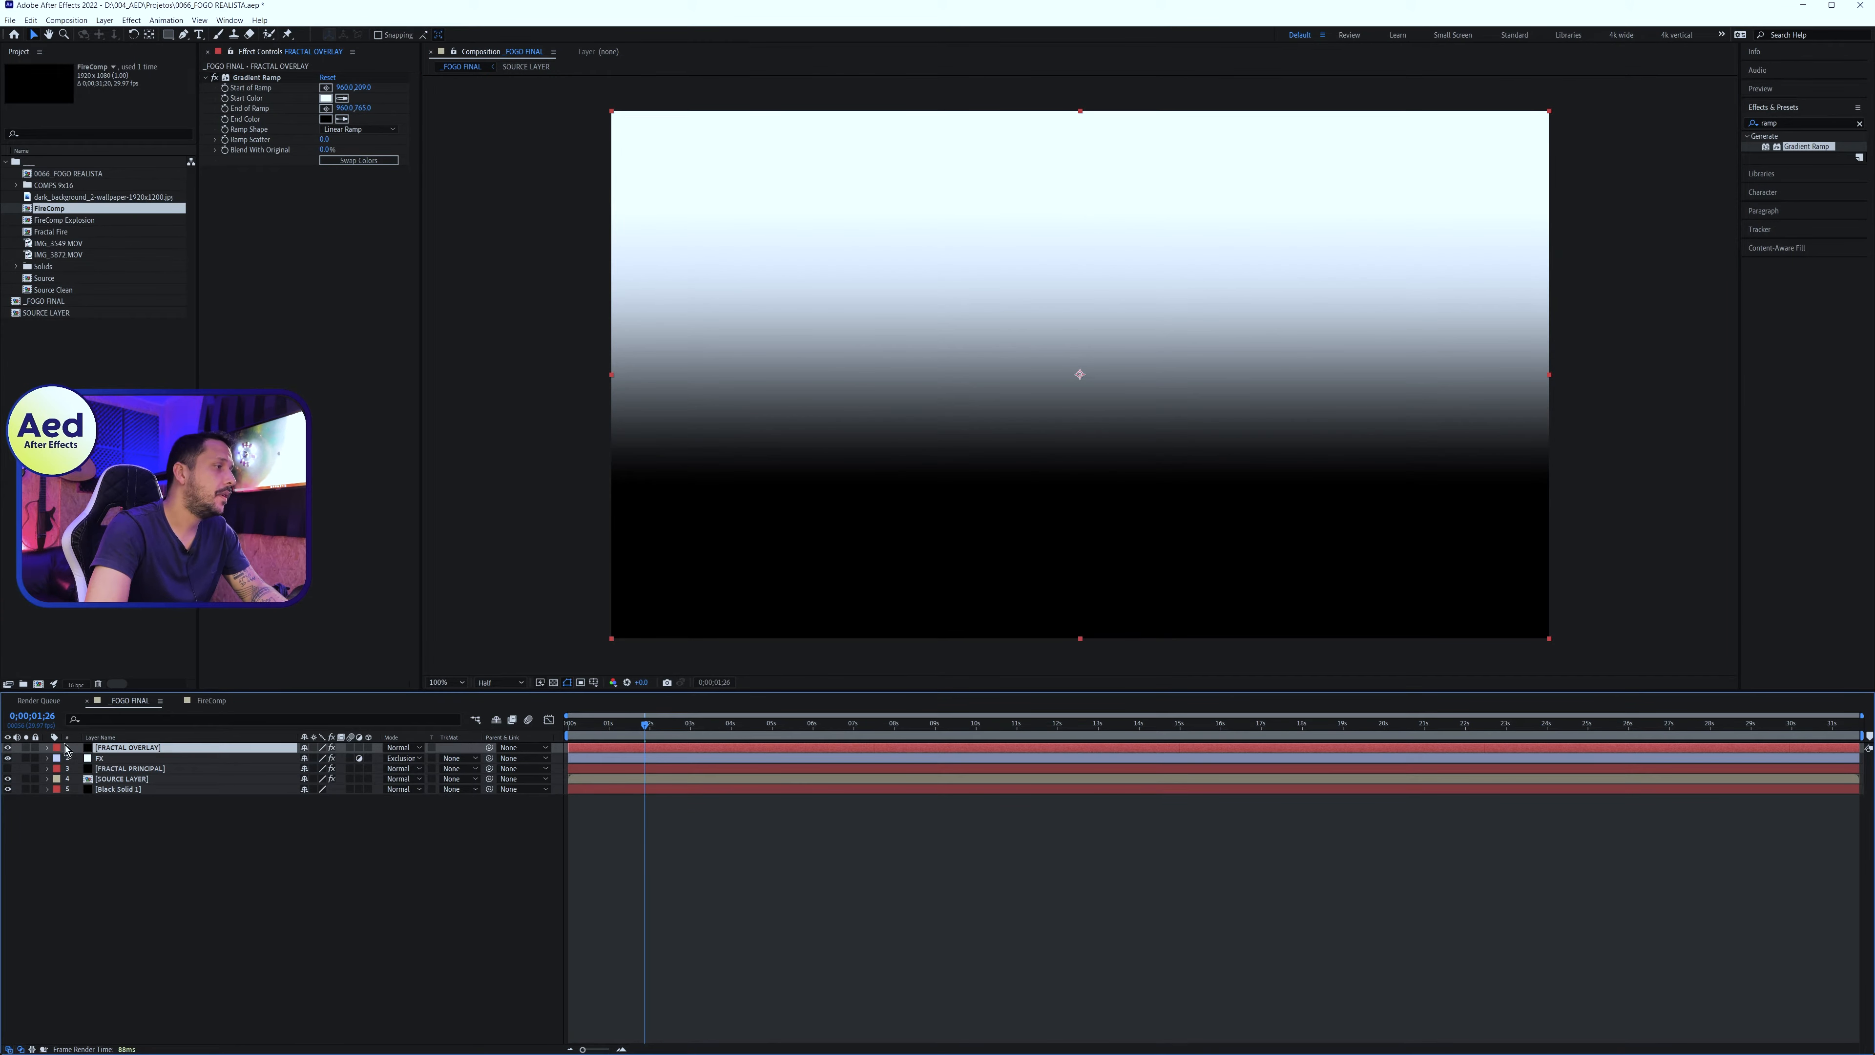
left_click(402, 747)
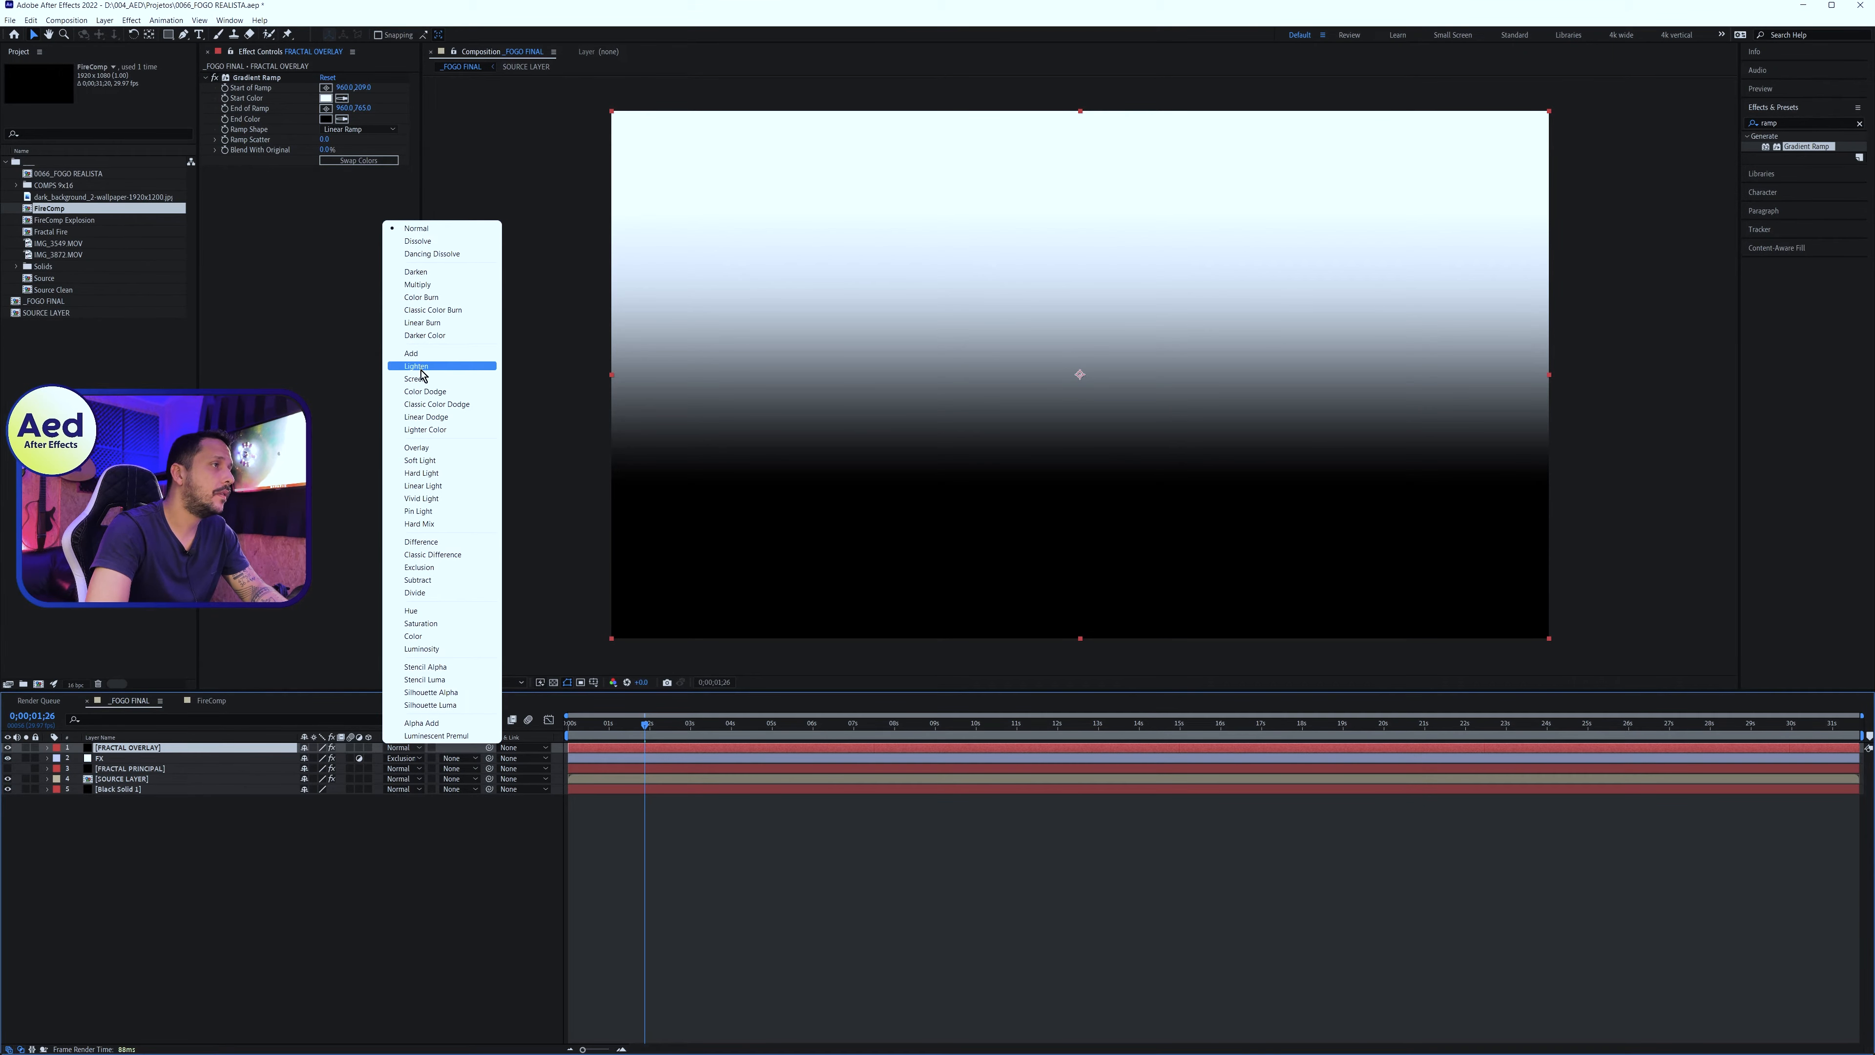
left_click(417, 448)
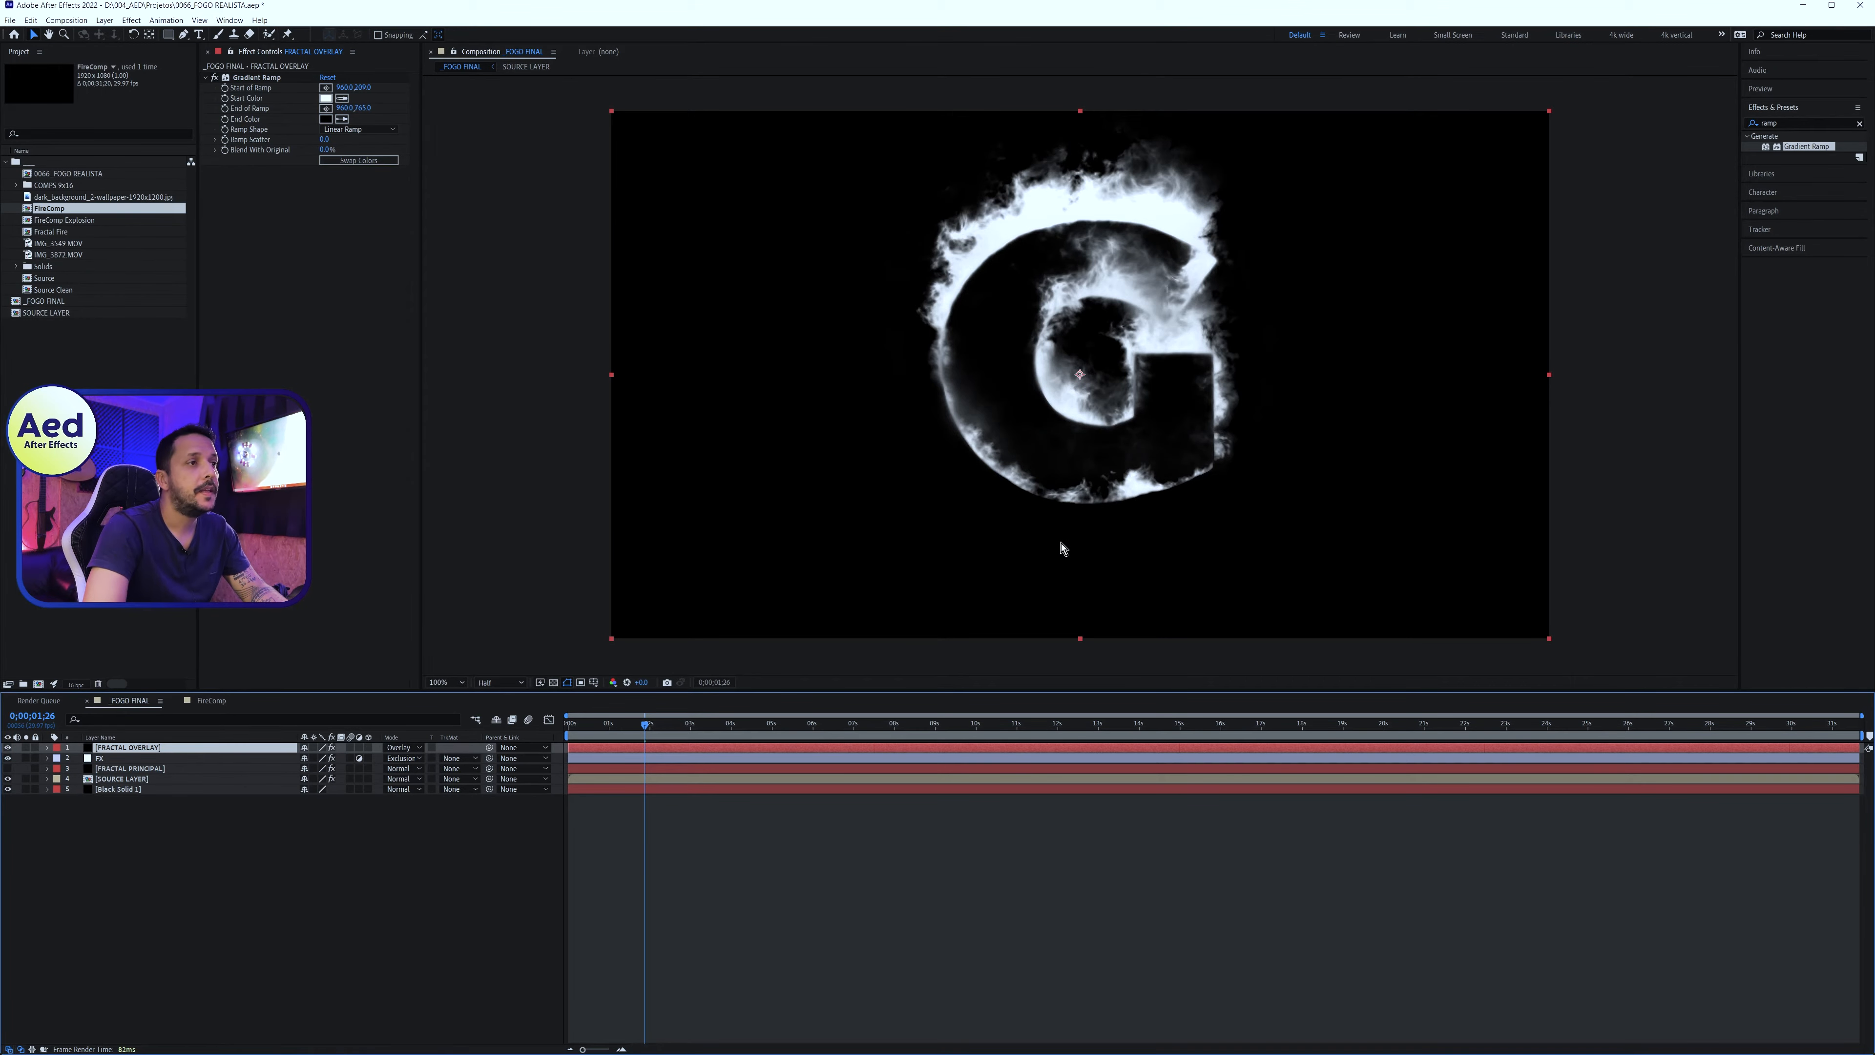
left_click(257, 77)
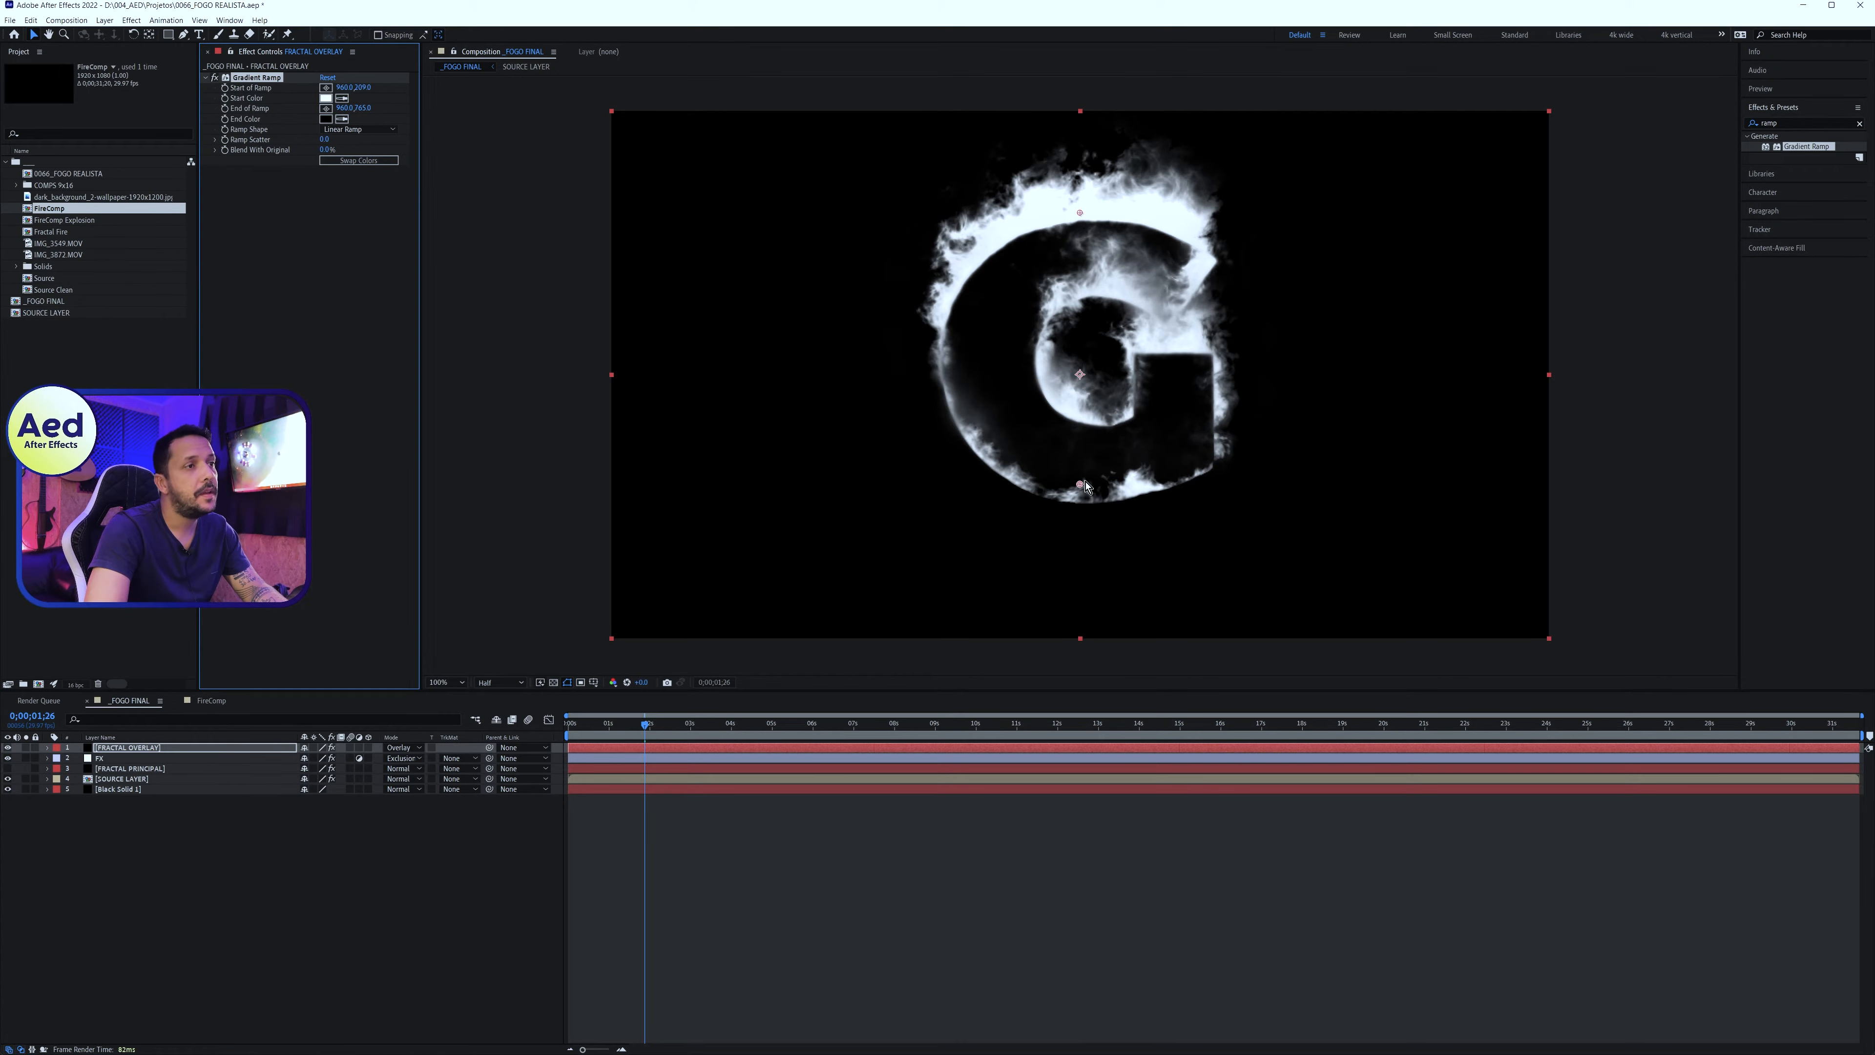
mouse_move(1082, 485)
left_mouse_down()
mouse_move(1099, 586)
mouse_move(1091, 482)
mouse_move(1094, 504)
left_mouse_up()
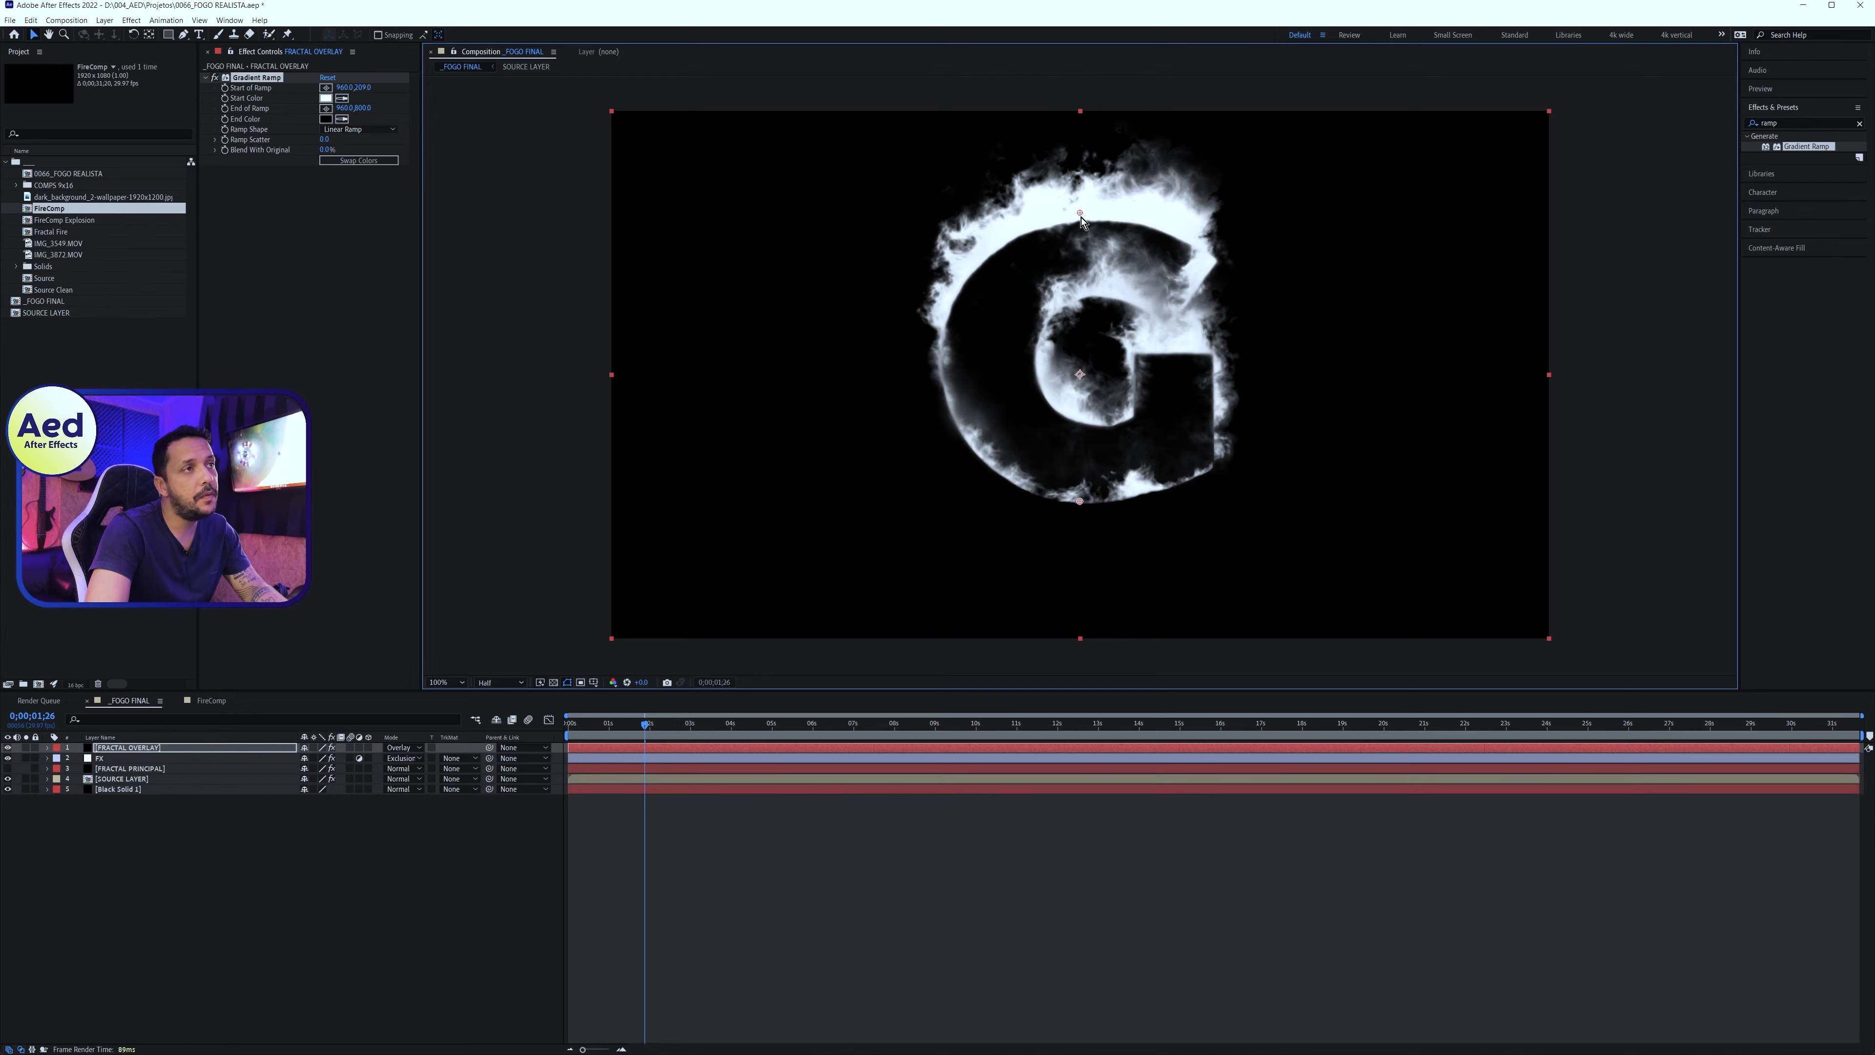
left_click_drag(1081, 216, 1084, 226)
Compare the G with FRACTAL OVERLAY hidden and shown, and preview the animation
left_click(7, 748)
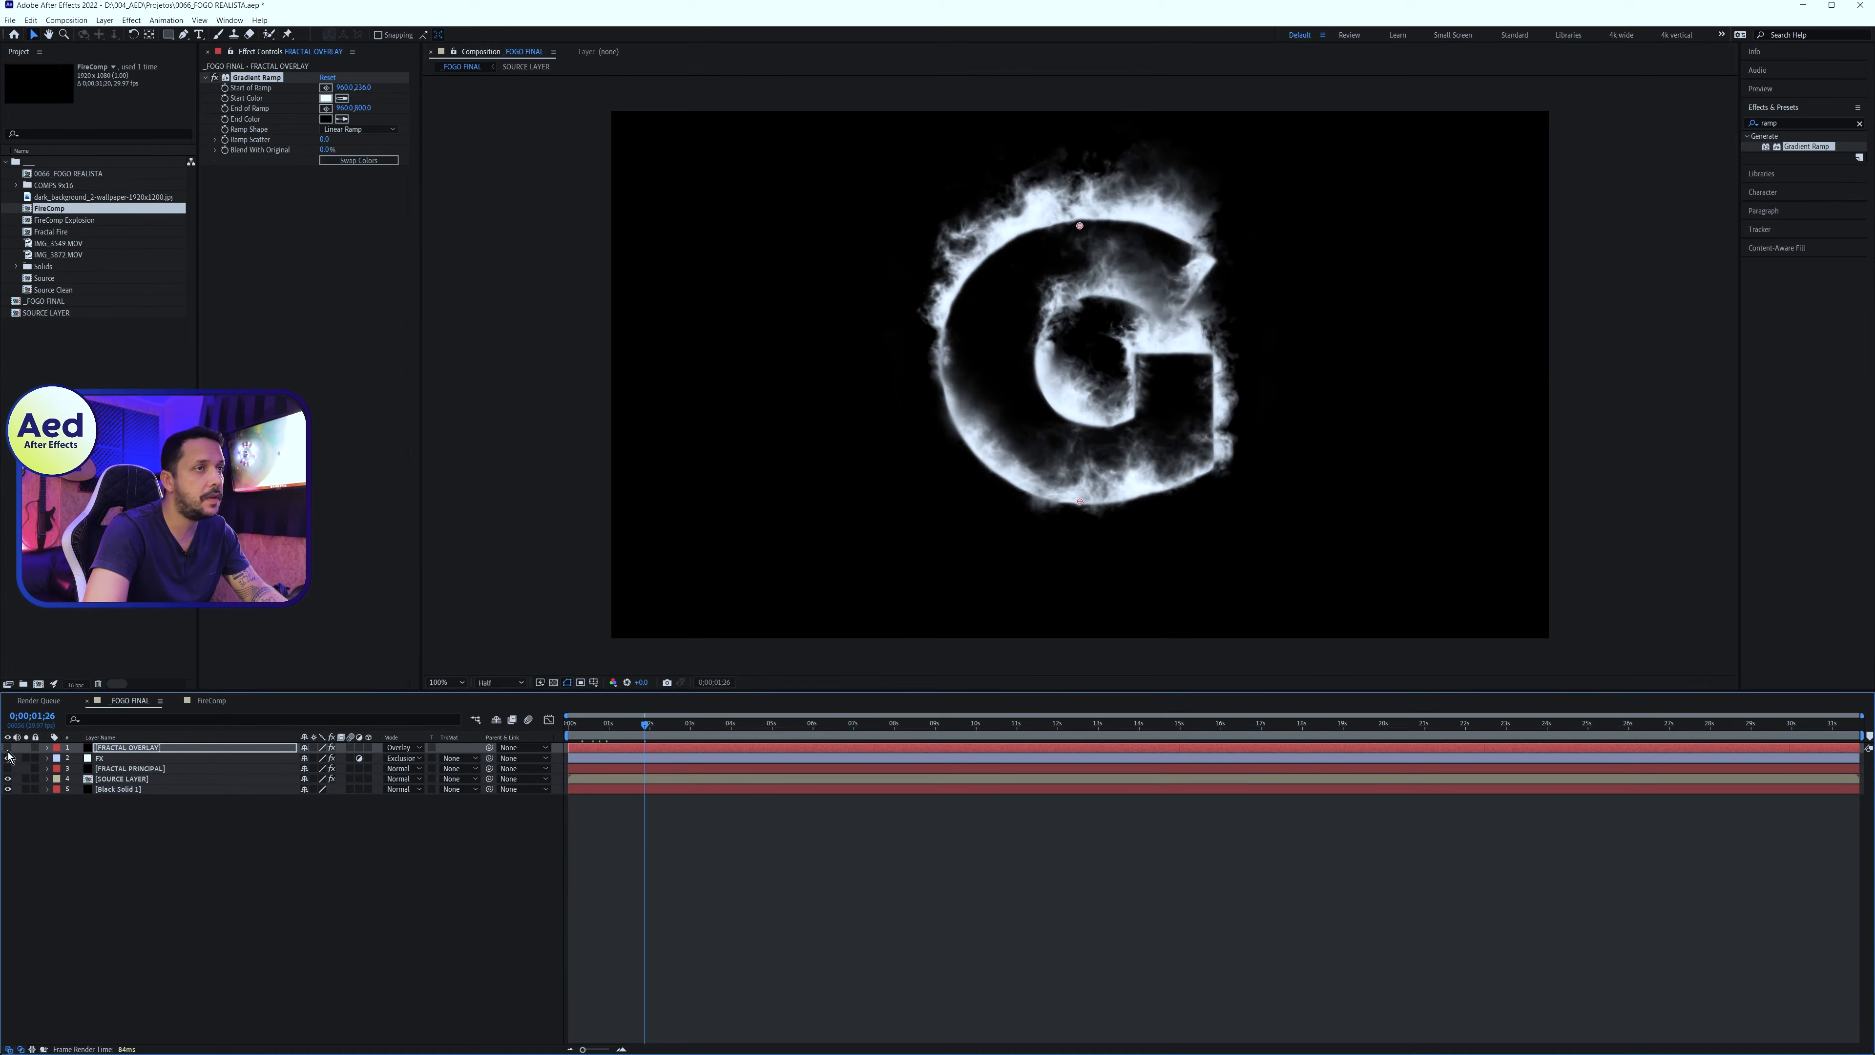
left_click(7, 748)
left_click(8, 748)
left_click(8, 749)
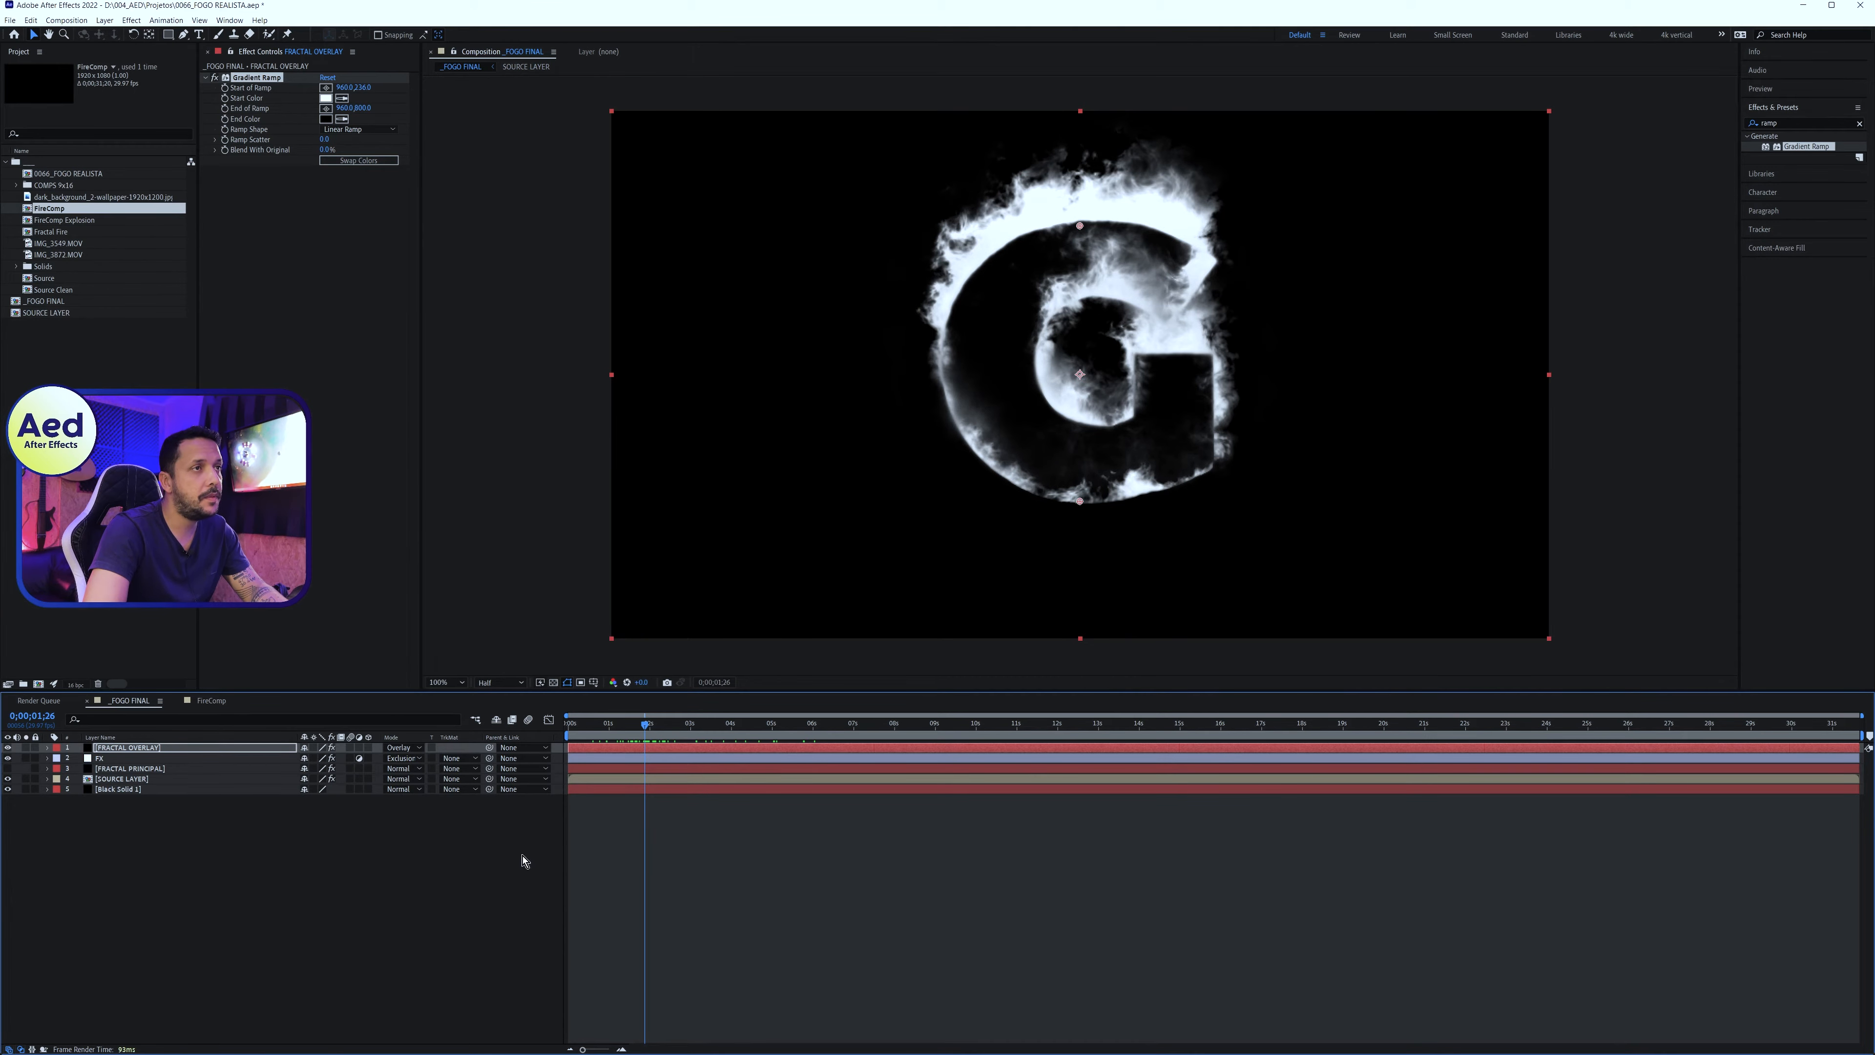
key("space")
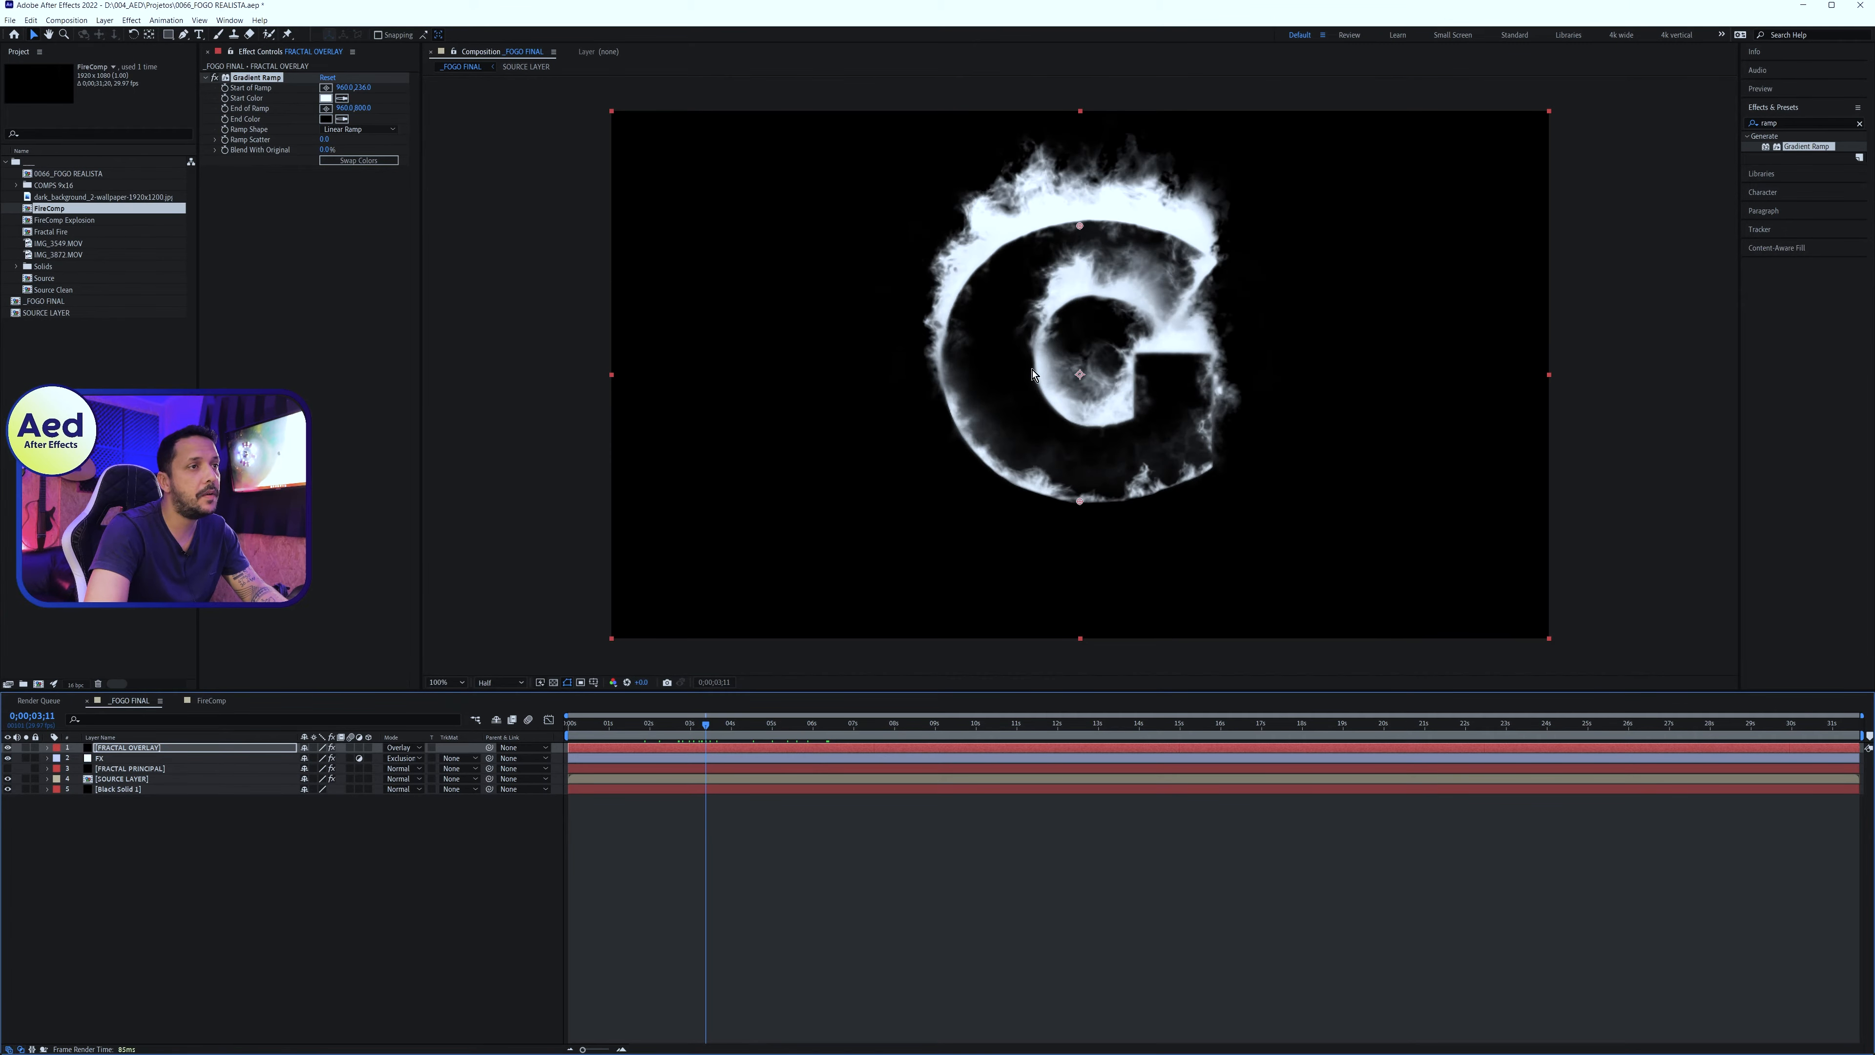
Apply a Fractal Noise effect to FRACTAL OVERLAY and set the layer's blending mode back to Normal
left_click(270, 225)
left_click(1804, 118)
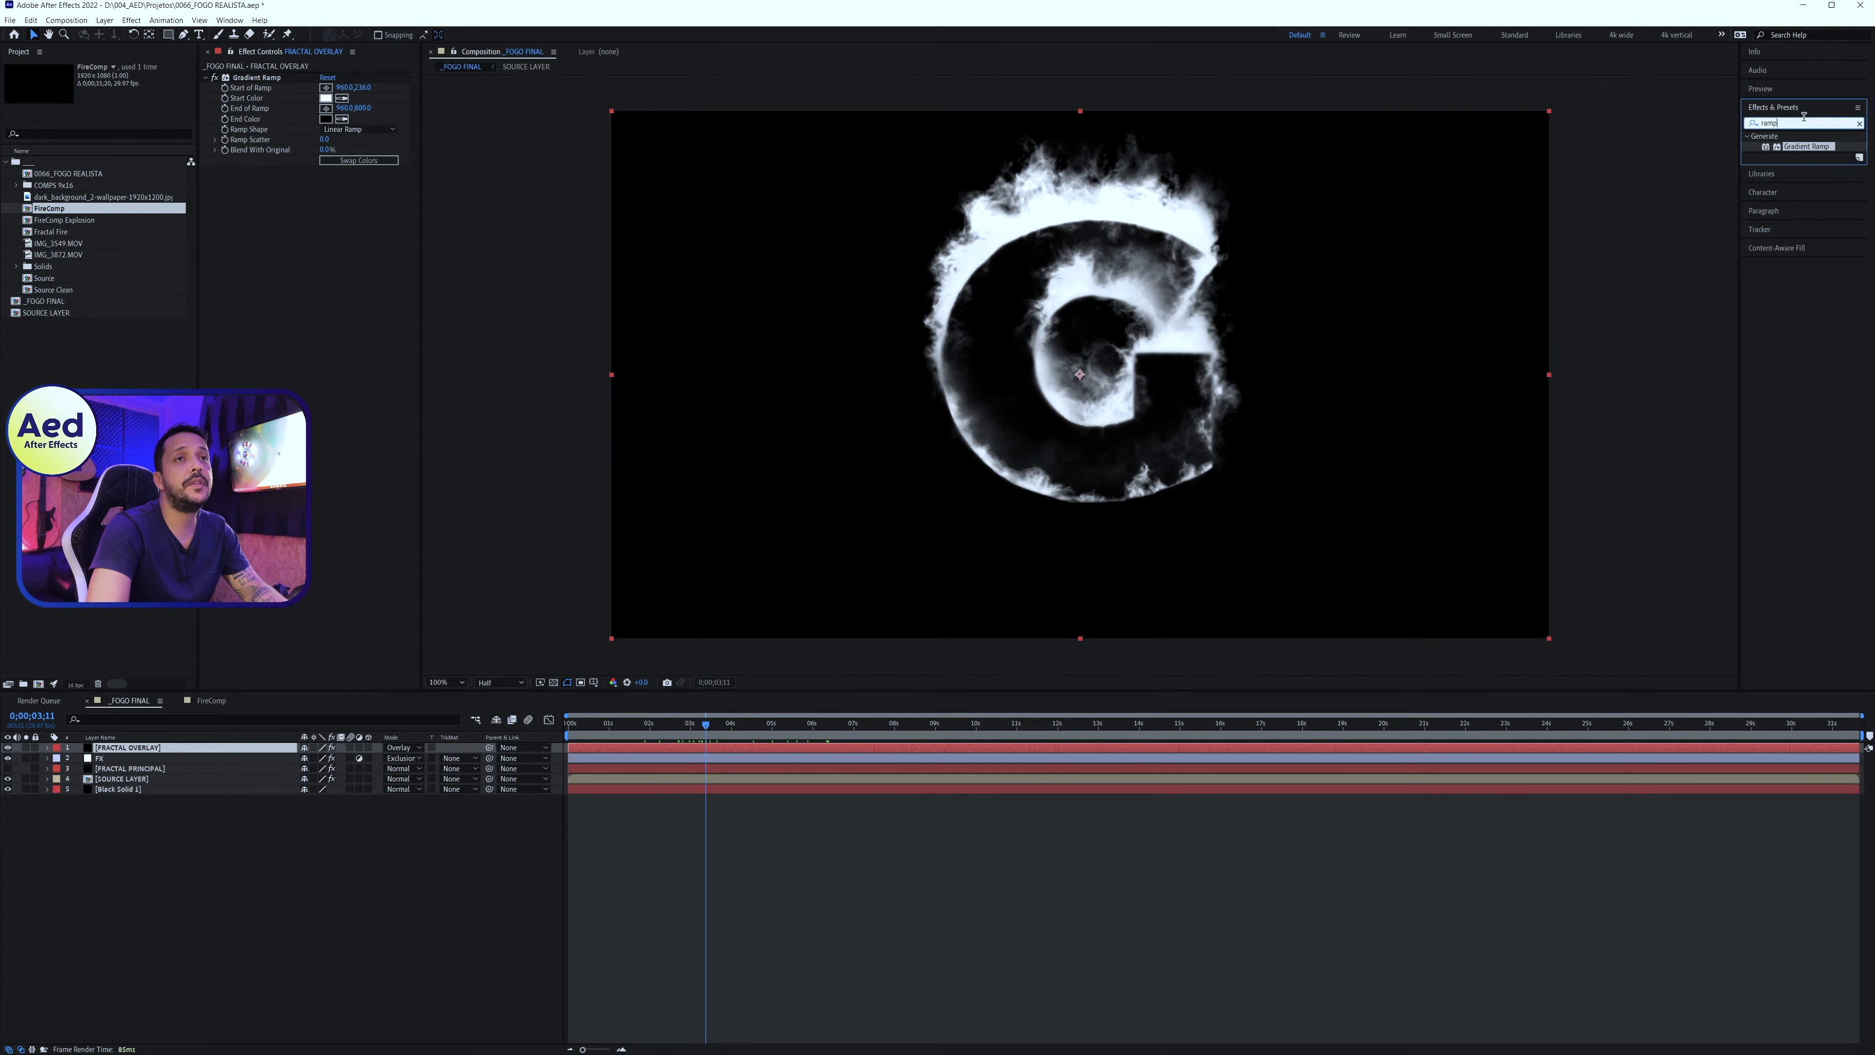
type("frac")
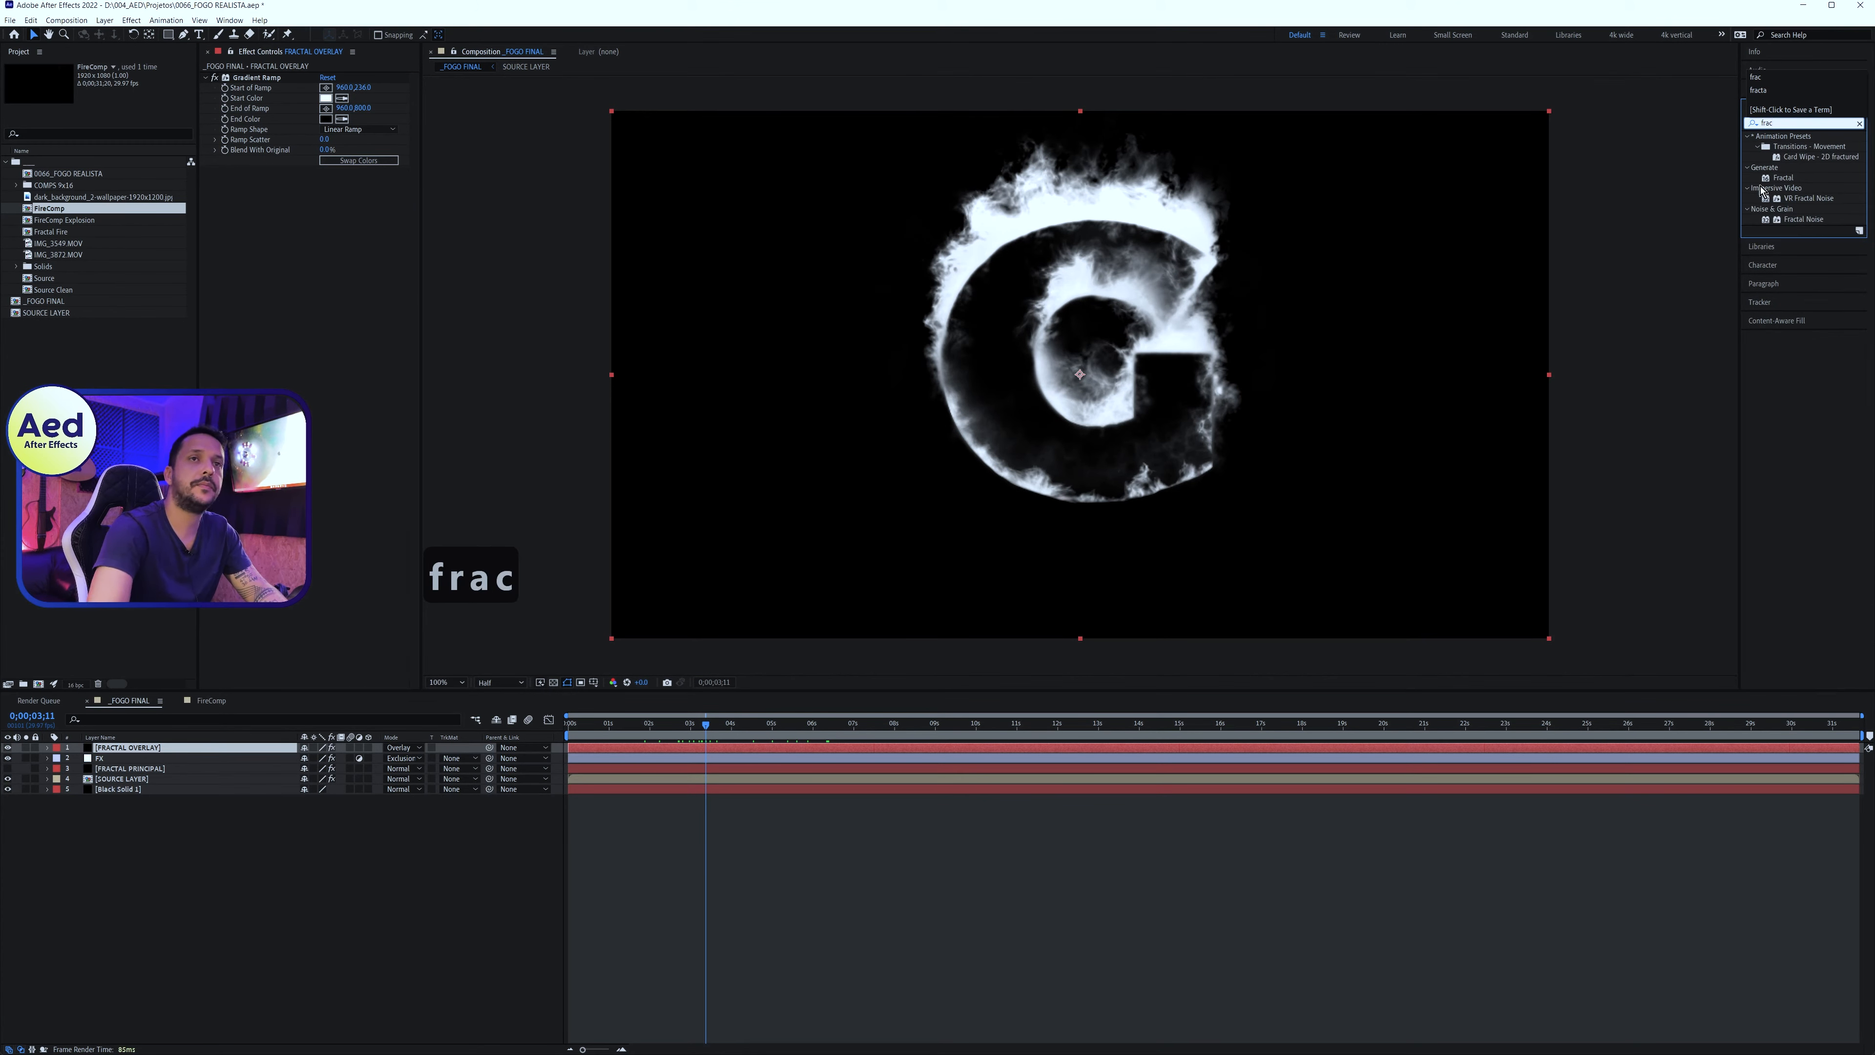
double_click(1803, 219)
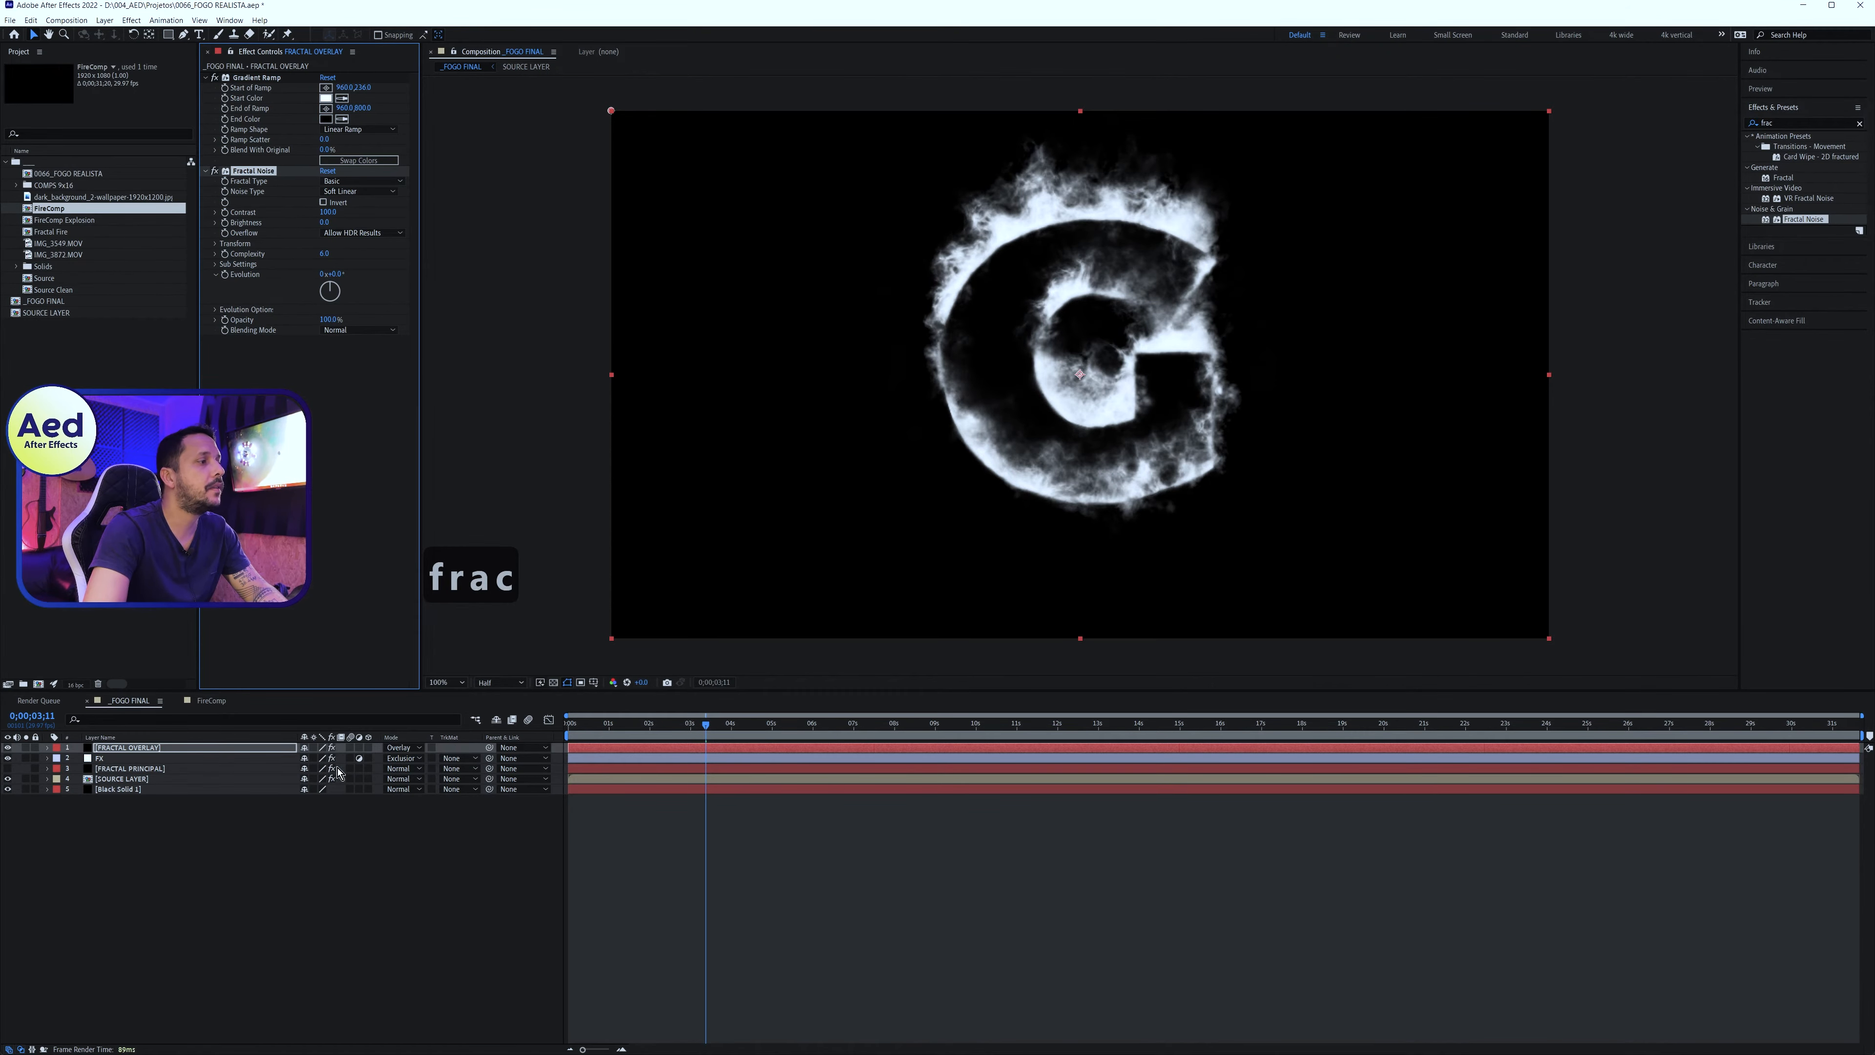
left_click(402, 747)
left_click(419, 228)
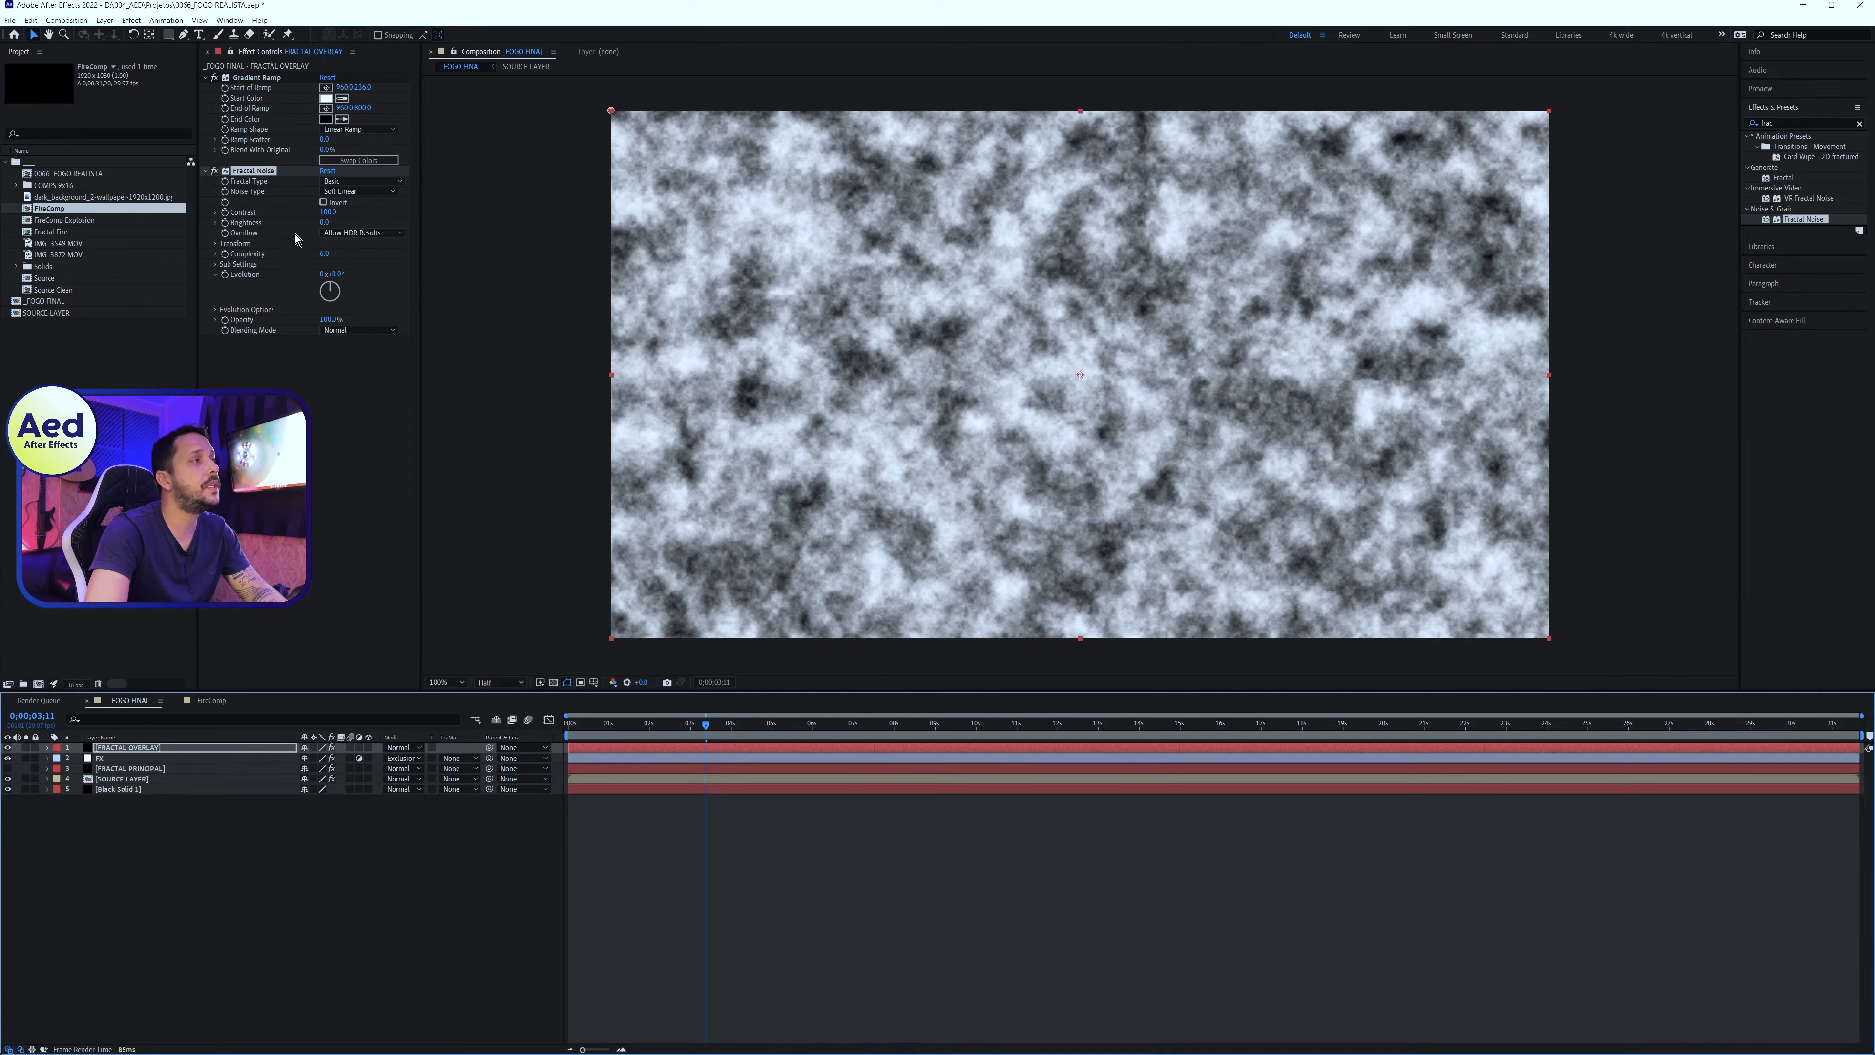
Add the expression time*150 to the Evolution of FRACTAL OVERLAY's Fractal Noise and scrub through the result
left_click(255, 171)
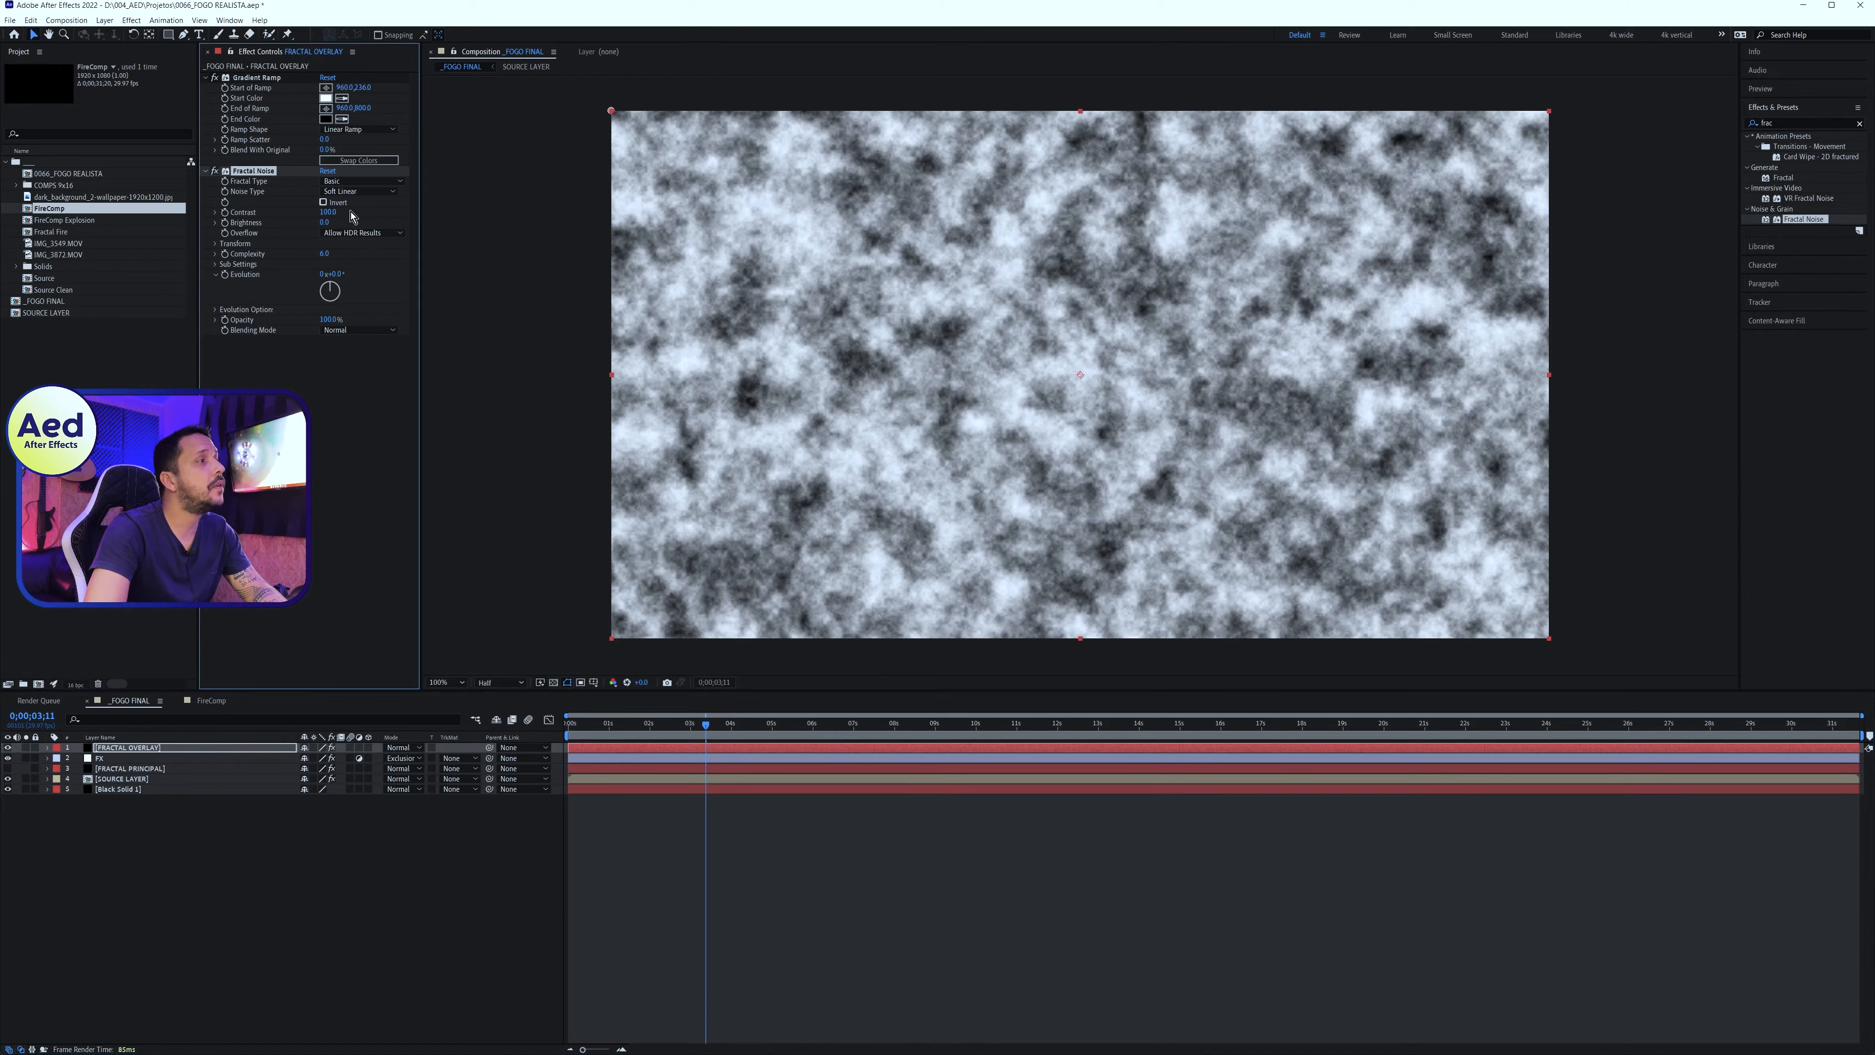
left_click(226, 275, "alt")
type("time*")
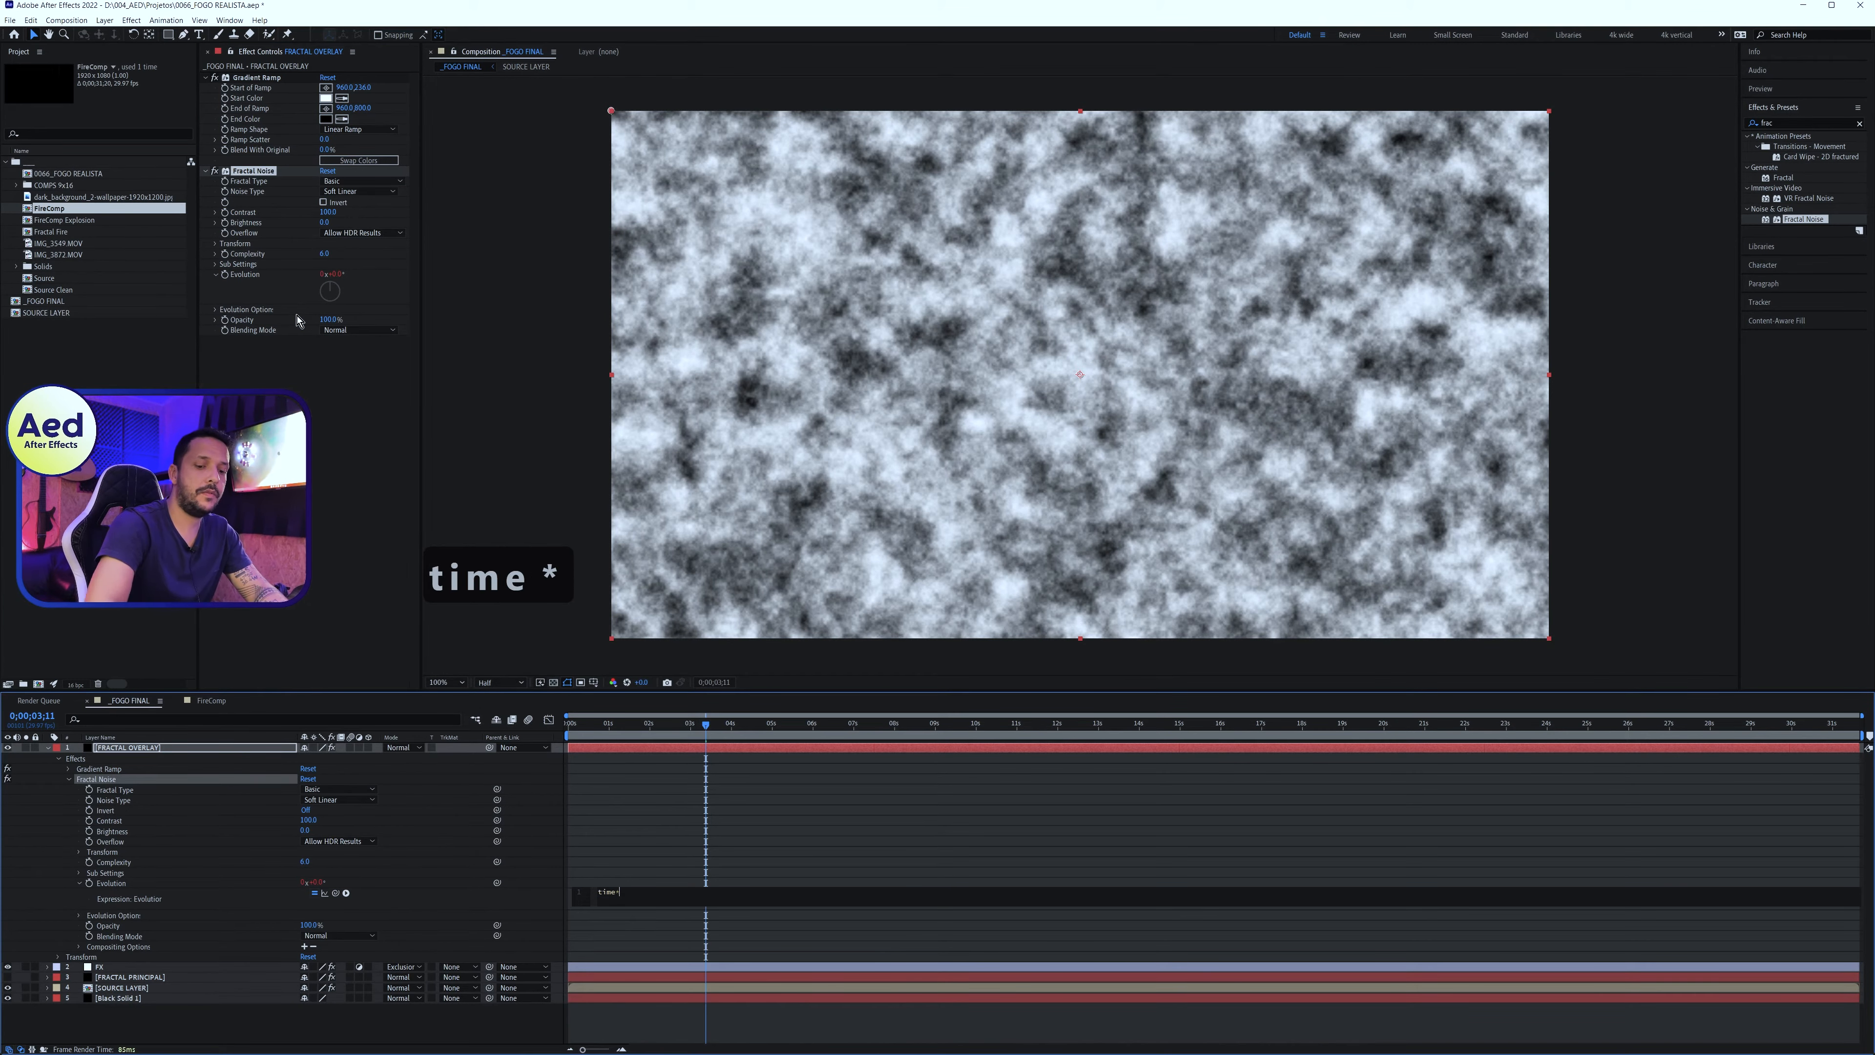
type("150")
key("Return")
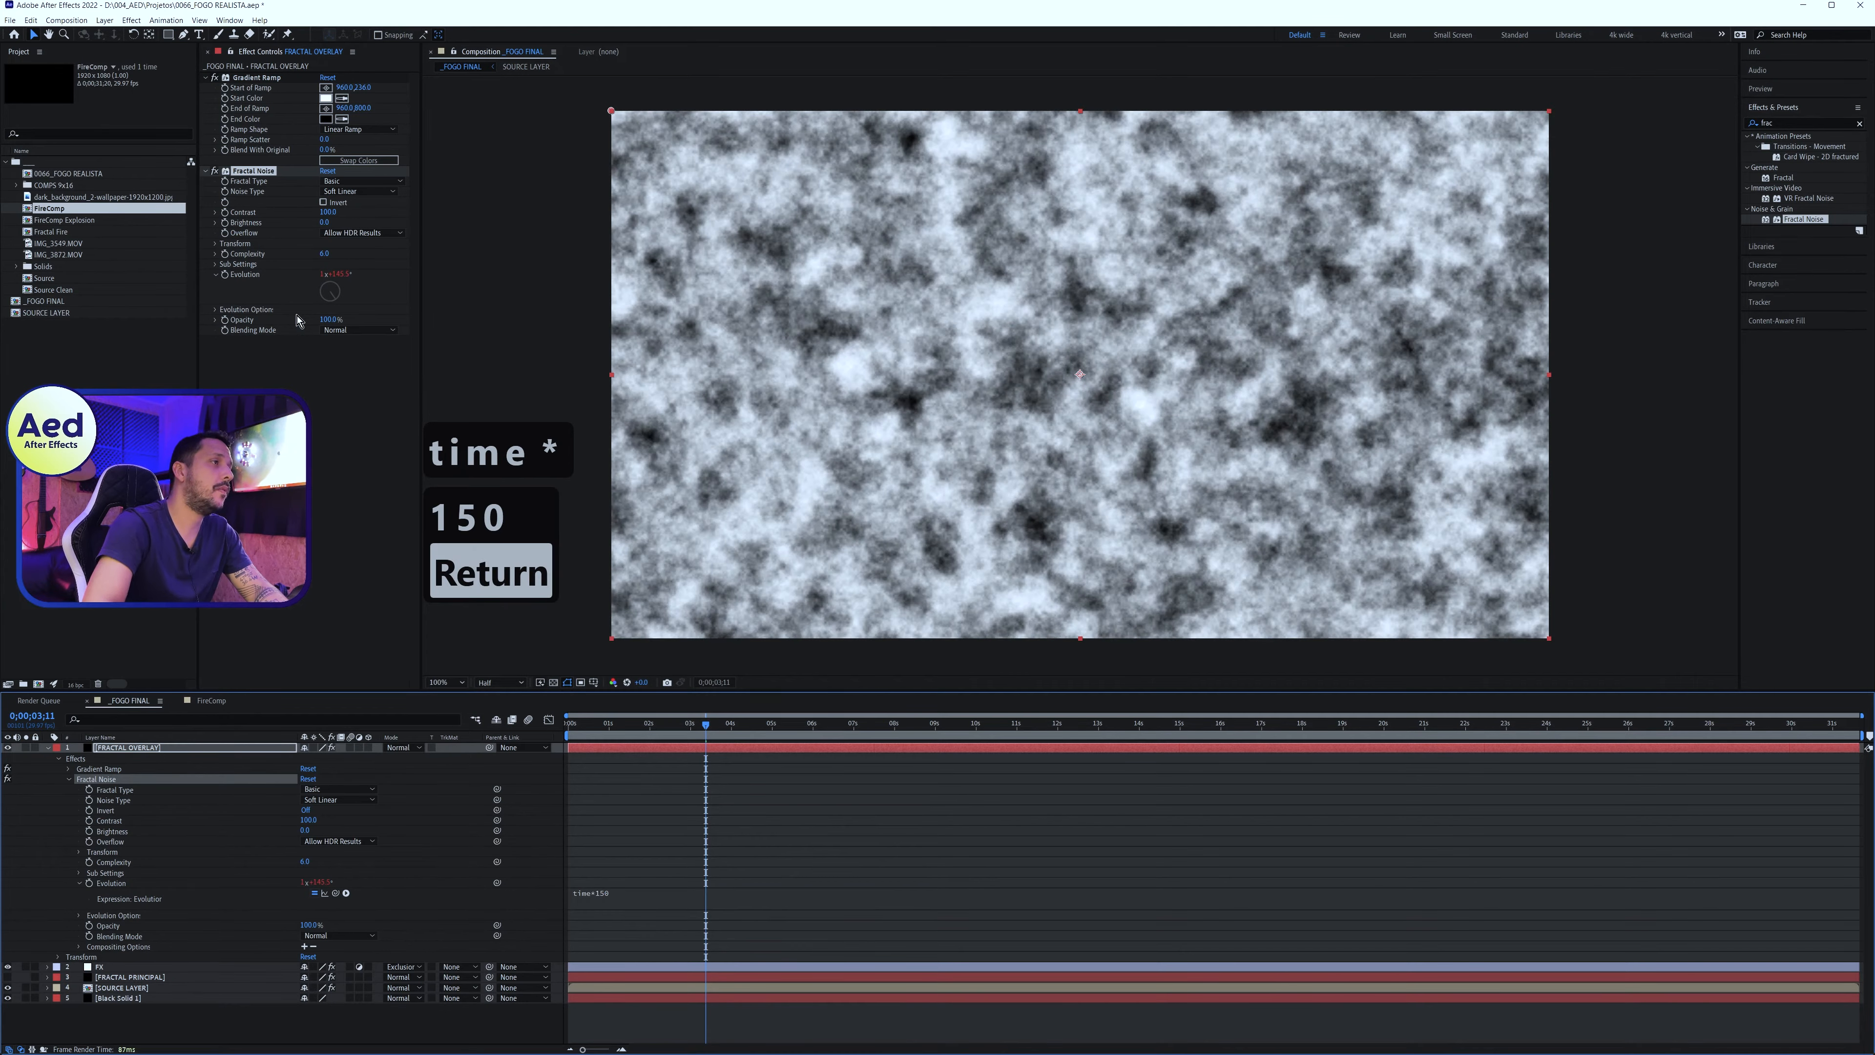
left_click_drag(603, 729, 692, 729)
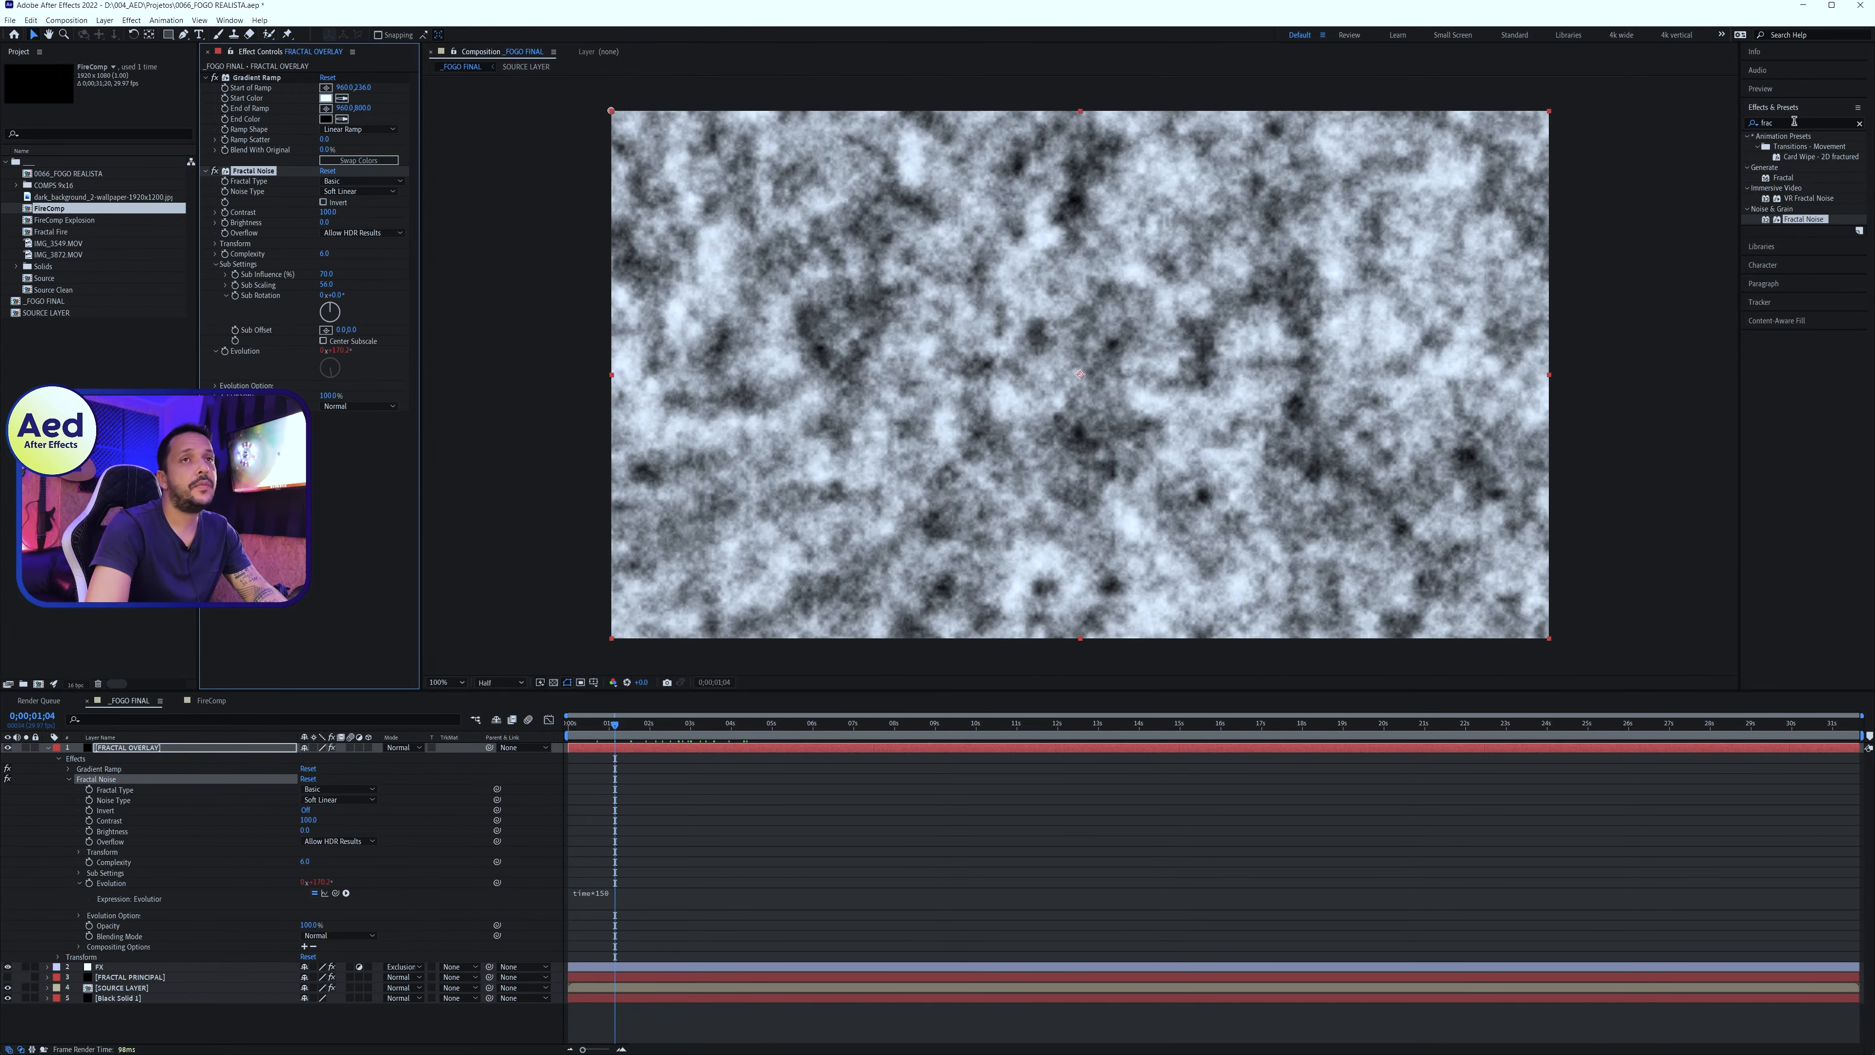
Set the Blending Mode of FRACTAL OVERLAY's Fractal Noise effect to Multiply over the gradient ramp
left_click(1794, 120)
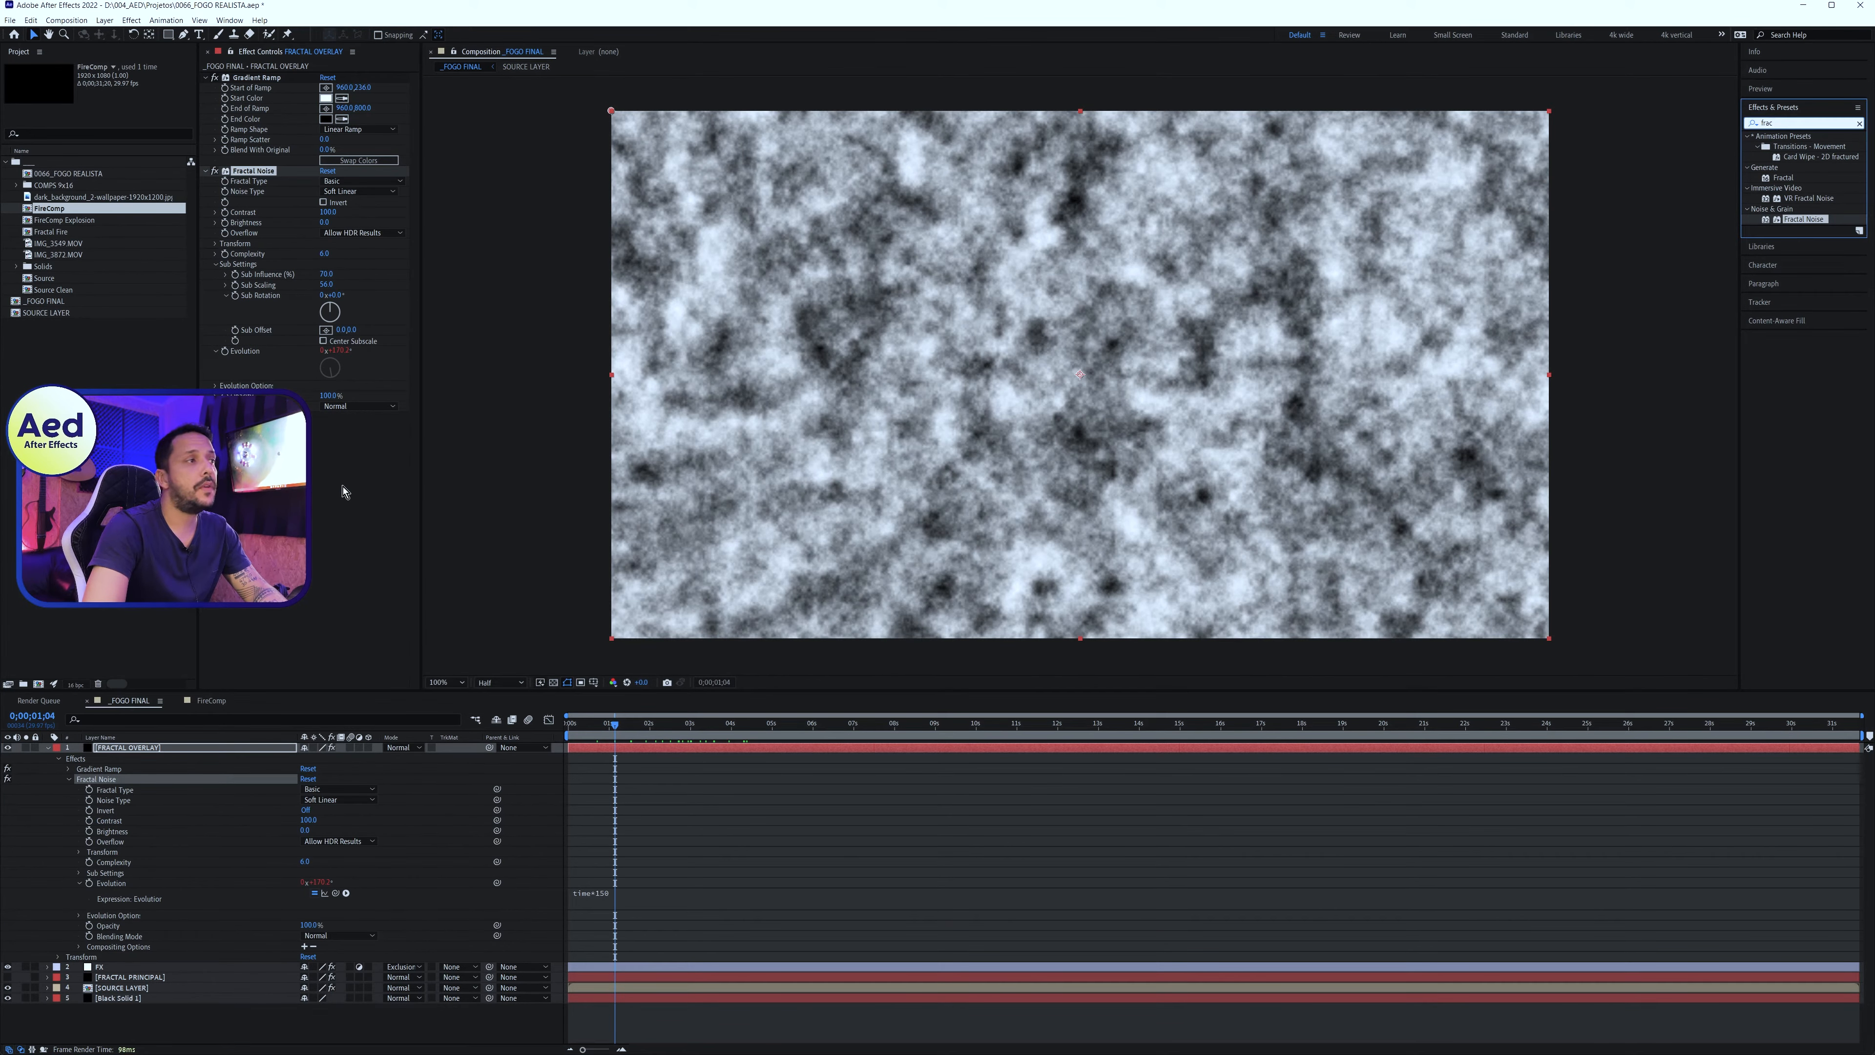
left_click(355, 406)
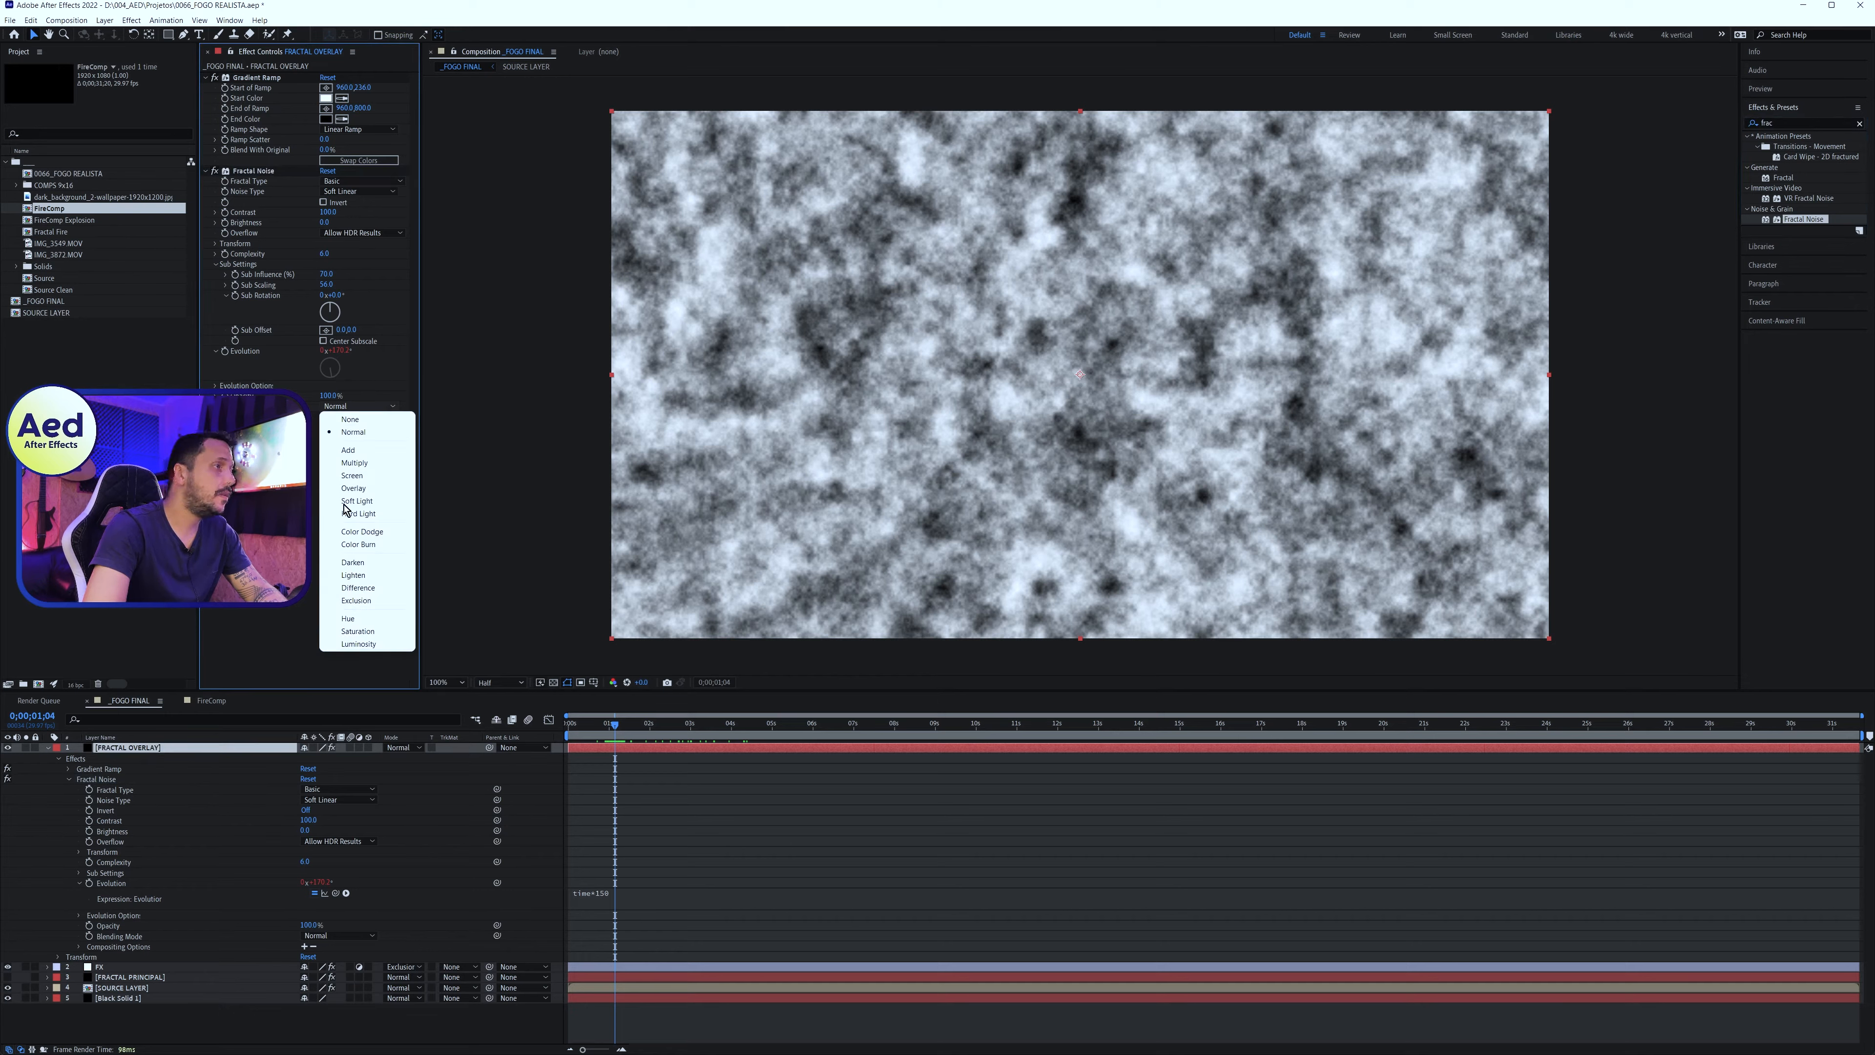
left_click(348, 462)
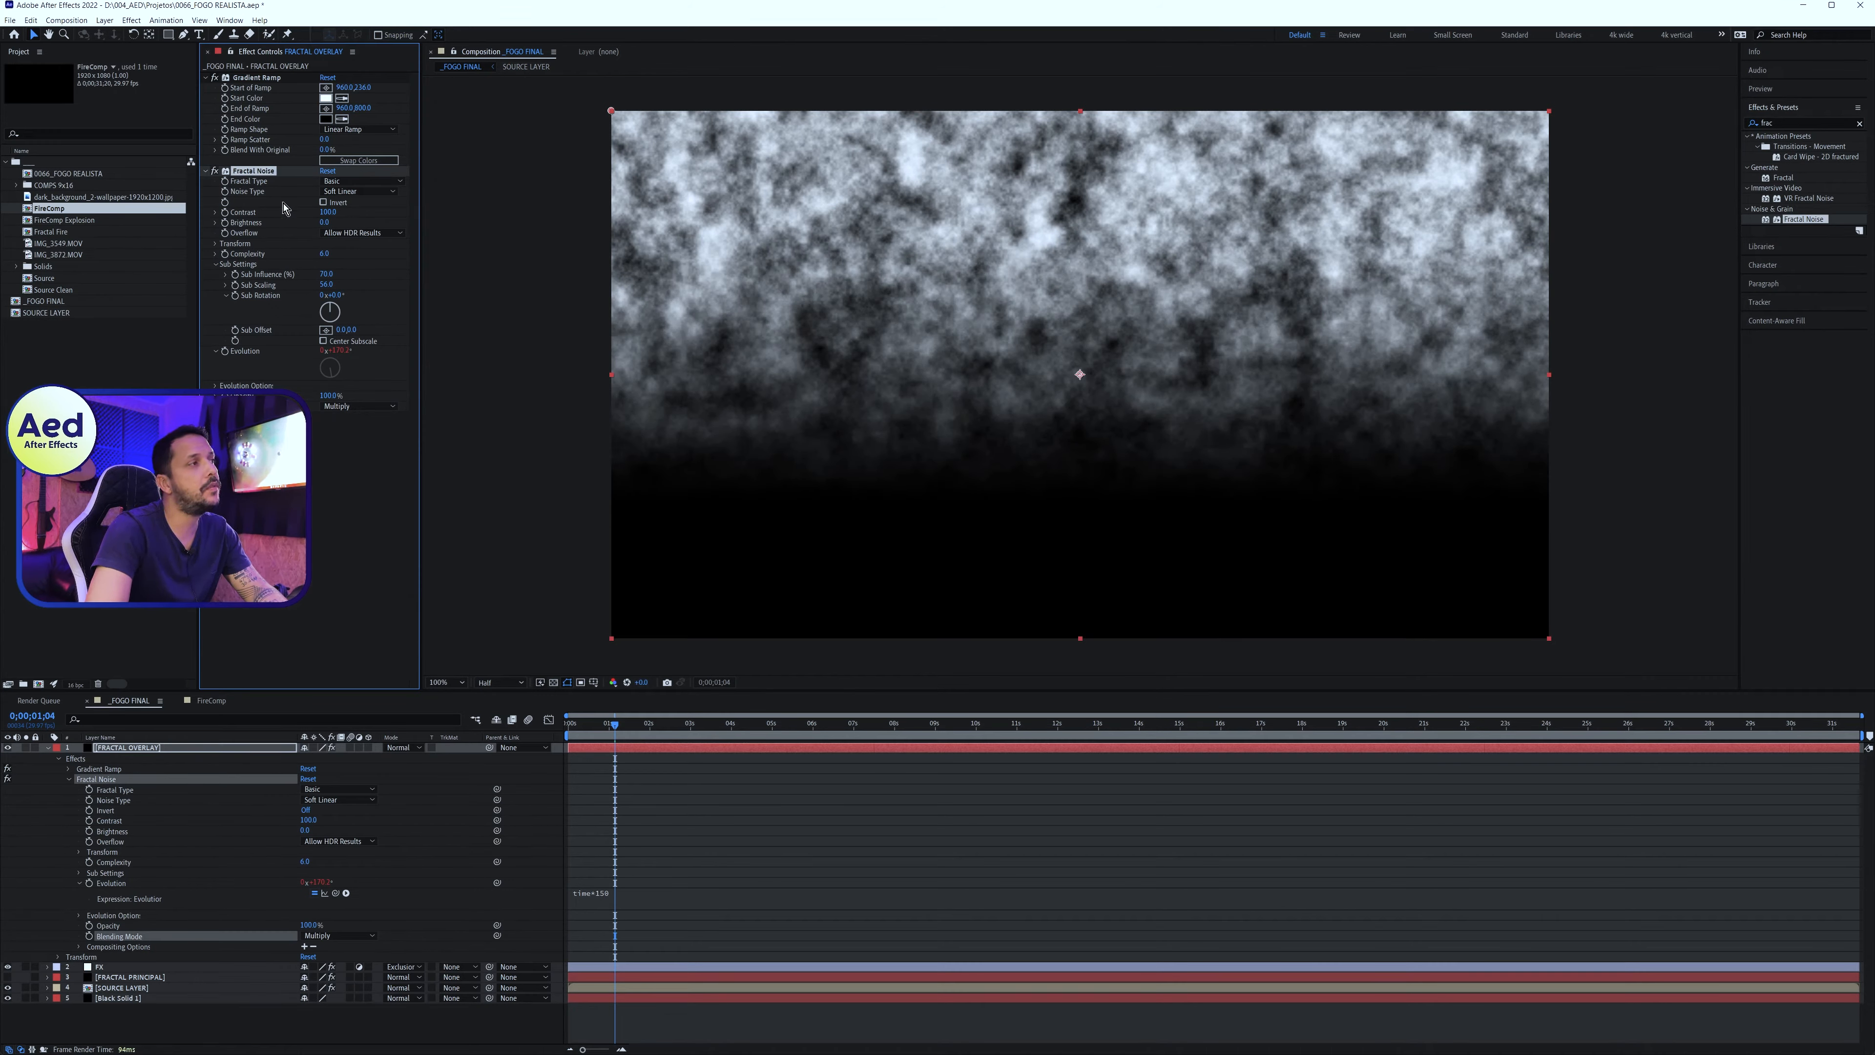
Apply a second Fractal Noise effect to FRACTAL OVERLAY, placed below the existing one
left_click(1801, 179)
left_click_drag(1791, 220, 382, 415)
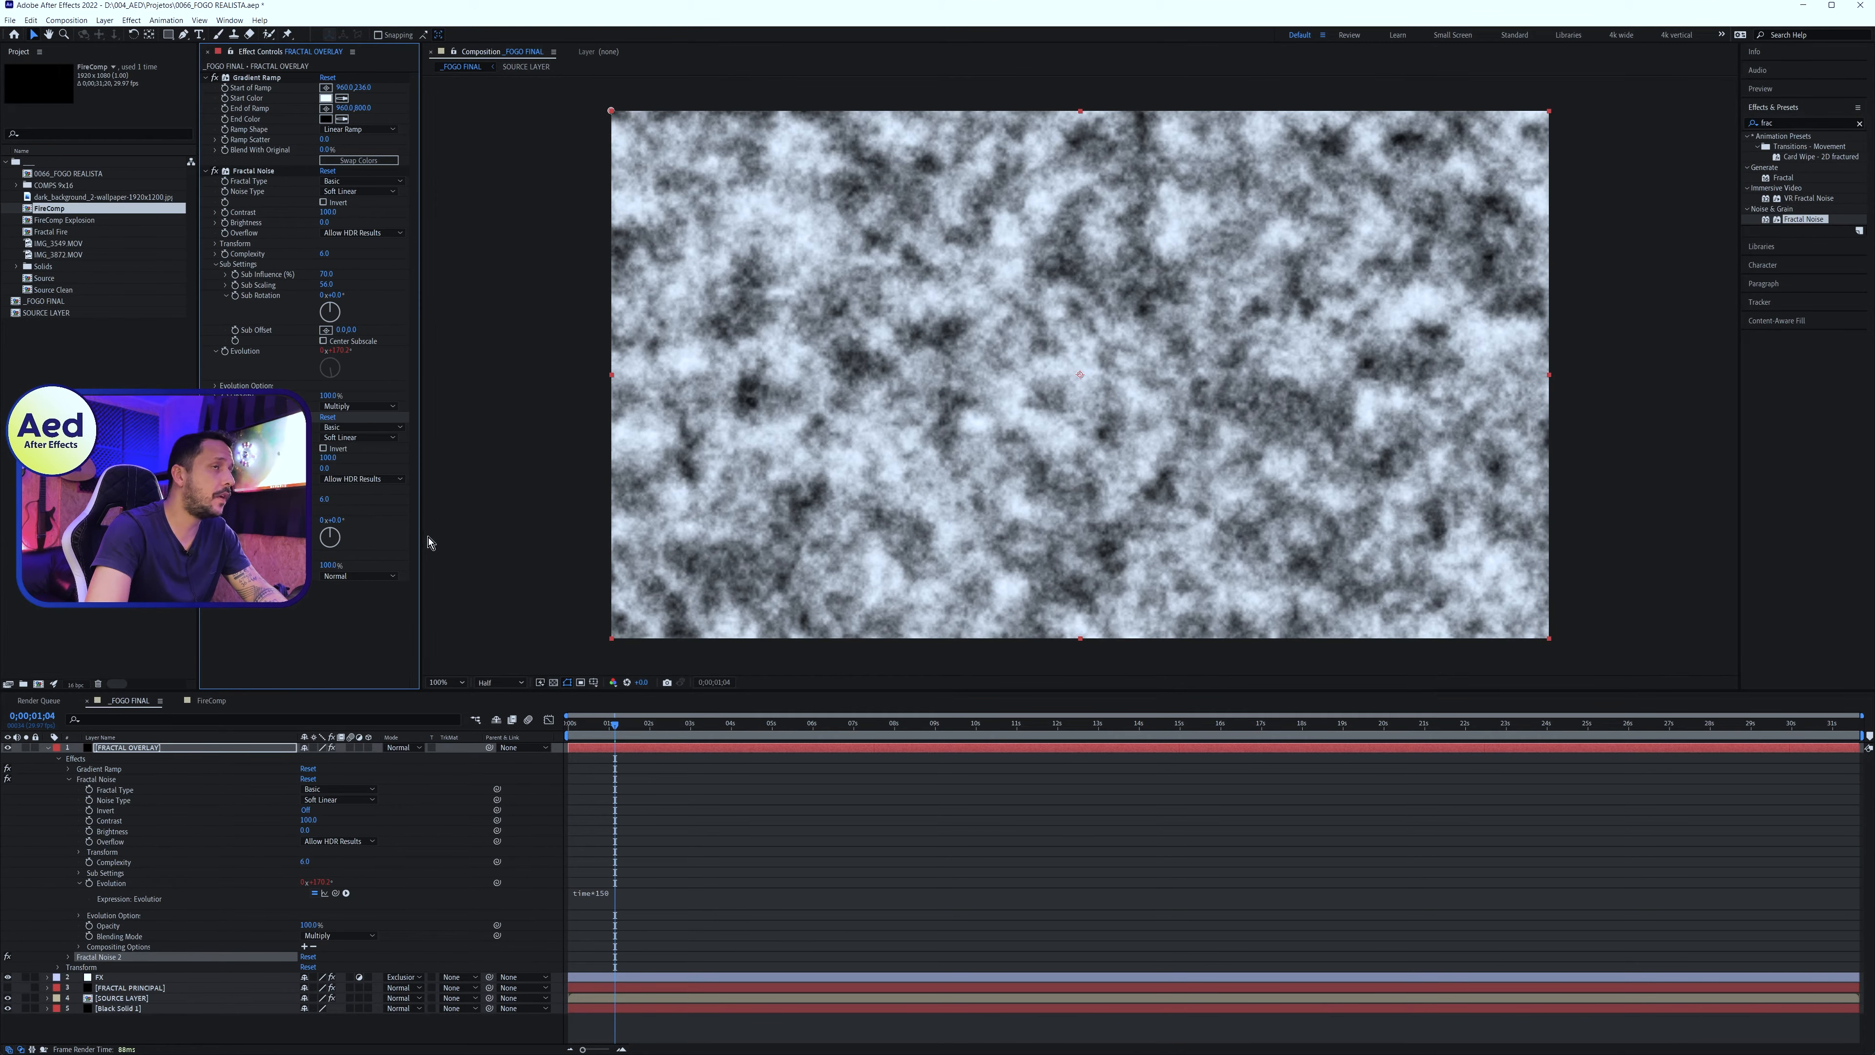
left_click(379, 629)
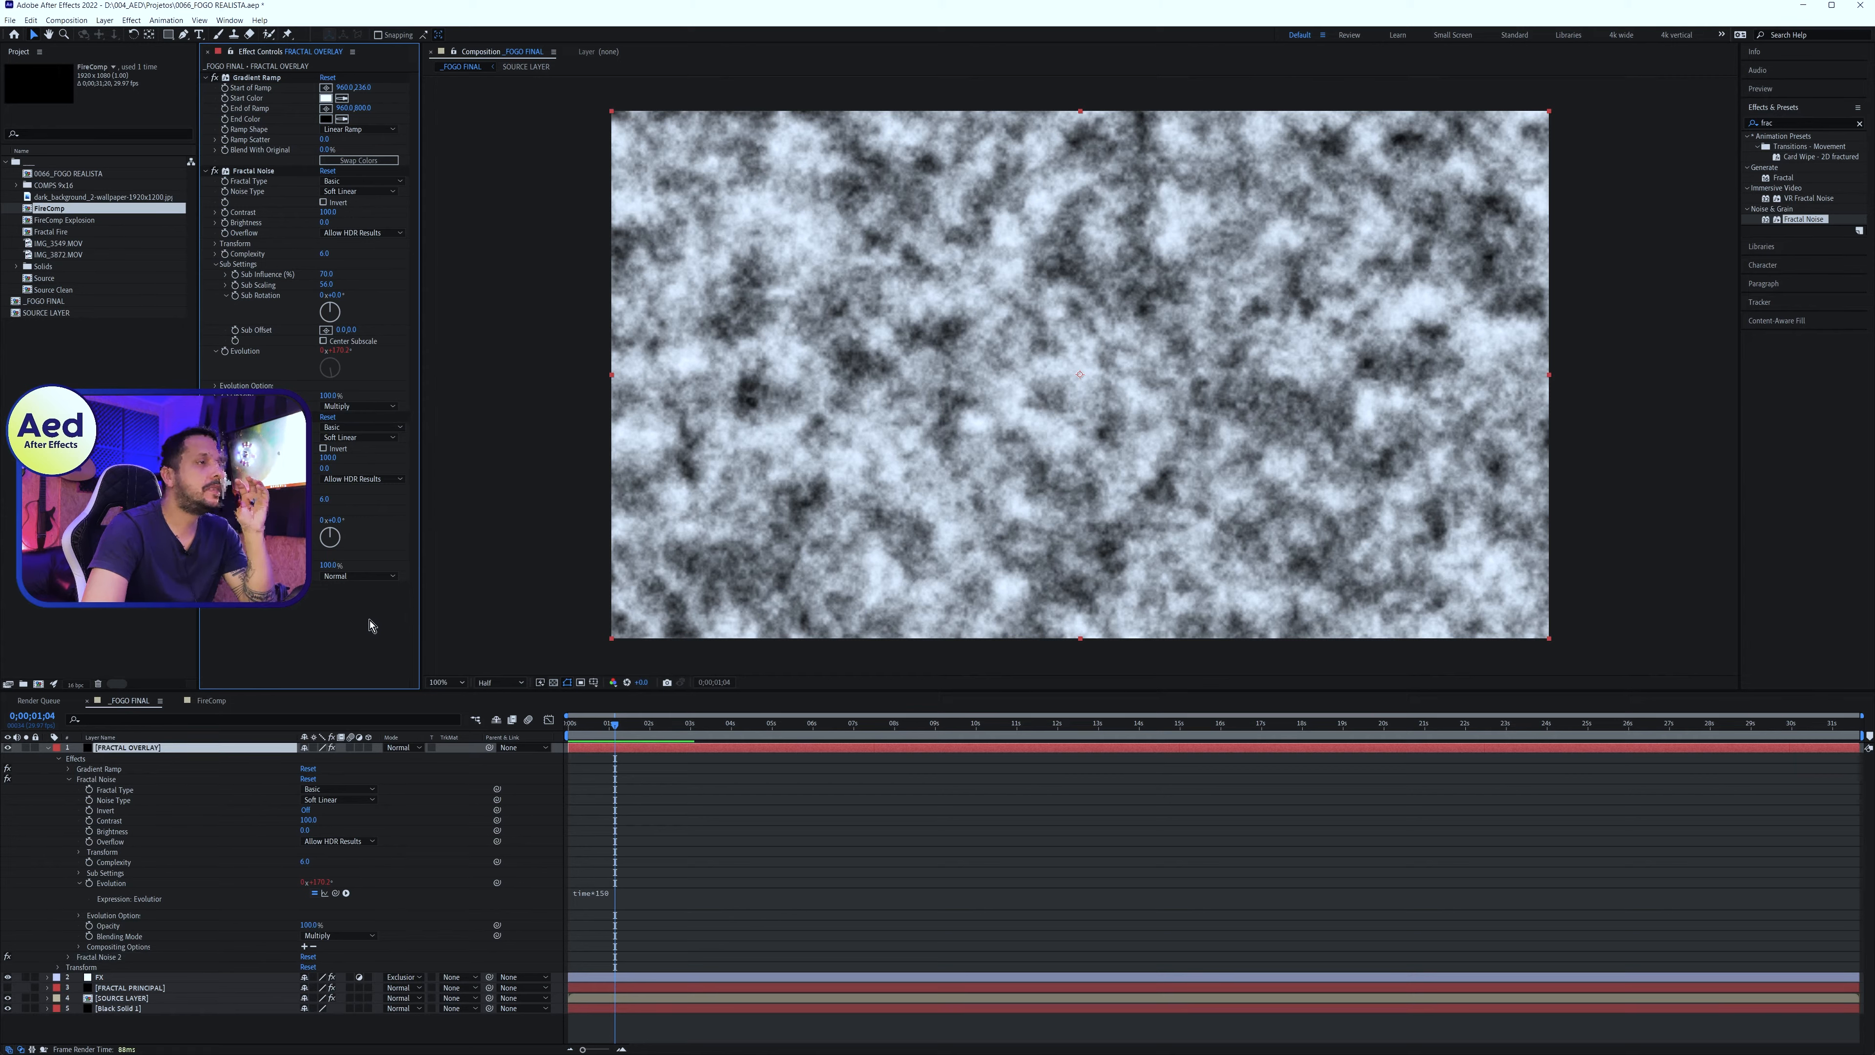
left_click(316, 416)
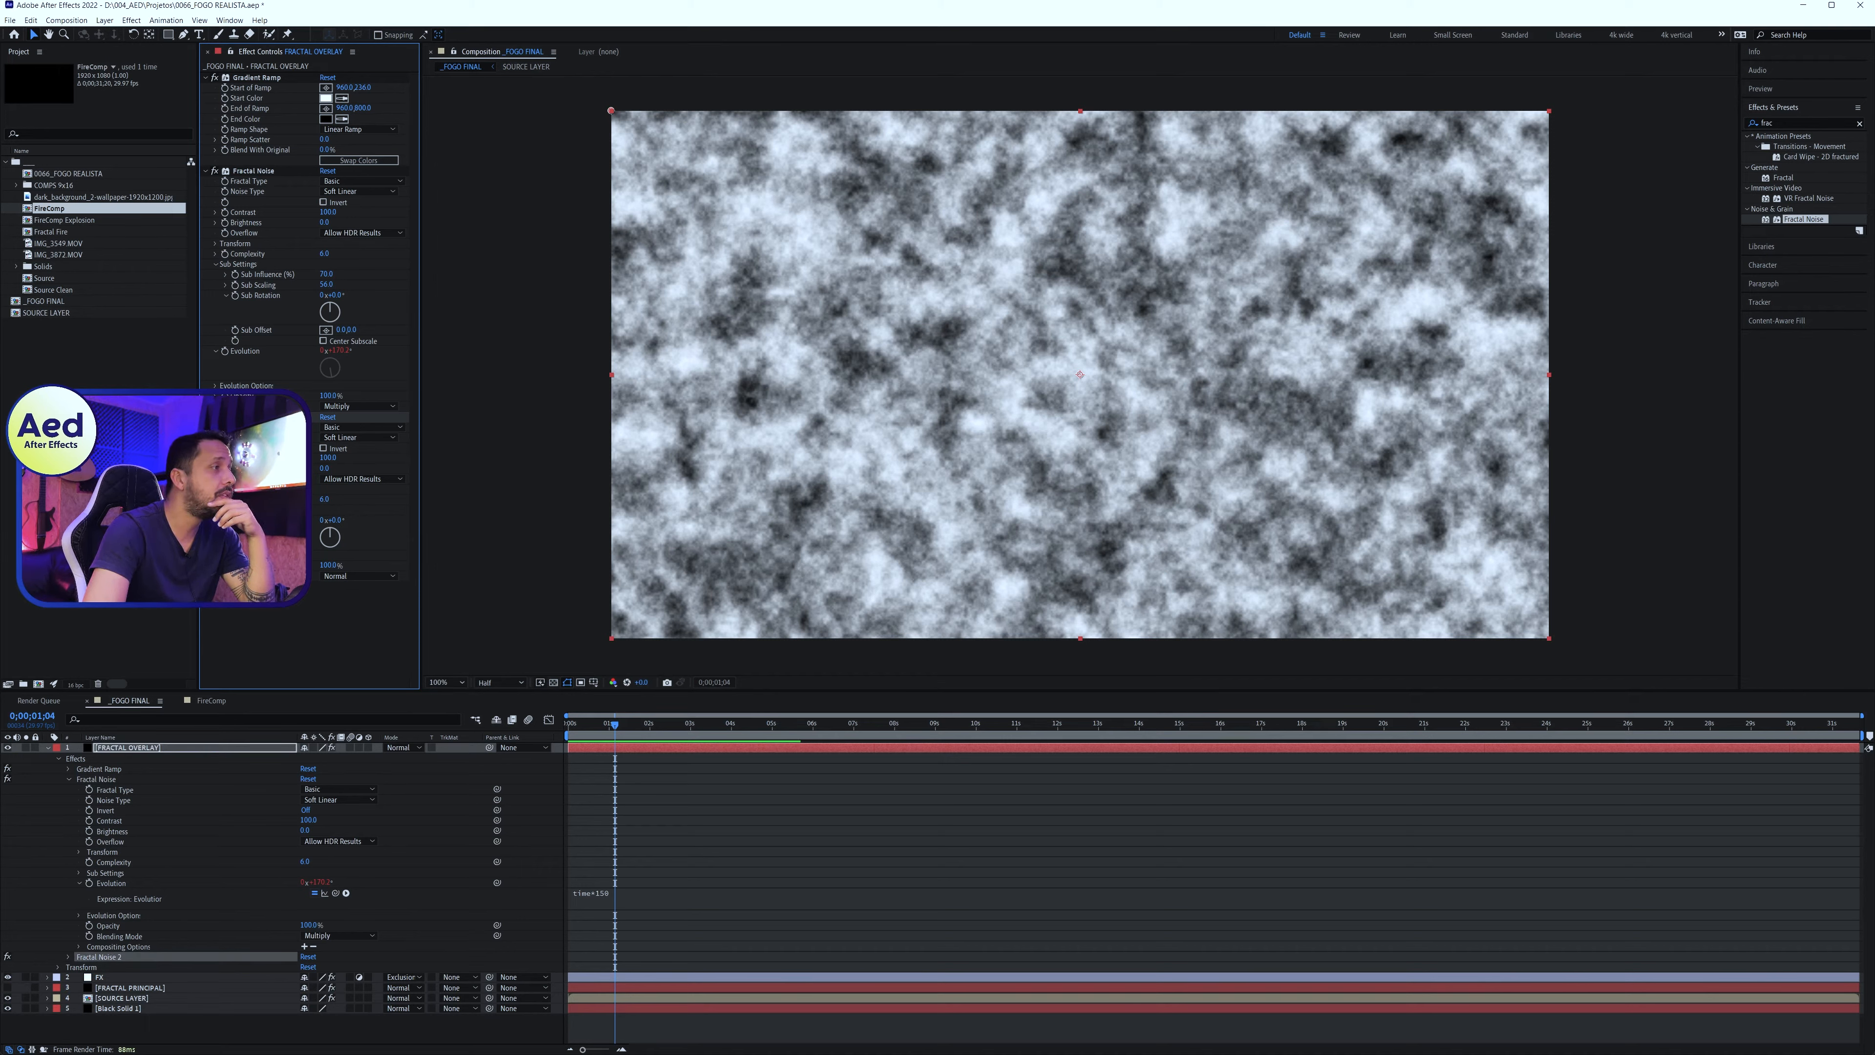
Set the second Fractal Noise's Scale to 10, raise its Contrast to about 272 and lower its Brightness well below zero
left_click(215, 489)
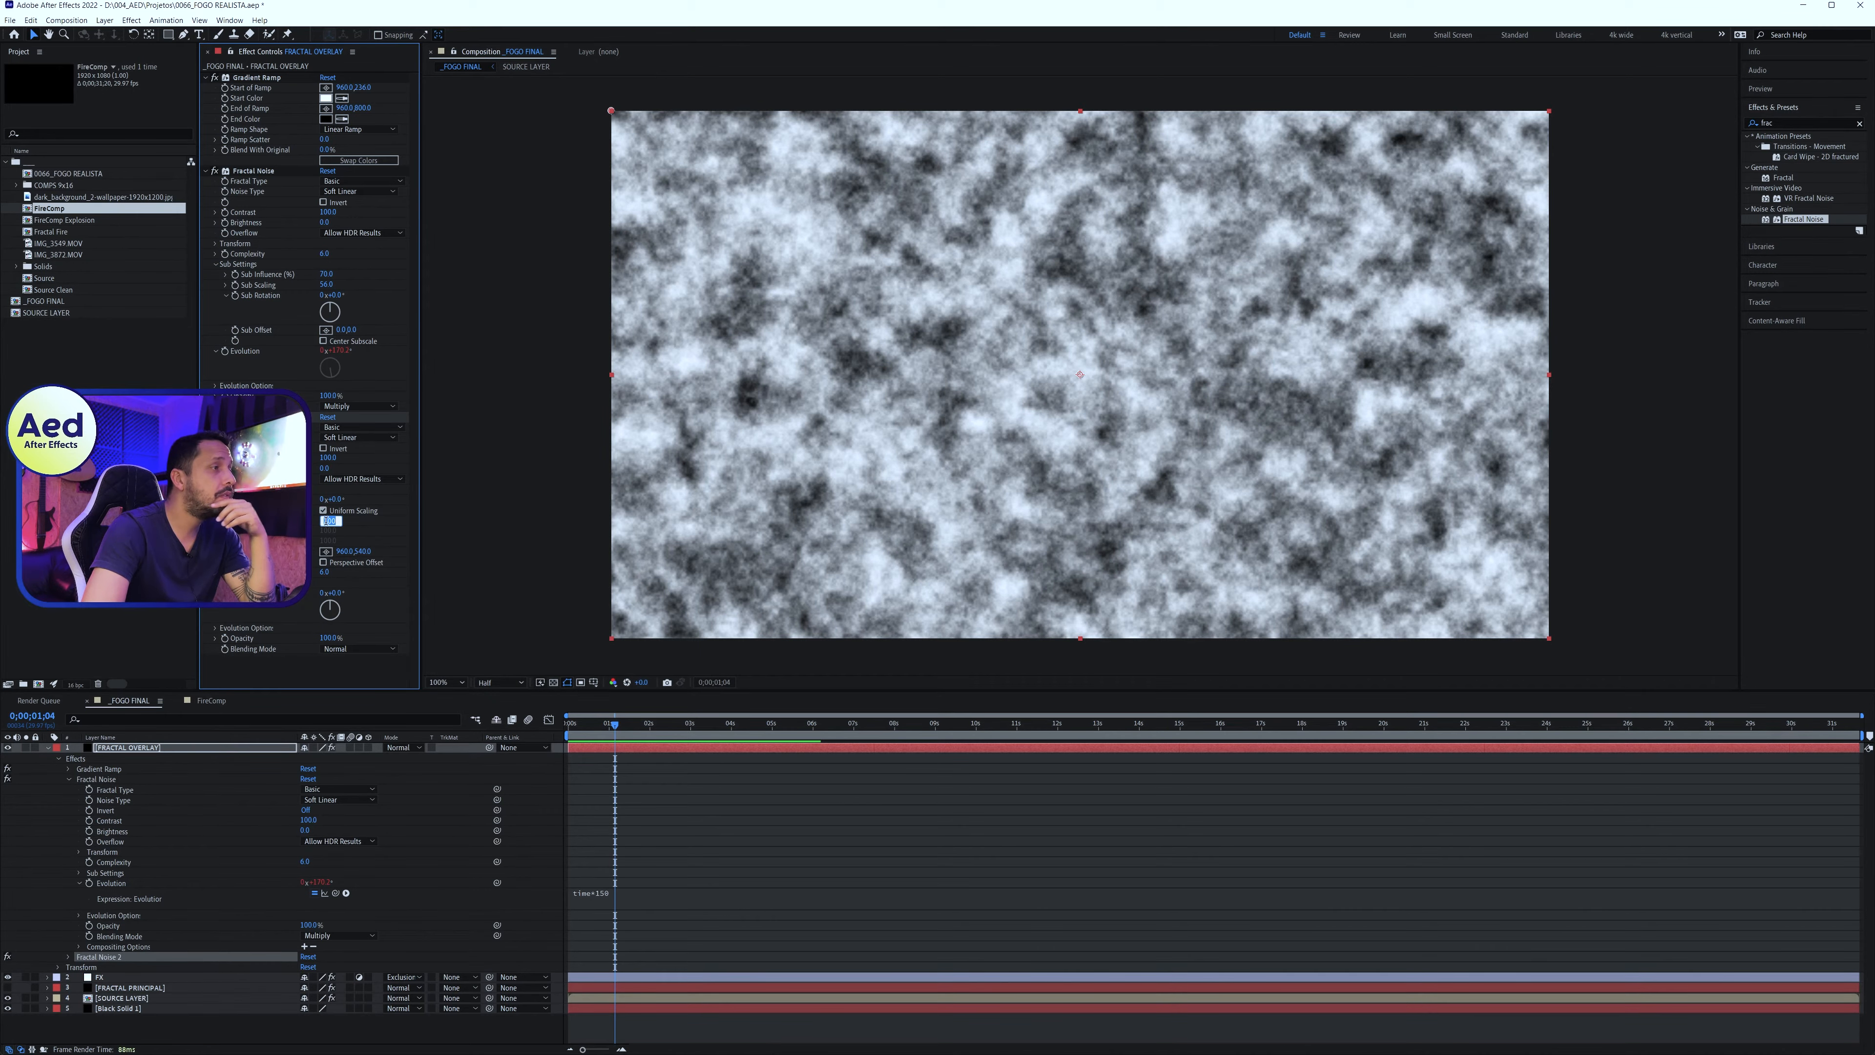
type("20")
key("Return")
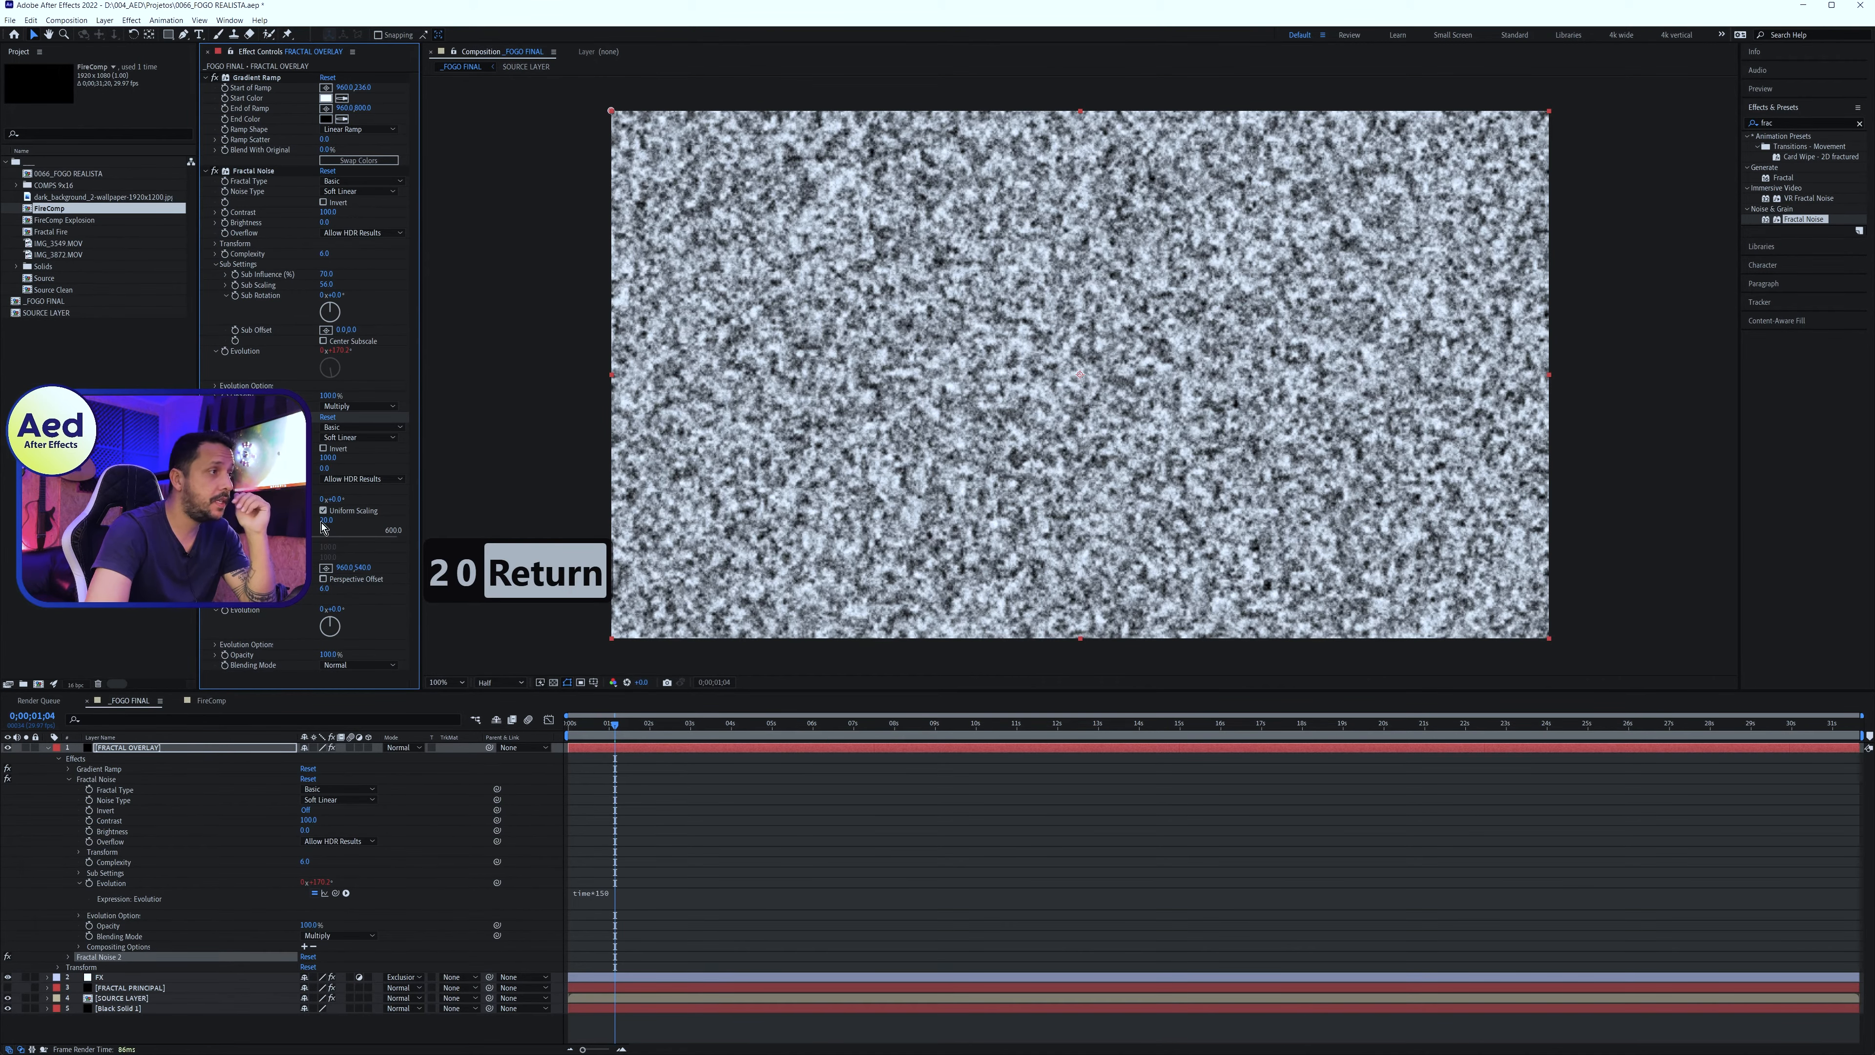
type("10")
key("Return")
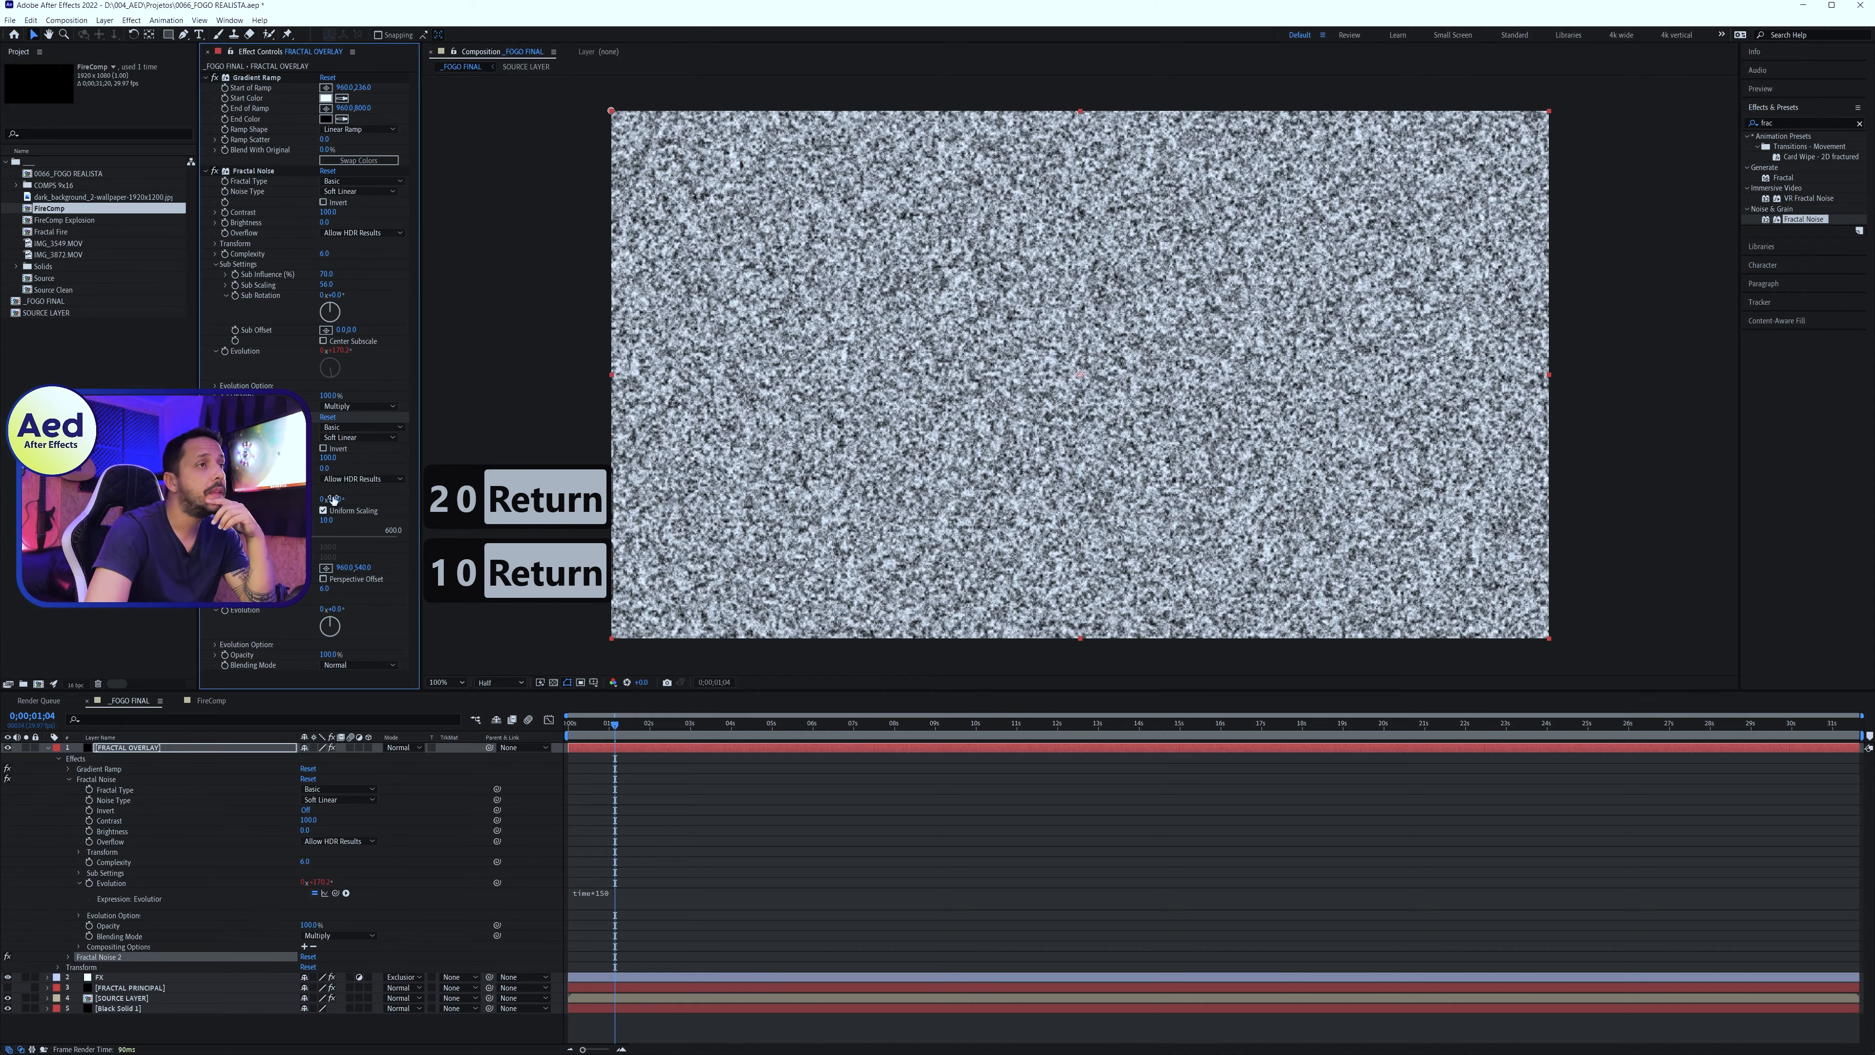
mouse_move(350, 463)
left_mouse_down()
mouse_move(395, 458)
mouse_move(297, 468)
mouse_move(384, 457)
left_mouse_up()
left_click_drag(325, 468, 296, 467)
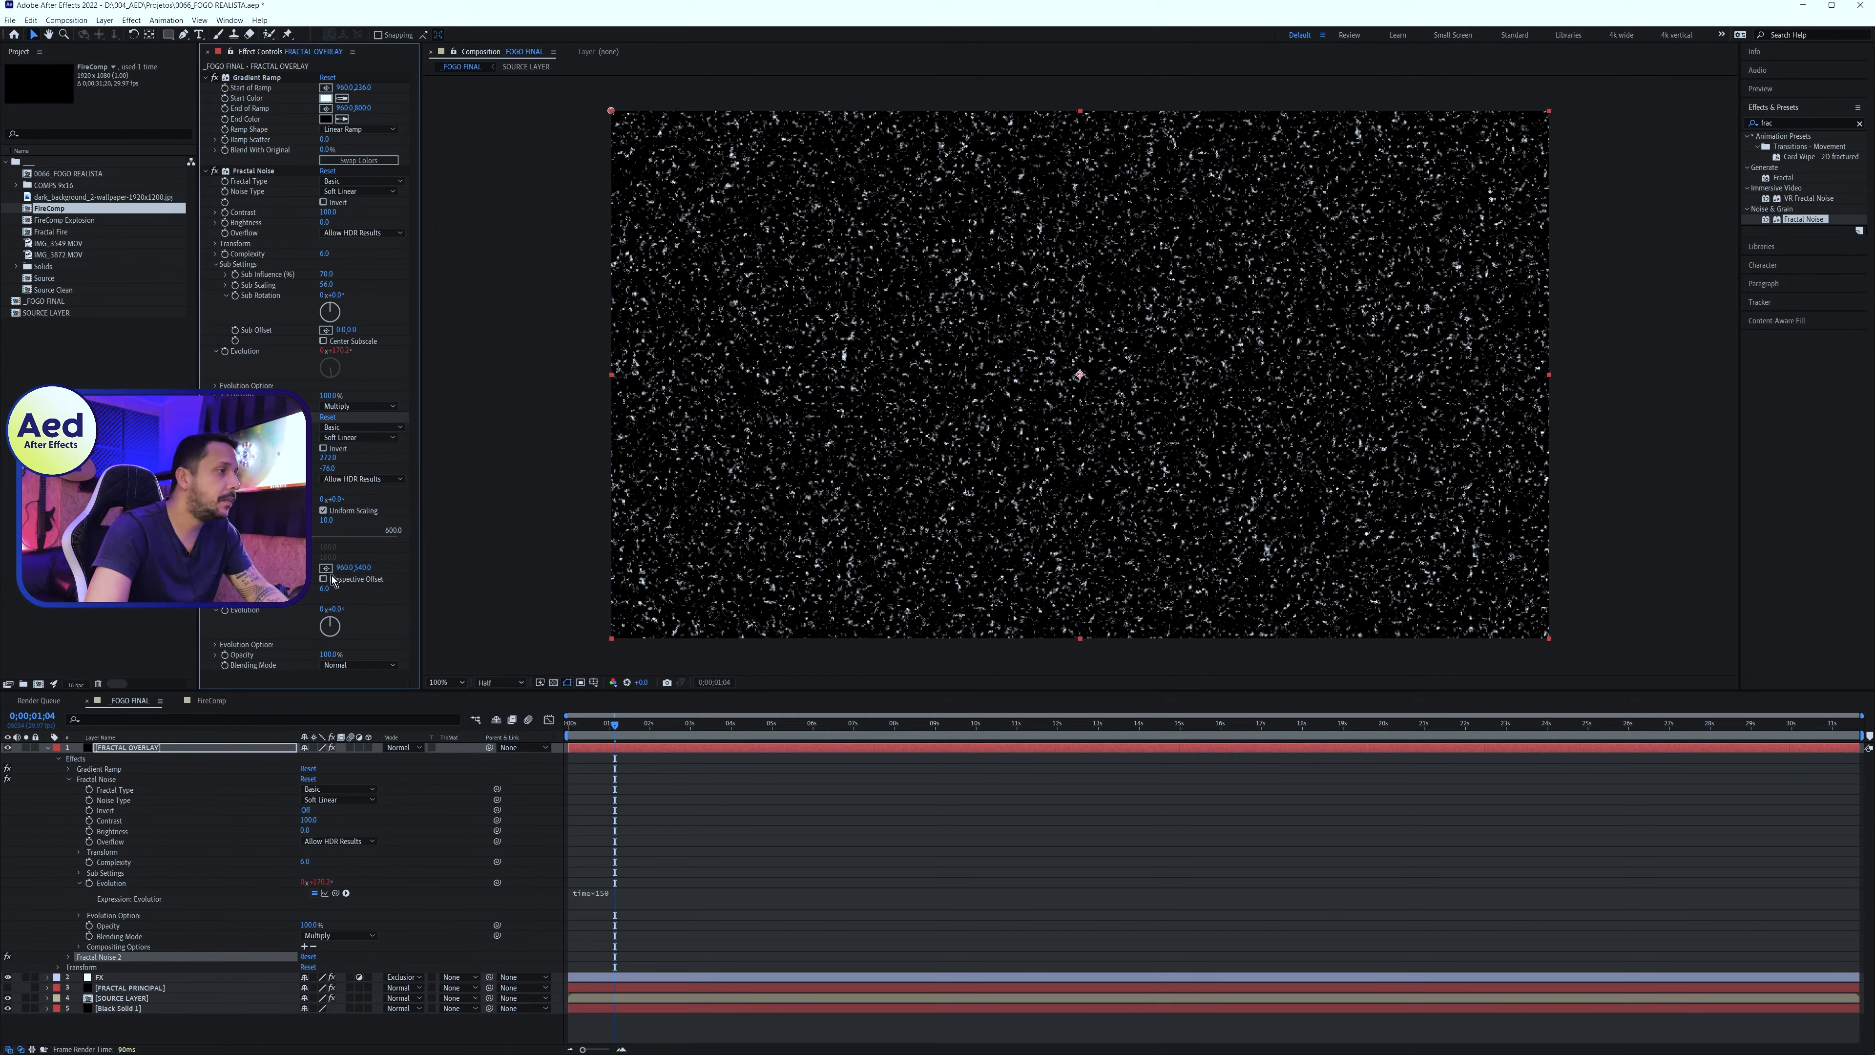
Add the expression time*250 to the Evolution of FRACTAL OVERLAY's second Fractal Noise and scrub through the result
left_click(225, 611, "alt")
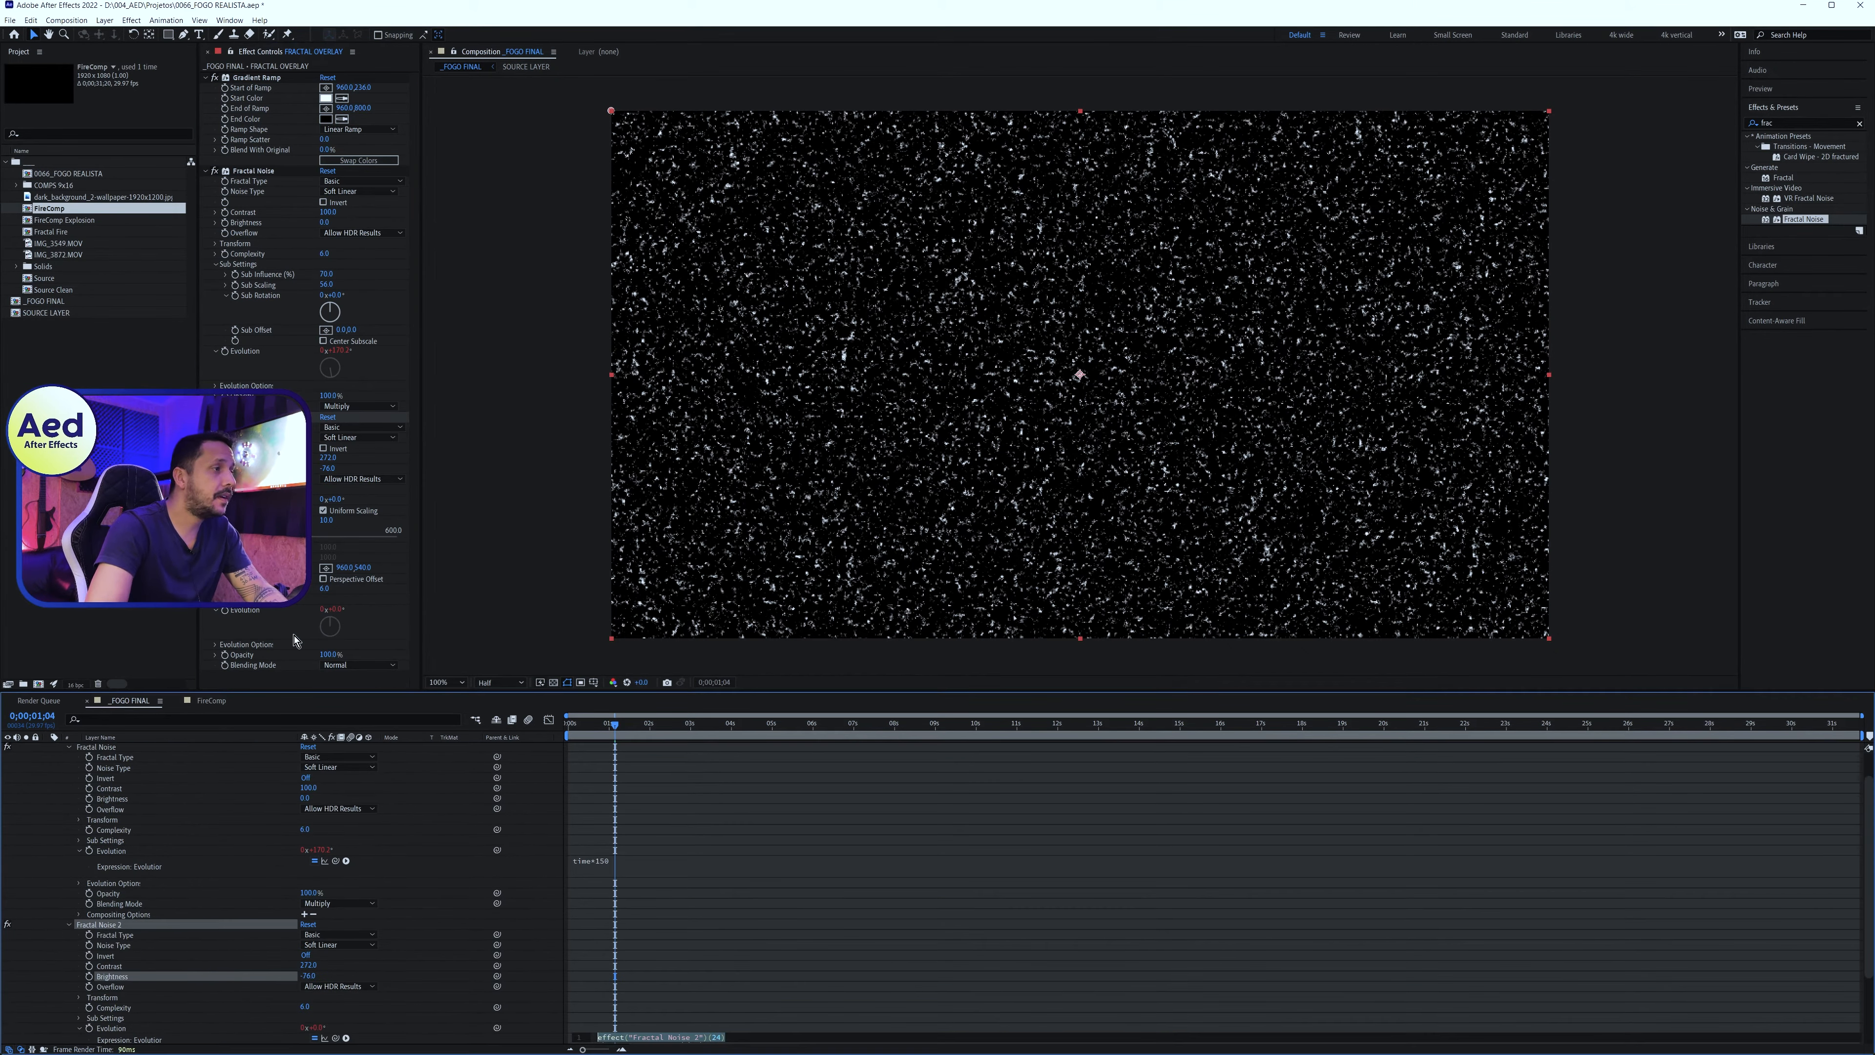
type("time*")
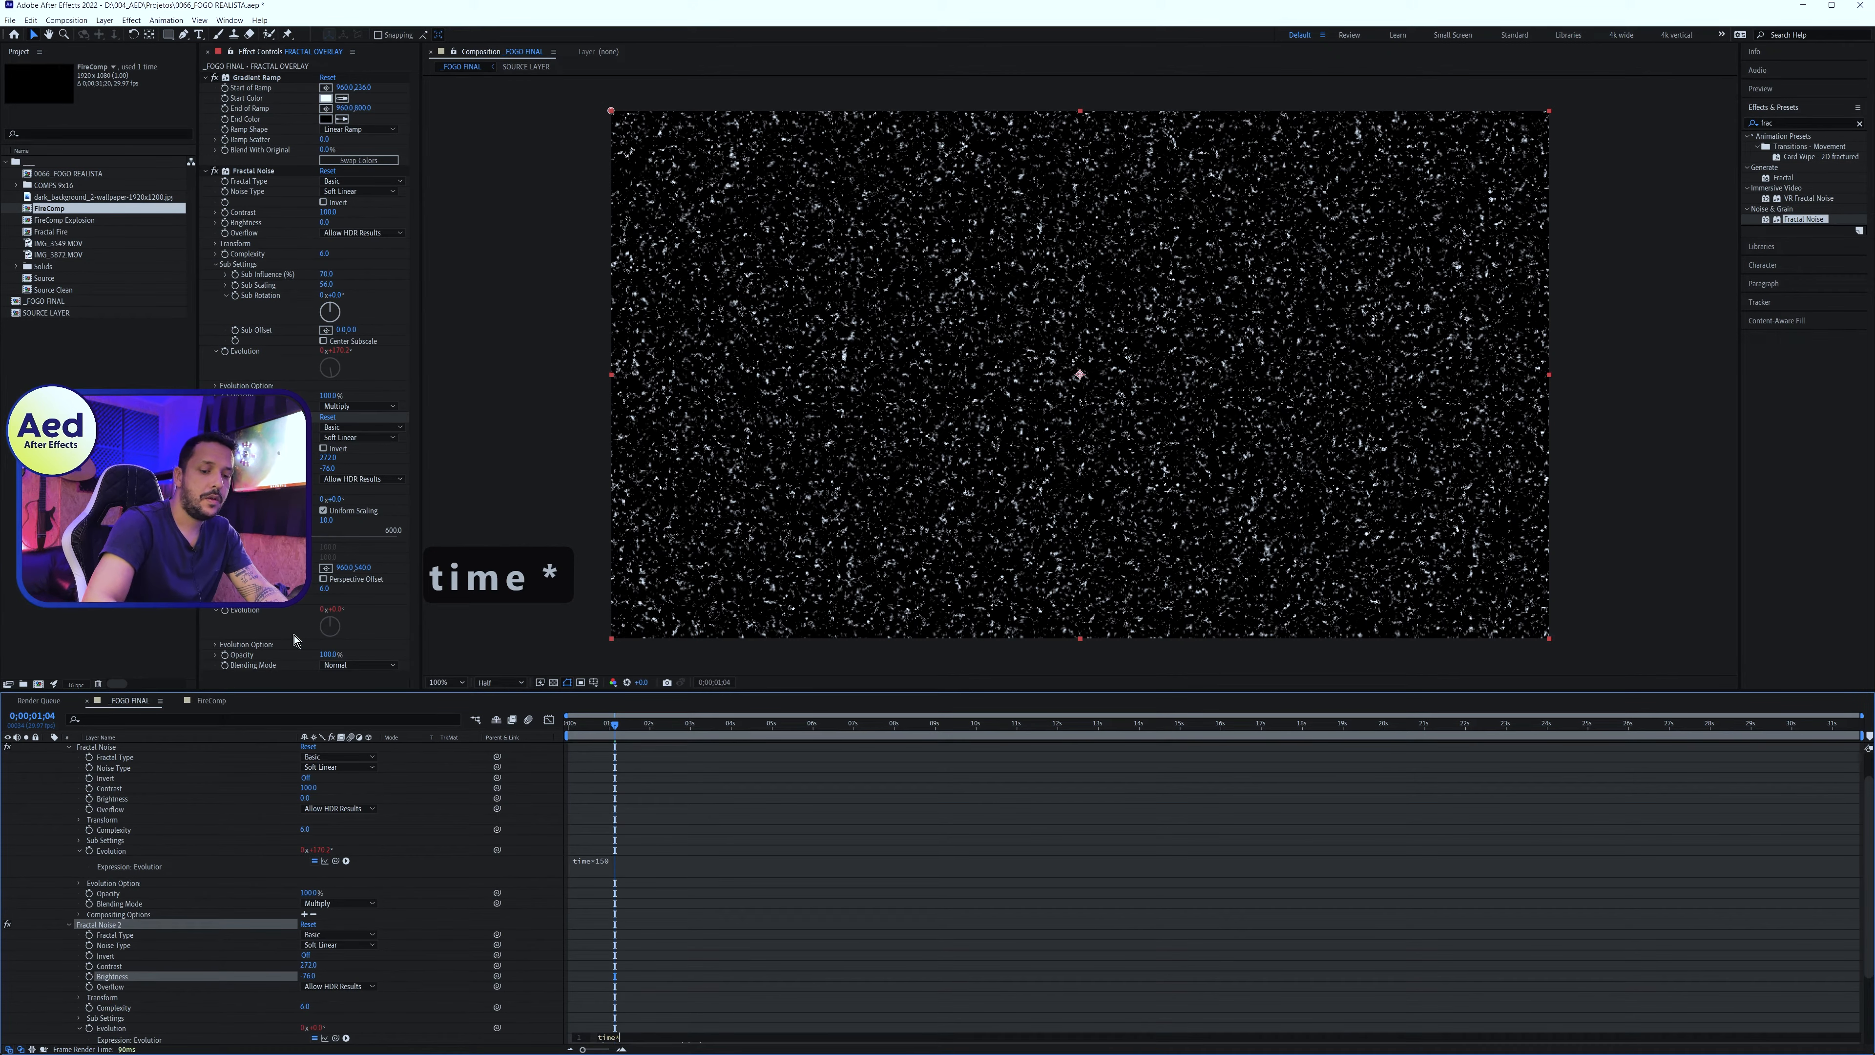
type("250")
key("Return")
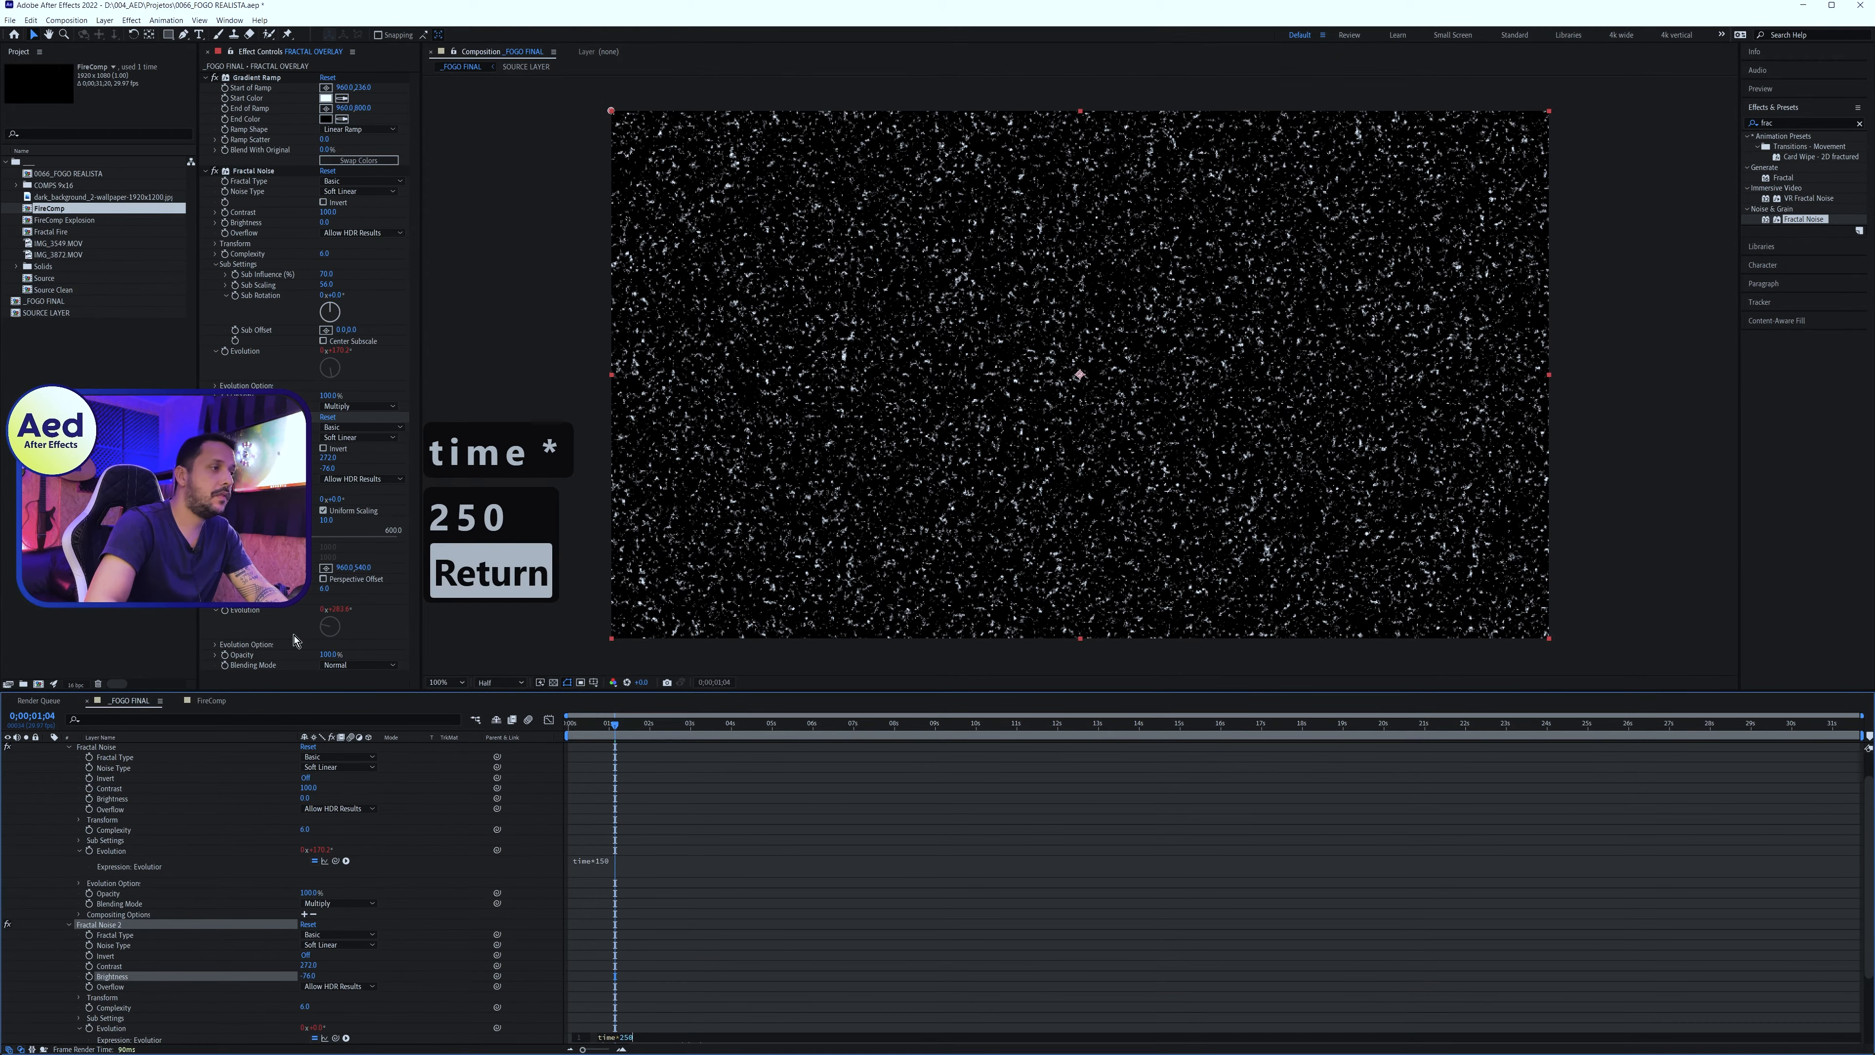
mouse_move(618, 745)
left_mouse_down()
mouse_move(757, 762)
mouse_move(648, 760)
left_mouse_up()
scroll(114, 831, "up", 3)
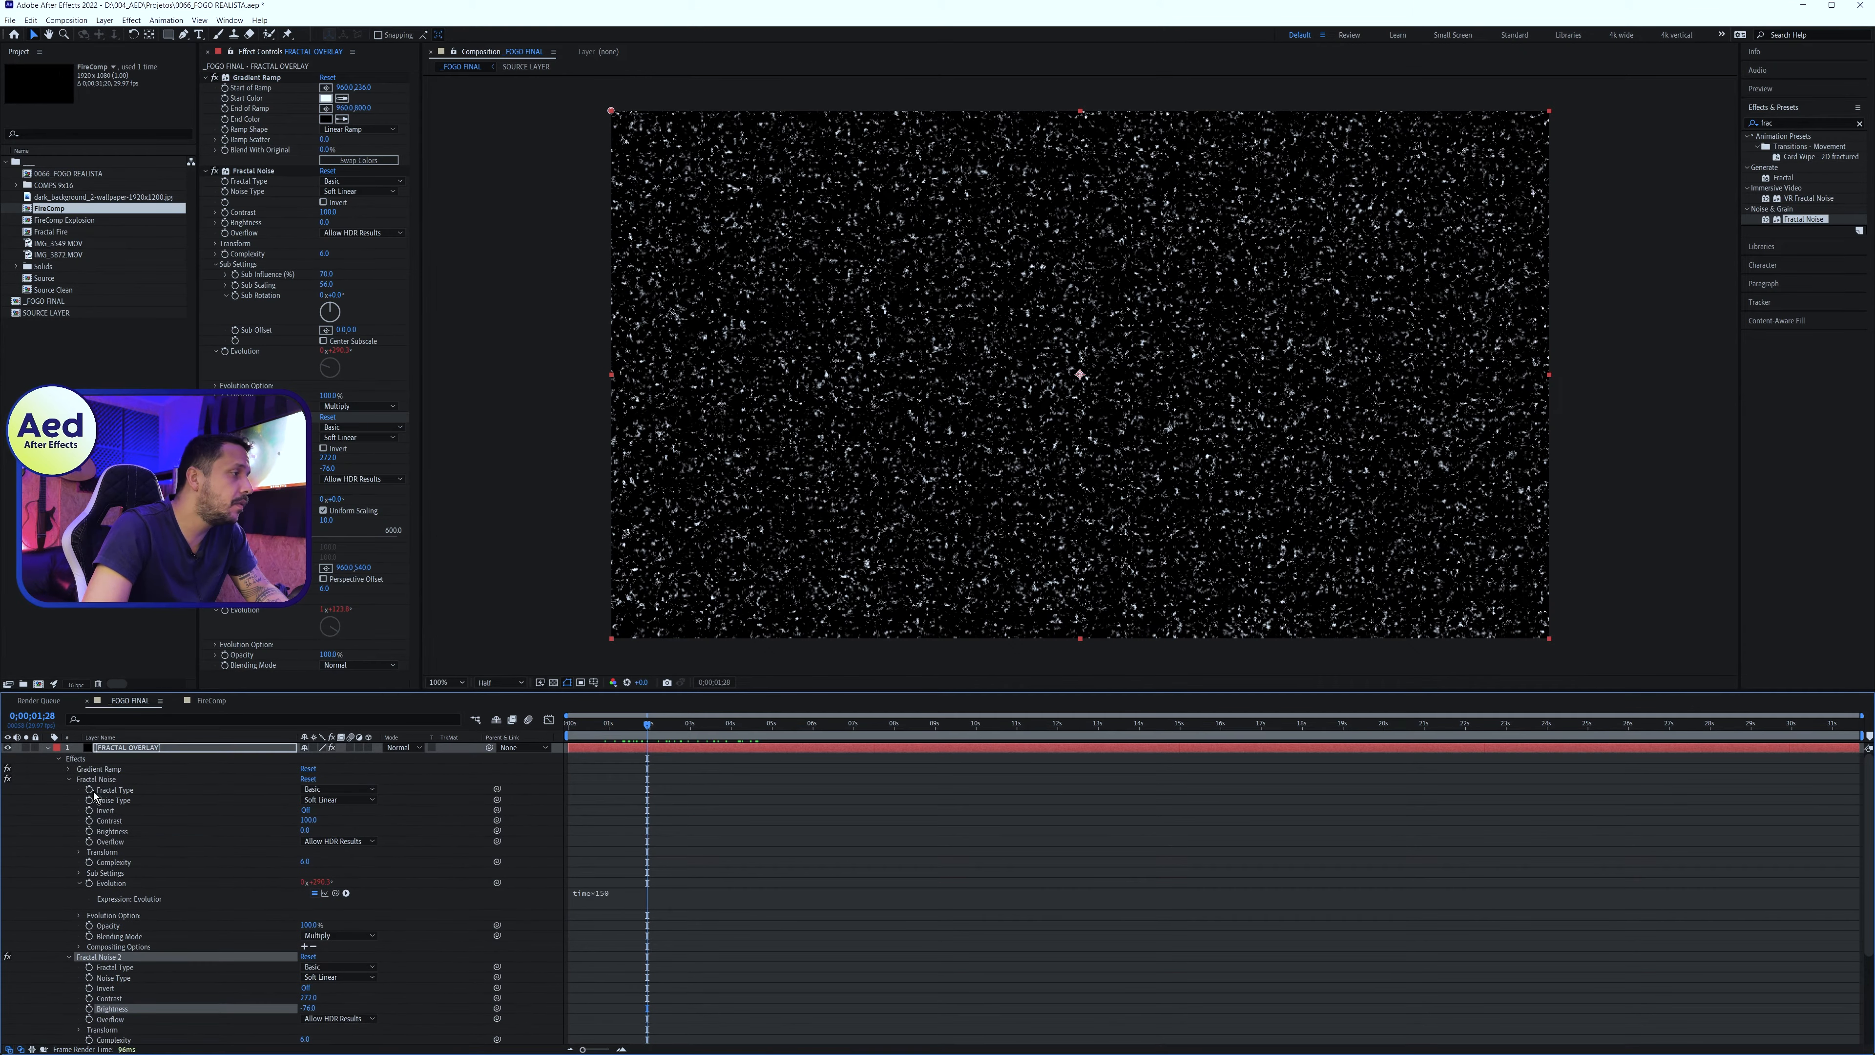
Copy the Sub Offset expression from the Fractal Noise effect on FRACTAL PRINCIPAL and collapse the layer properties
left_click(48, 748)
left_click(149, 770)
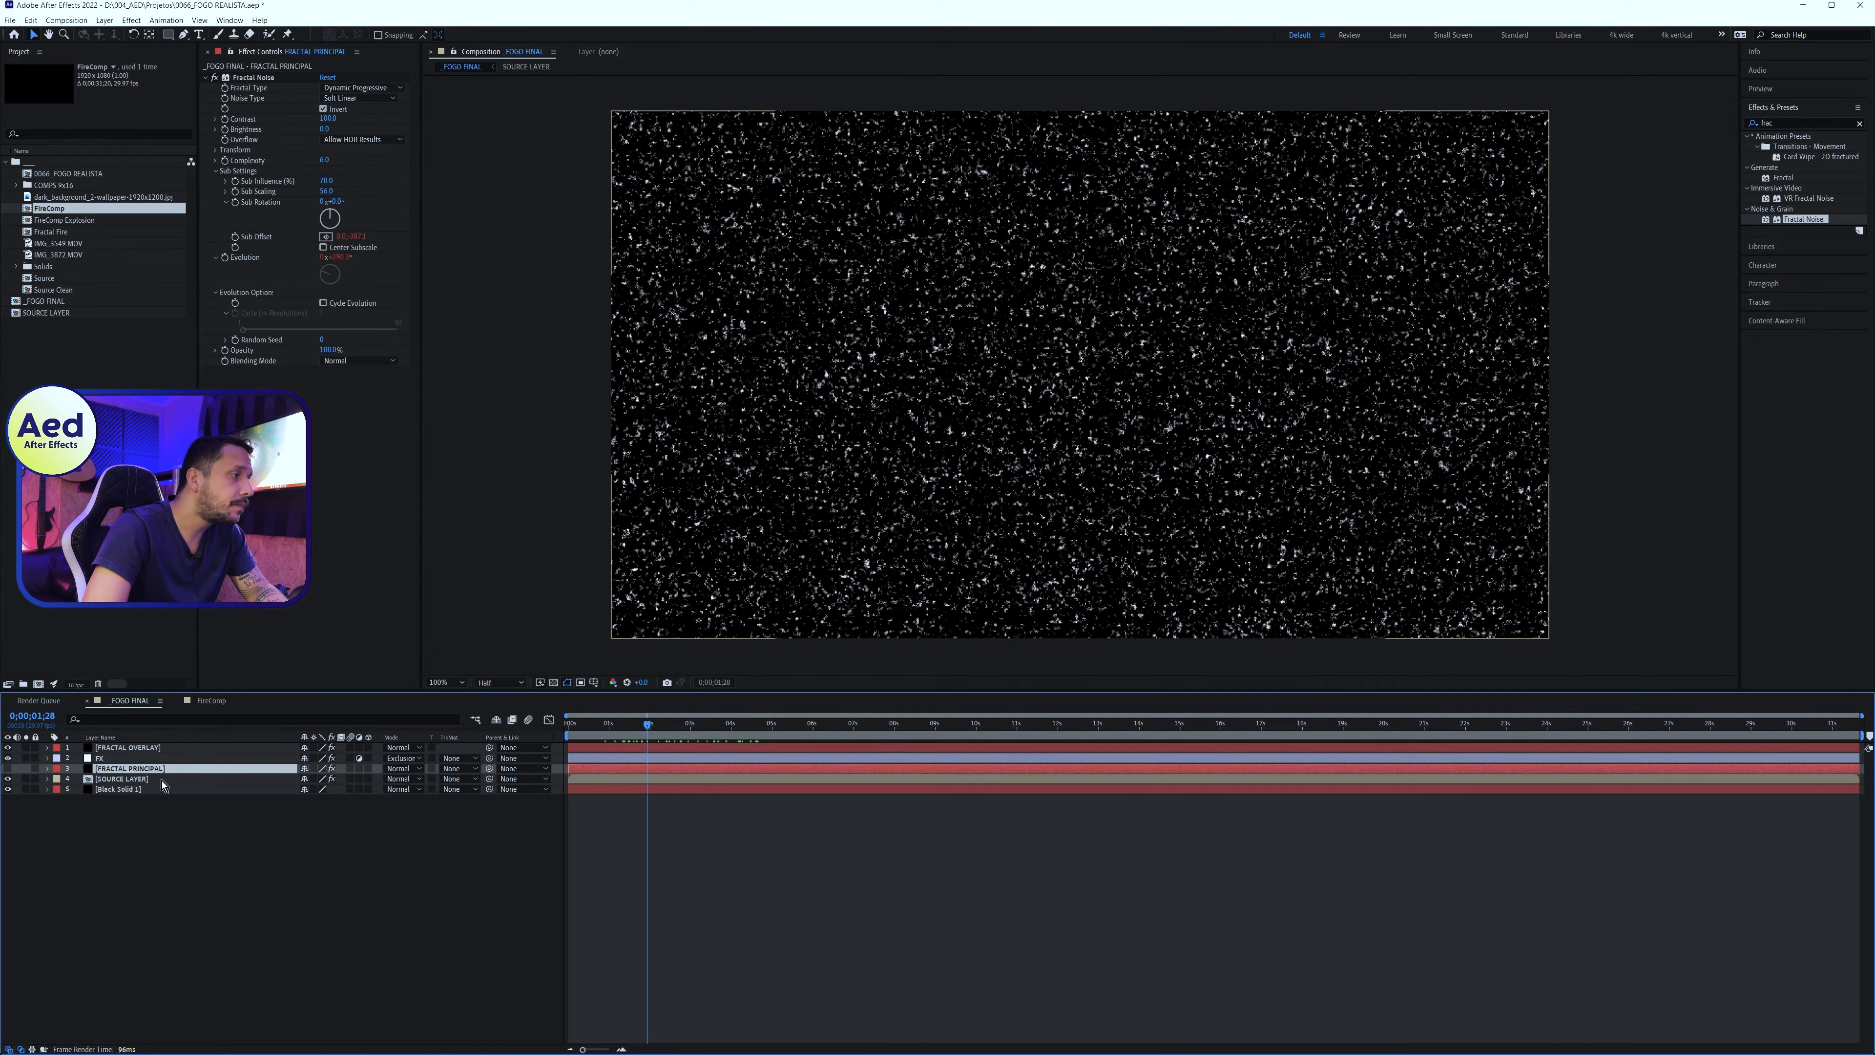
key("u")
key("u")
left_click(602, 849)
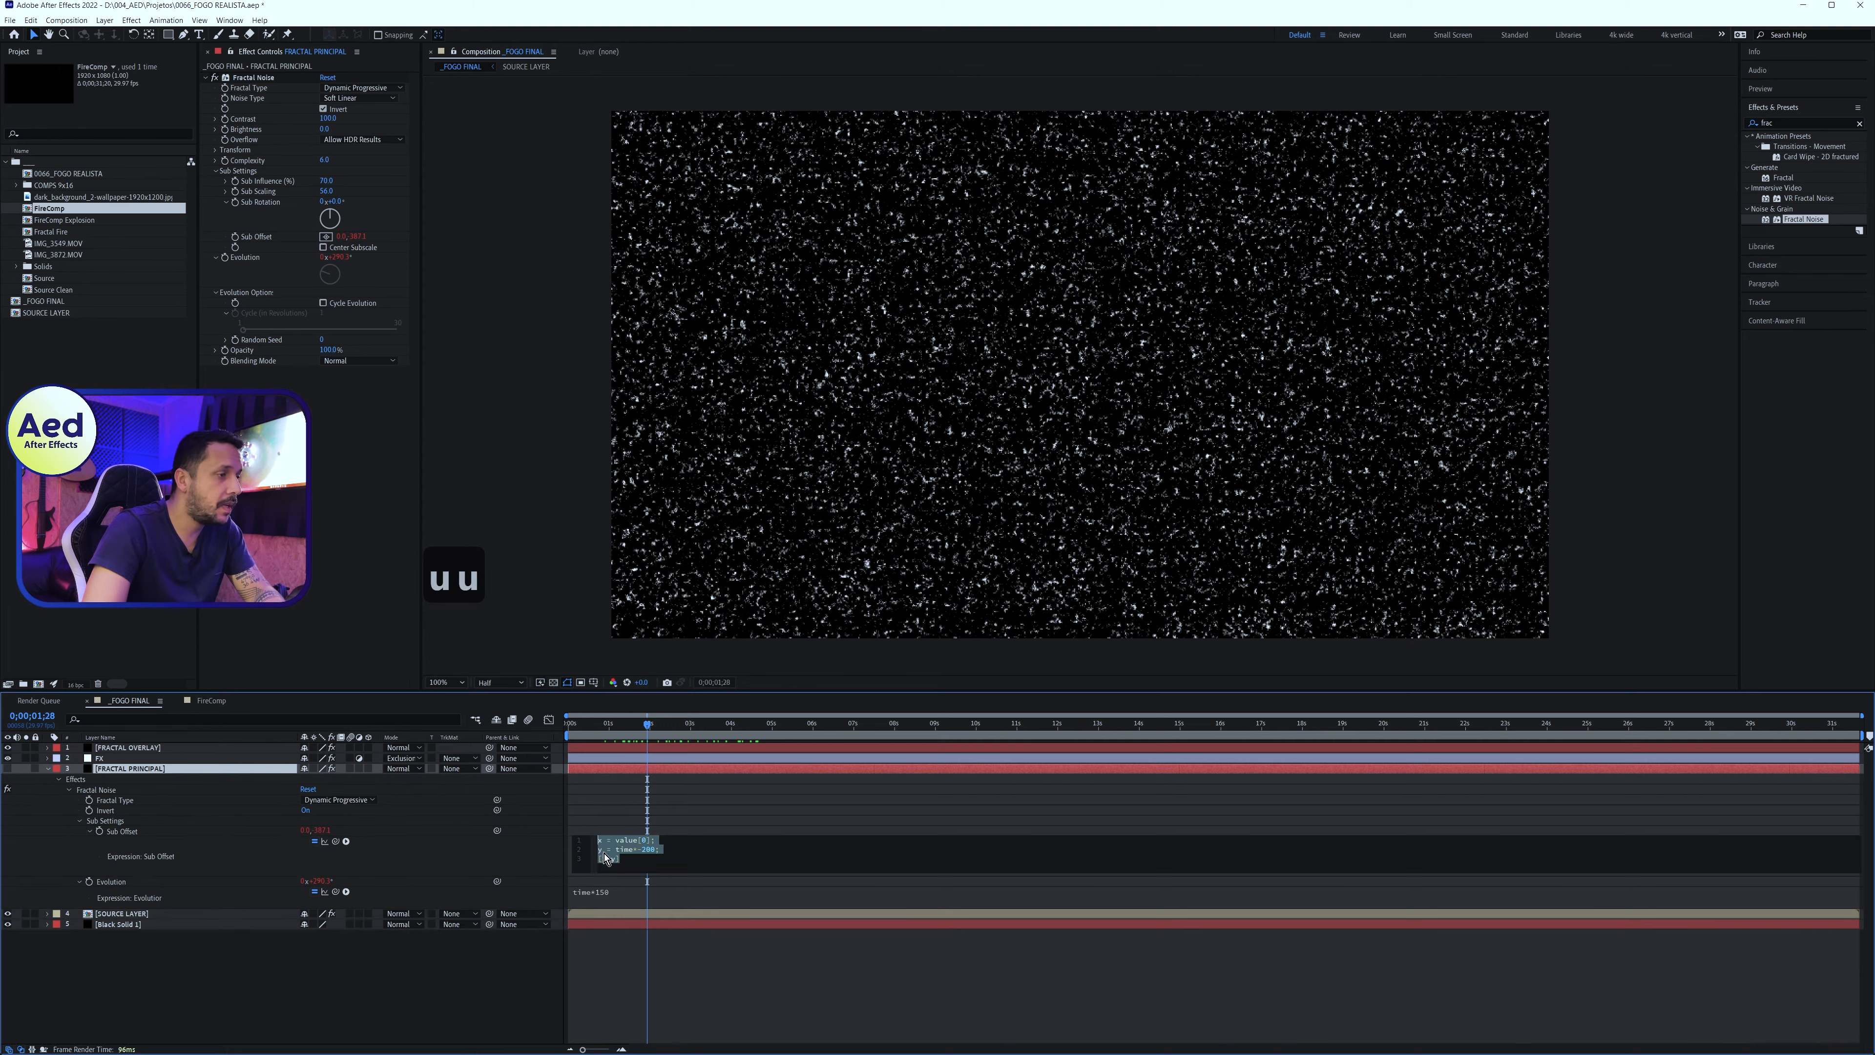
key("ctrl+c")
key("ctrl+c")
left_click(221, 975)
left_click(49, 769)
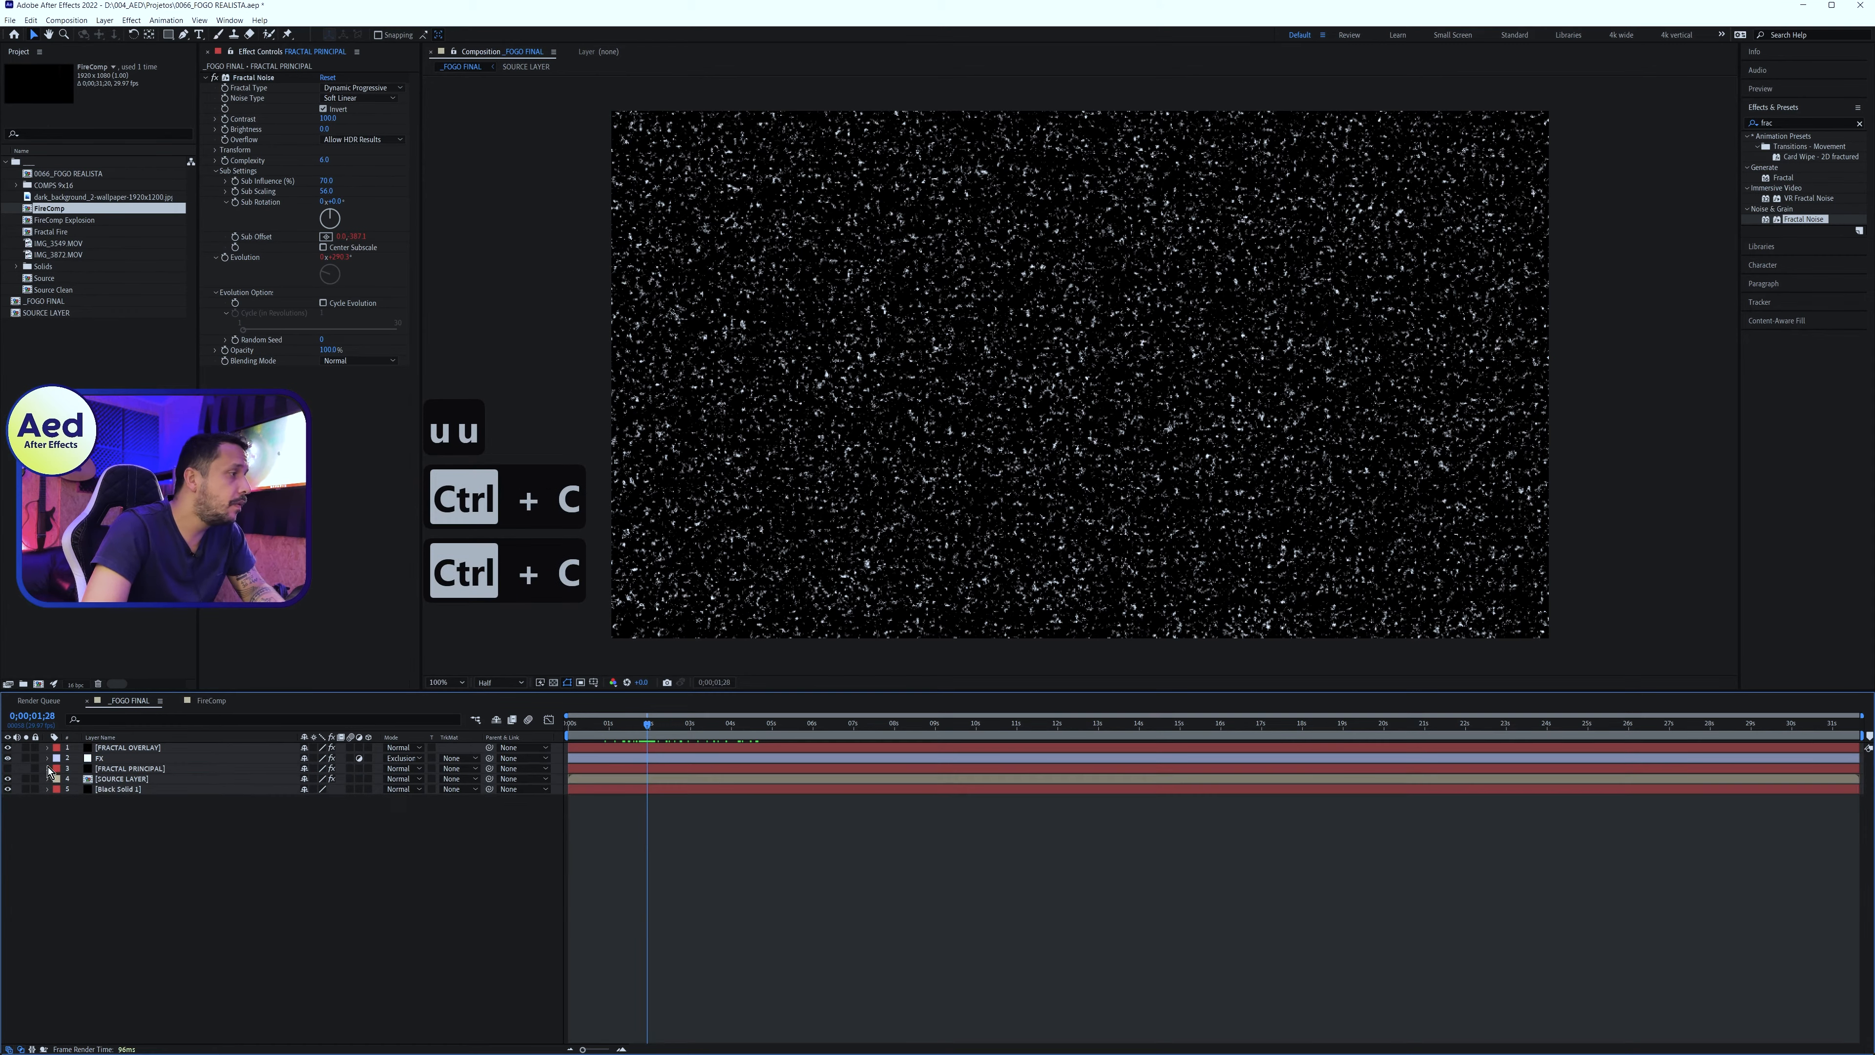
With FRACTAL OVERLAY temporarily hidden, compare the G with the FX layer's Fractal Noise on and off and preview the animation
left_click(157, 761)
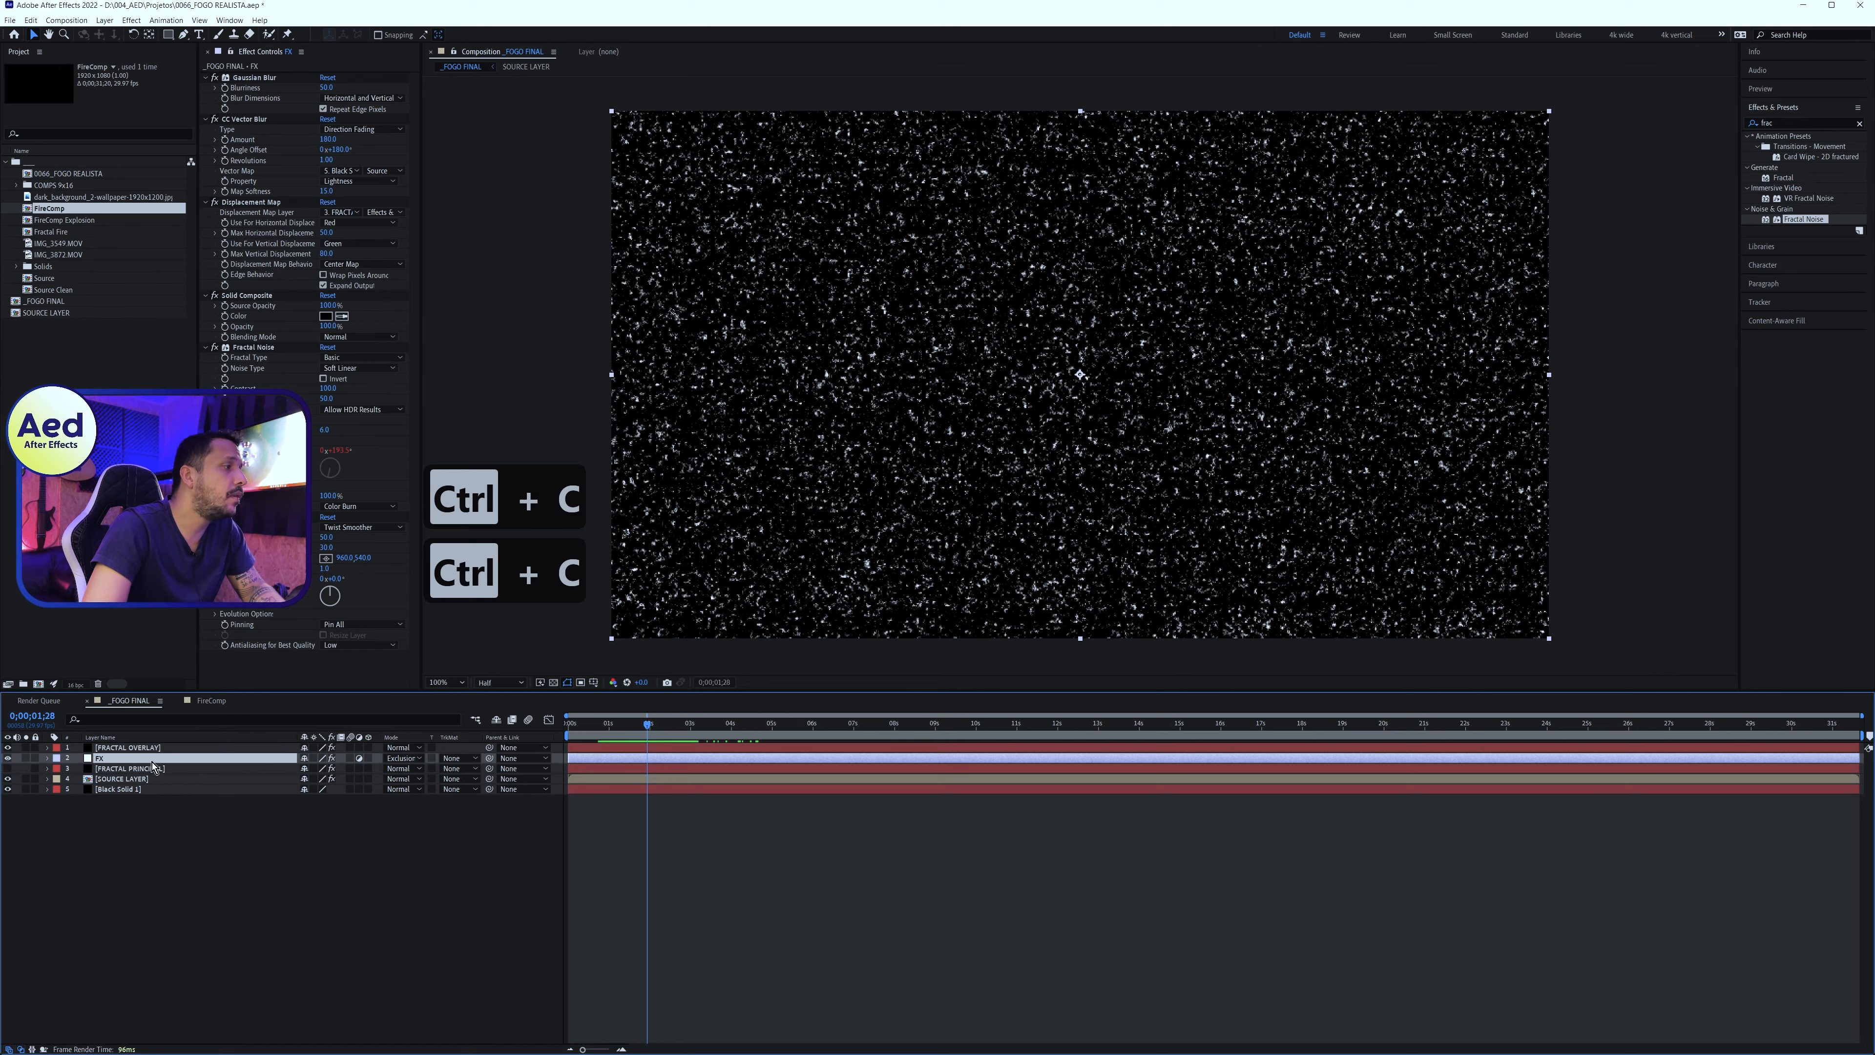
left_click(264, 359)
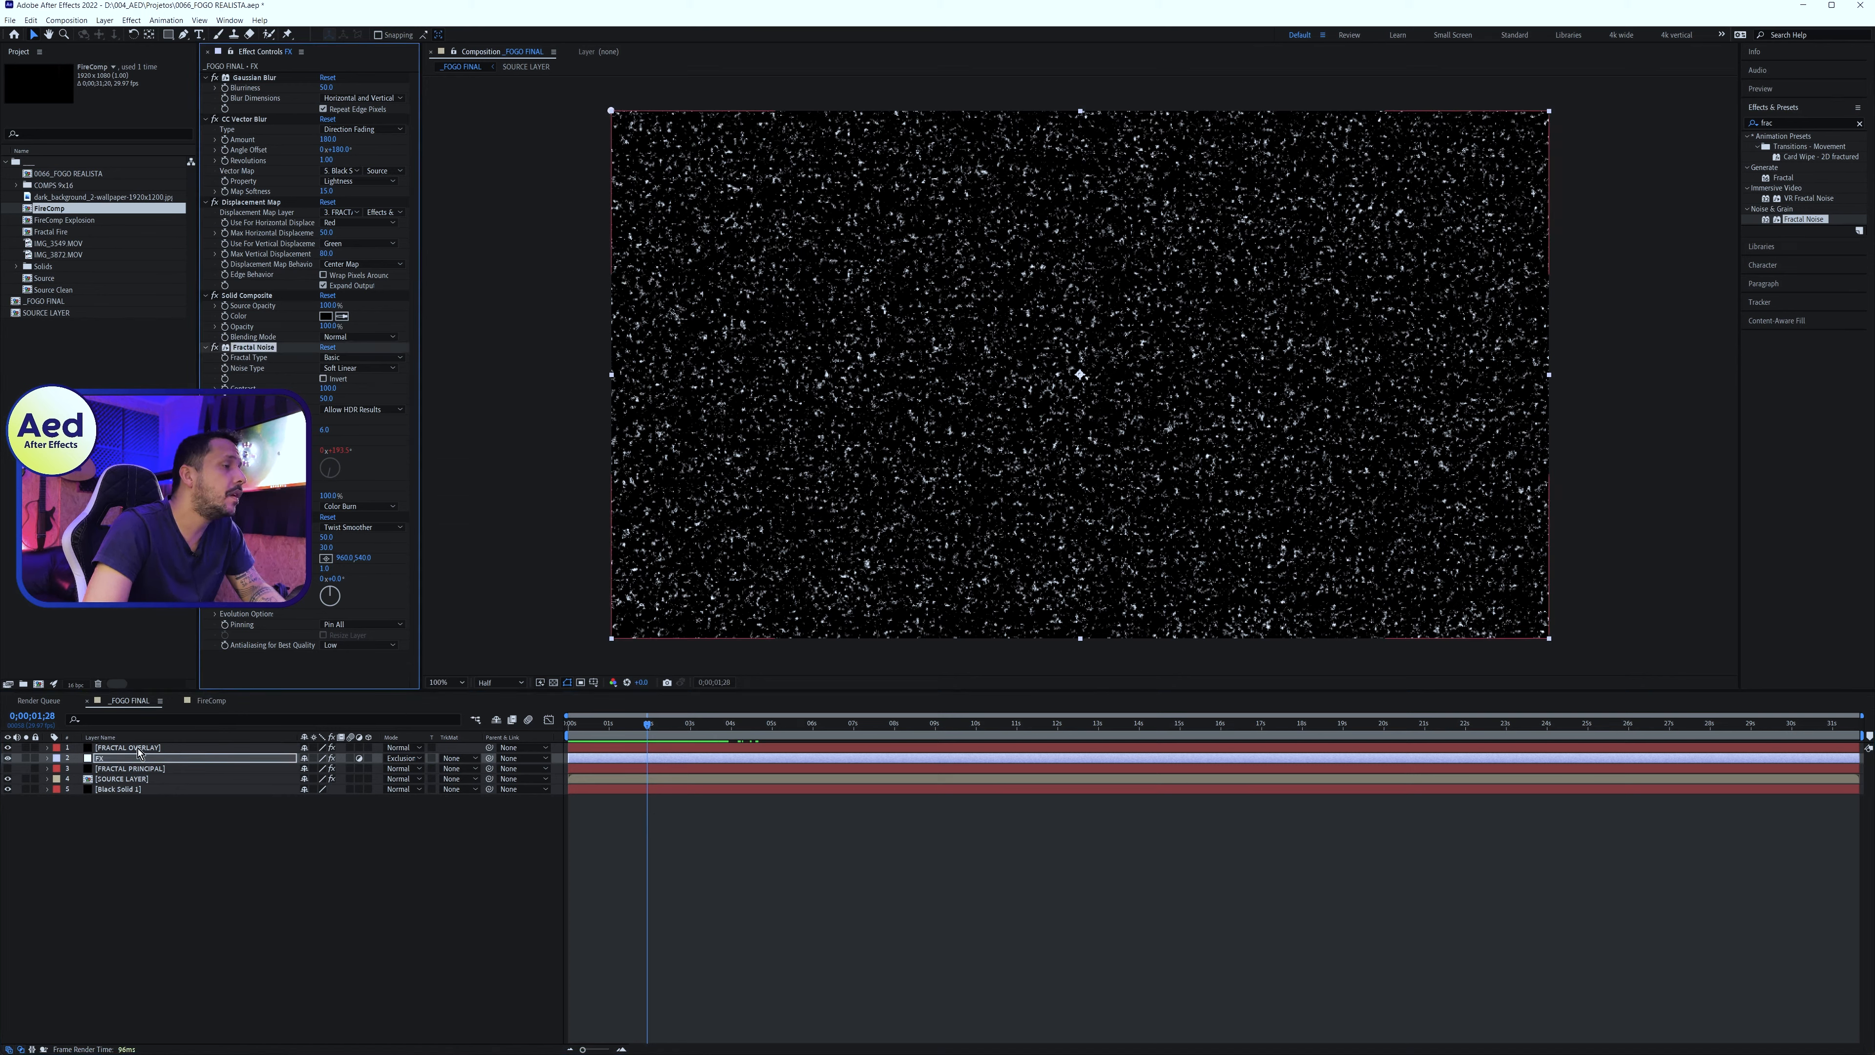
left_click(8, 748)
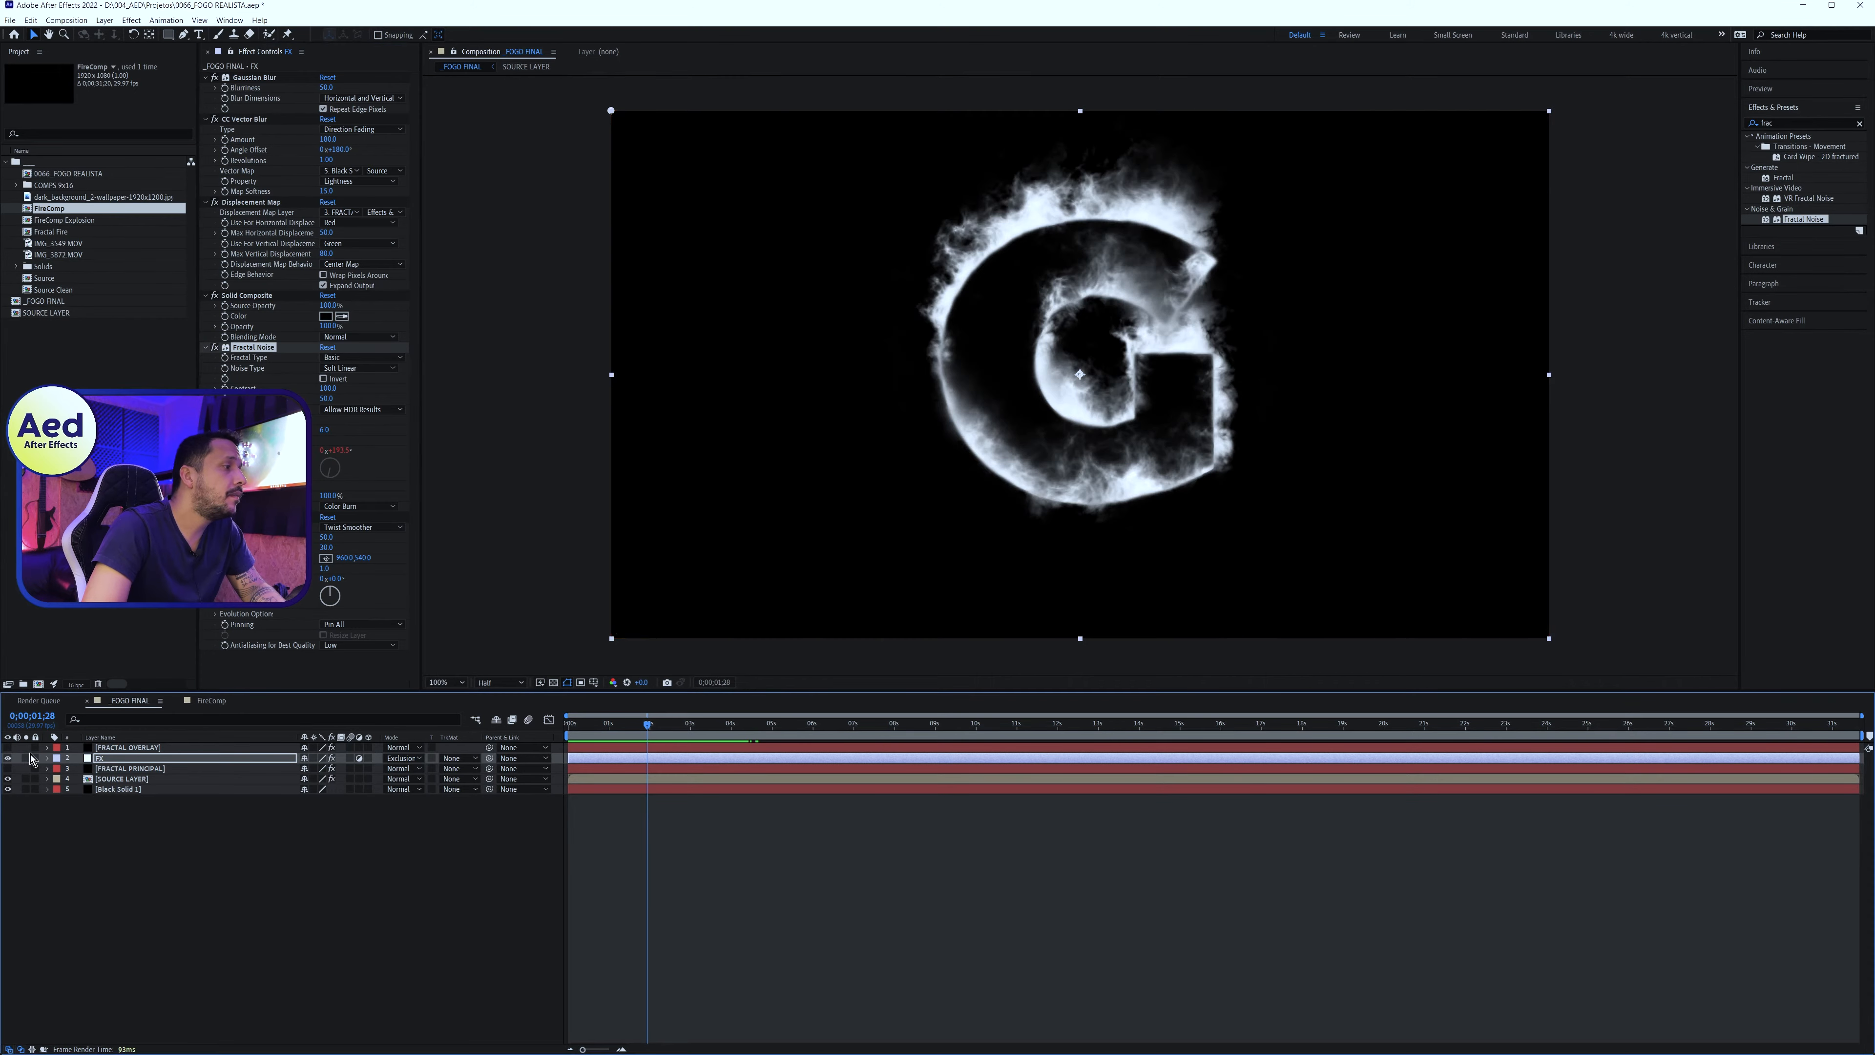
left_click(111, 761)
left_click(215, 347)
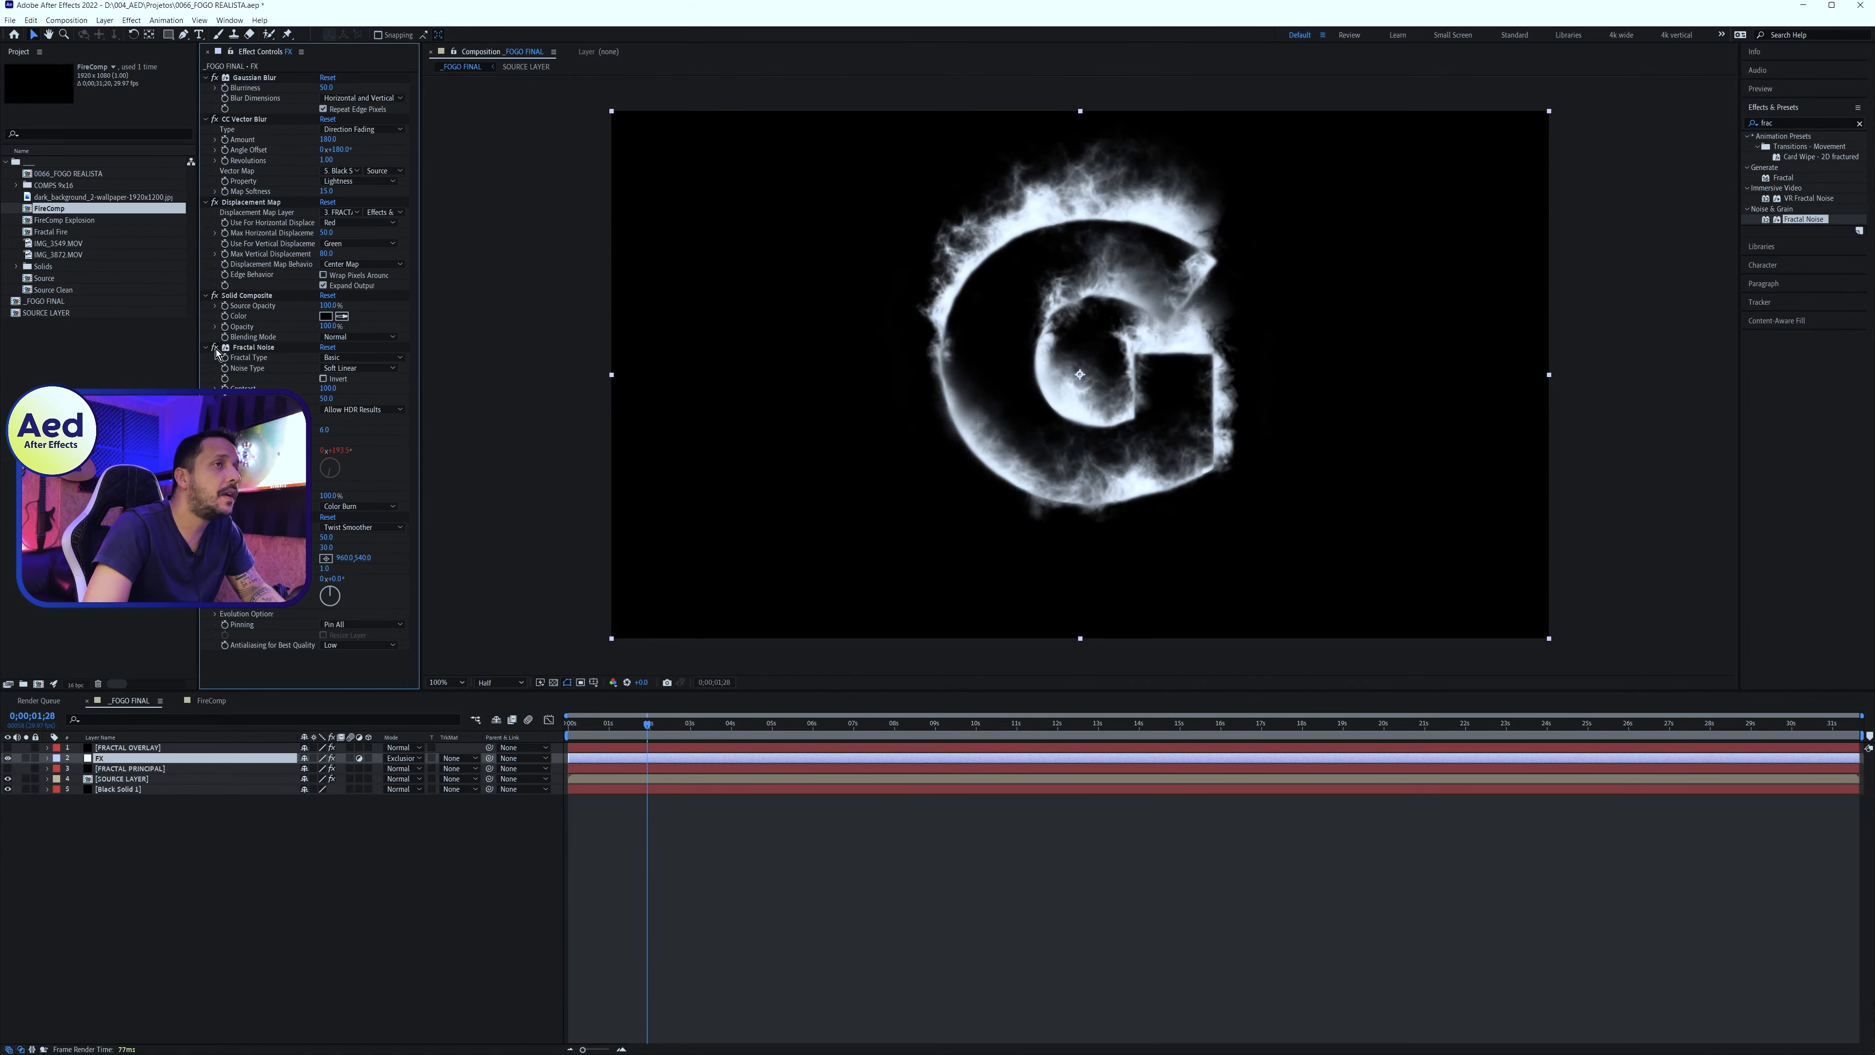
left_click(215, 347)
left_click(216, 347)
left_click(215, 347)
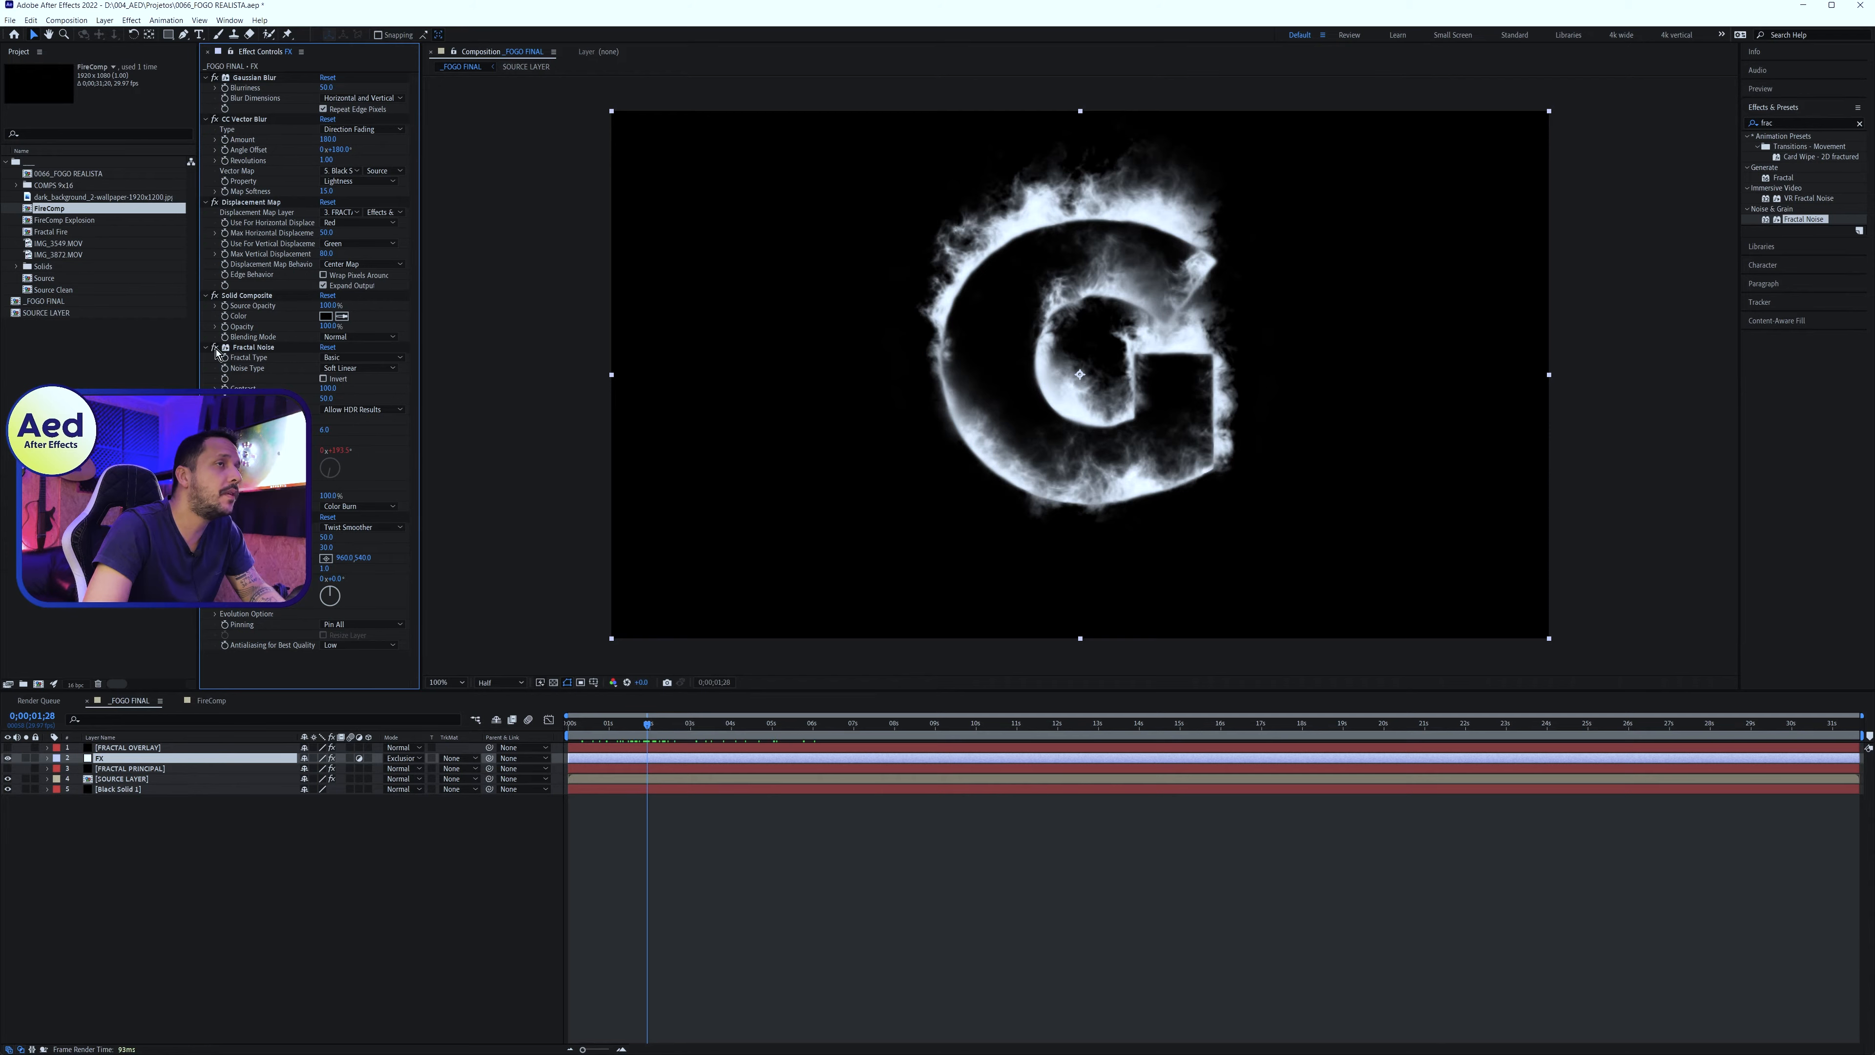
left_click(216, 348)
left_click(215, 348)
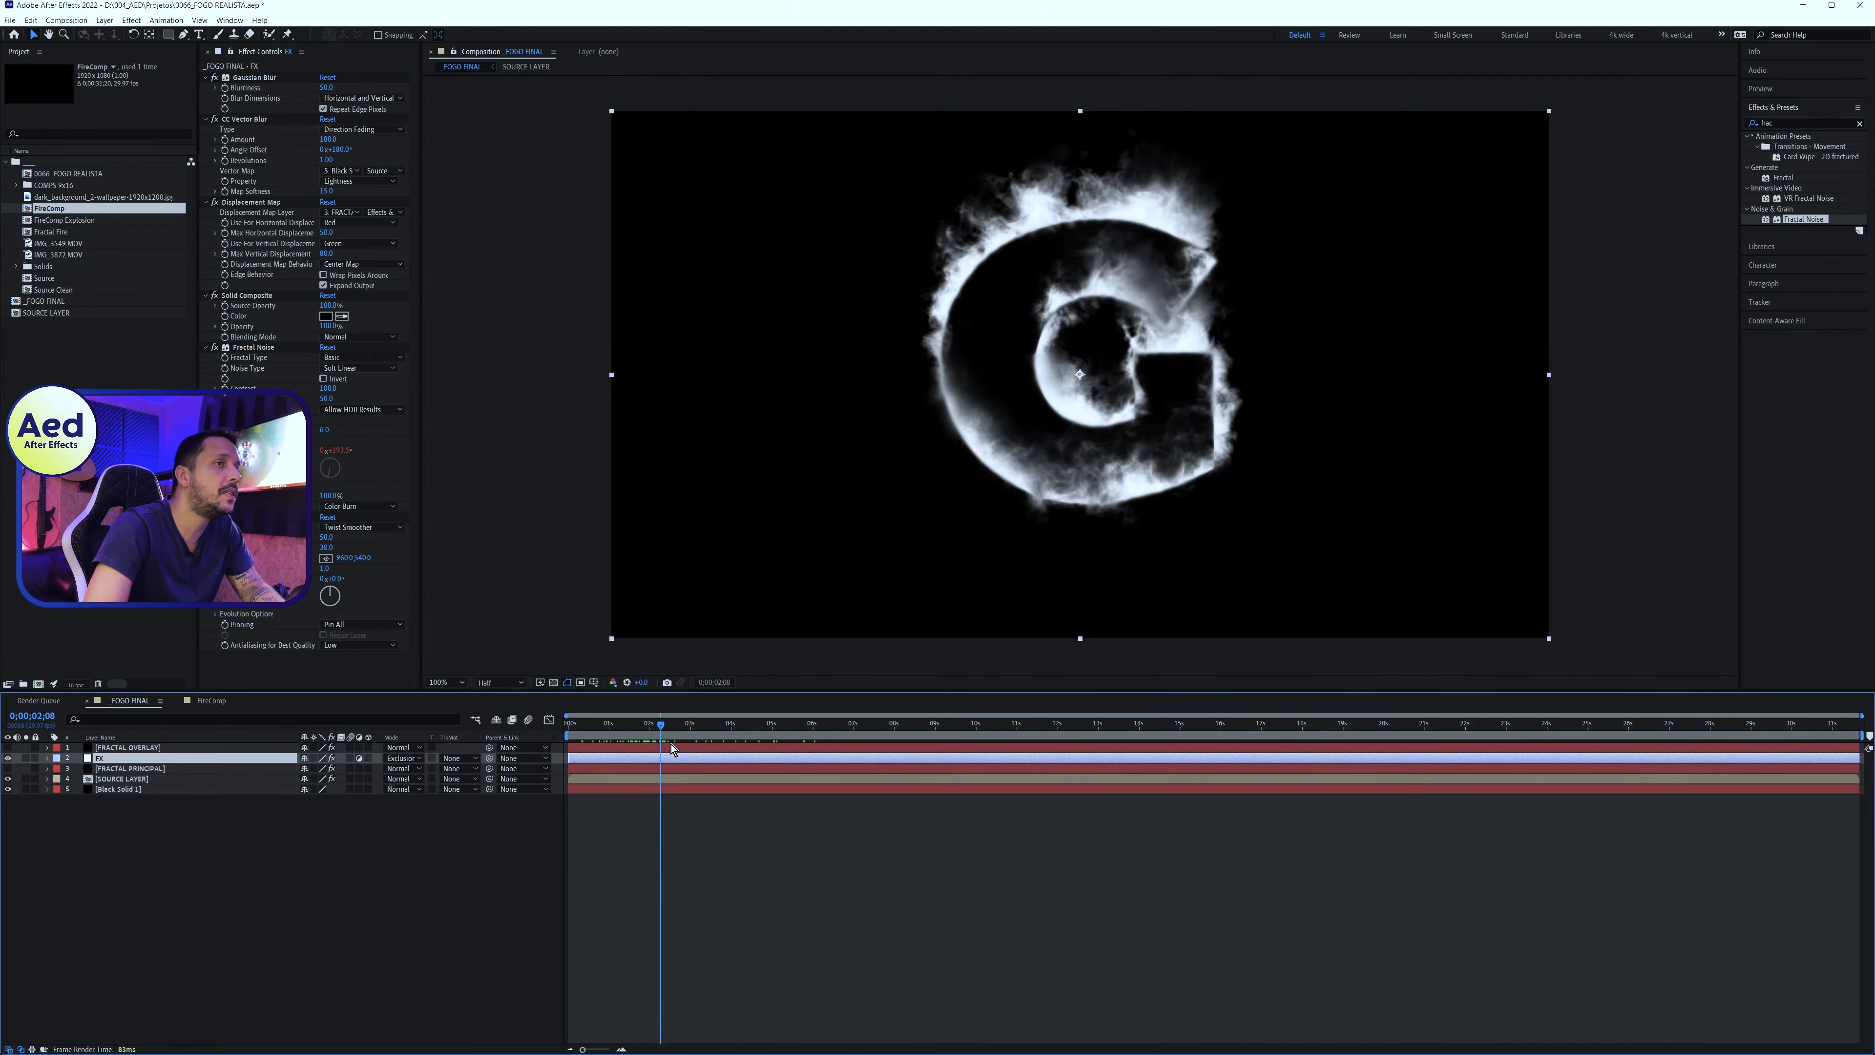
key("space")
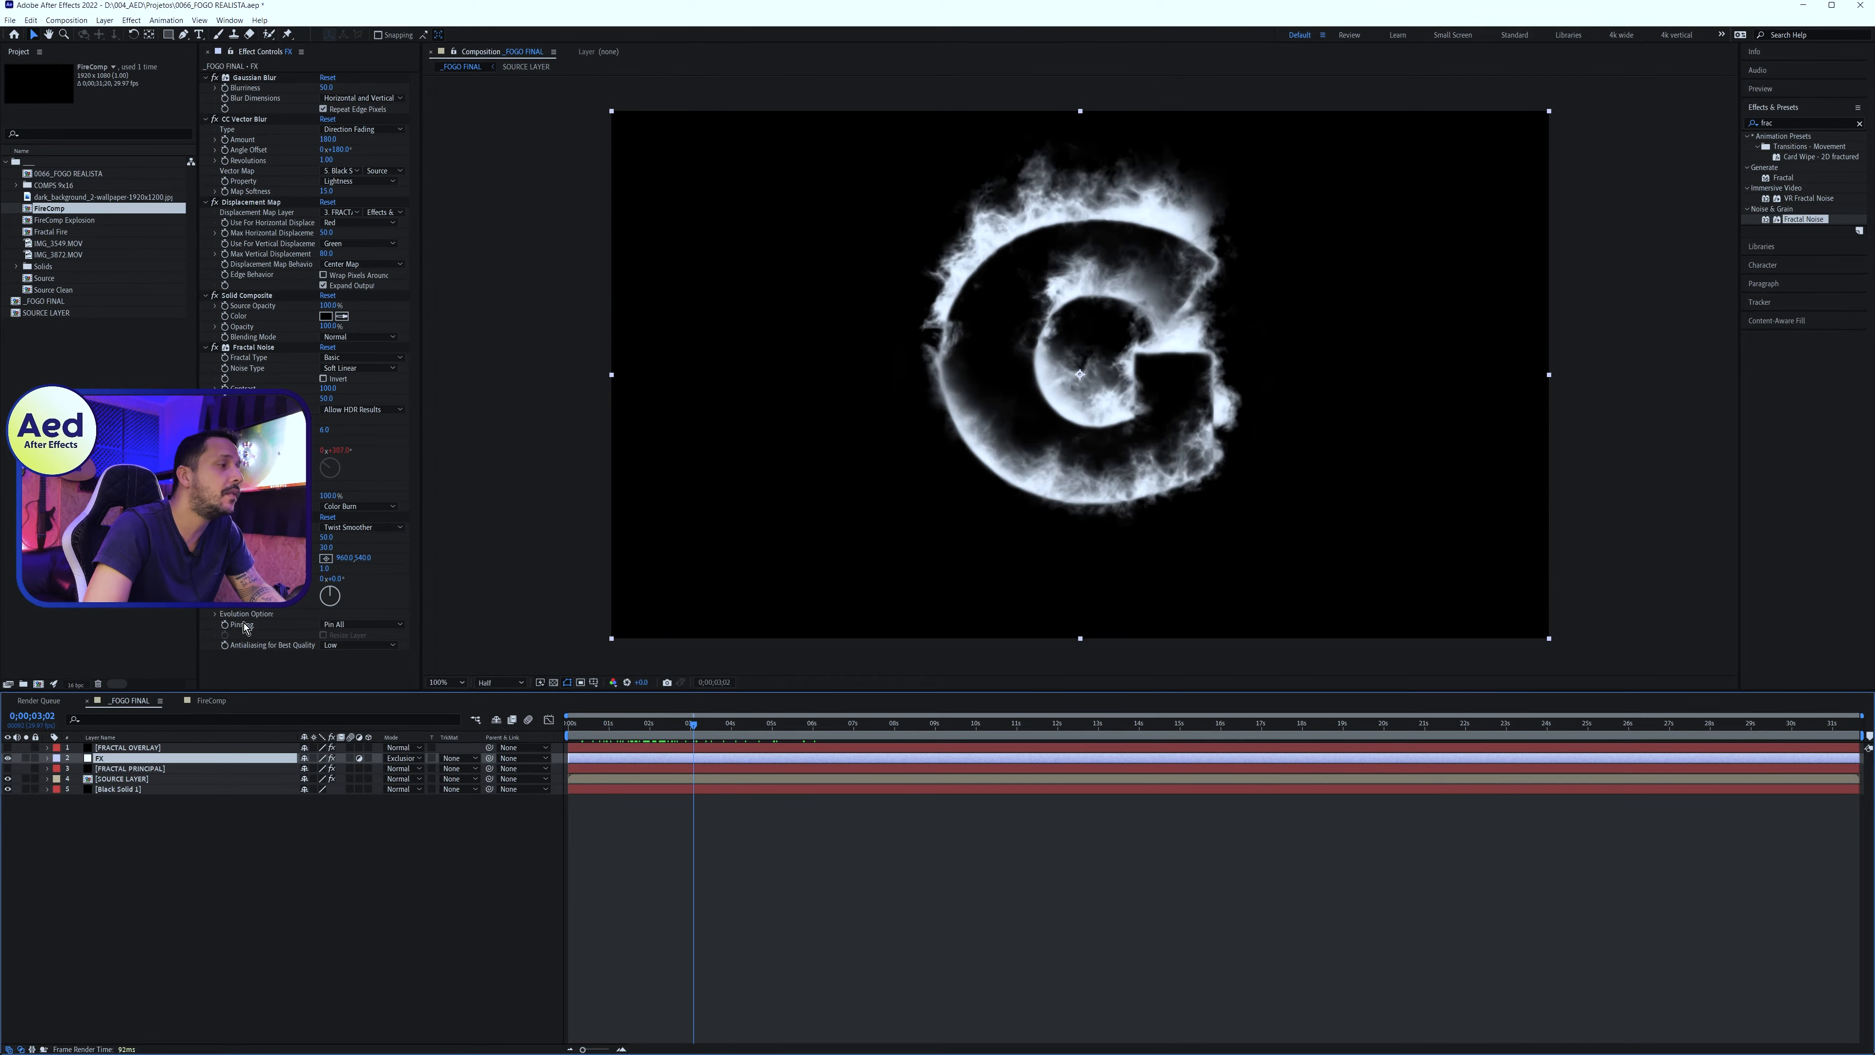
left_click(127, 748)
left_click(8, 748)
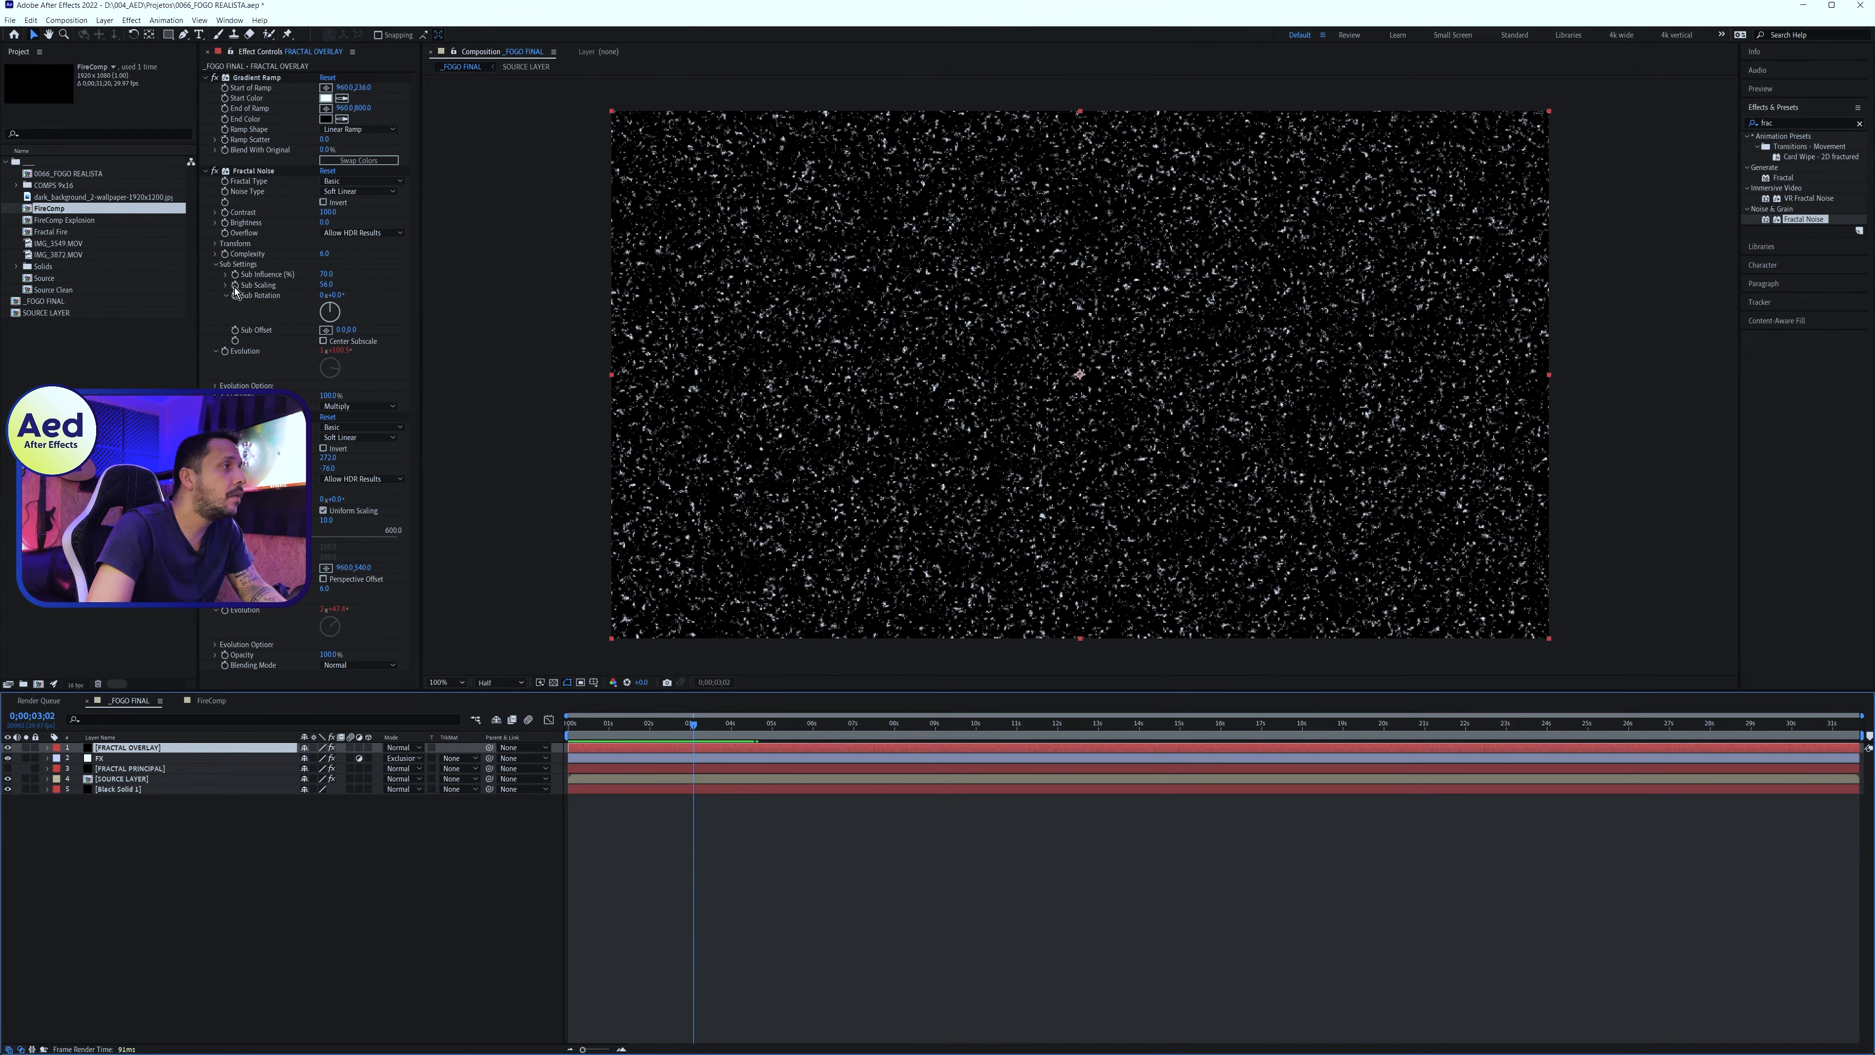
Paste the copied expression with y = time*-200 into the Sub Offset of FRACTAL OVERLAY's first Fractal Noise and preview it
left_click(233, 334)
type("y = time*-200; [x,y]")
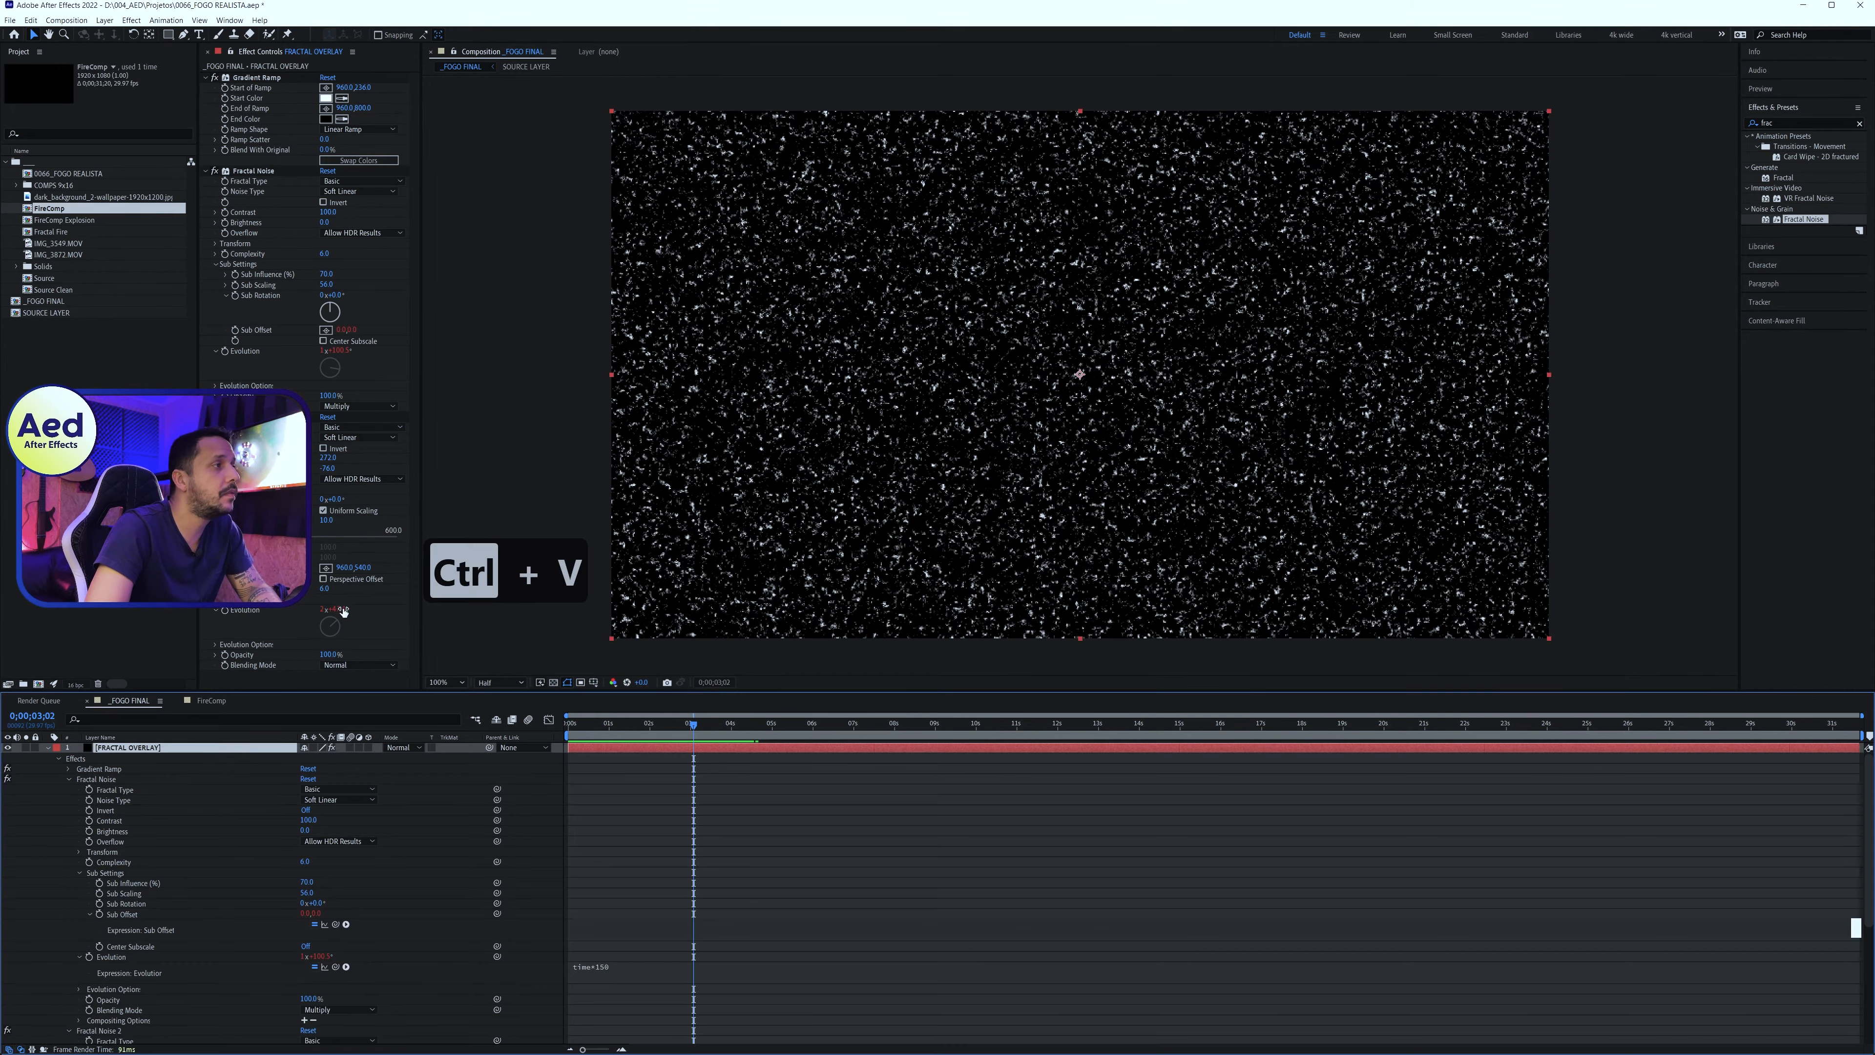
left_click(670, 858)
key("space")
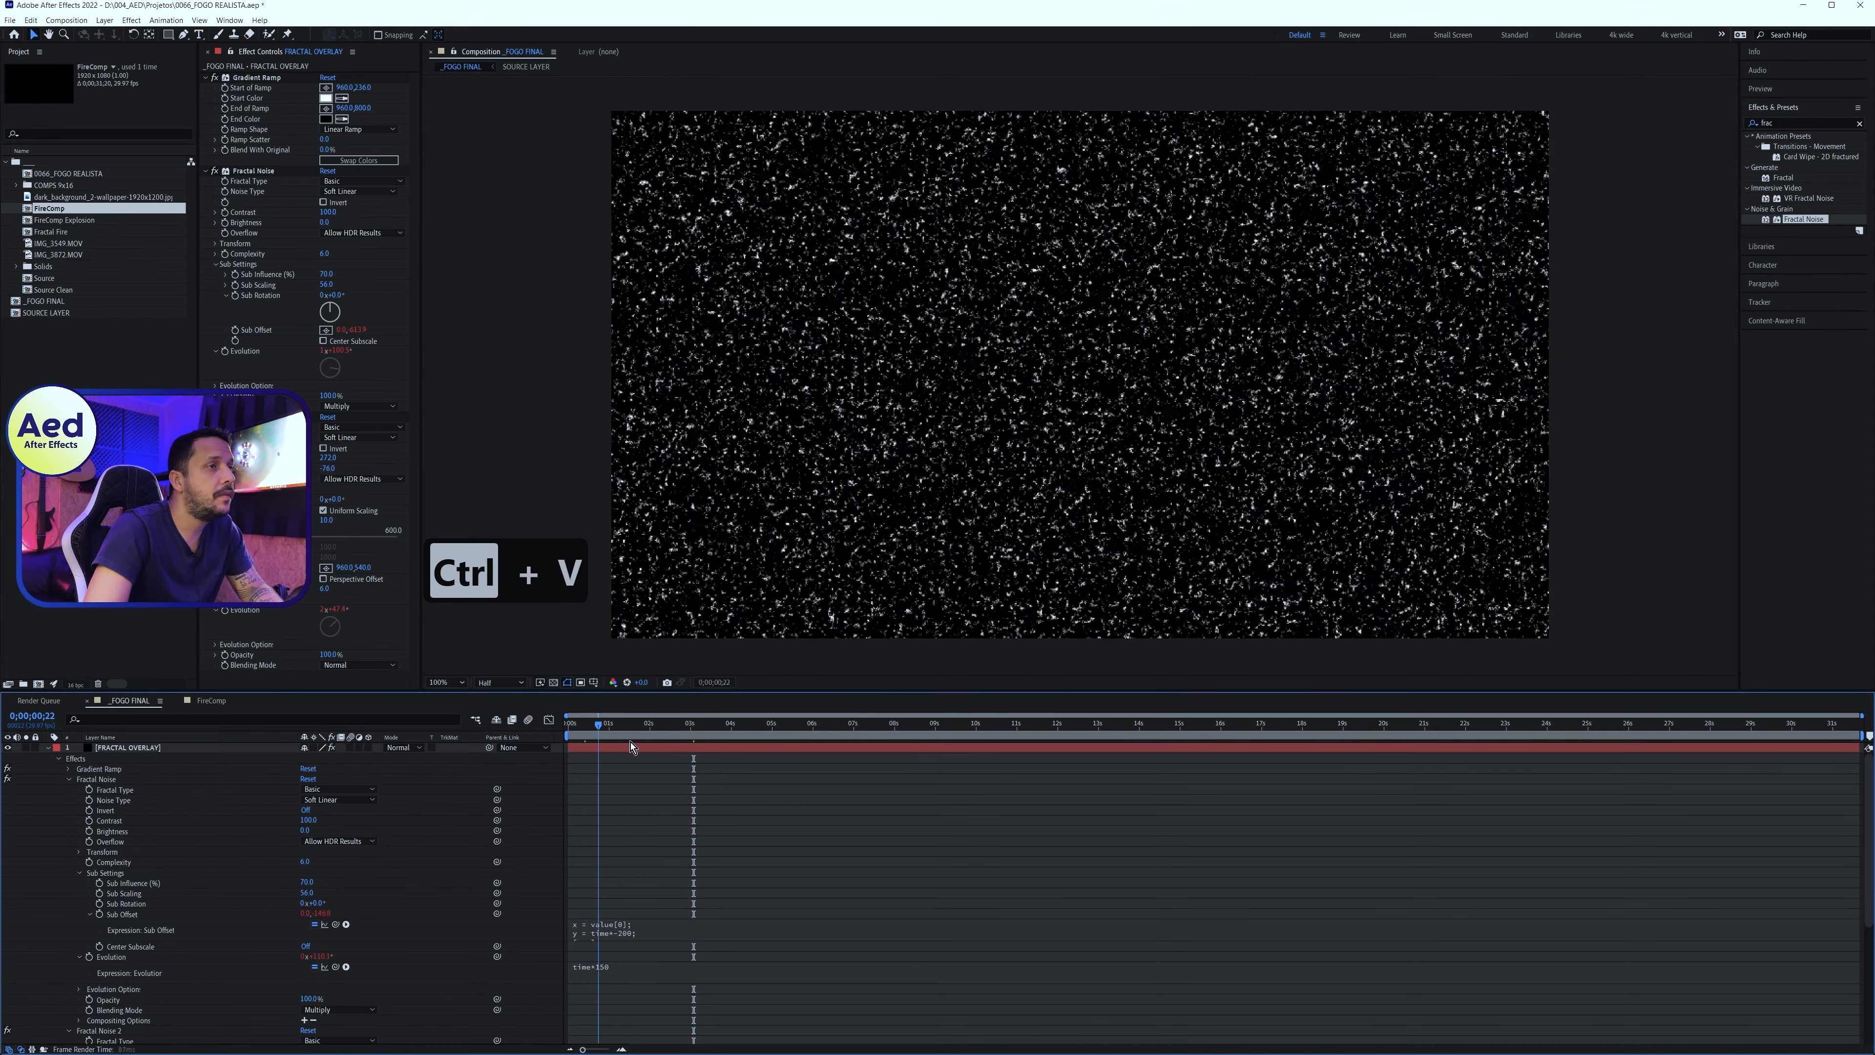
Copy the first Fractal Noise's Sub Offset expression and set the second Fractal Noise's Blending Mode to Add
left_click(628, 934)
key("ctrl+c")
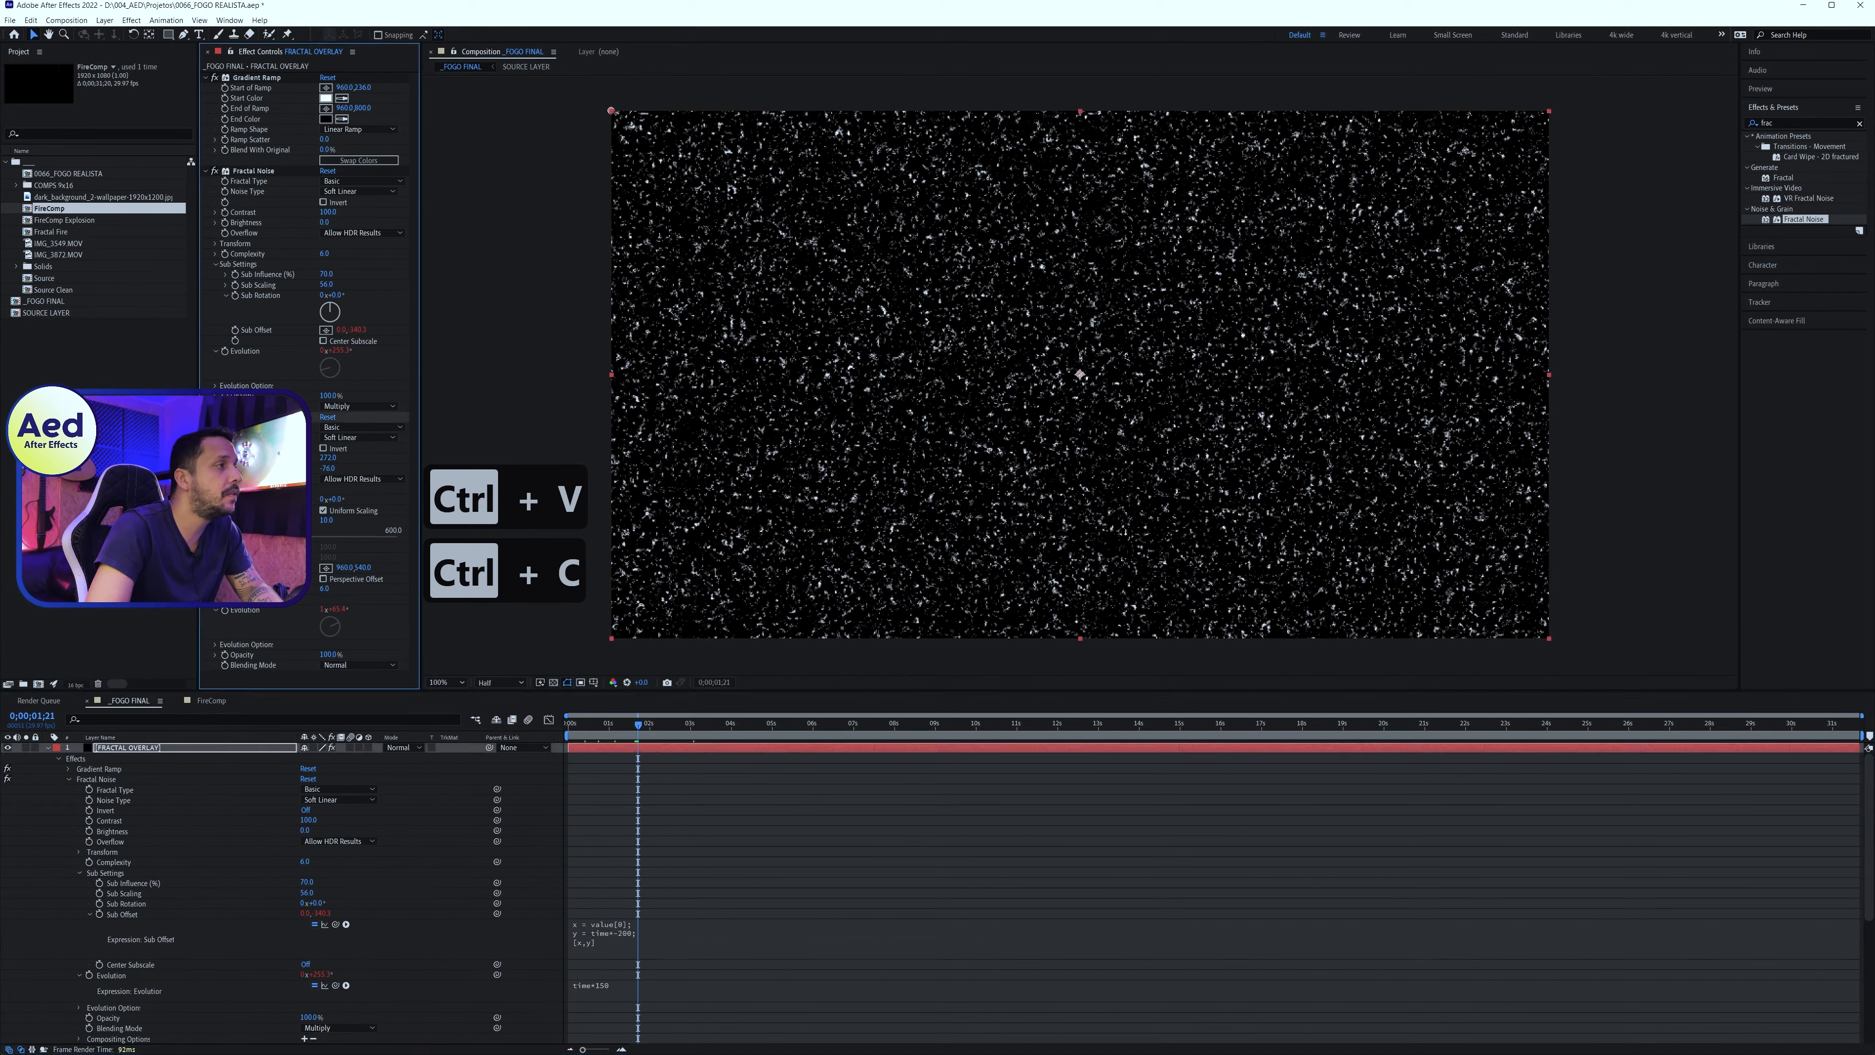
left_click(383, 666)
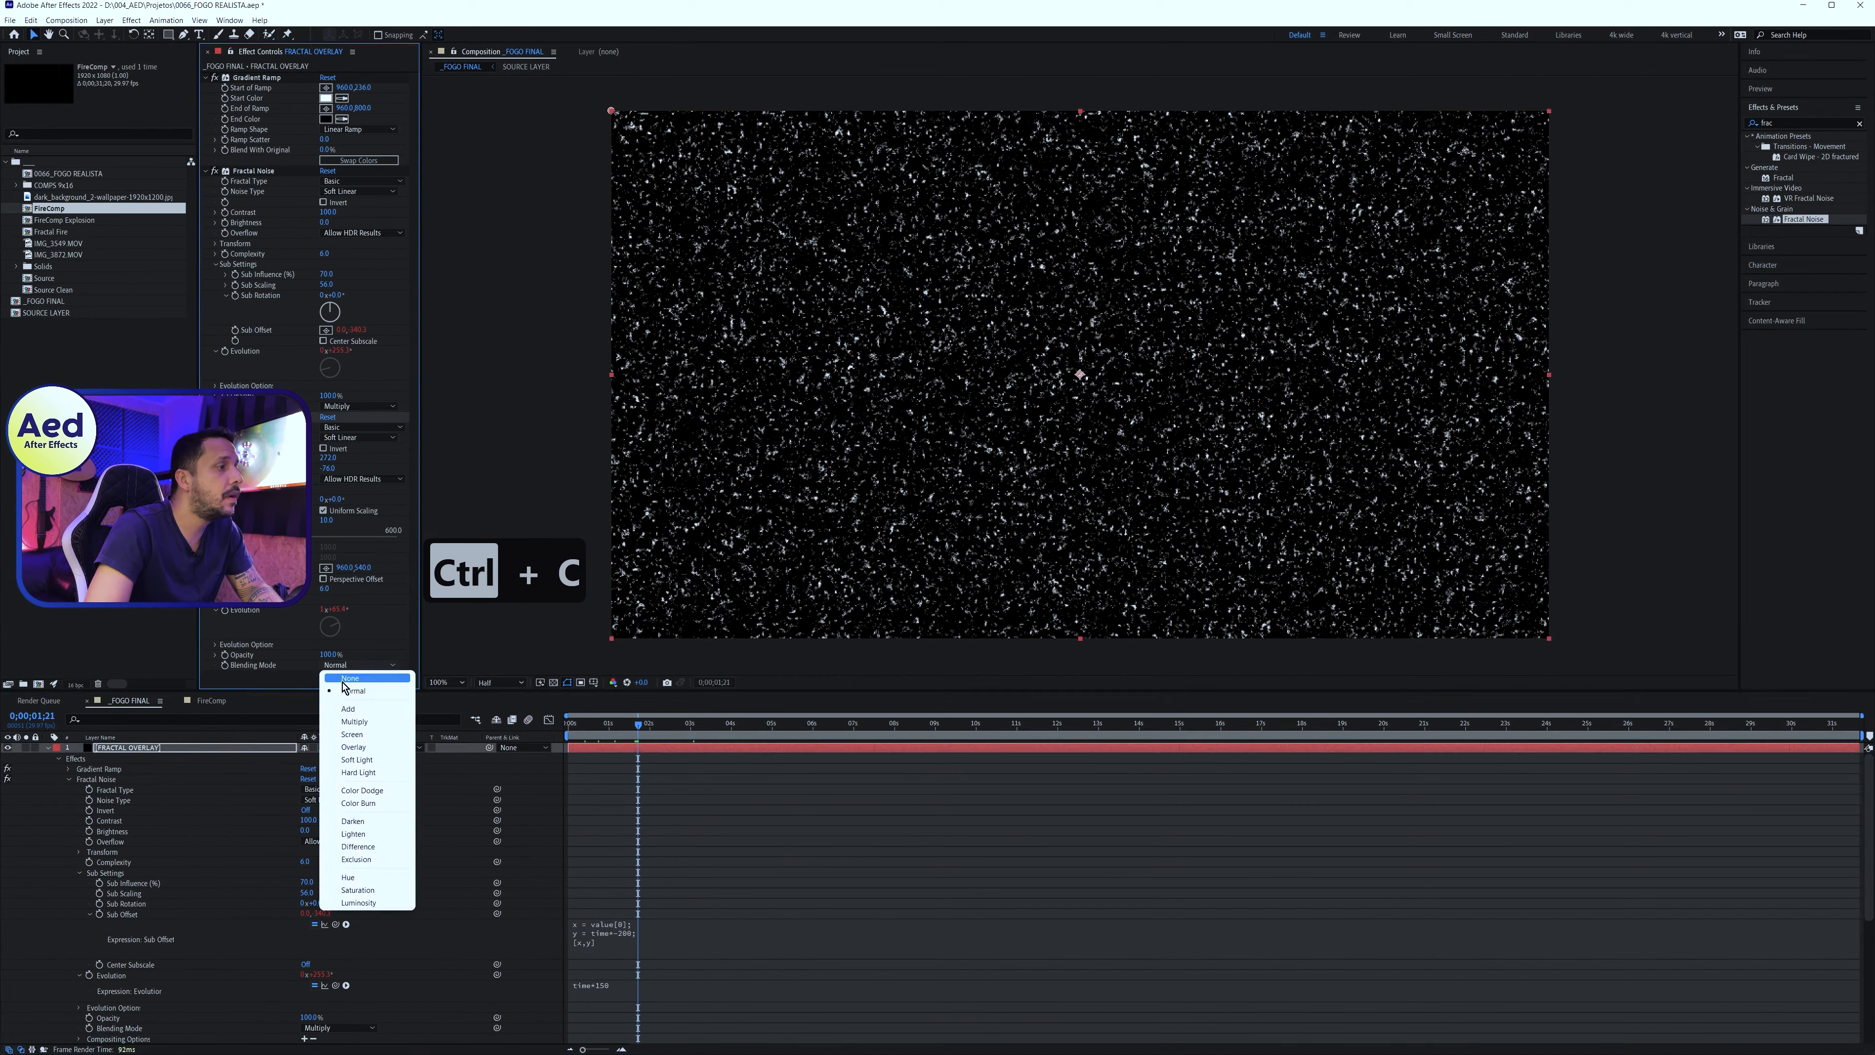
left_click(344, 714)
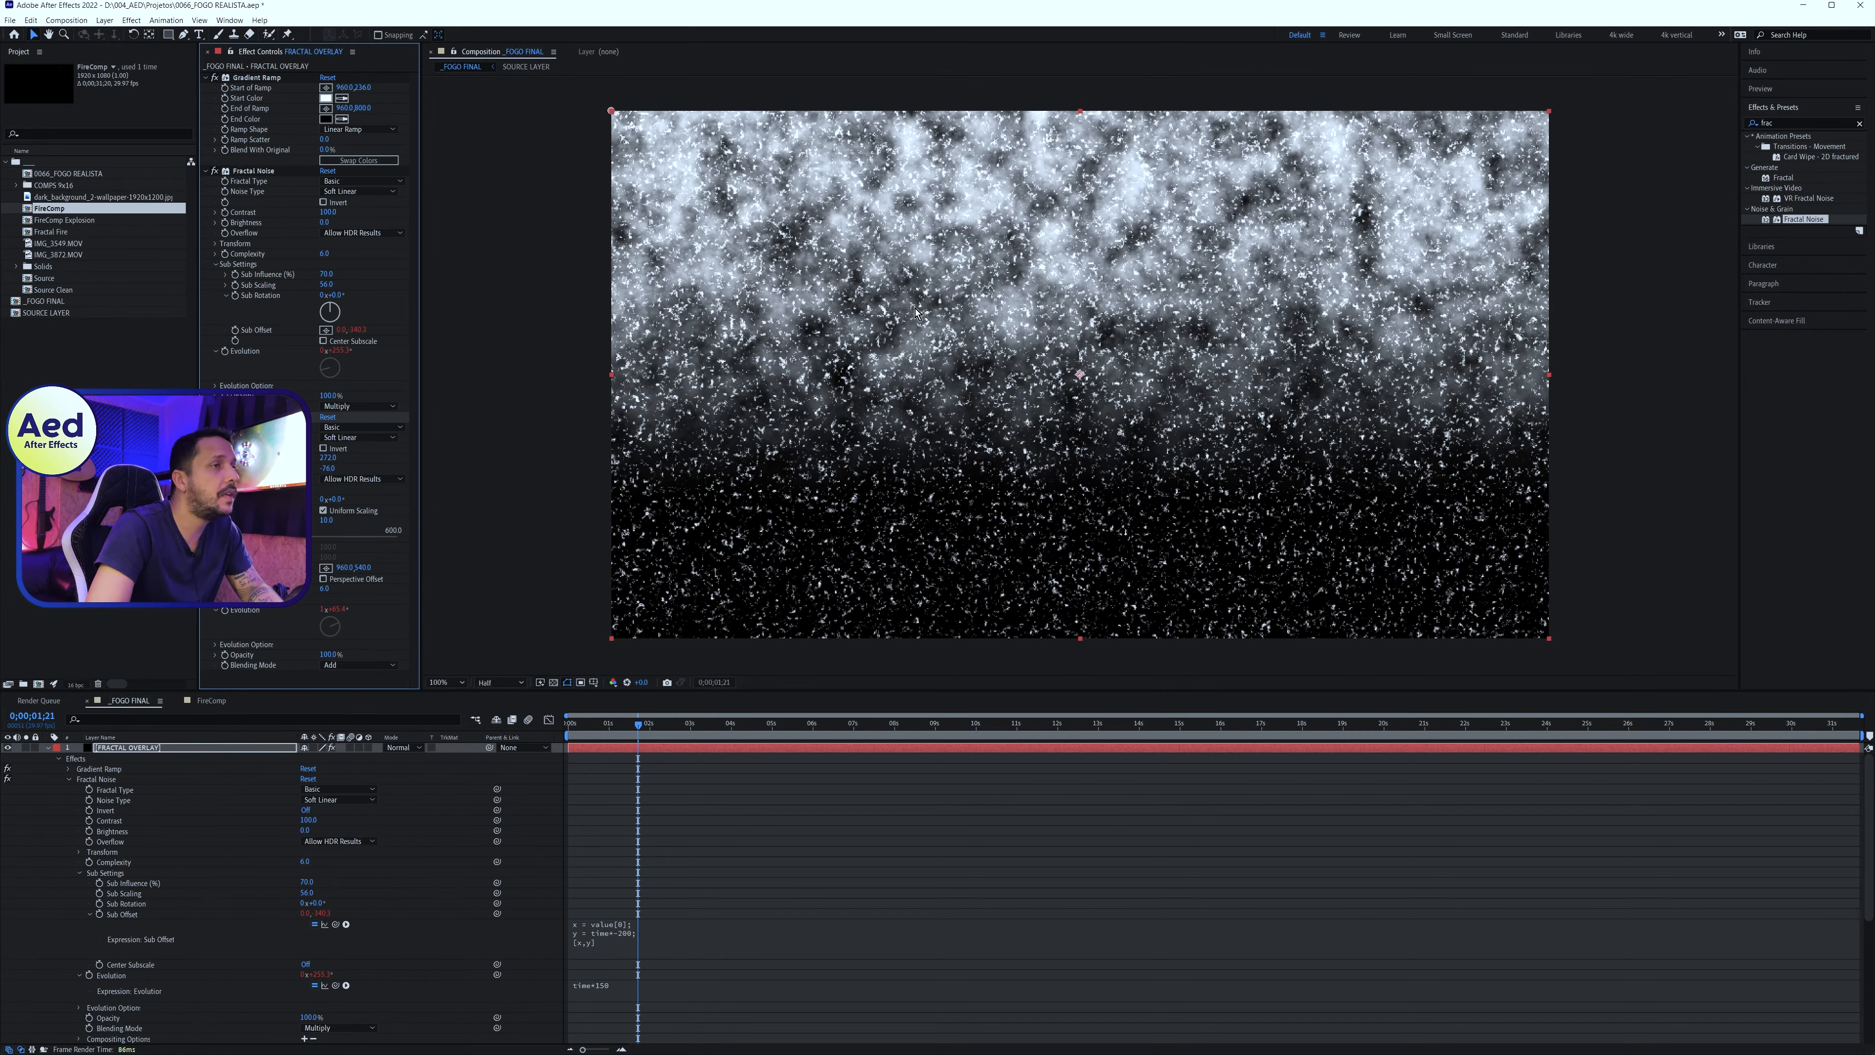
Set the preview resolution to Full, paste the expression into the second Fractal Noise's Offset Turbulence and scrub through the result
left_click(516, 684)
left_click(493, 711)
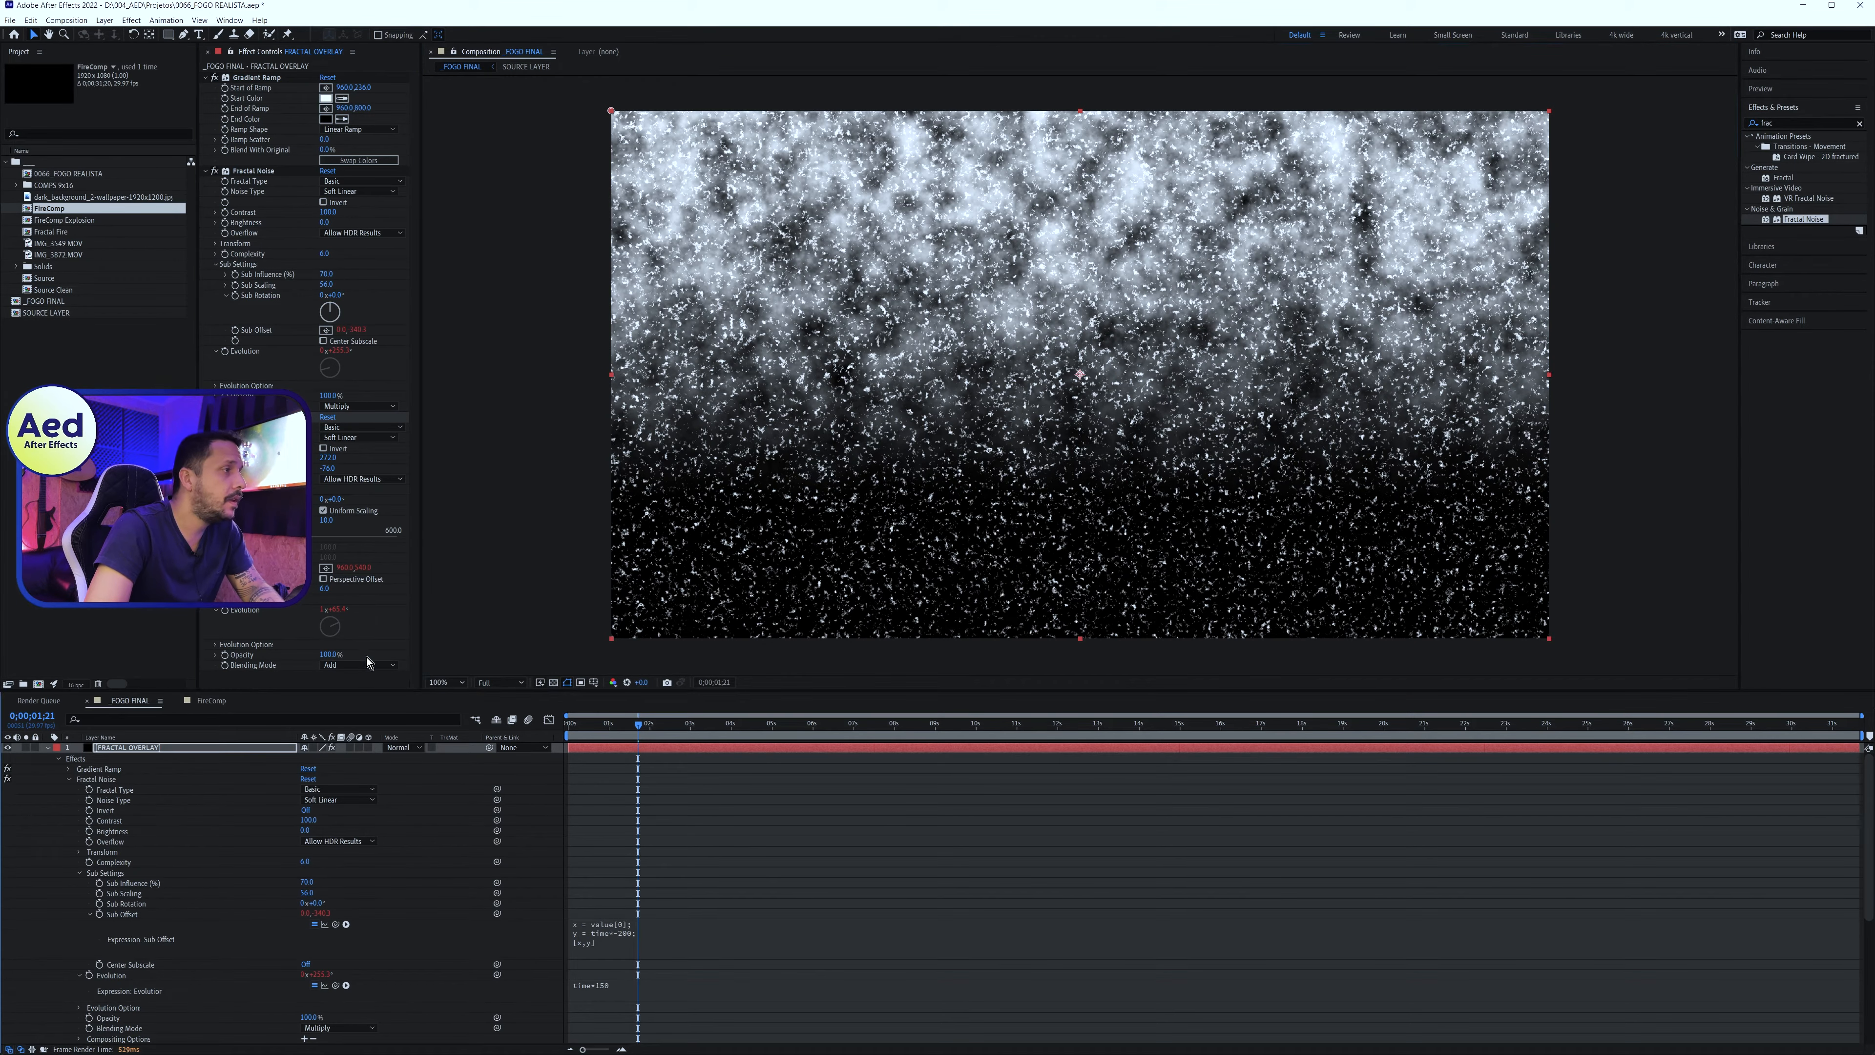
key("ctrl+v")
left_click(639, 738)
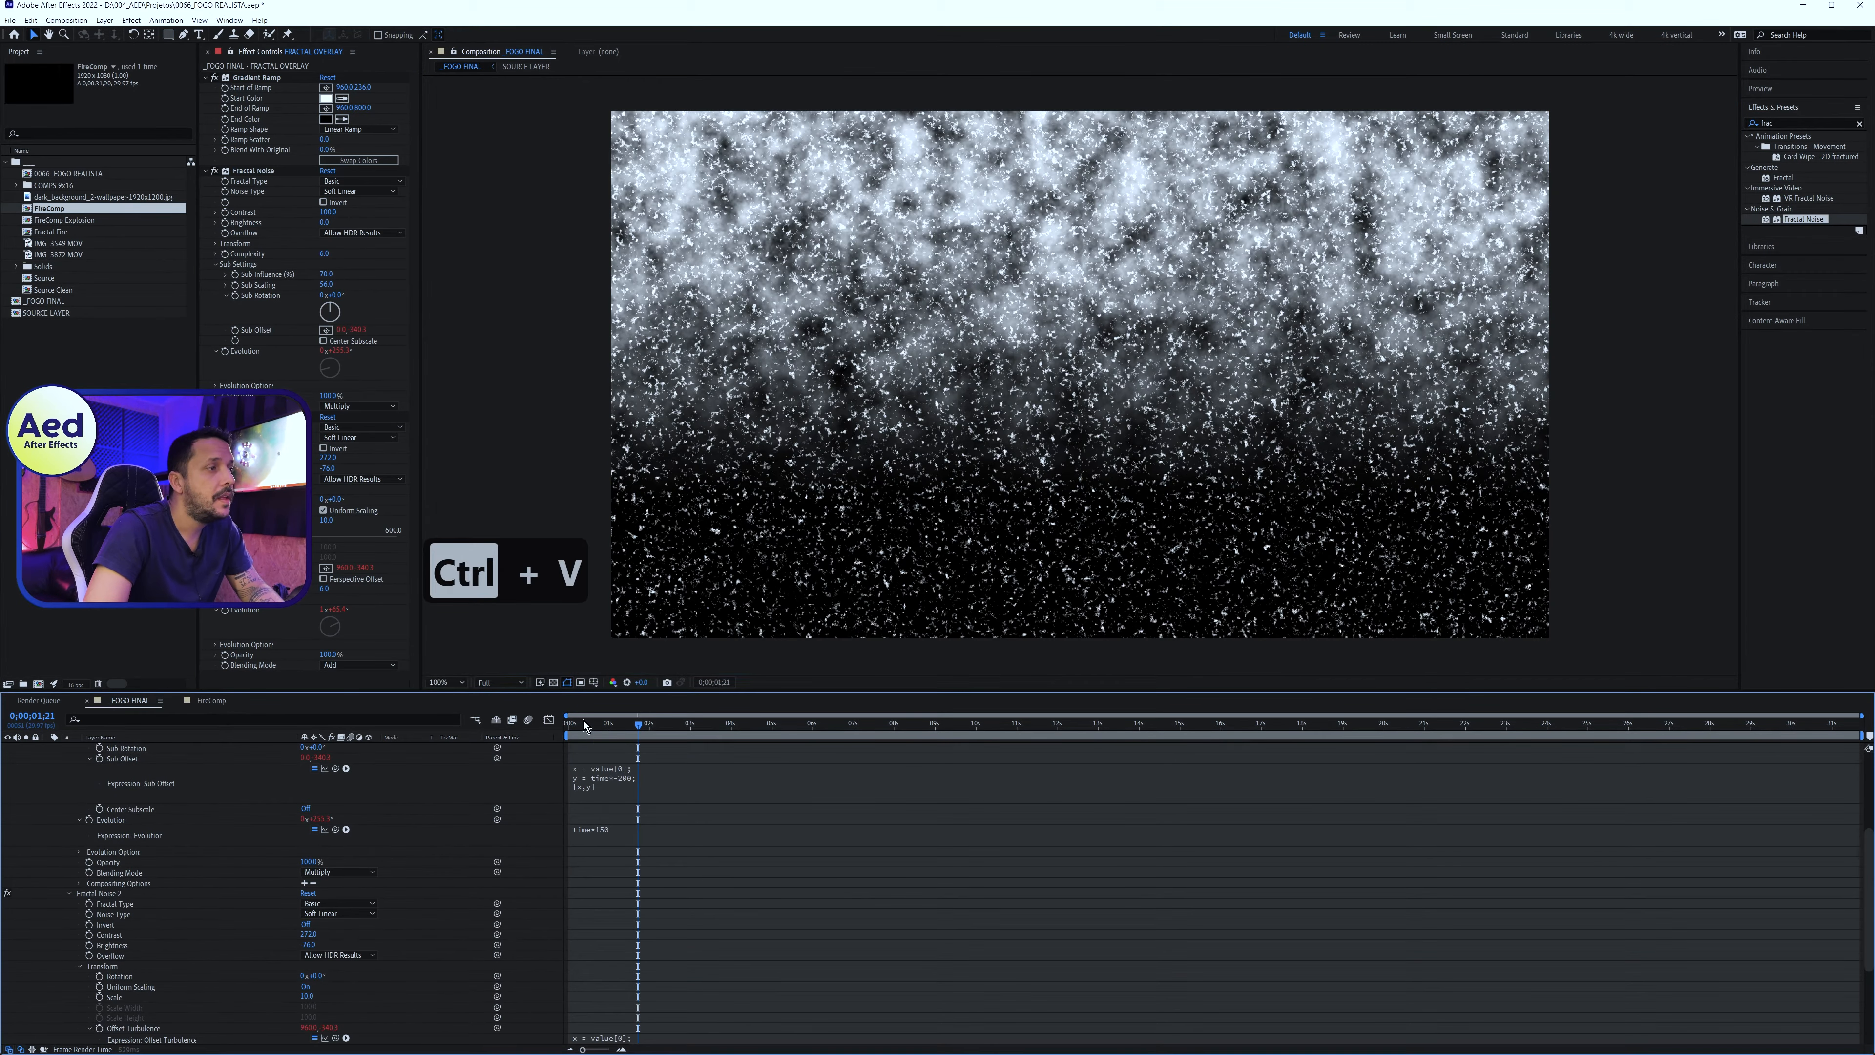
left_click_drag(639, 737, 696, 746)
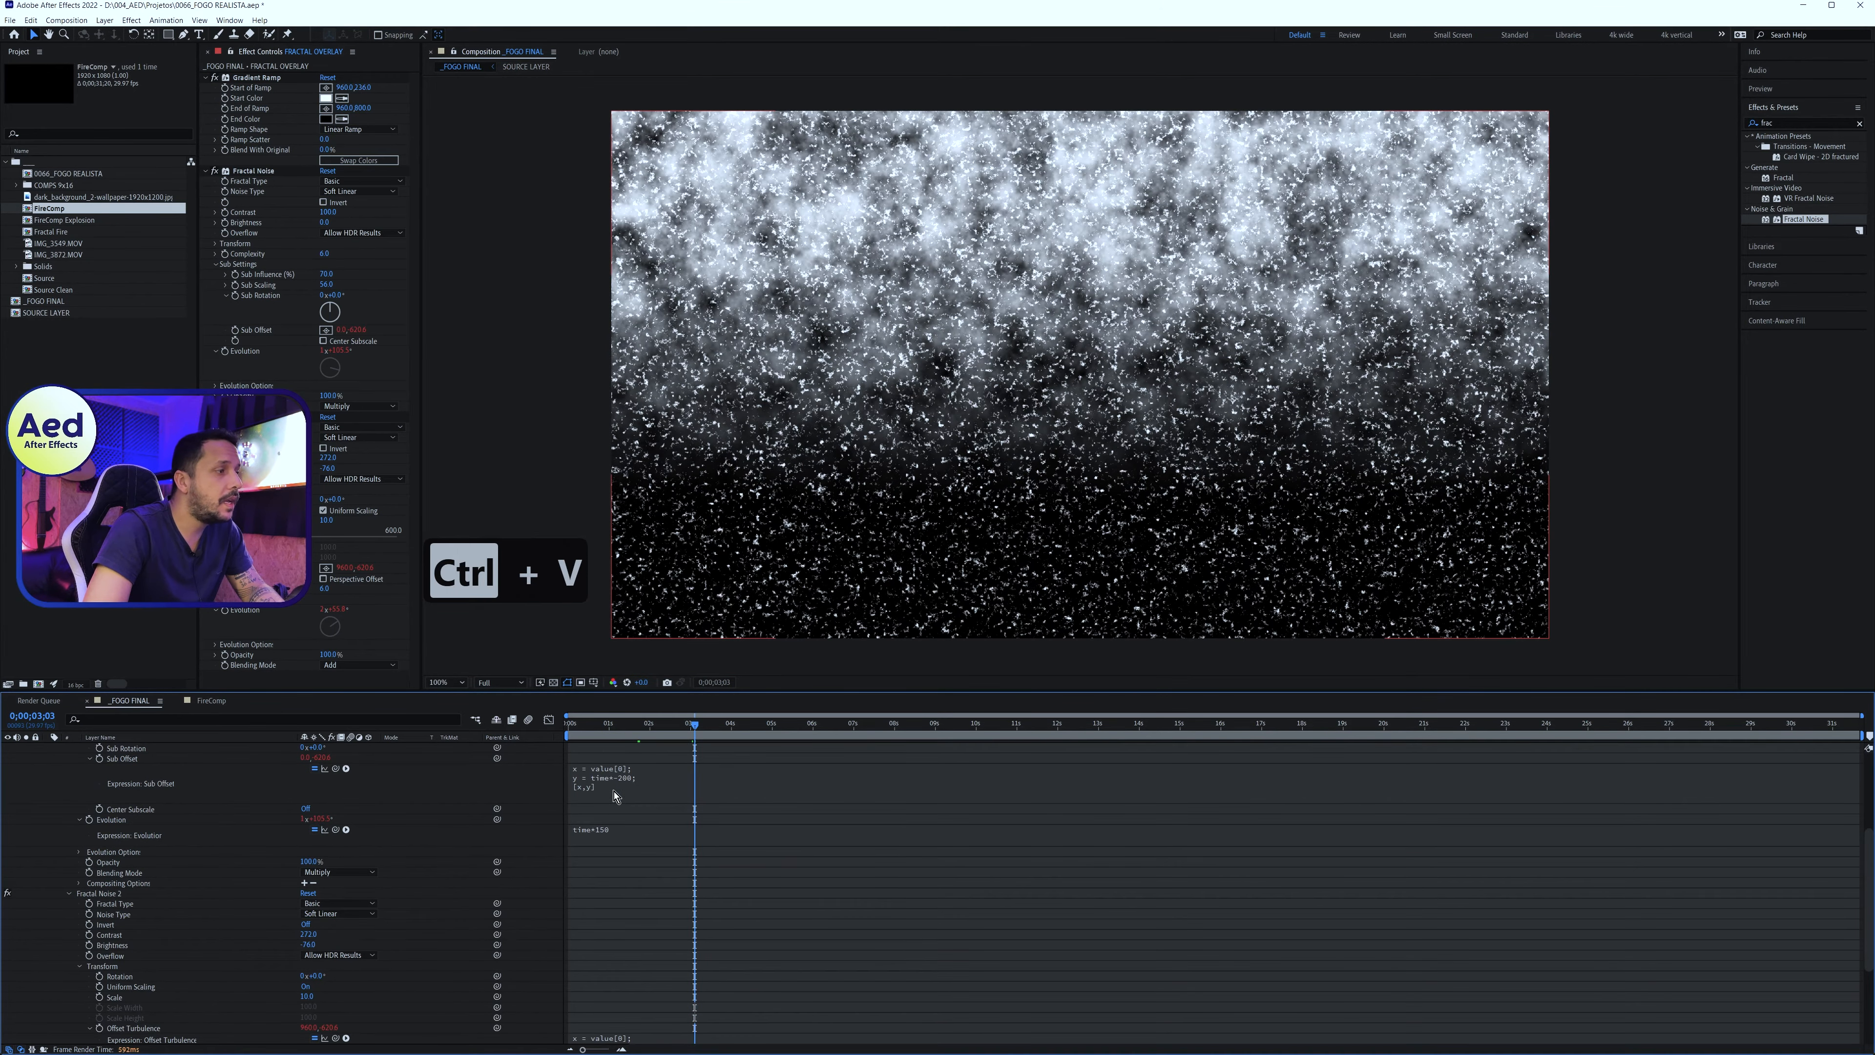
Change the first Fractal Noise's Sub Offset expression to y = time*-100, scrub through the result and collapse the layer properties
left_click(615, 792)
left_click(659, 792)
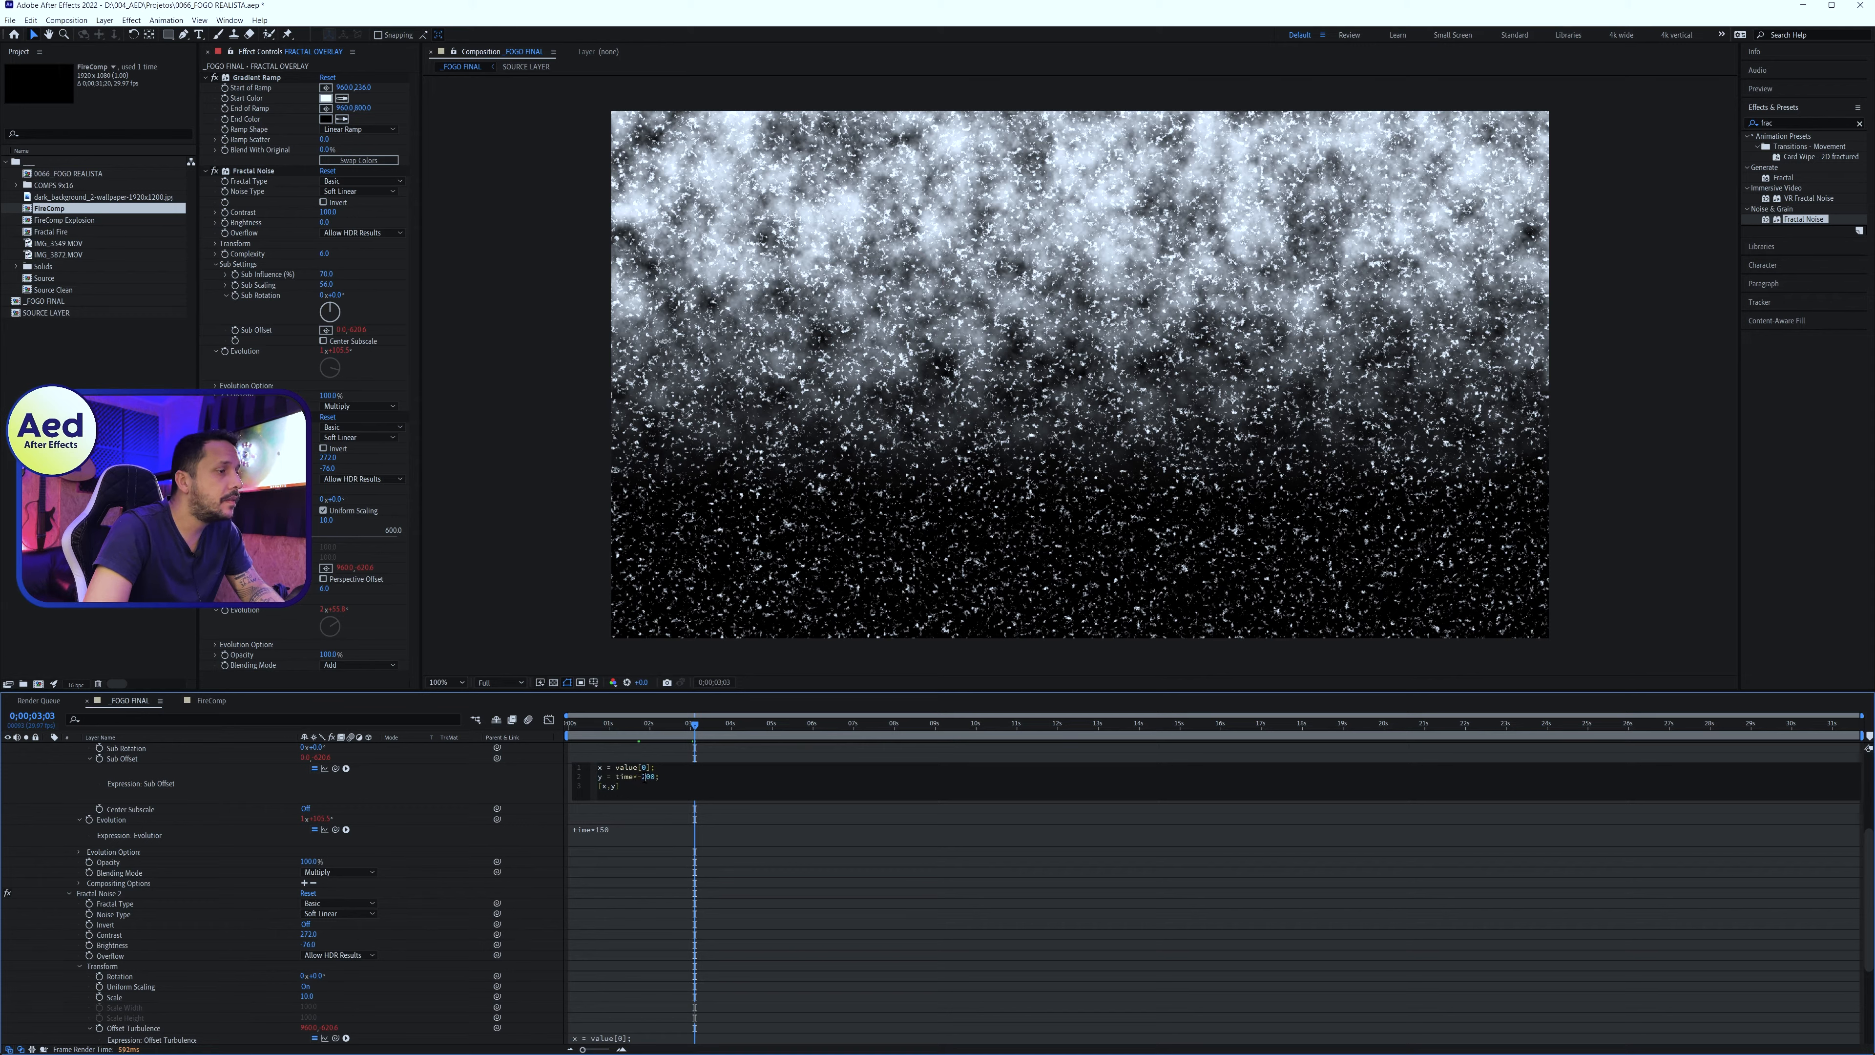
key("shift+Left")
type("1")
key("Return")
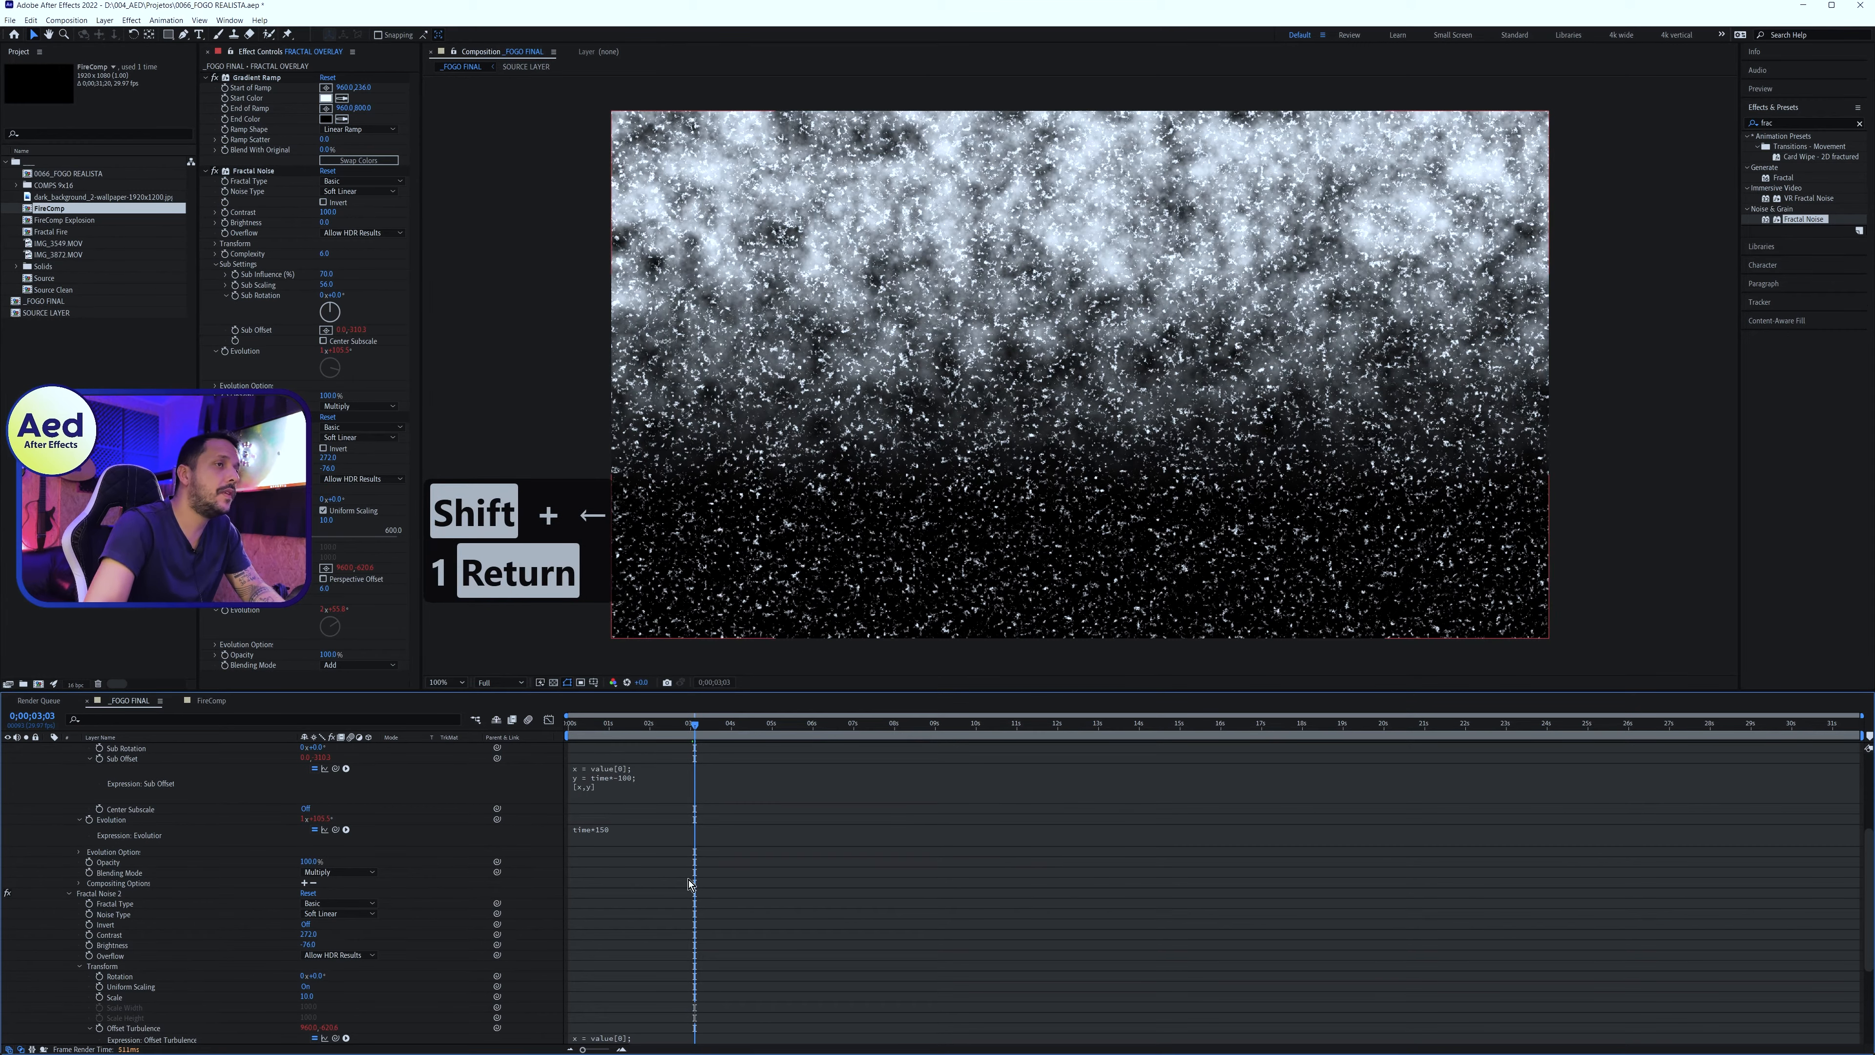
left_click_drag(601, 730, 622, 736)
key("a")
key("a")
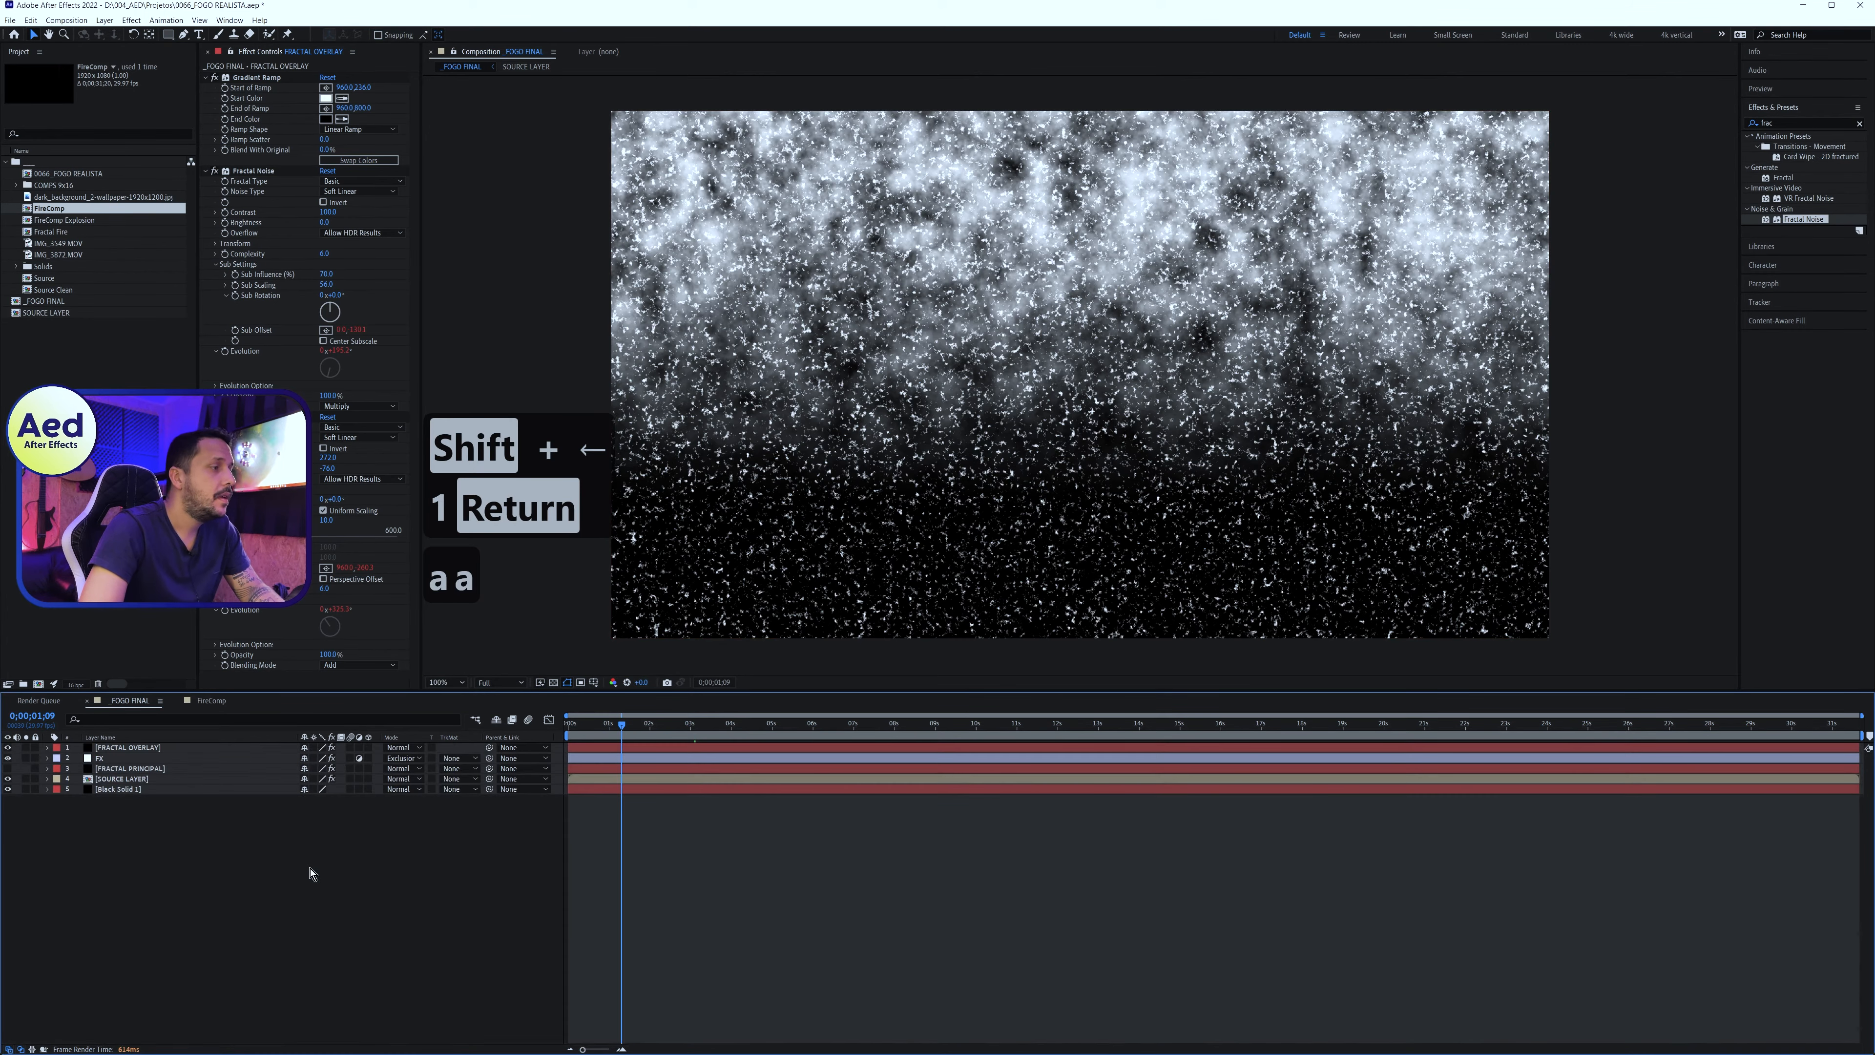
Save the project and set the blending mode of the FRACTAL OVERLAY layer to Overlay
left_click(258, 759)
key("ctrl+s")
left_click(185, 747)
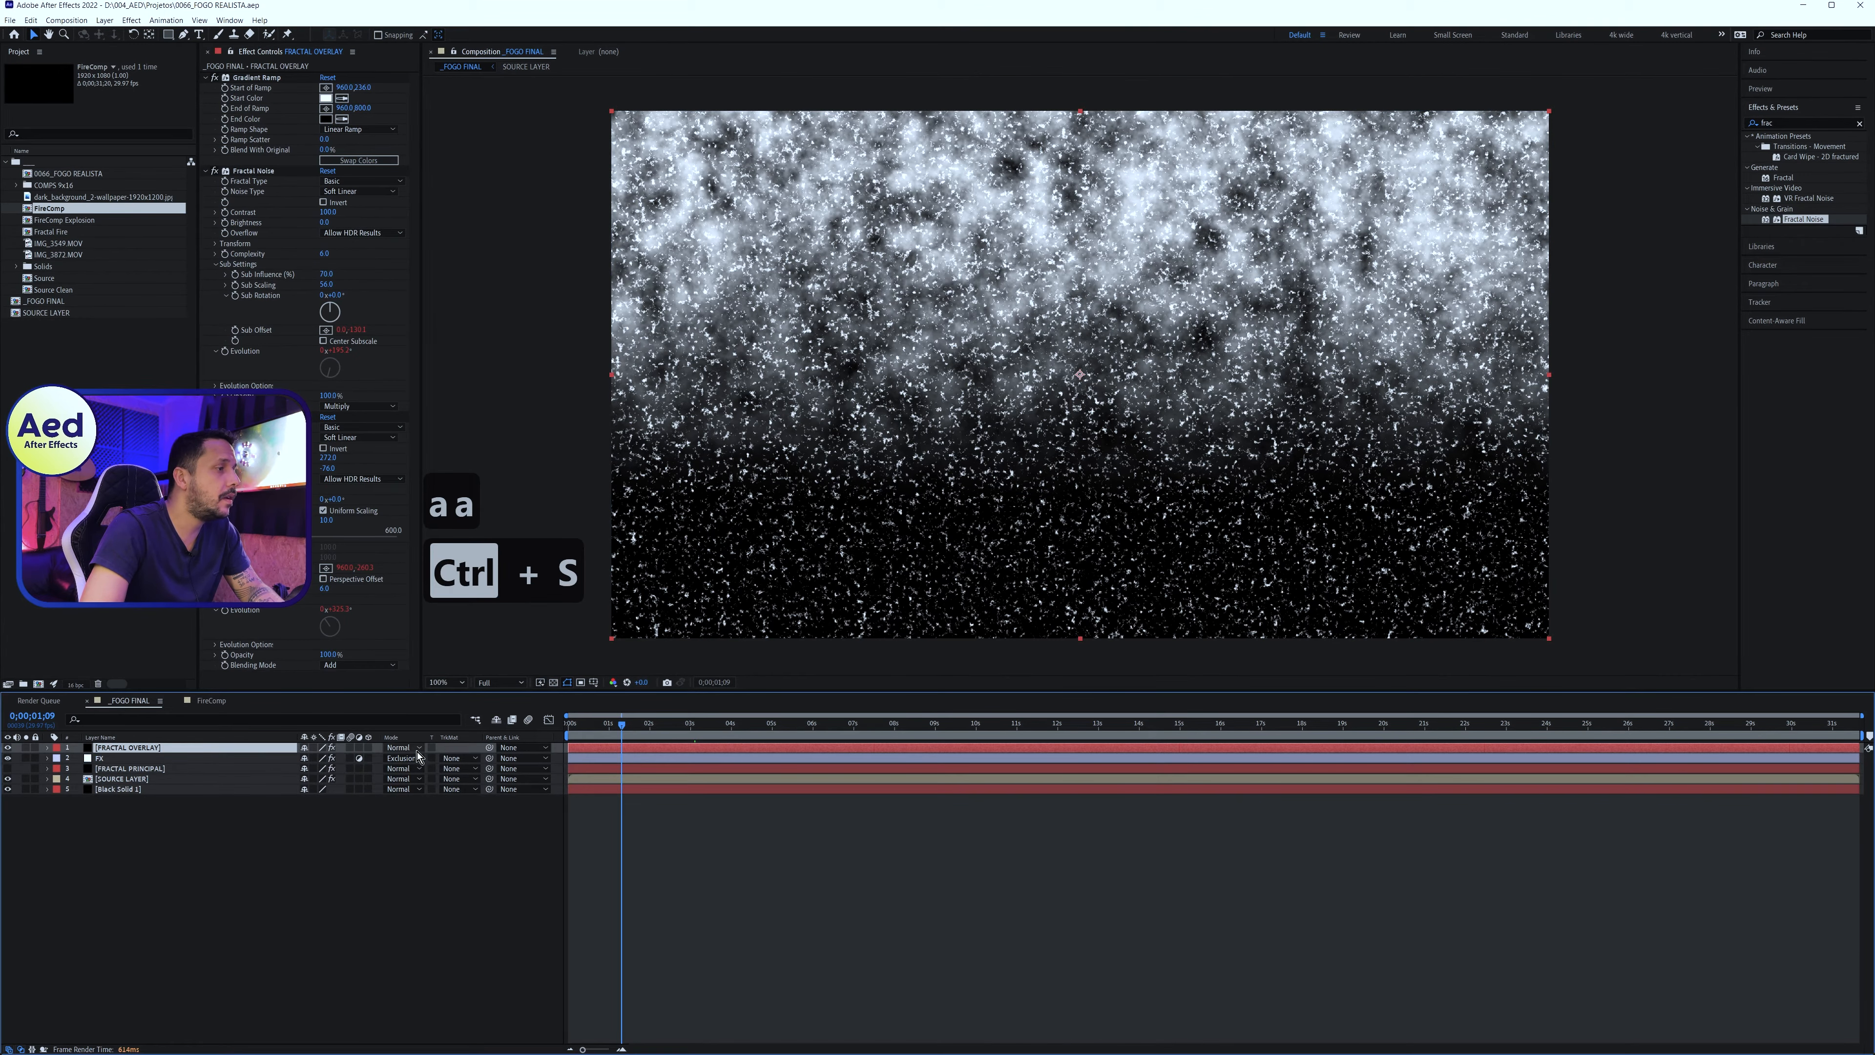
left_click(402, 748)
left_click(417, 448)
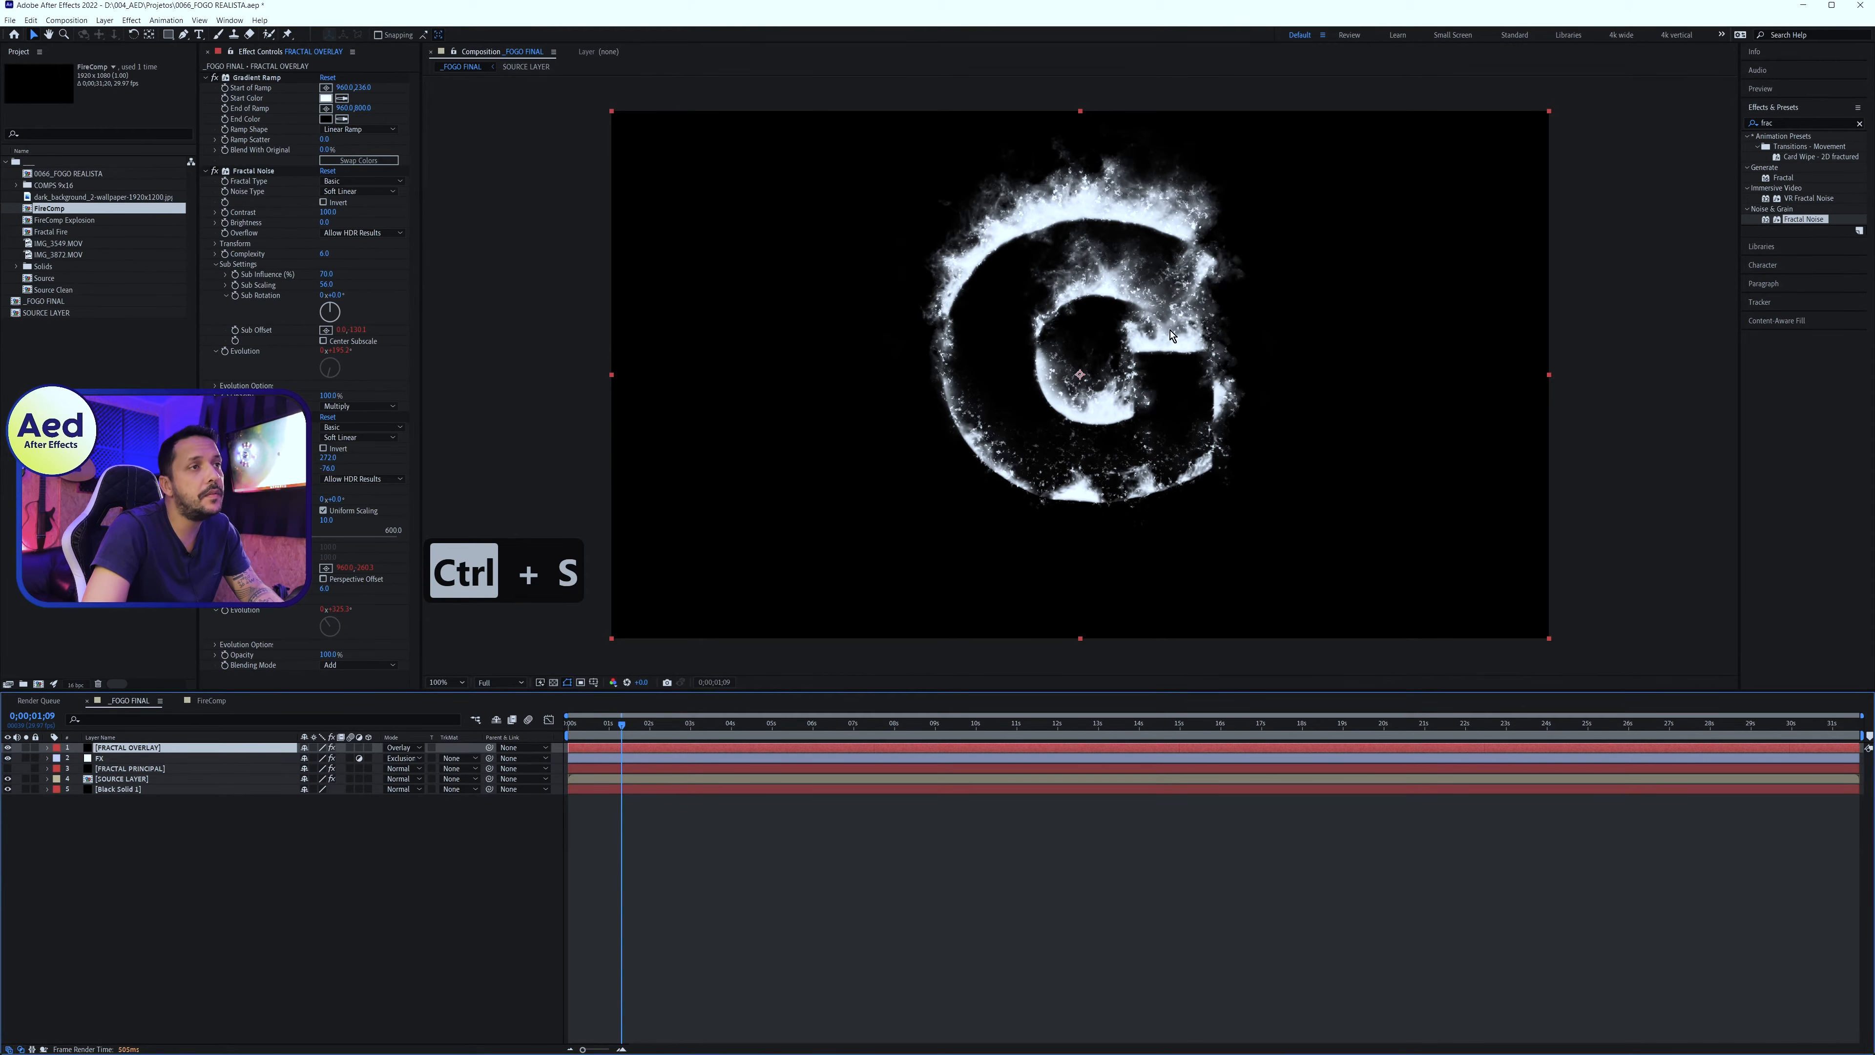
Scrub through the timeline to inspect the fire with the FRACTAL OVERLAY layer in Overlay mode
left_click_drag(599, 731, 784, 753)
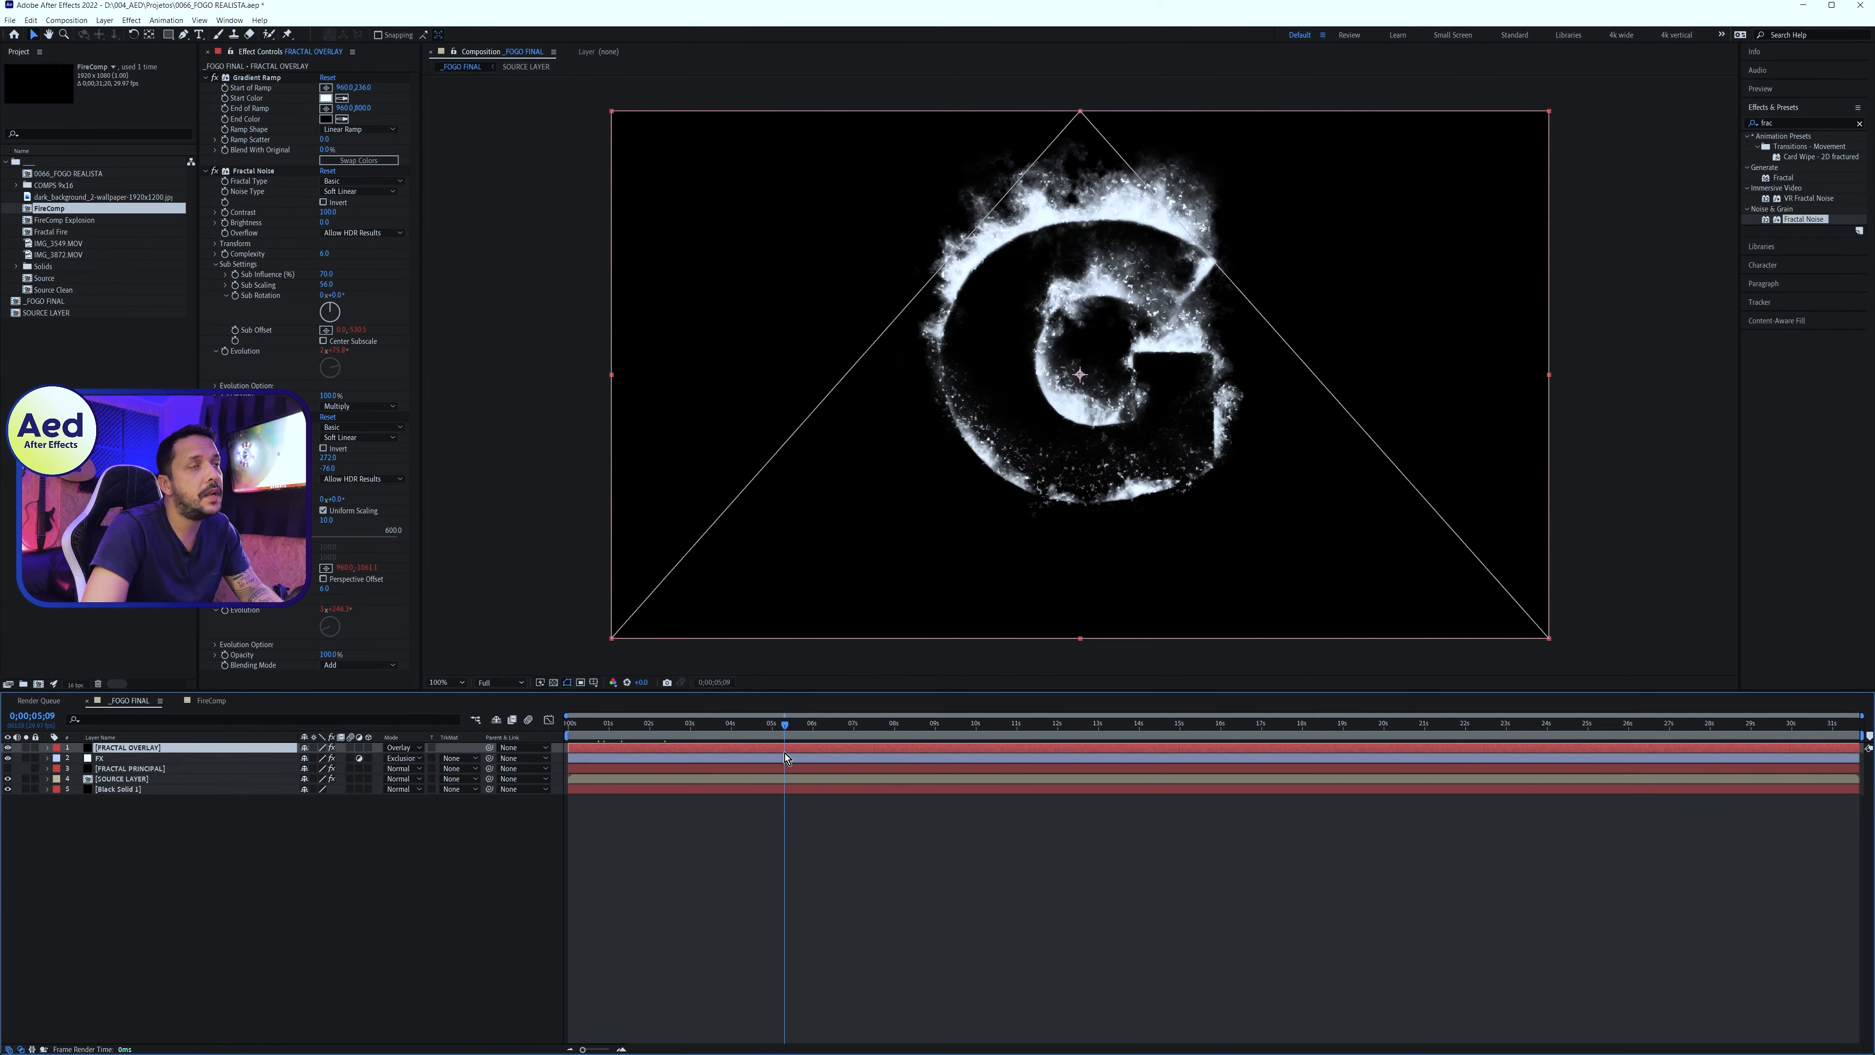
left_click(717, 861)
left_click_drag(688, 730, 793, 768)
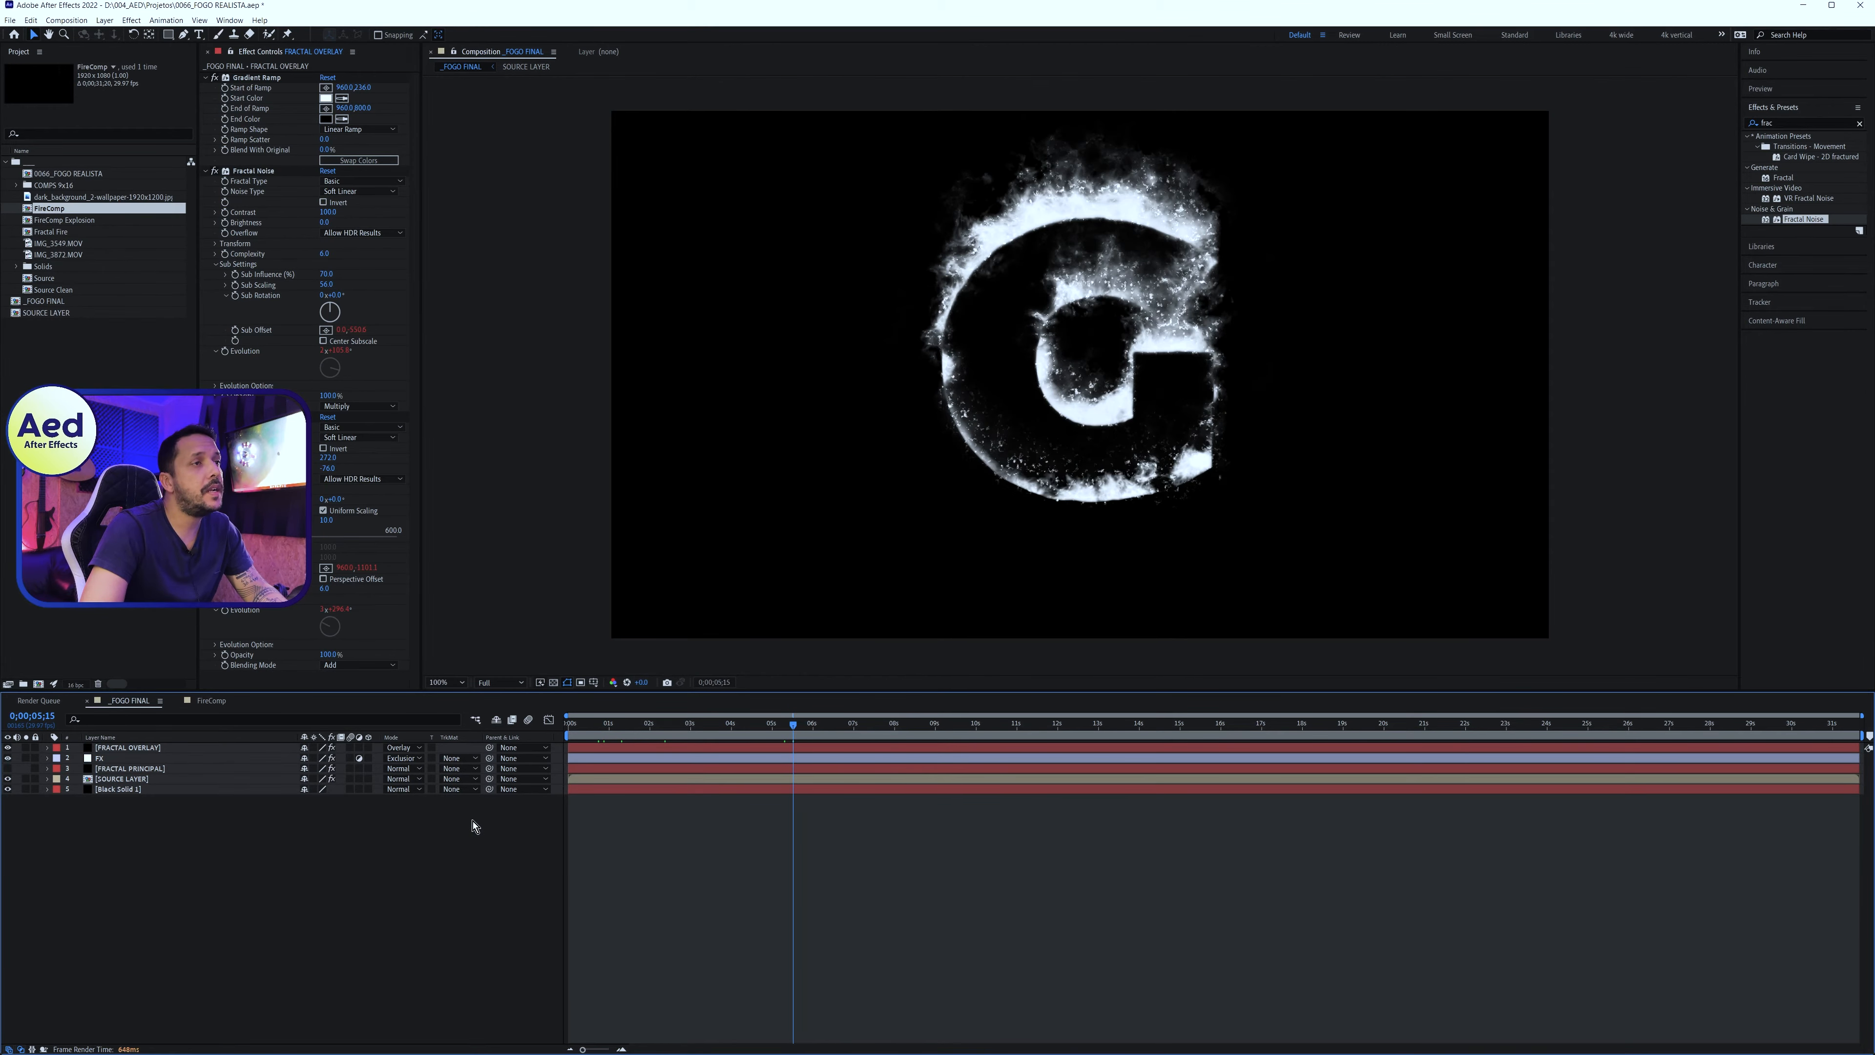
Duplicate the SOURCE LAYER and move the copy to the top of the layer stack
left_click(125, 747)
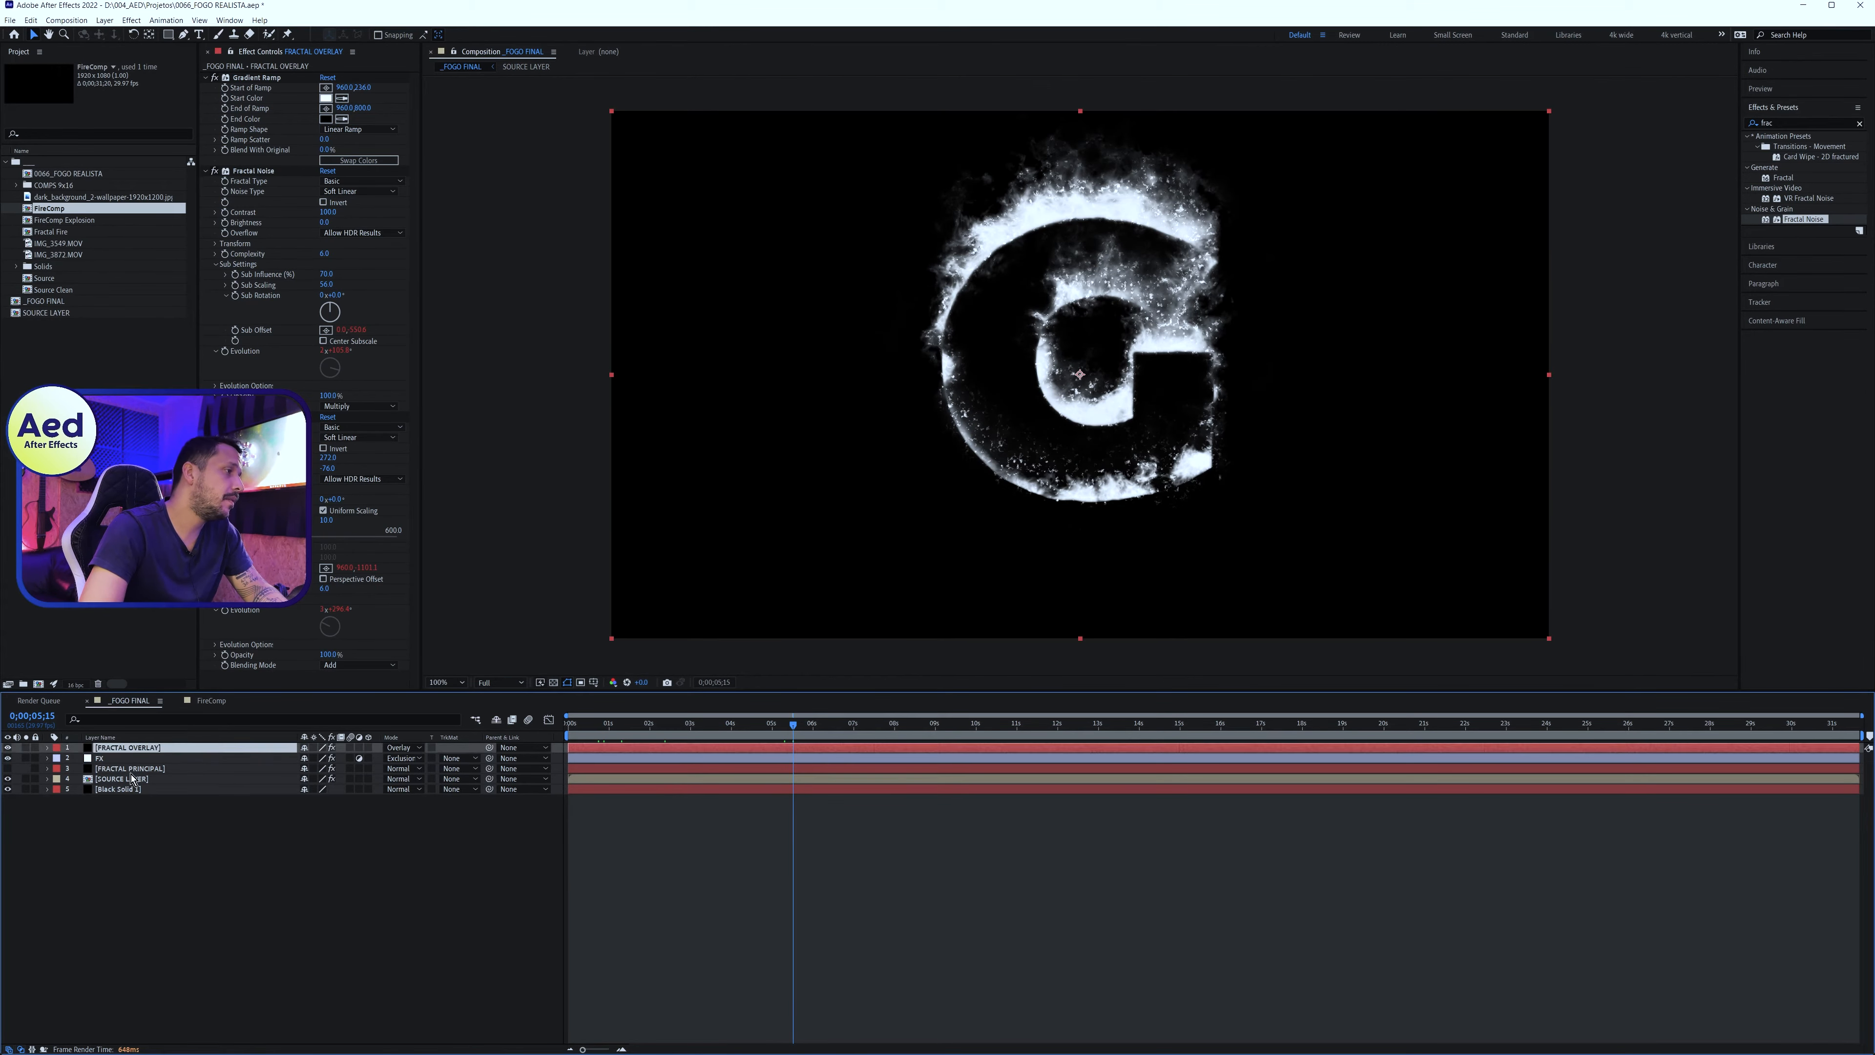
left_click(130, 768)
left_click(131, 780)
key("ctrl+d")
left_click_drag(133, 780, 141, 752)
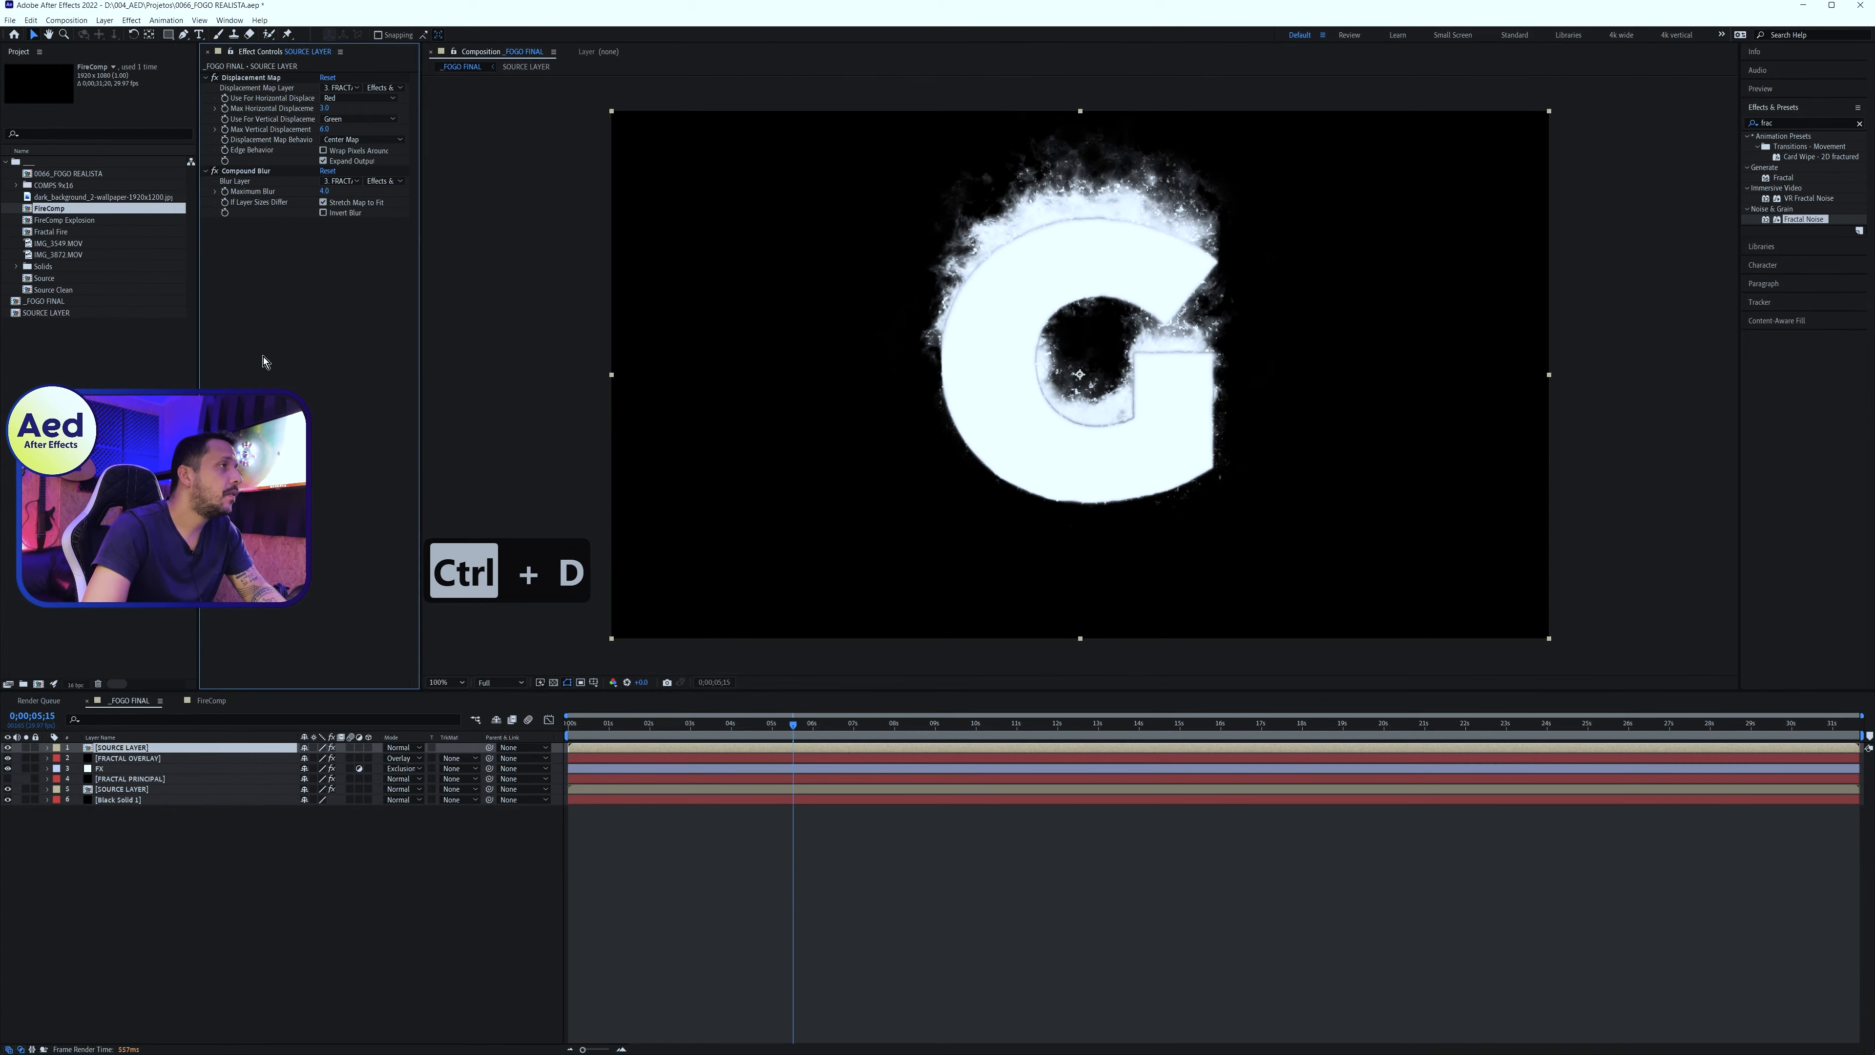
Remove the Compound Blur and Displacement Map effects from the top SOURCE LAYER
left_click(258, 174)
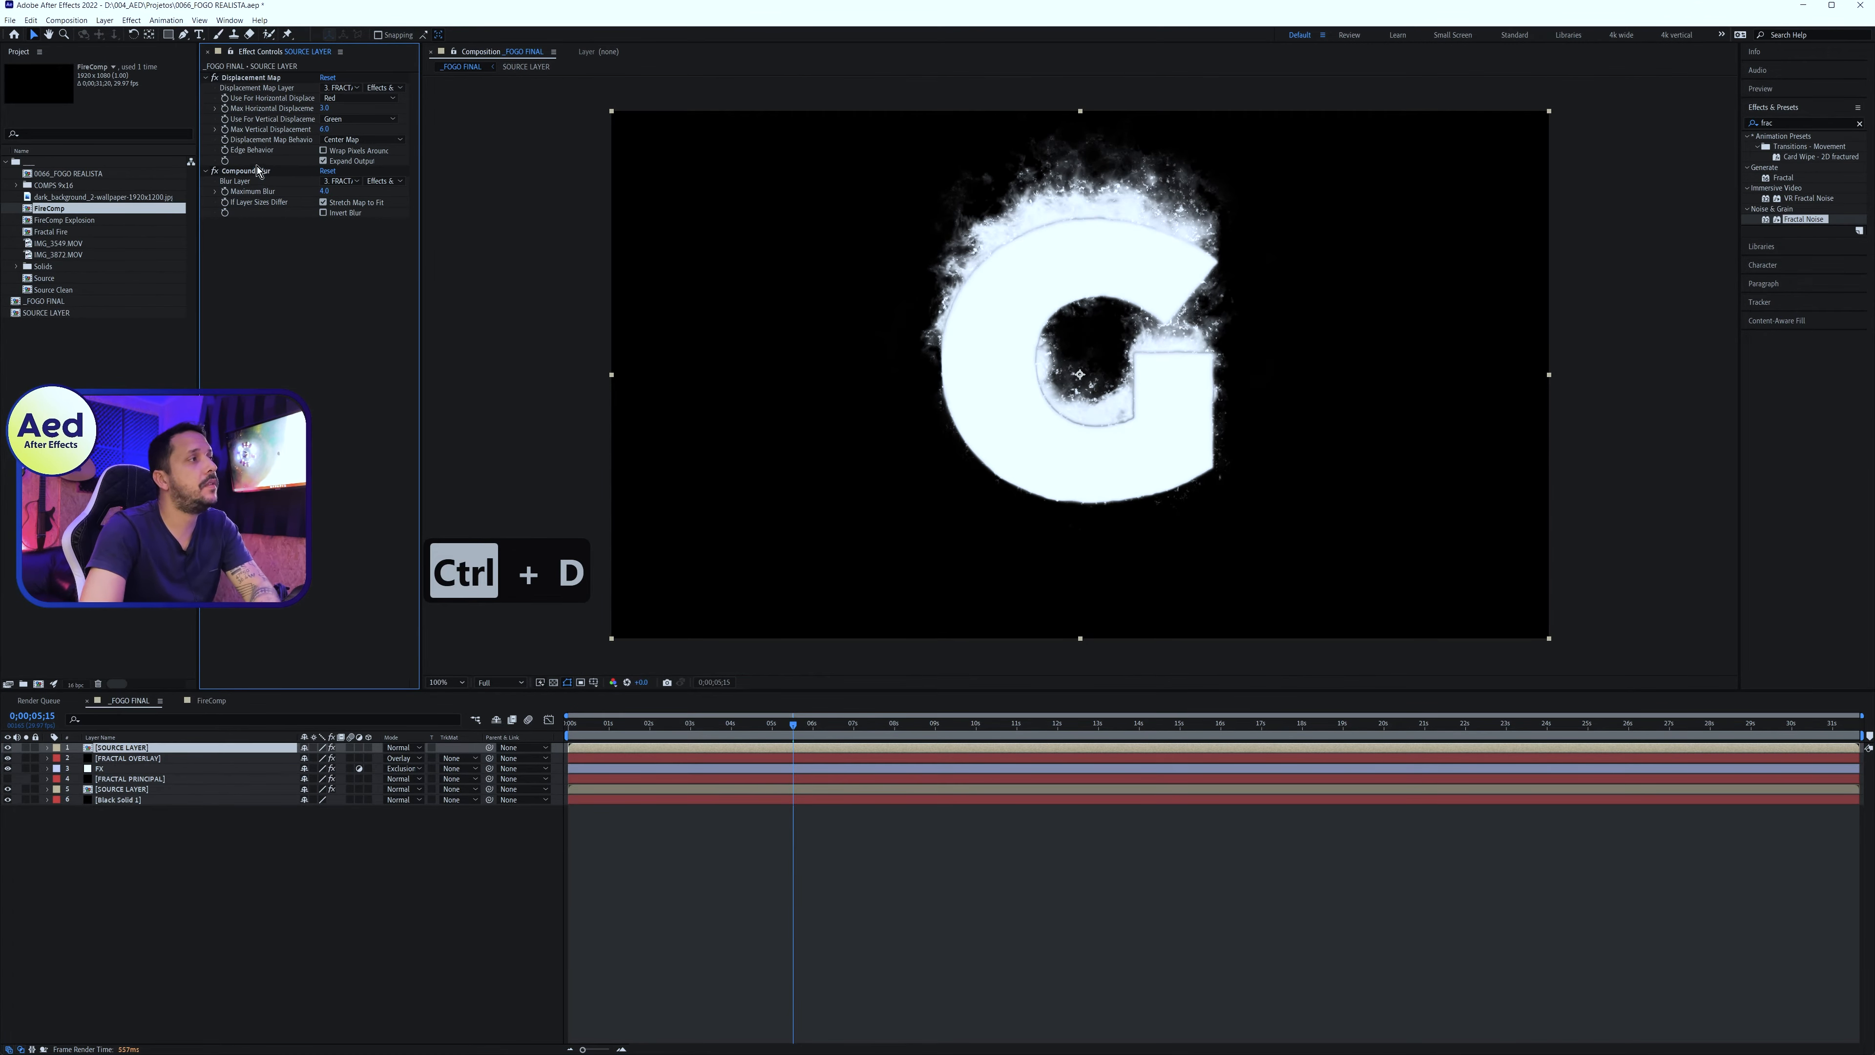
key("Delete")
left_click(251, 77)
key("Delete")
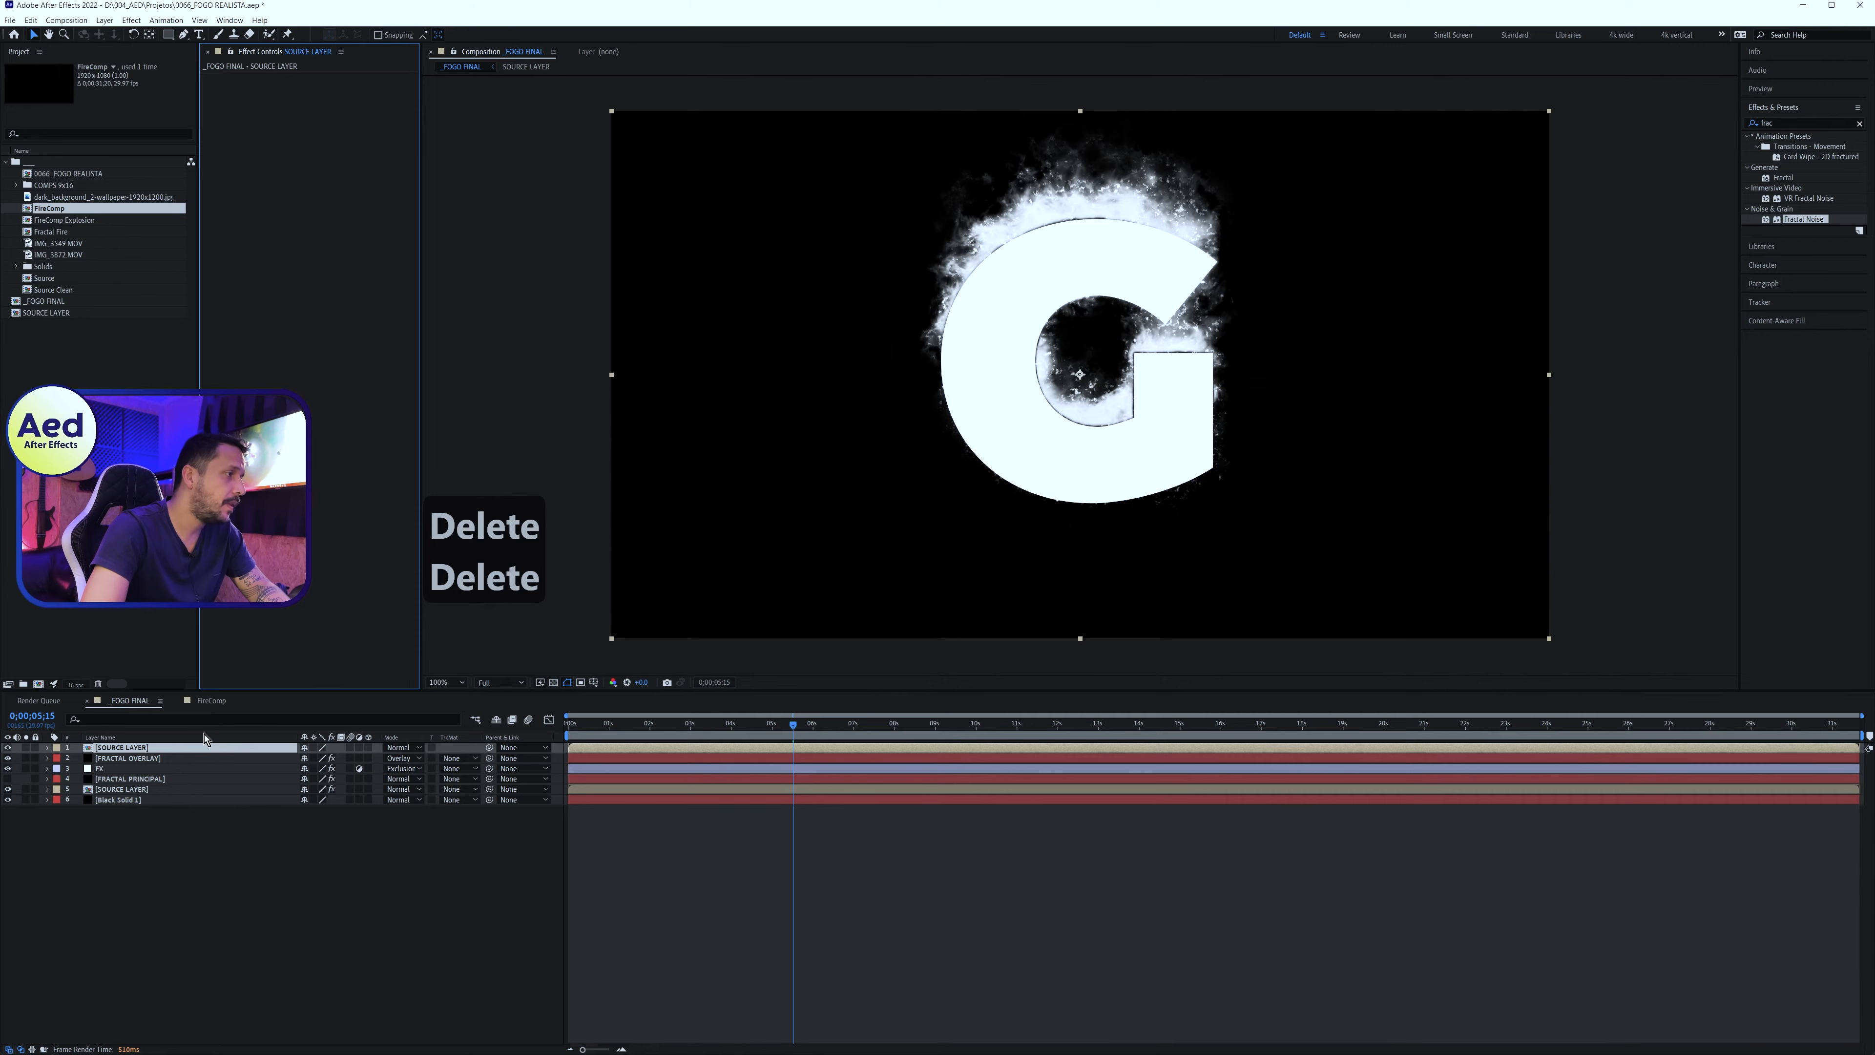
Apply Gaussian Blur to the top SOURCE LAYER and set its Blurriness to 20
left_click(1801, 123)
type("gauss")
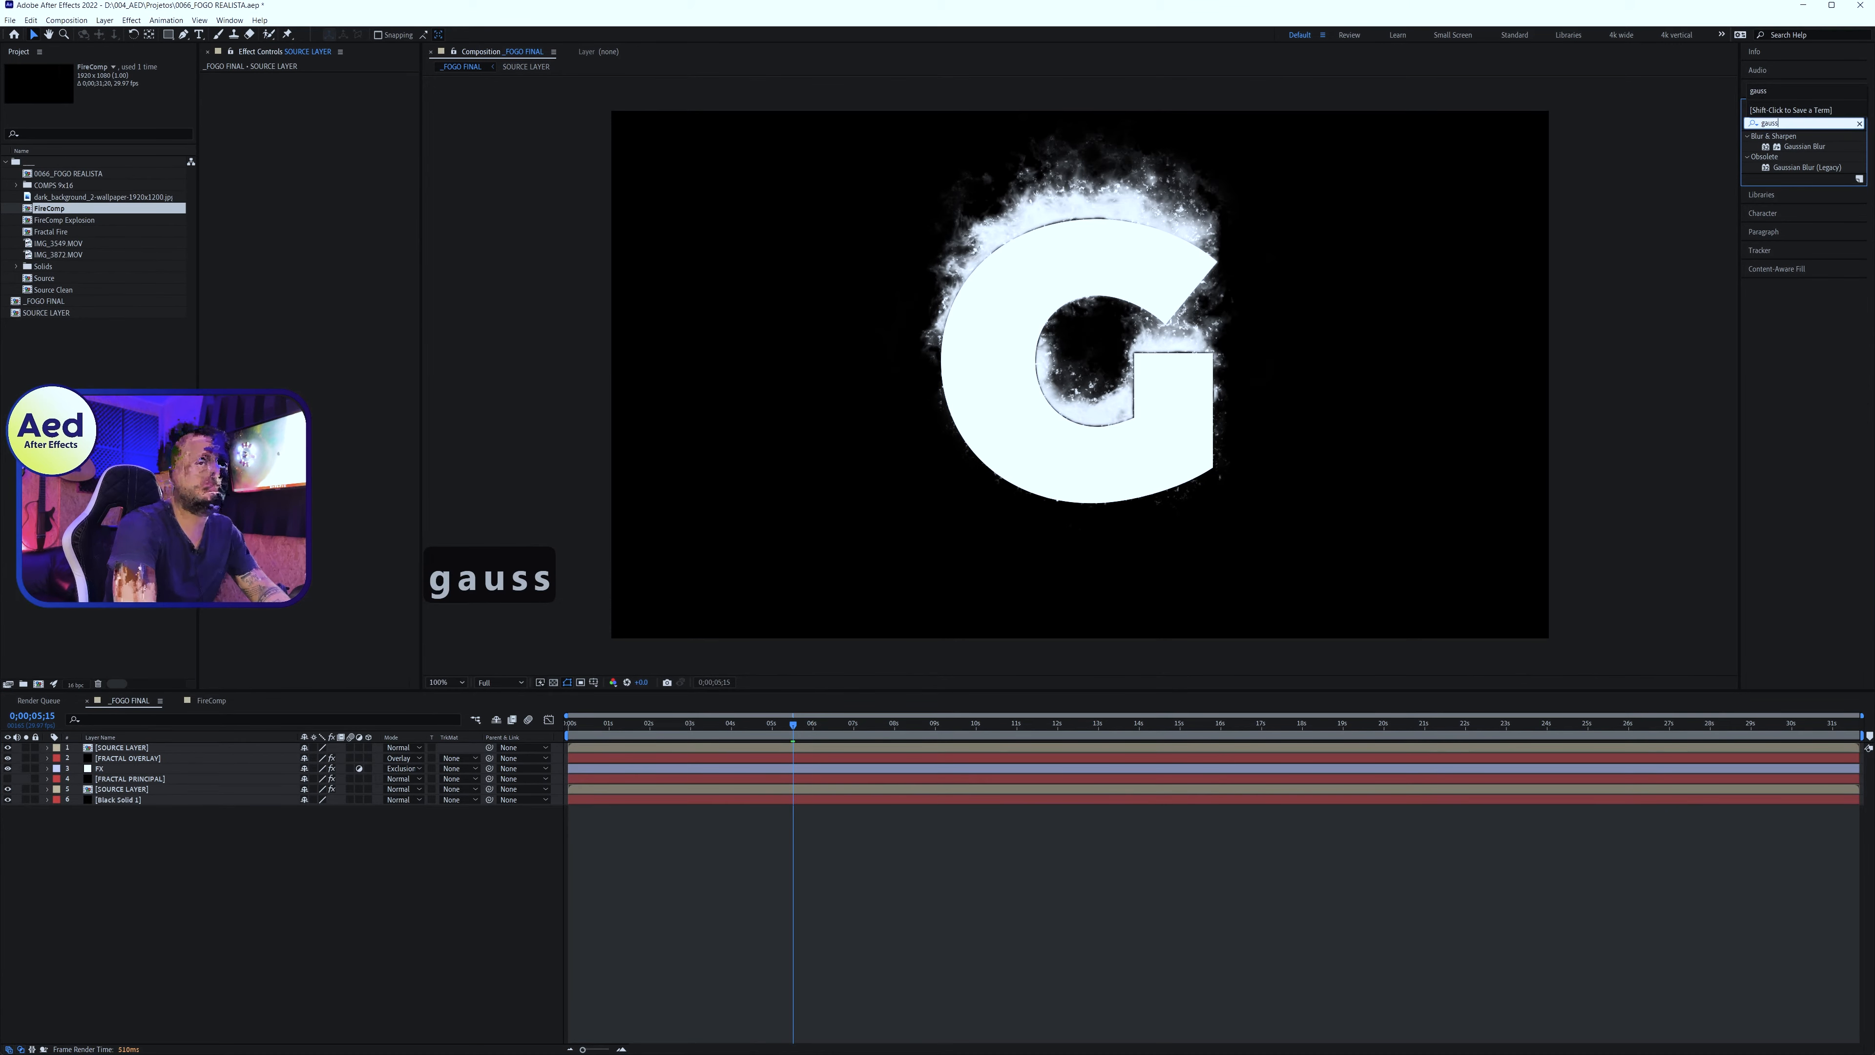
left_click(1805, 147)
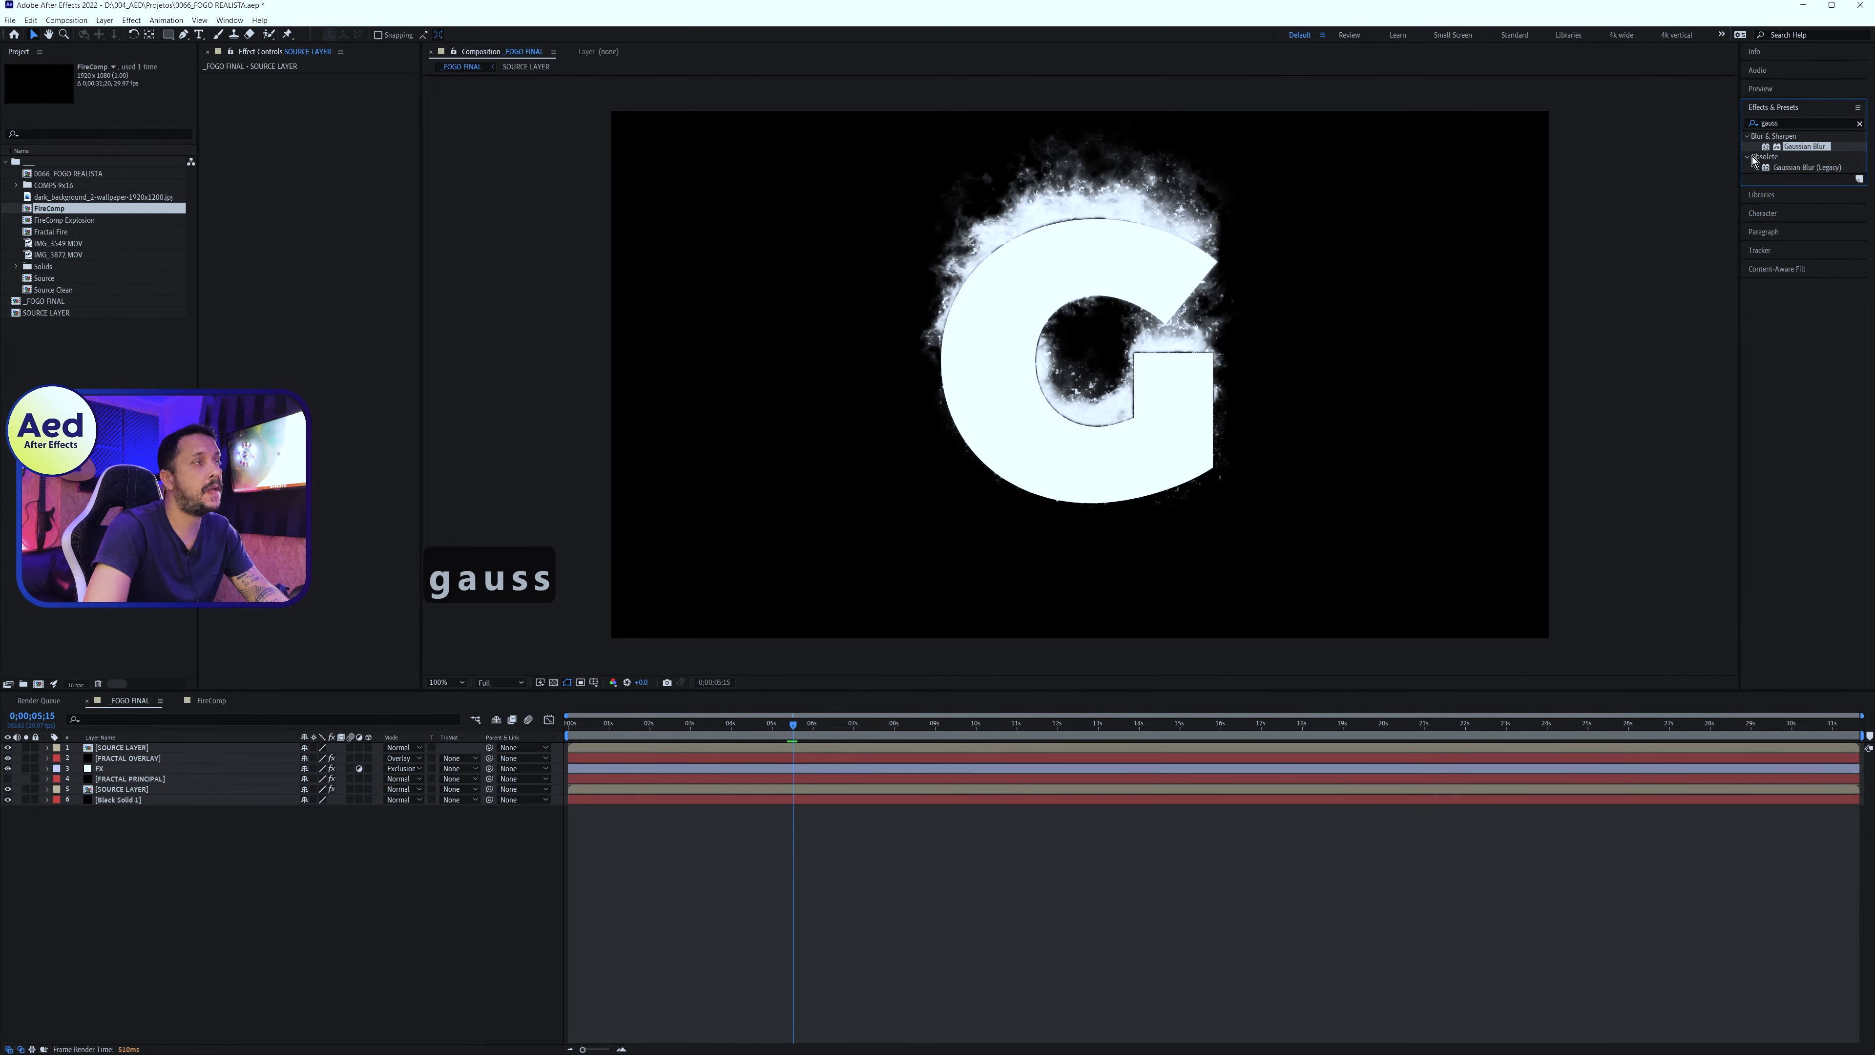
left_click_drag(1785, 149, 245, 723)
left_click_drag(126, 753, 126, 752)
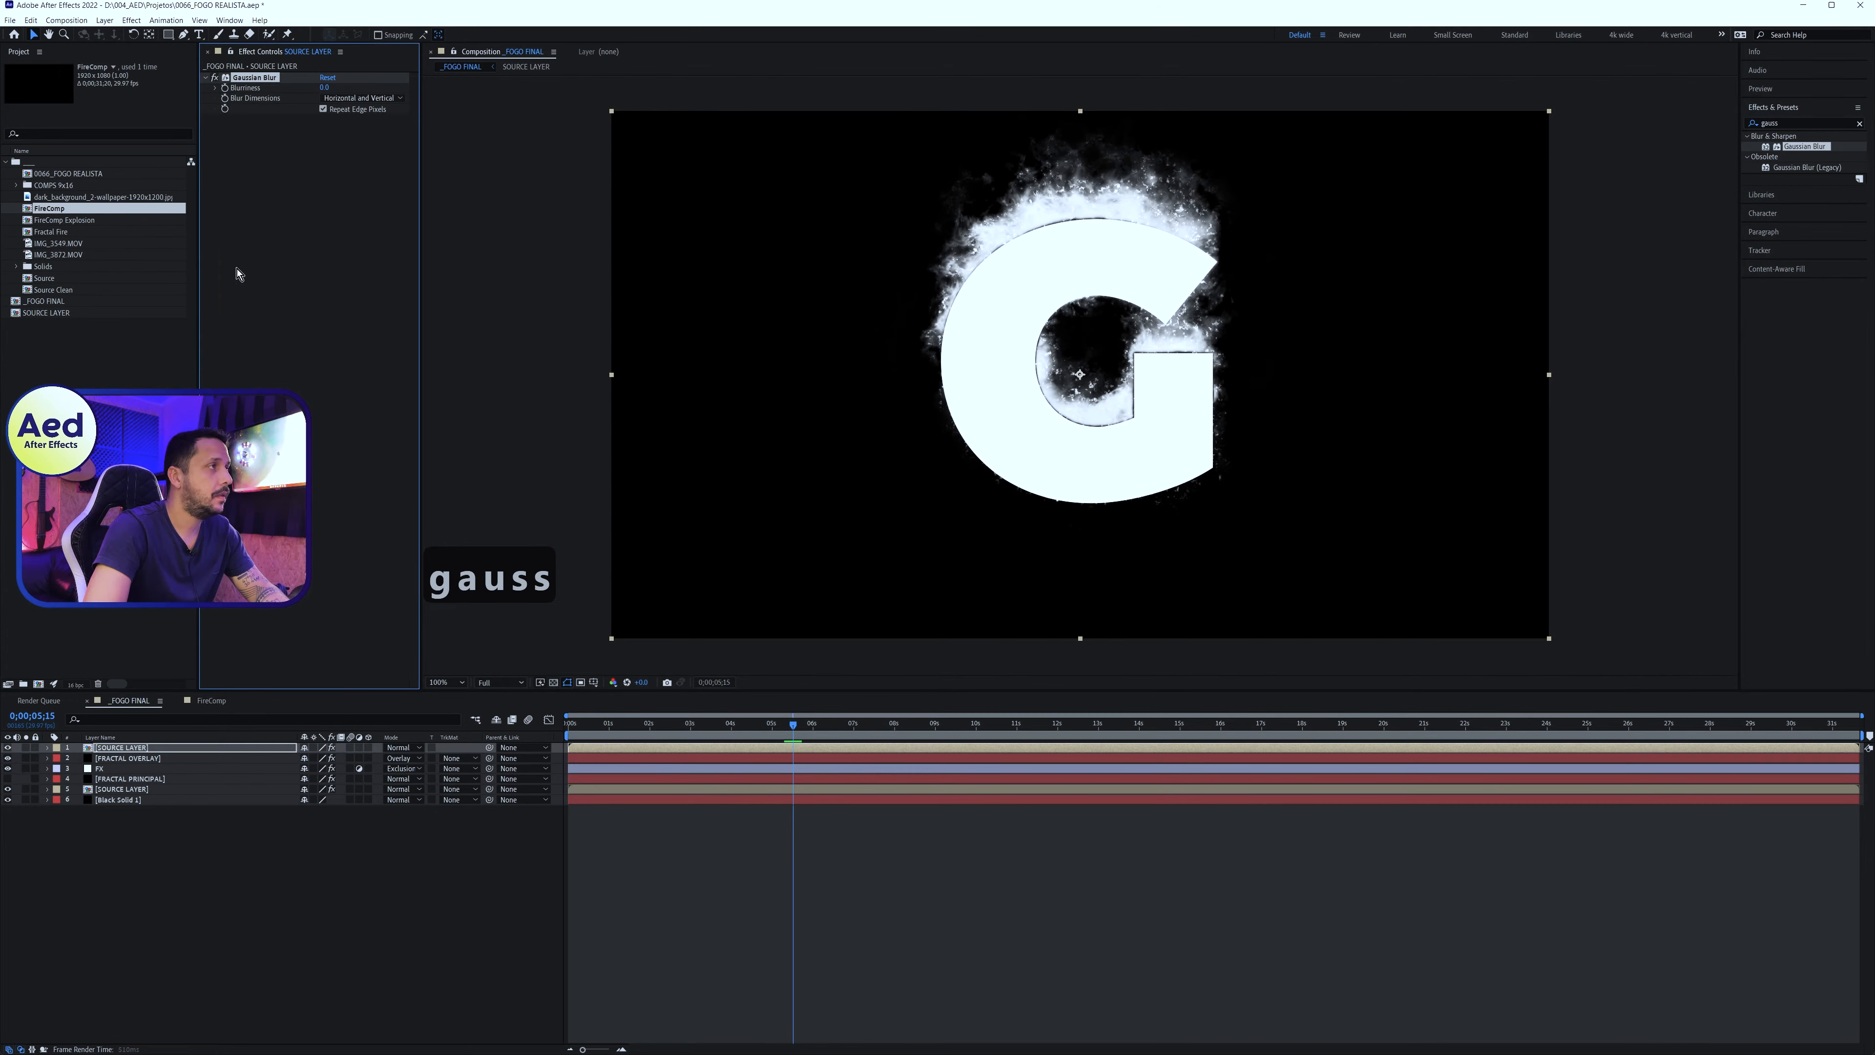
type("20")
key("Return")
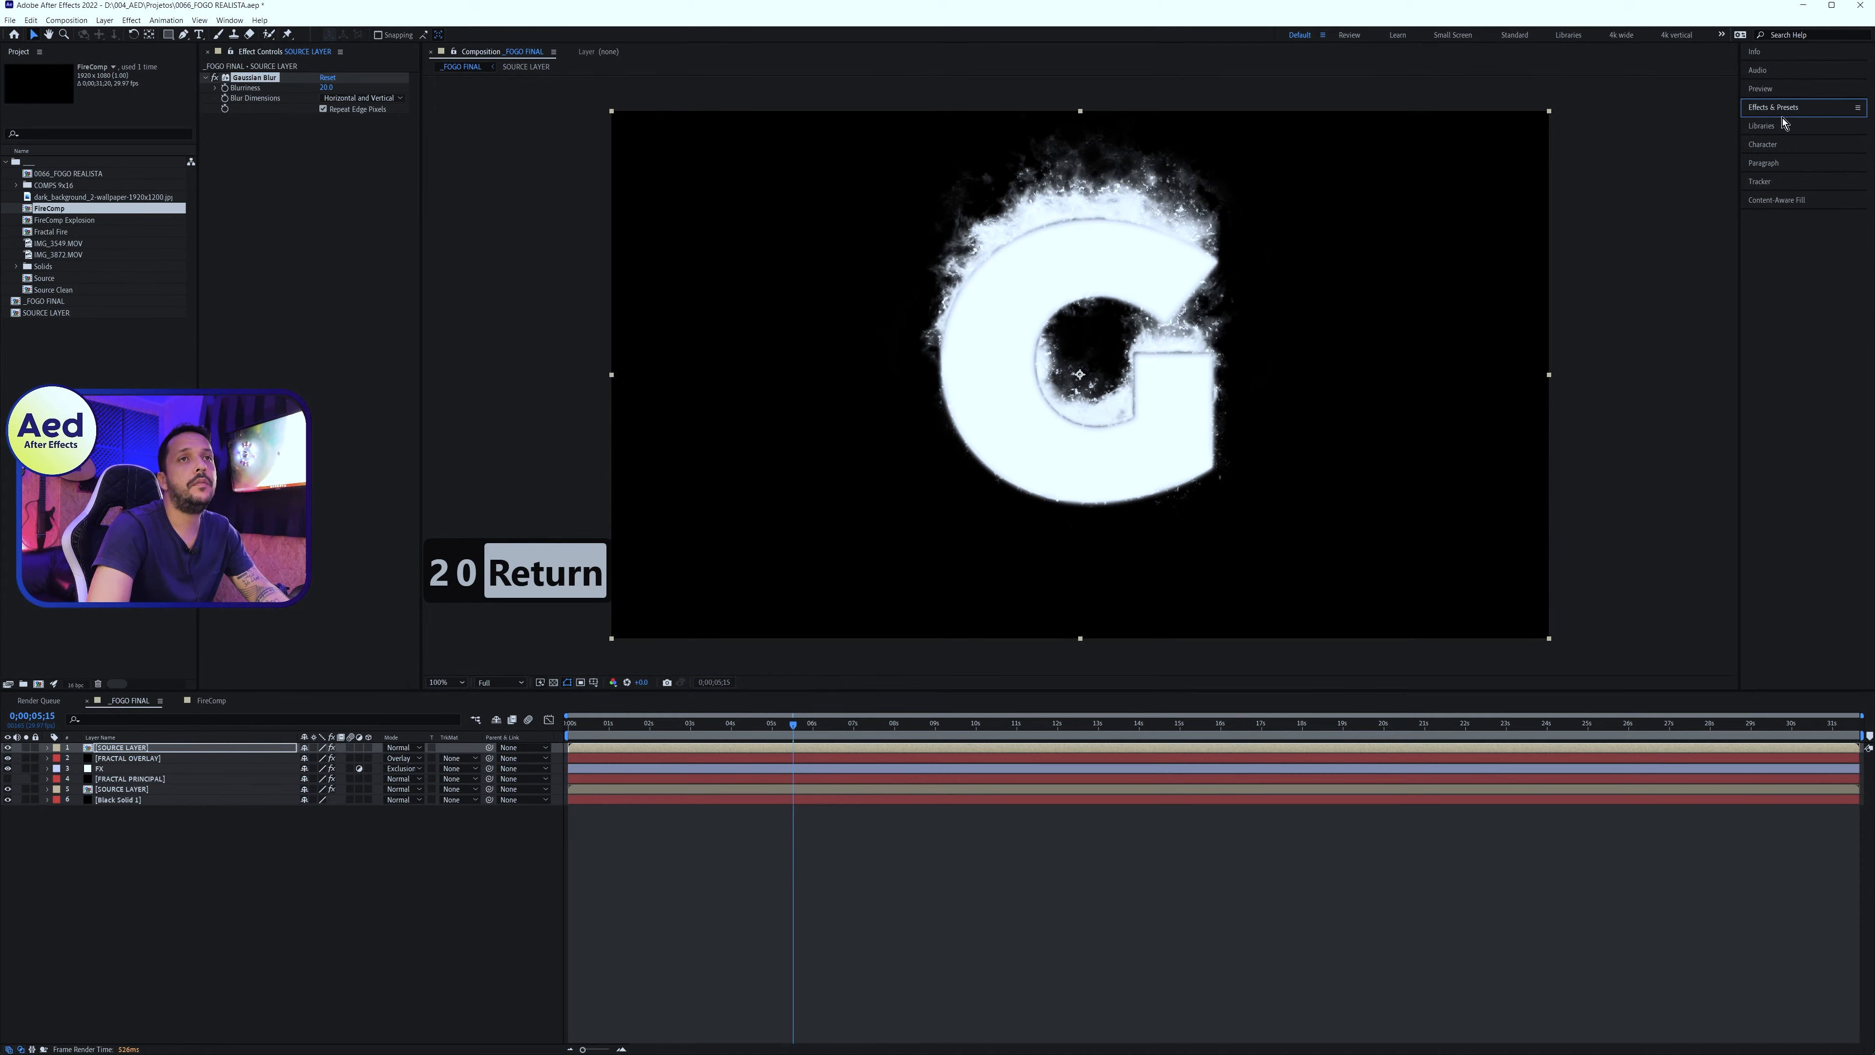
Apply a default Fractal Noise effect to the top SOURCE LAYER
left_click(1783, 122)
type("frac")
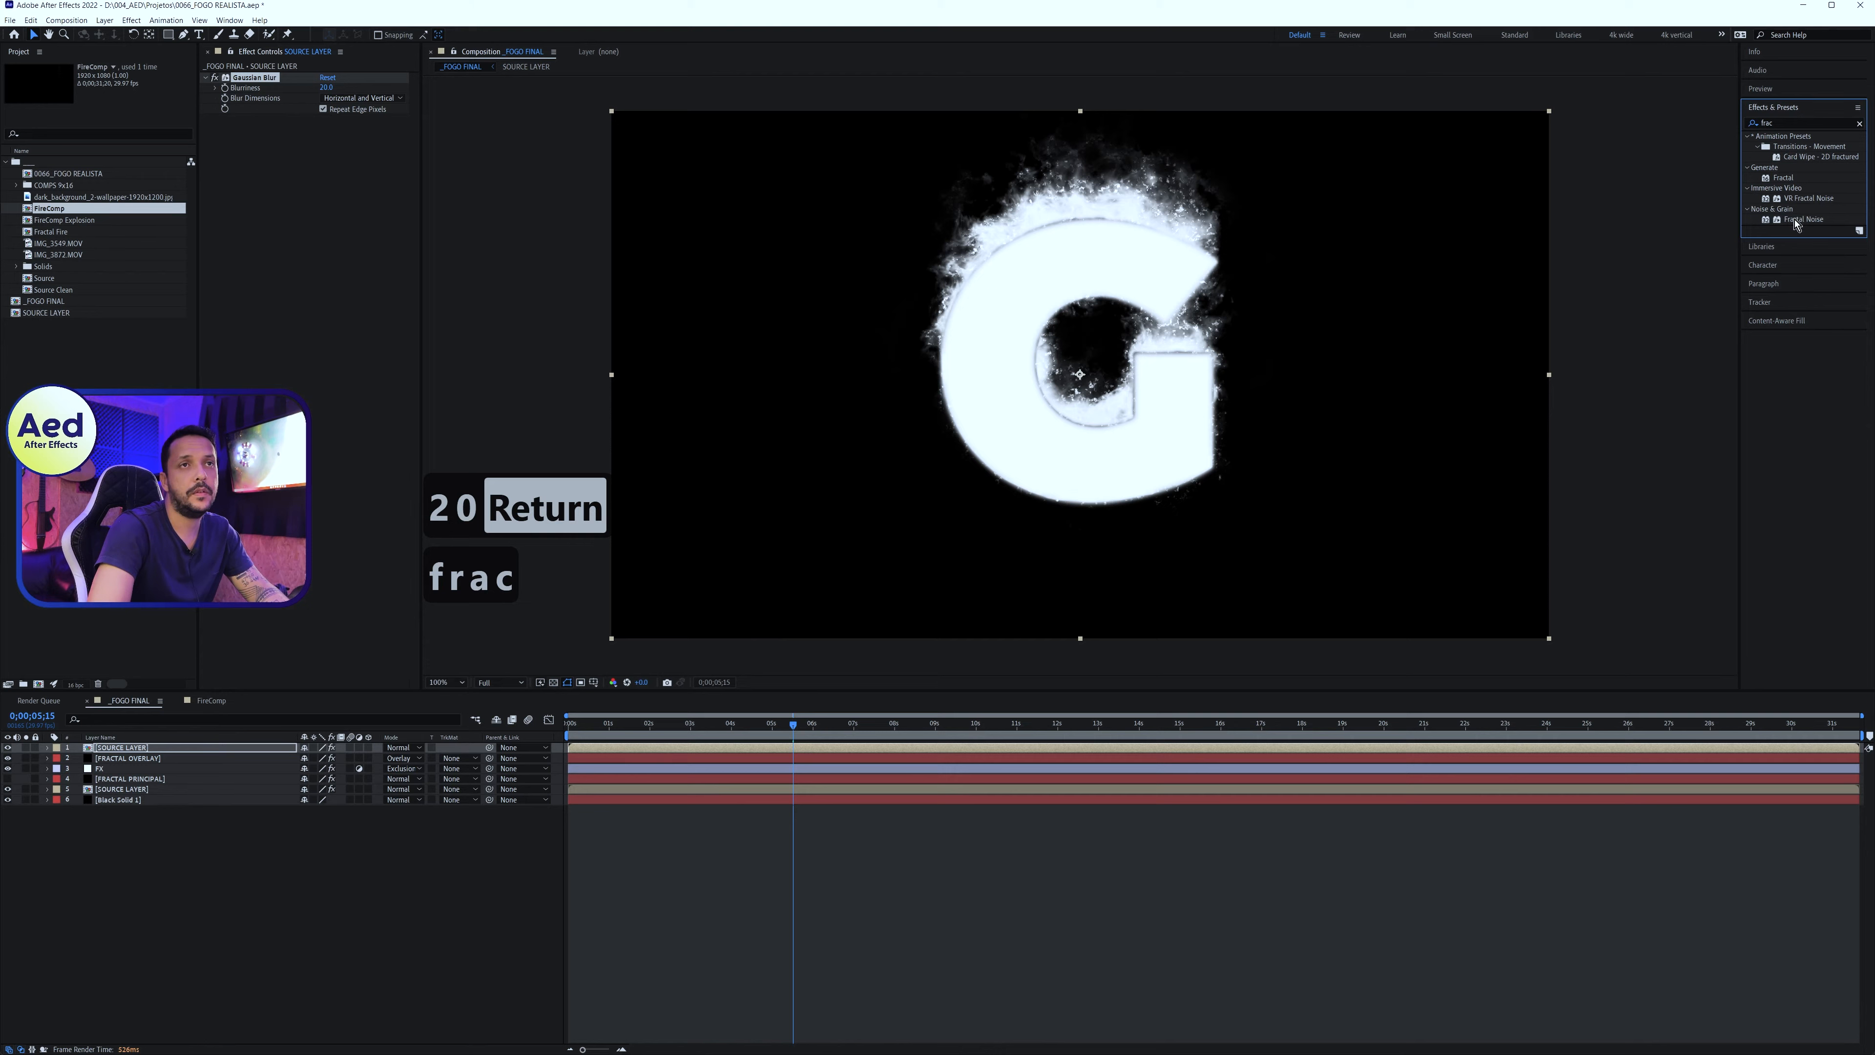
left_click_drag(1796, 220, 336, 158)
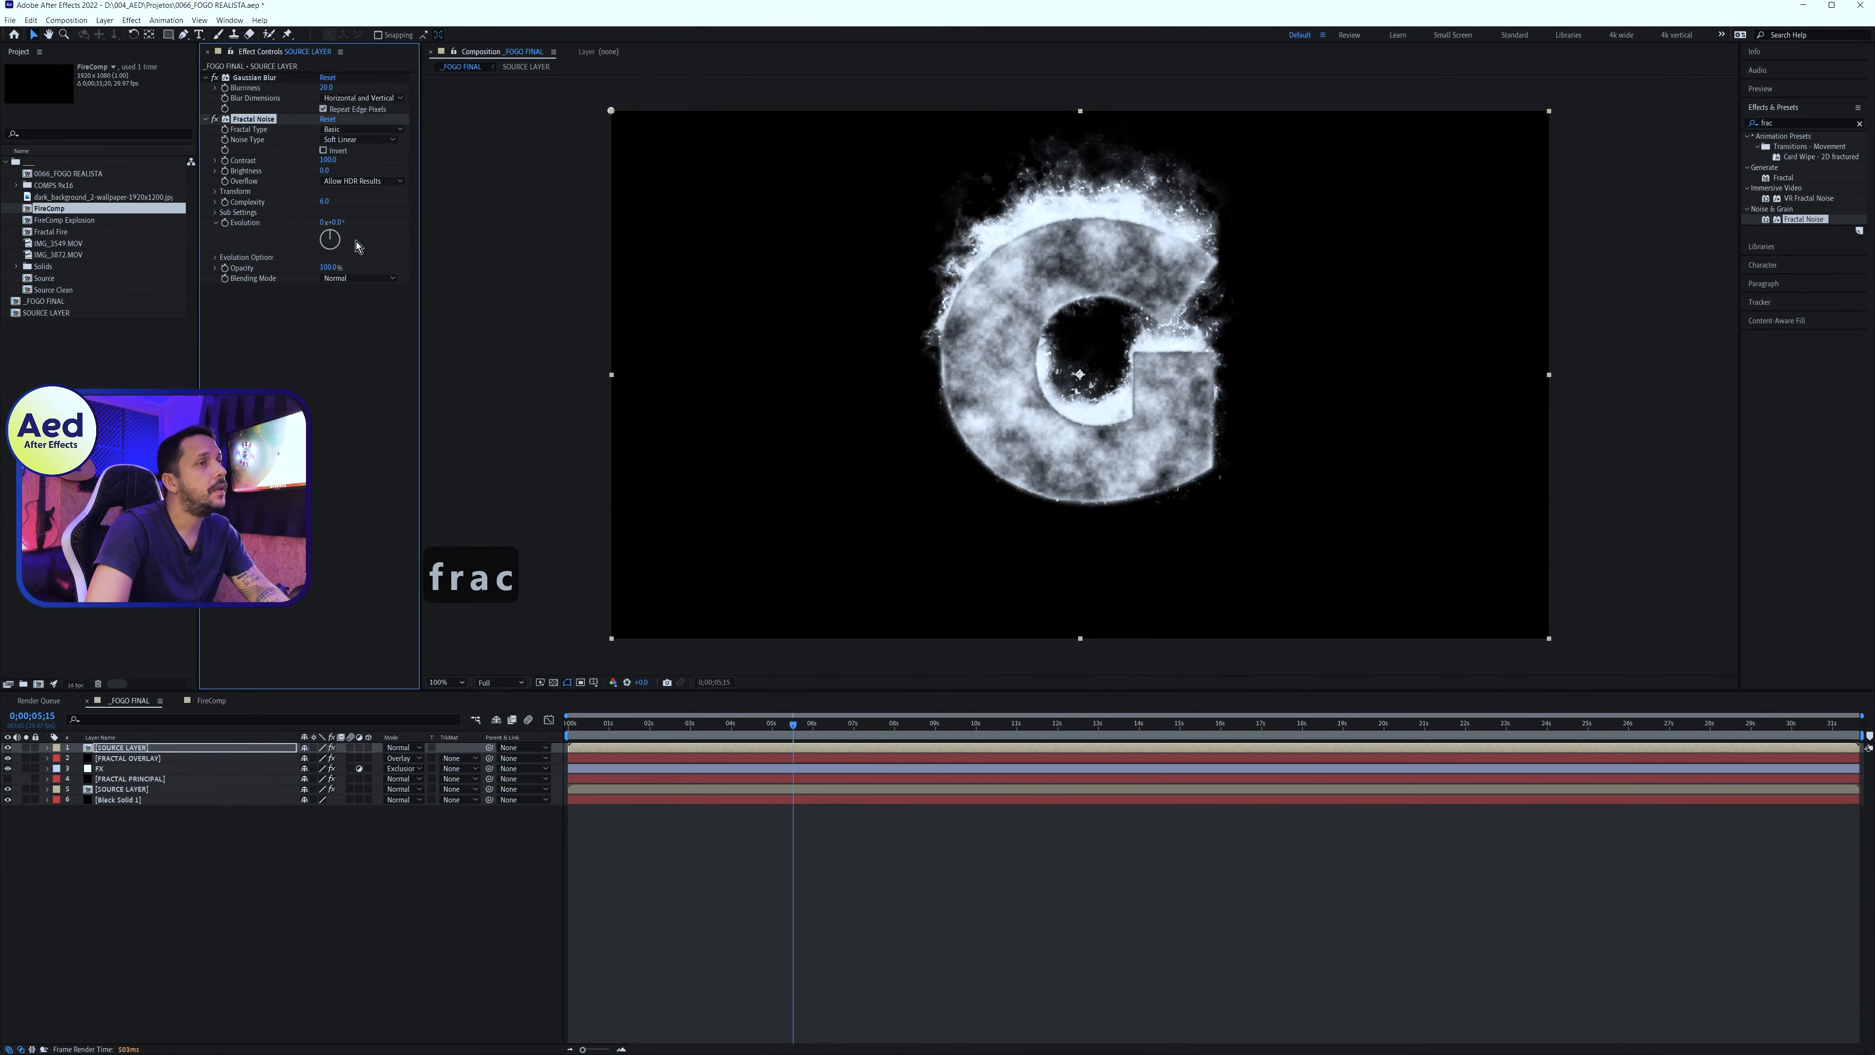
Replace the Fractal Noise on the top SOURCE LAYER with a copy of the first Fractal Noise from FRACTAL OVERLAY
left_click(126, 758)
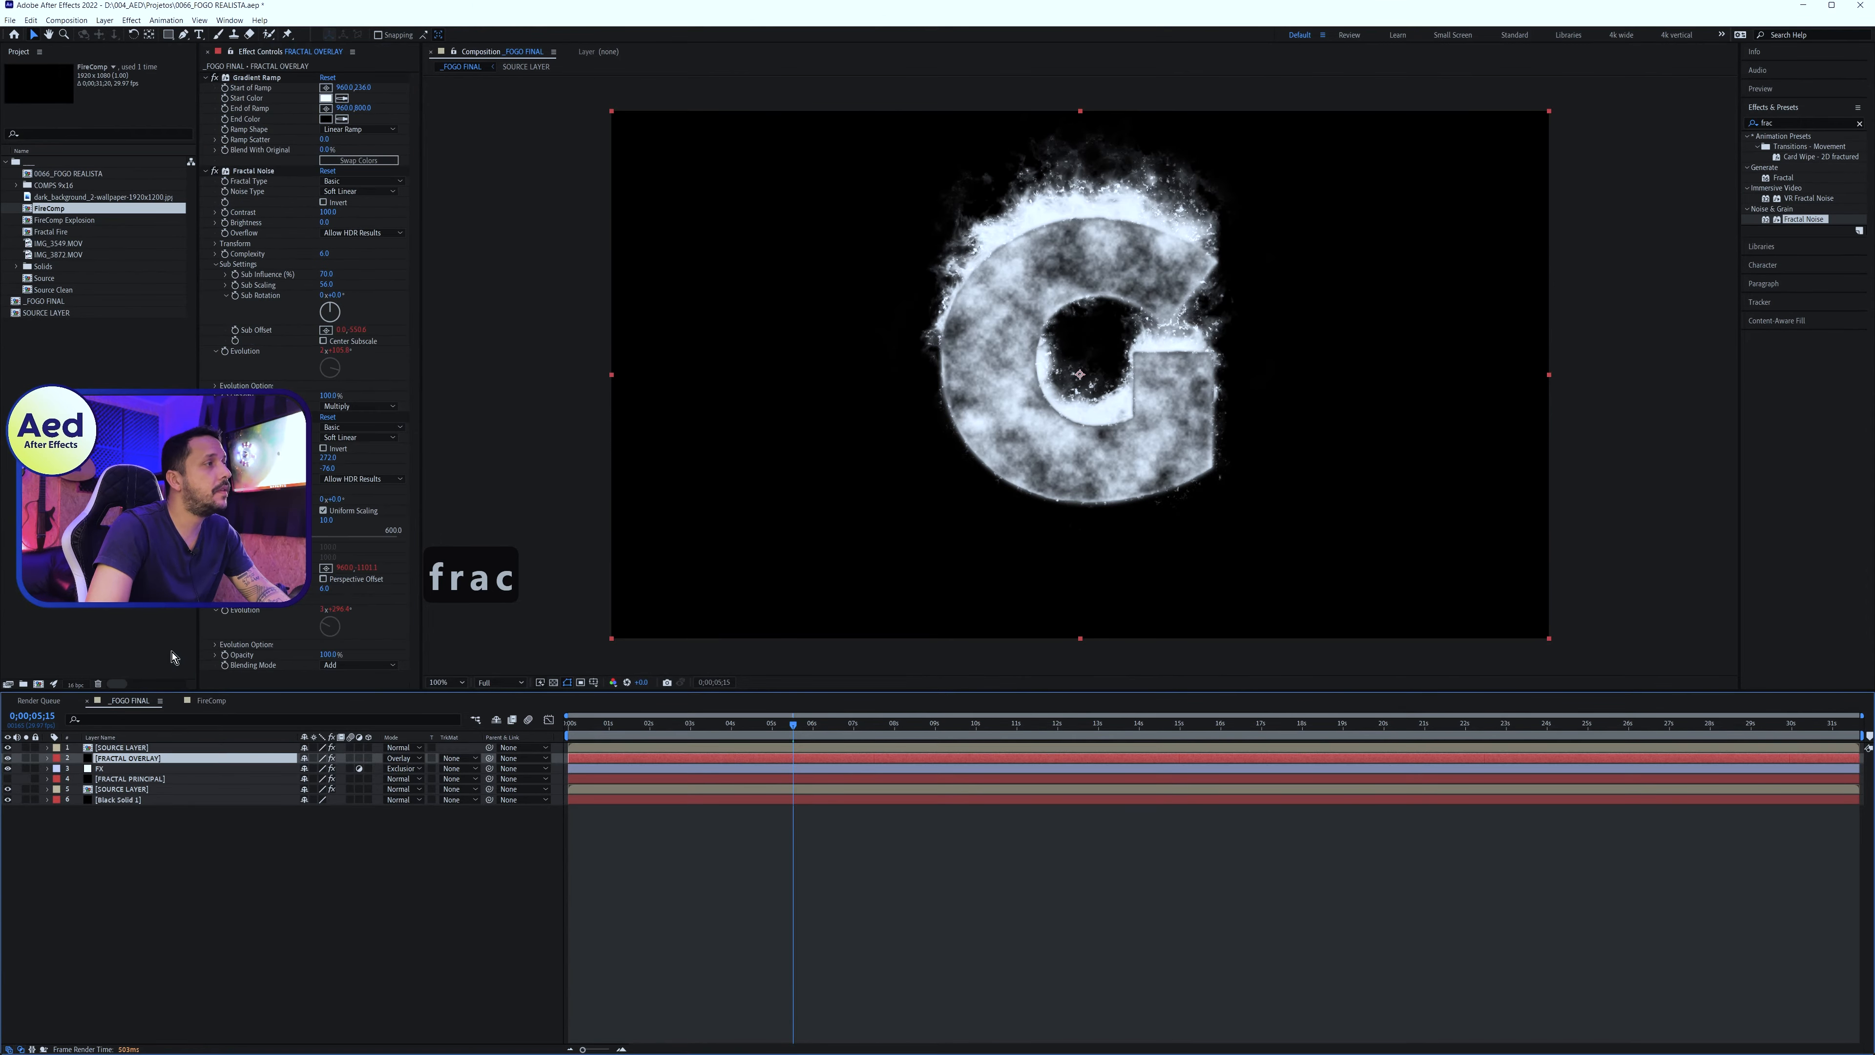
left_click(252, 172)
key("ctrl+c")
key("ctrl+c")
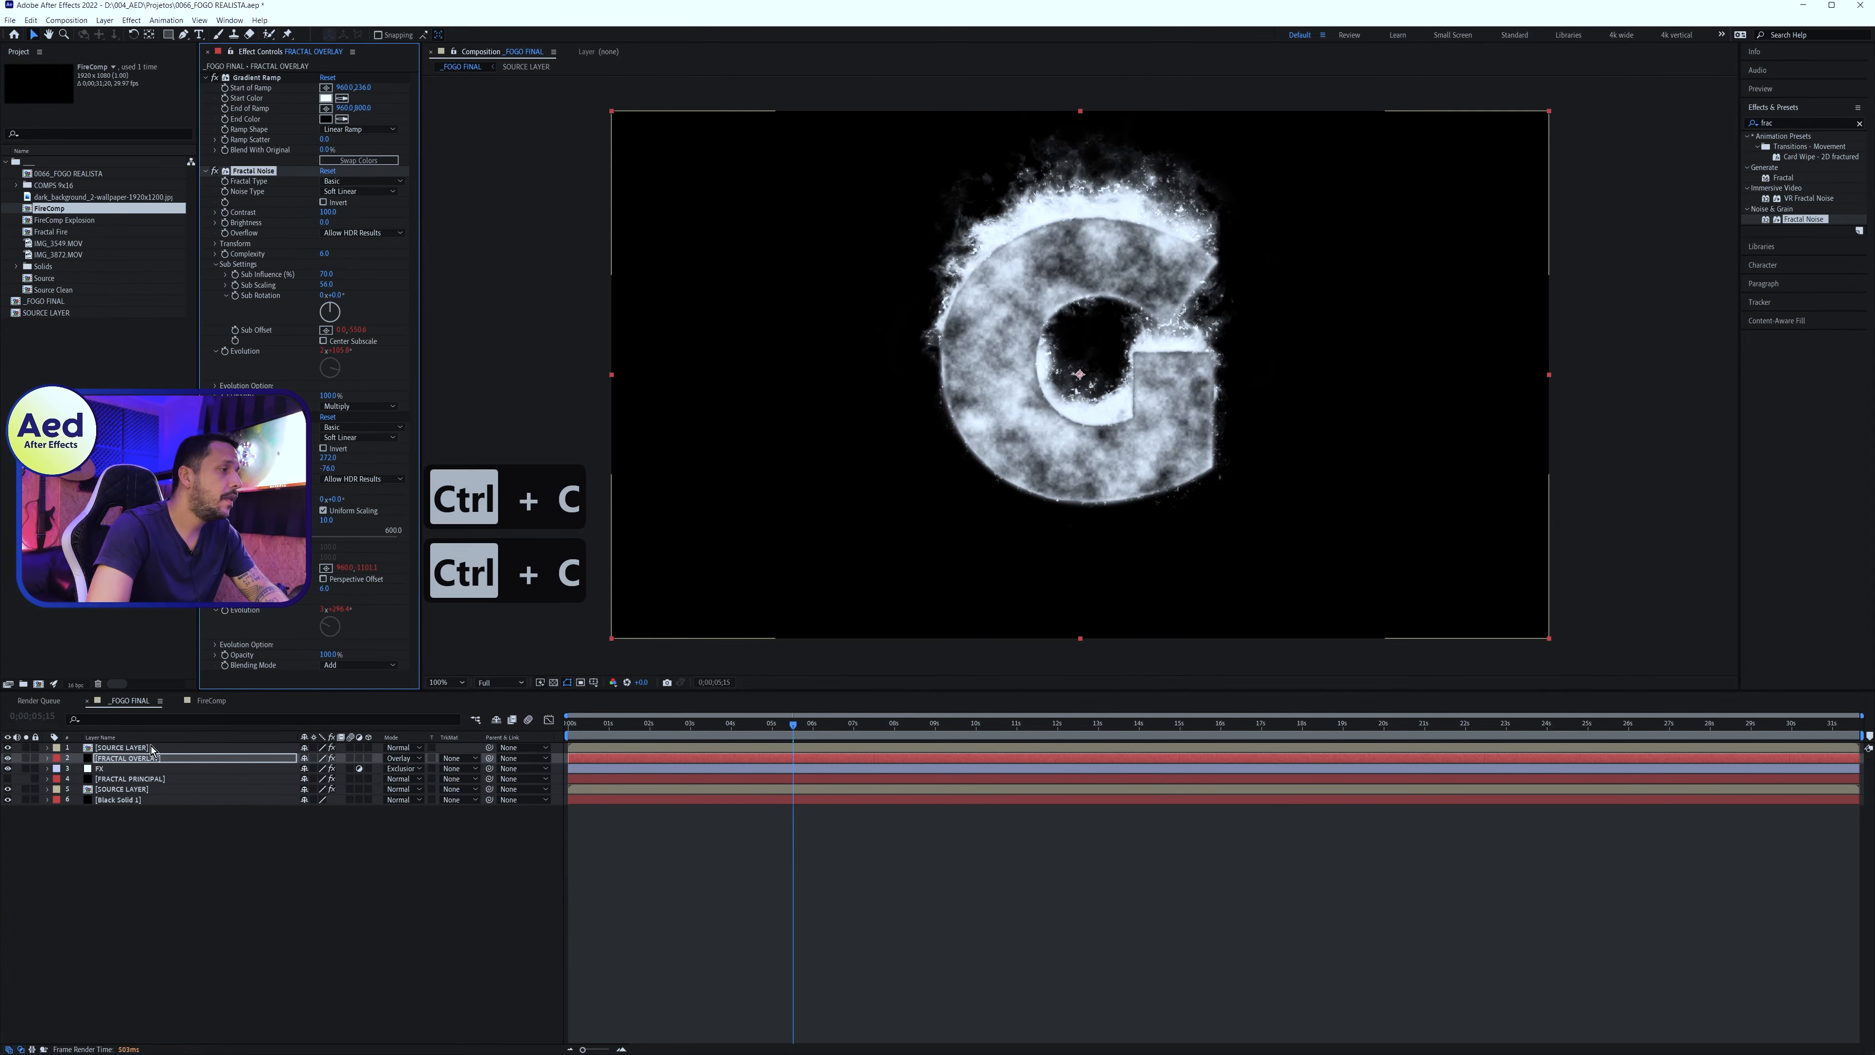
left_click(144, 749)
left_click(254, 119)
key("Delete")
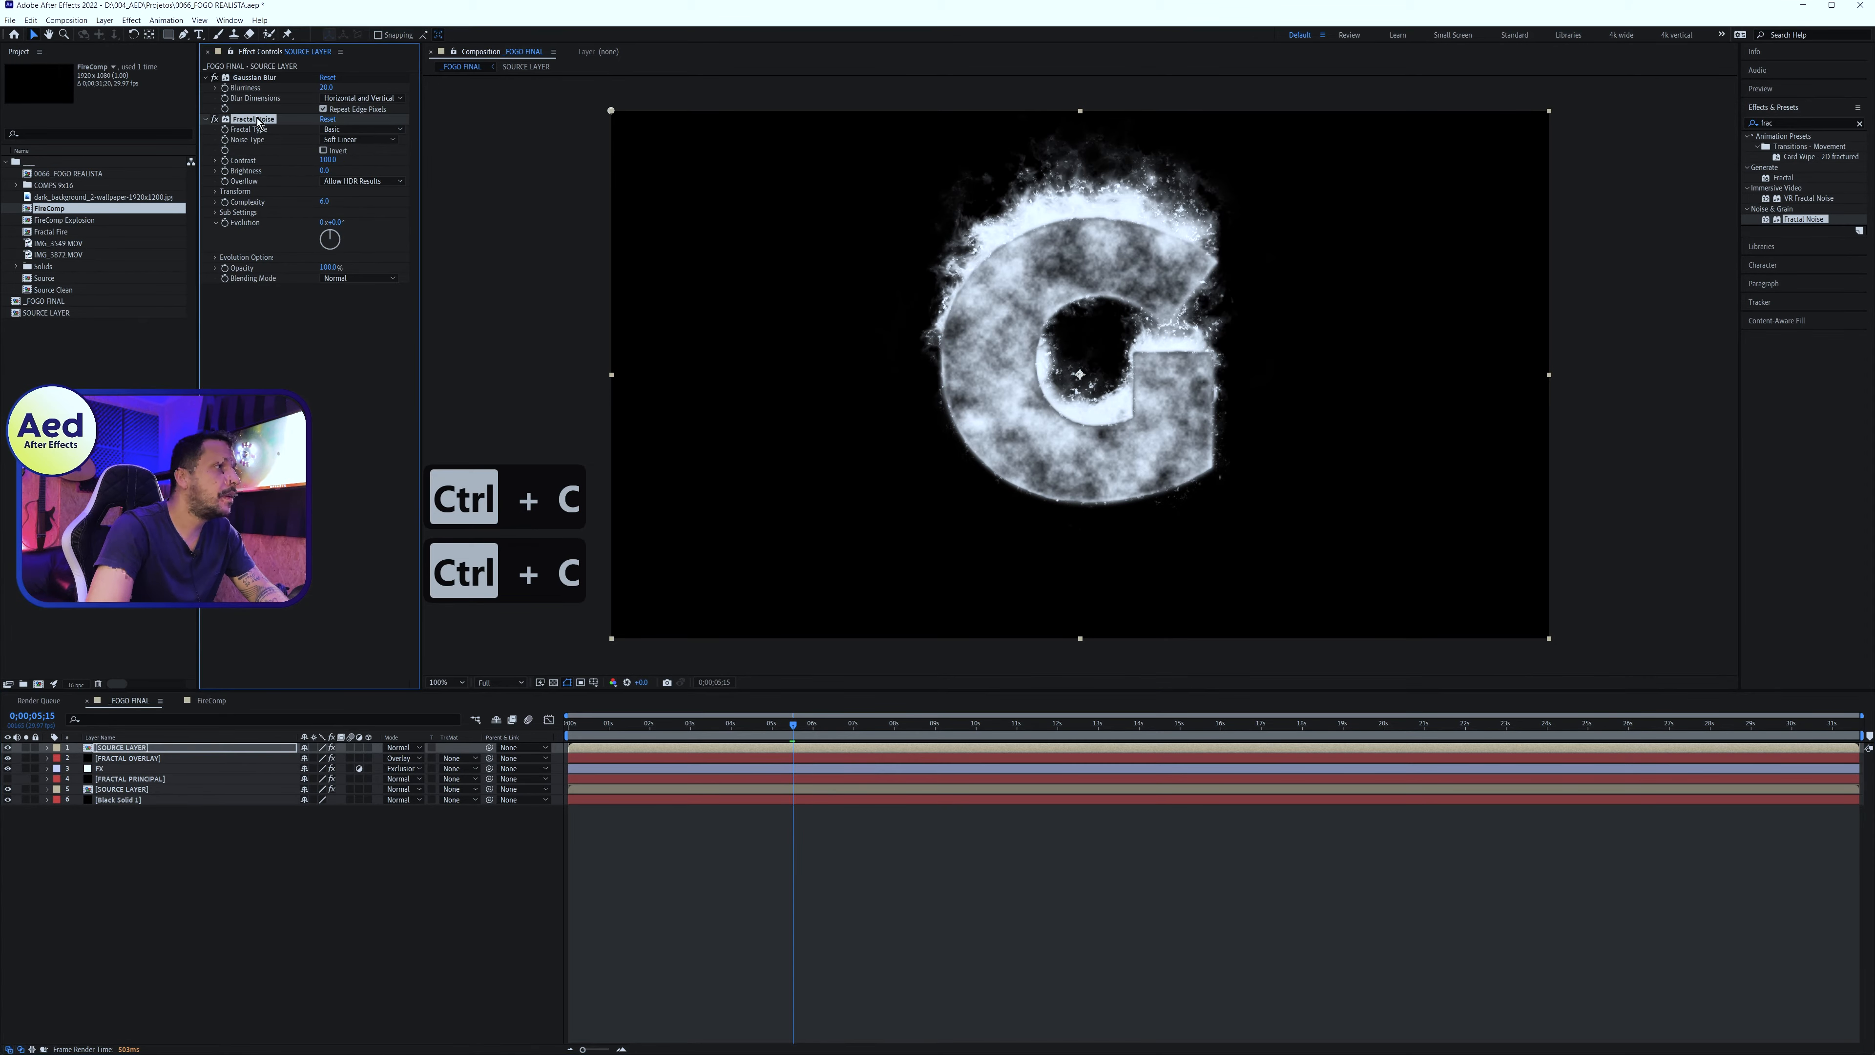
key("ctrl+v")
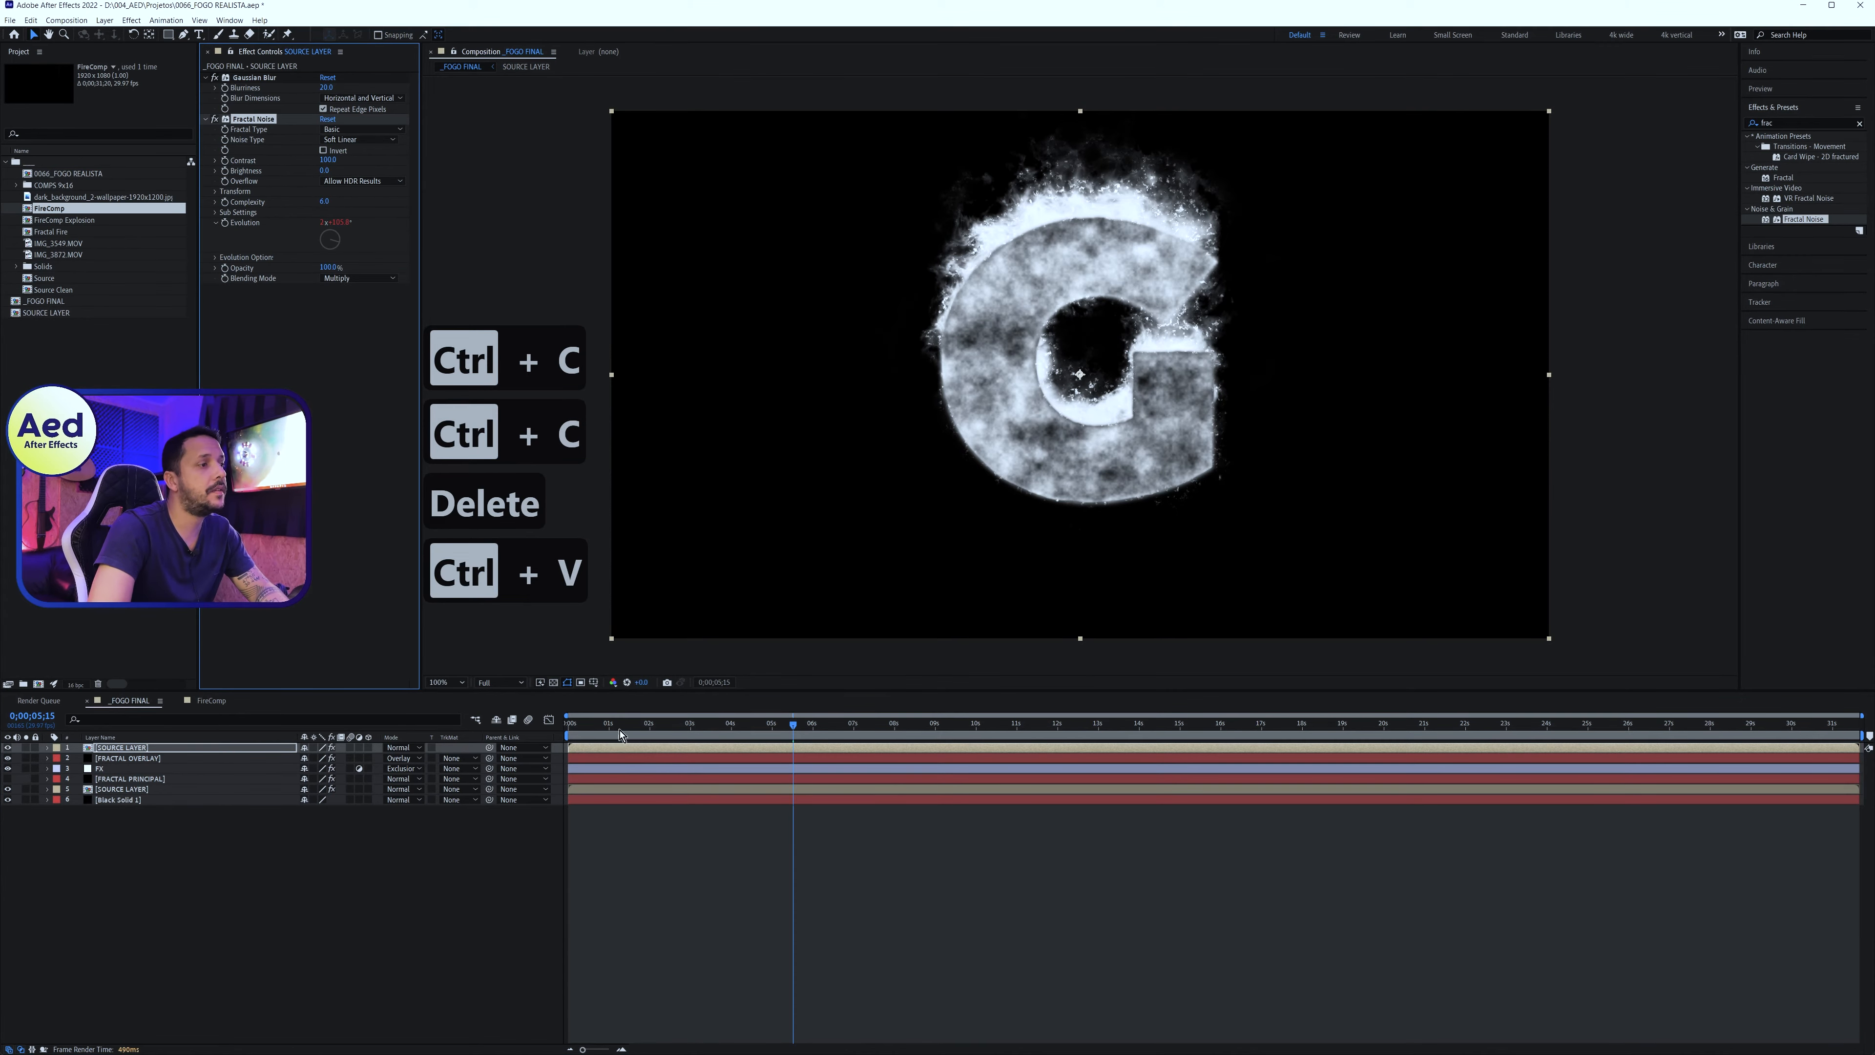
Solo the top SOURCE LAYER and preview its animated noise on the letter
left_click_drag(619, 729, 809, 760)
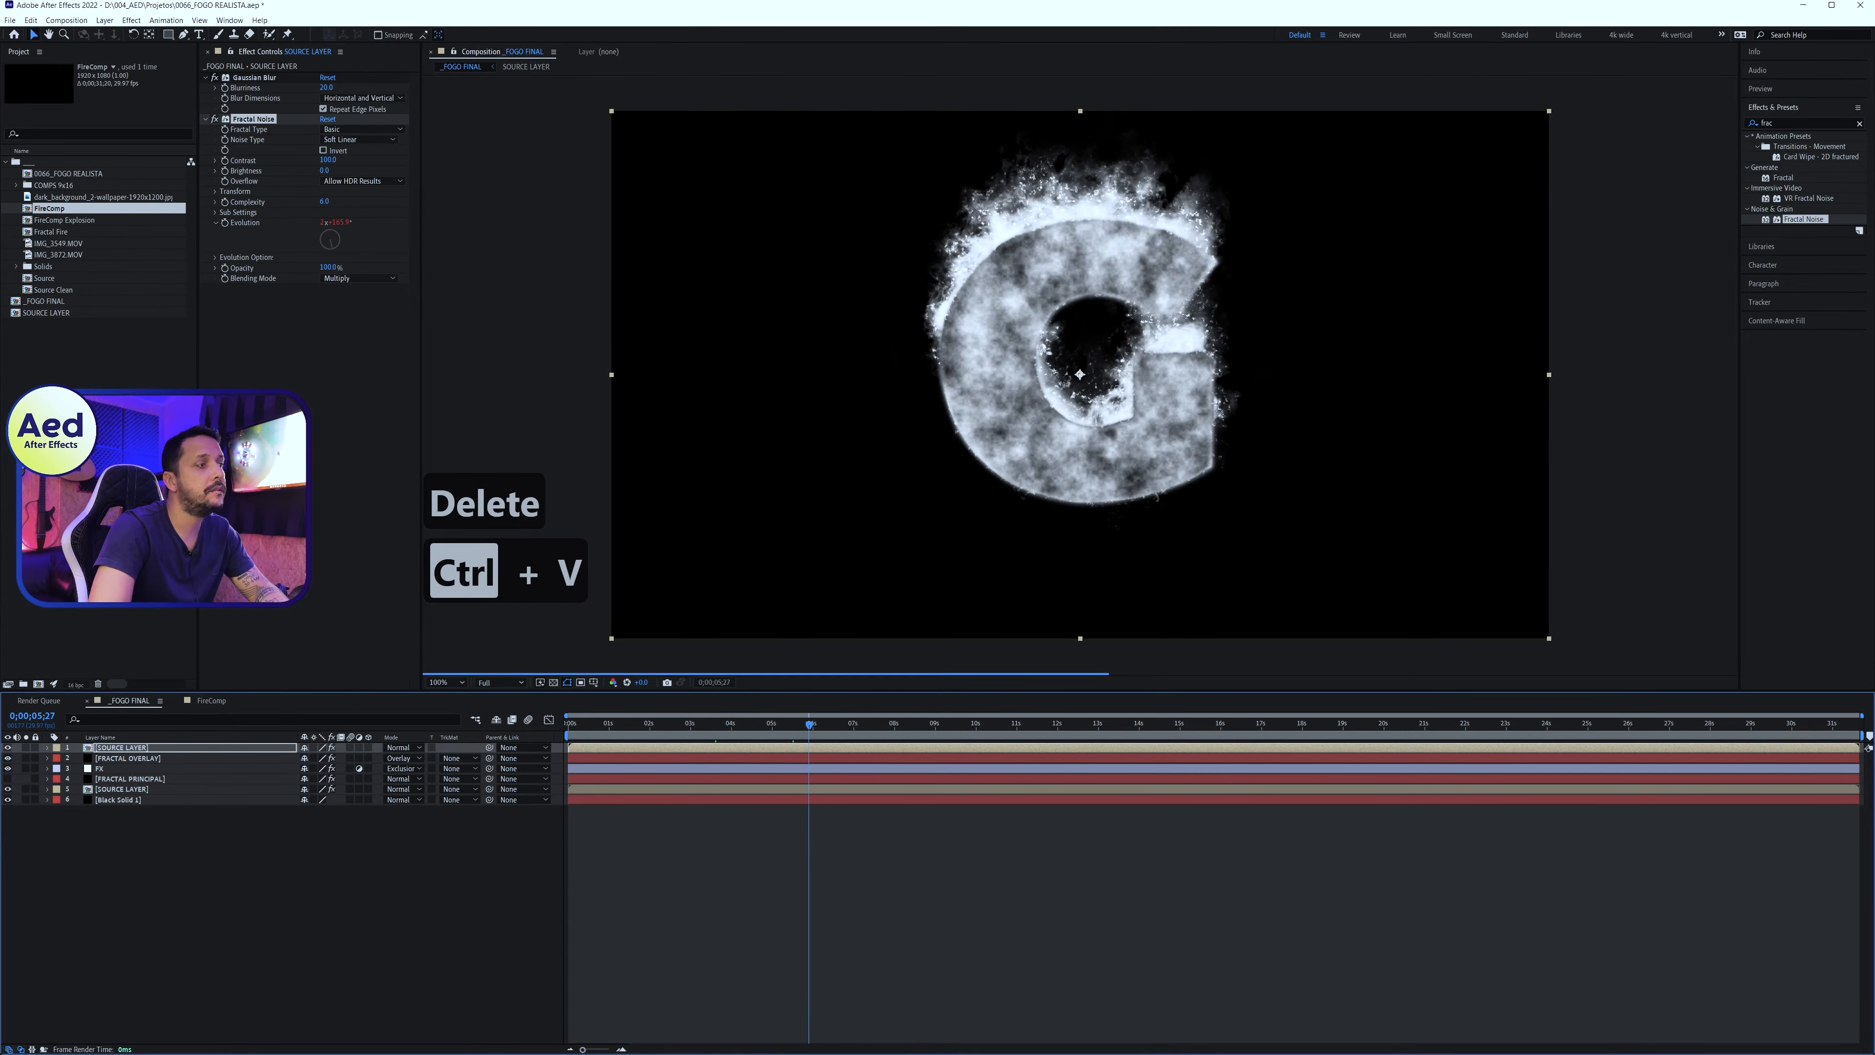
left_click(26, 748)
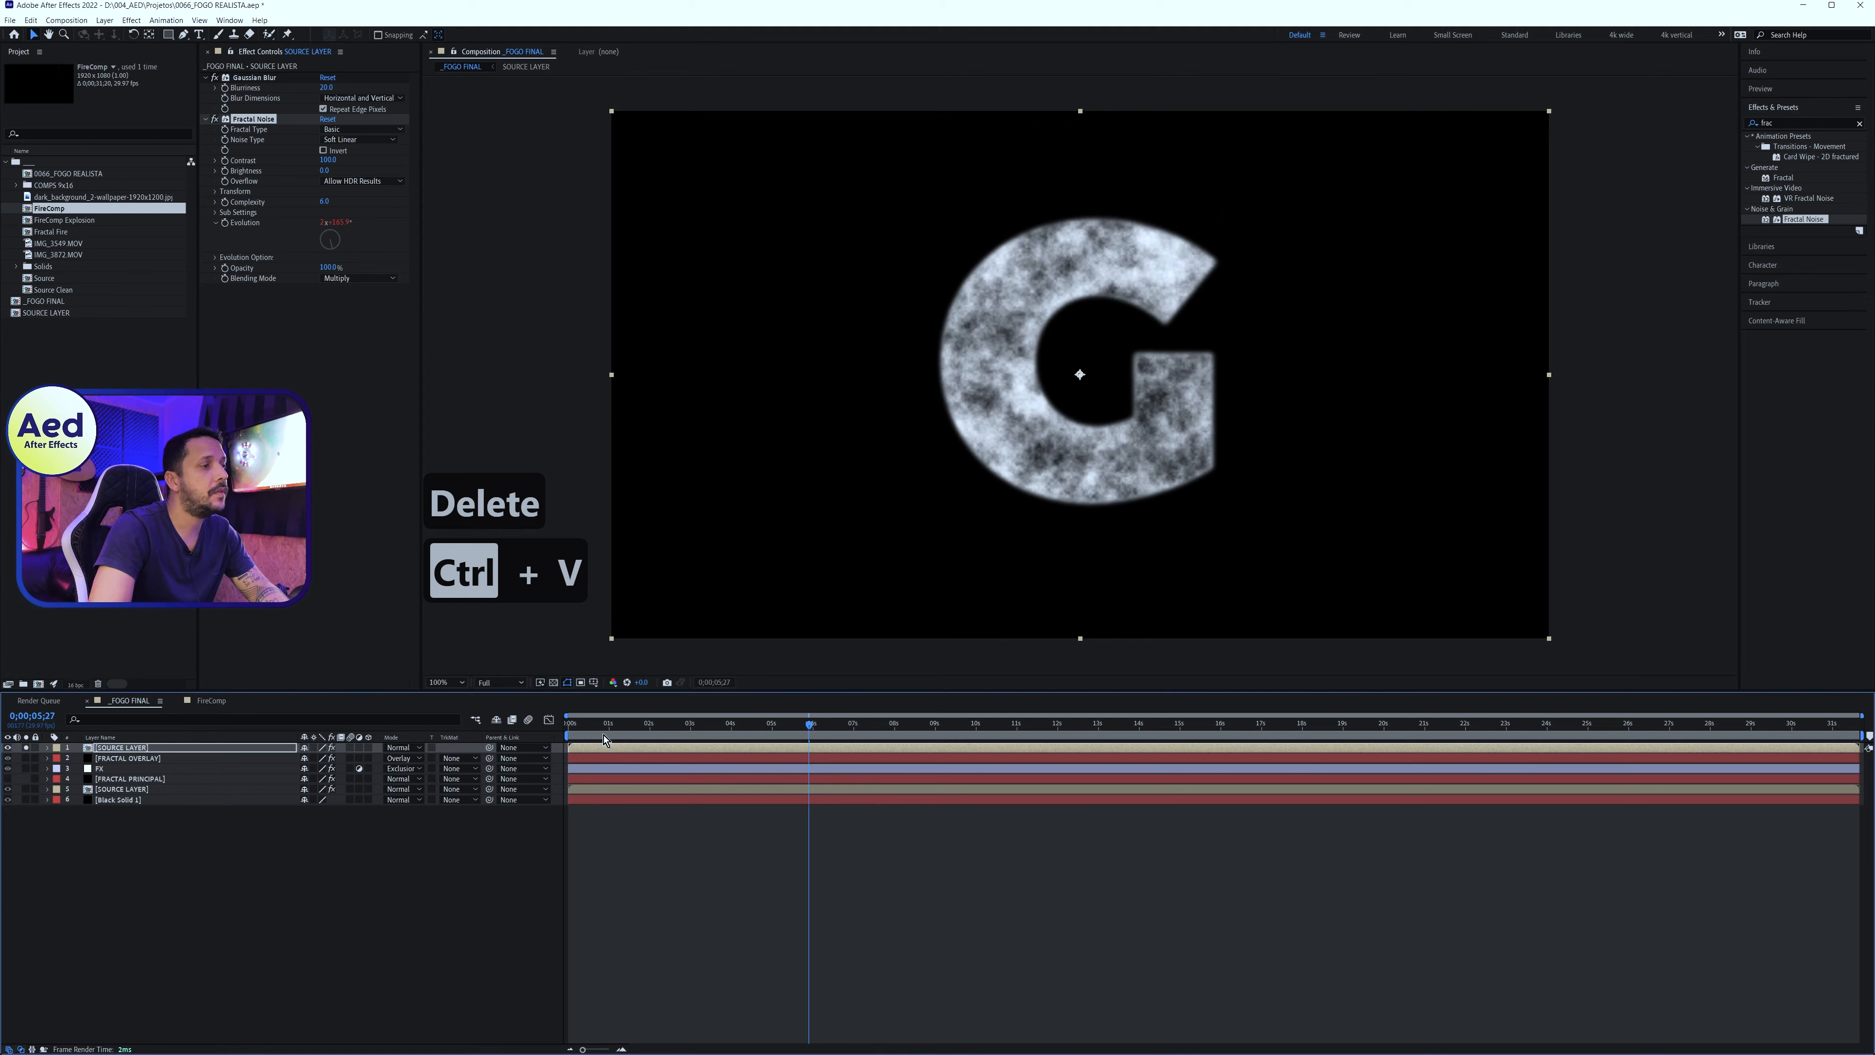
left_click_drag(604, 739, 699, 799)
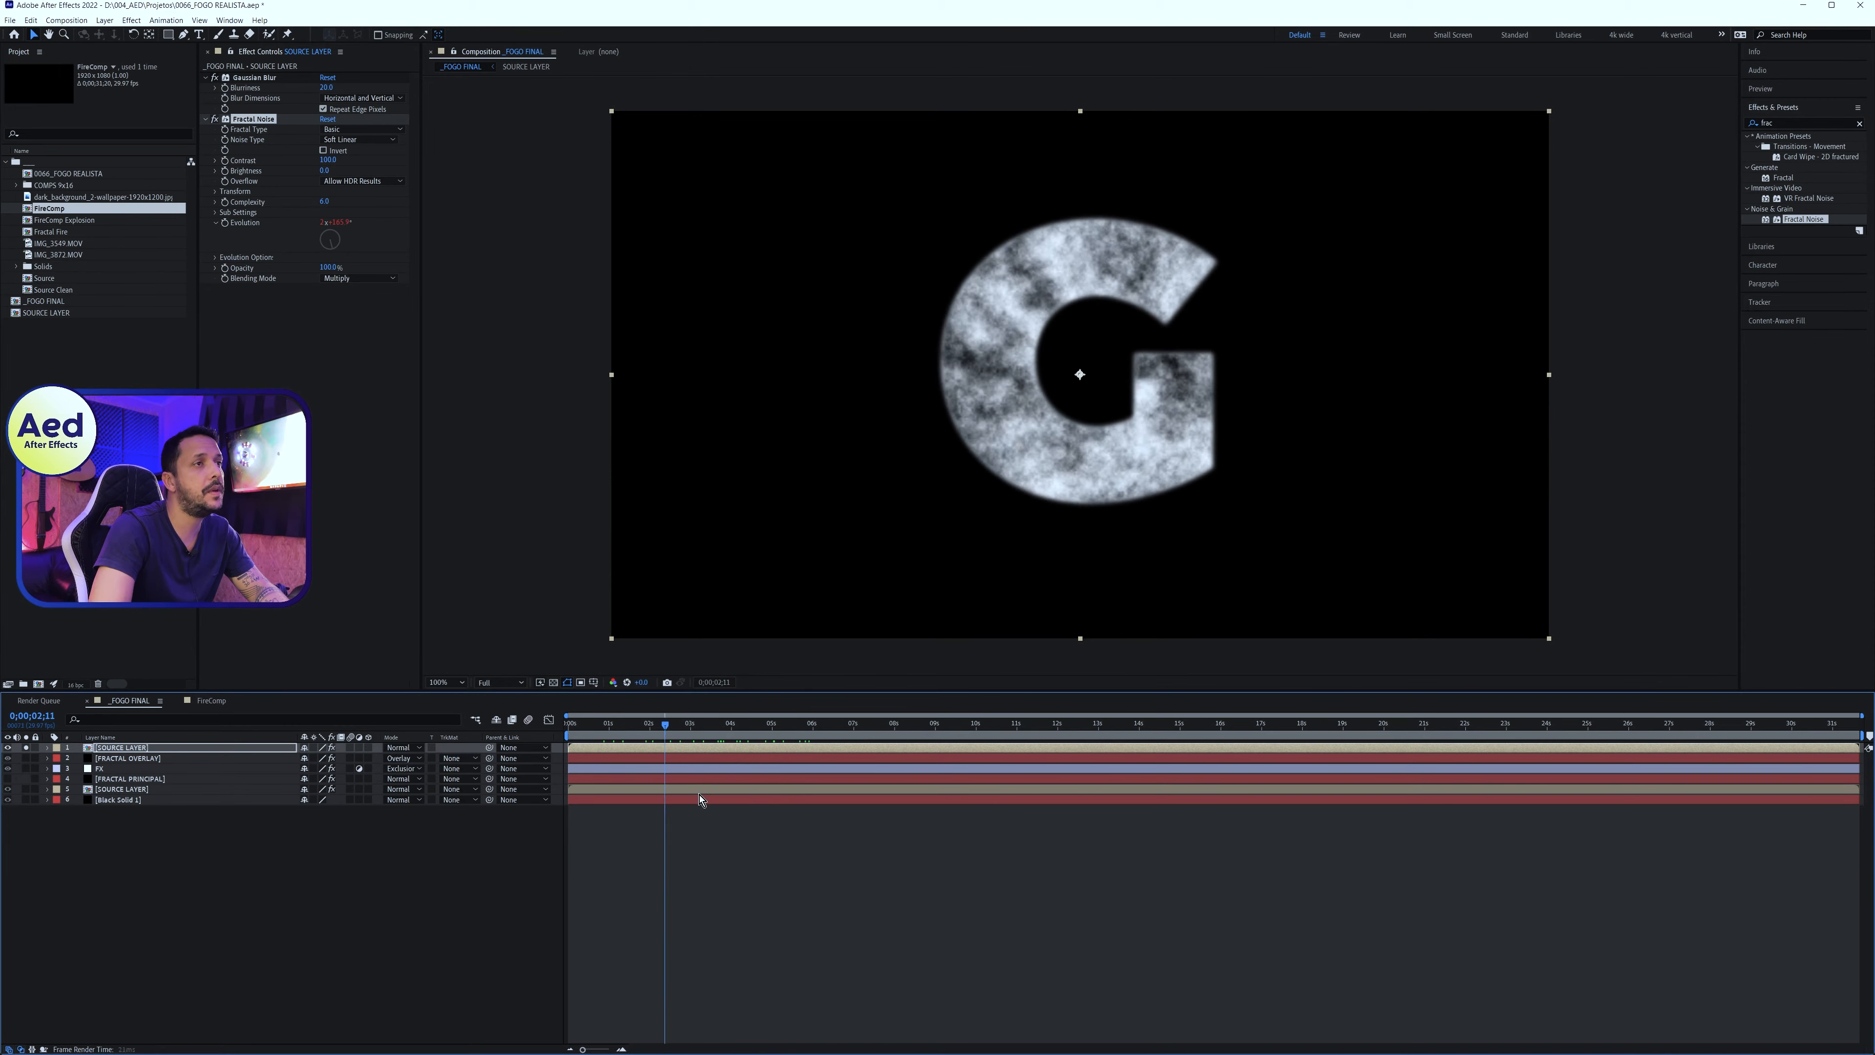
key("space")
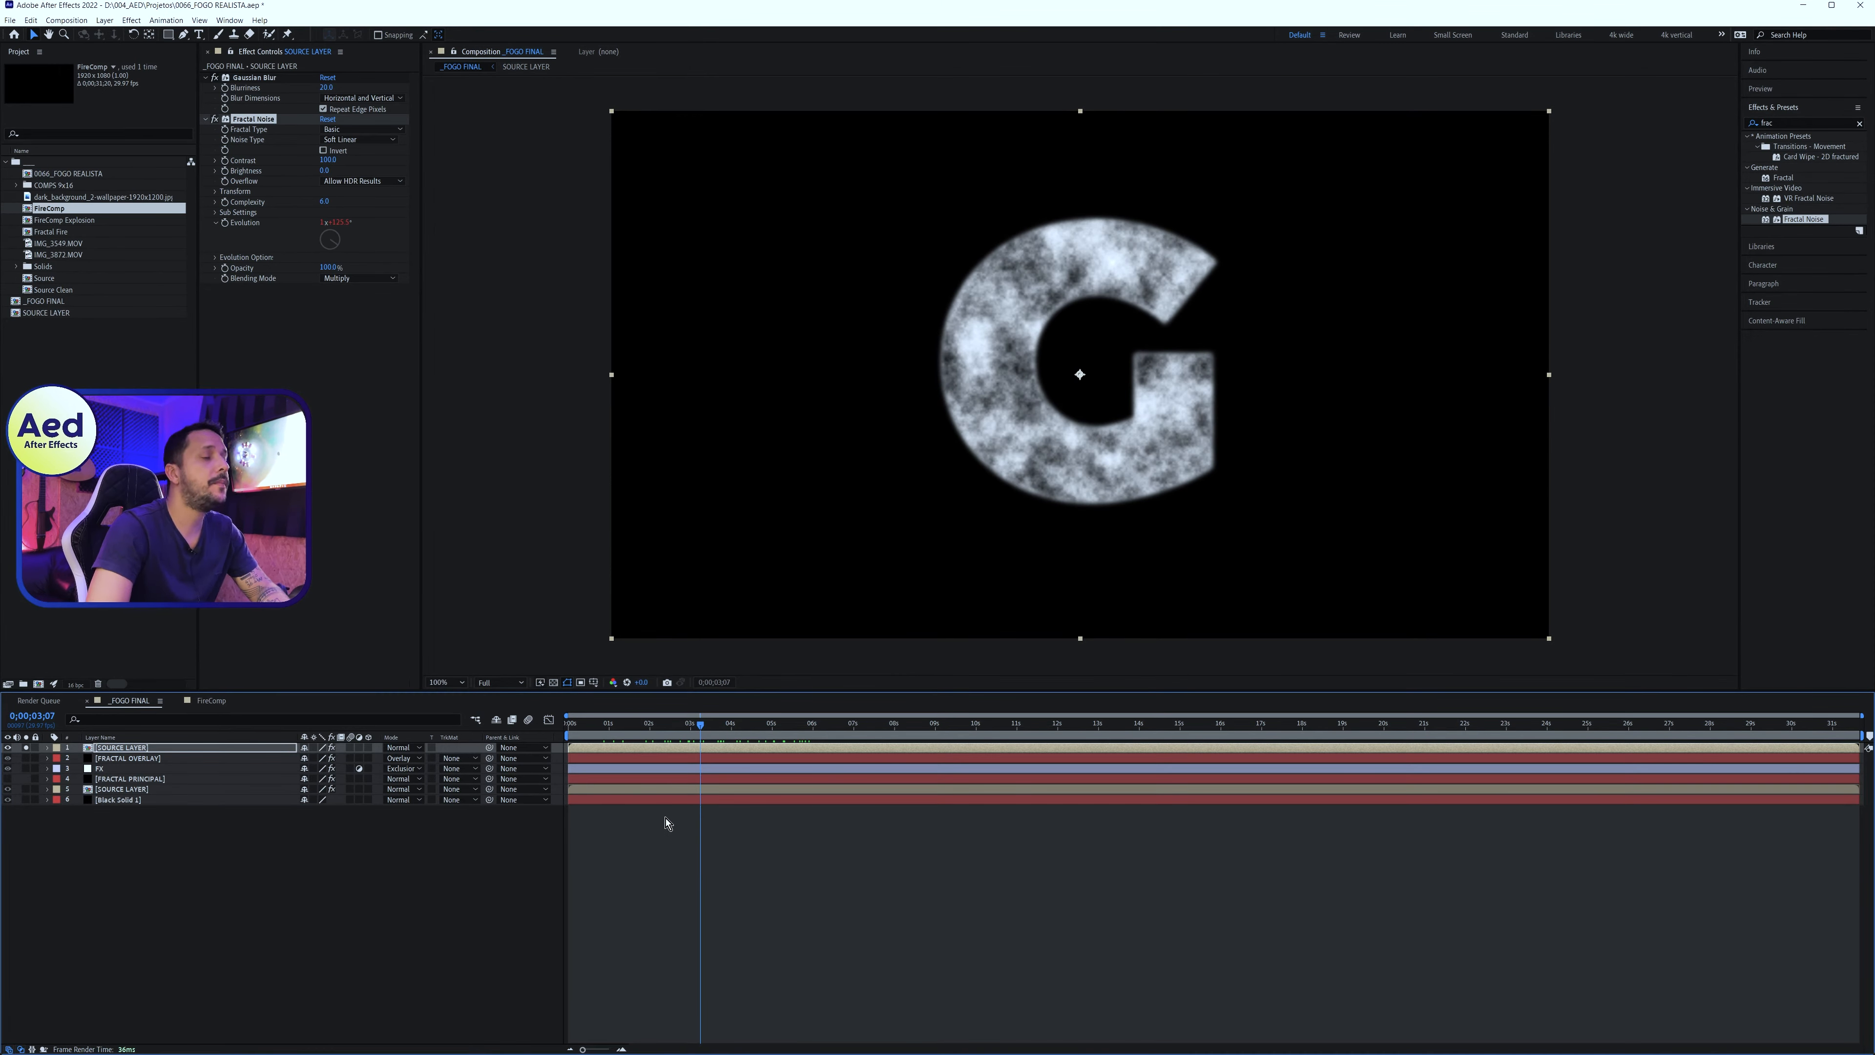
Make the FRACTAL PRINCIPAL layer visible, solo it and select it
left_click(118, 780)
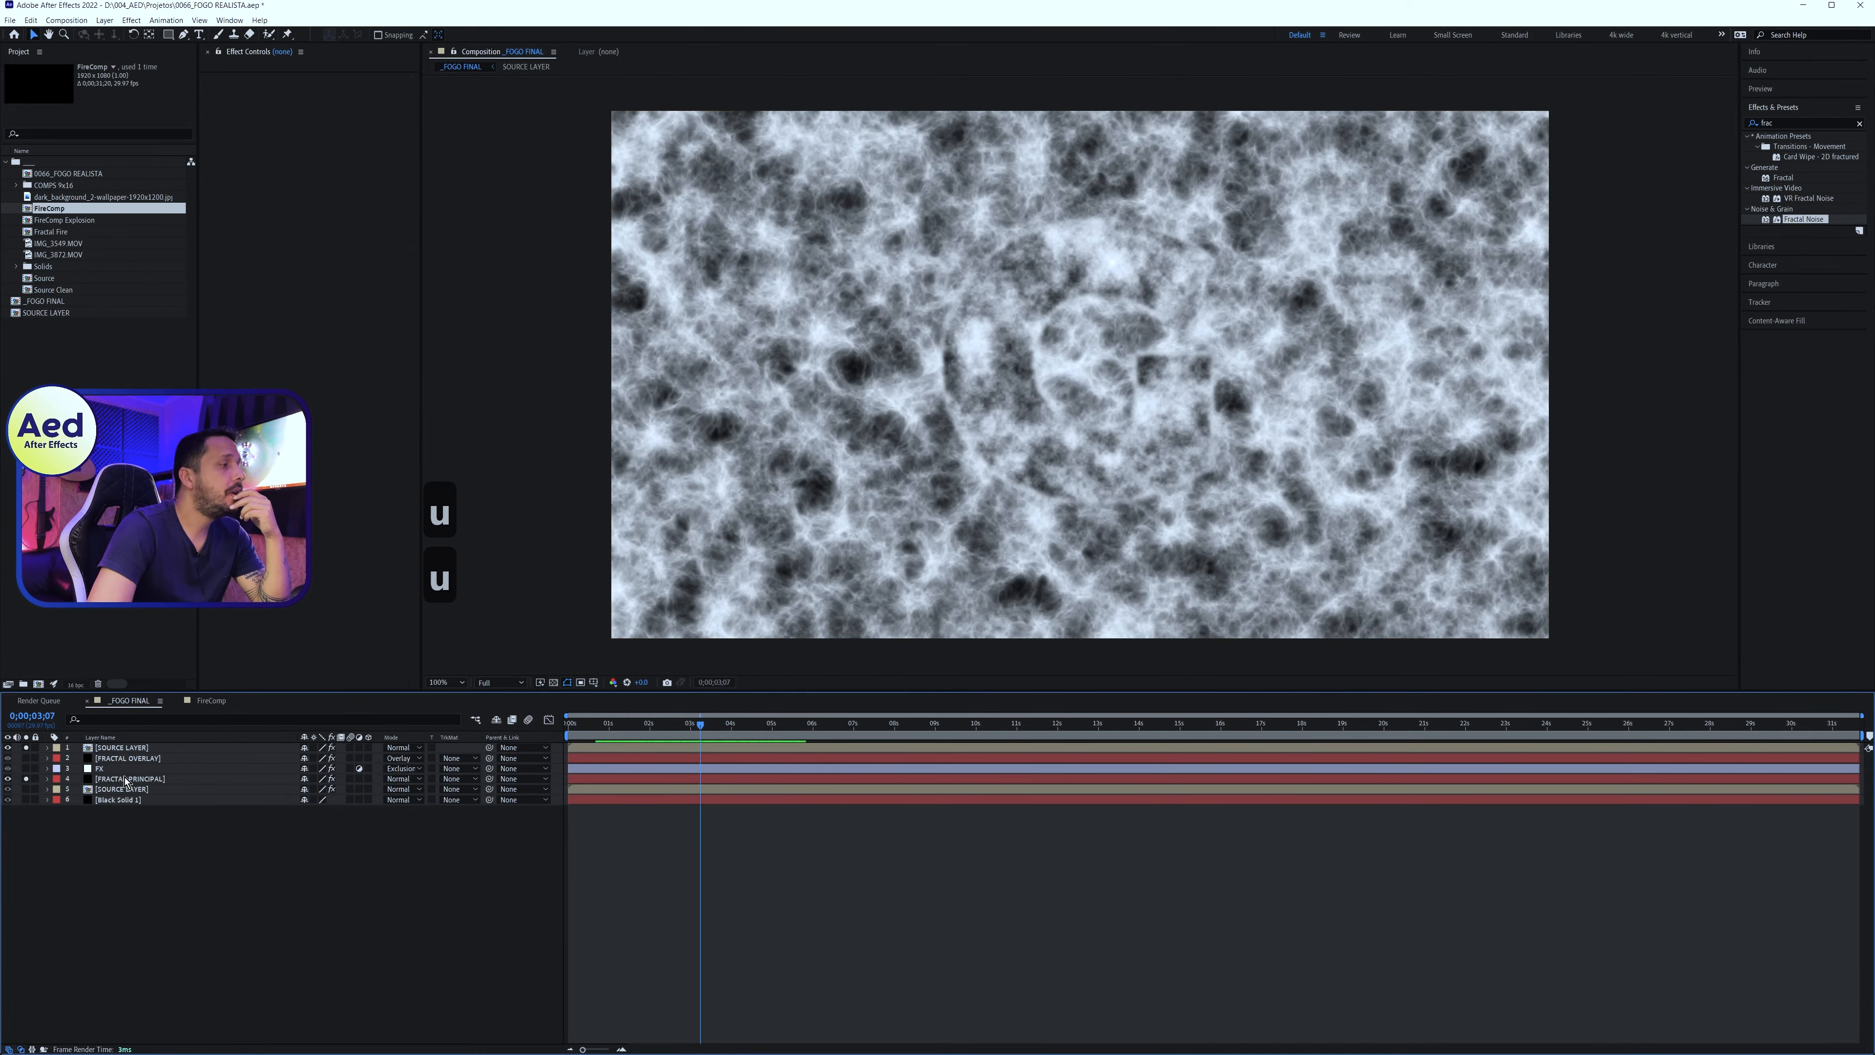
left_click(125, 769)
left_click(127, 788)
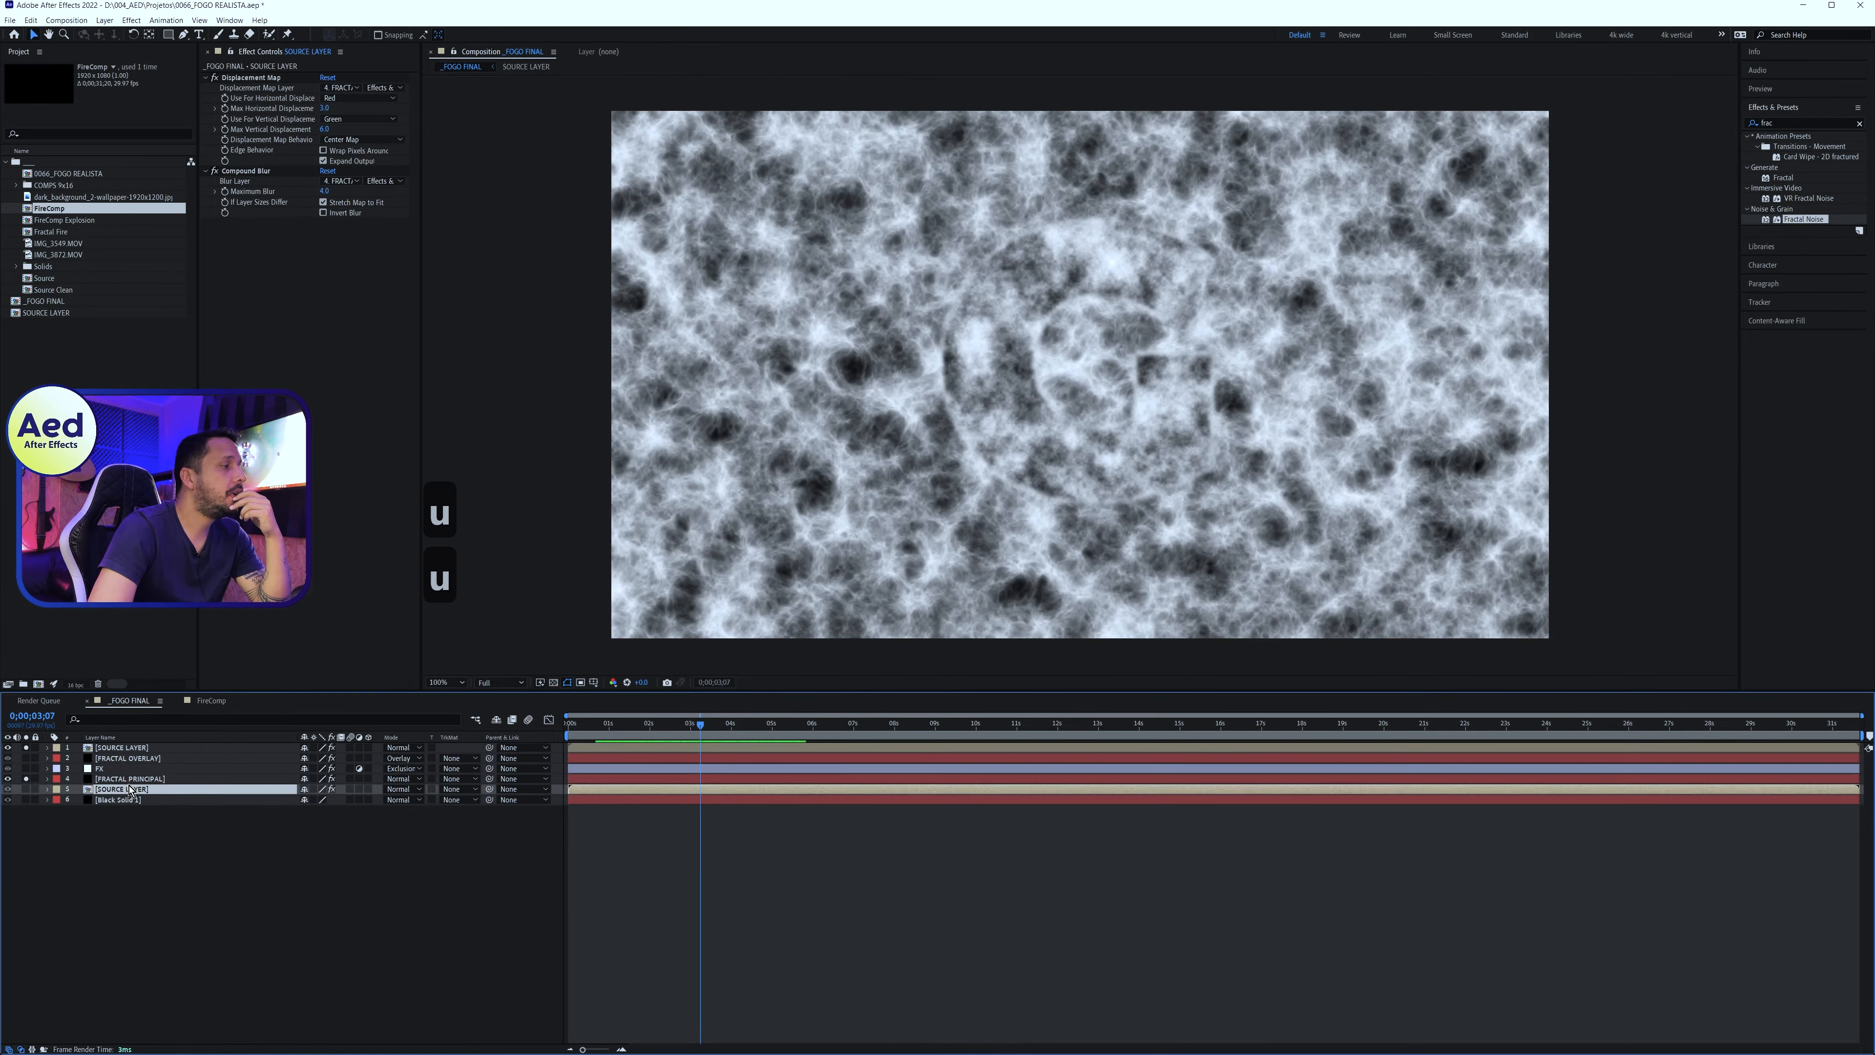
left_click(132, 780)
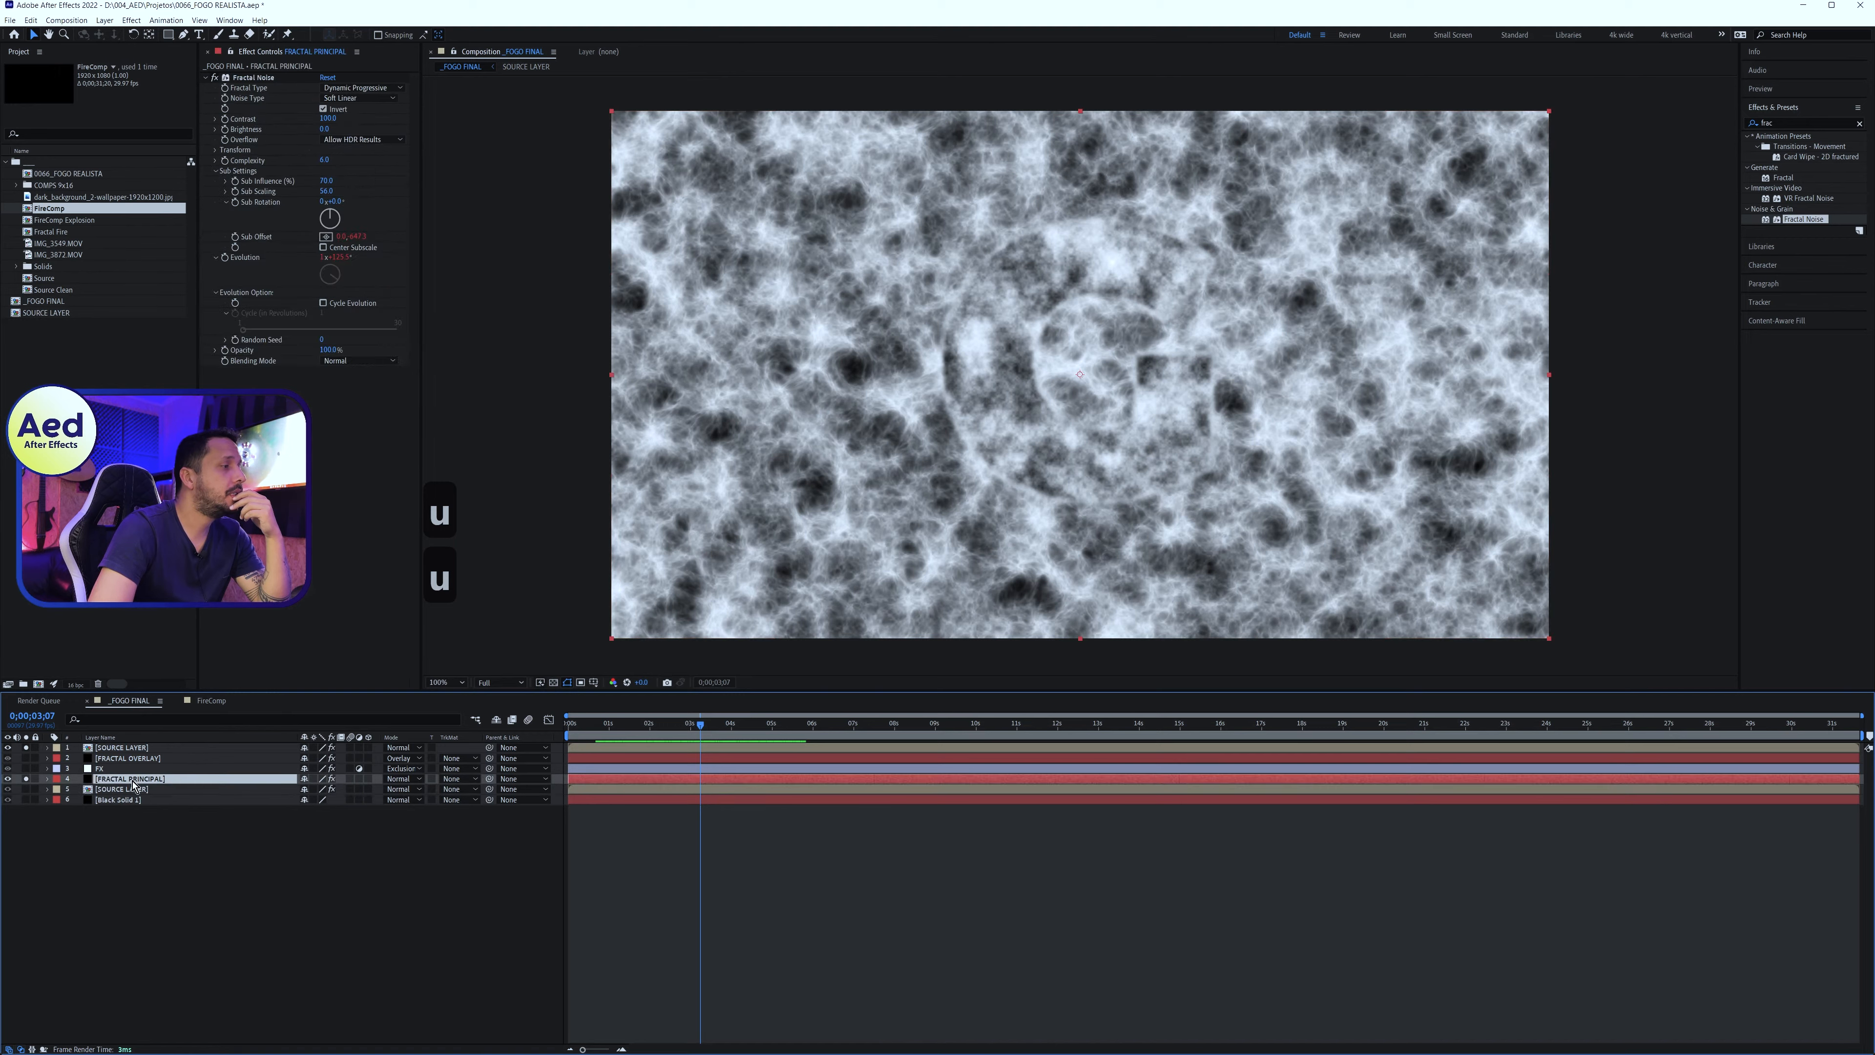
Find the Displacement Map effect and apply it to the FRACTAL PRINCIPAL layer
left_click(1806, 121)
type("dip")
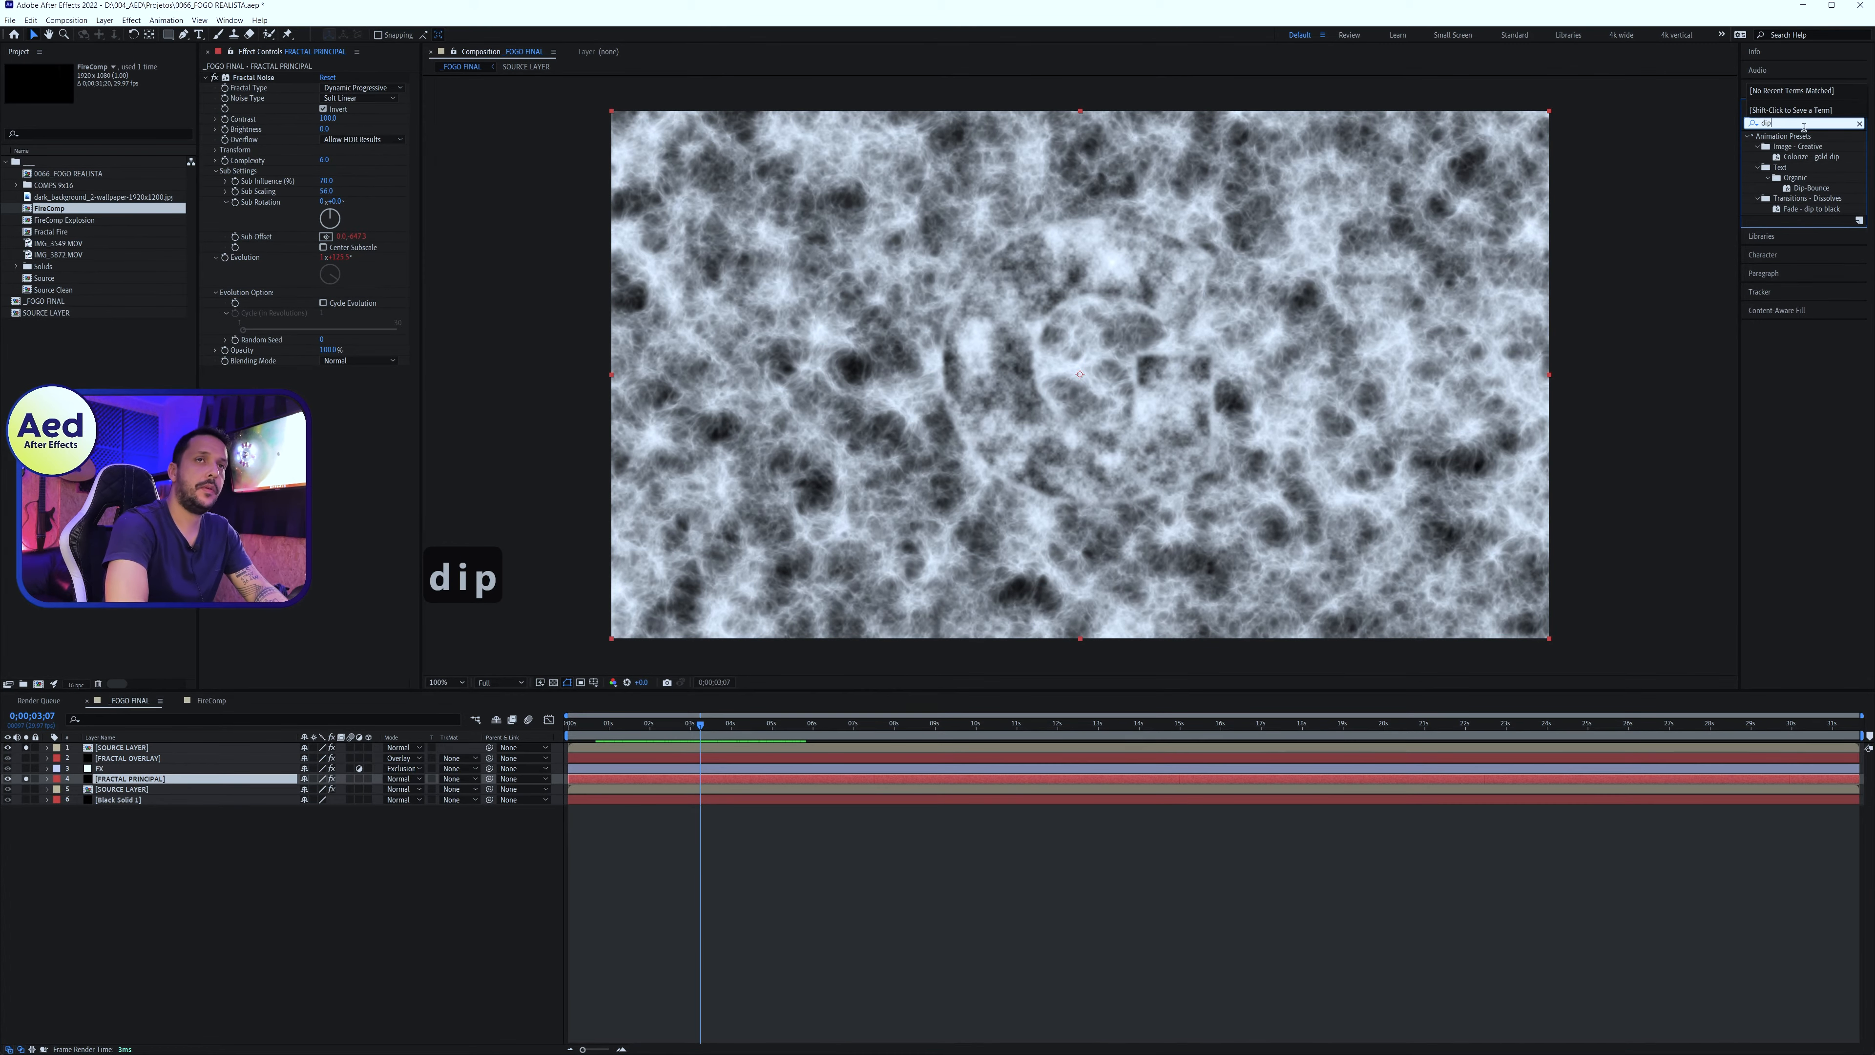
key("BackSpace")
type("sl")
key("BackSpace")
type("p")
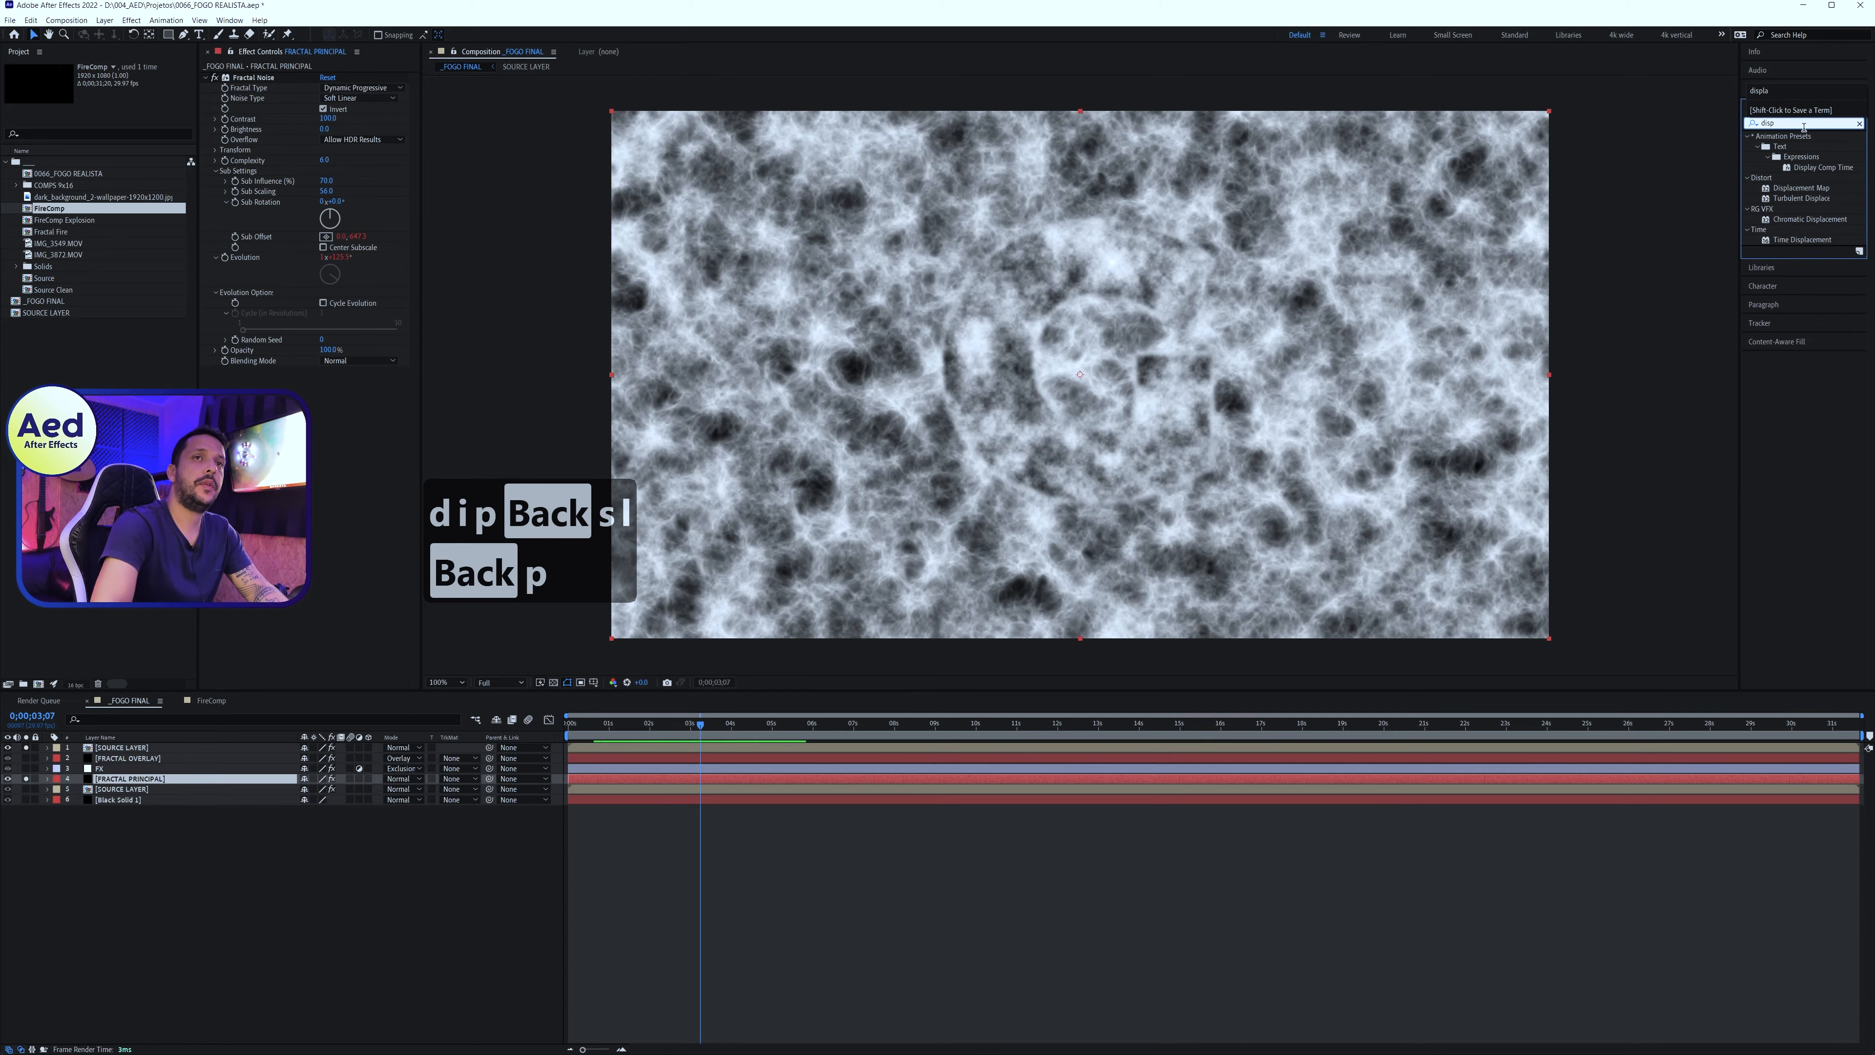
left_click_drag(1802, 187, 815, 367)
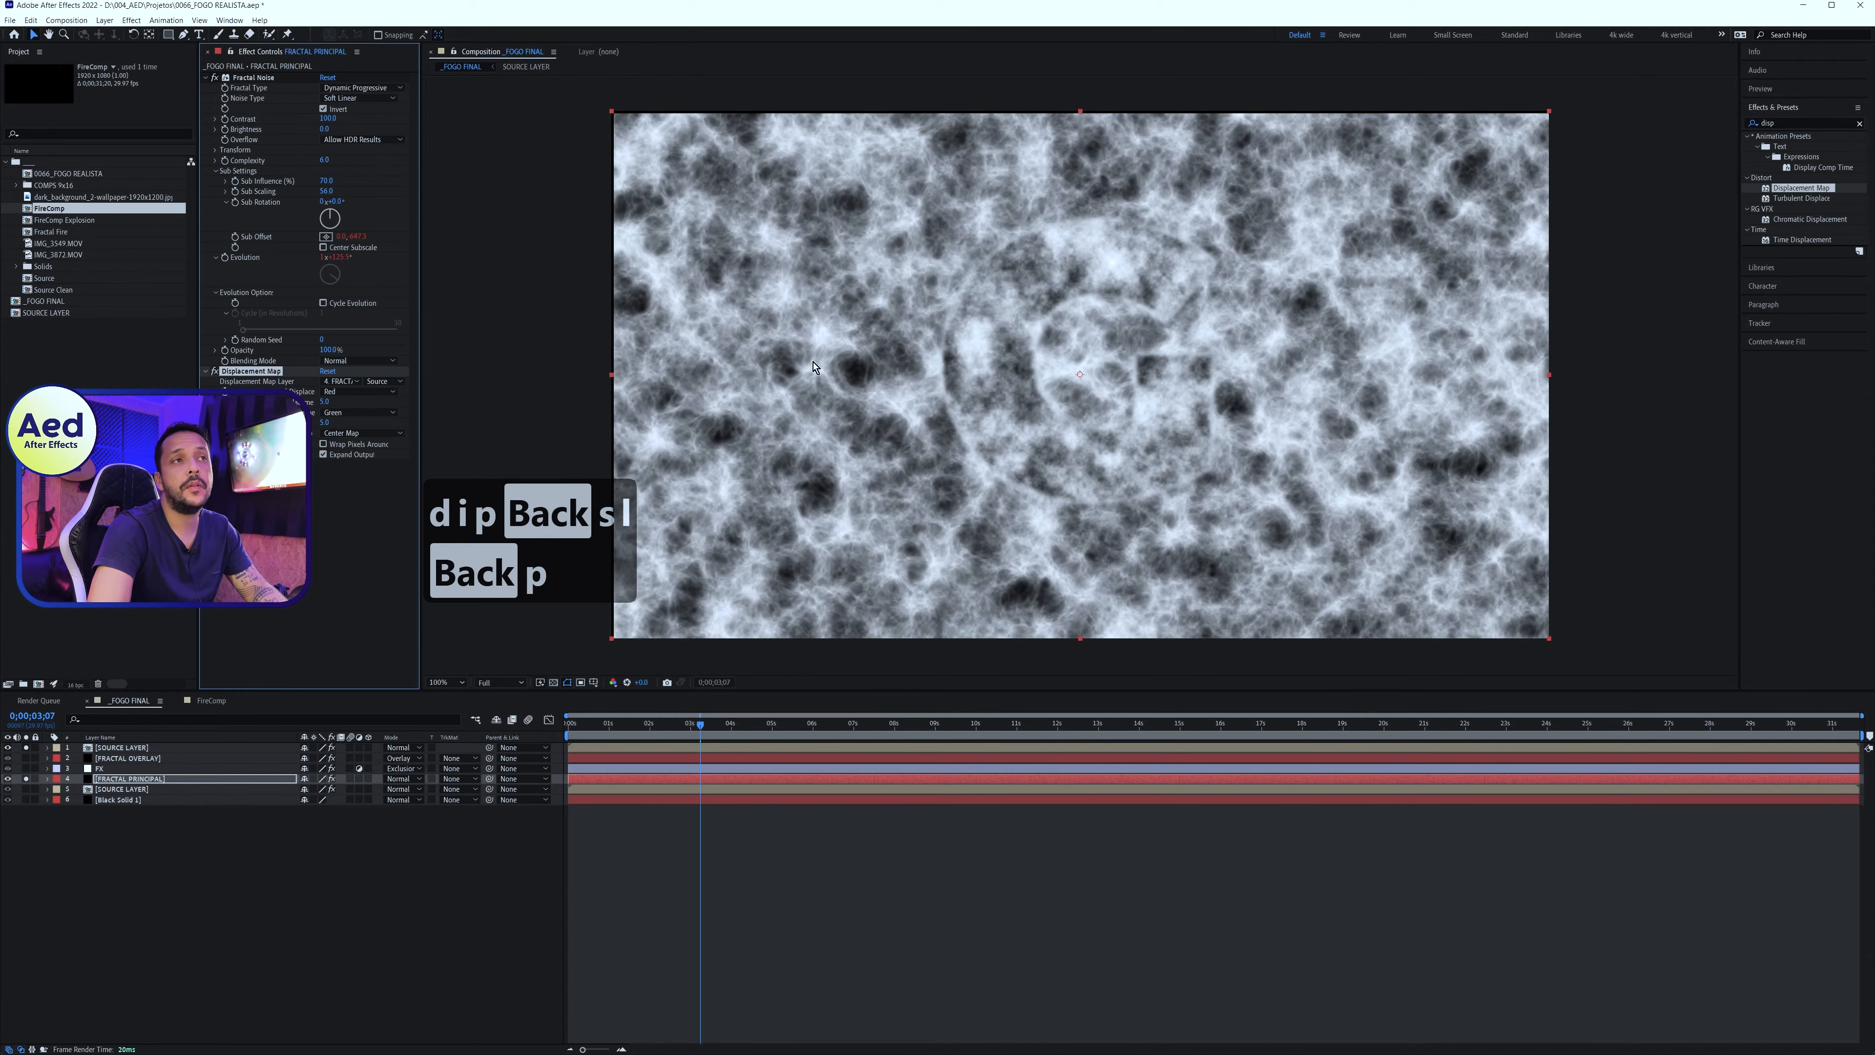
Use the top SOURCE LAYER as the displacement map layer and set maximum horizontal and vertical displacement to 100
left_click(354, 382)
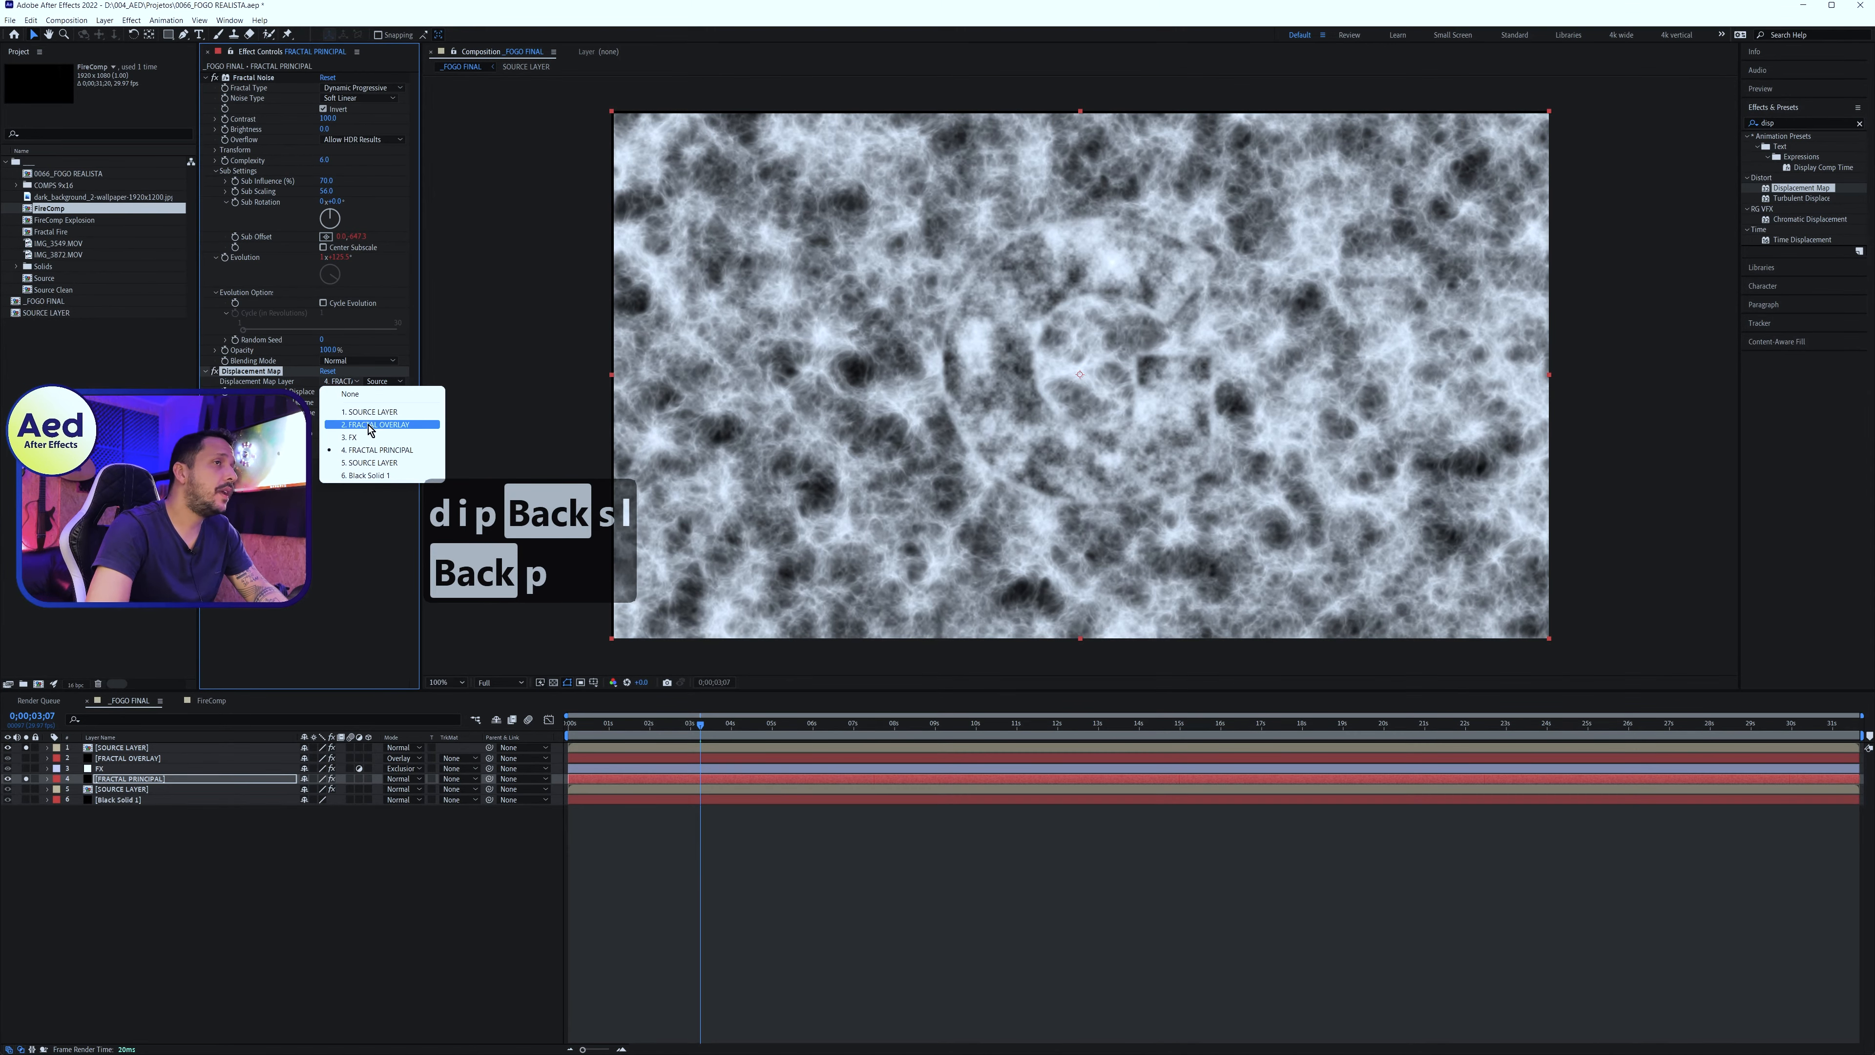
left_click(382, 412)
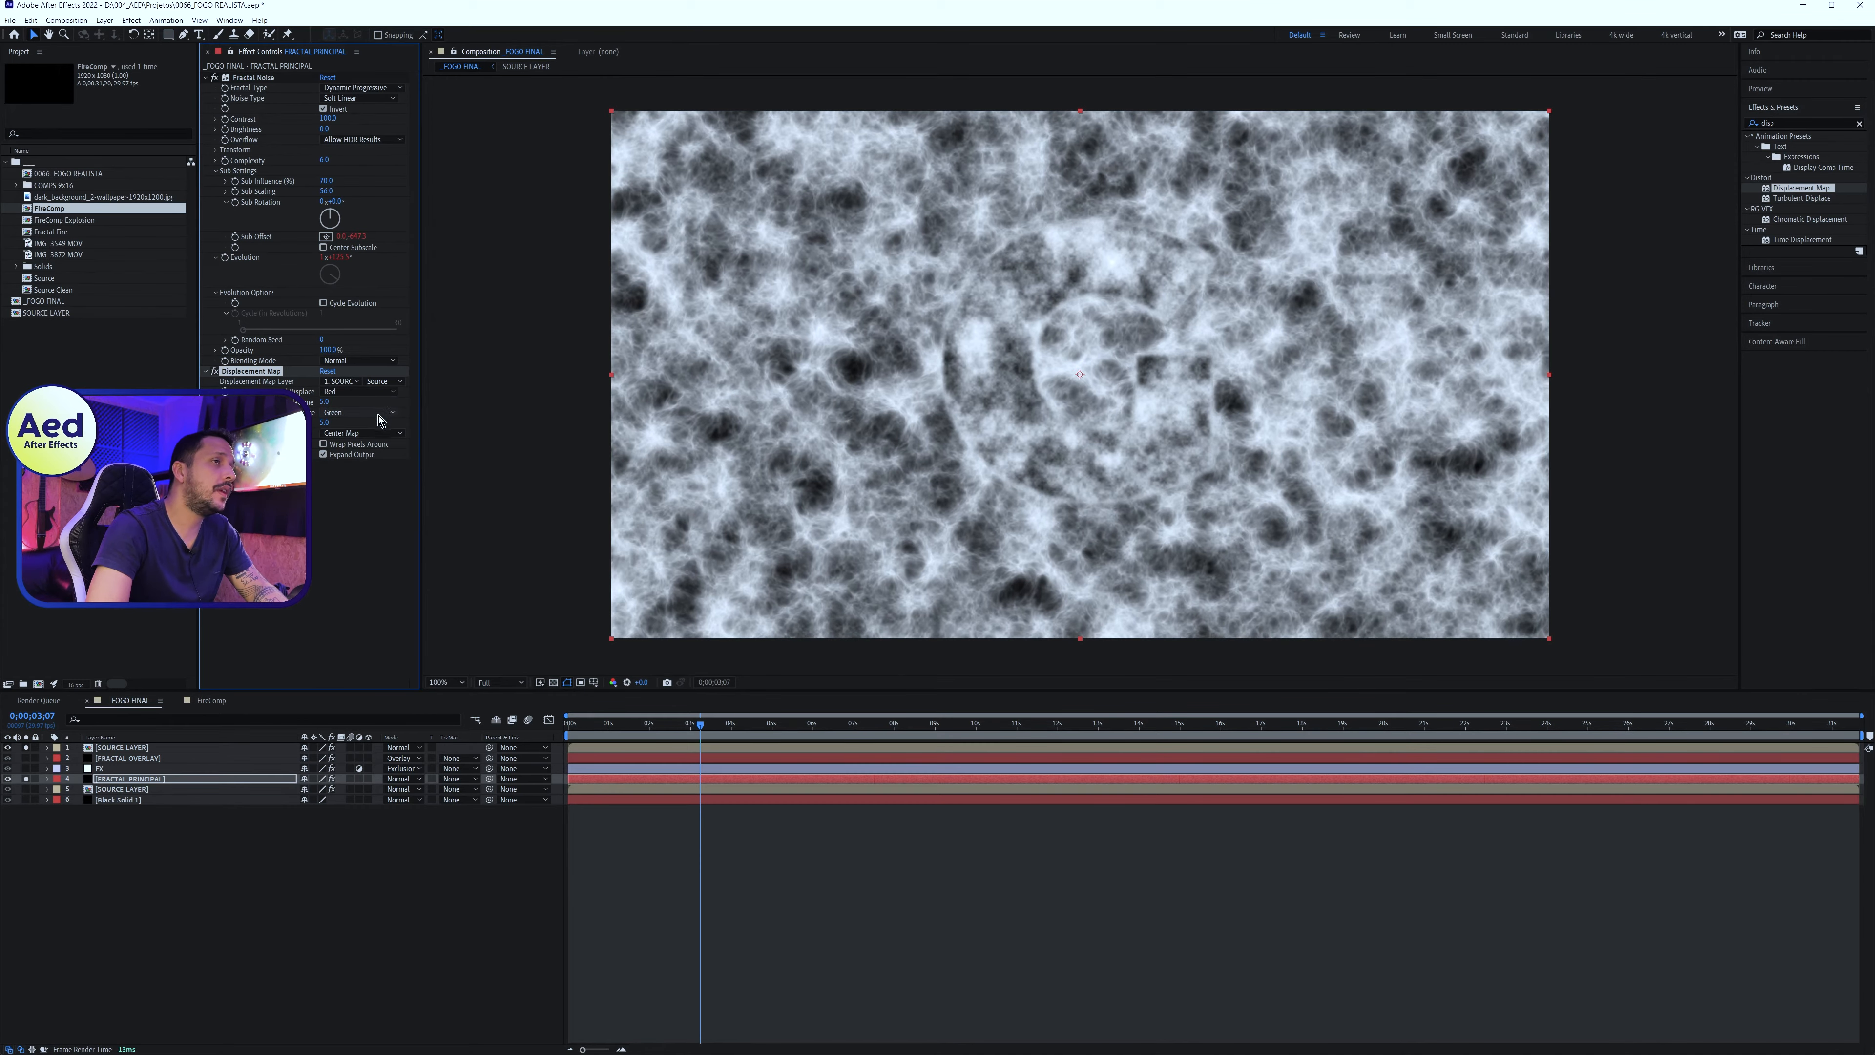
type("100")
key("Tab")
type("100")
key("Return")
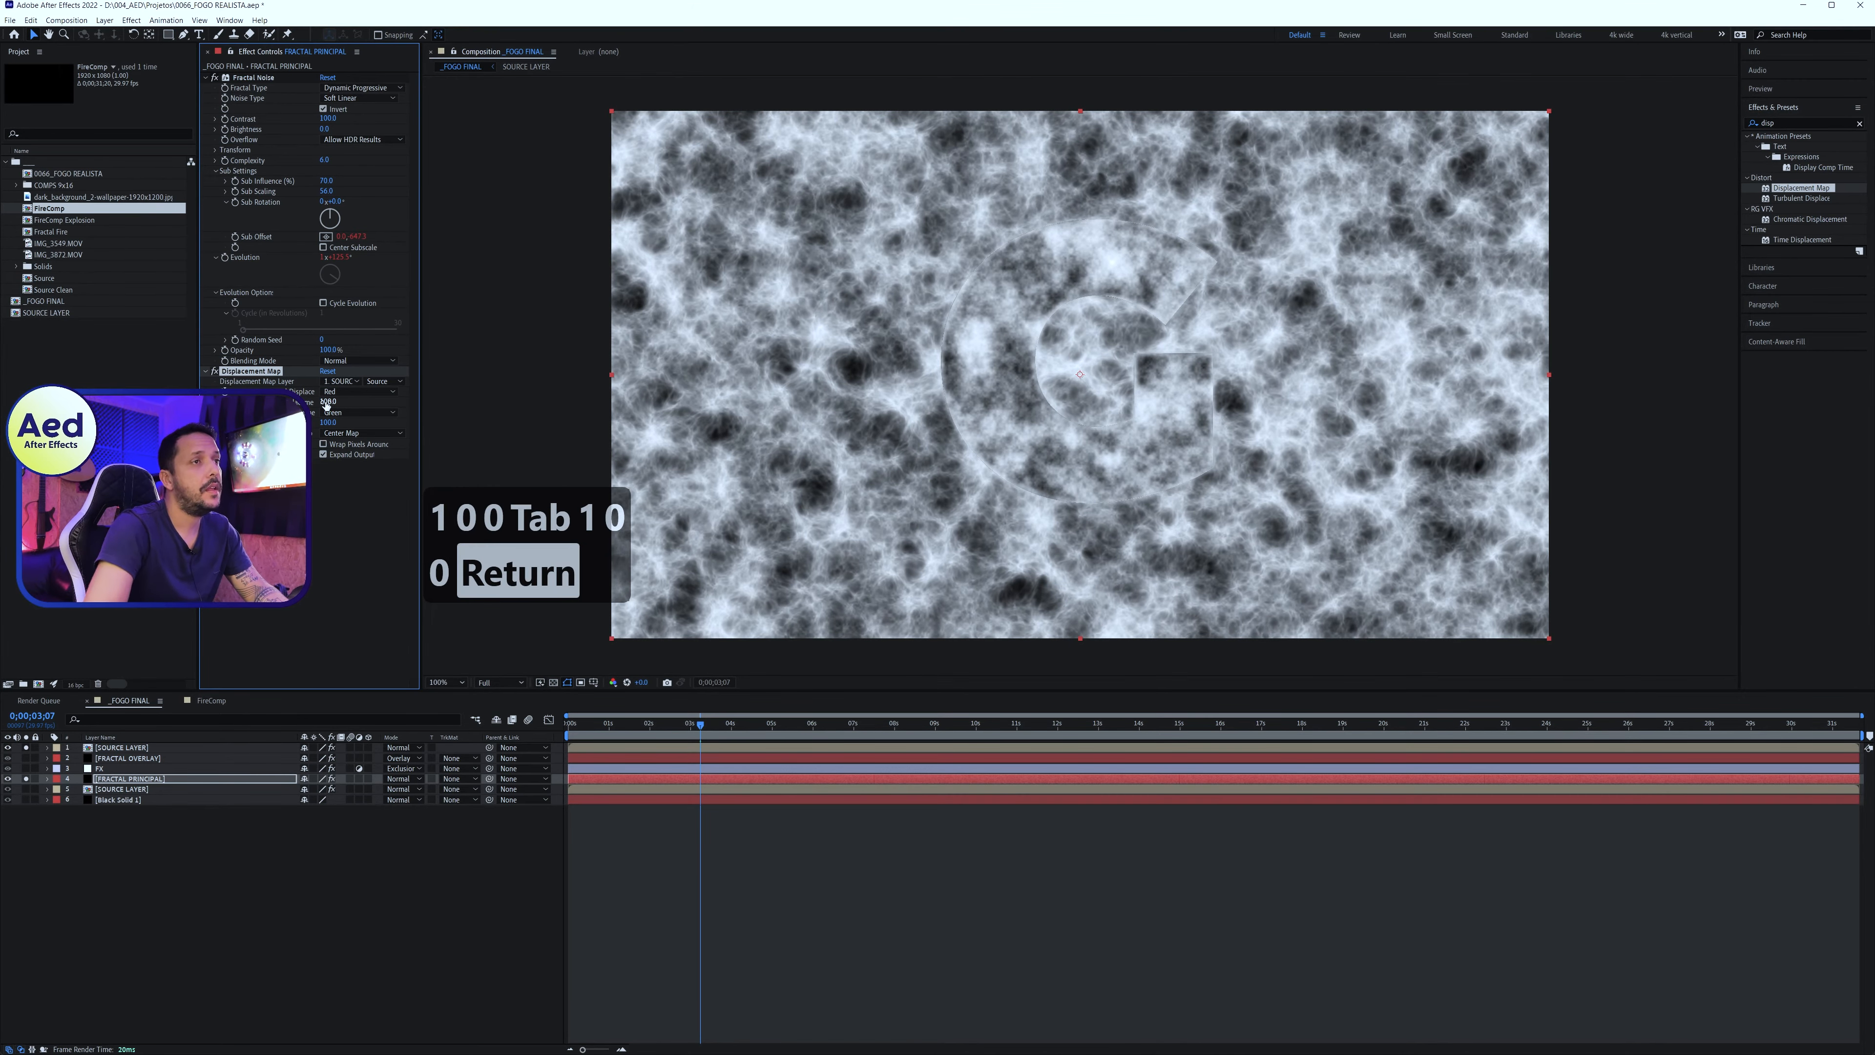
Set the displacement map layer's source to Effects & Masks and scrub through the displaced noise
key("space")
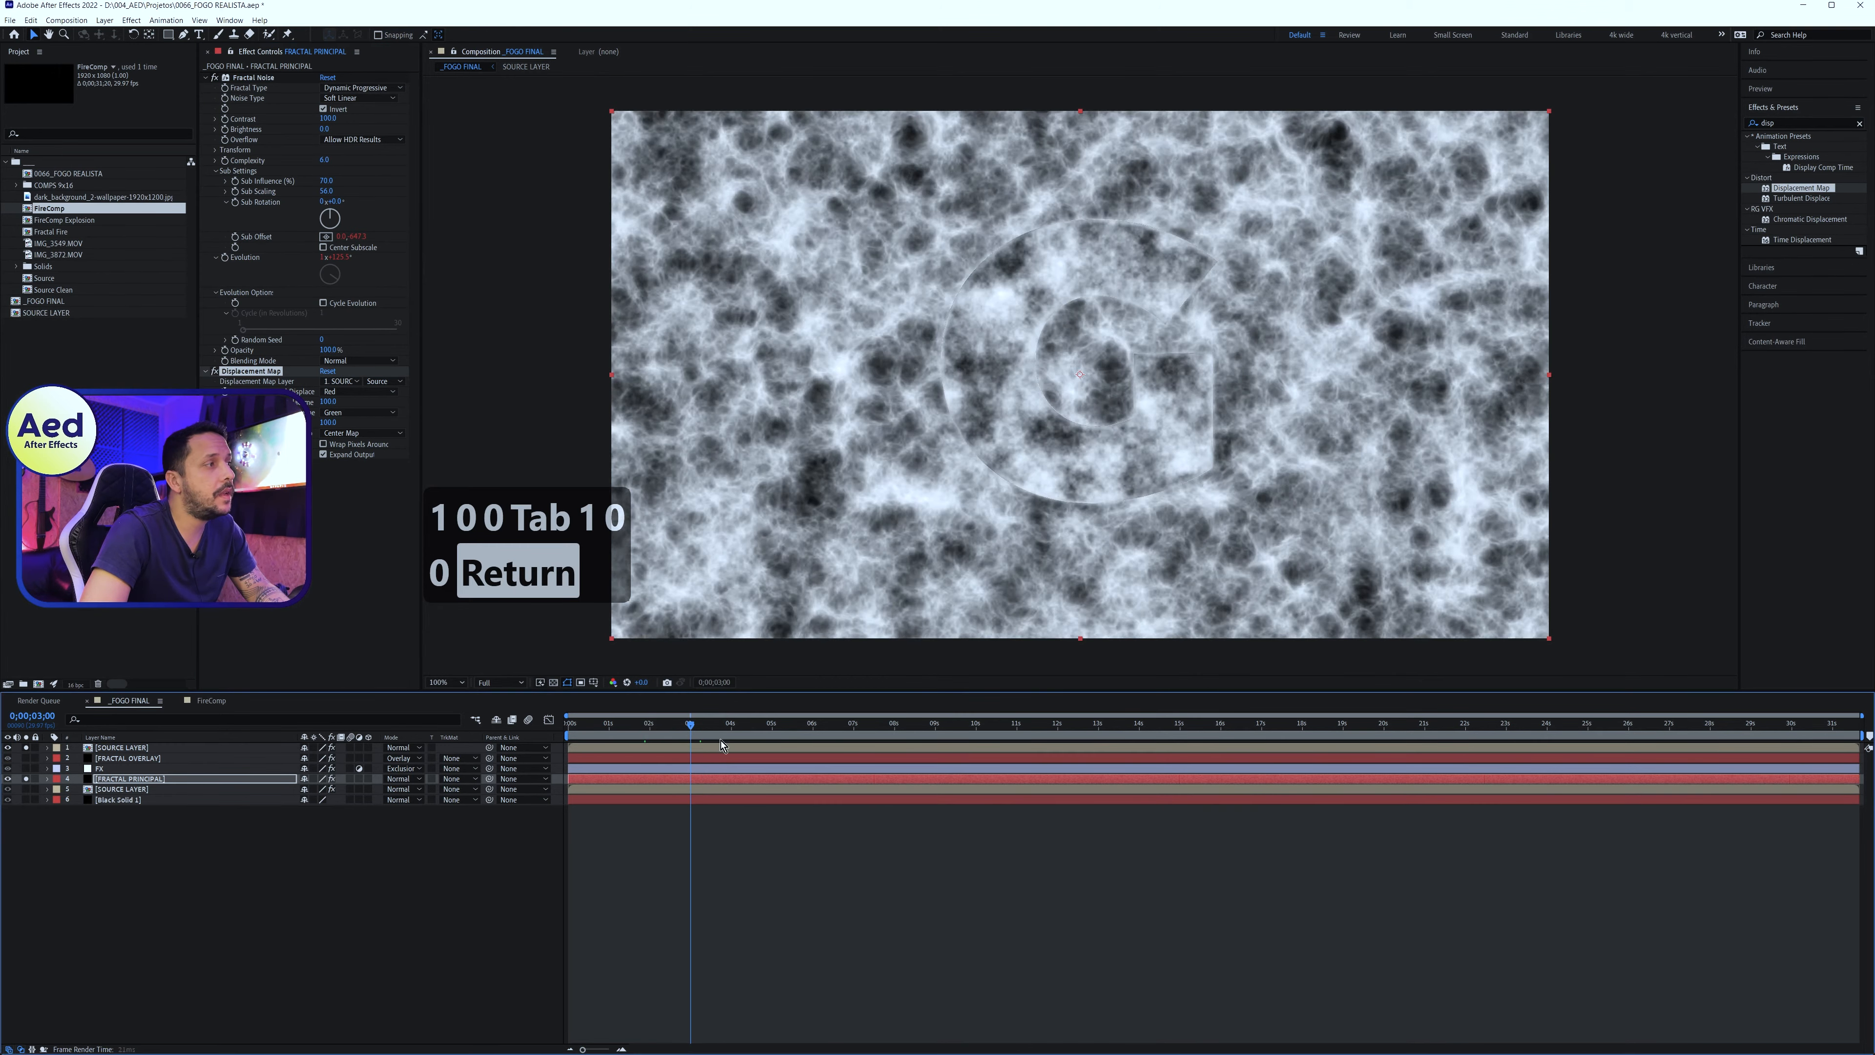
left_click(386, 382)
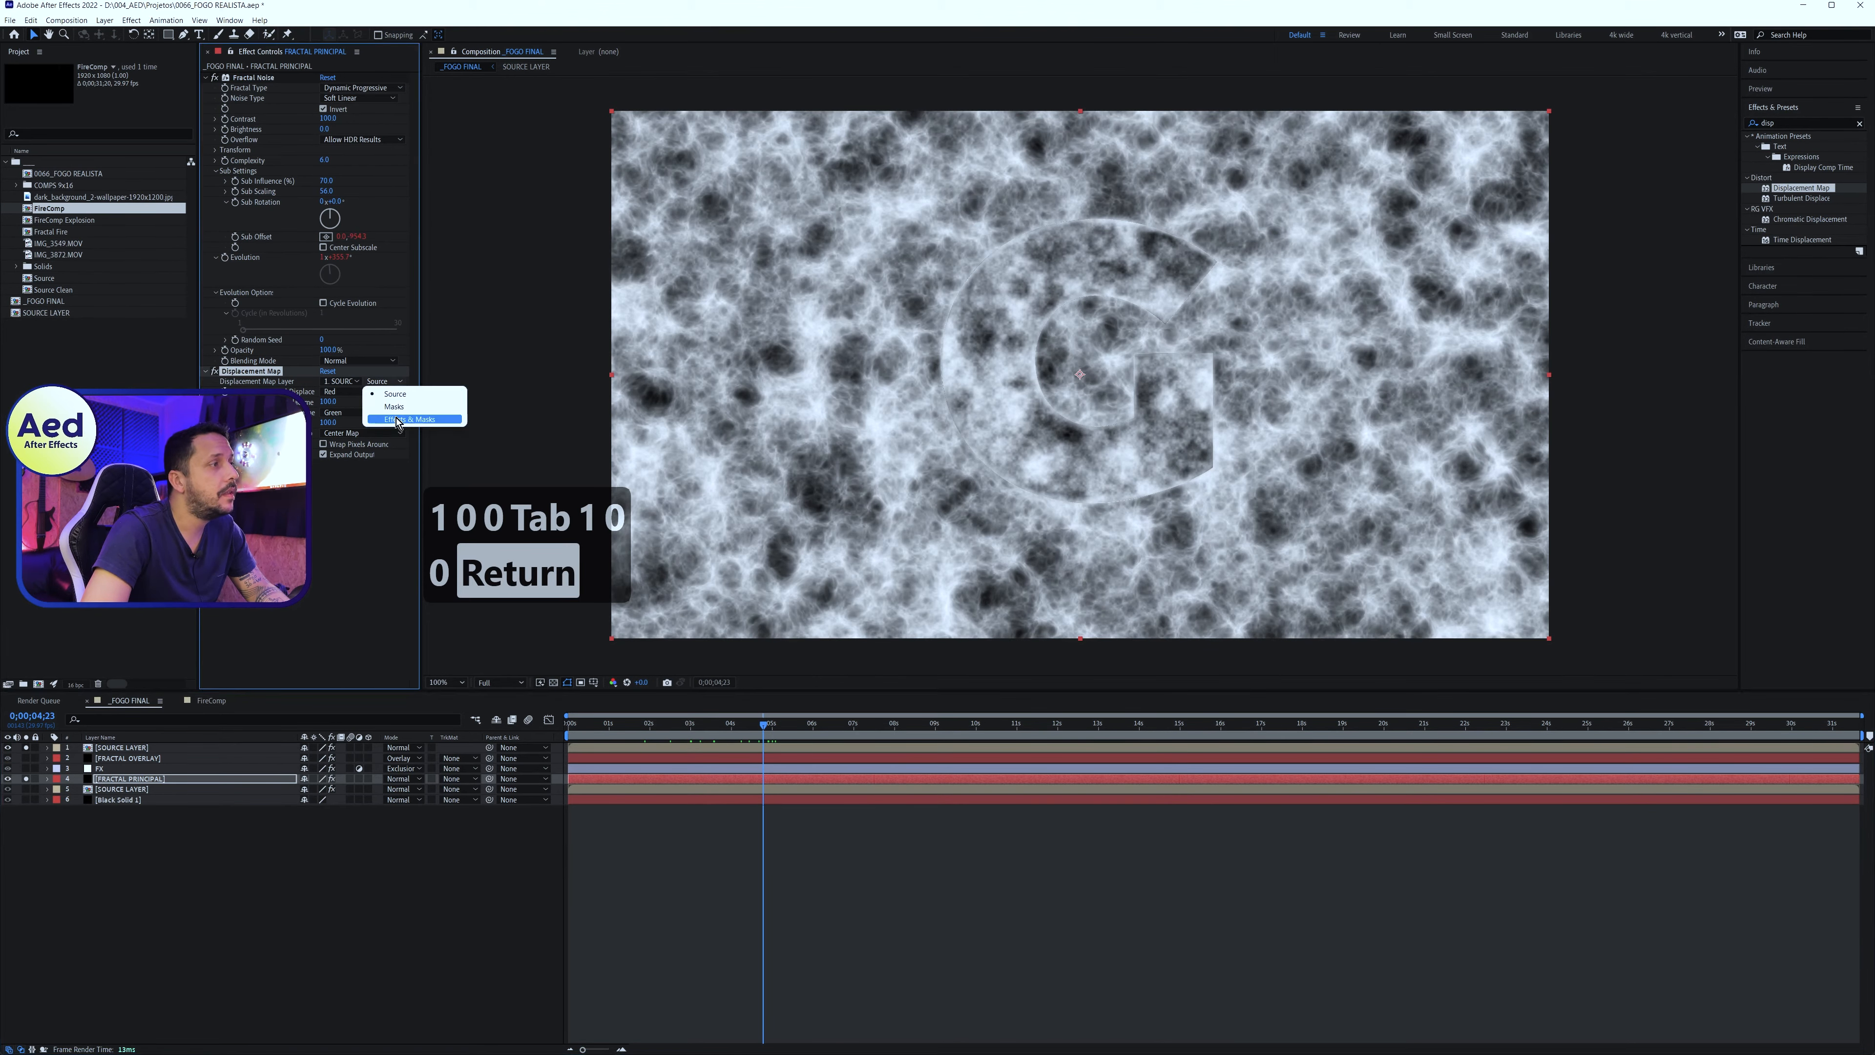
left_click(399, 419)
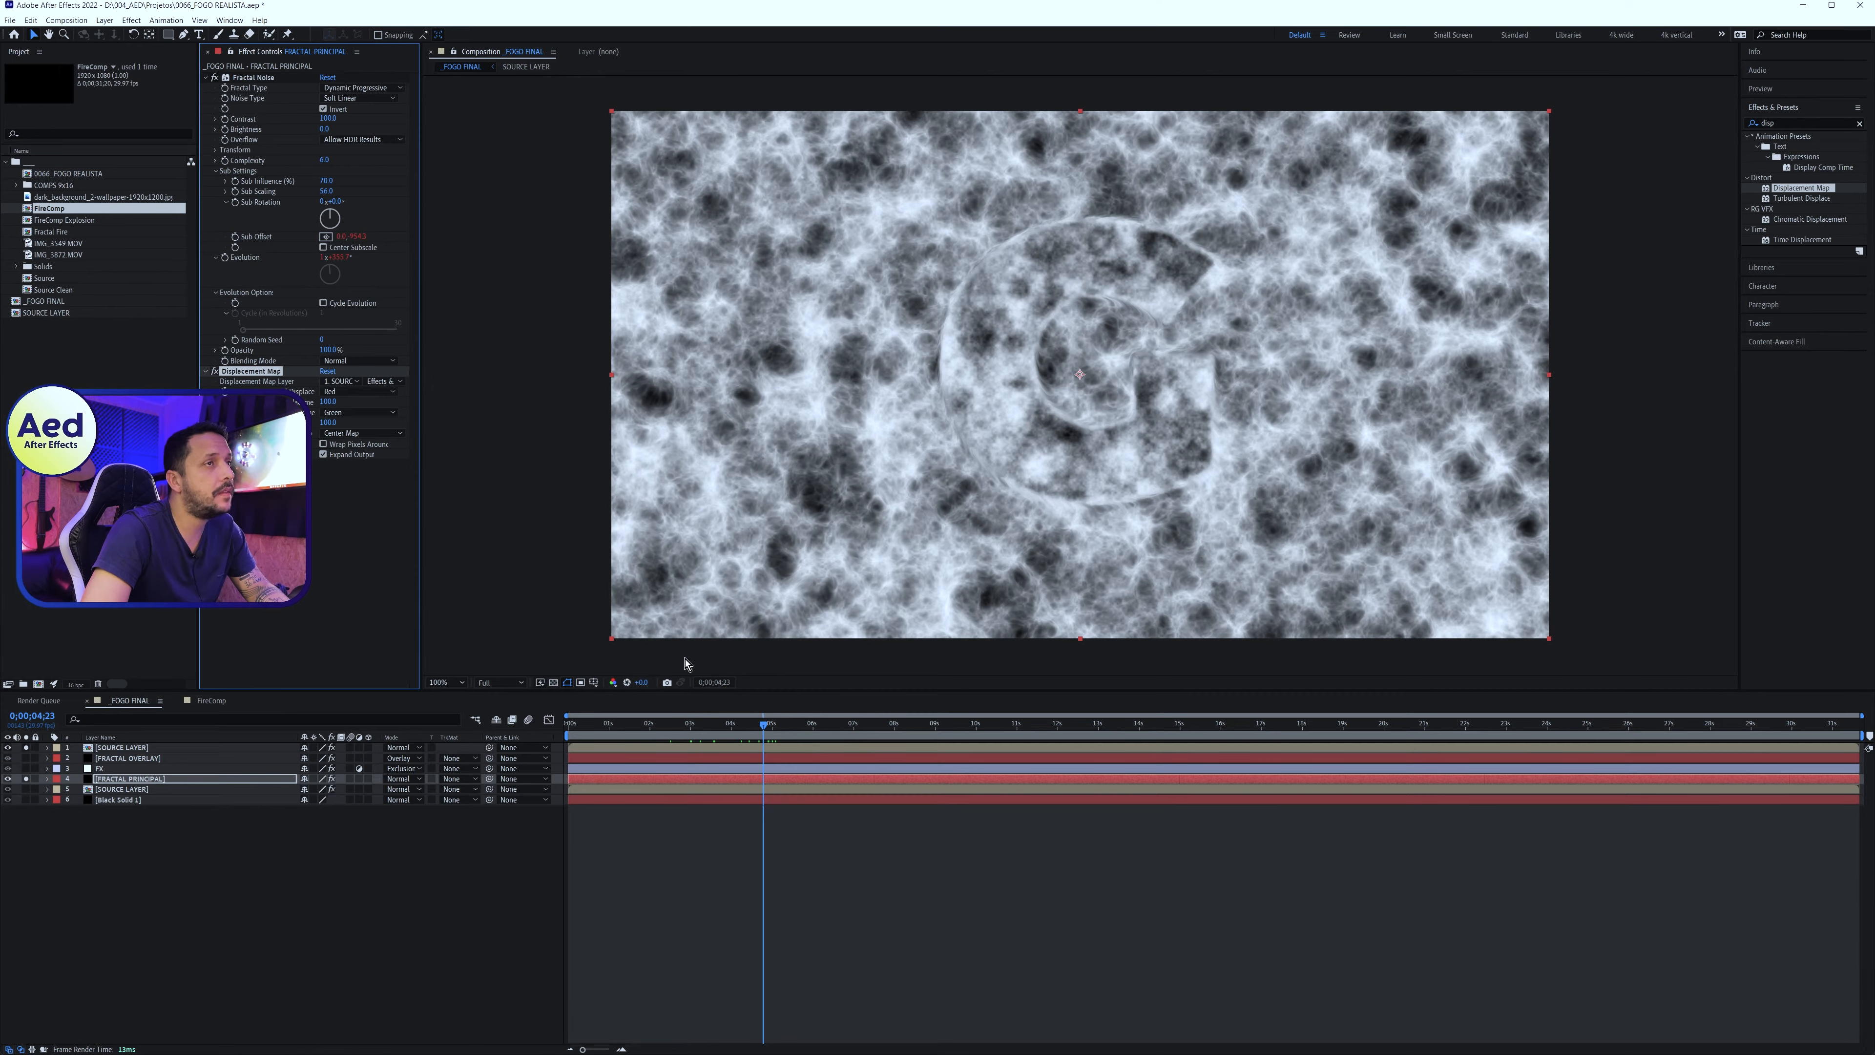
mouse_move(720, 721)
left_mouse_down()
mouse_move(686, 724)
mouse_move(754, 726)
mouse_move(720, 728)
left_mouse_up()
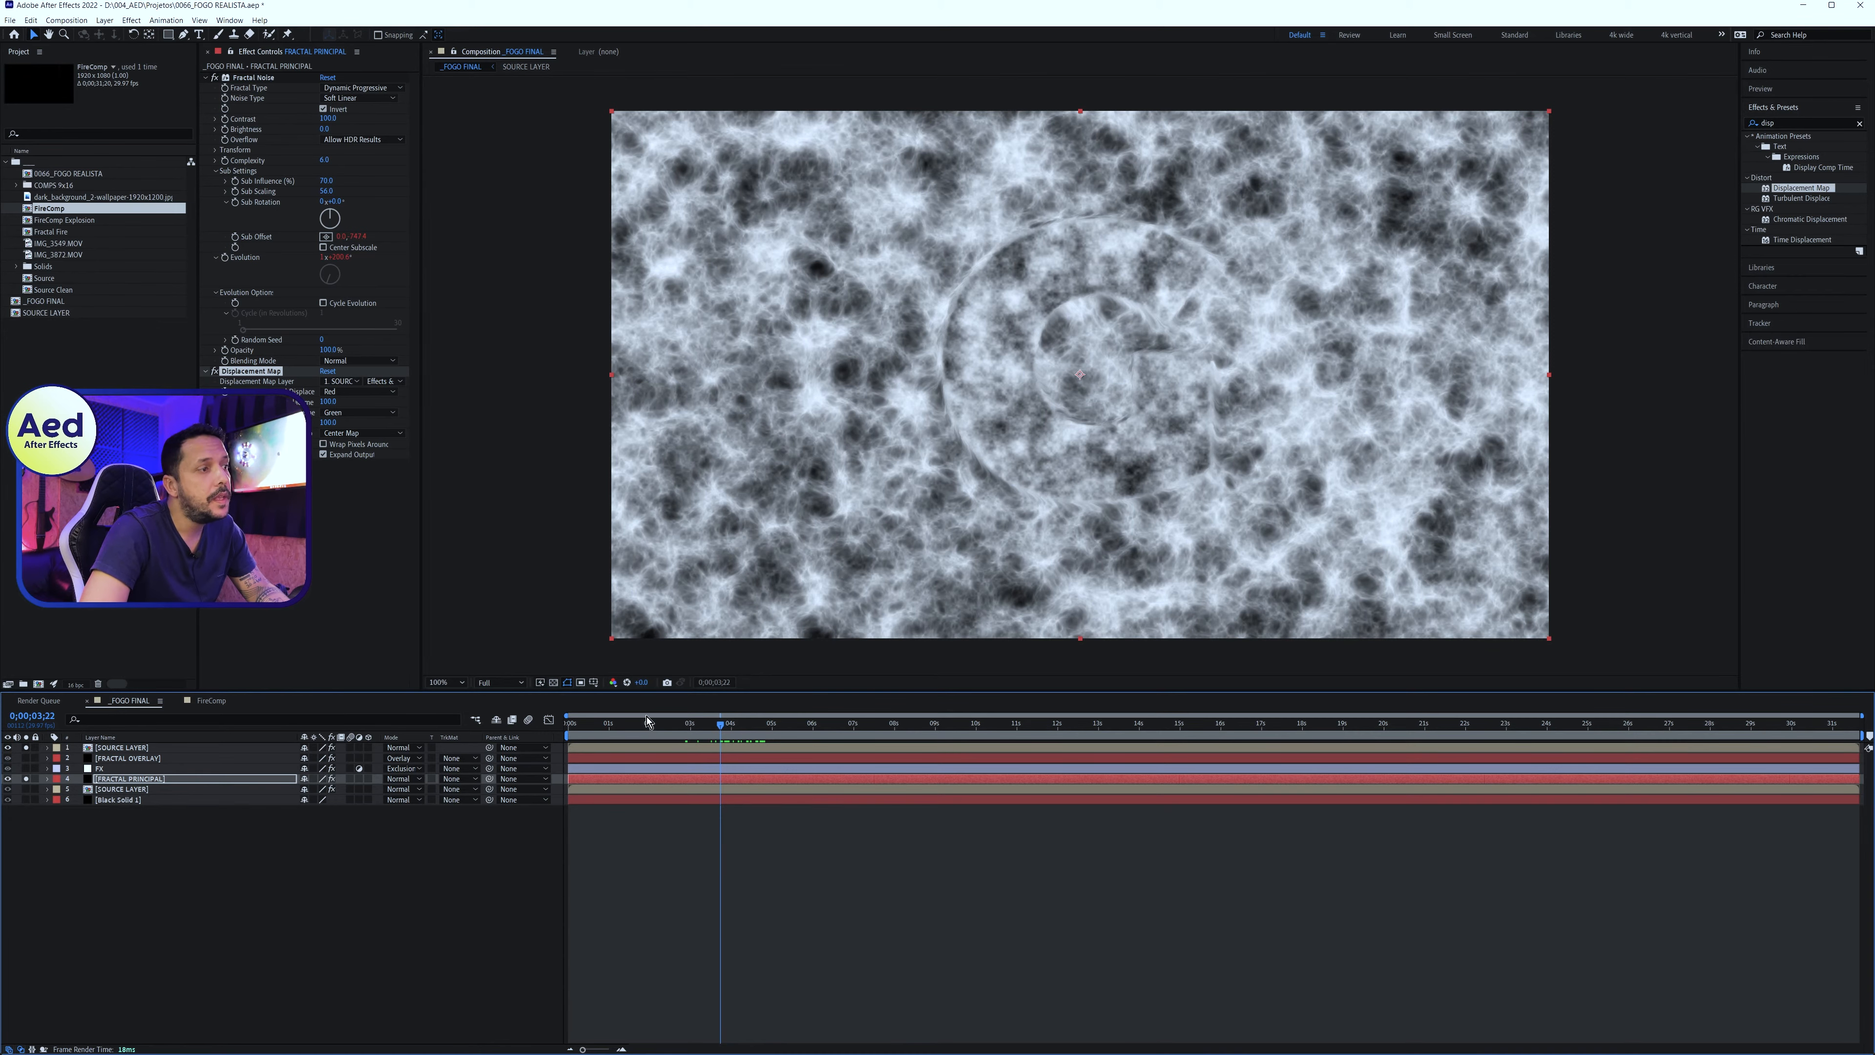
left_click_drag(662, 729, 756, 725)
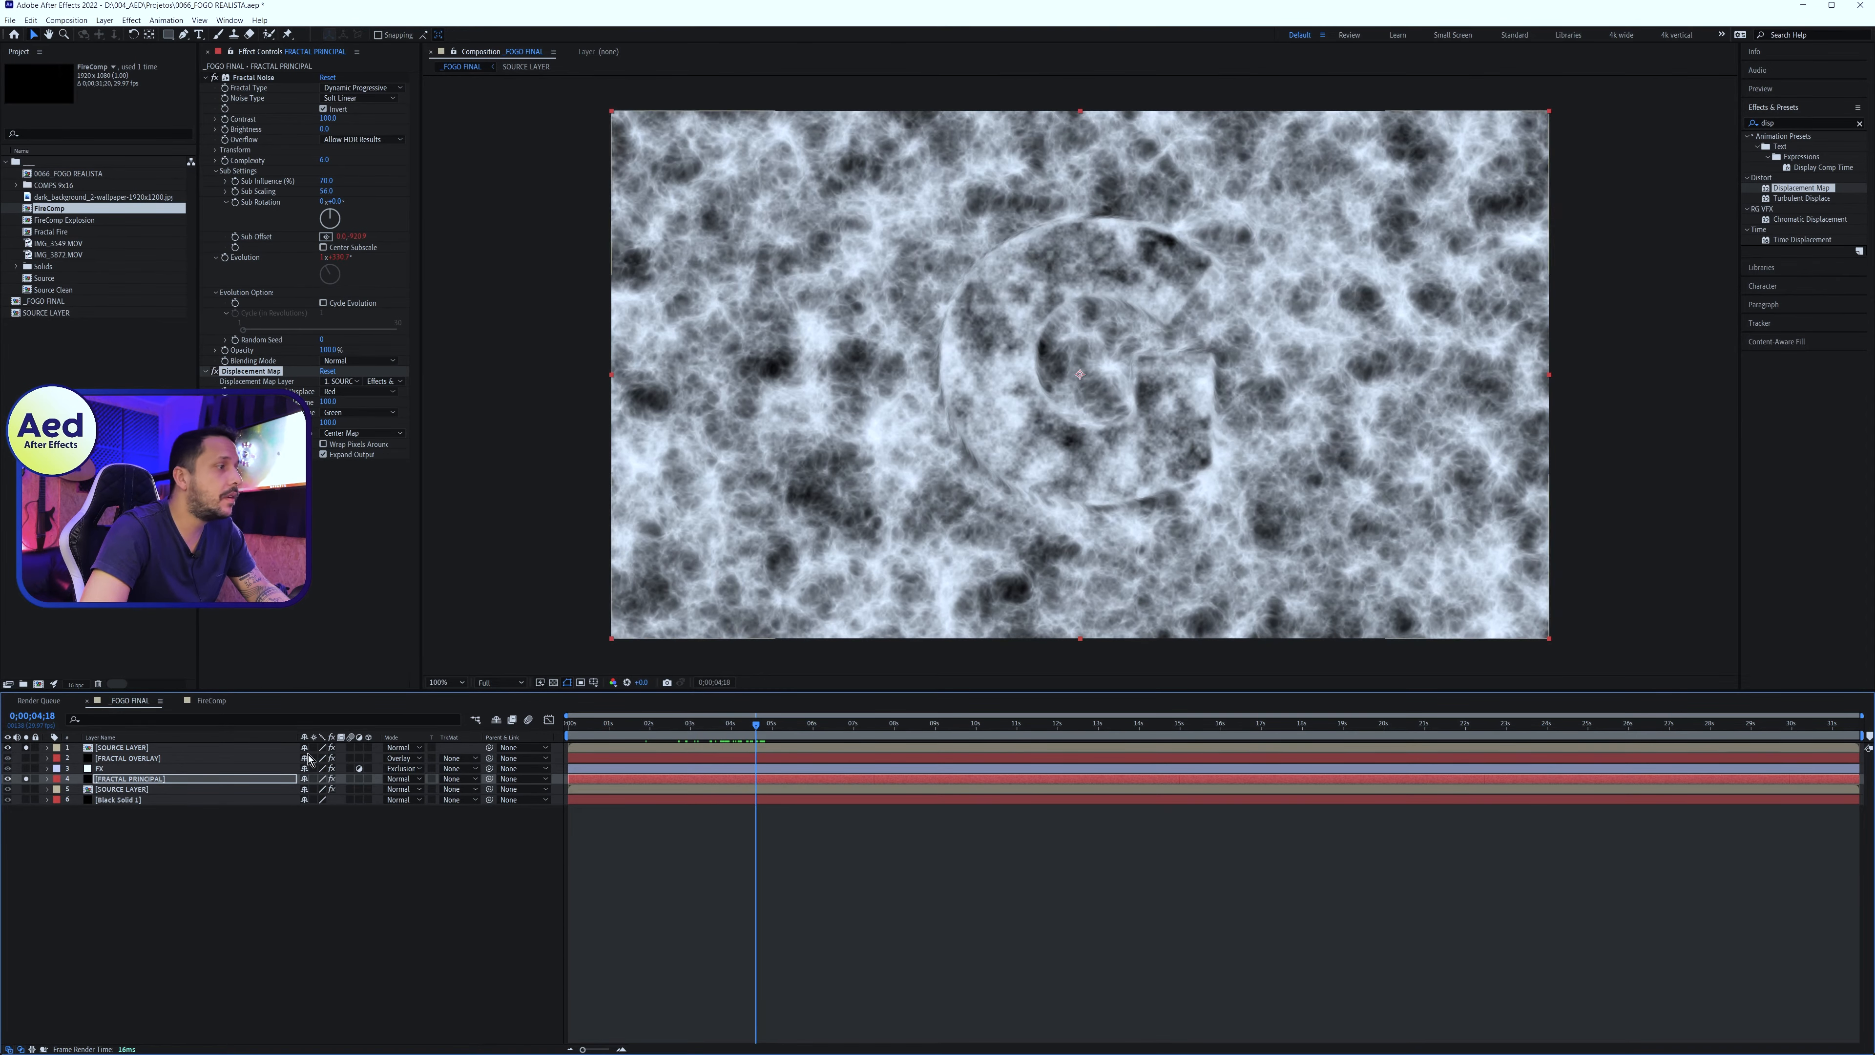
Set the FRACTAL PRINCIPAL layer's blending mode to Overlay, unsolo the layers, hide the top SOURCE LAYER and check the result at other frames
left_click(418, 780)
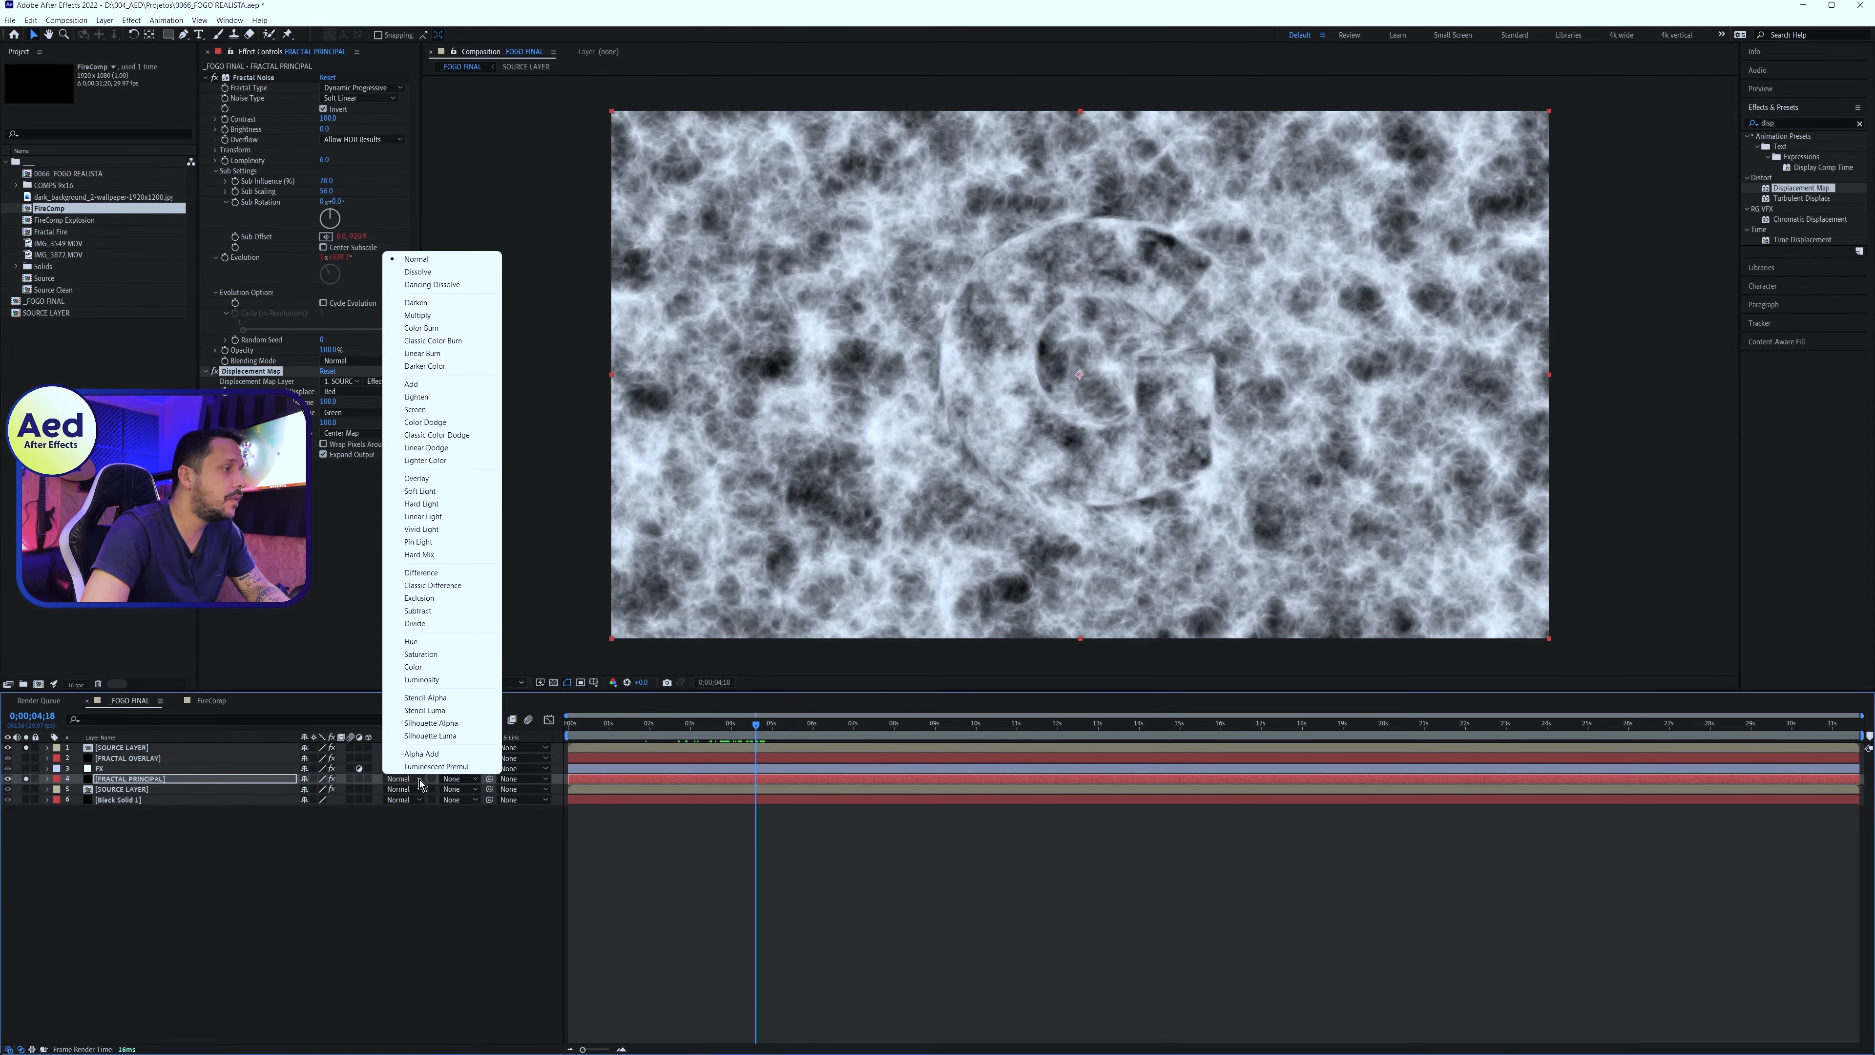
left_click(445, 480)
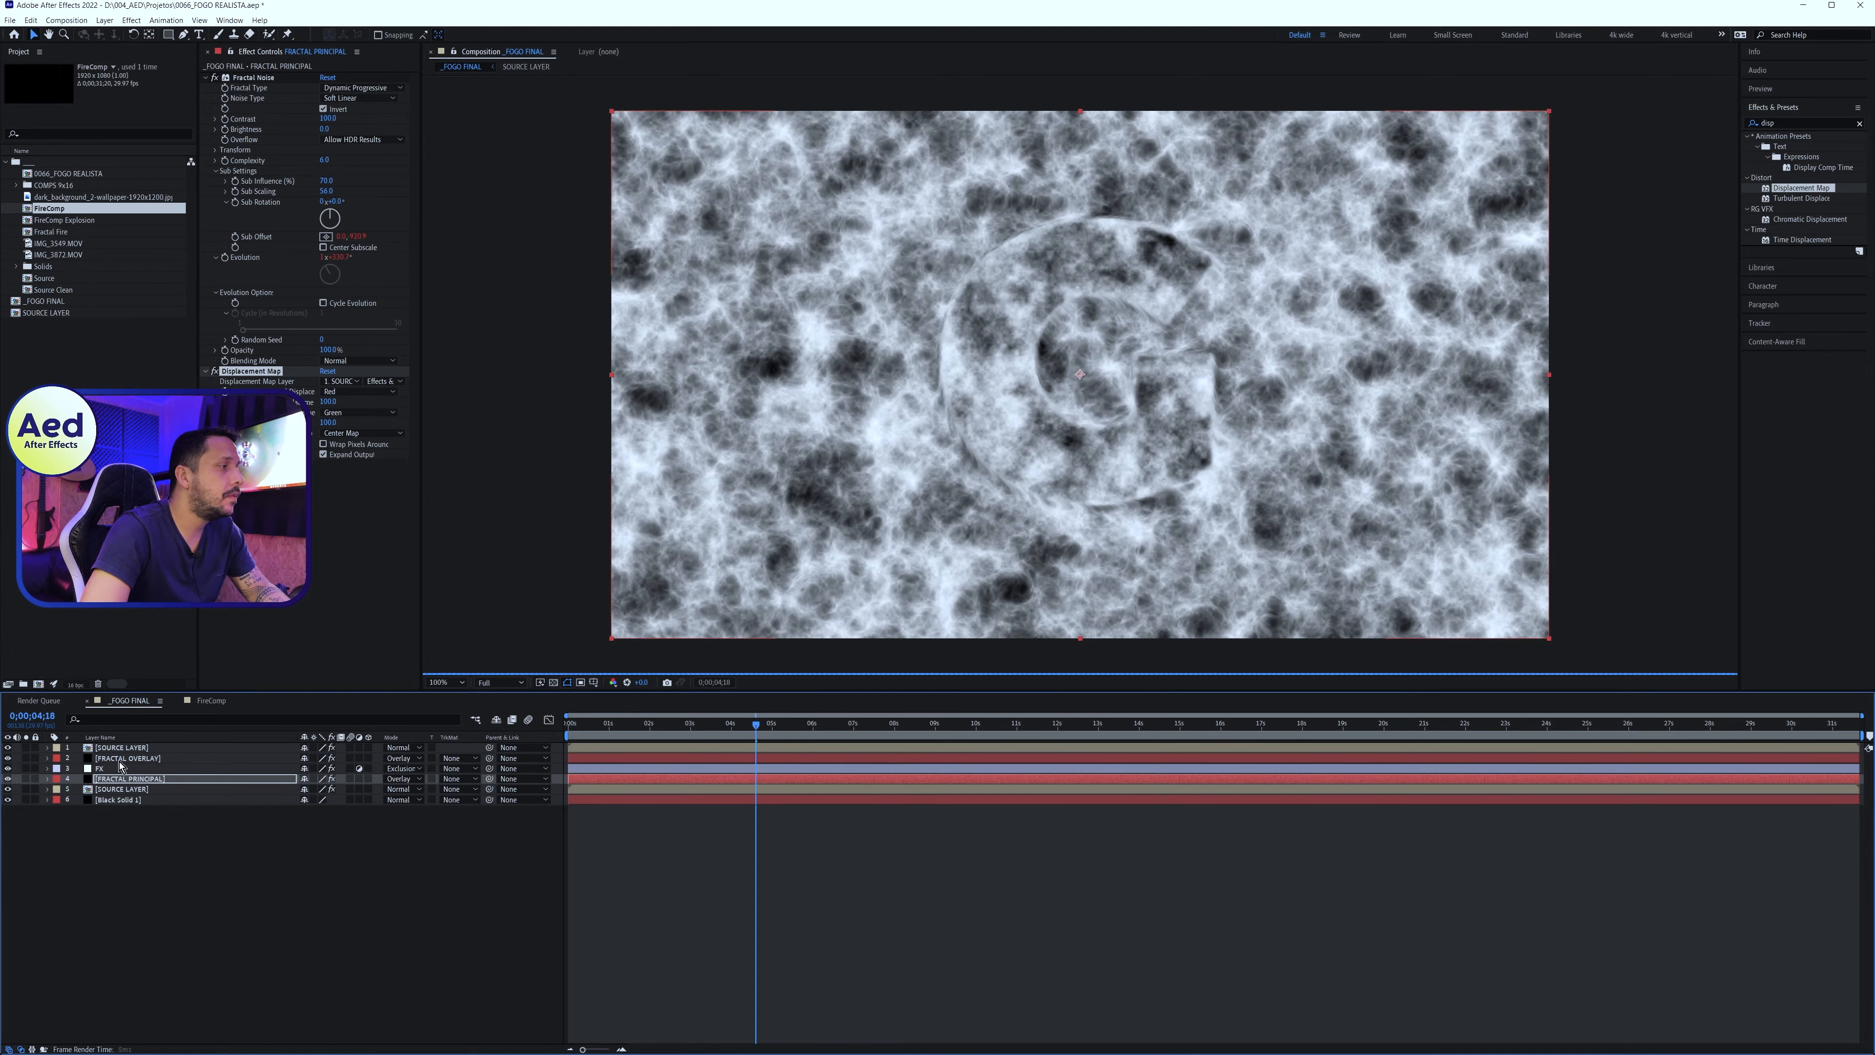
left_click(13, 748)
left_click(8, 747)
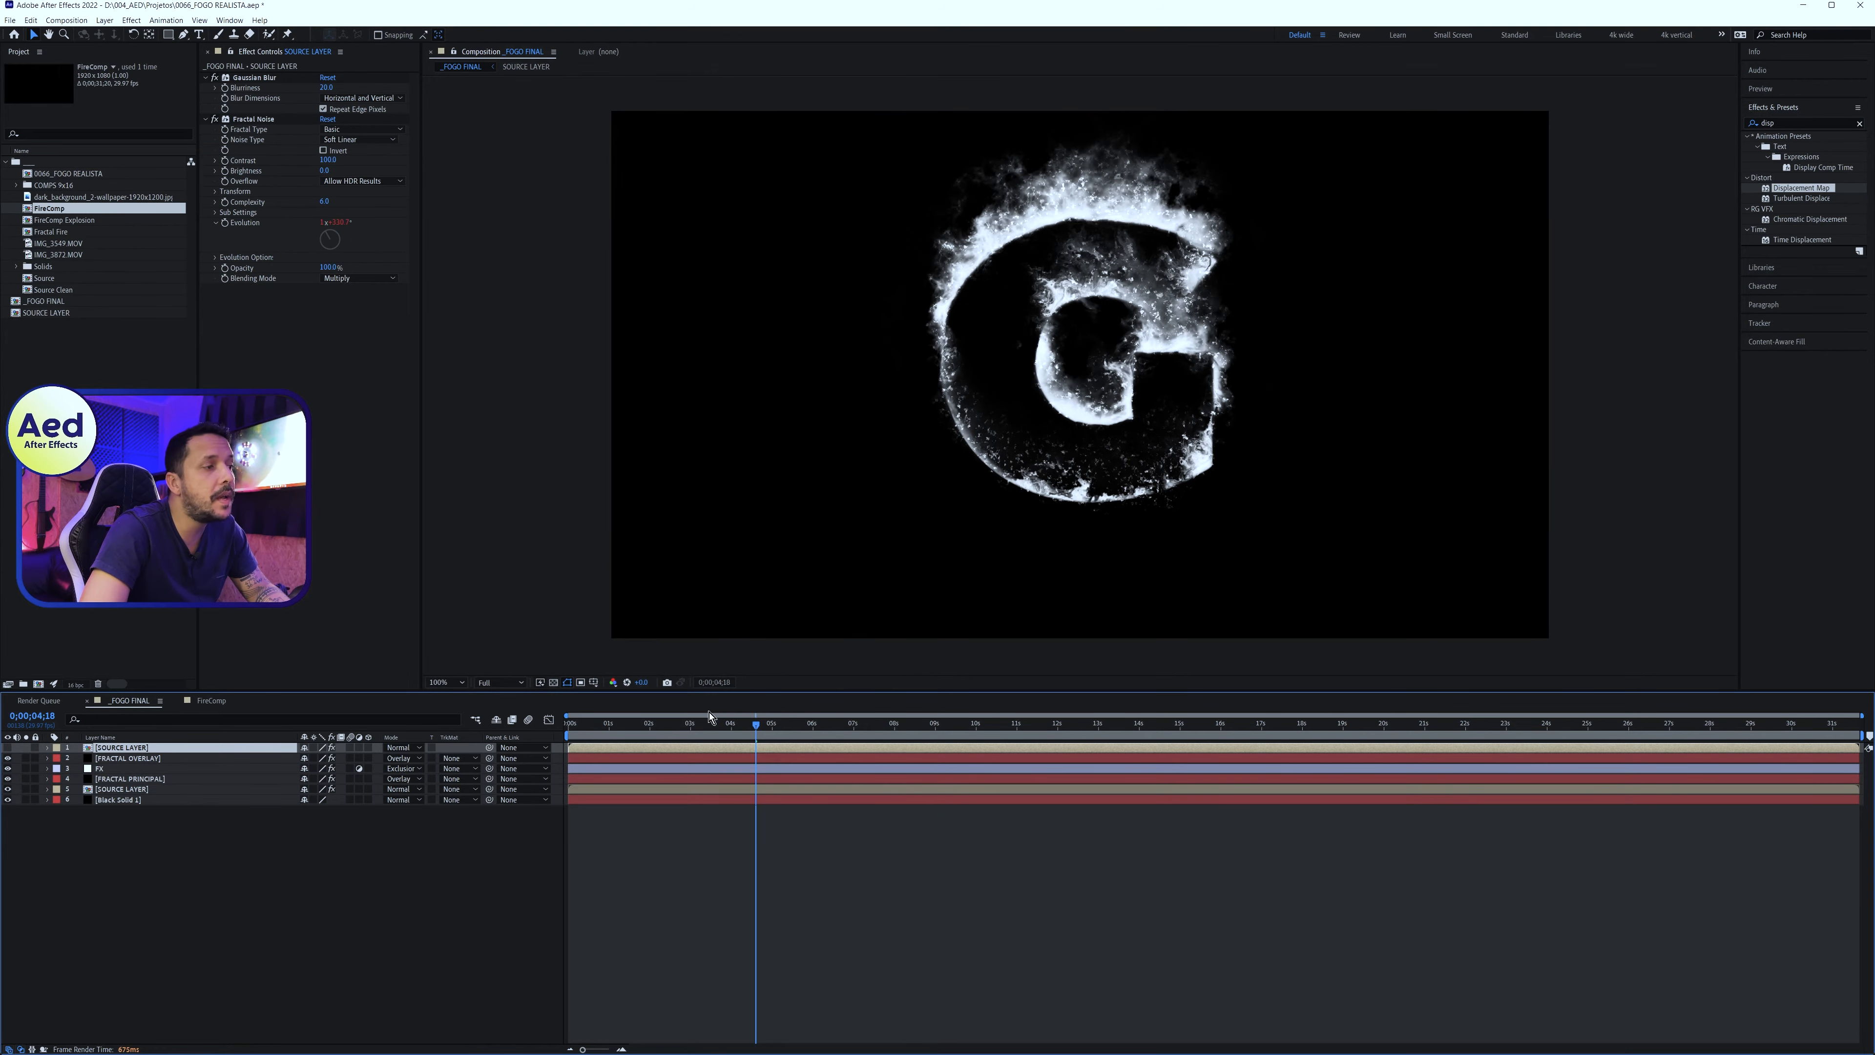
left_click_drag(693, 728, 688, 728)
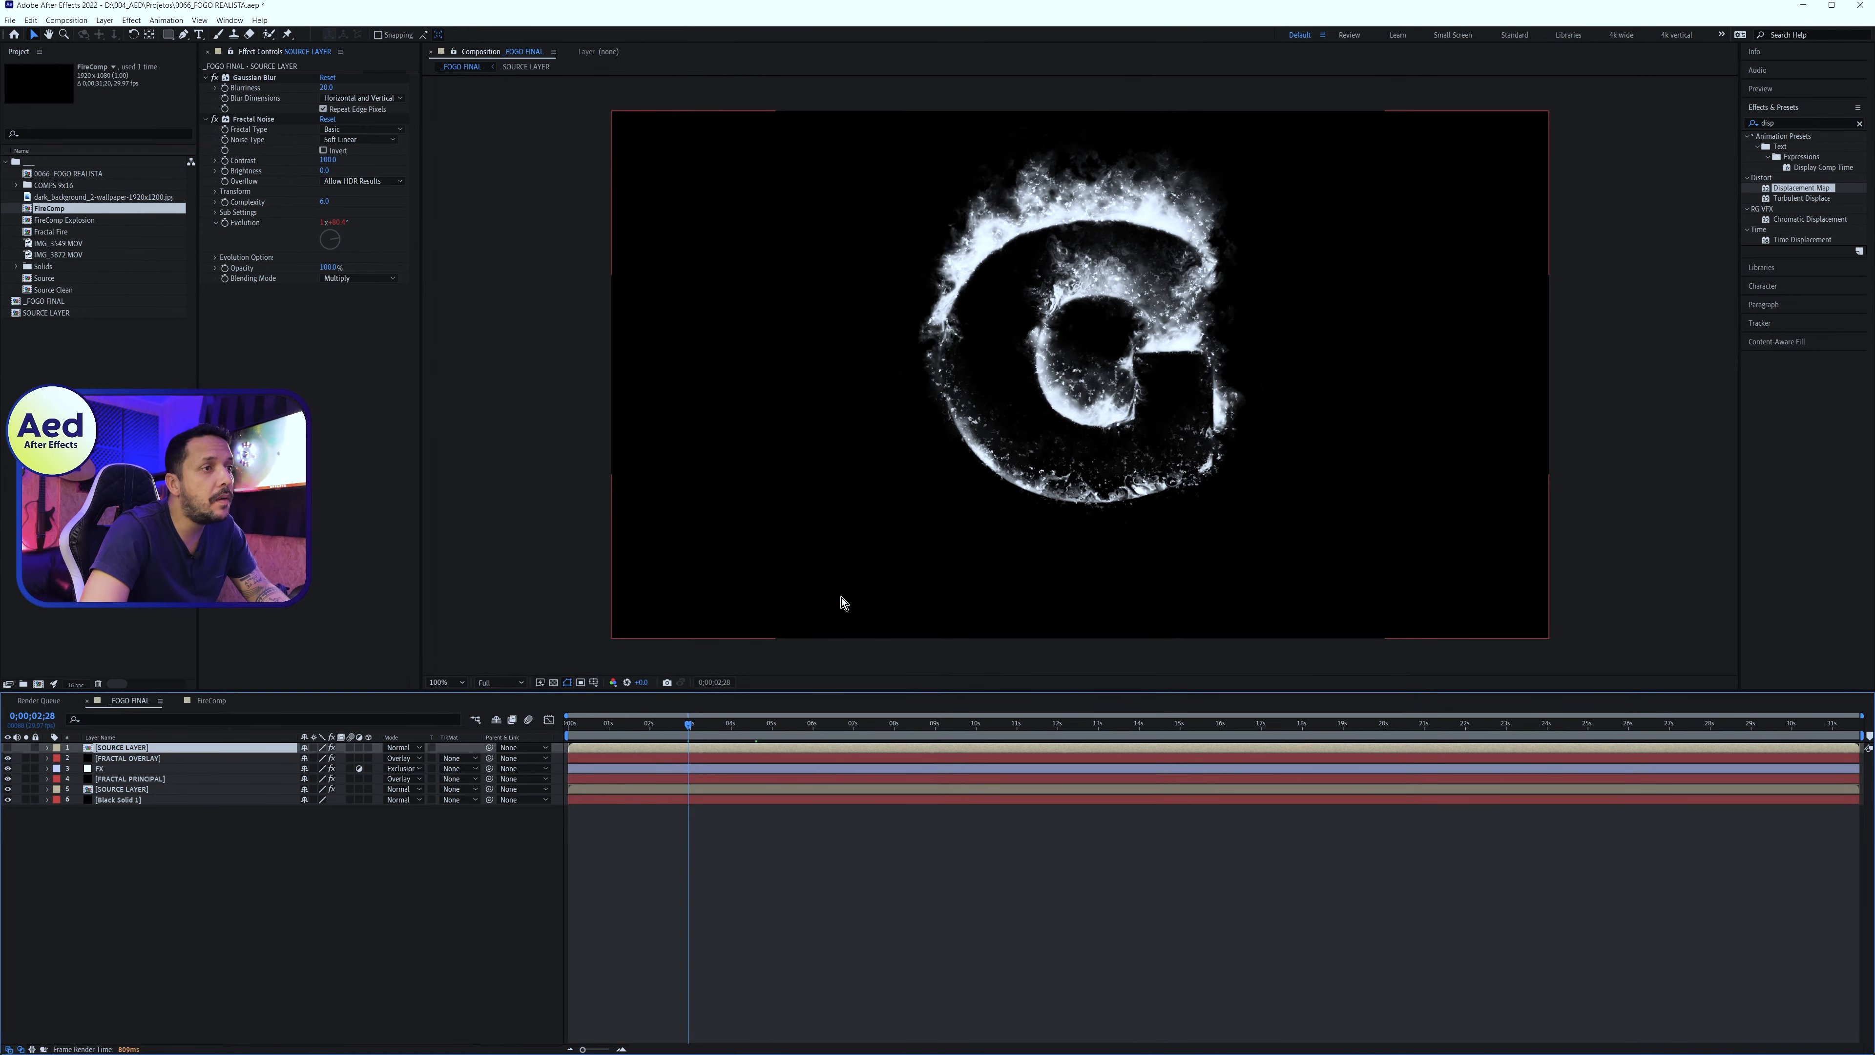
Add an adjustment layer at the top of the _FOGO FINAL composition and rename it Colorize
left_click(137, 779)
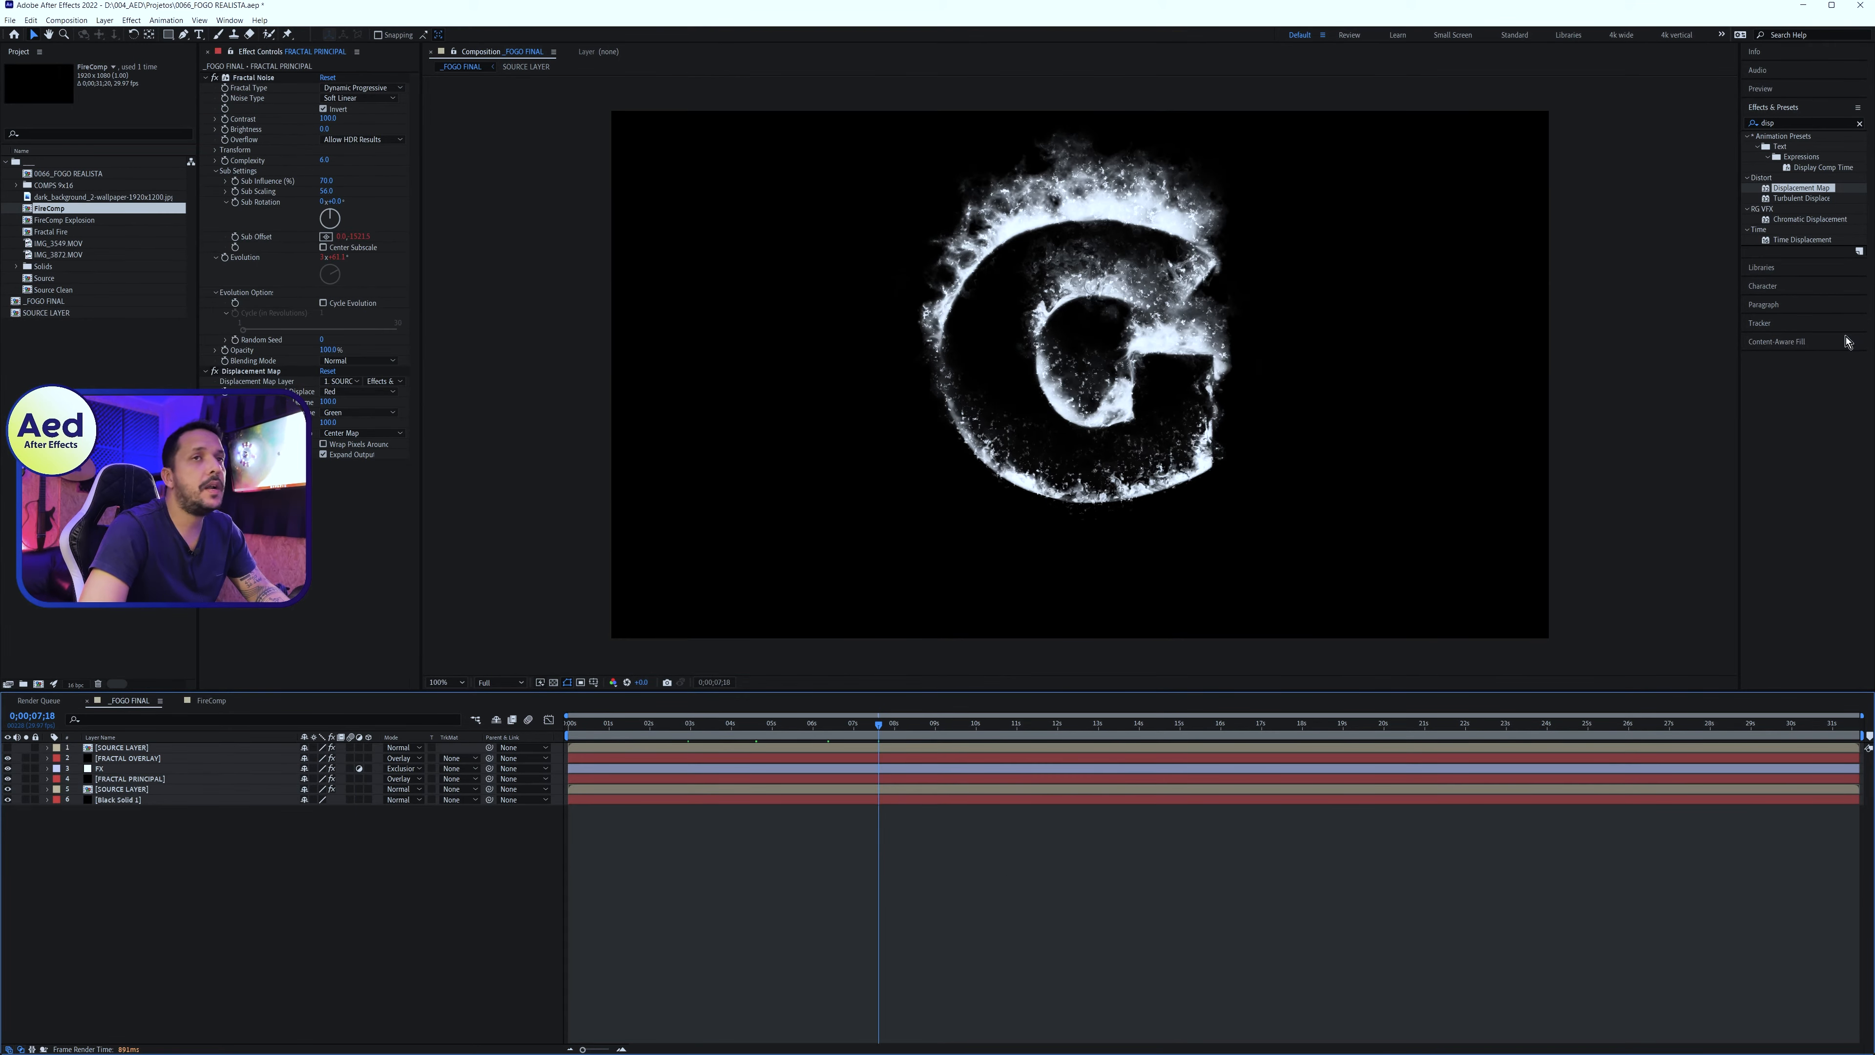
right_click(331, 892)
mouse_move(443, 749)
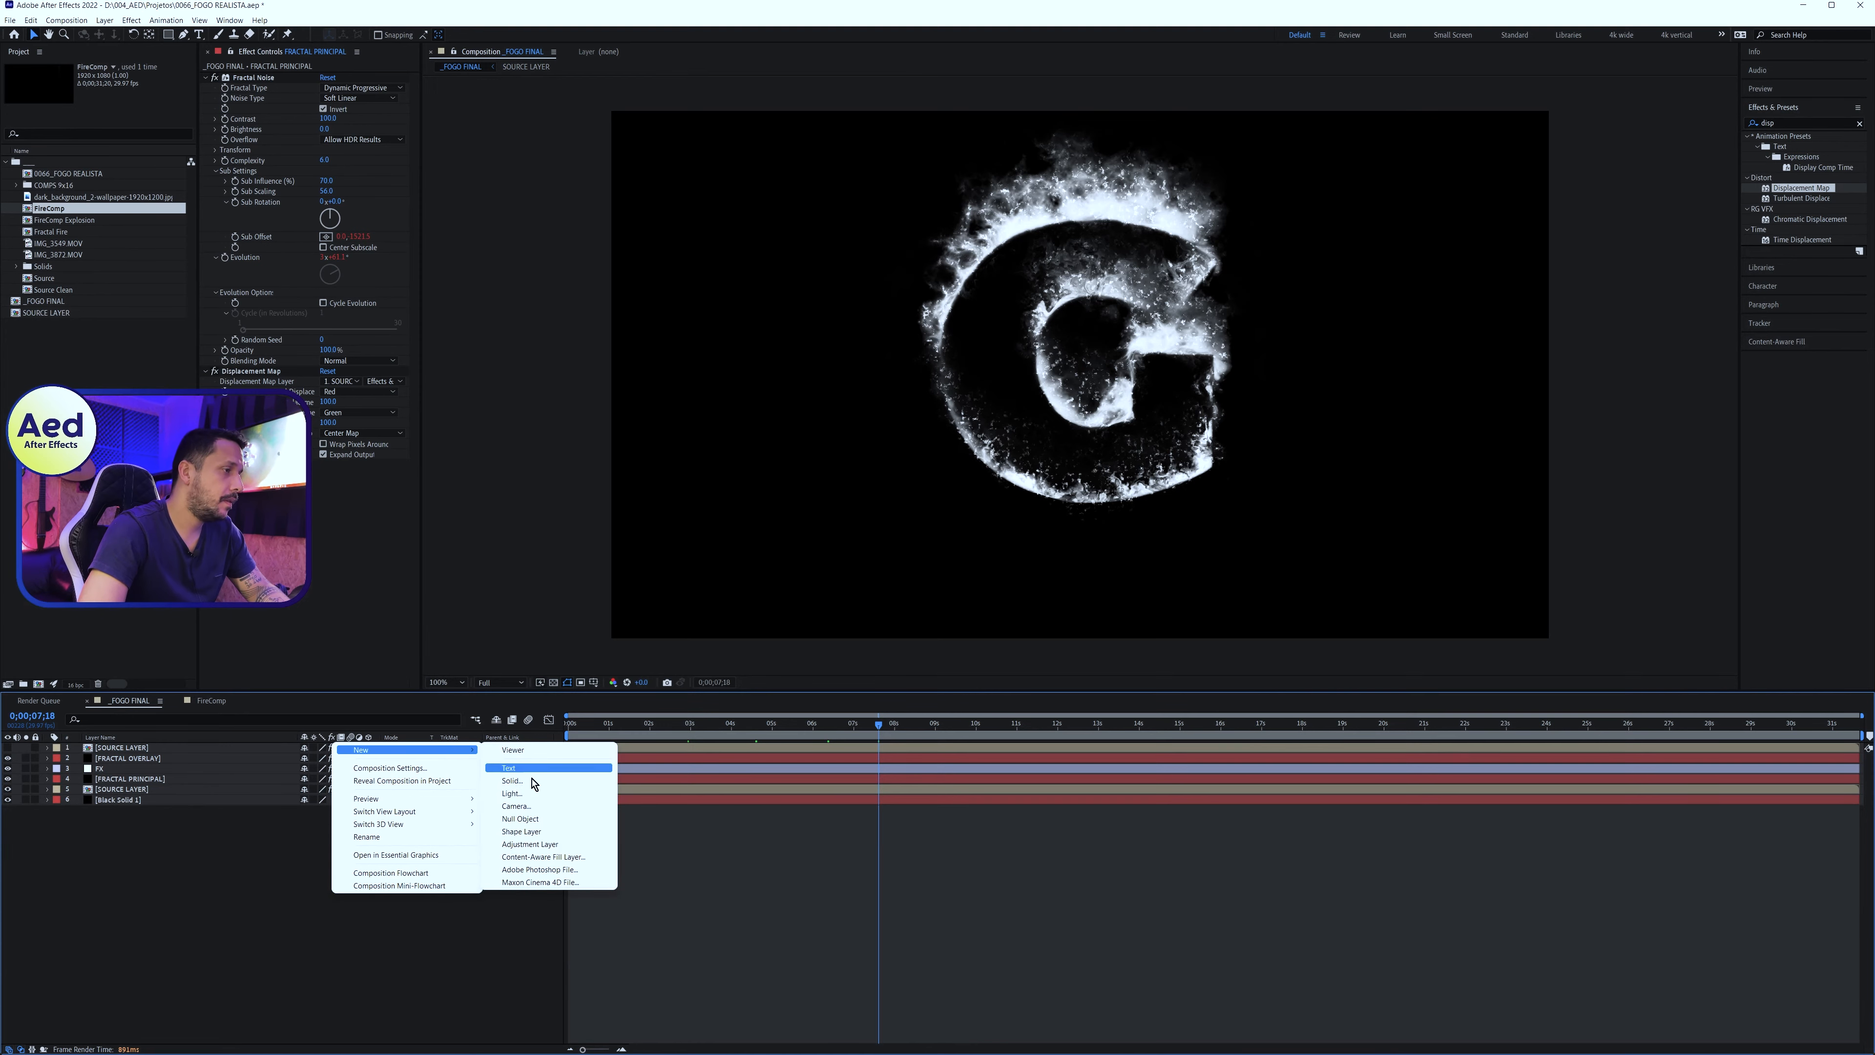
left_click(547, 849)
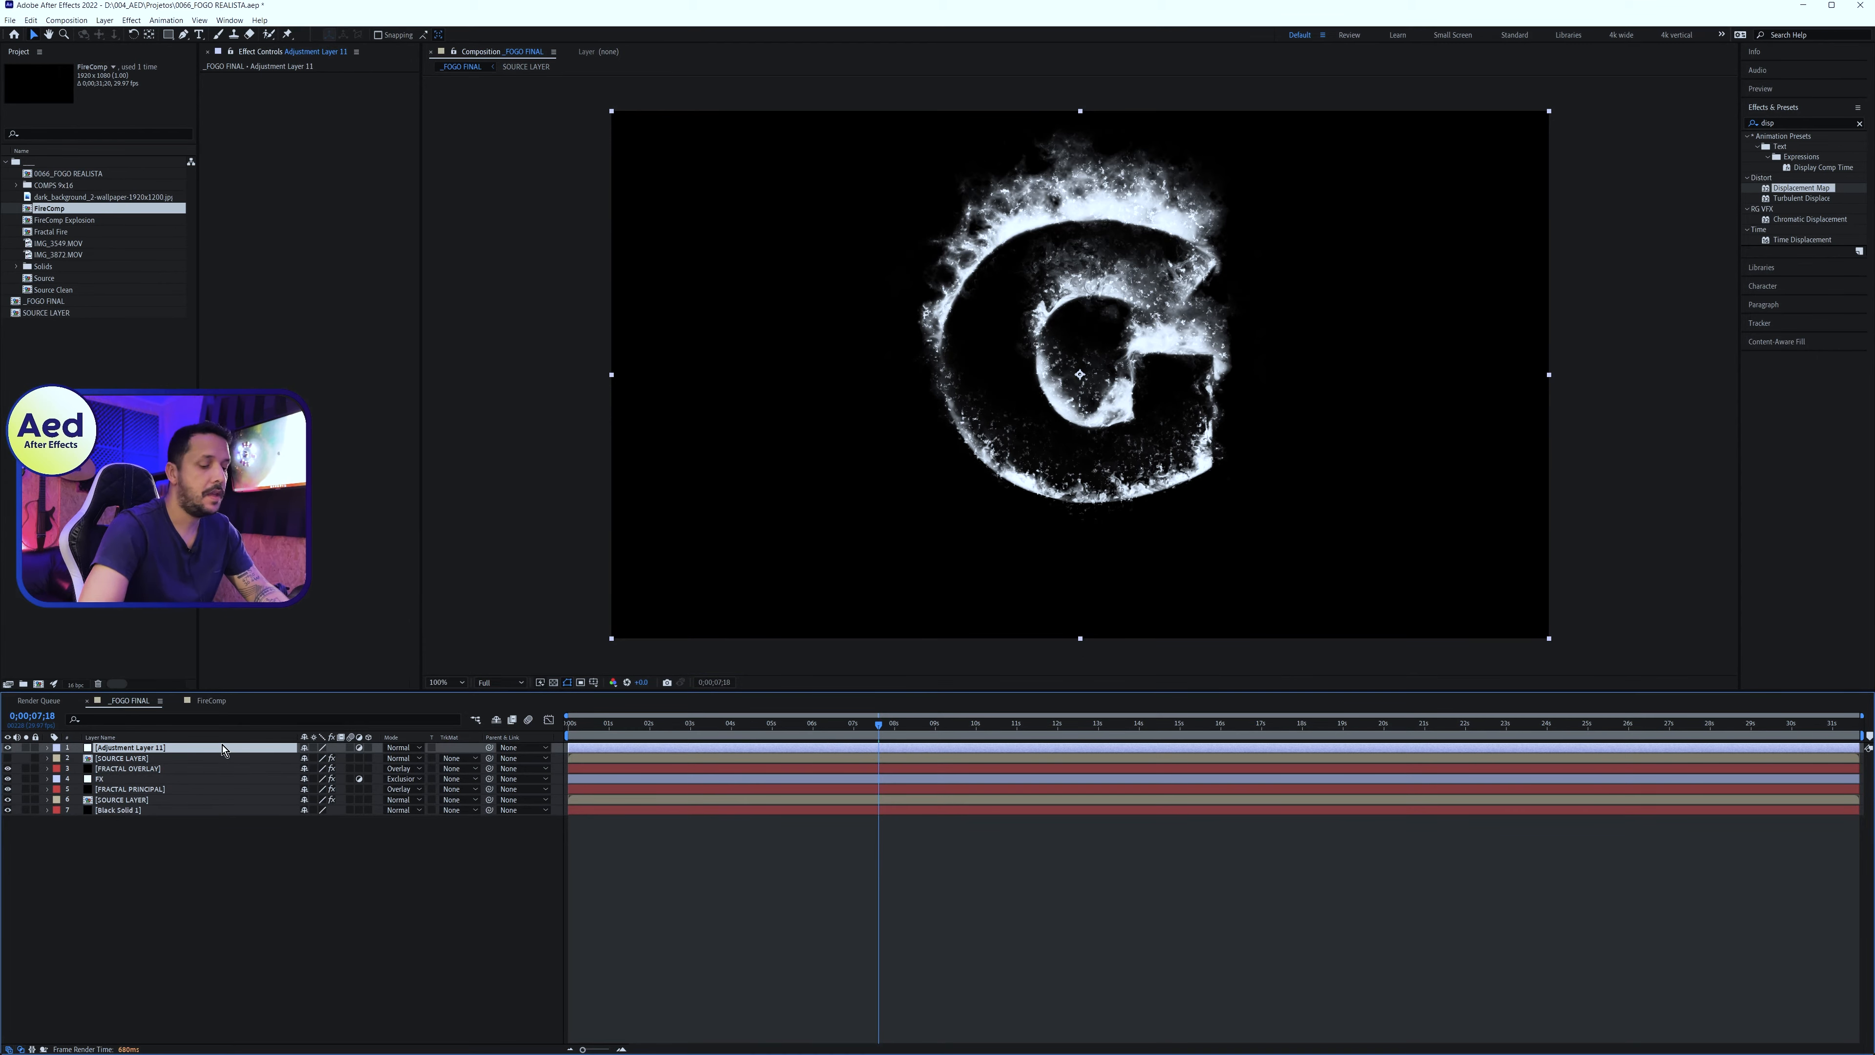
key("Return")
type("Colorize")
key("Return")
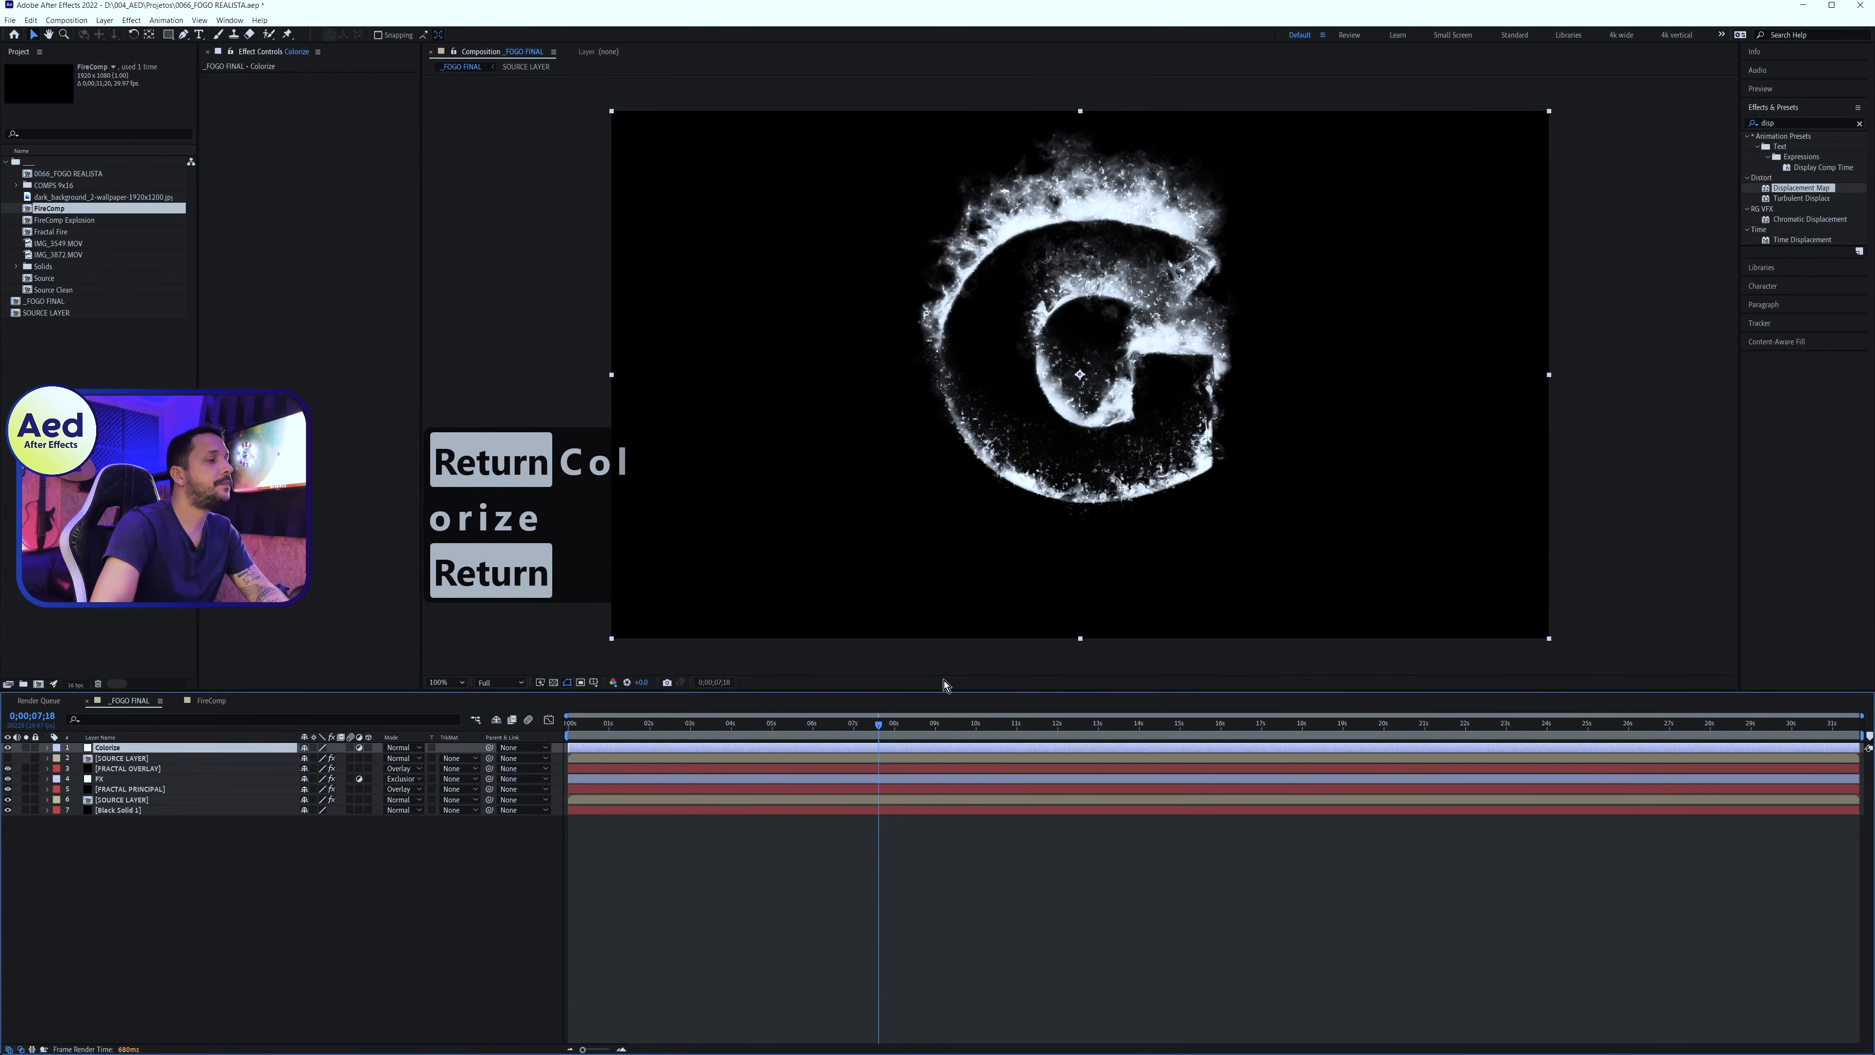
Apply the Colorama effect to the Colorize layer and set its output cycle to the Fire preset palette
left_click(1784, 123)
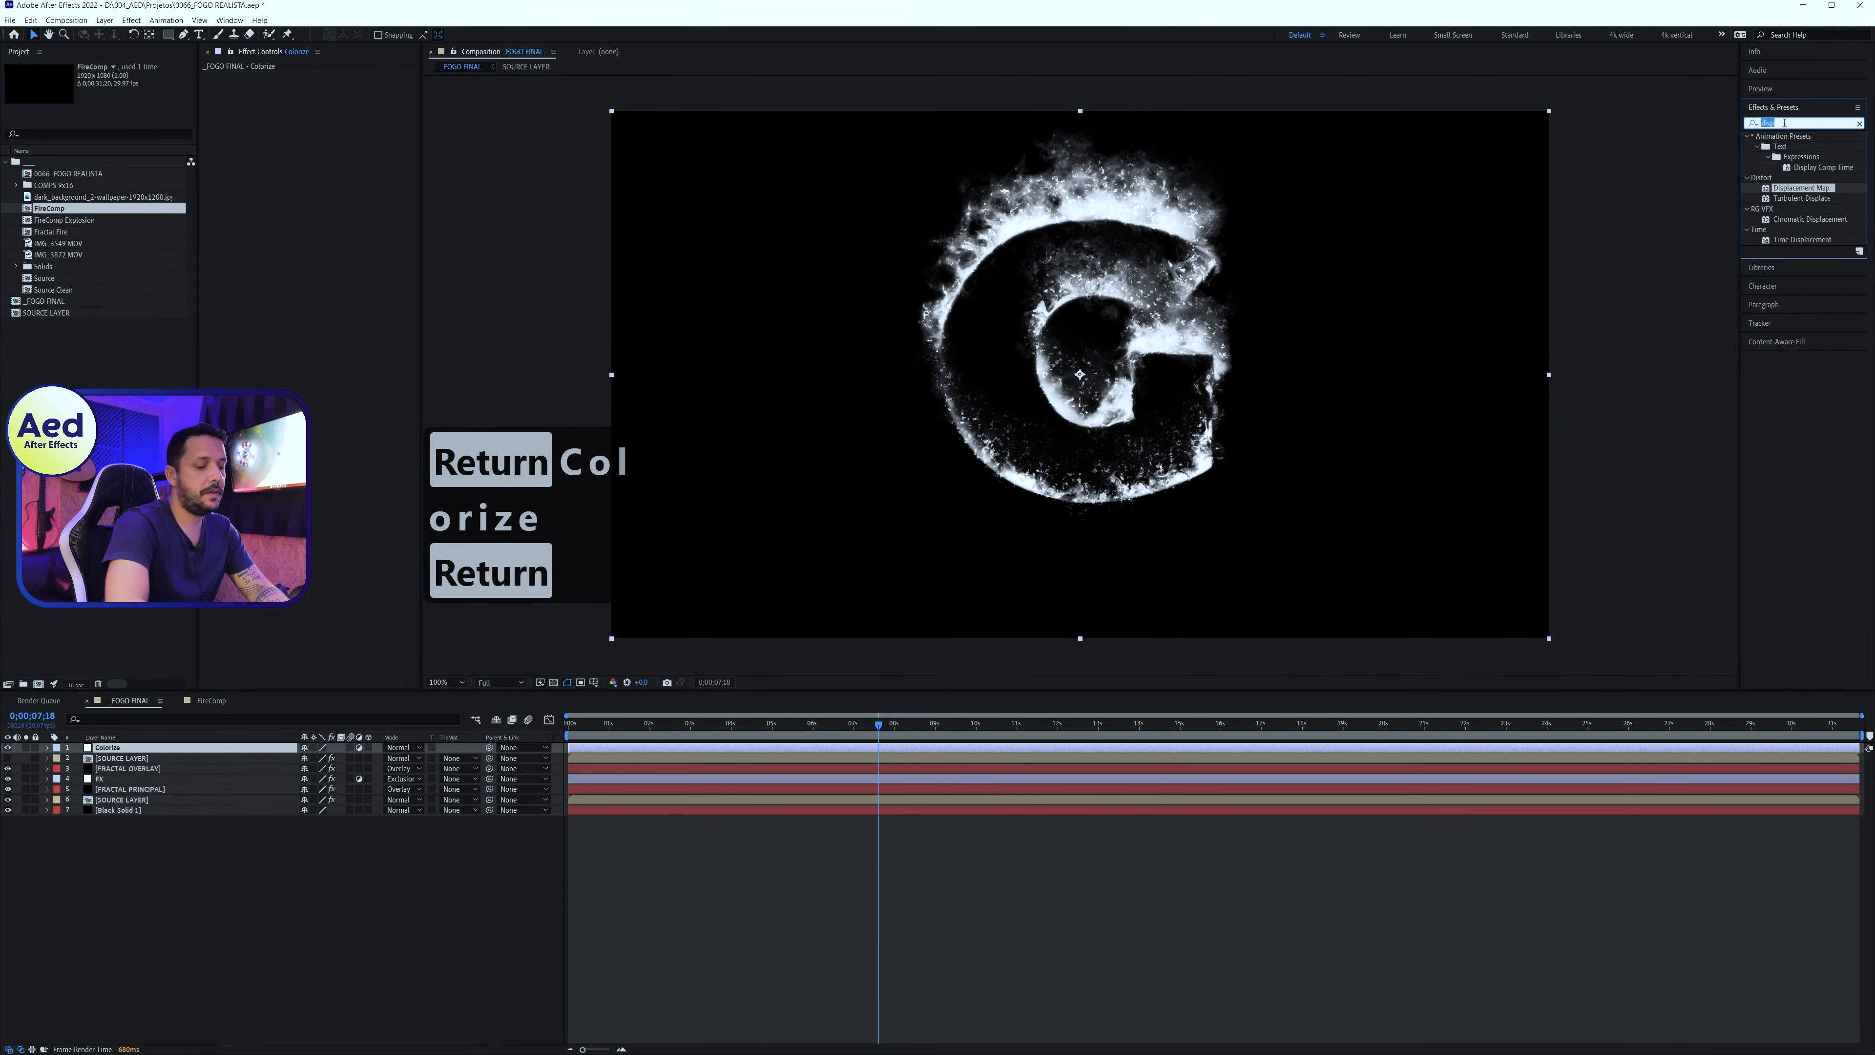
type("coloram")
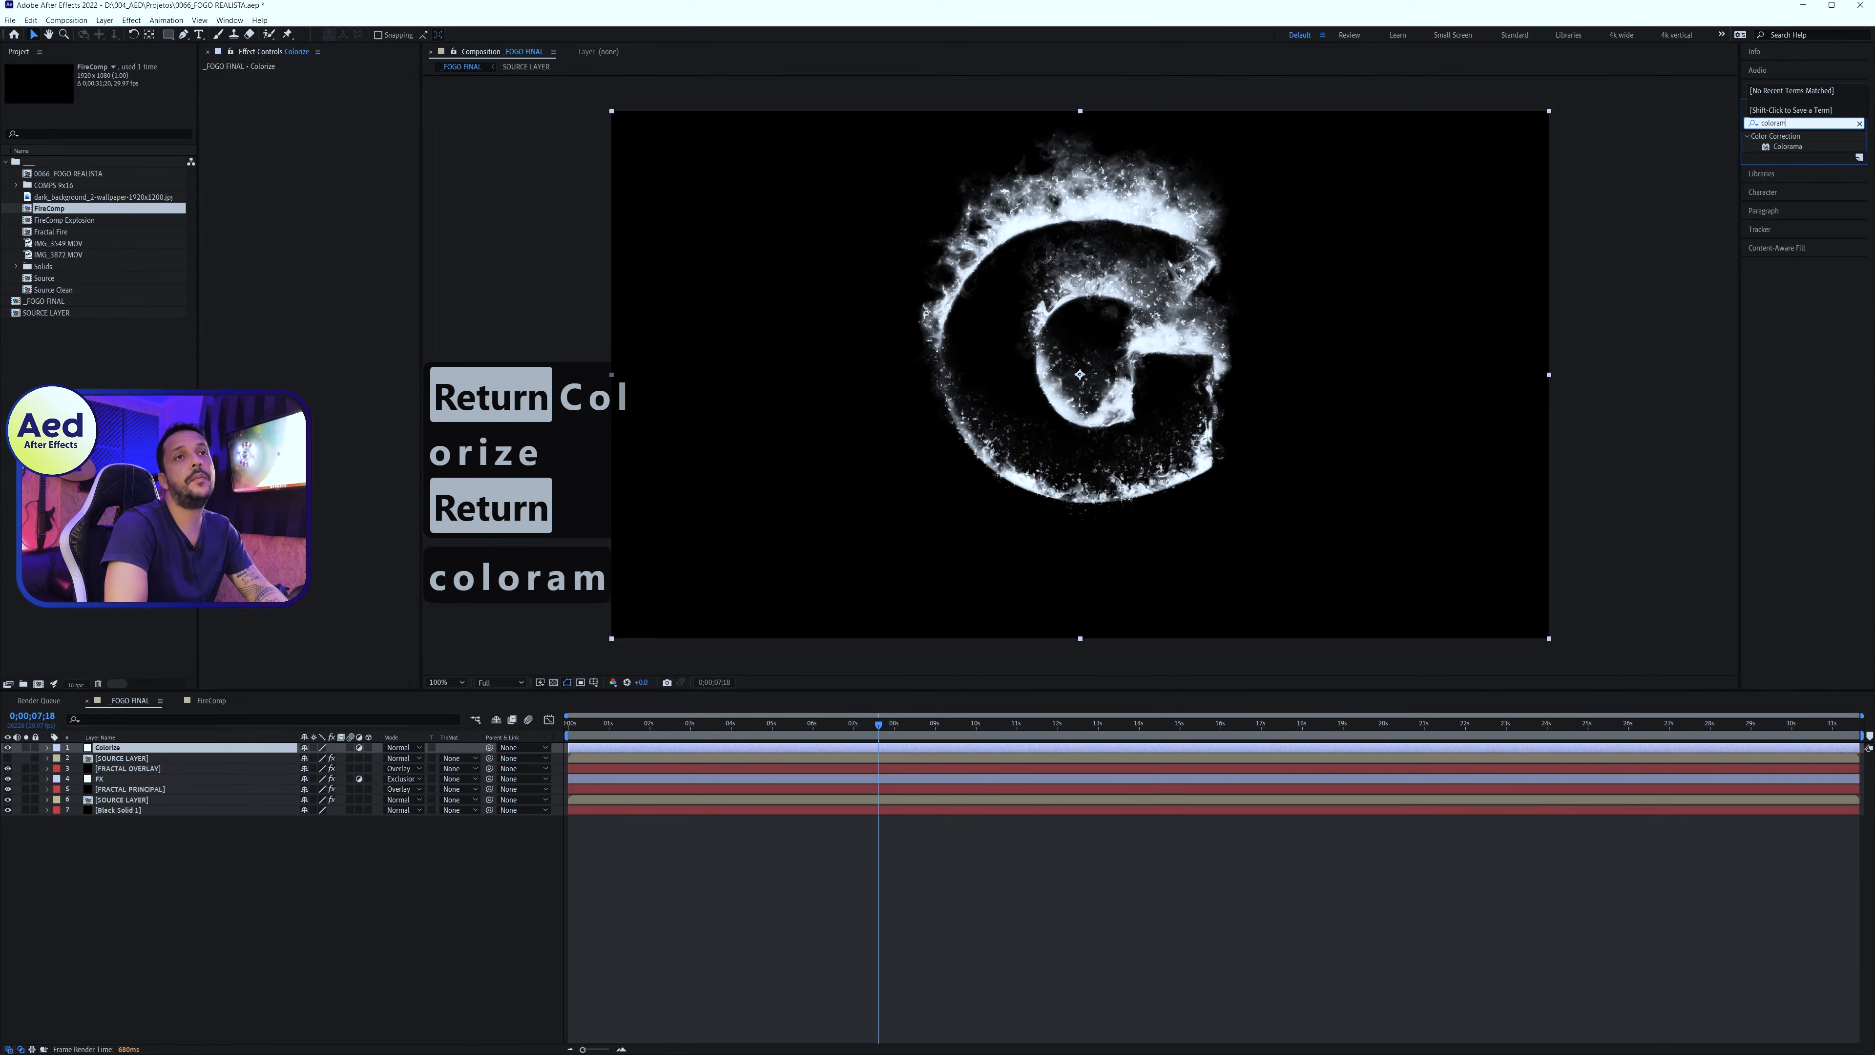
double_click(1787, 147)
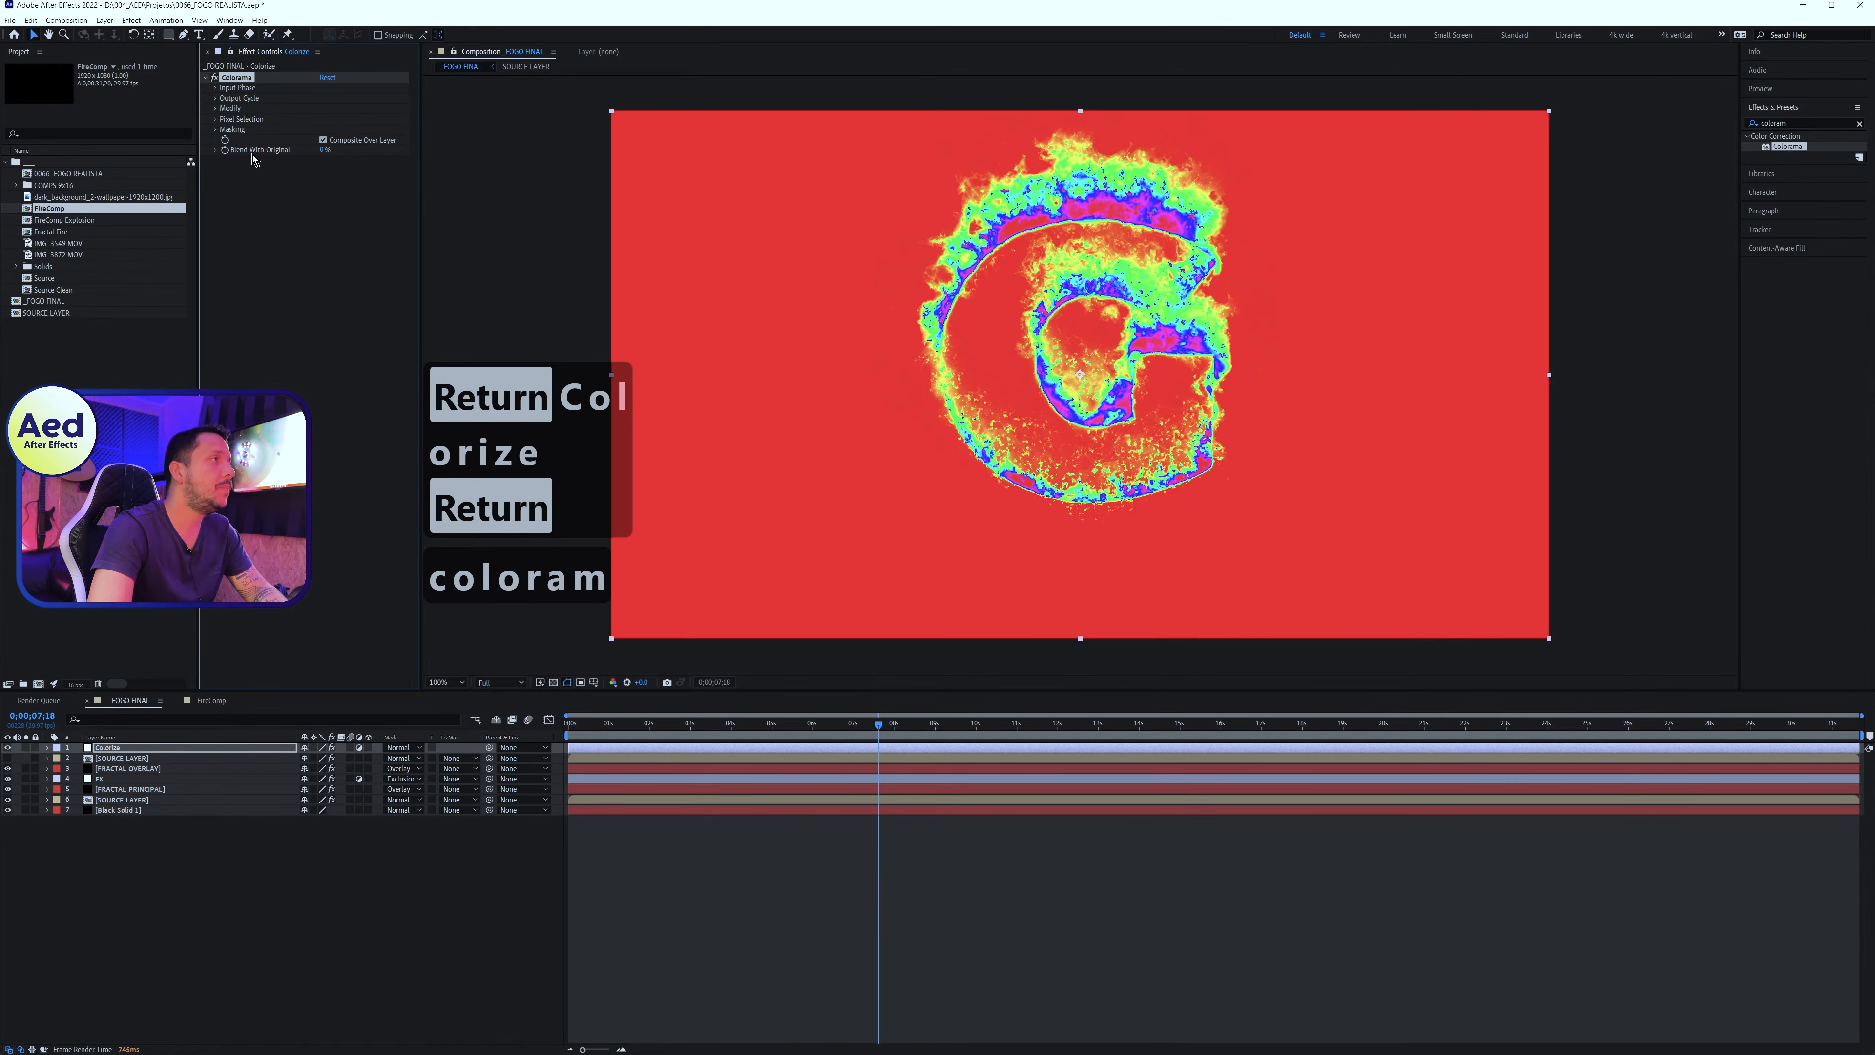
left_click(216, 98)
left_click(362, 108)
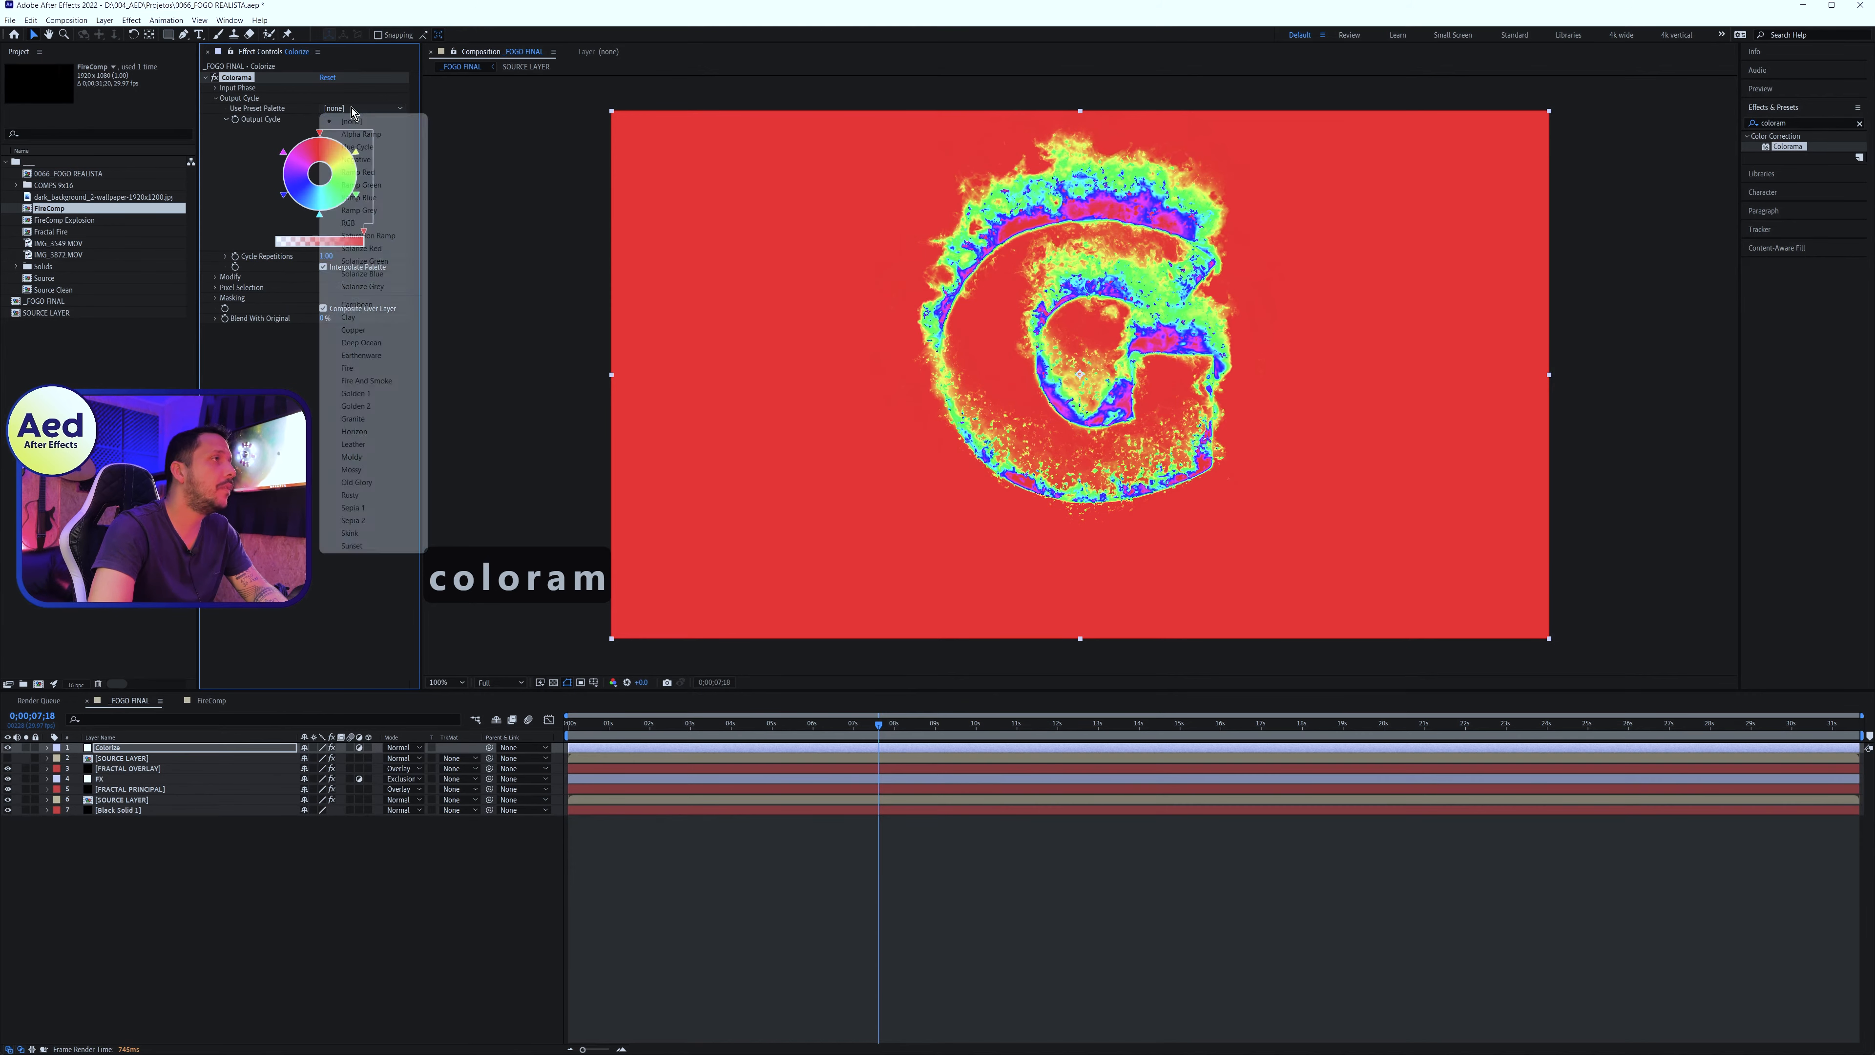
left_click(354, 372)
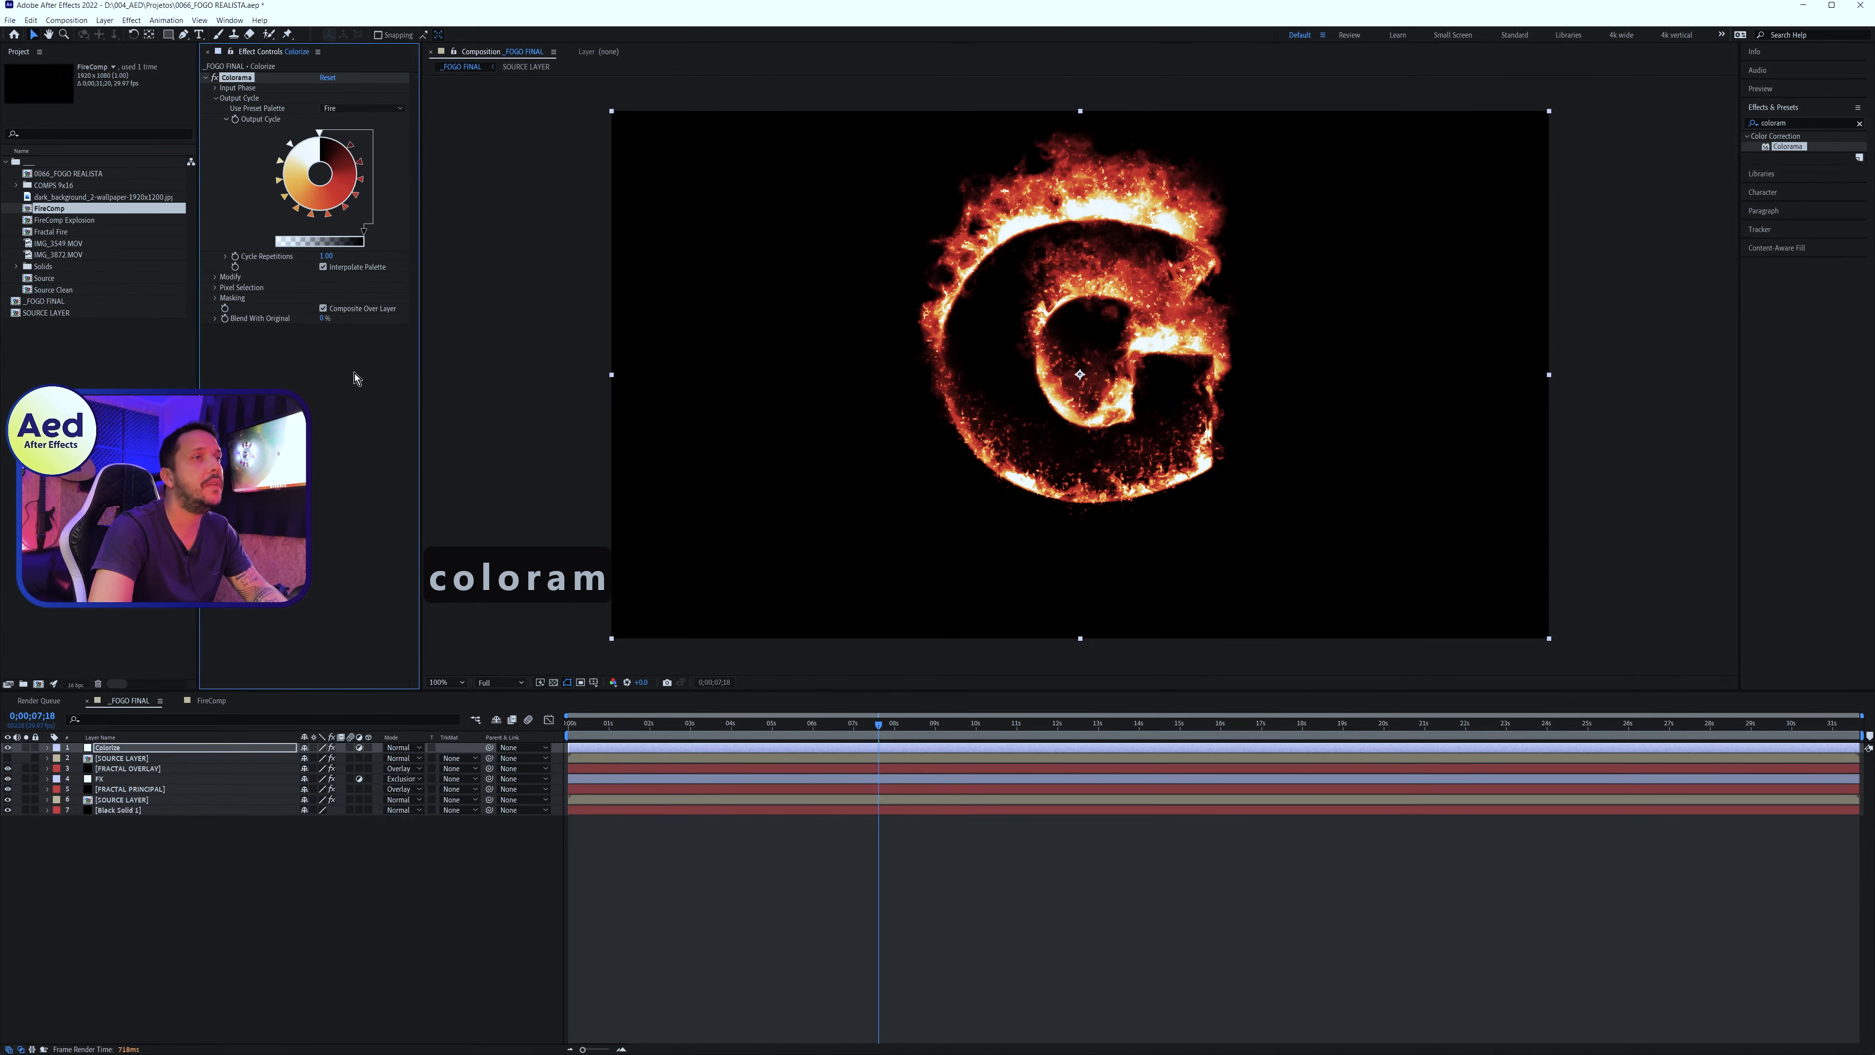
Set Colorama's Blend With Original to 30% and save the project
left_click(323, 320)
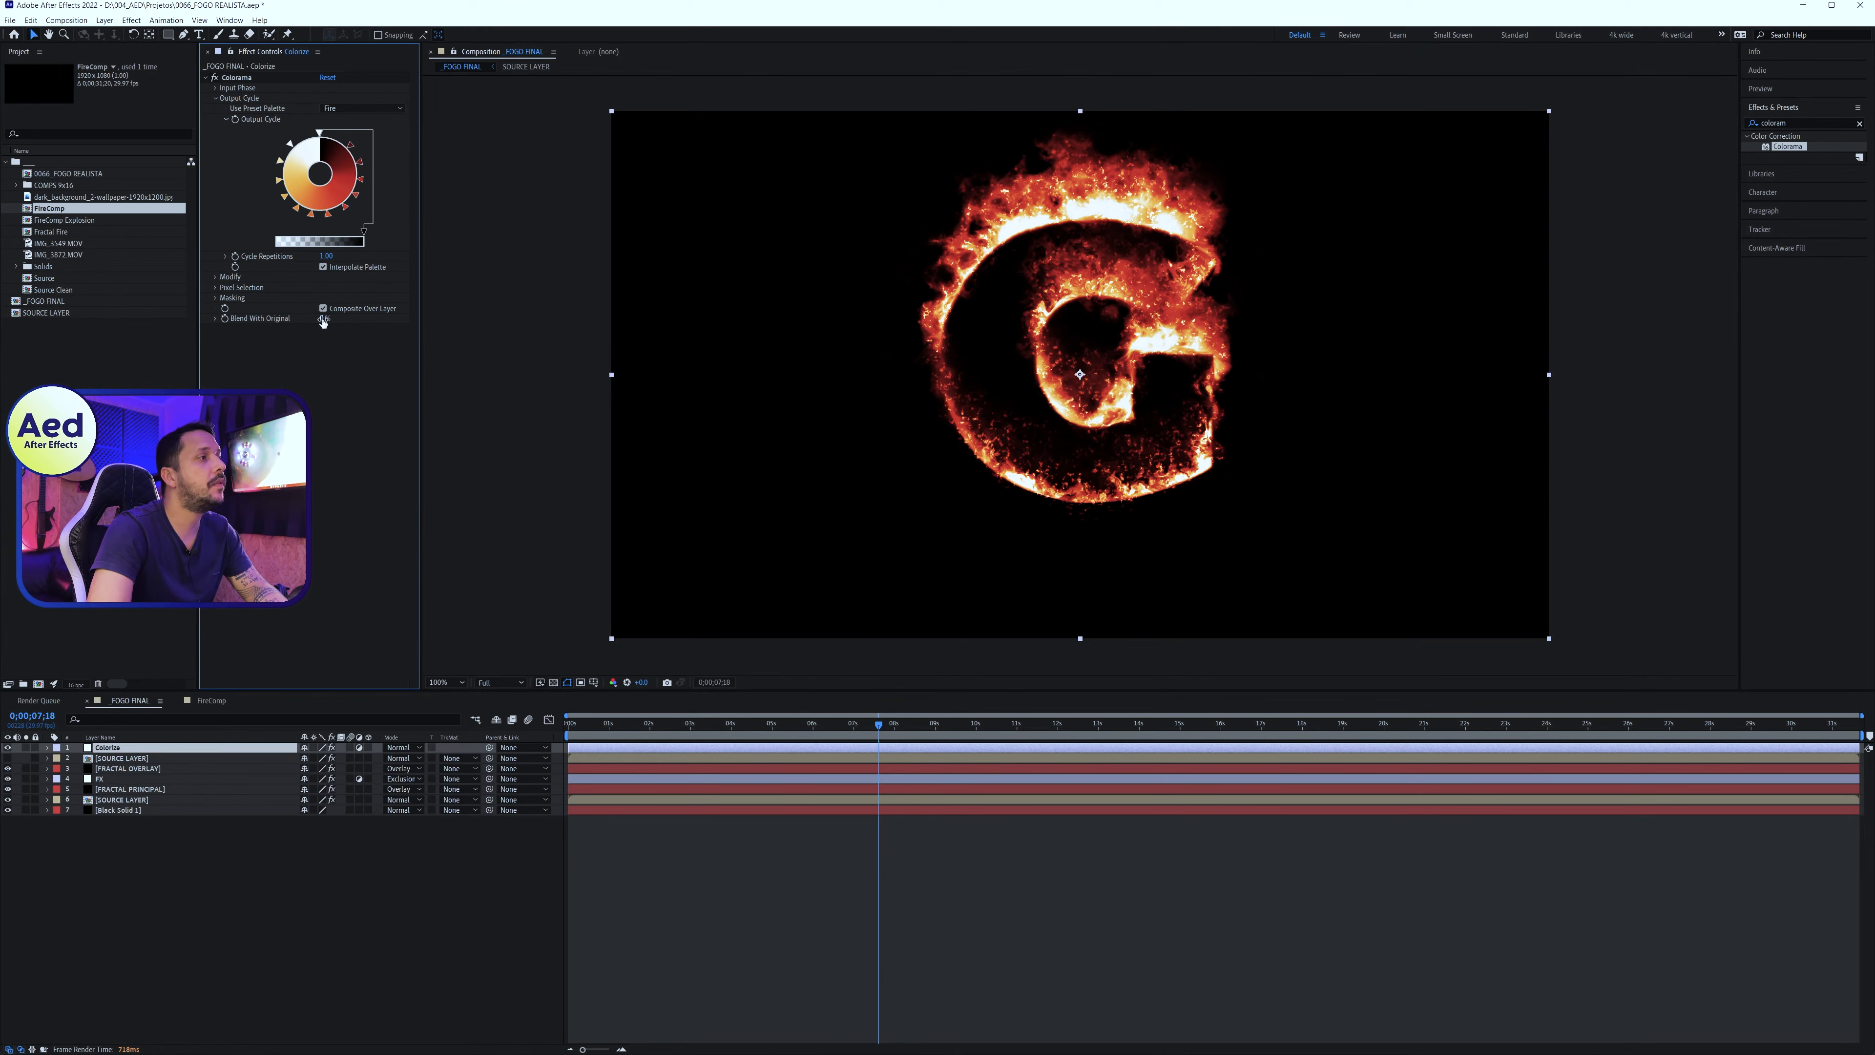
type("30")
key("Return")
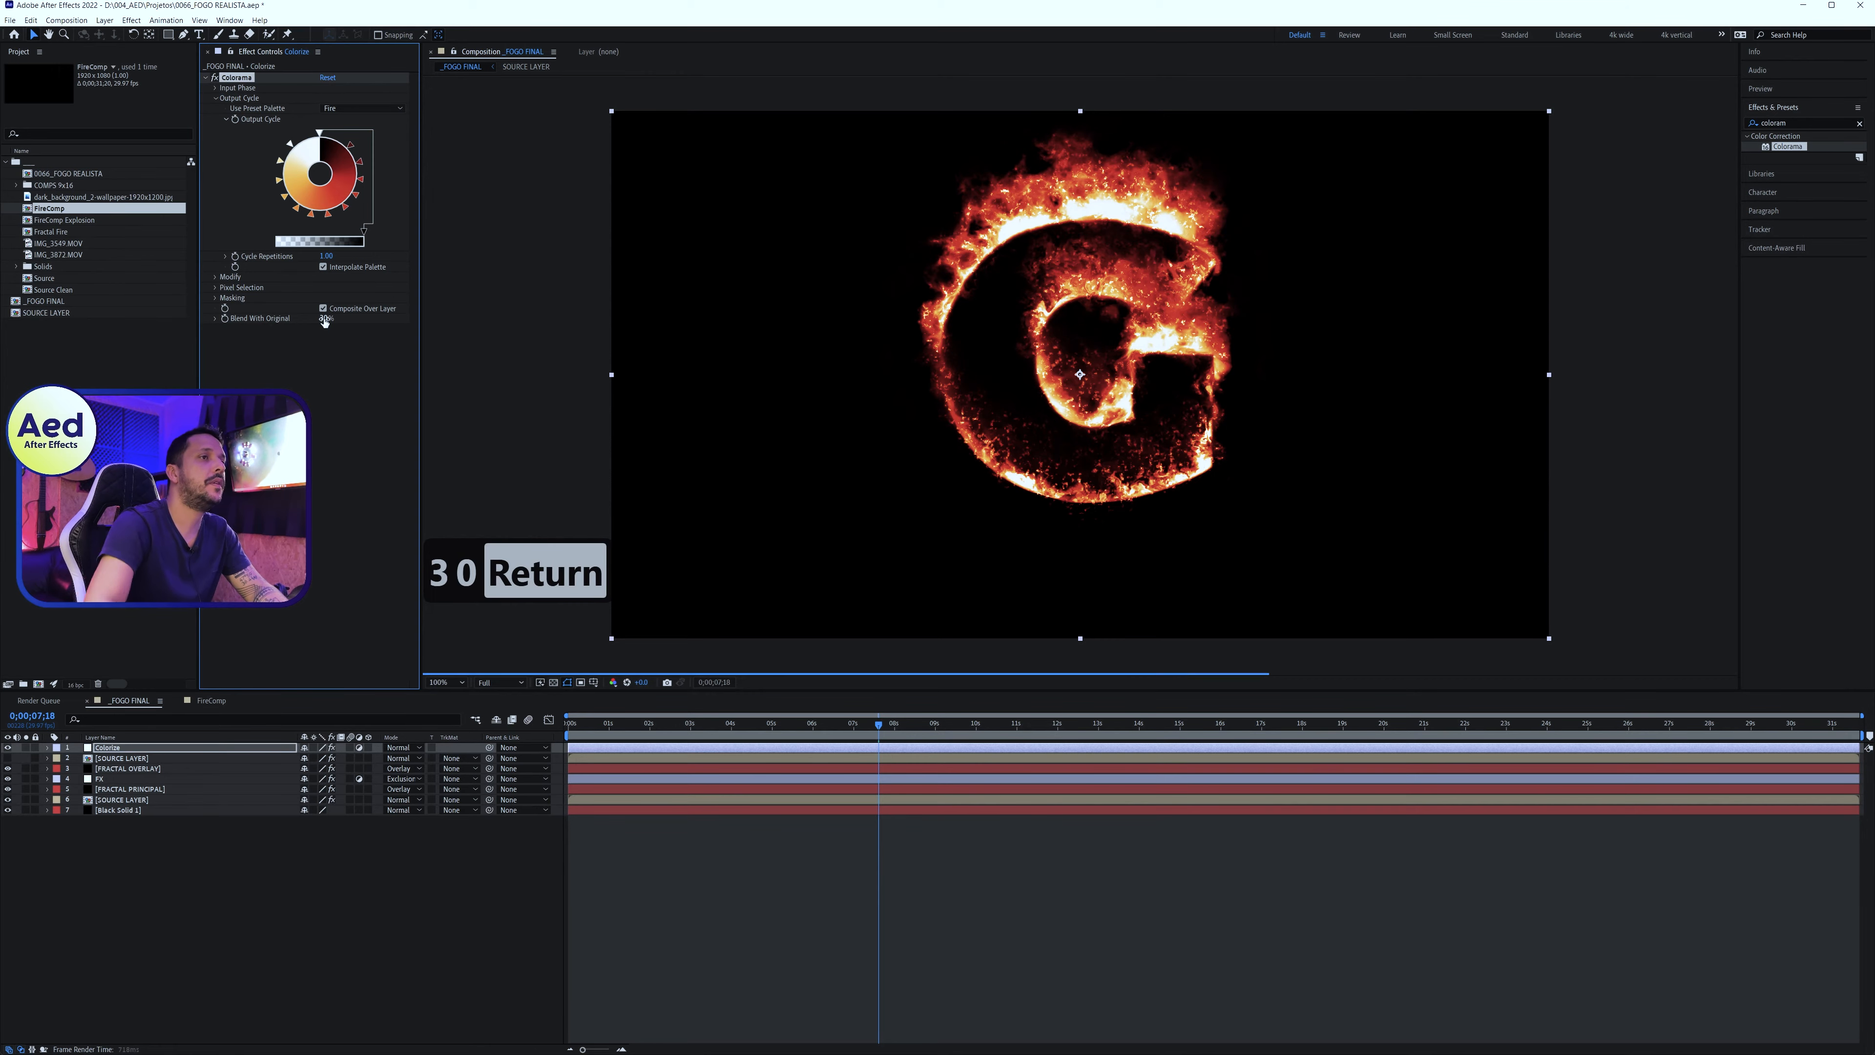
left_click(682, 898)
key("ctrl+s")
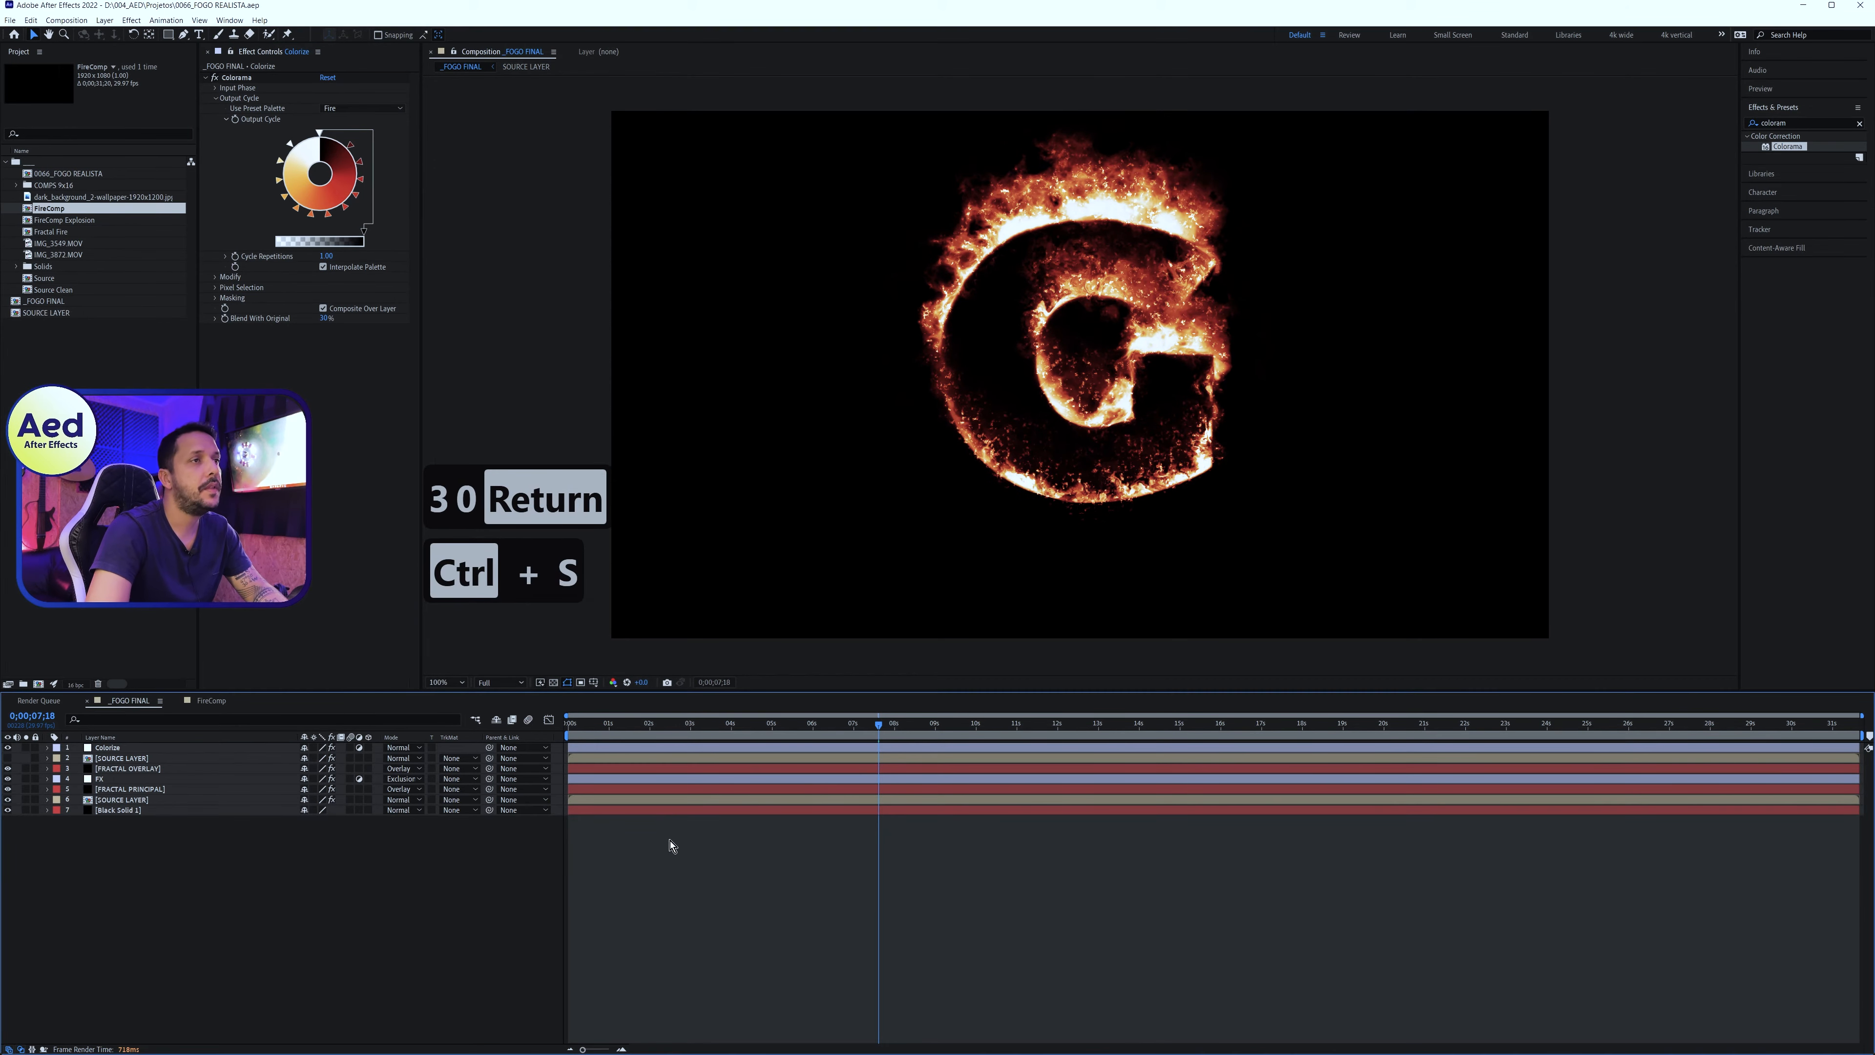
Preview the burning letter from near the start of the timeline and inspect the flames up close
left_click(577, 738)
key("0")
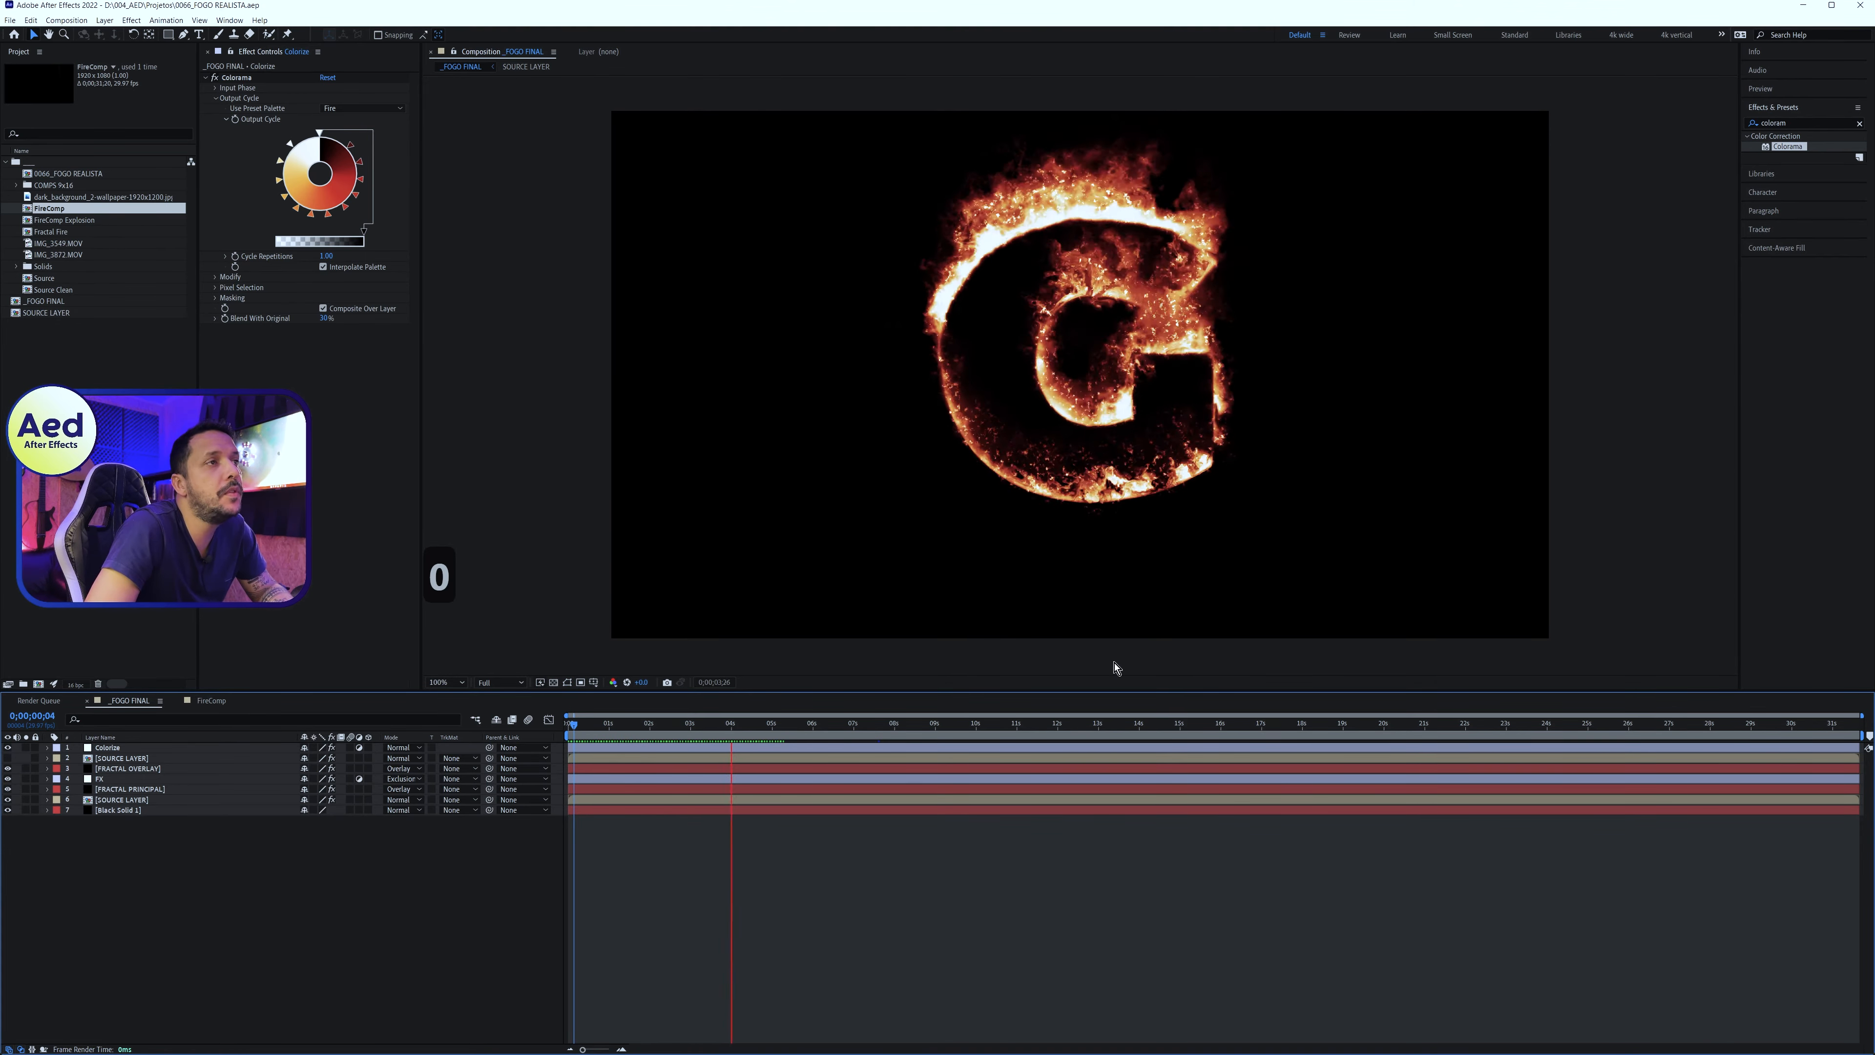
scroll(1076, 314, "up", 2)
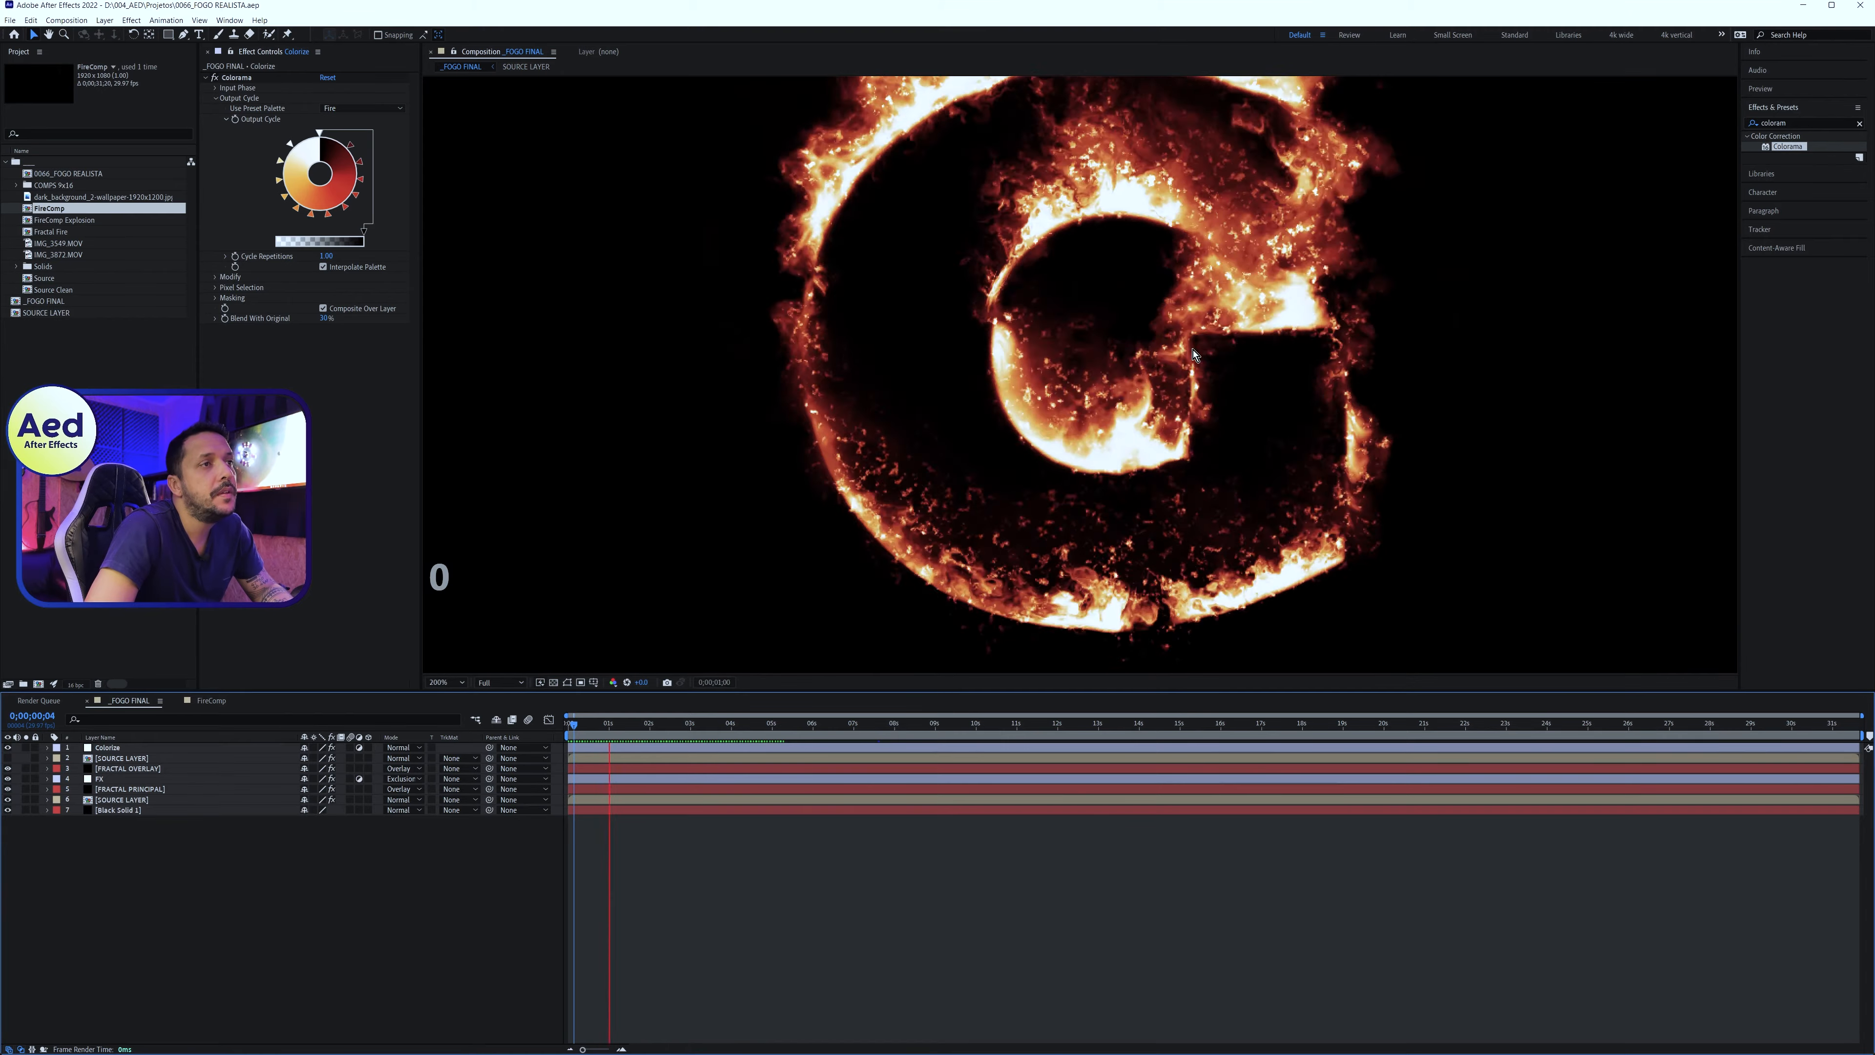
scroll(1132, 588, "down", 2)
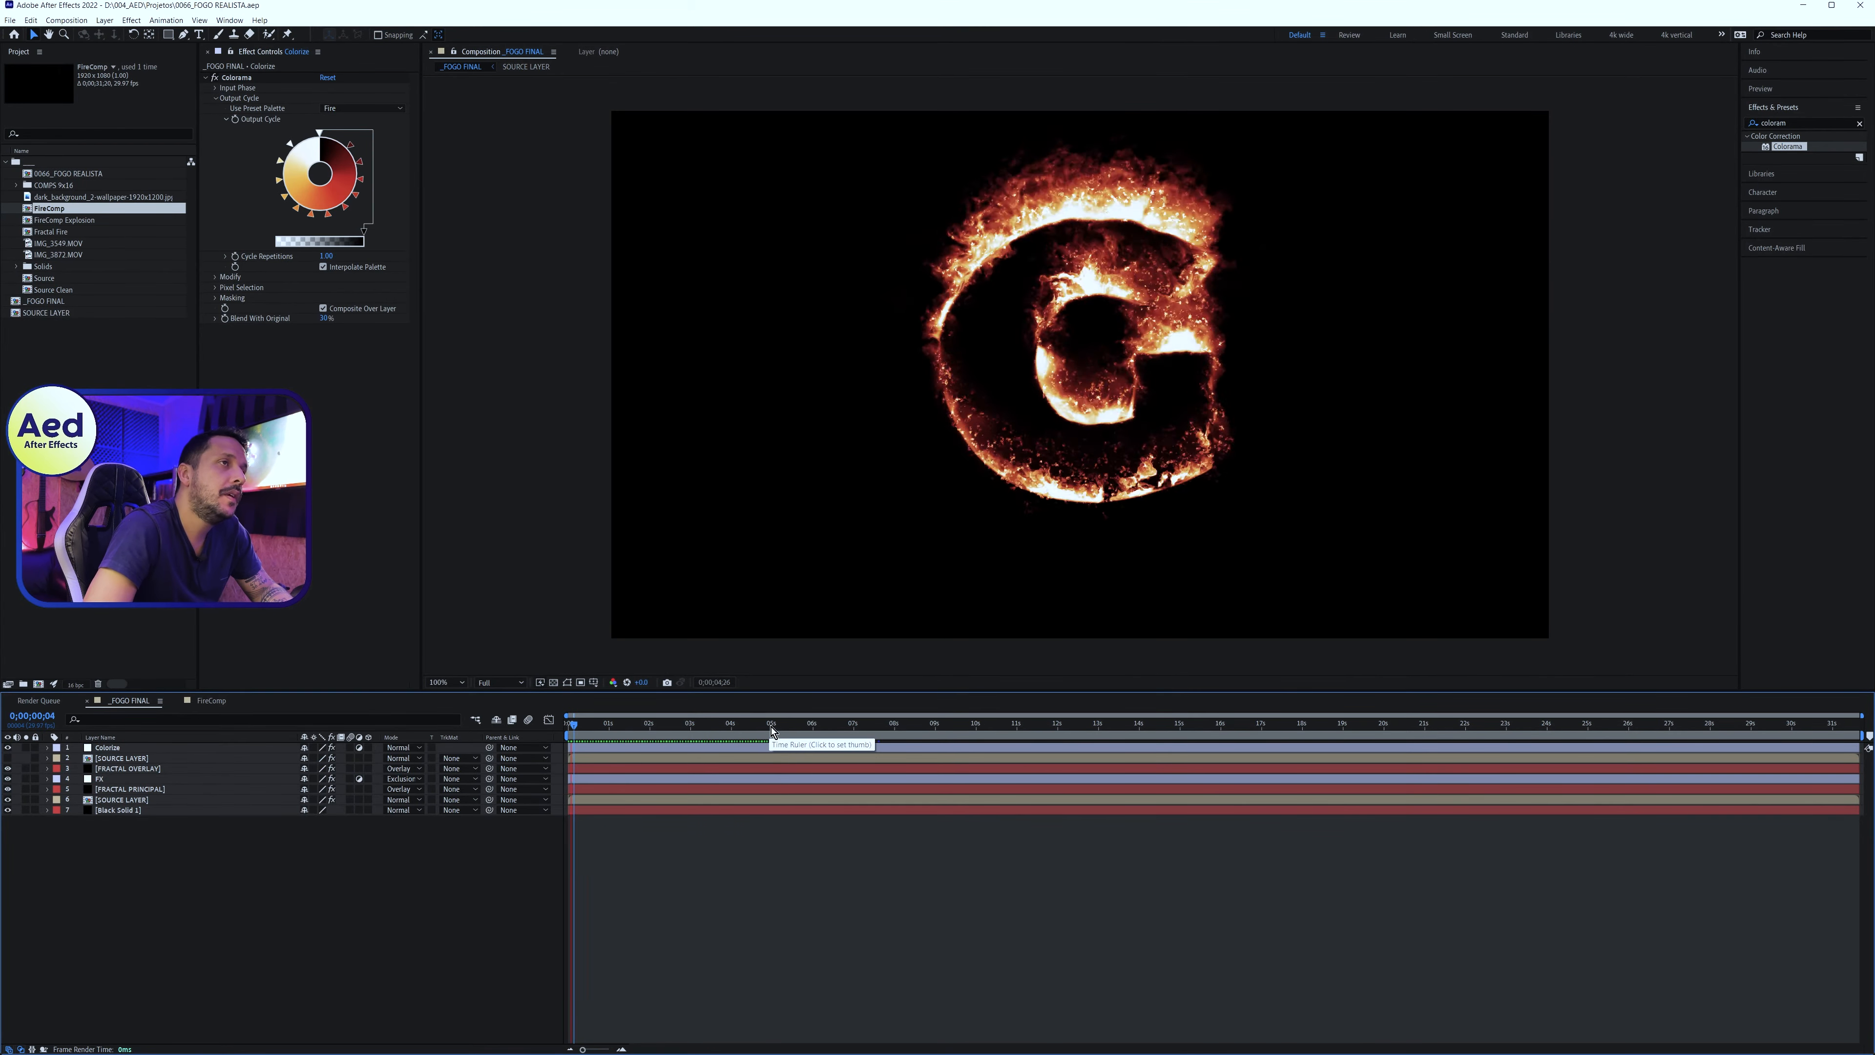
key("0")
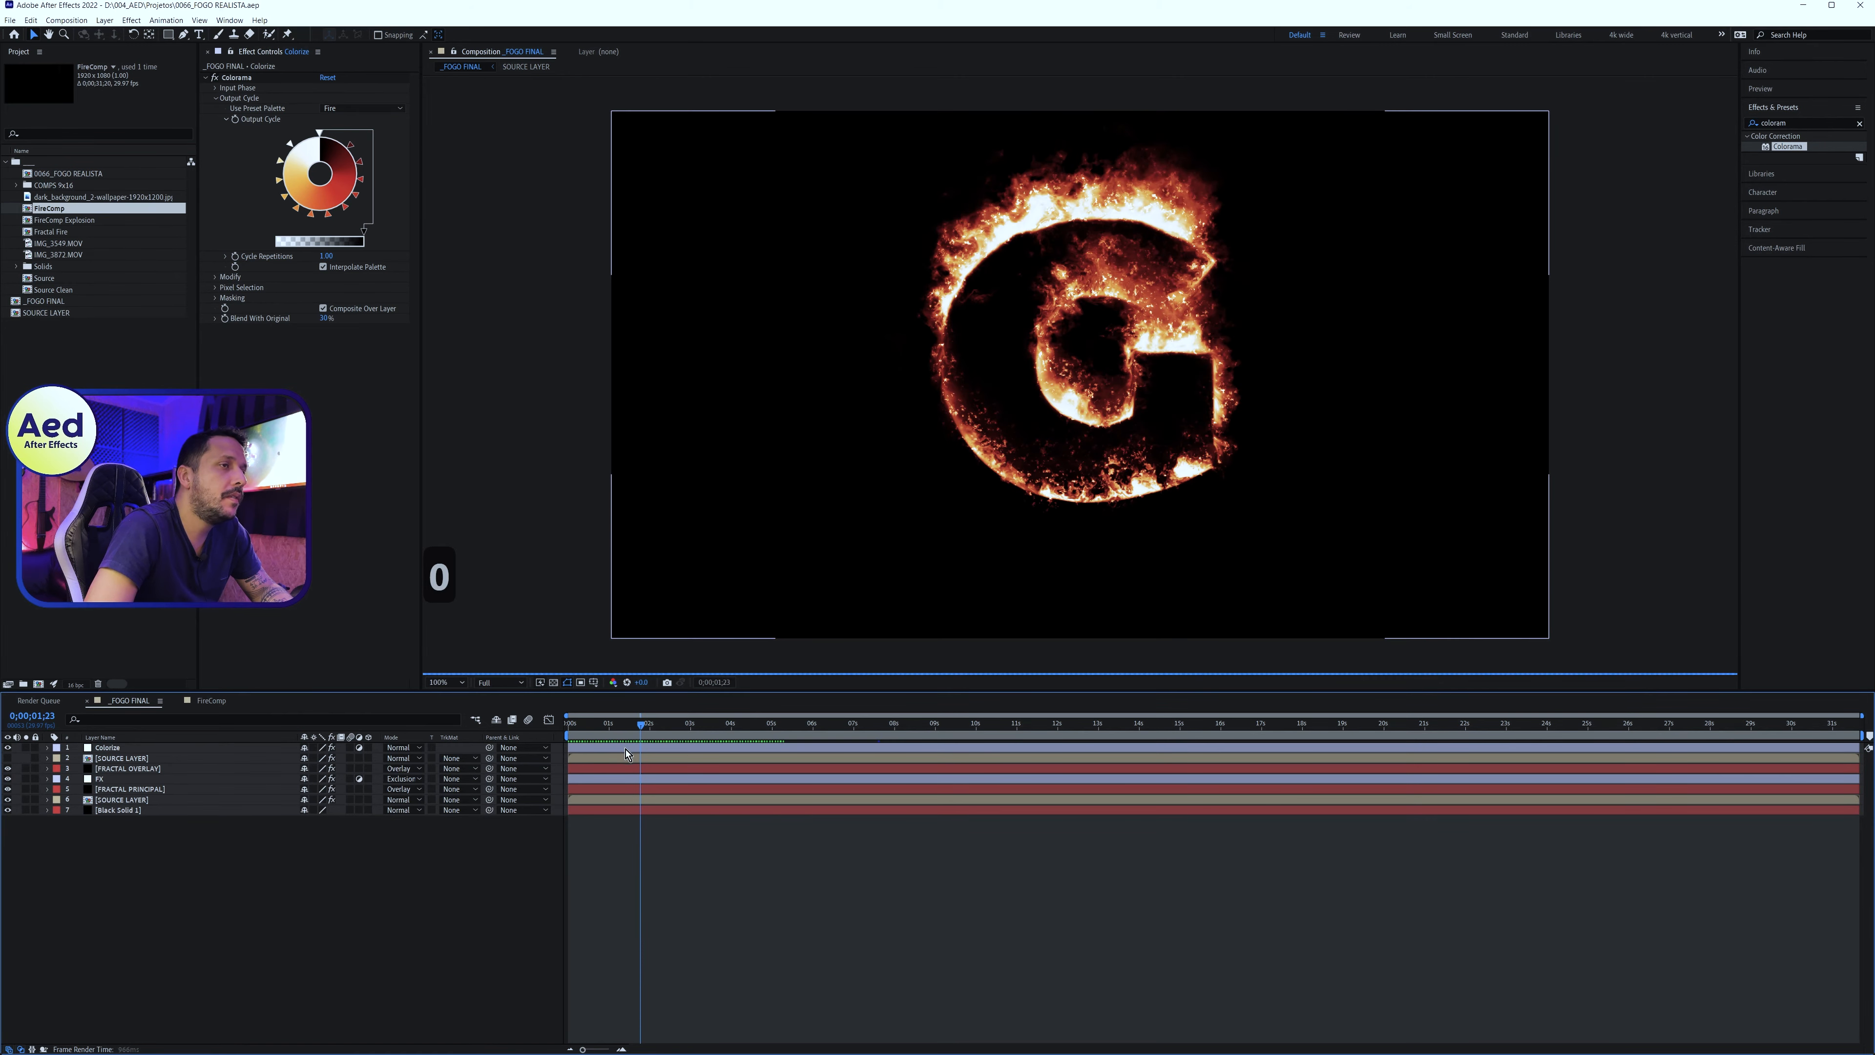
Open the SOURCE LAYER composition and replace the letter G with the text "Fire"
left_click(157, 790)
double_click(158, 799)
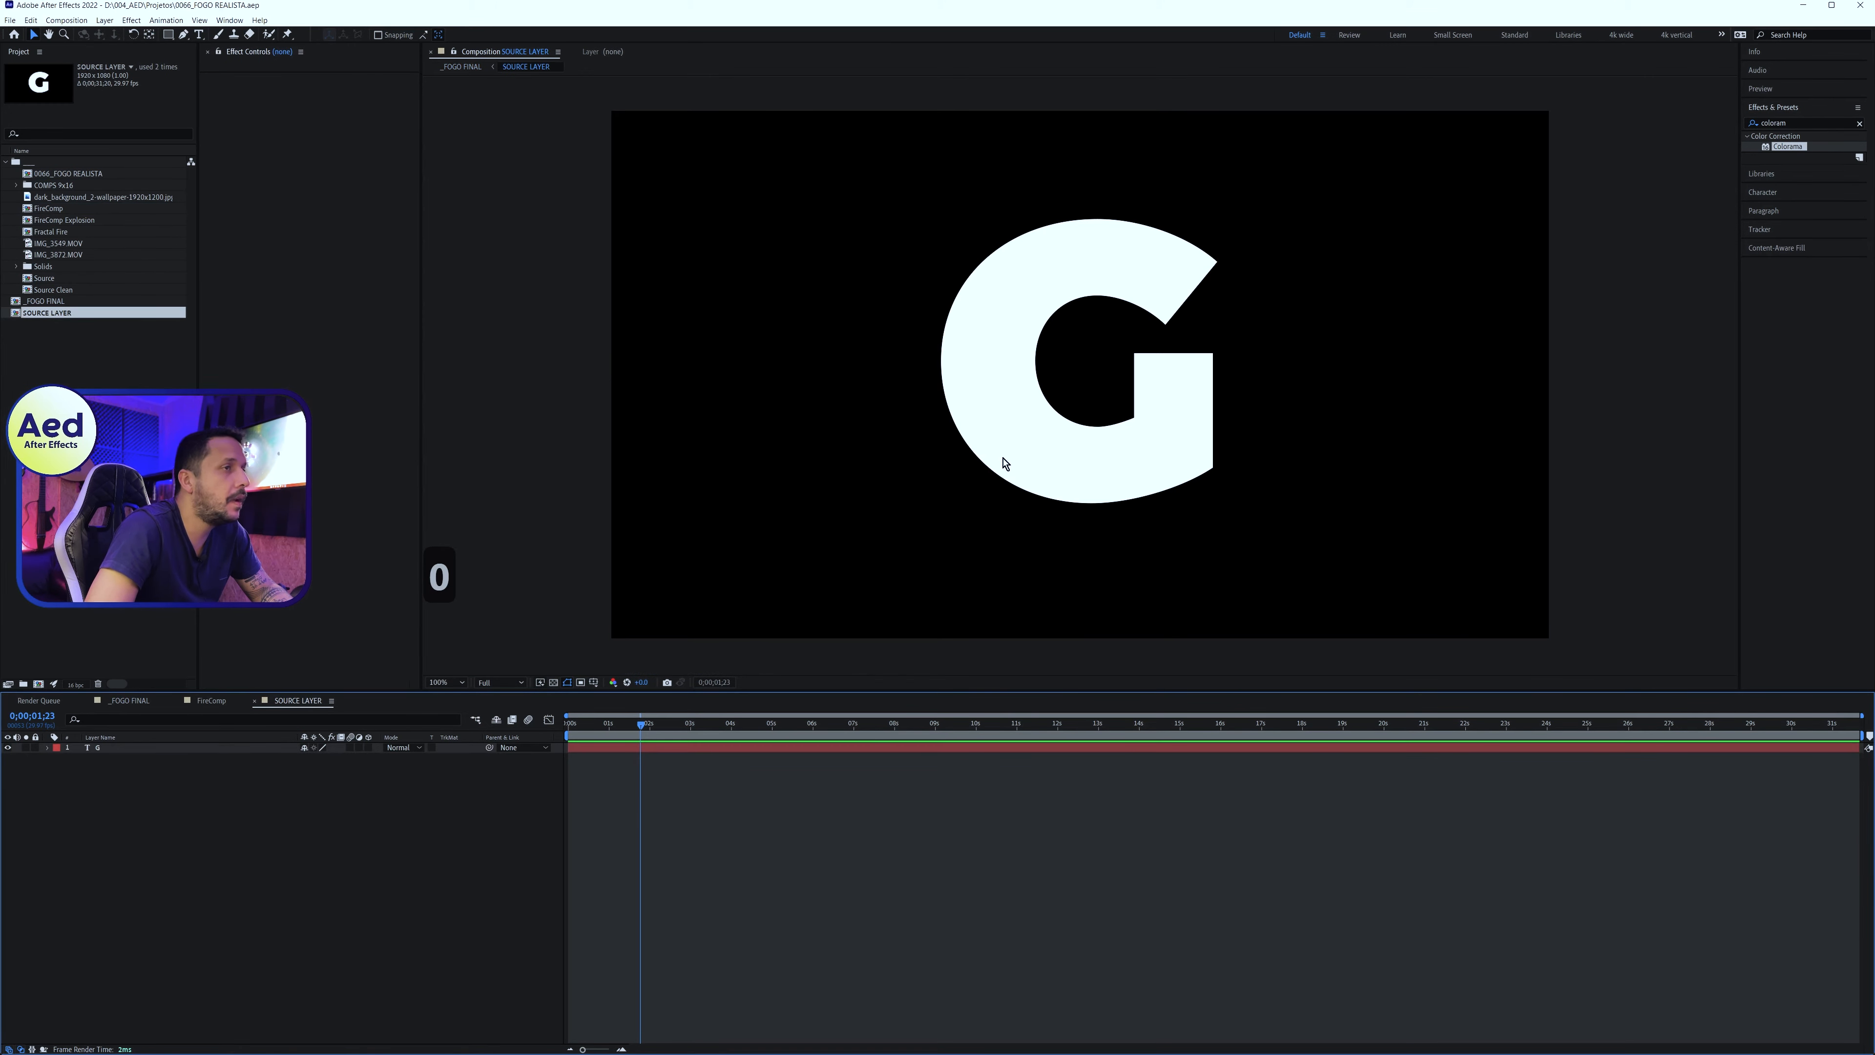
double_click(1134, 387)
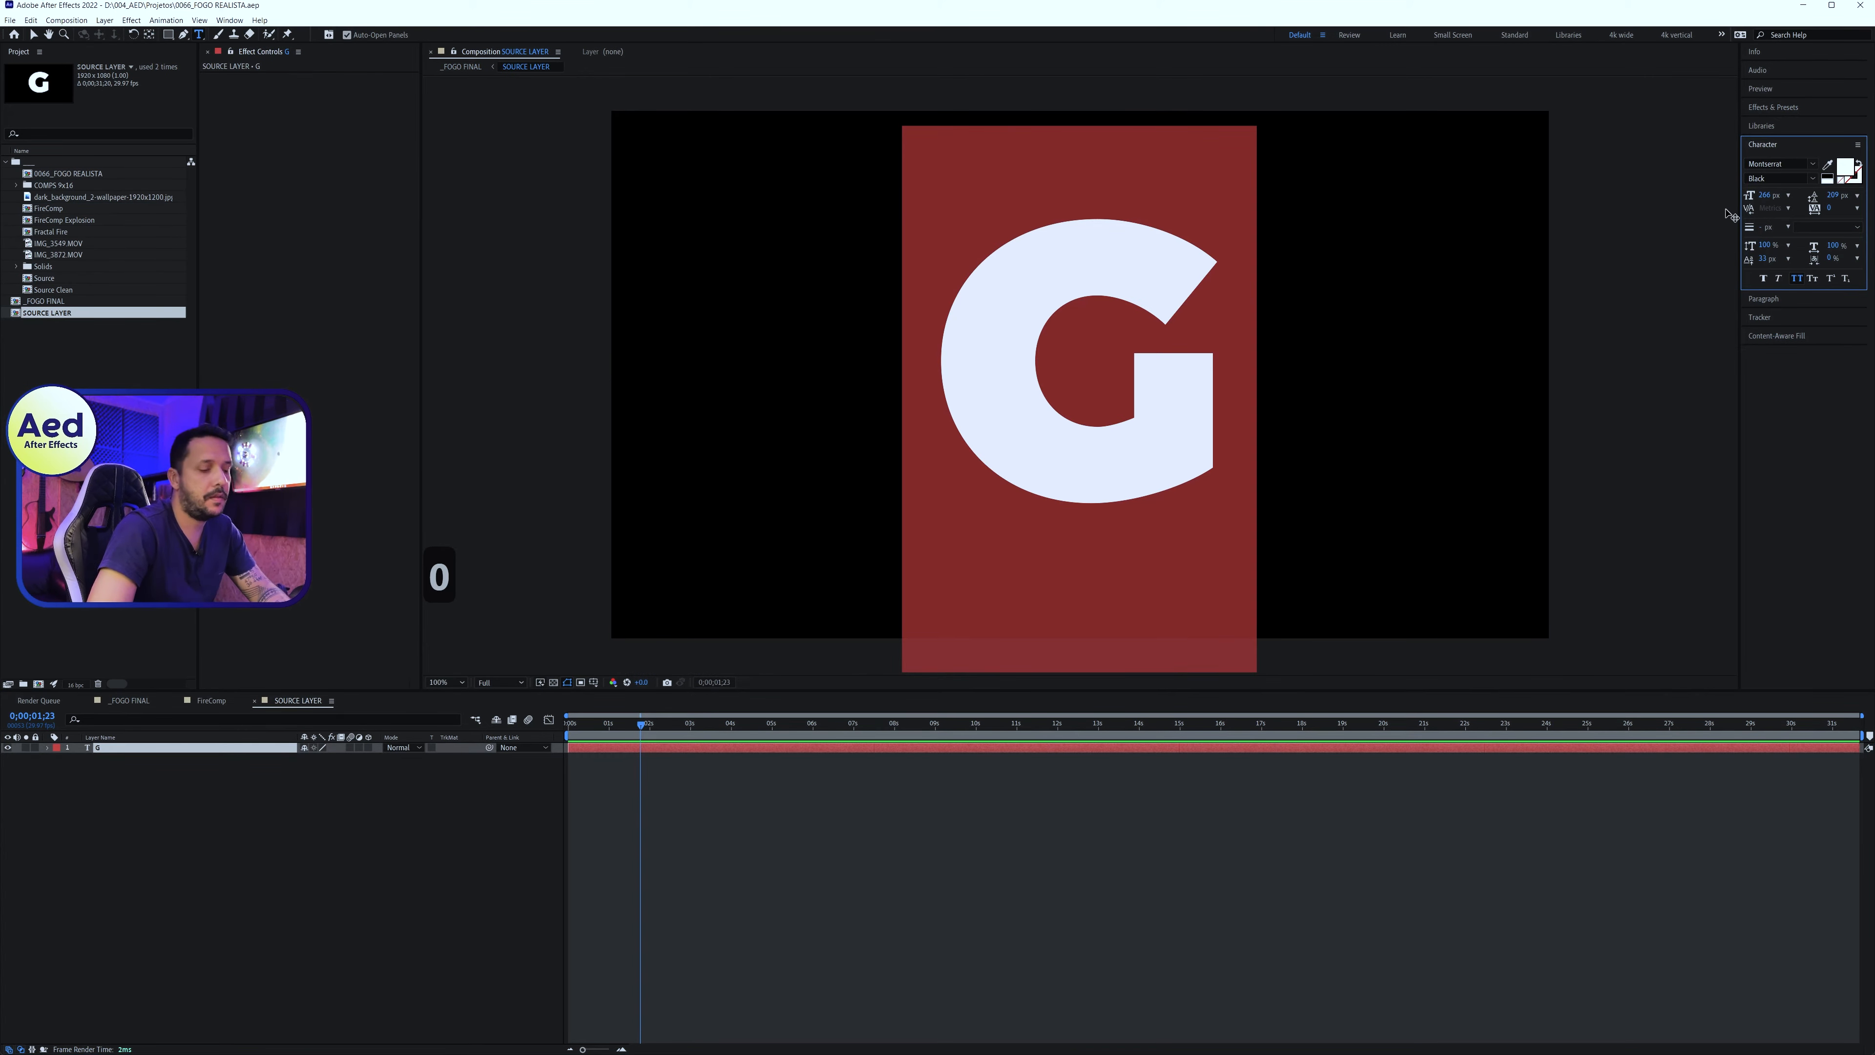
type("Fire")
key("Return")
key("v")
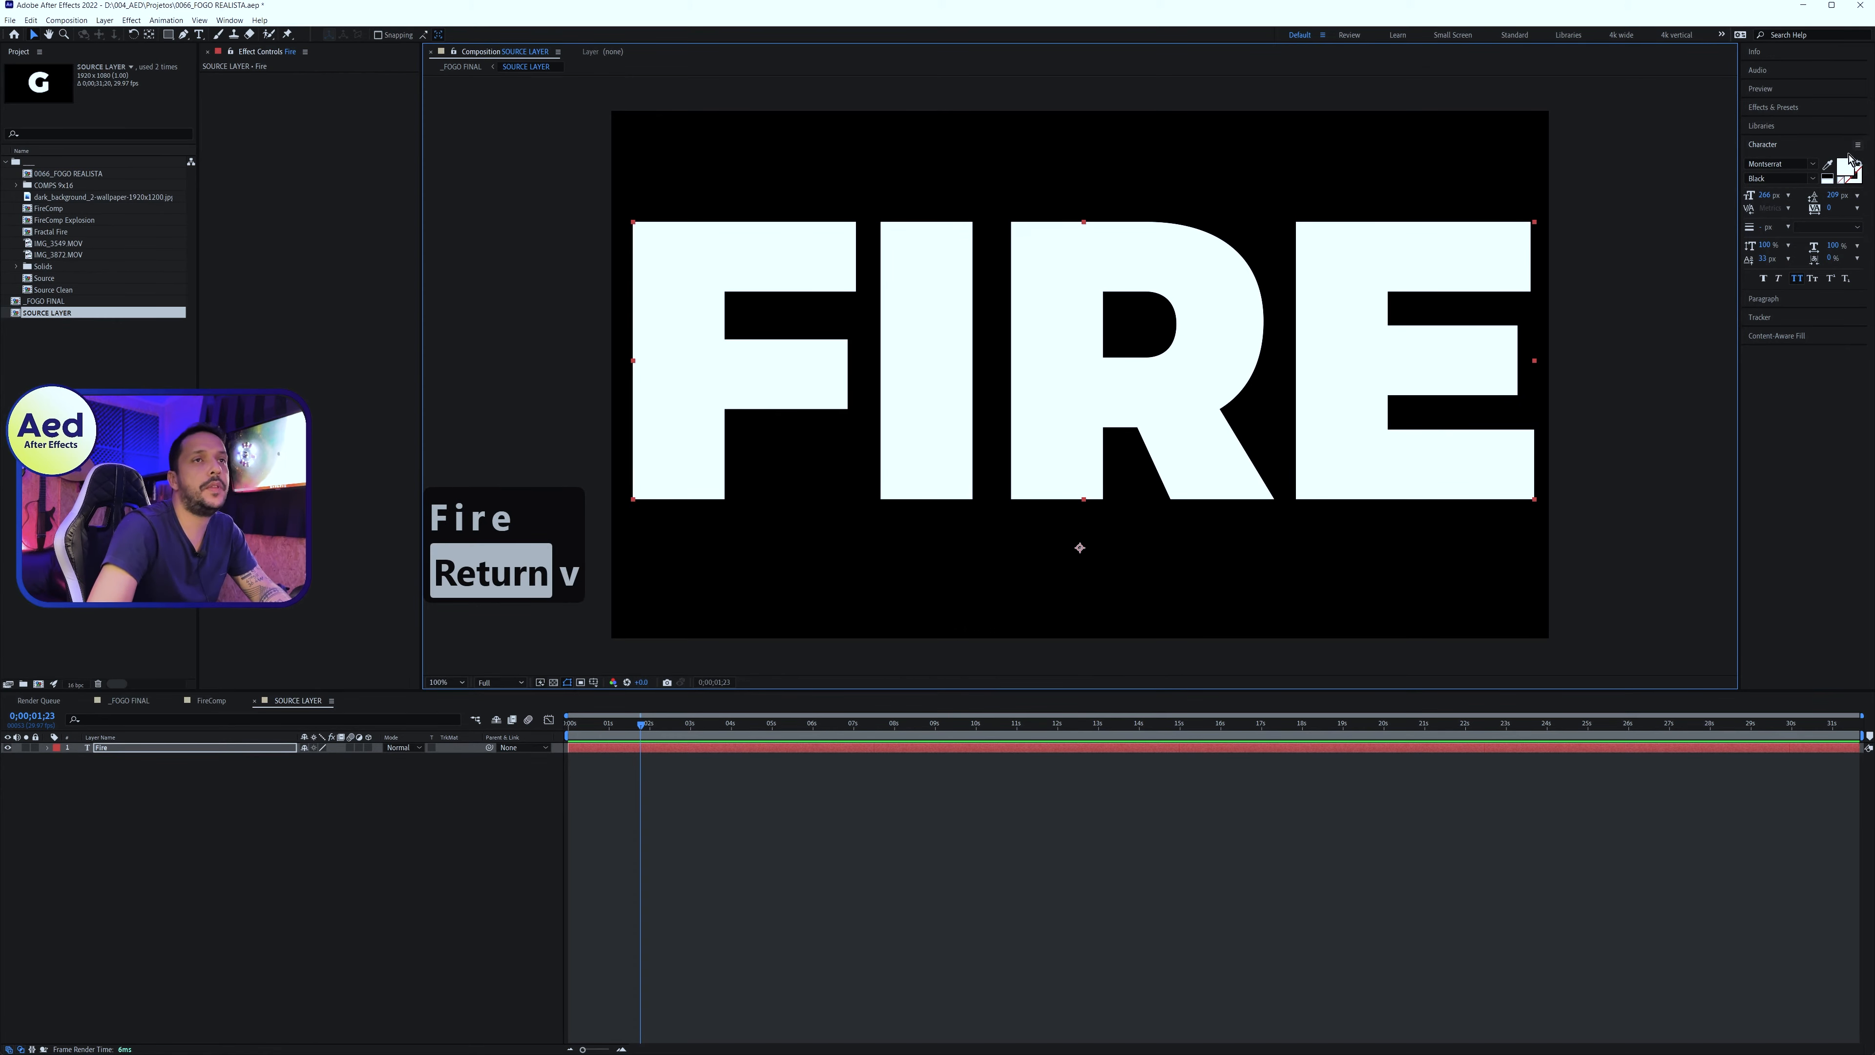
Shrink the Fire text and centre it in the frame, then return to the _FOGO FINAL composition to check the burning word
left_click_drag(1765, 194, 1728, 199)
left_click_drag(1155, 419, 1155, 392)
left_click(619, 832)
key("Tab")
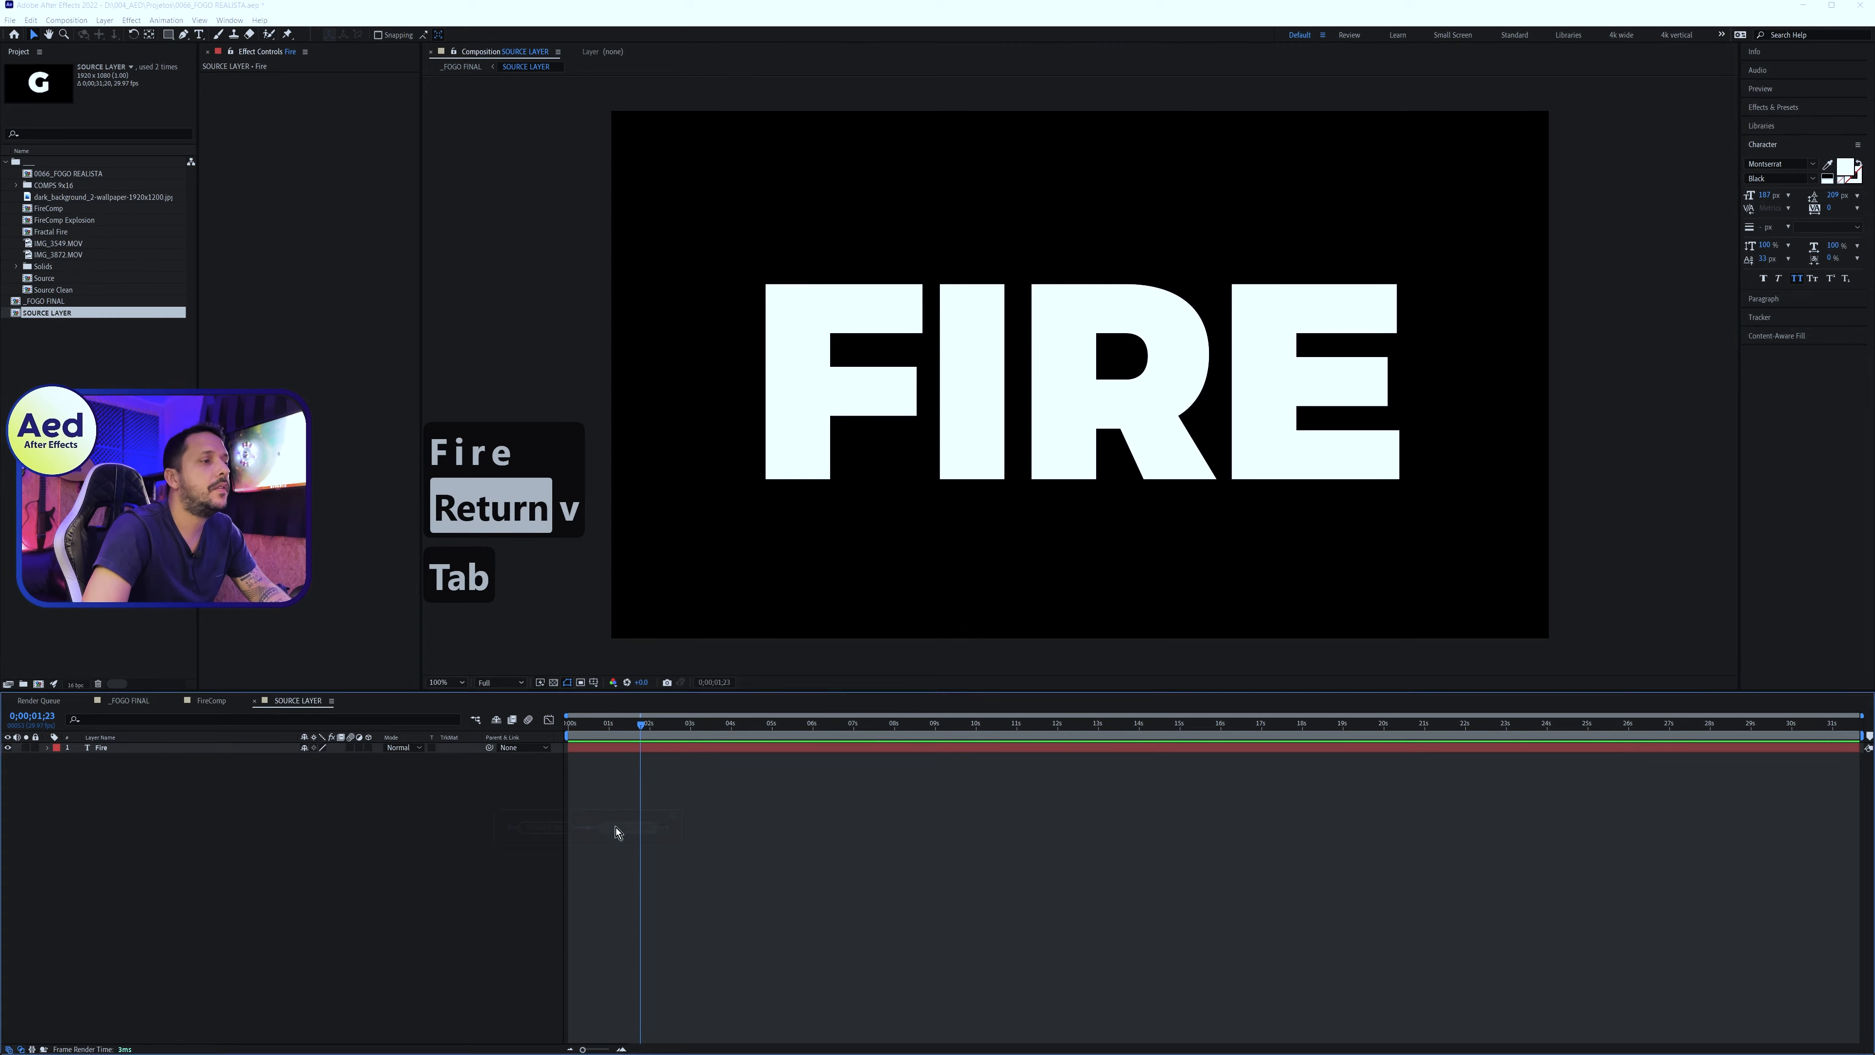
left_click(561, 832)
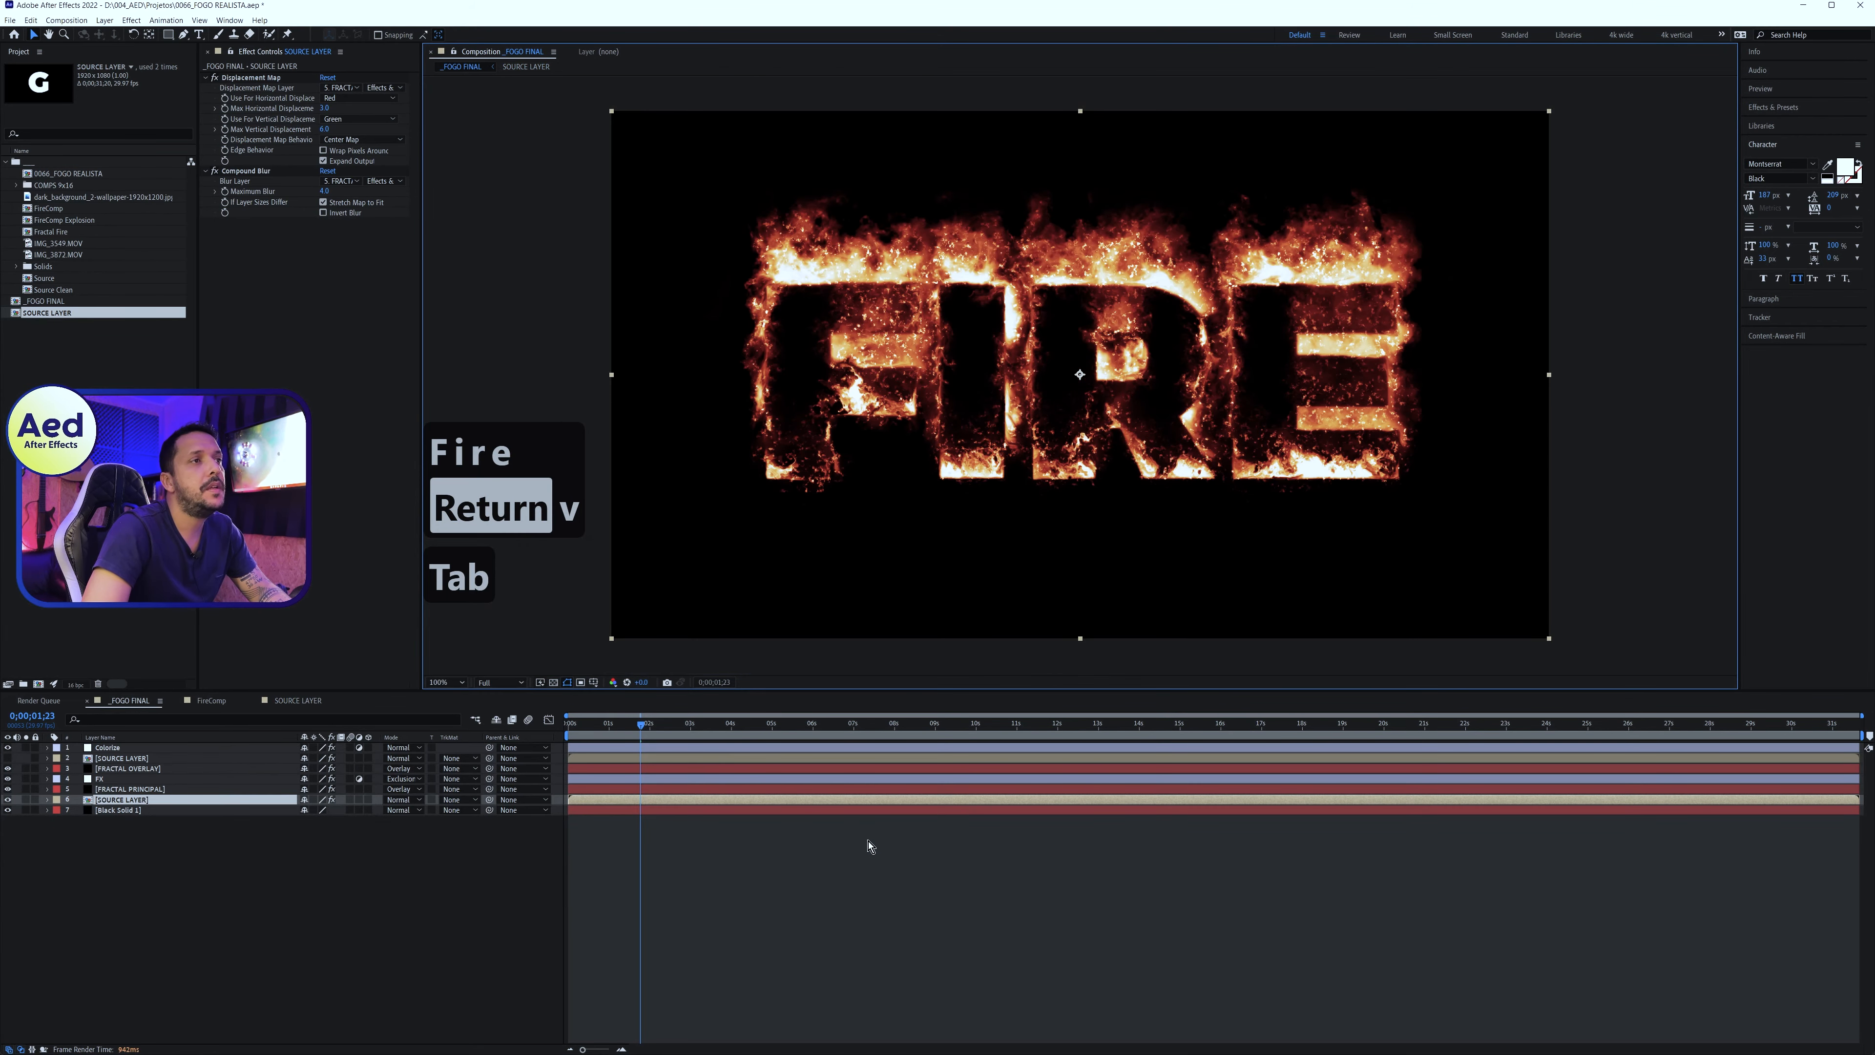
left_click(815, 731)
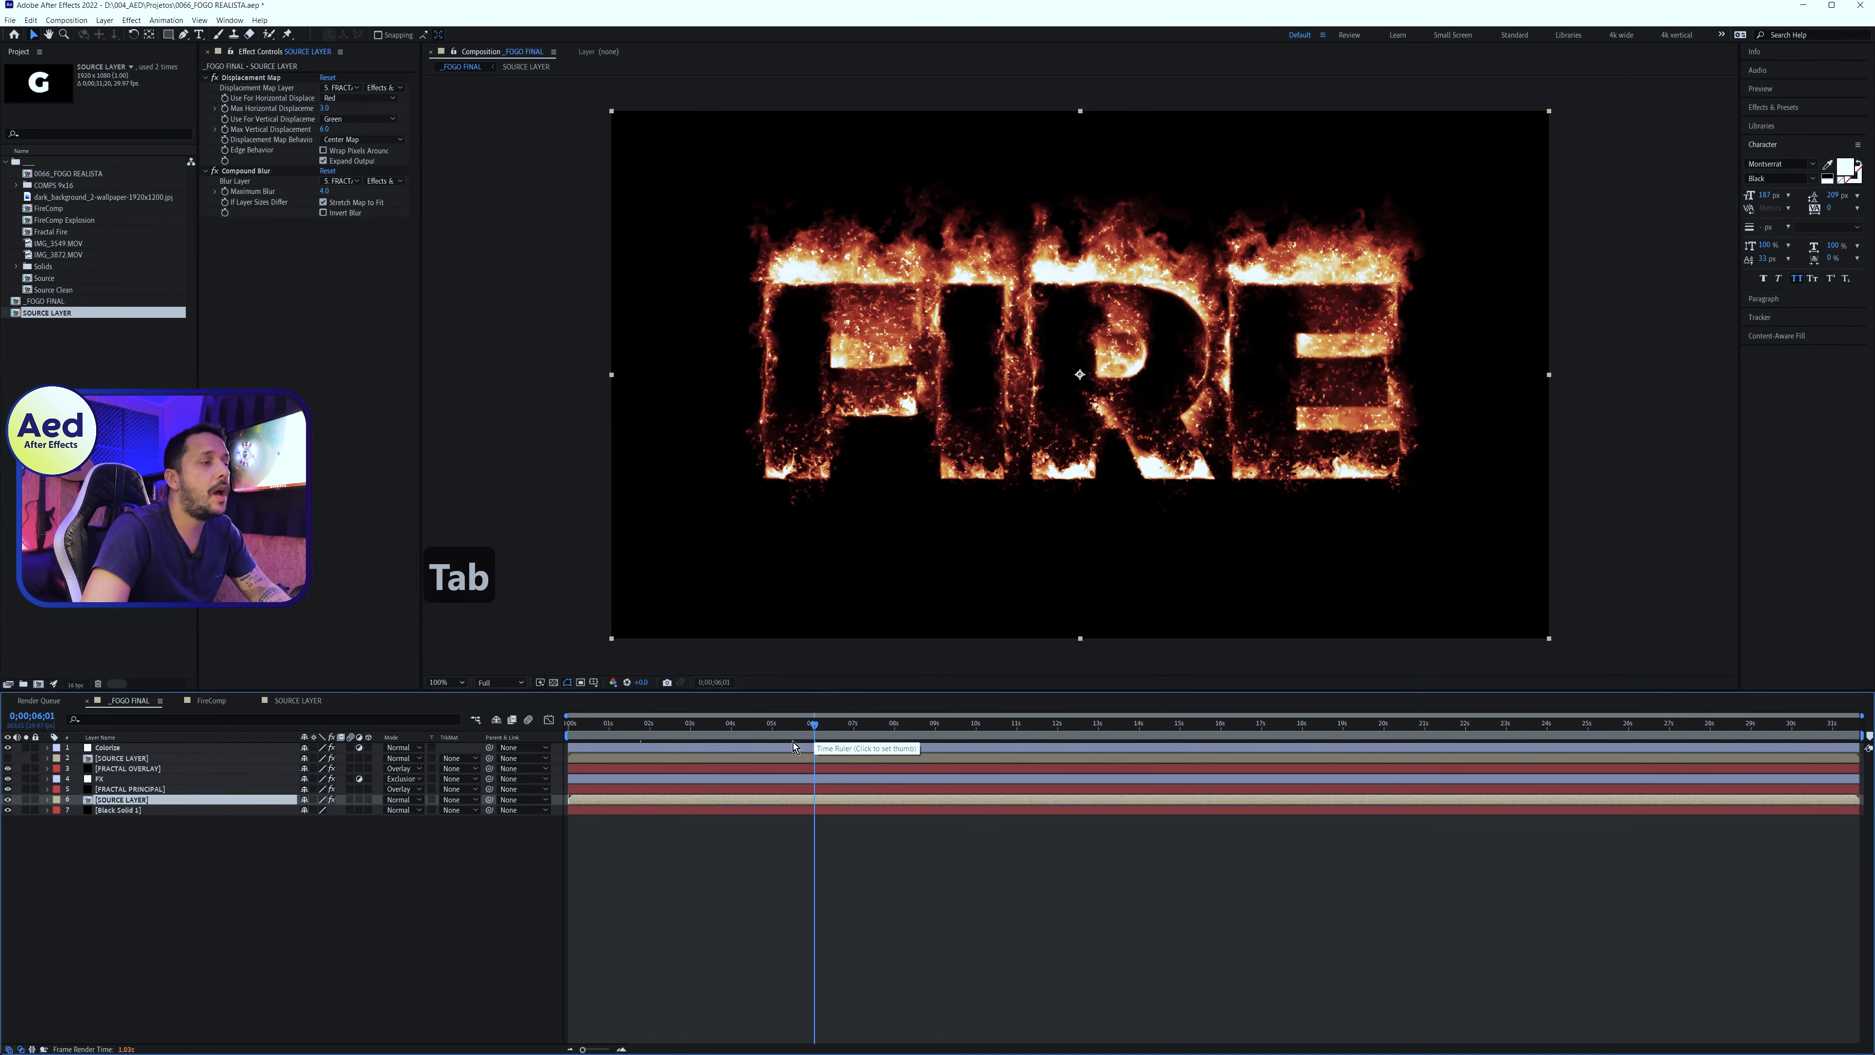
left_click(167, 859)
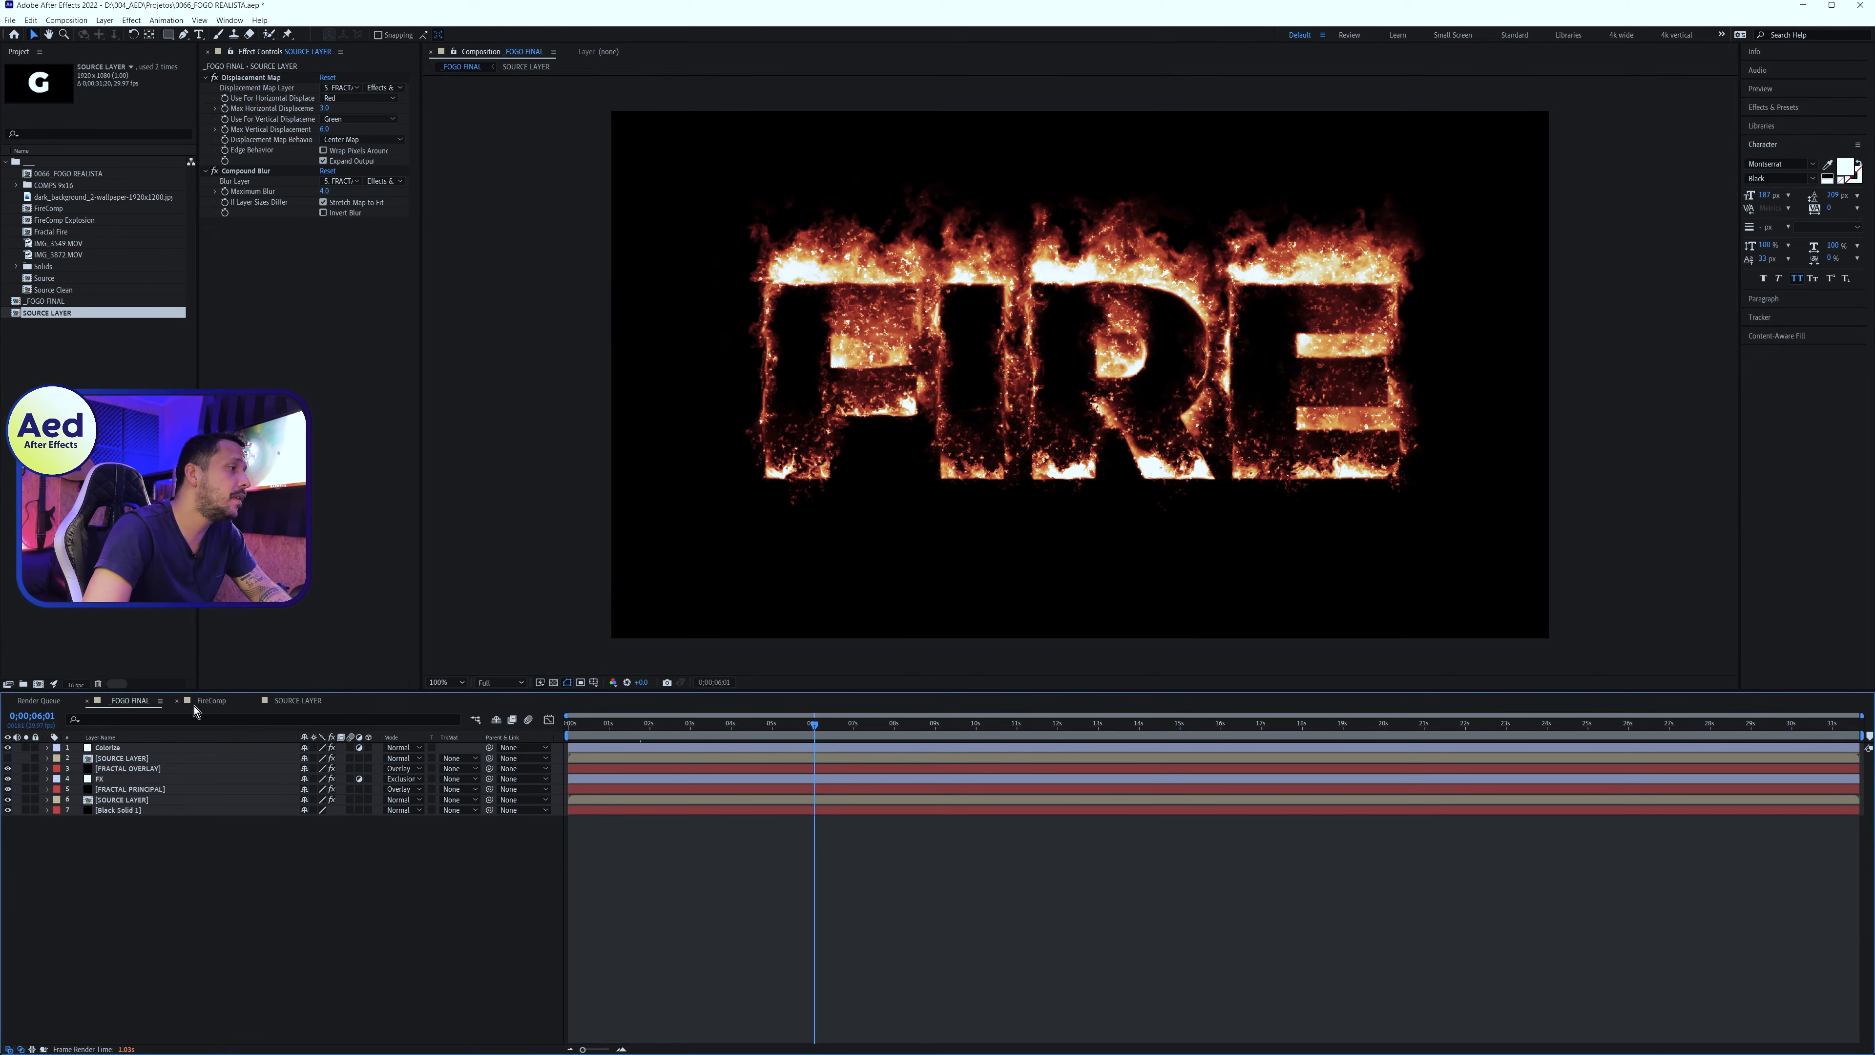
Open the 0066_FOGO REALISTA composition and examine the finished fire effect on the man at several points in time
double_click(69, 174)
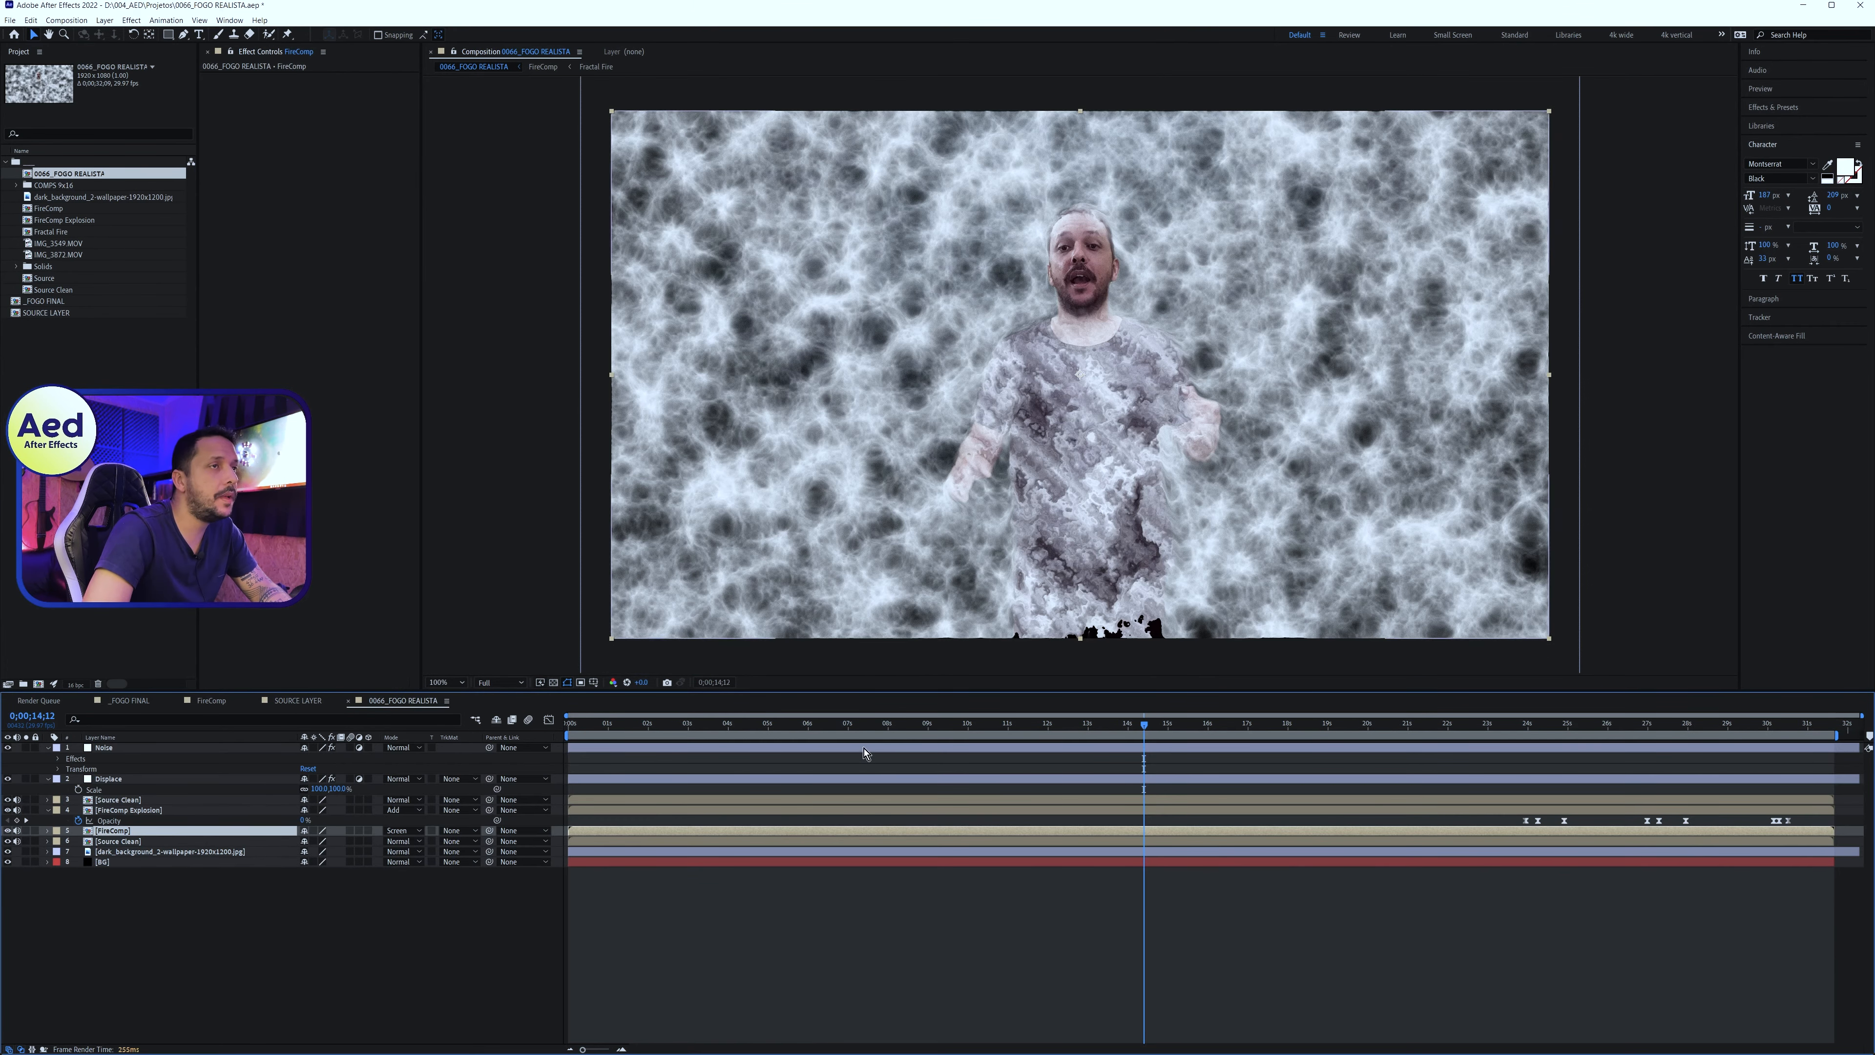
key("Tab")
key("Tab")
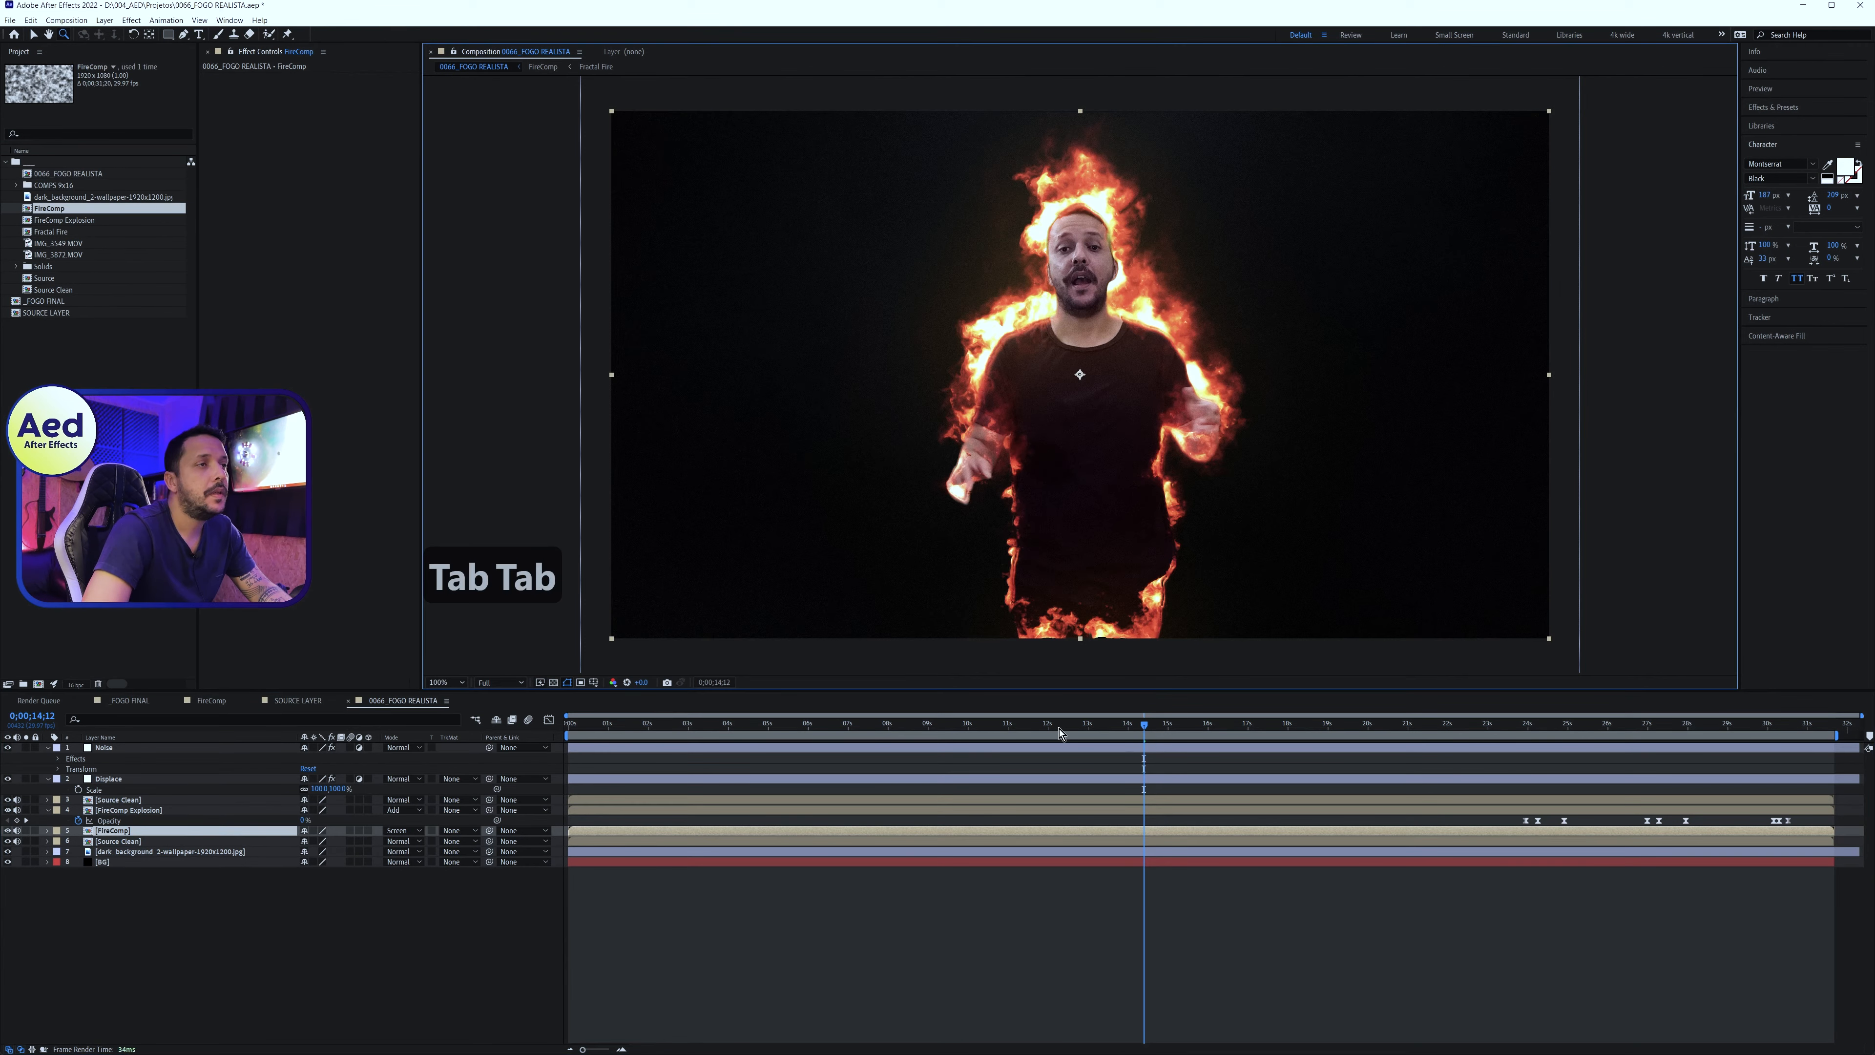
left_click(909, 728)
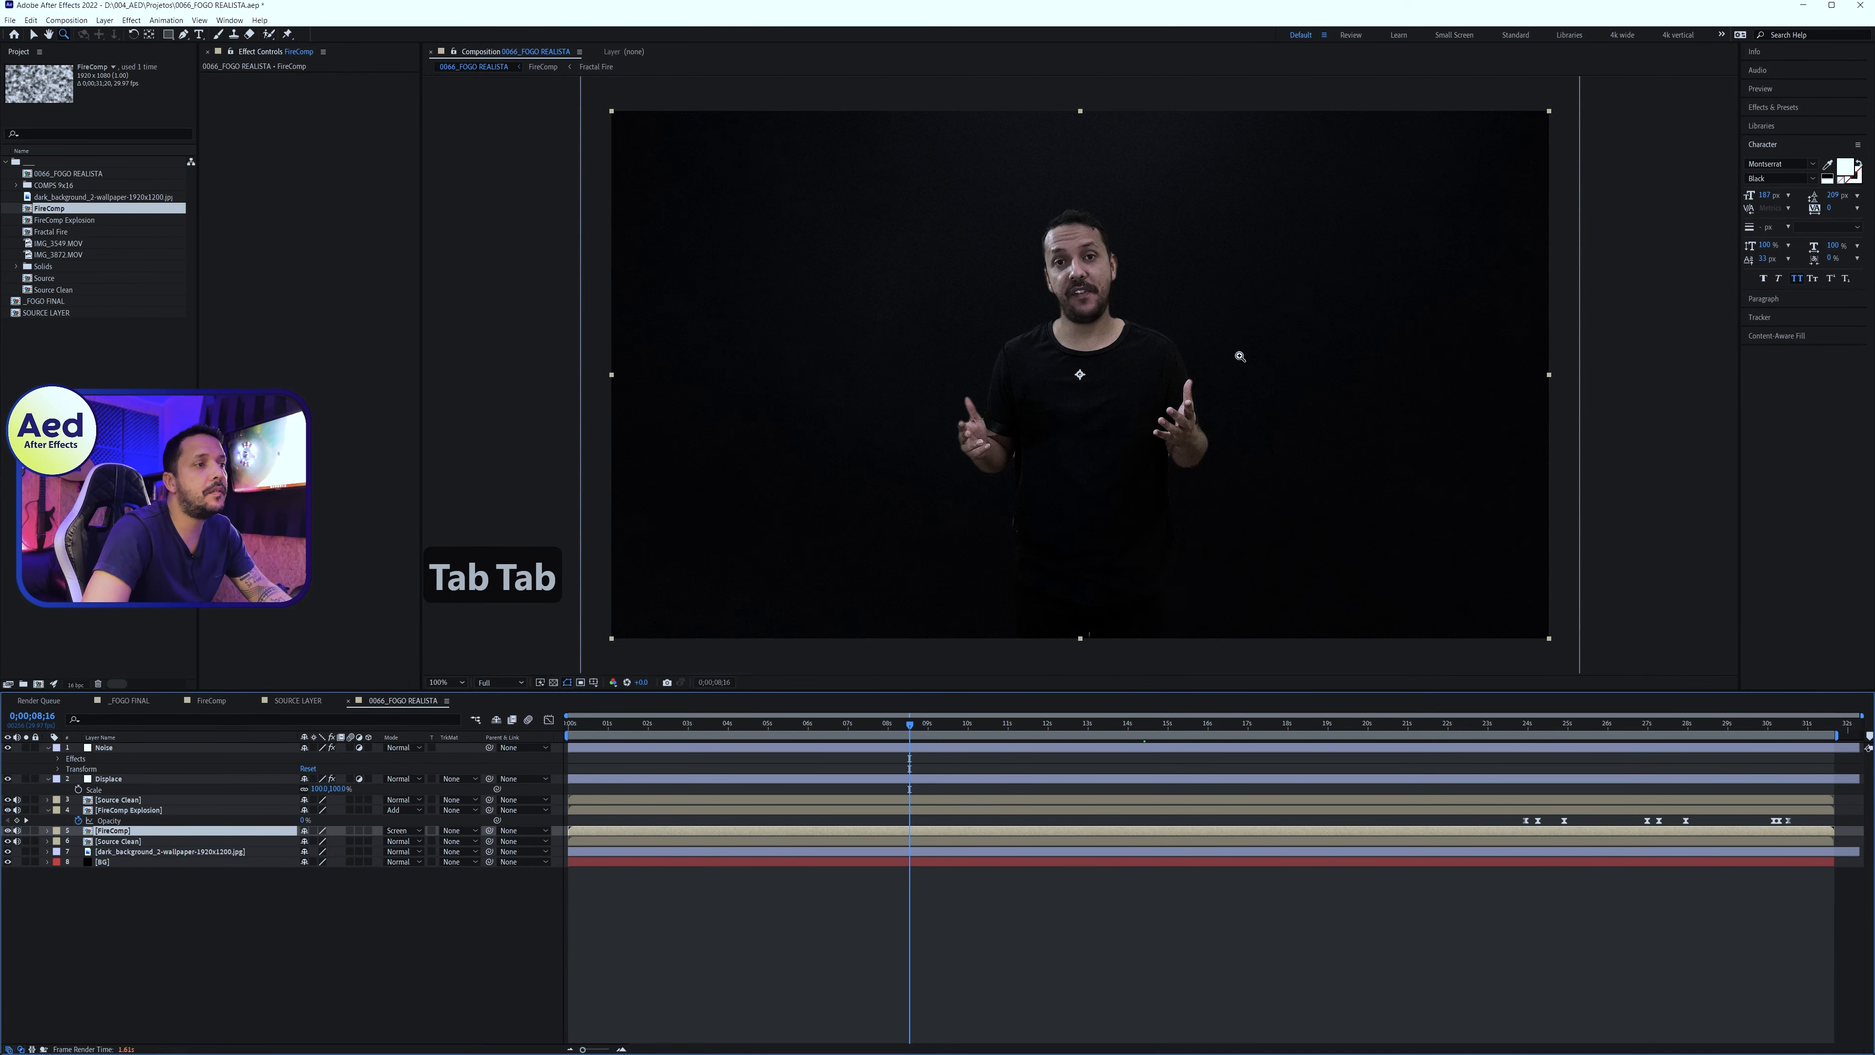
left_click_drag(931, 731, 1076, 729)
left_click(995, 736)
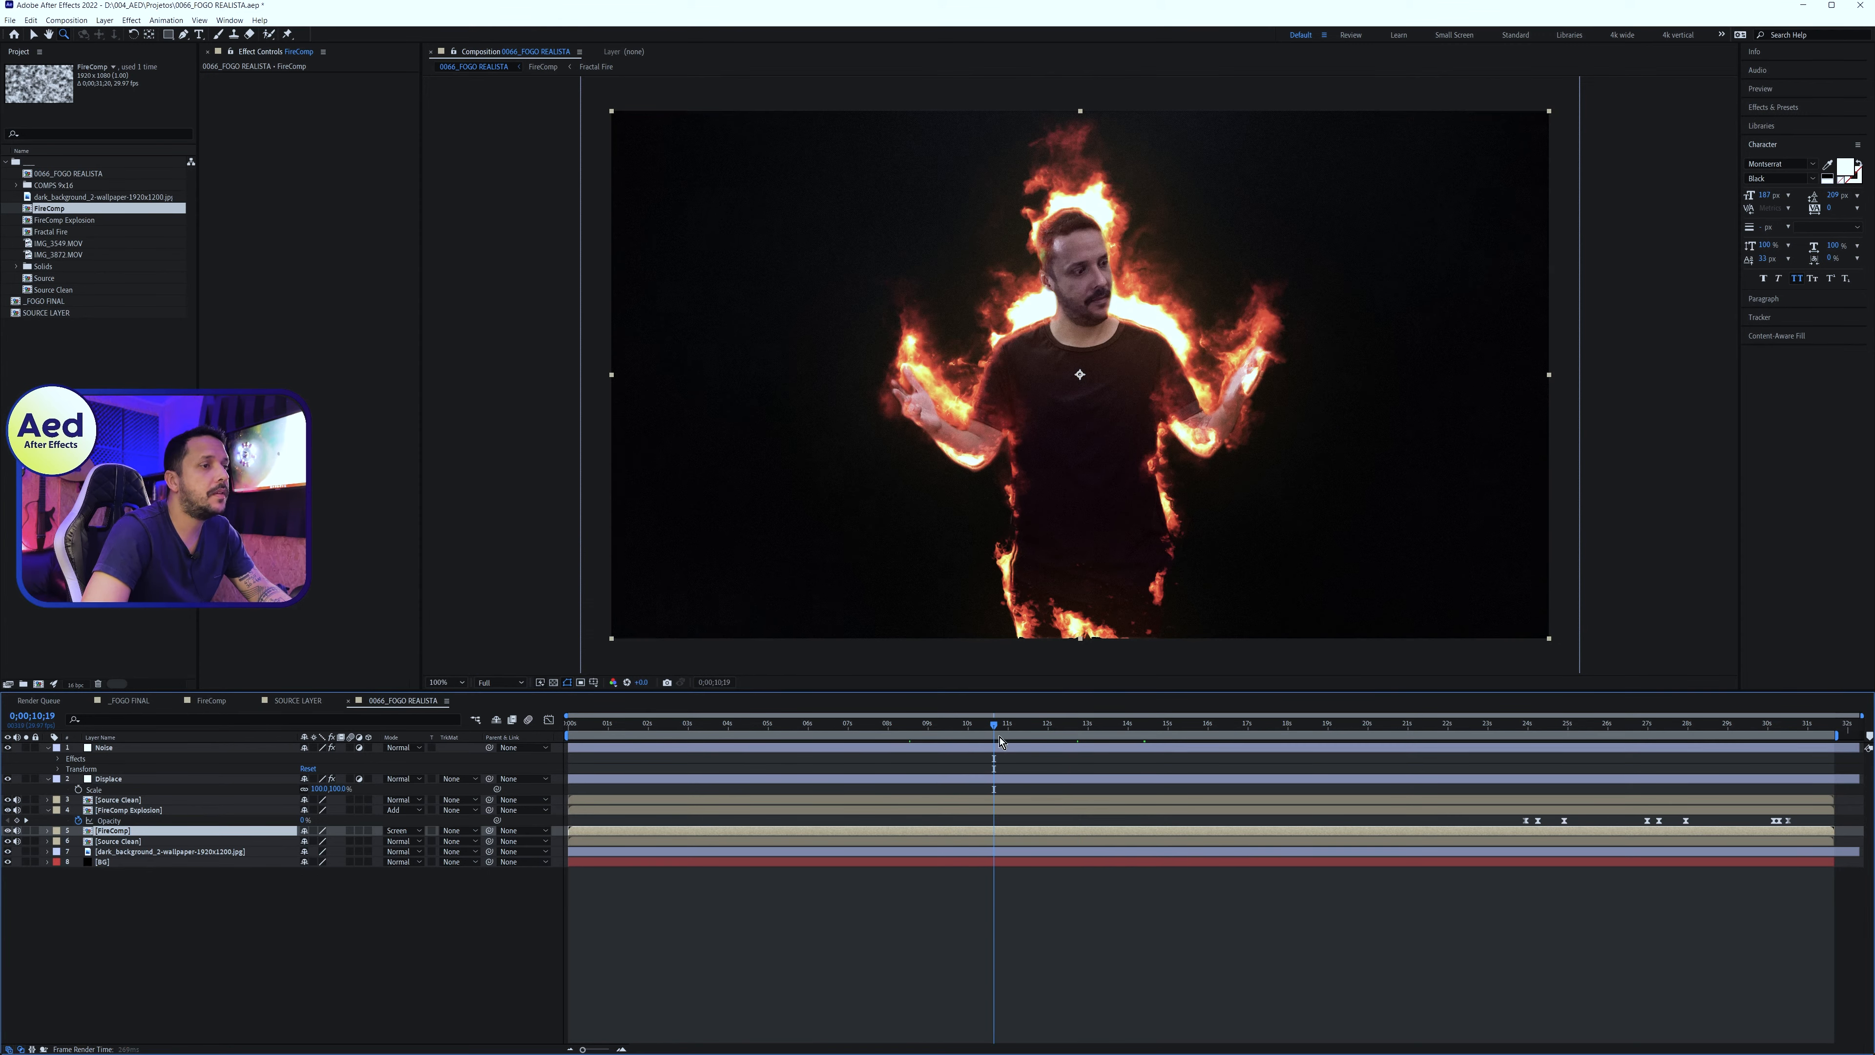
key("space")
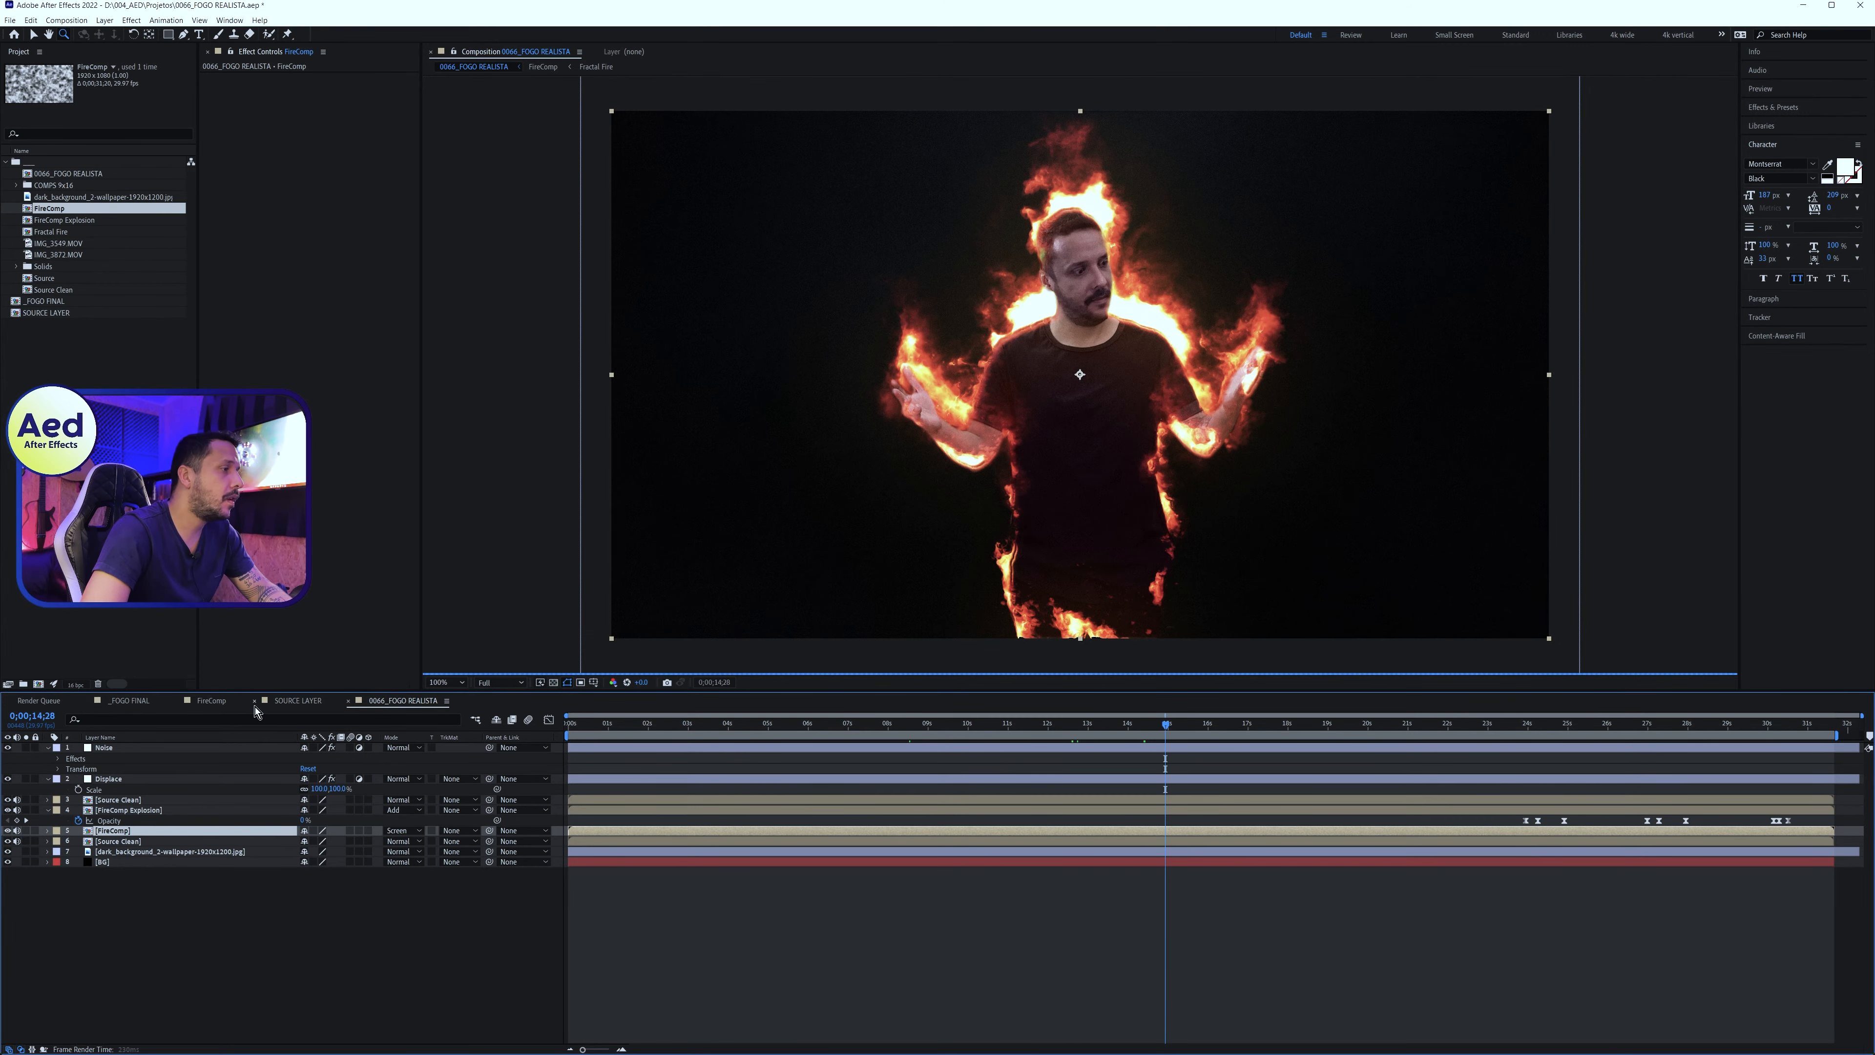
Return to the _FOGO FINAL composition, scrub to 0;00;03;13 and select the lower SOURCE LAYER
left_click(123, 701)
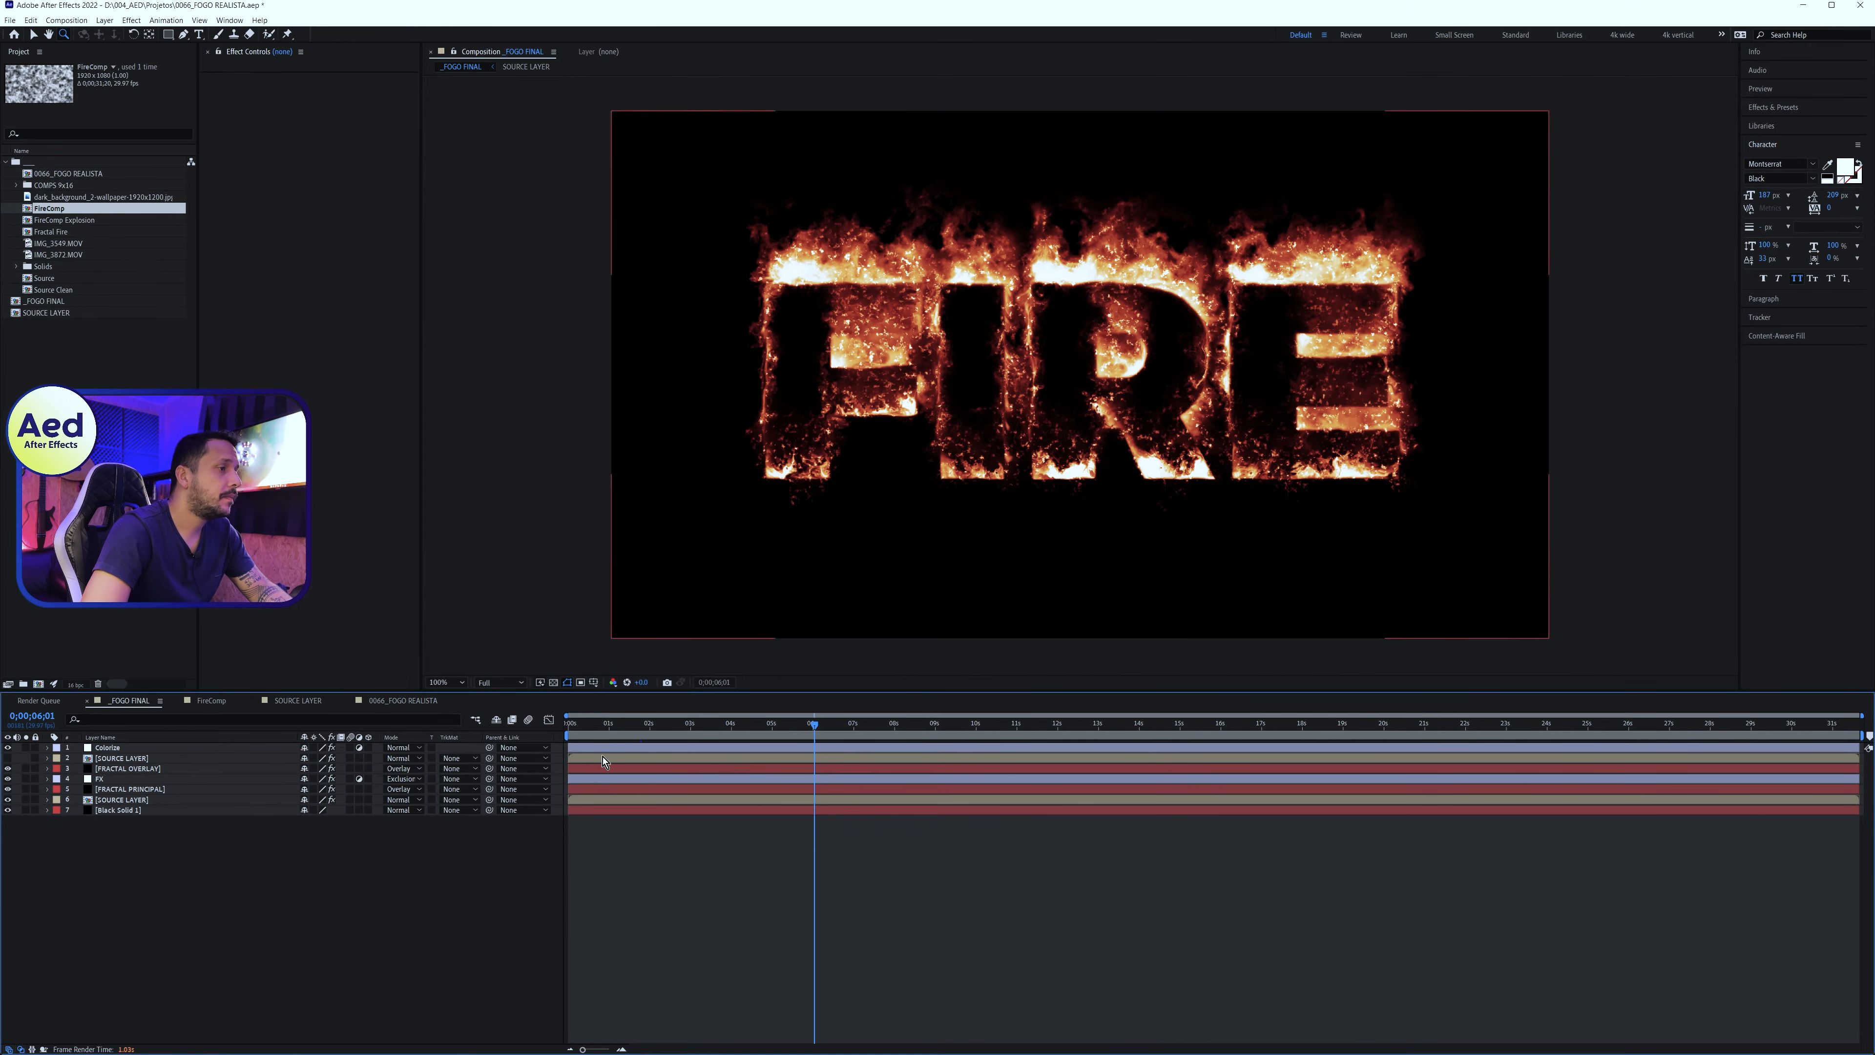
left_click_drag(713, 727, 703, 776)
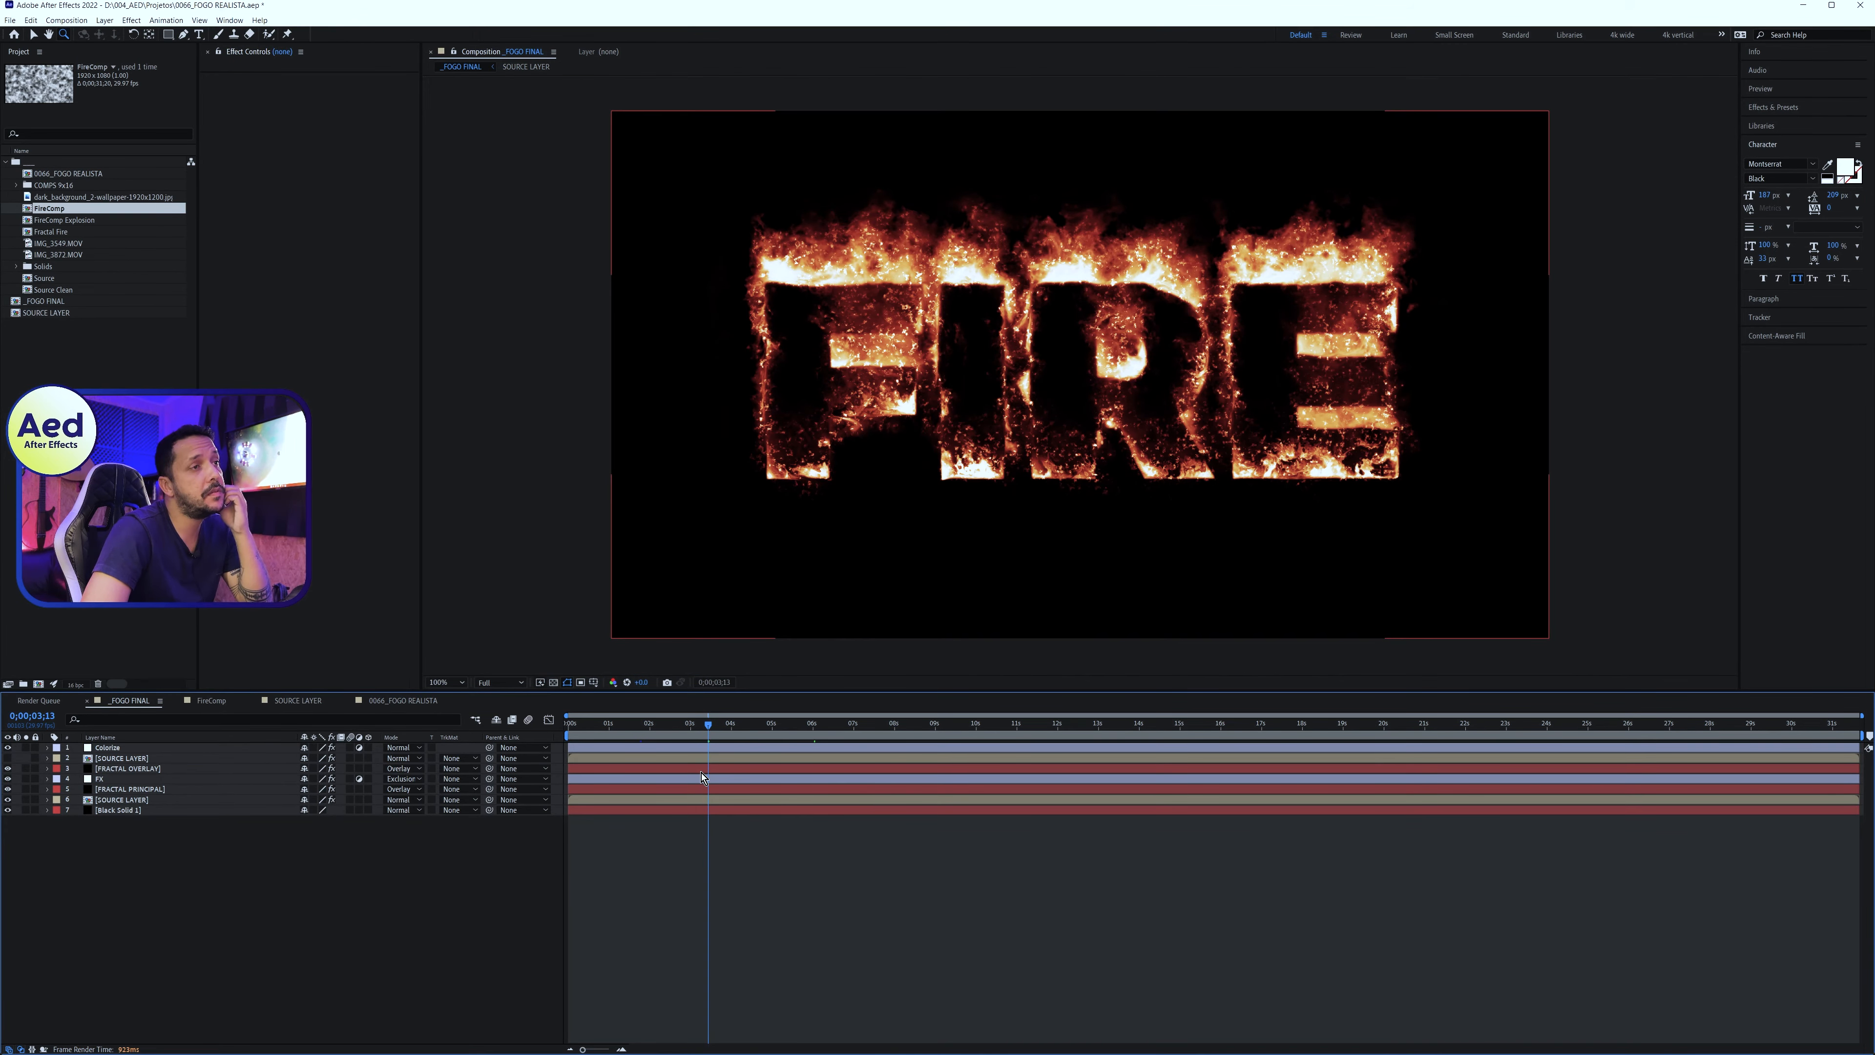
left_click(140, 799)
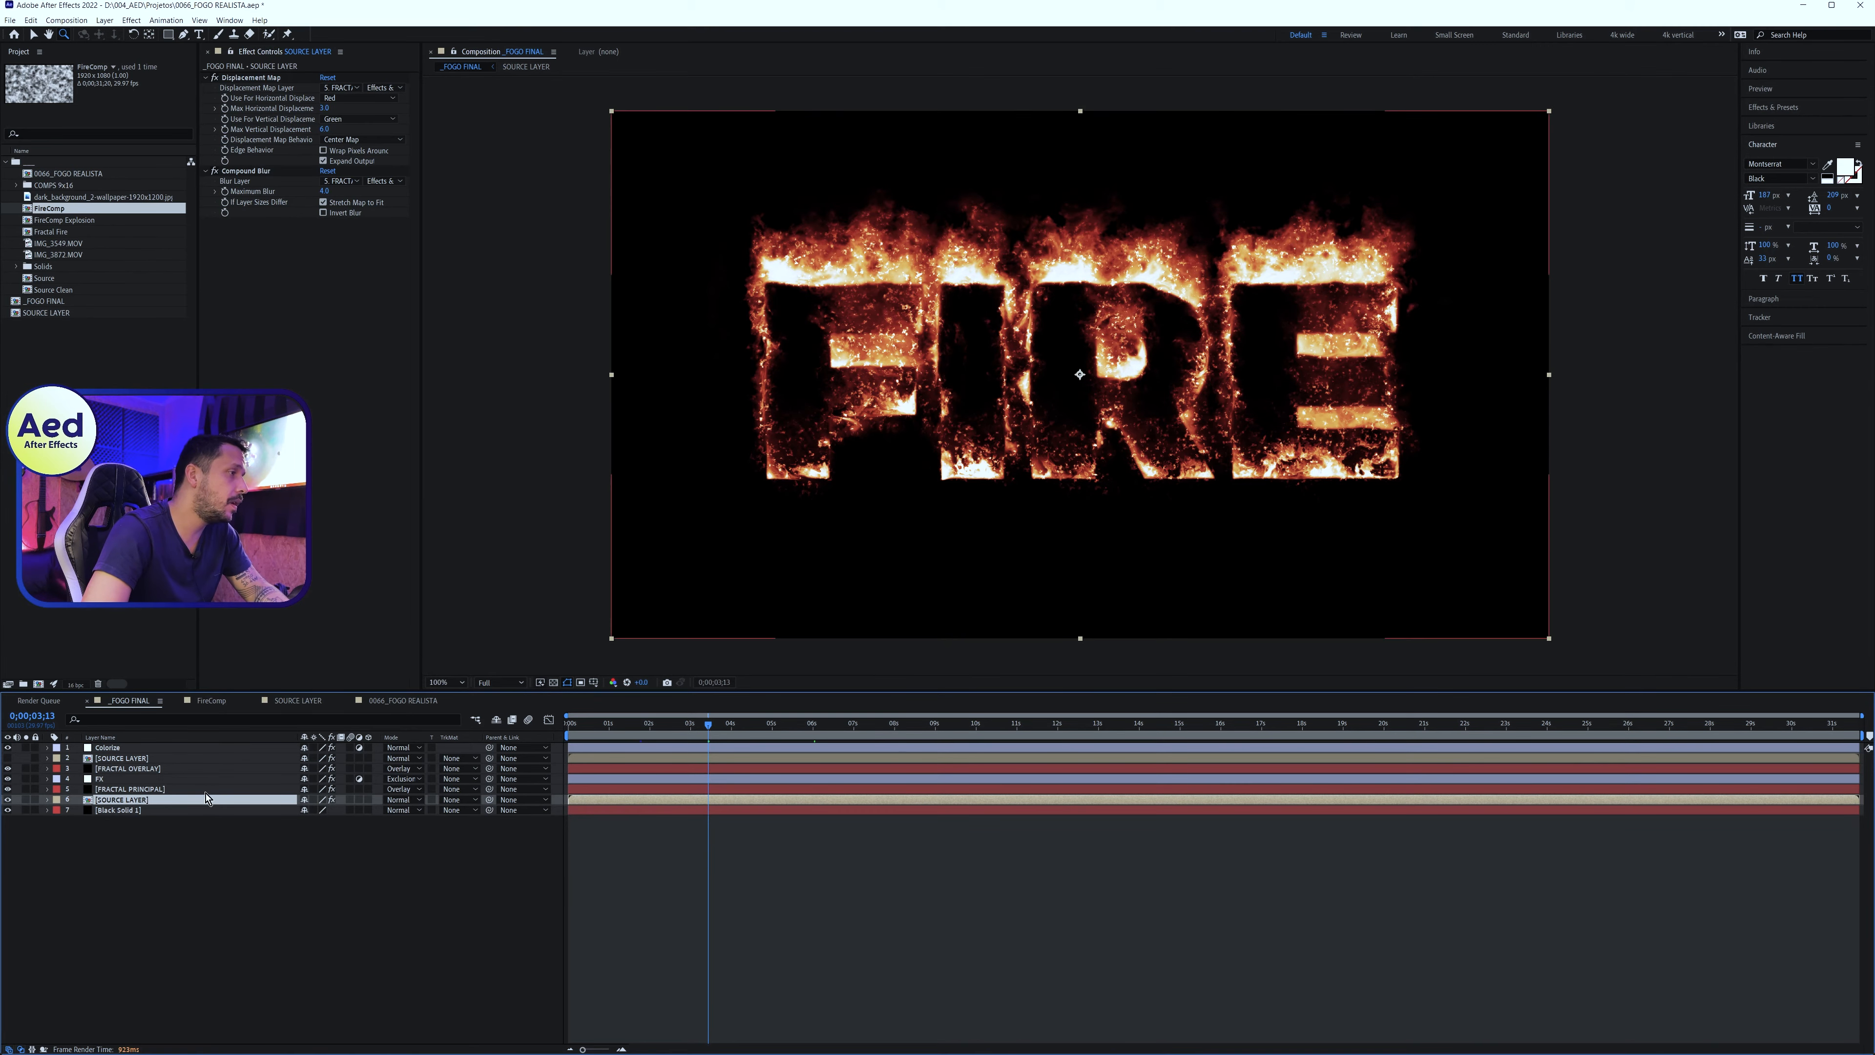
Open the Source composition and copy its IMG_3872.MOV footage layer
left_click(63, 289)
double_click(44, 278)
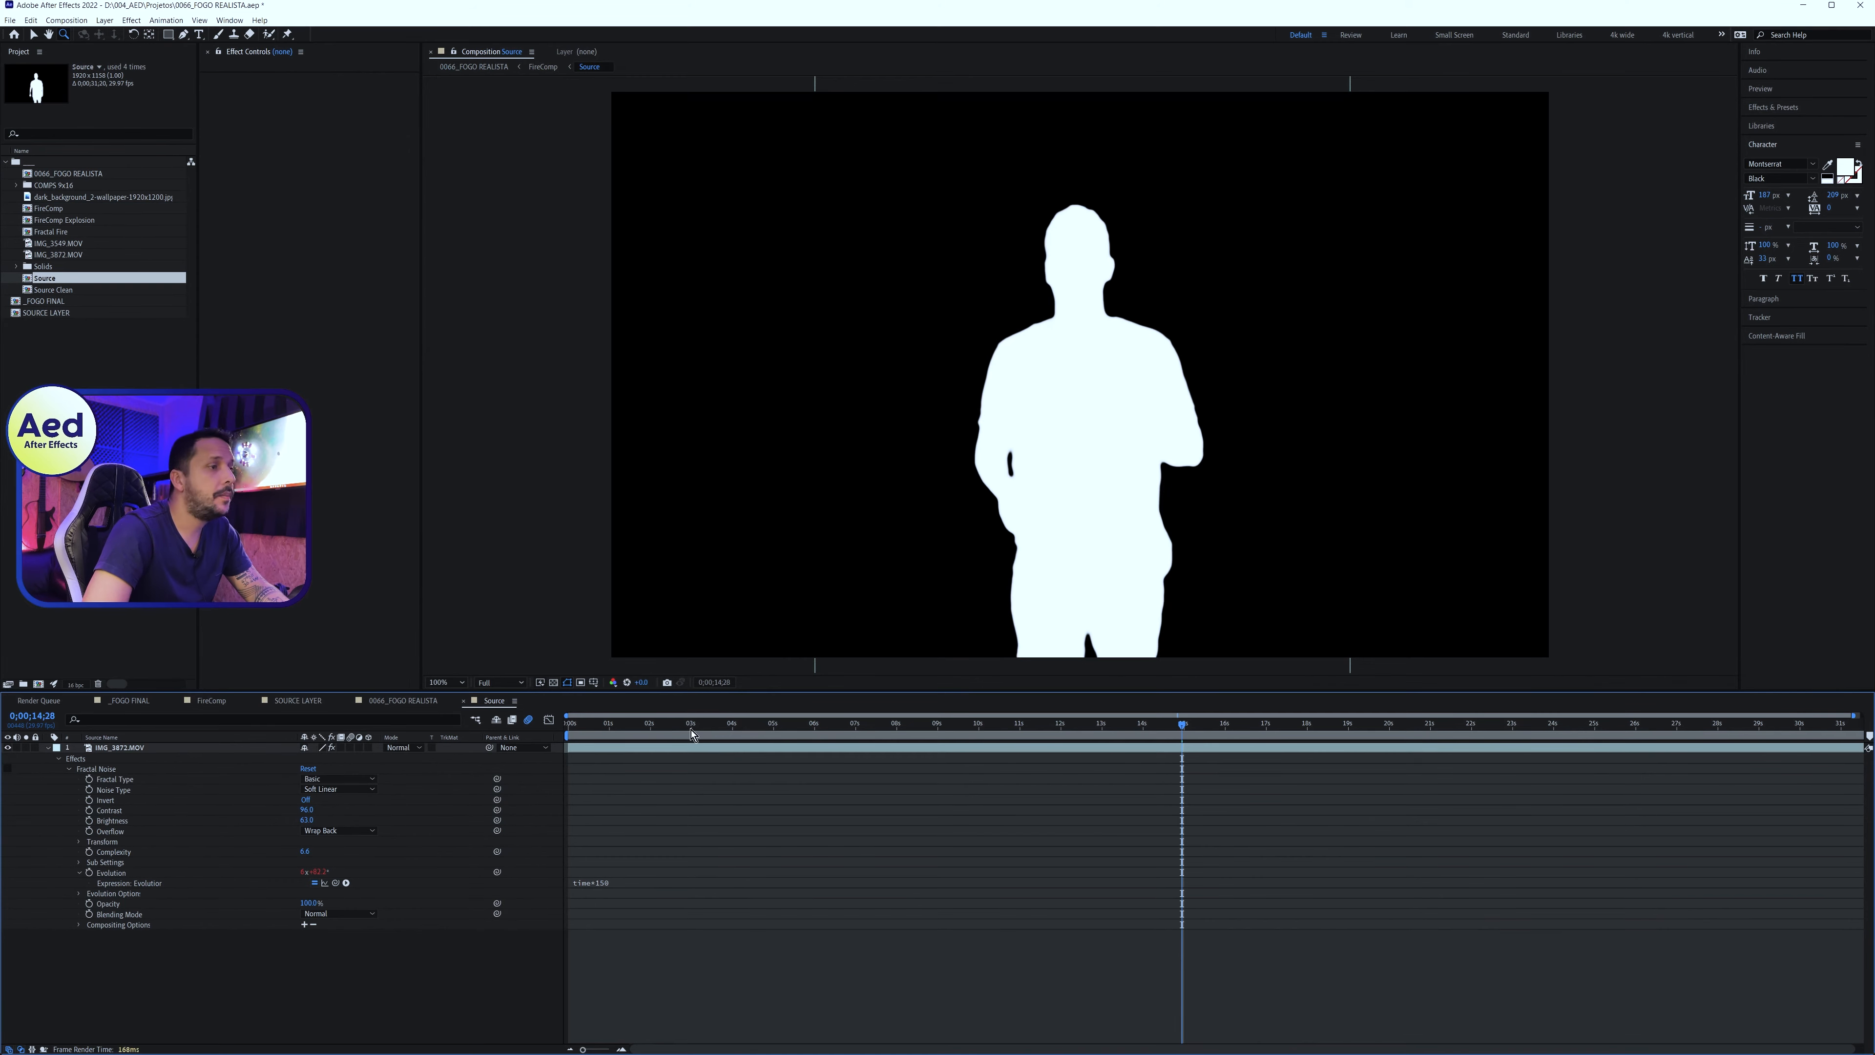
left_click(759, 750)
key("ctrl+c")
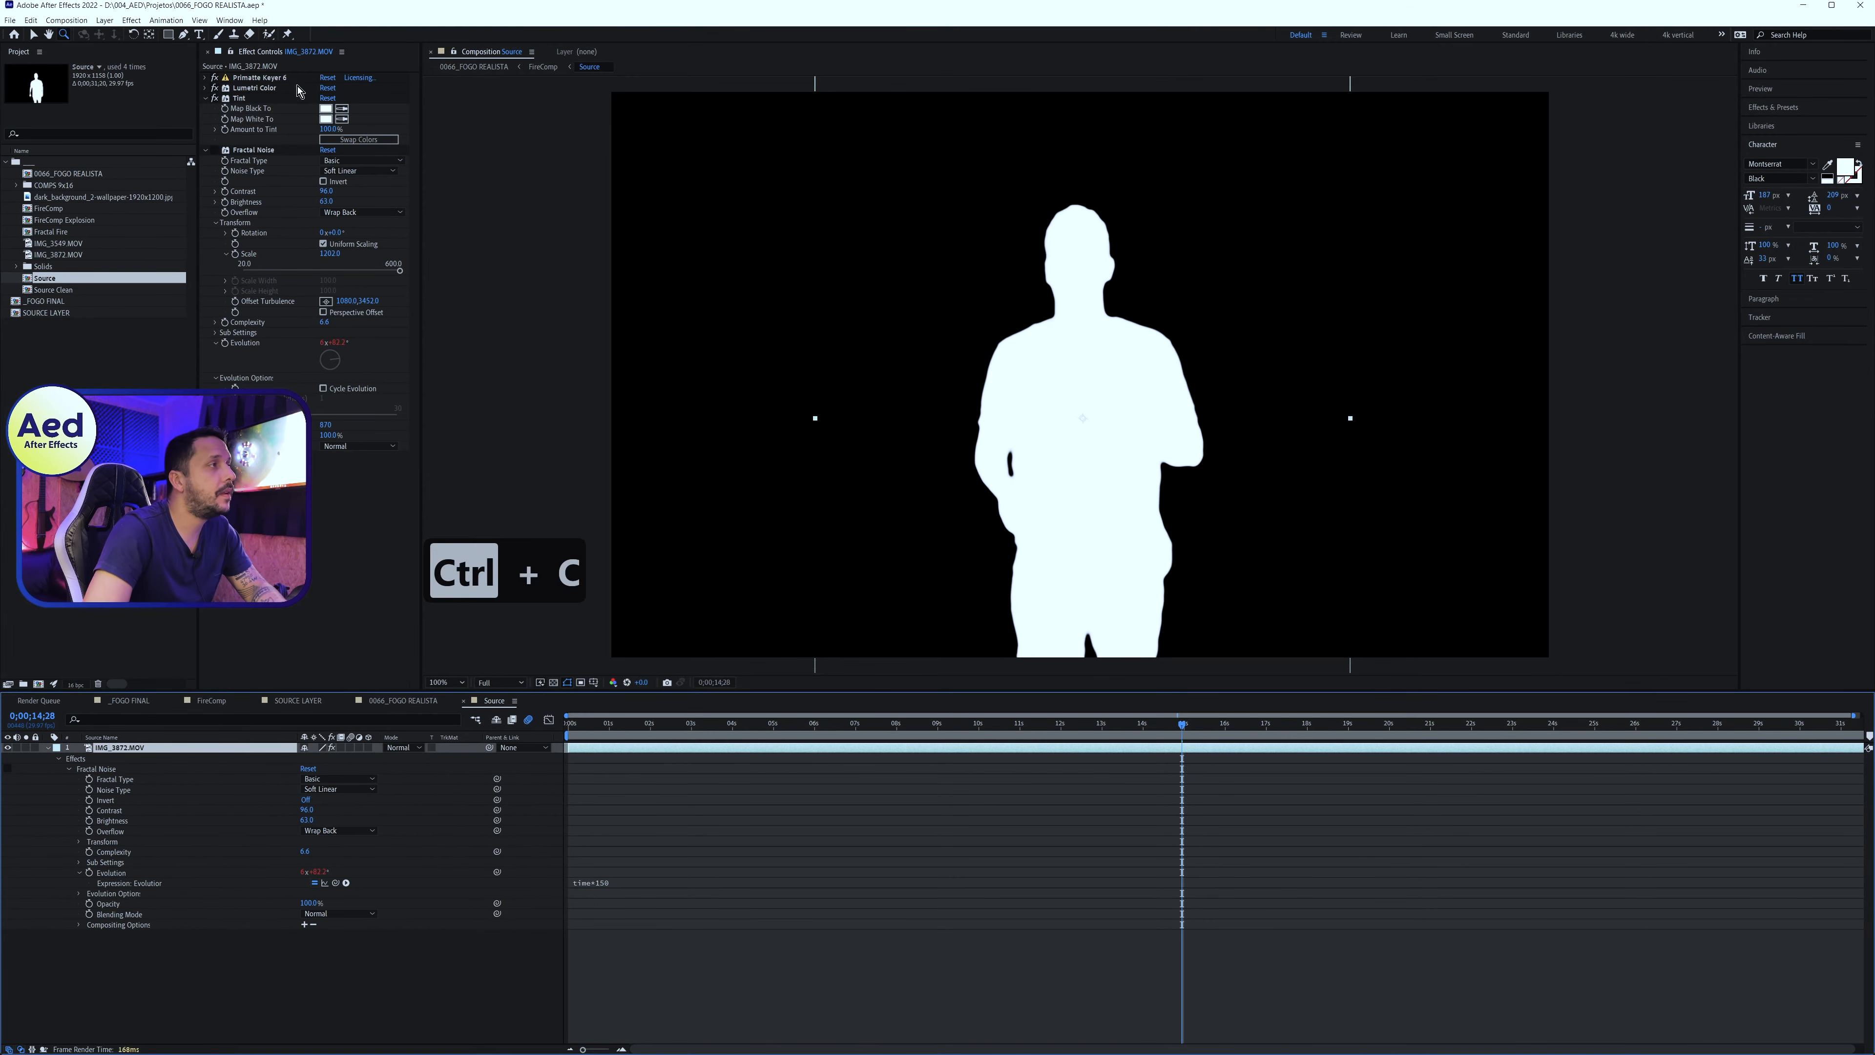
Switch the footage's Primatte Keyer, Lumetri Color and Tint effects off and back on to see how the white silhouette is built
left_click_drag(210, 78, 214, 98)
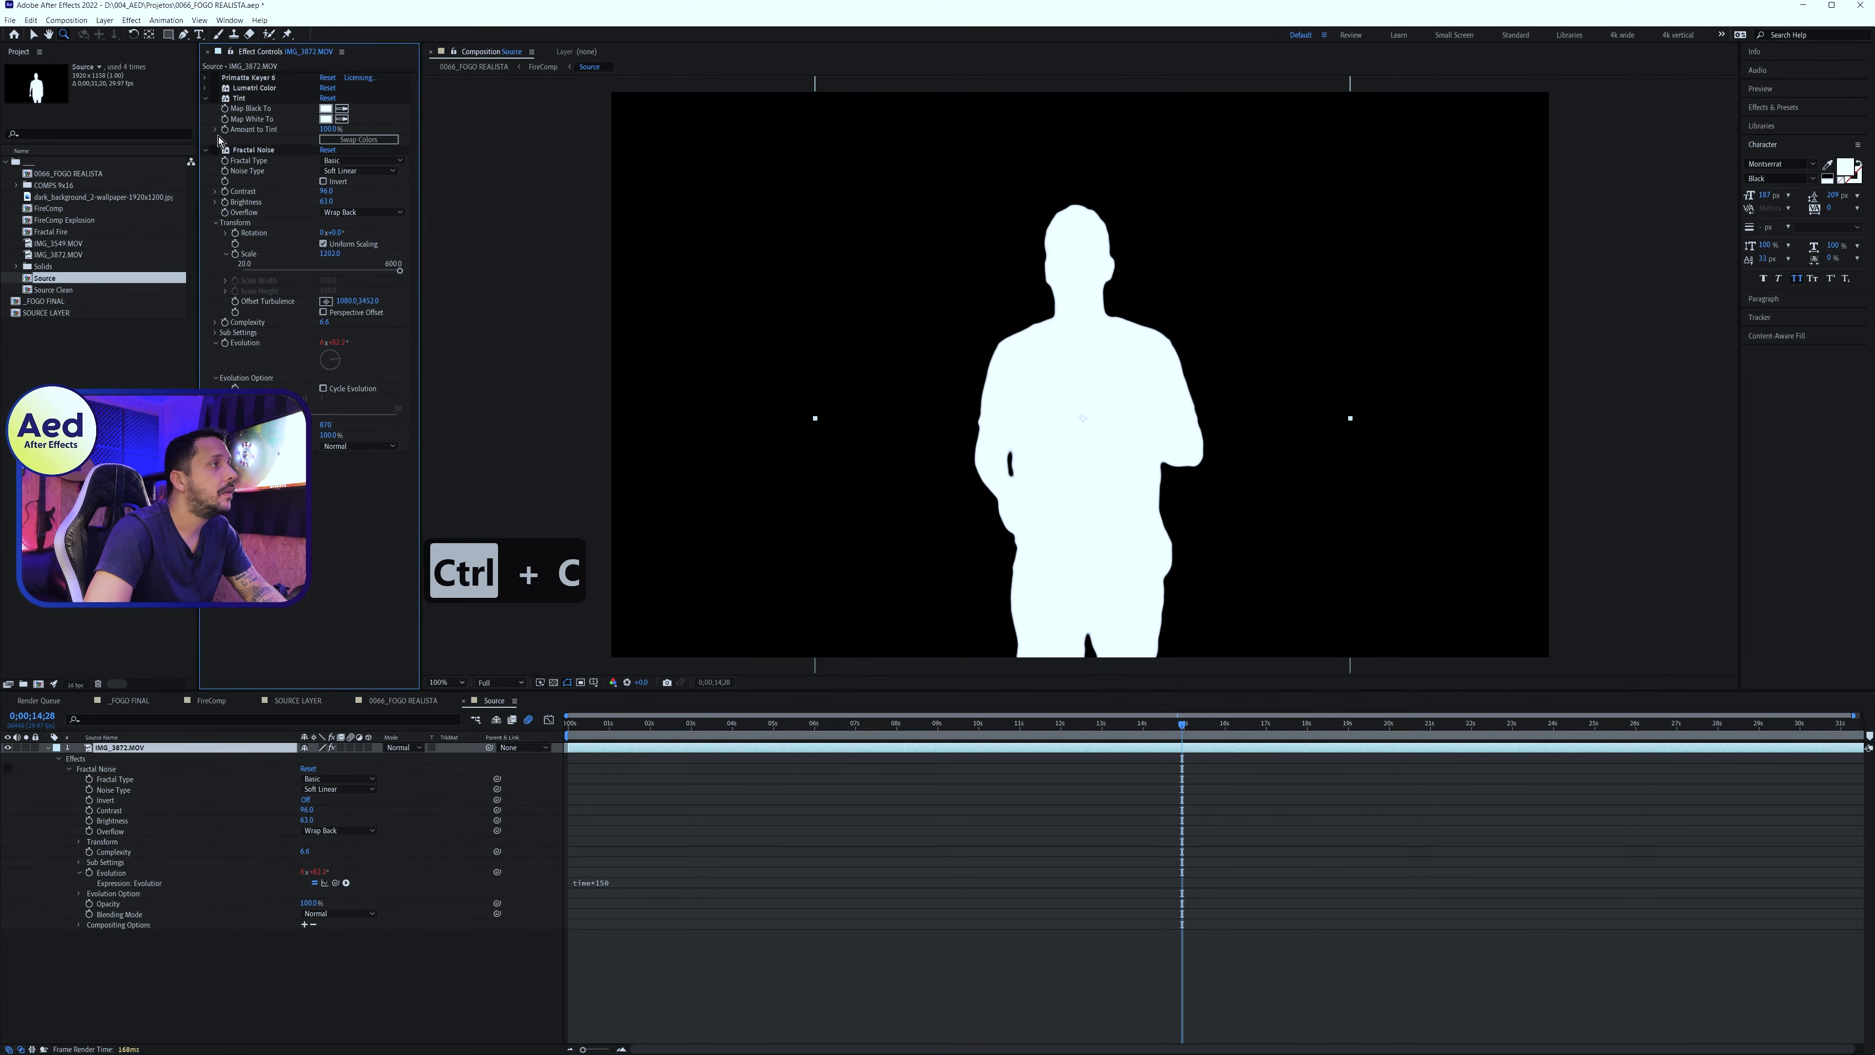
left_click(213, 77)
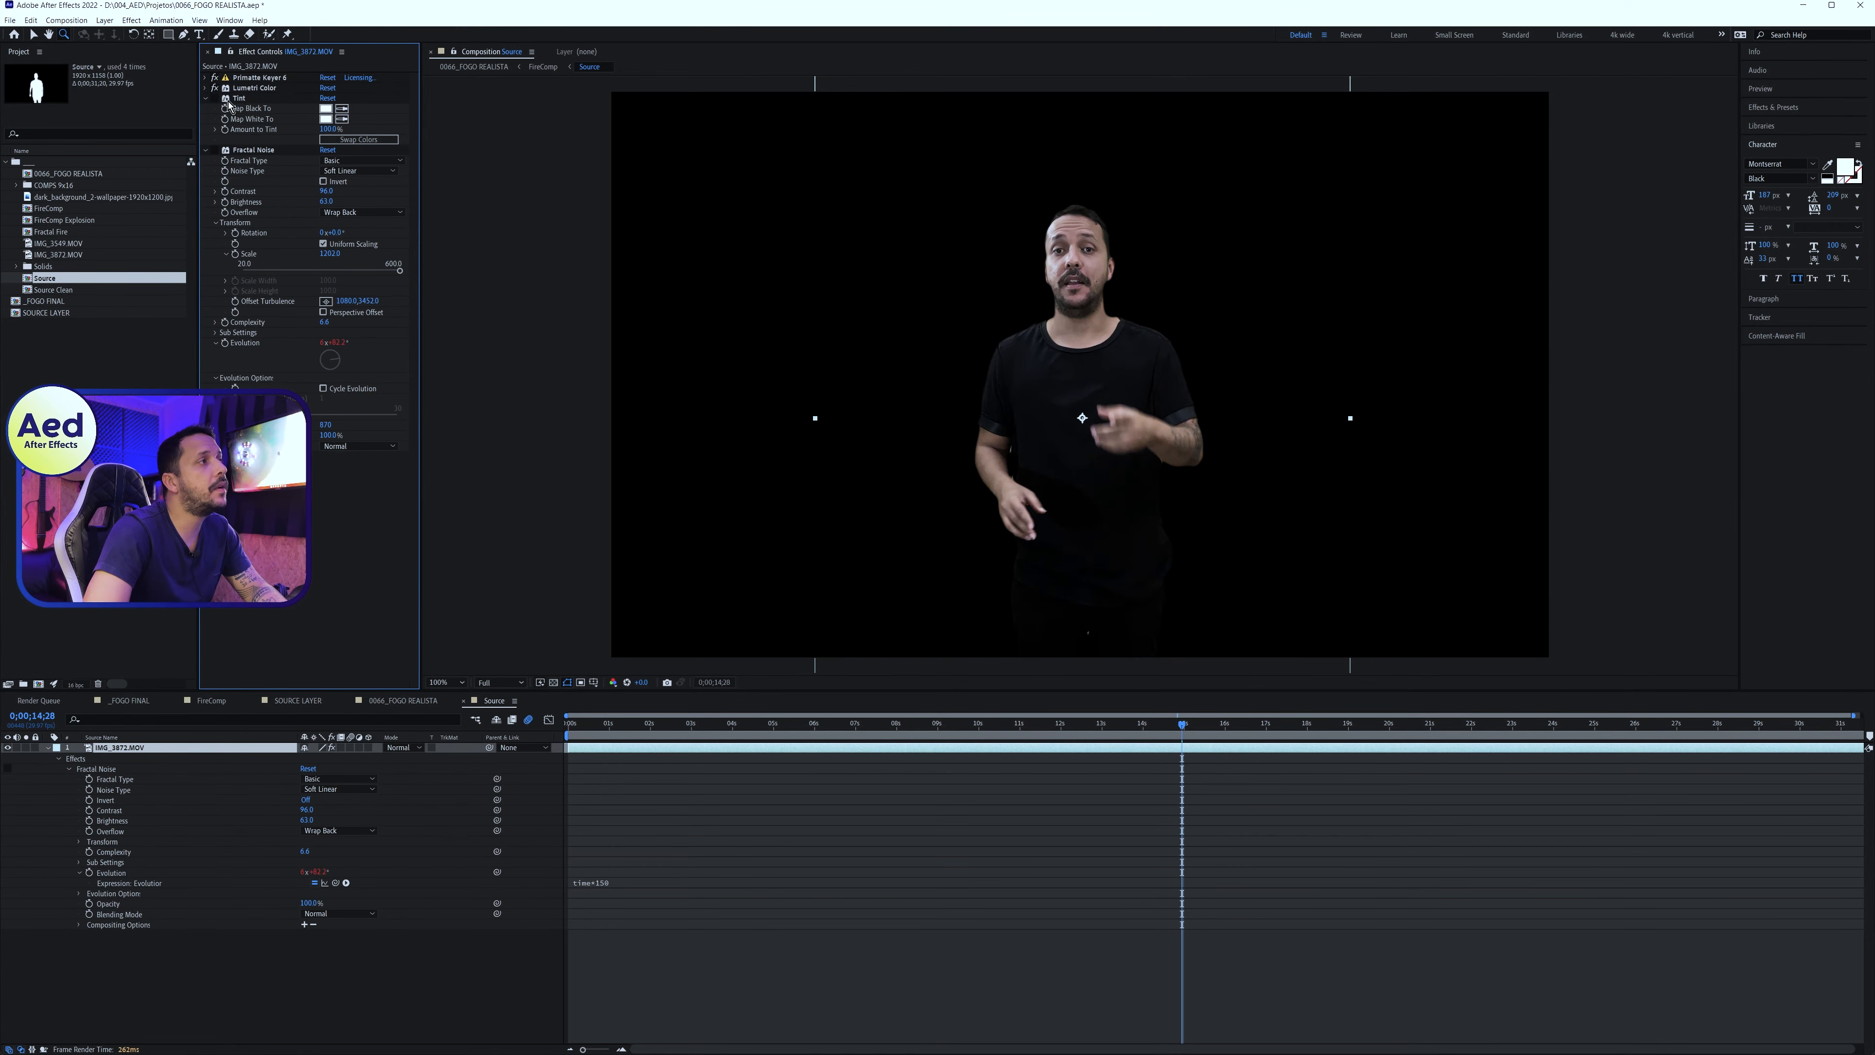
left_click(214, 99)
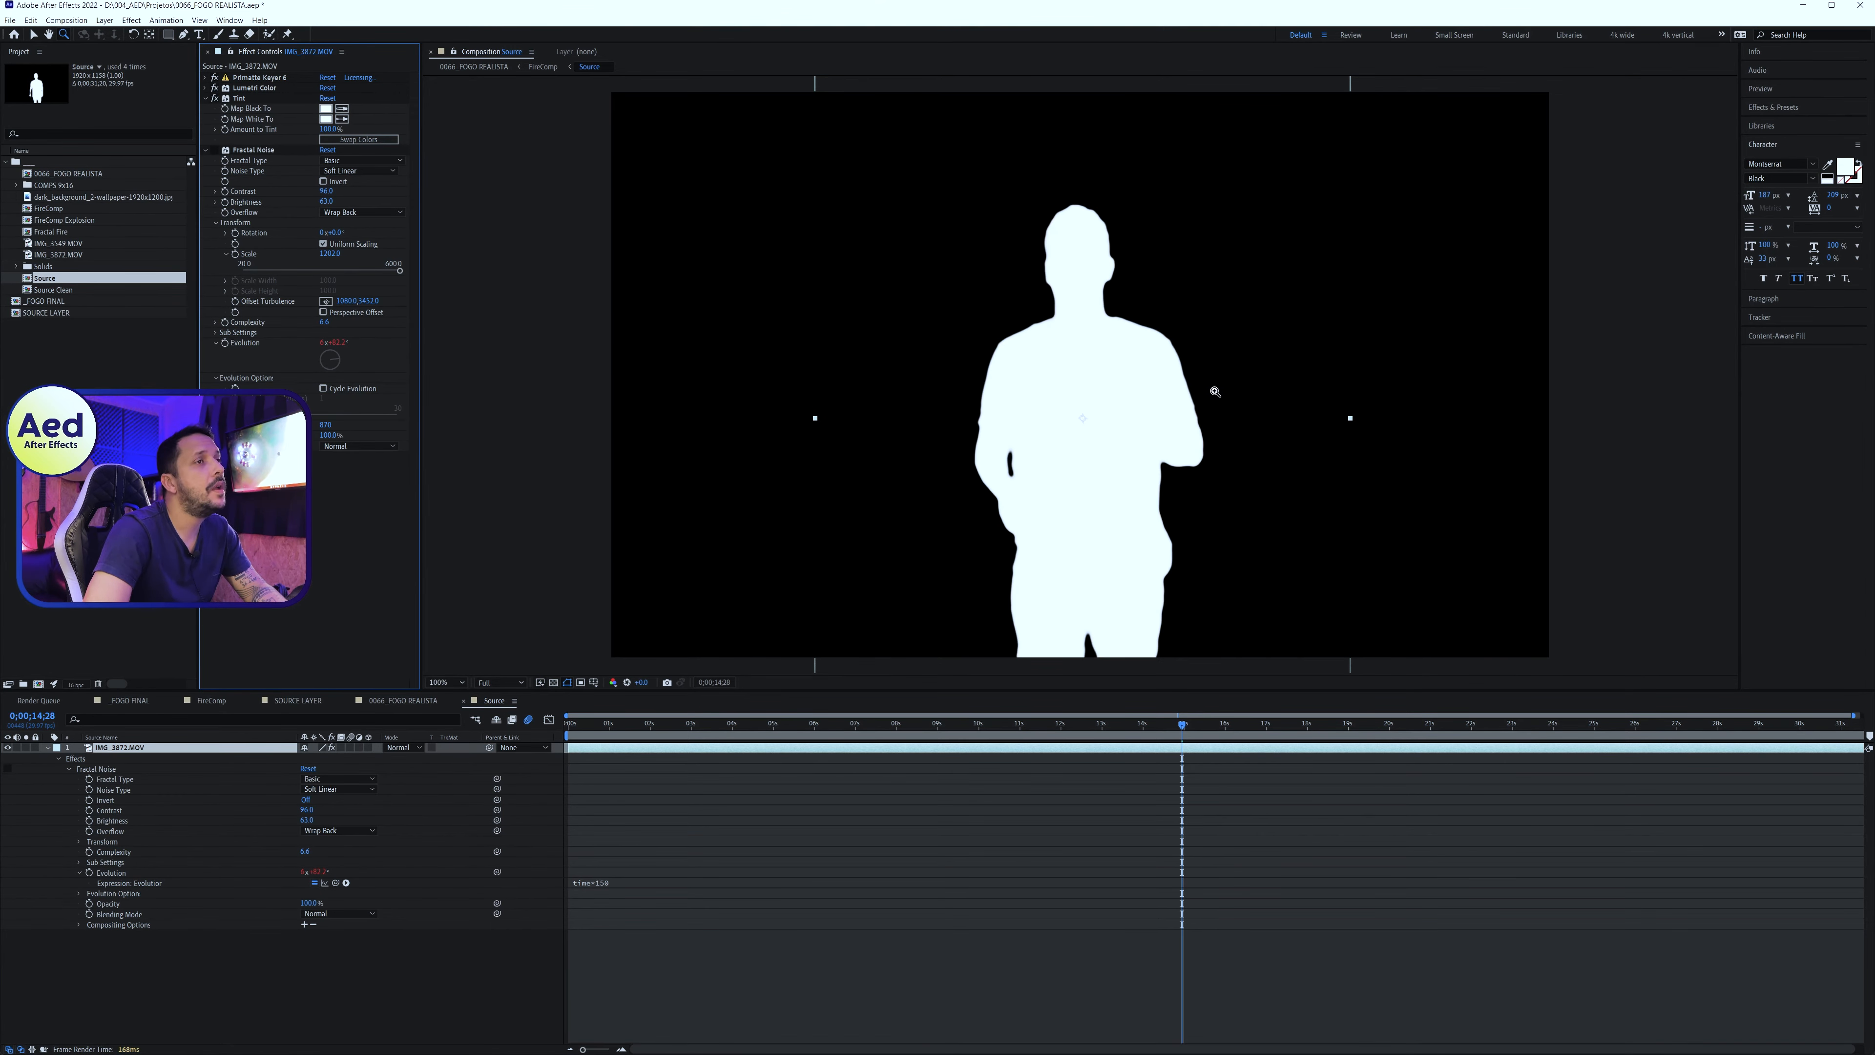
key("v")
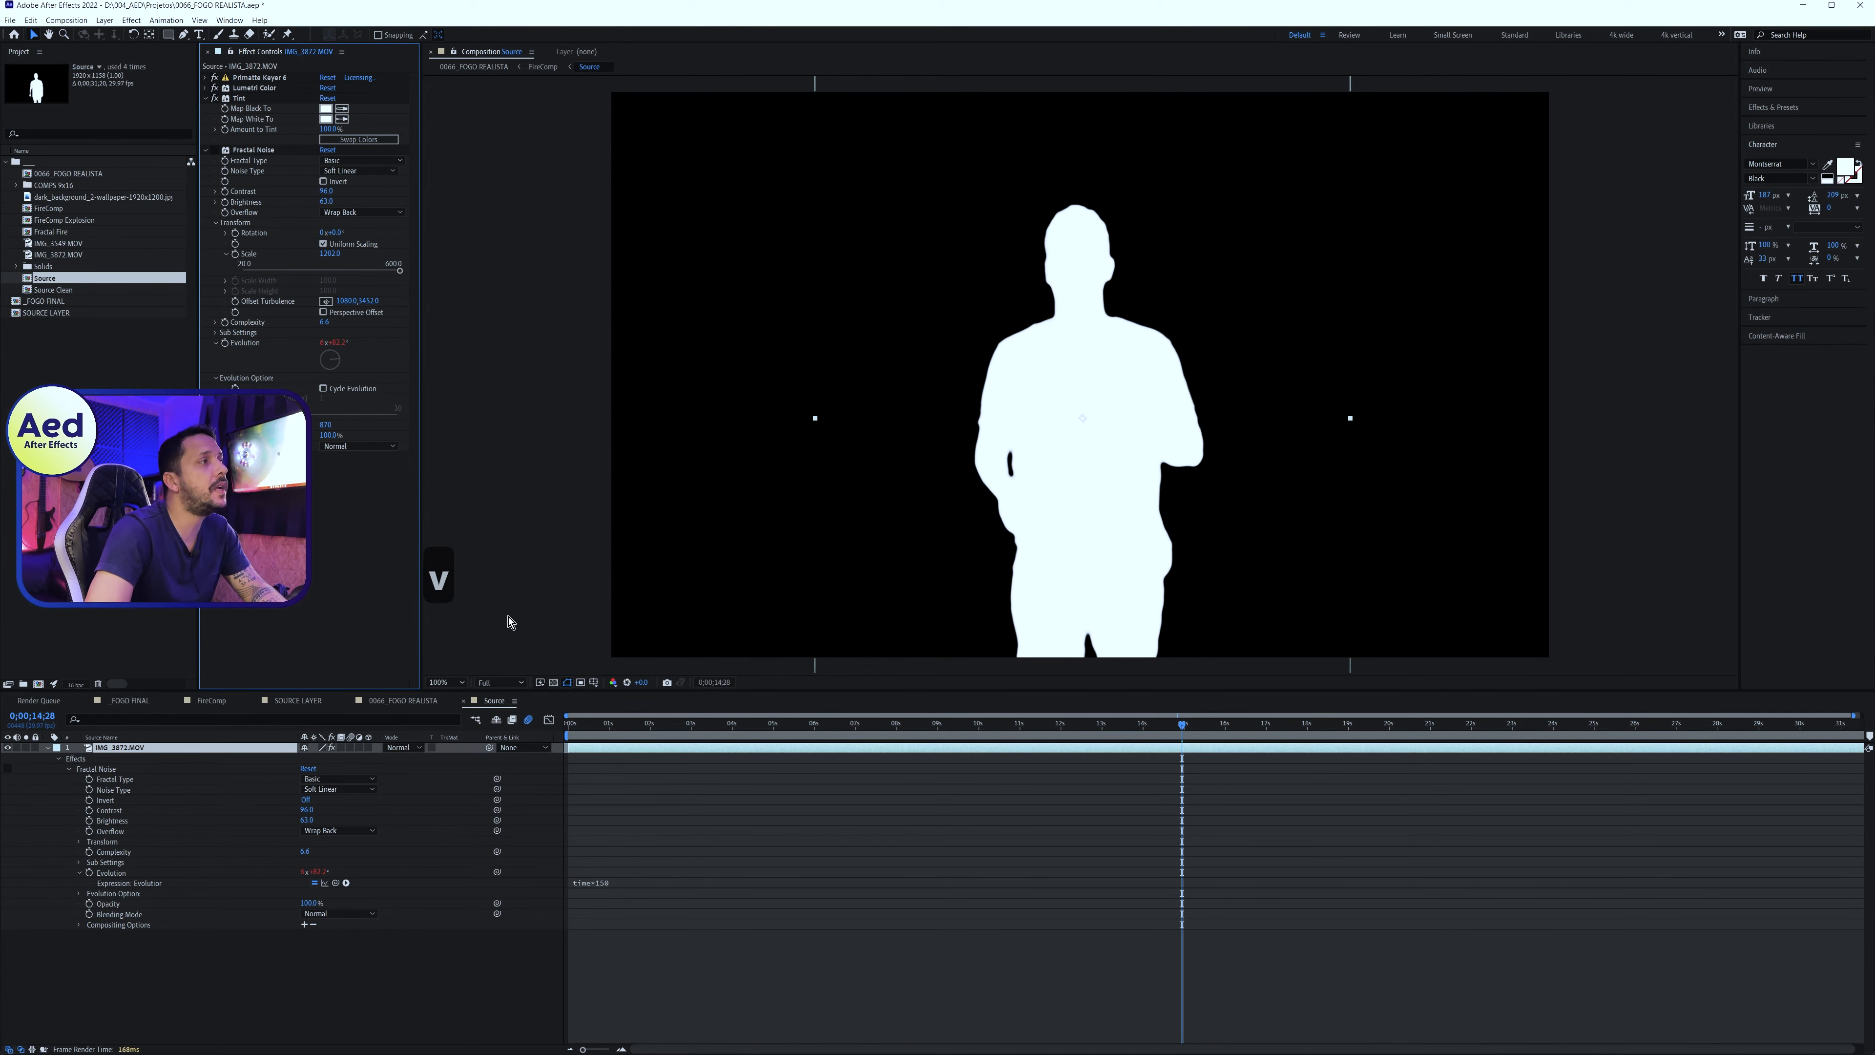
Paste the silhouette footage into the SOURCE LAYER composition and hide the Fire text layer
left_click(317, 703)
key("ctrl+v")
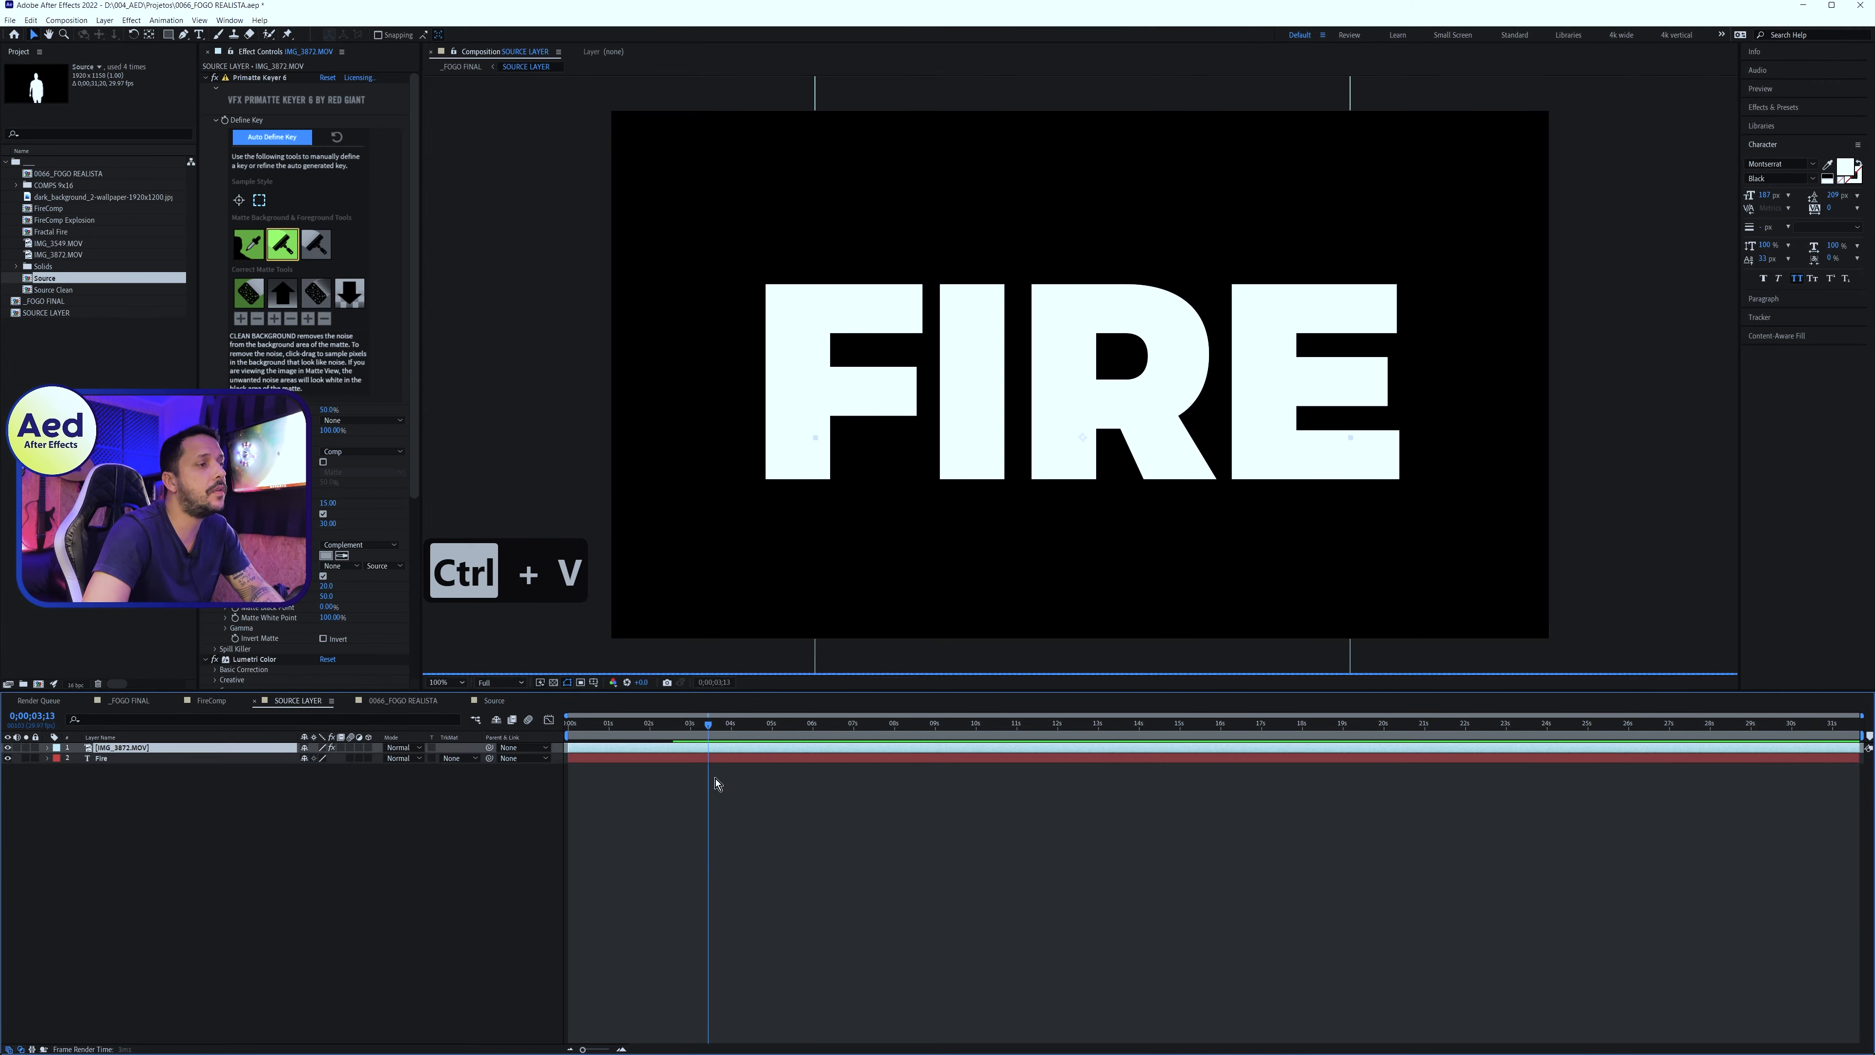
left_click(7, 759)
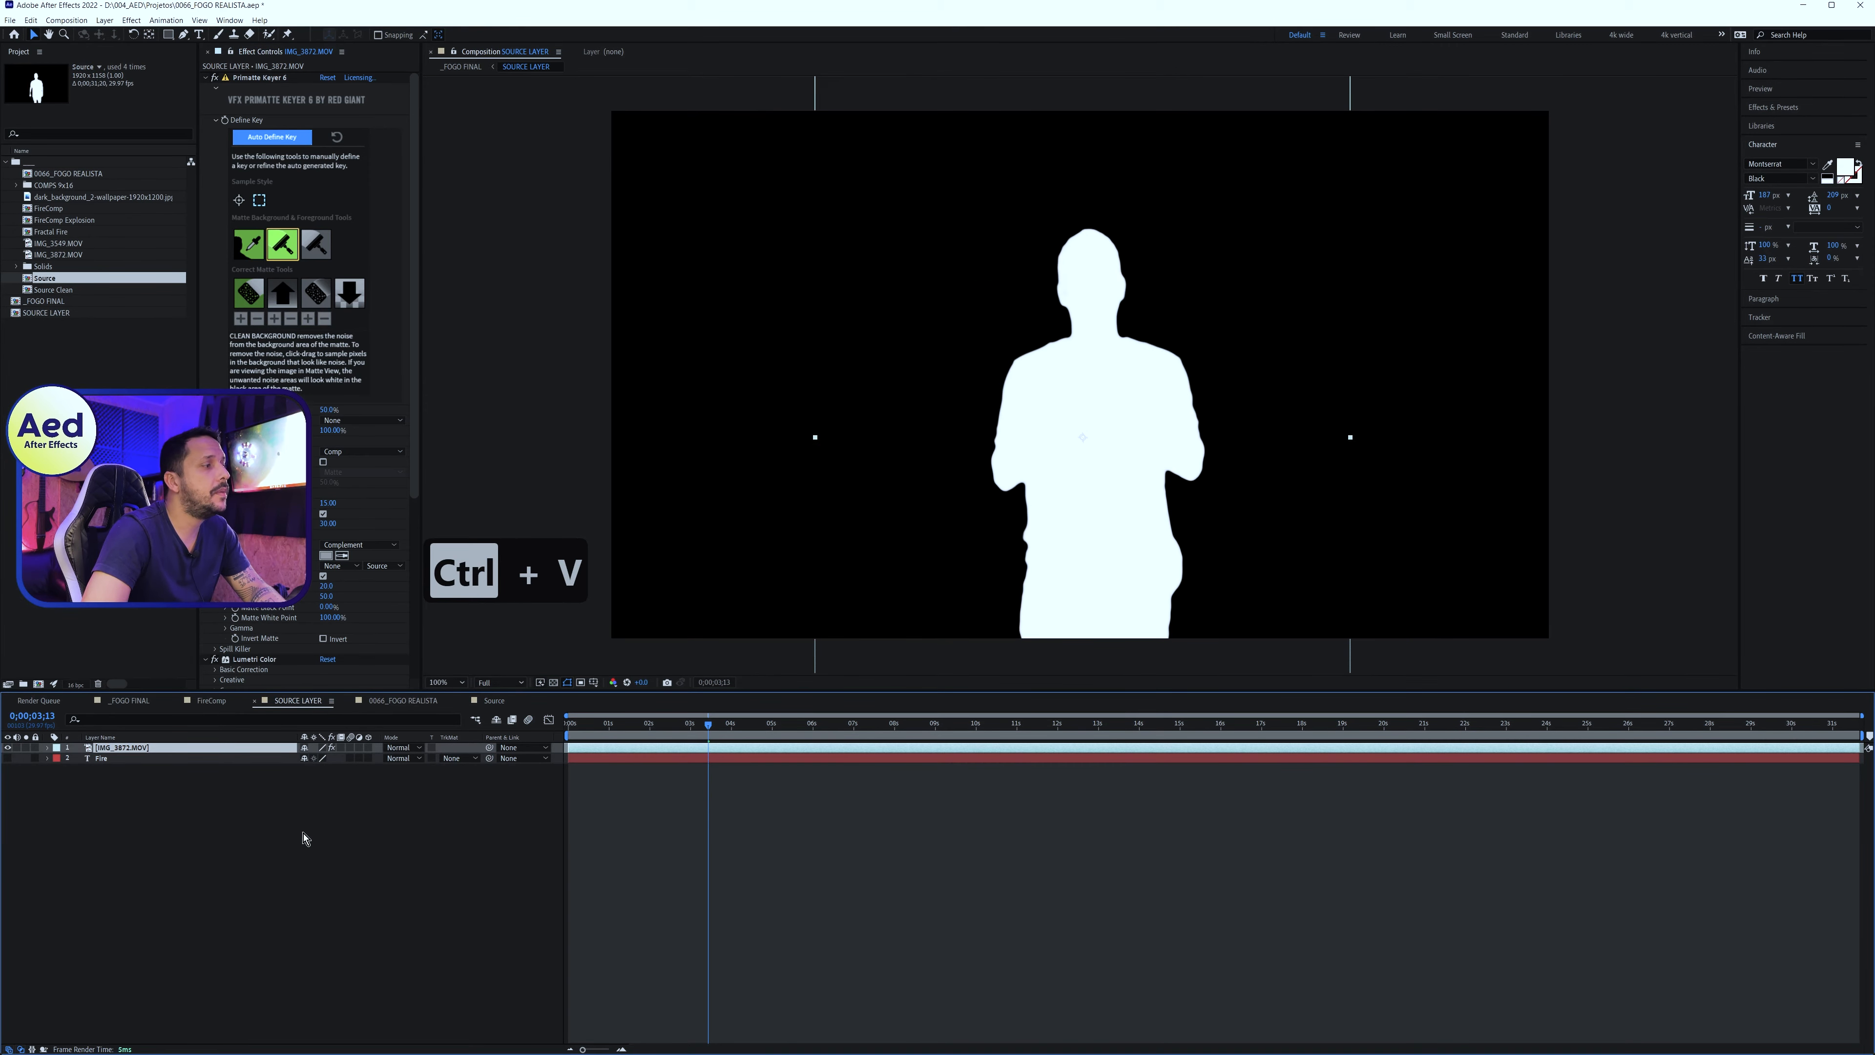
Return to the _FOGO FINAL composition and scrub to 0;00;08;09 to check the fire on the silhouette
key("Tab")
left_click(221, 837)
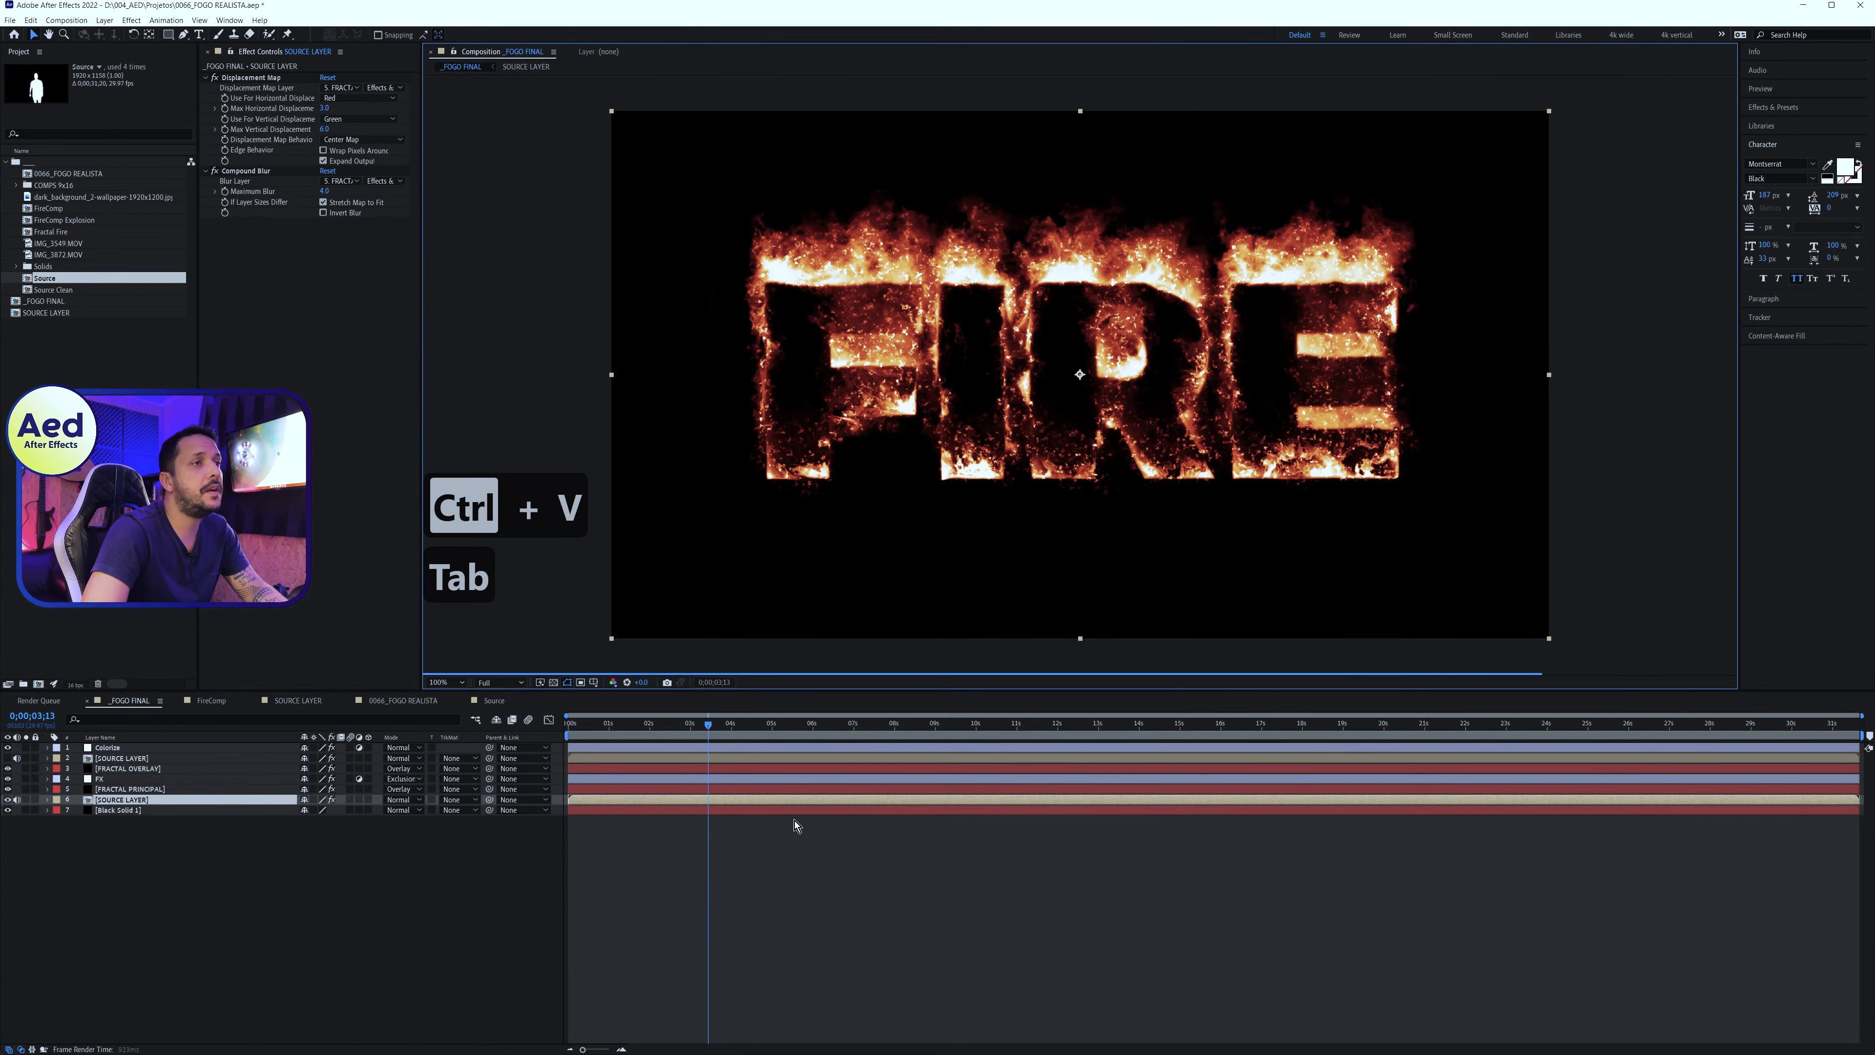
left_click_drag(708, 724, 907, 785)
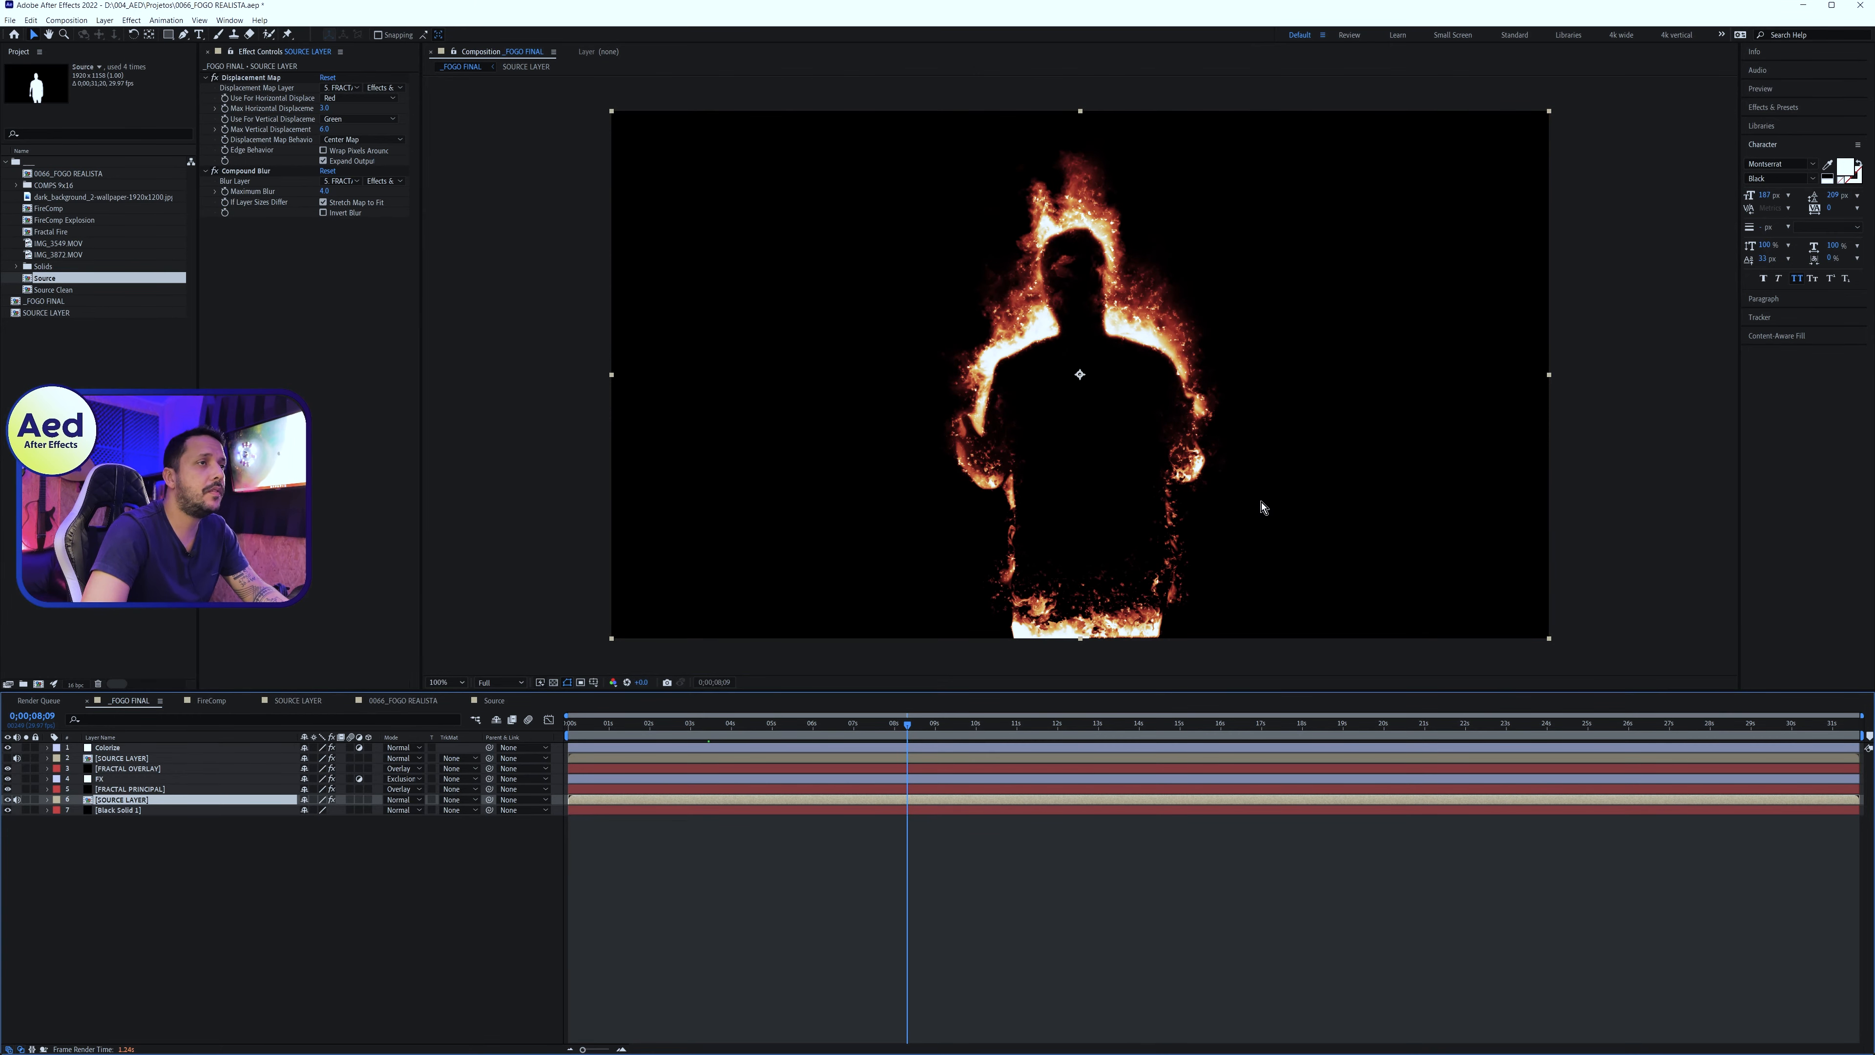
left_click(341, 857)
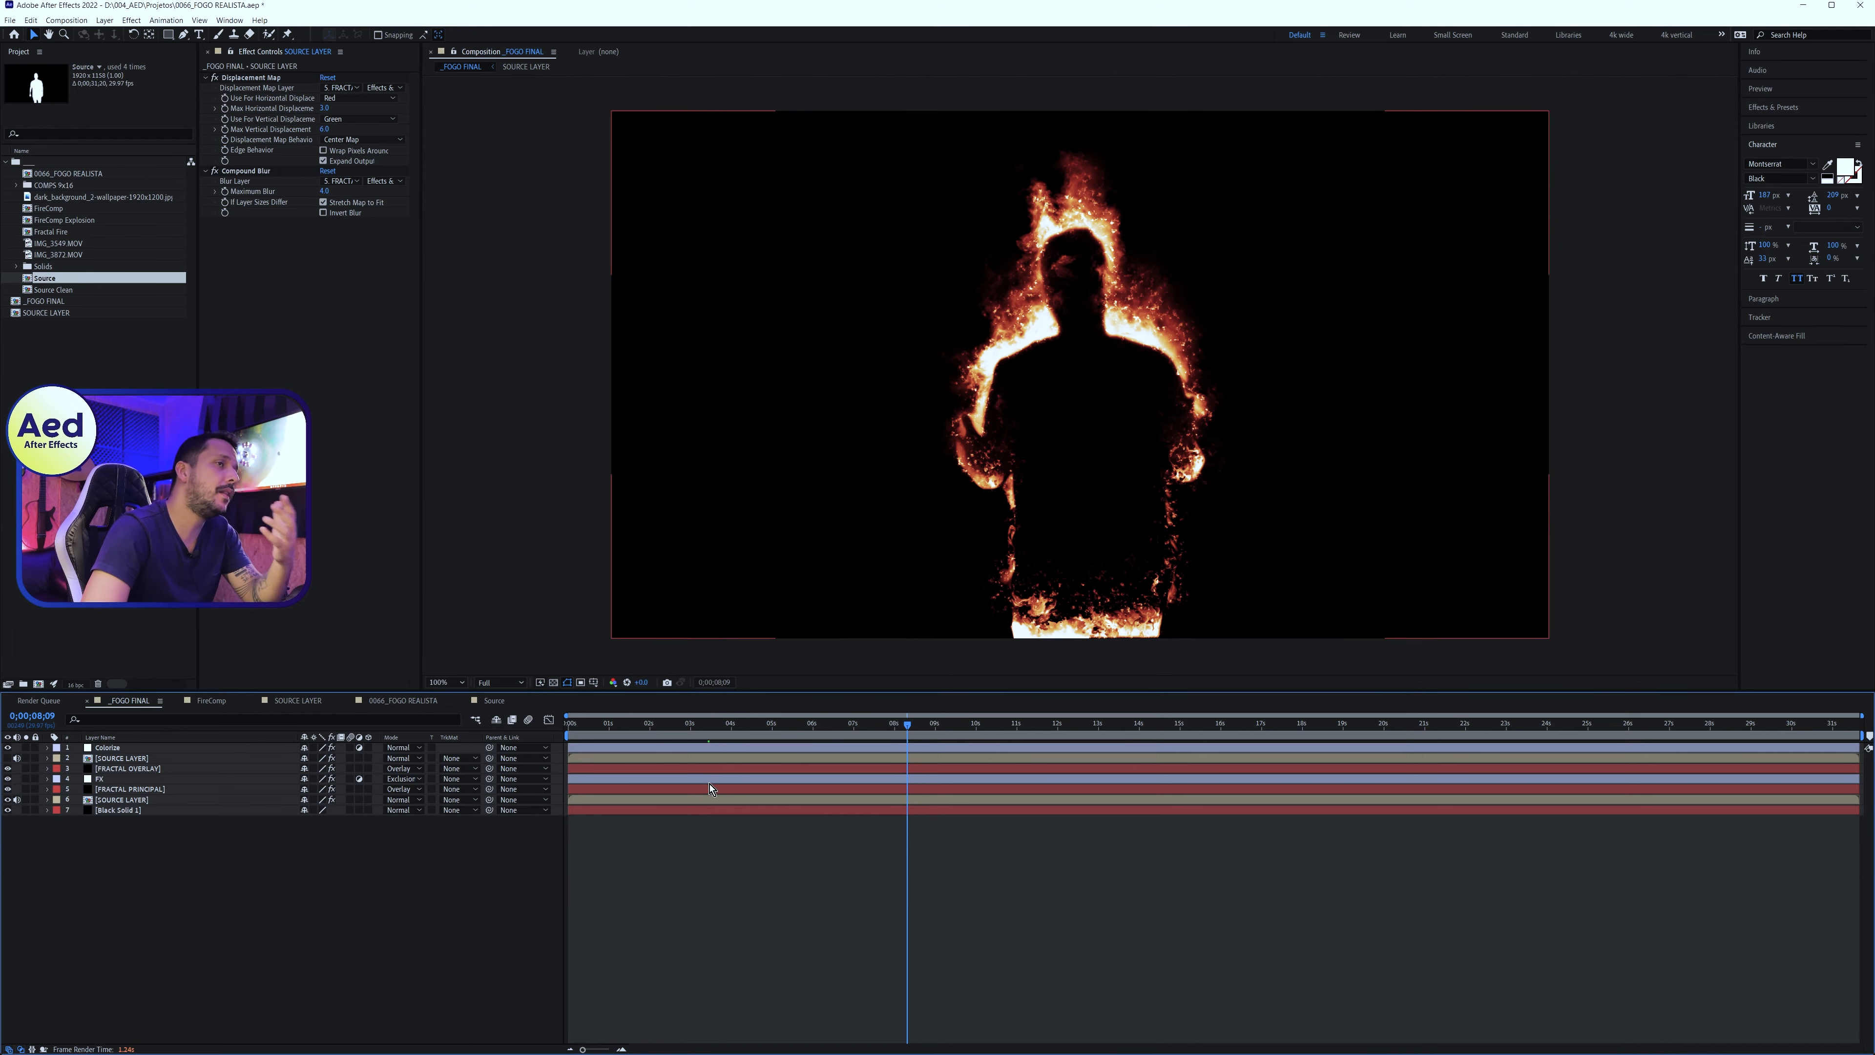
Pre-compose all layers except the black solid into a new composition named "COMP FIRE"
left_click(185, 747)
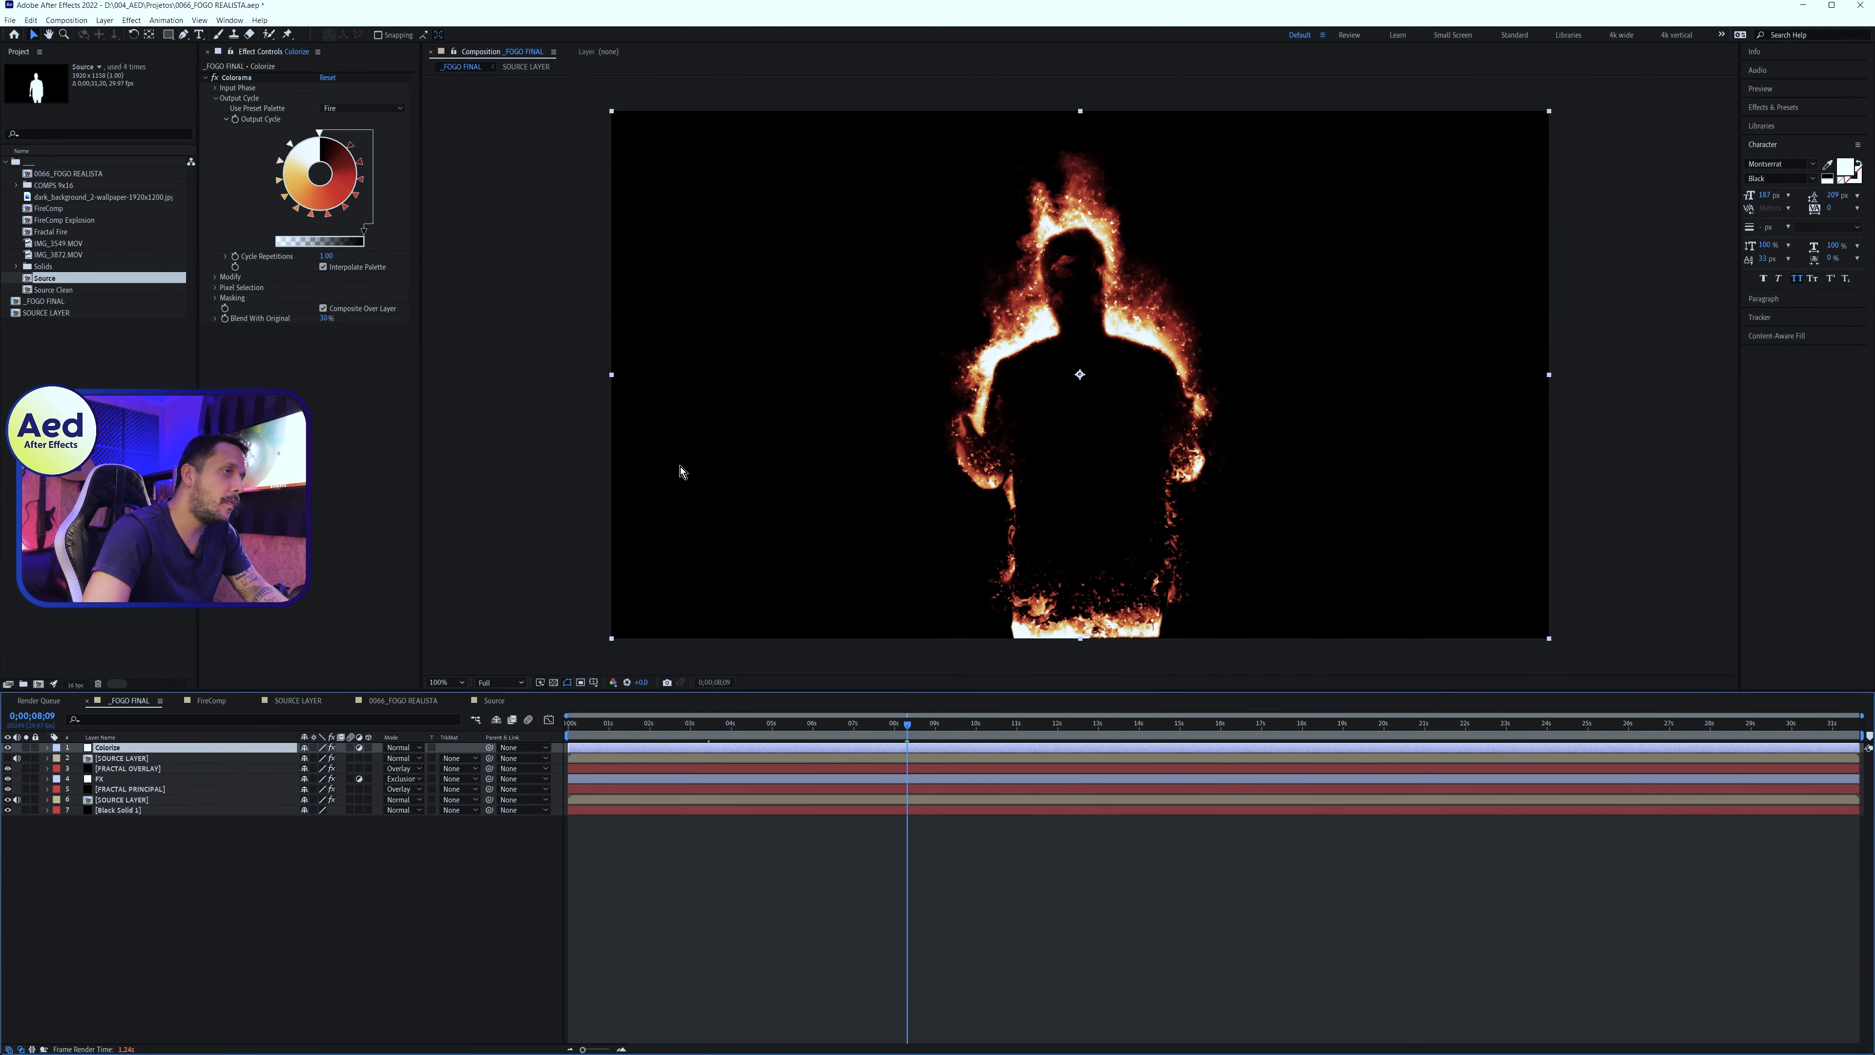
key("ctrl+a")
left_click(138, 812, "ctrl")
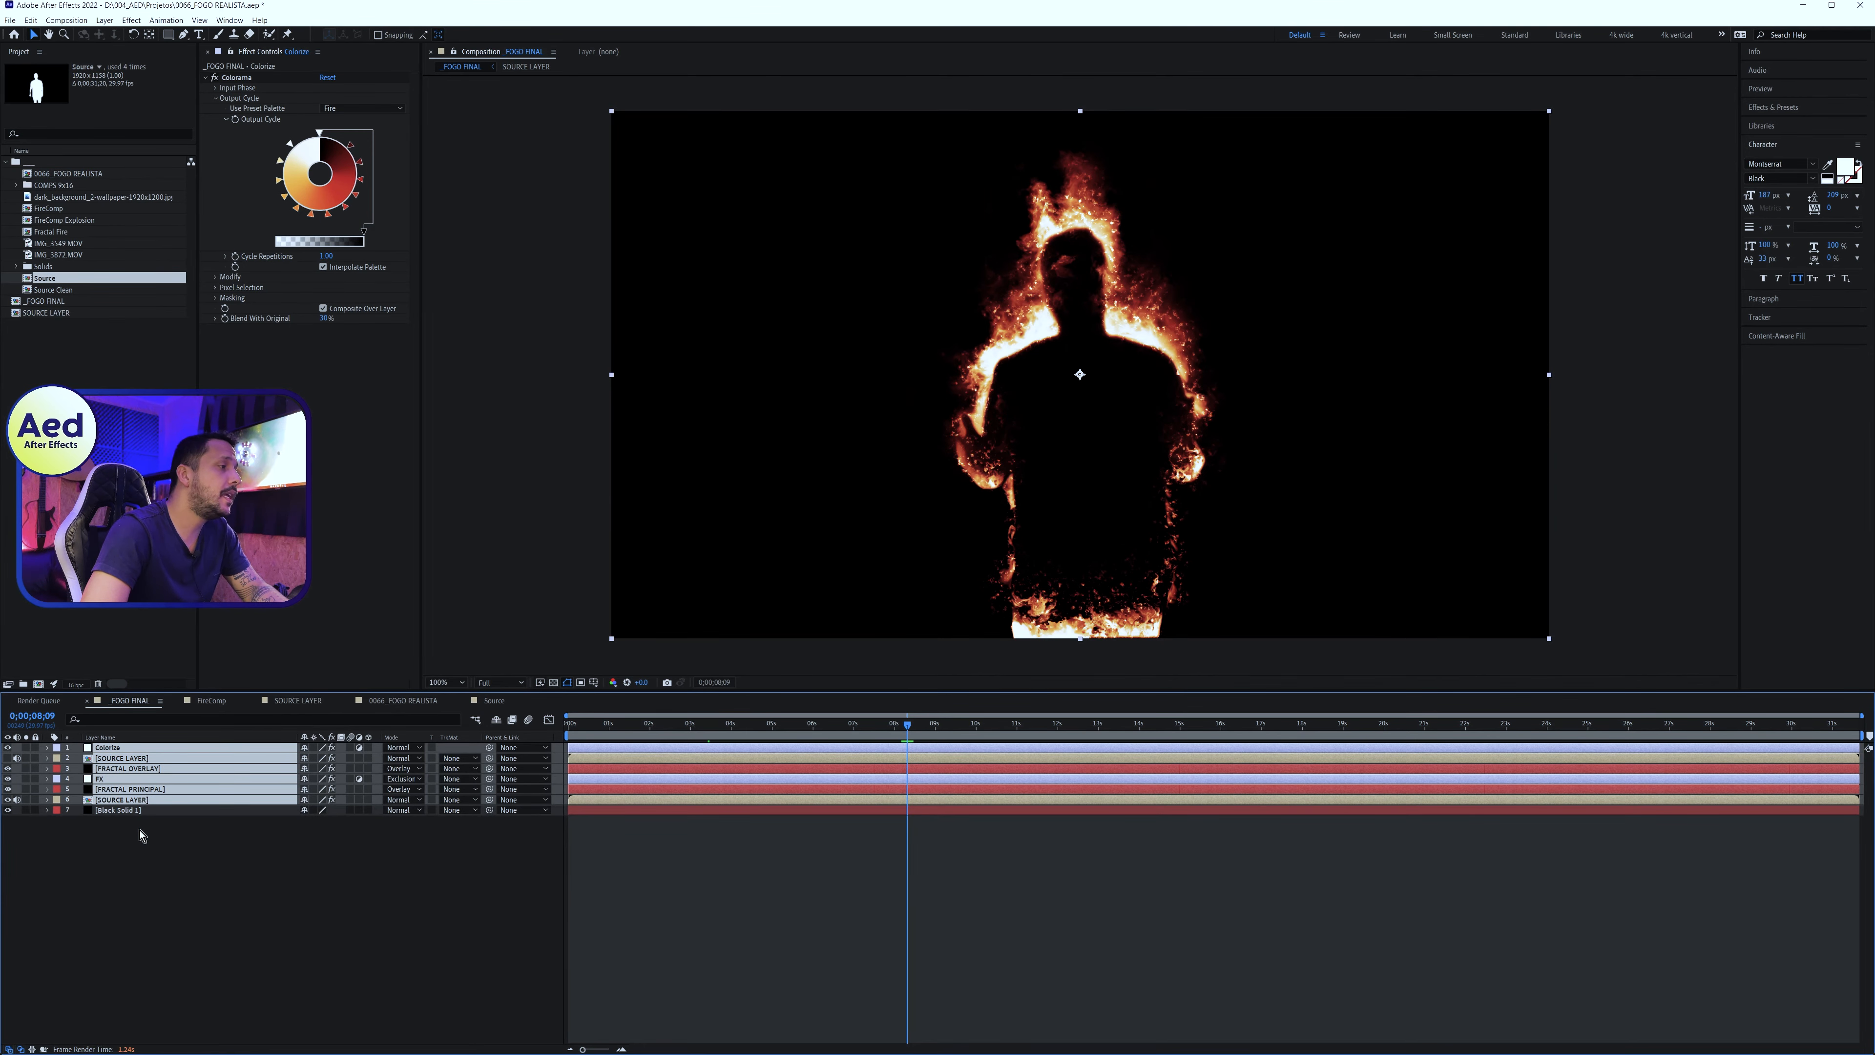
left_click(139, 812, "ctrl")
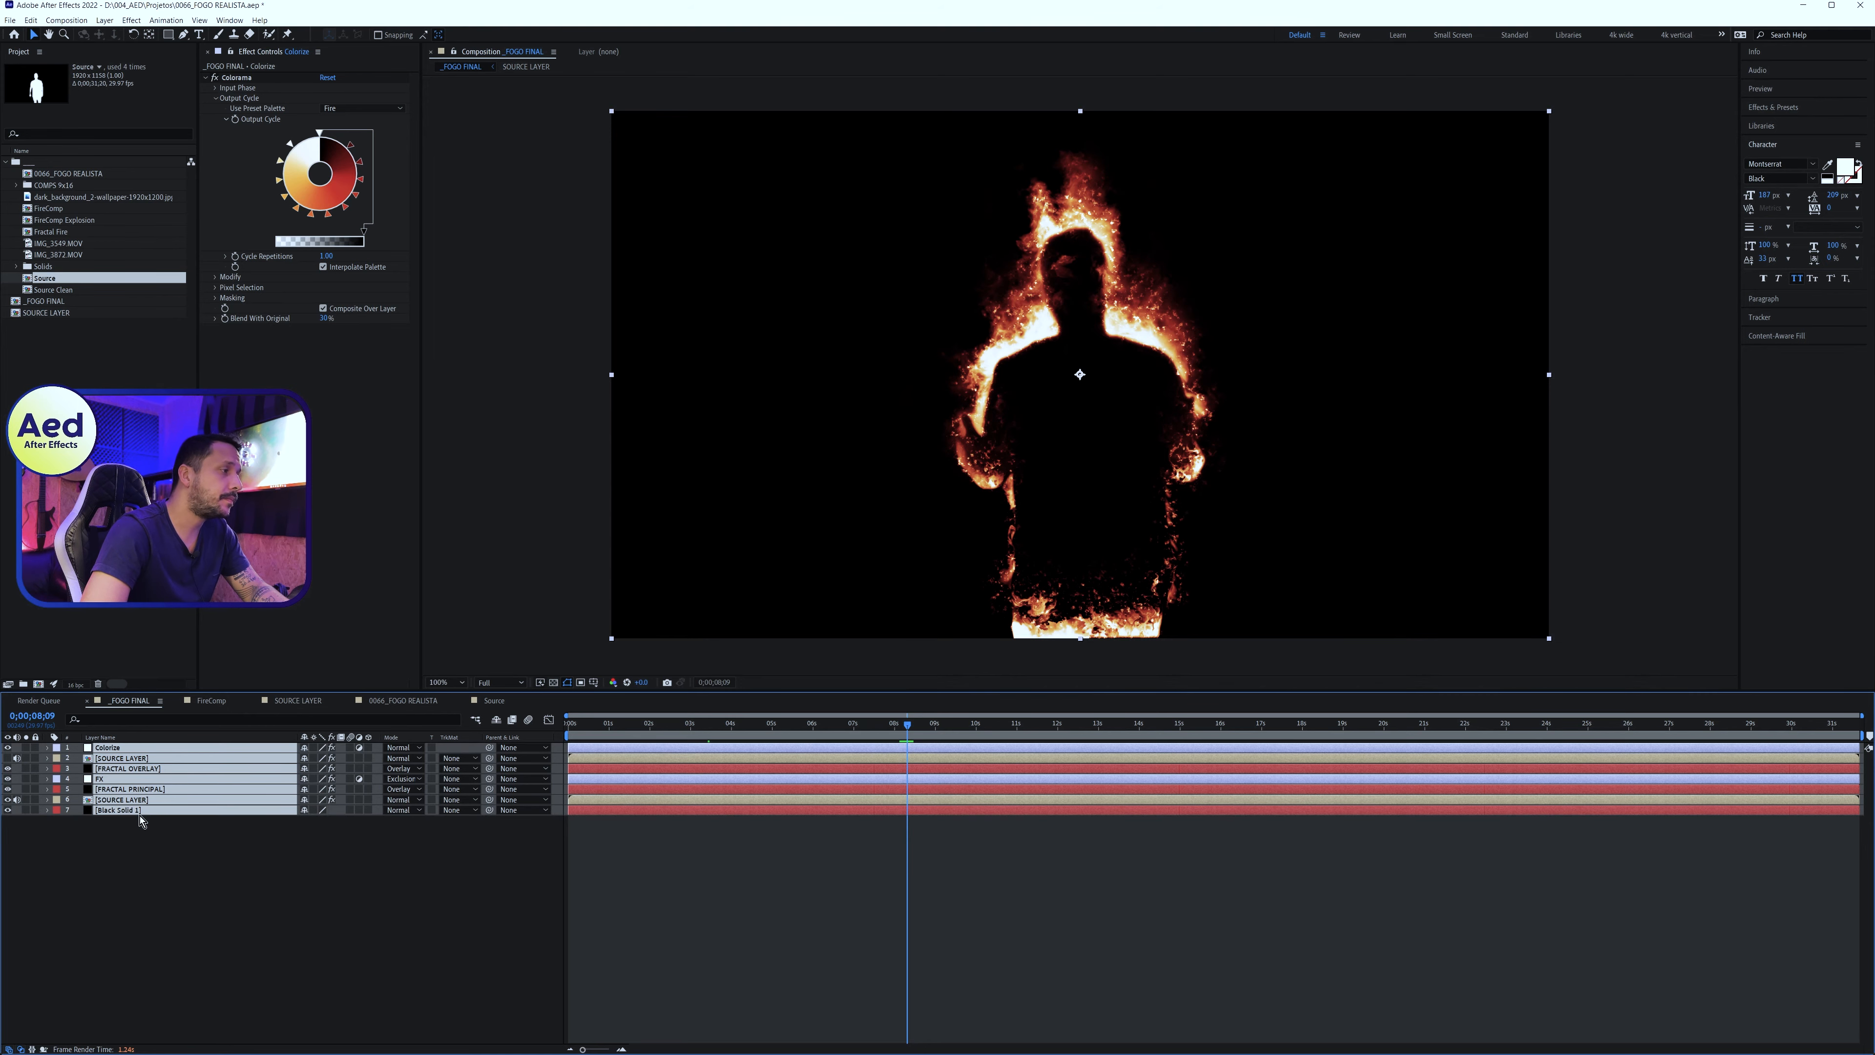
left_click(164, 813, "ctrl")
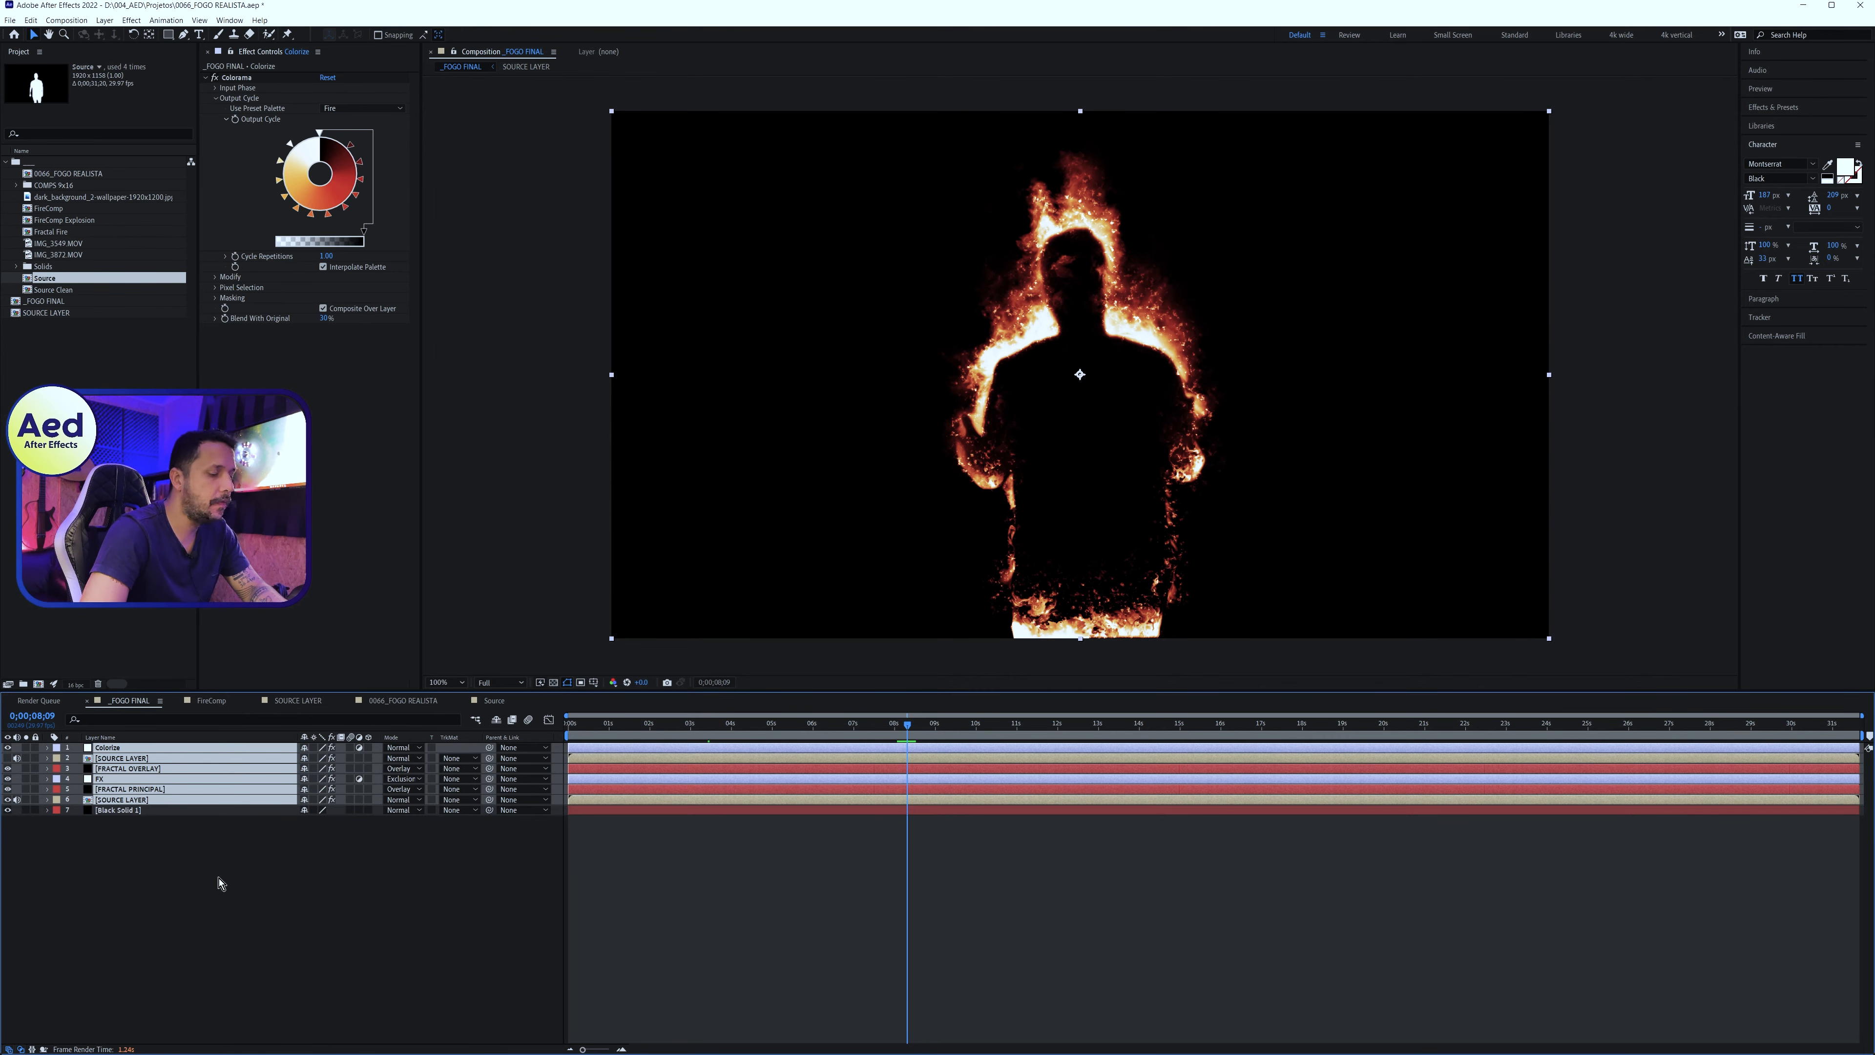
key("ctrl+shift+c")
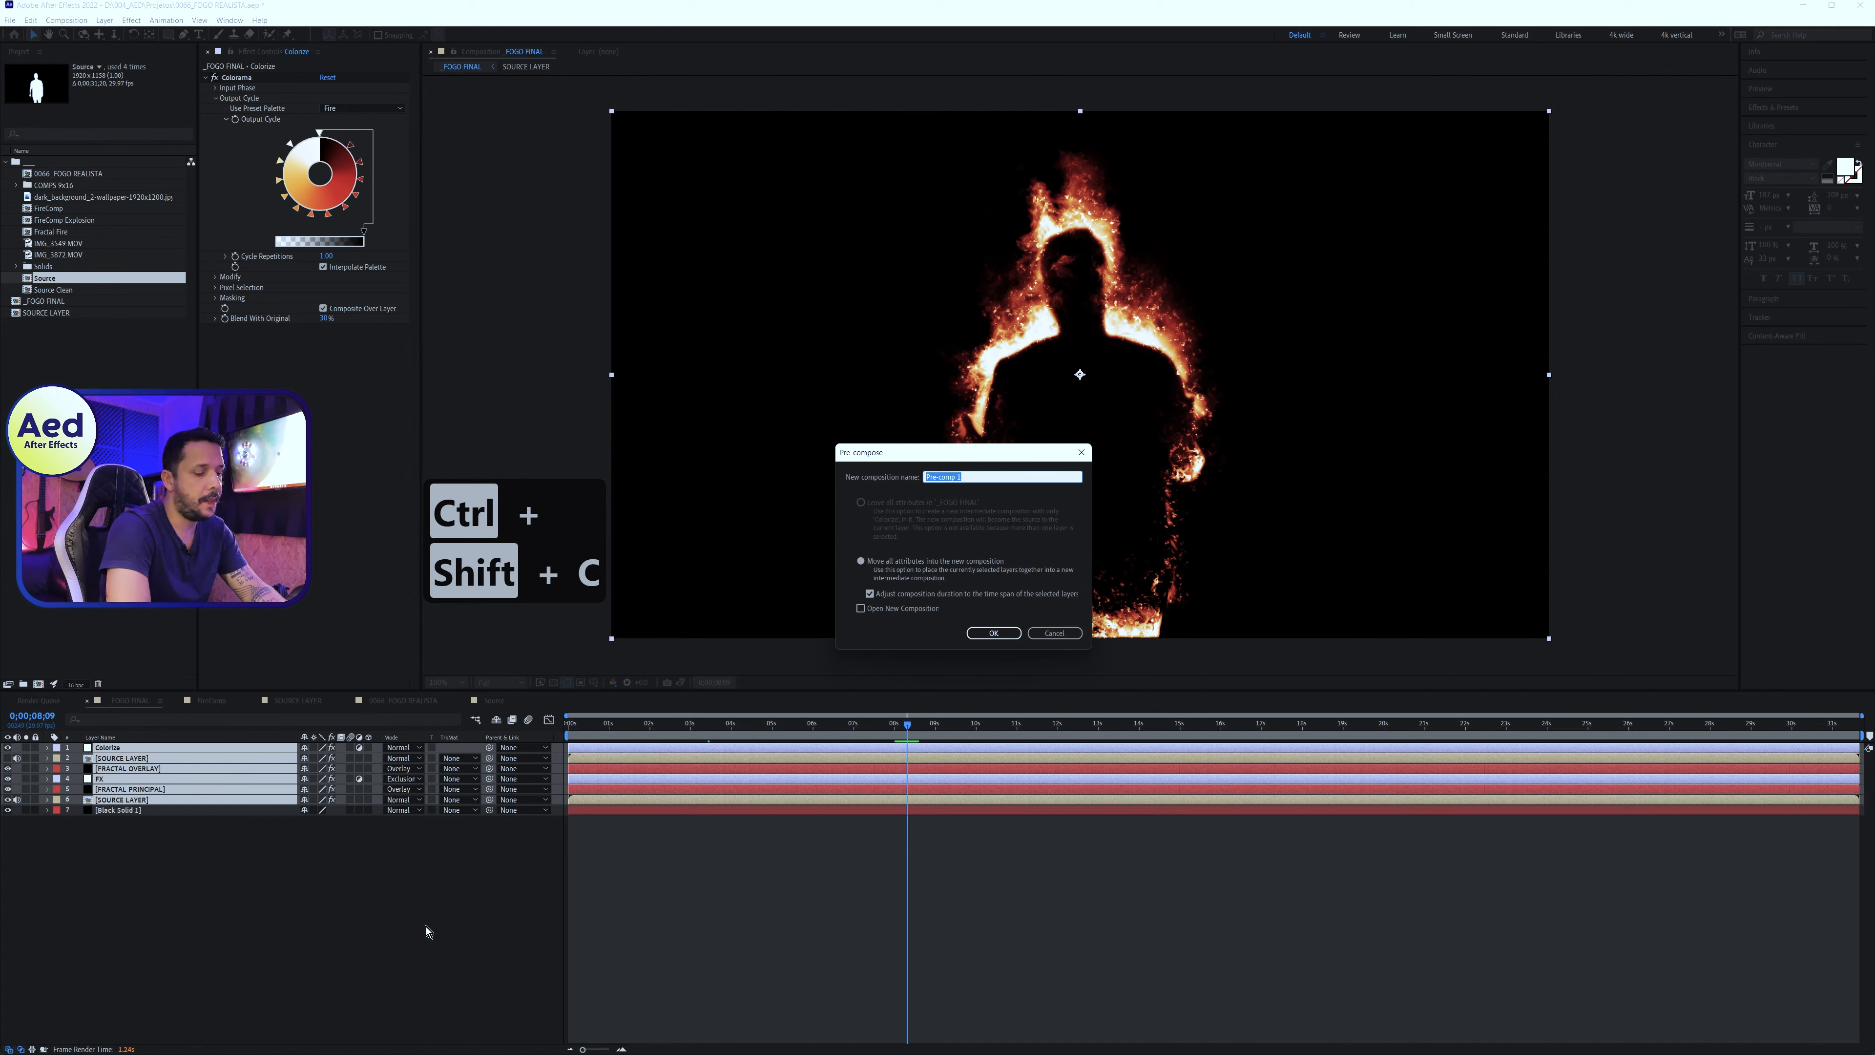
type("COMP FIRE")
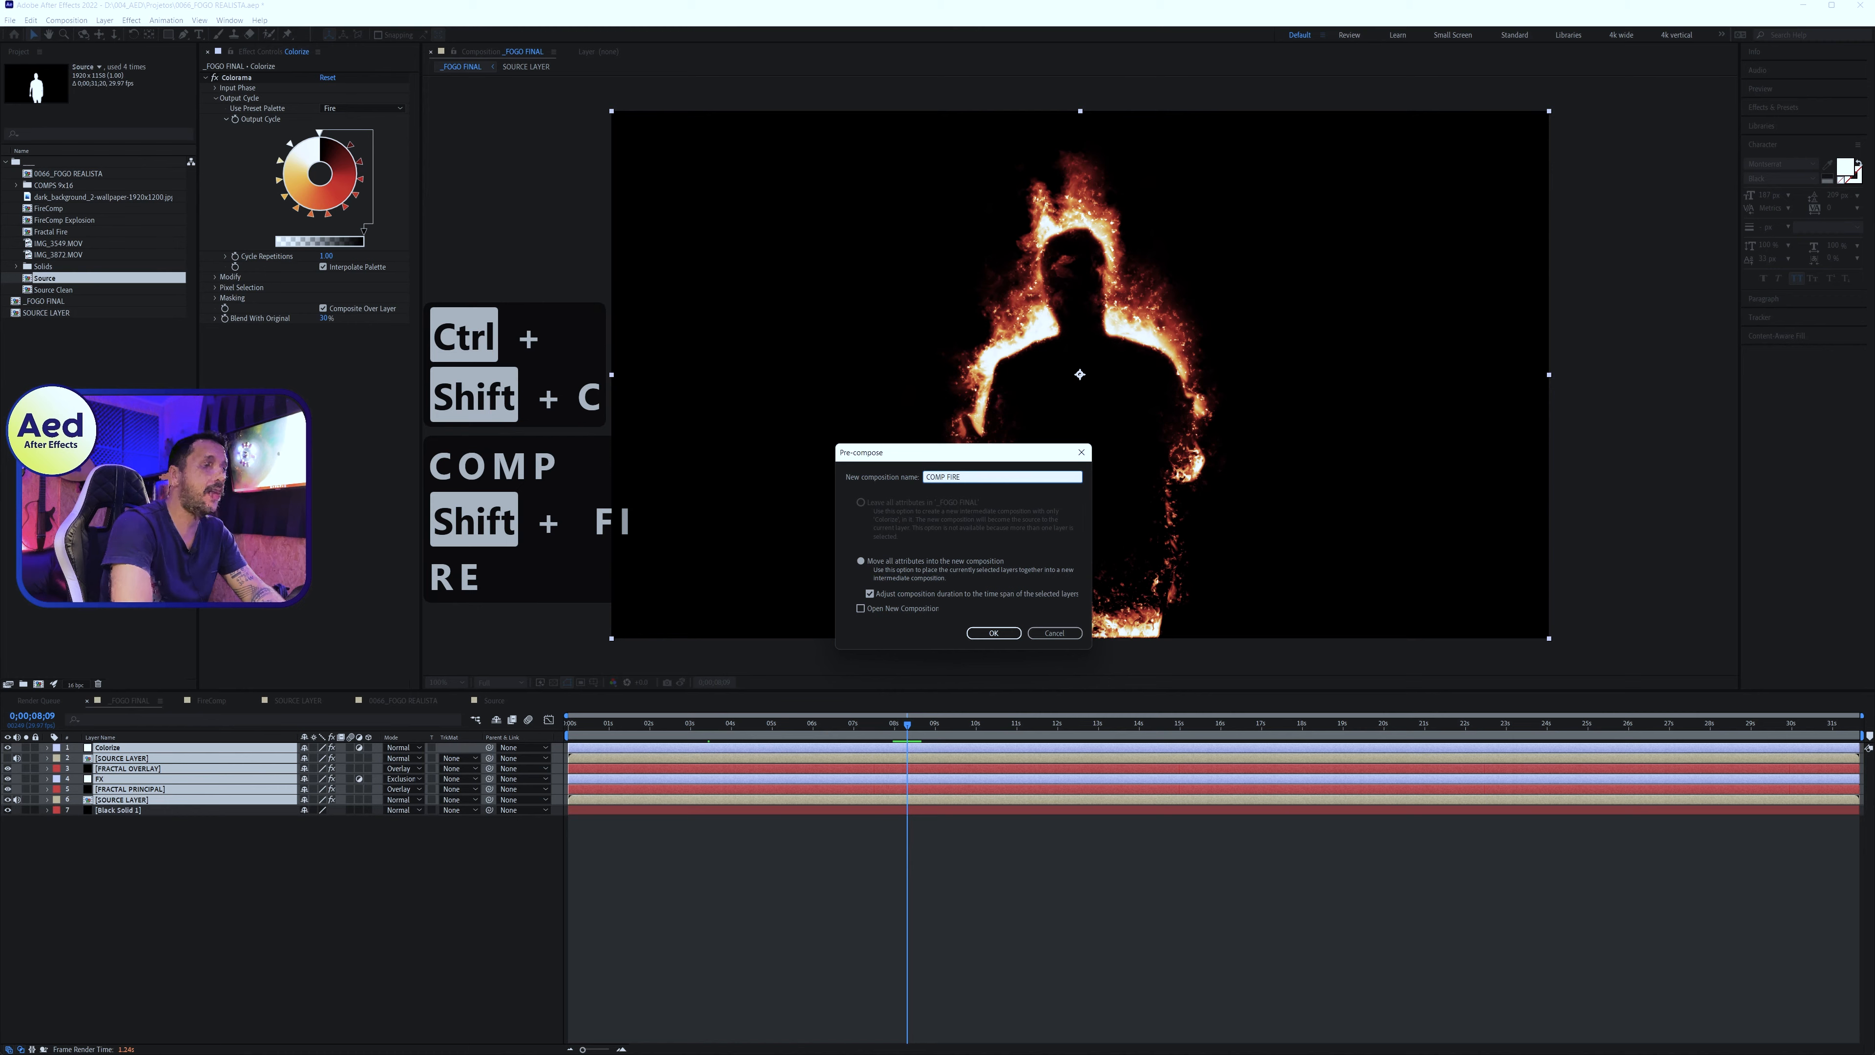
key("Return")
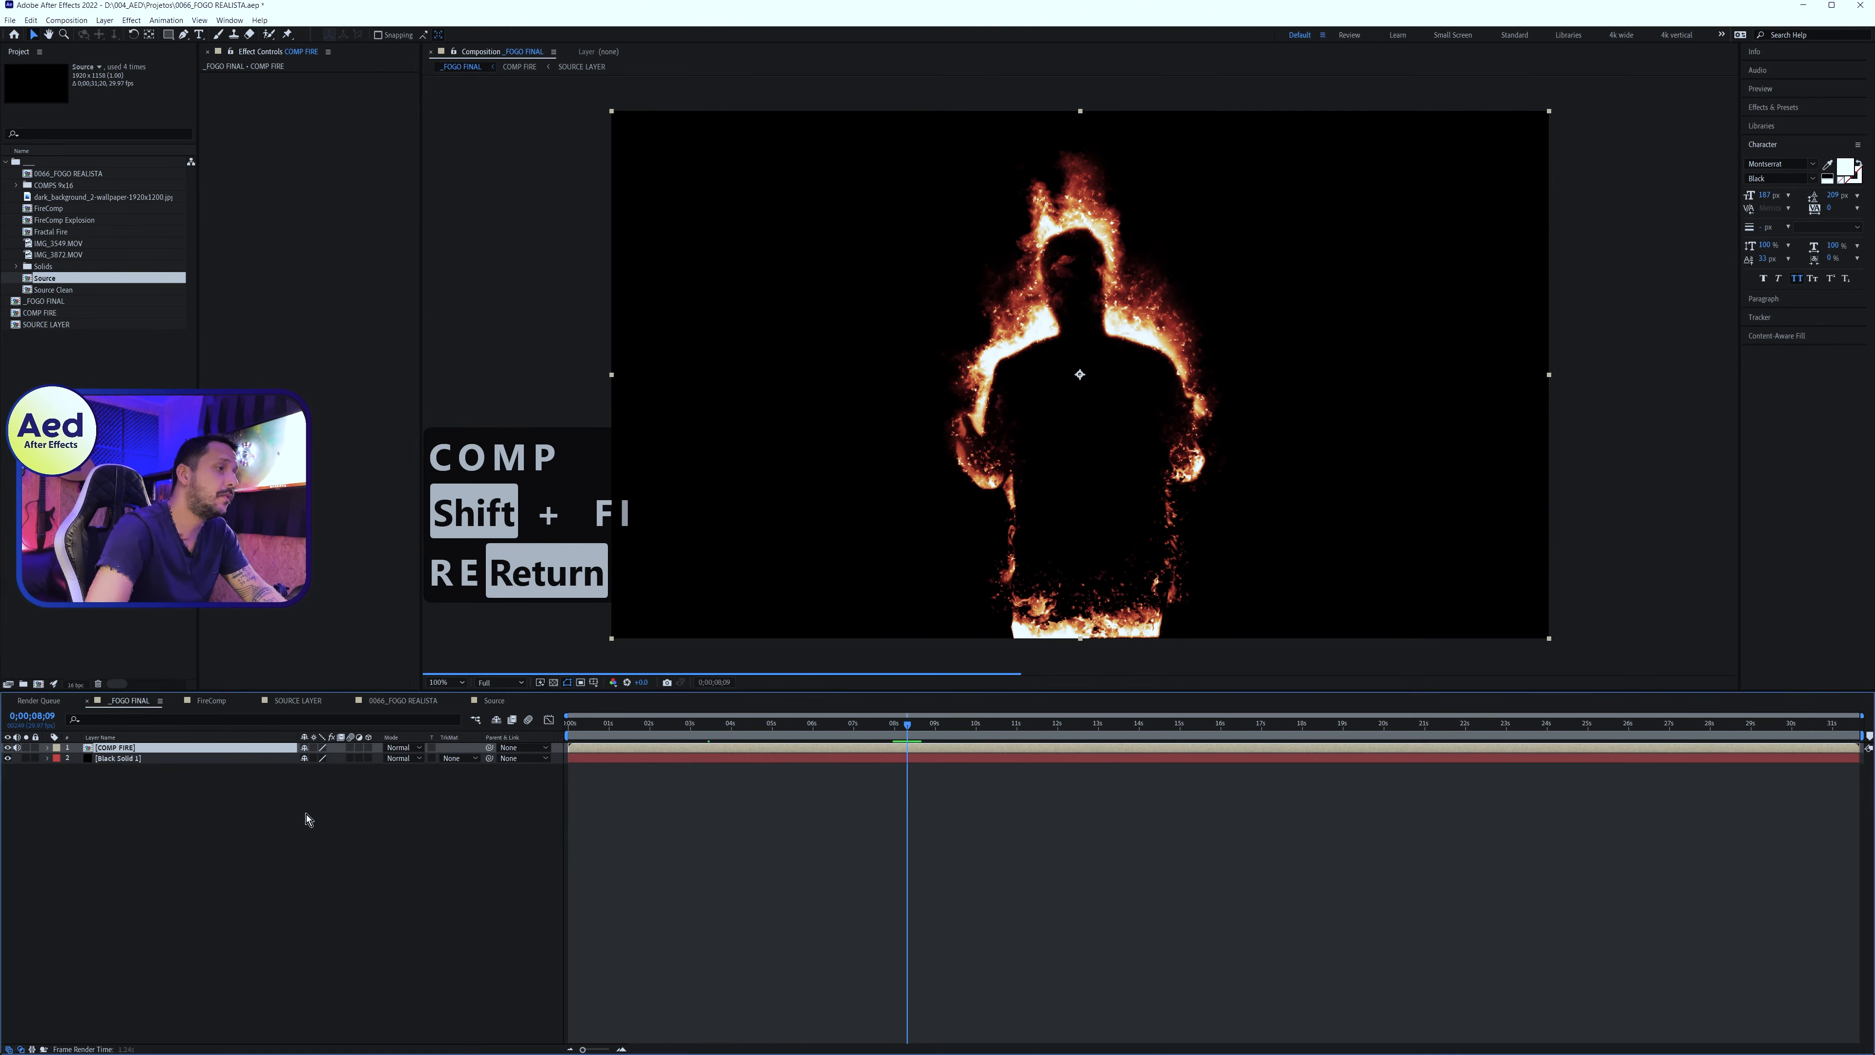
Move the black solid from _FOGO FINAL to the bottom of the COMP FIRE layer stack, and return to _FOGO FINAL
left_click(138, 758)
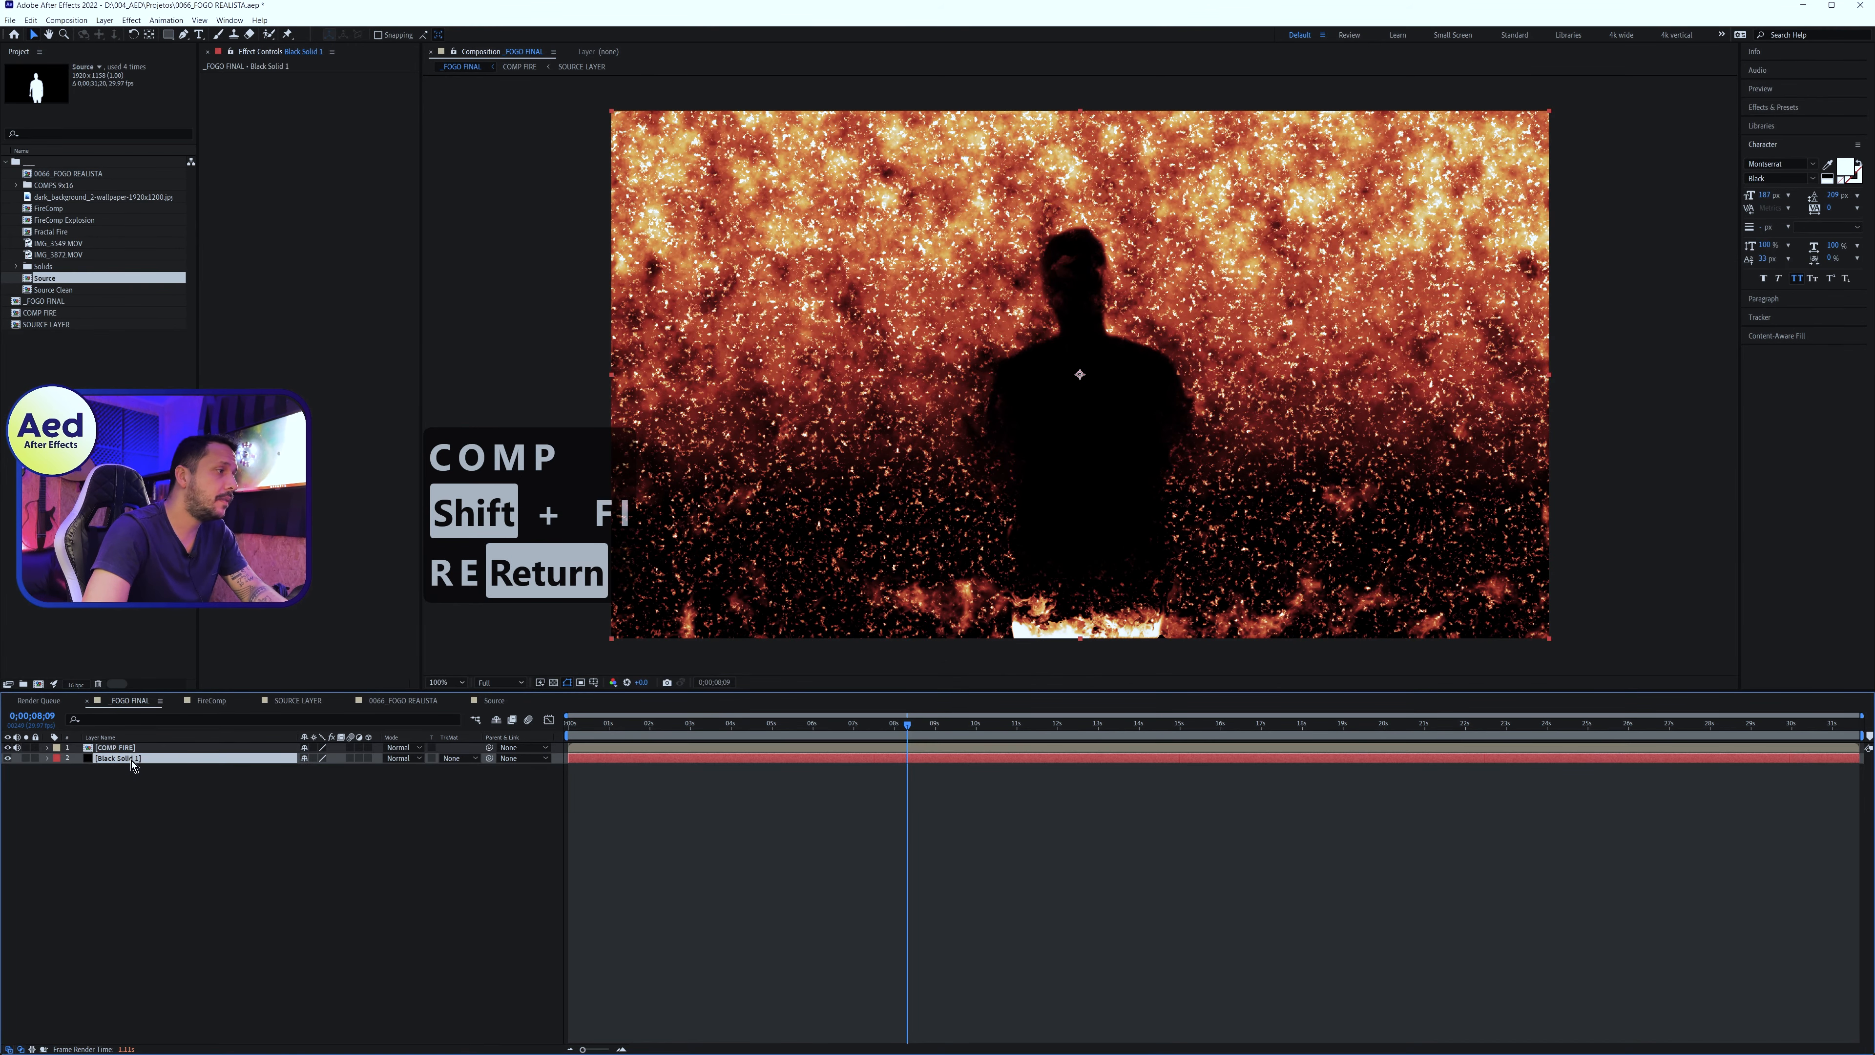
key("ctrl+x")
double_click(148, 749)
key("ctrl+v")
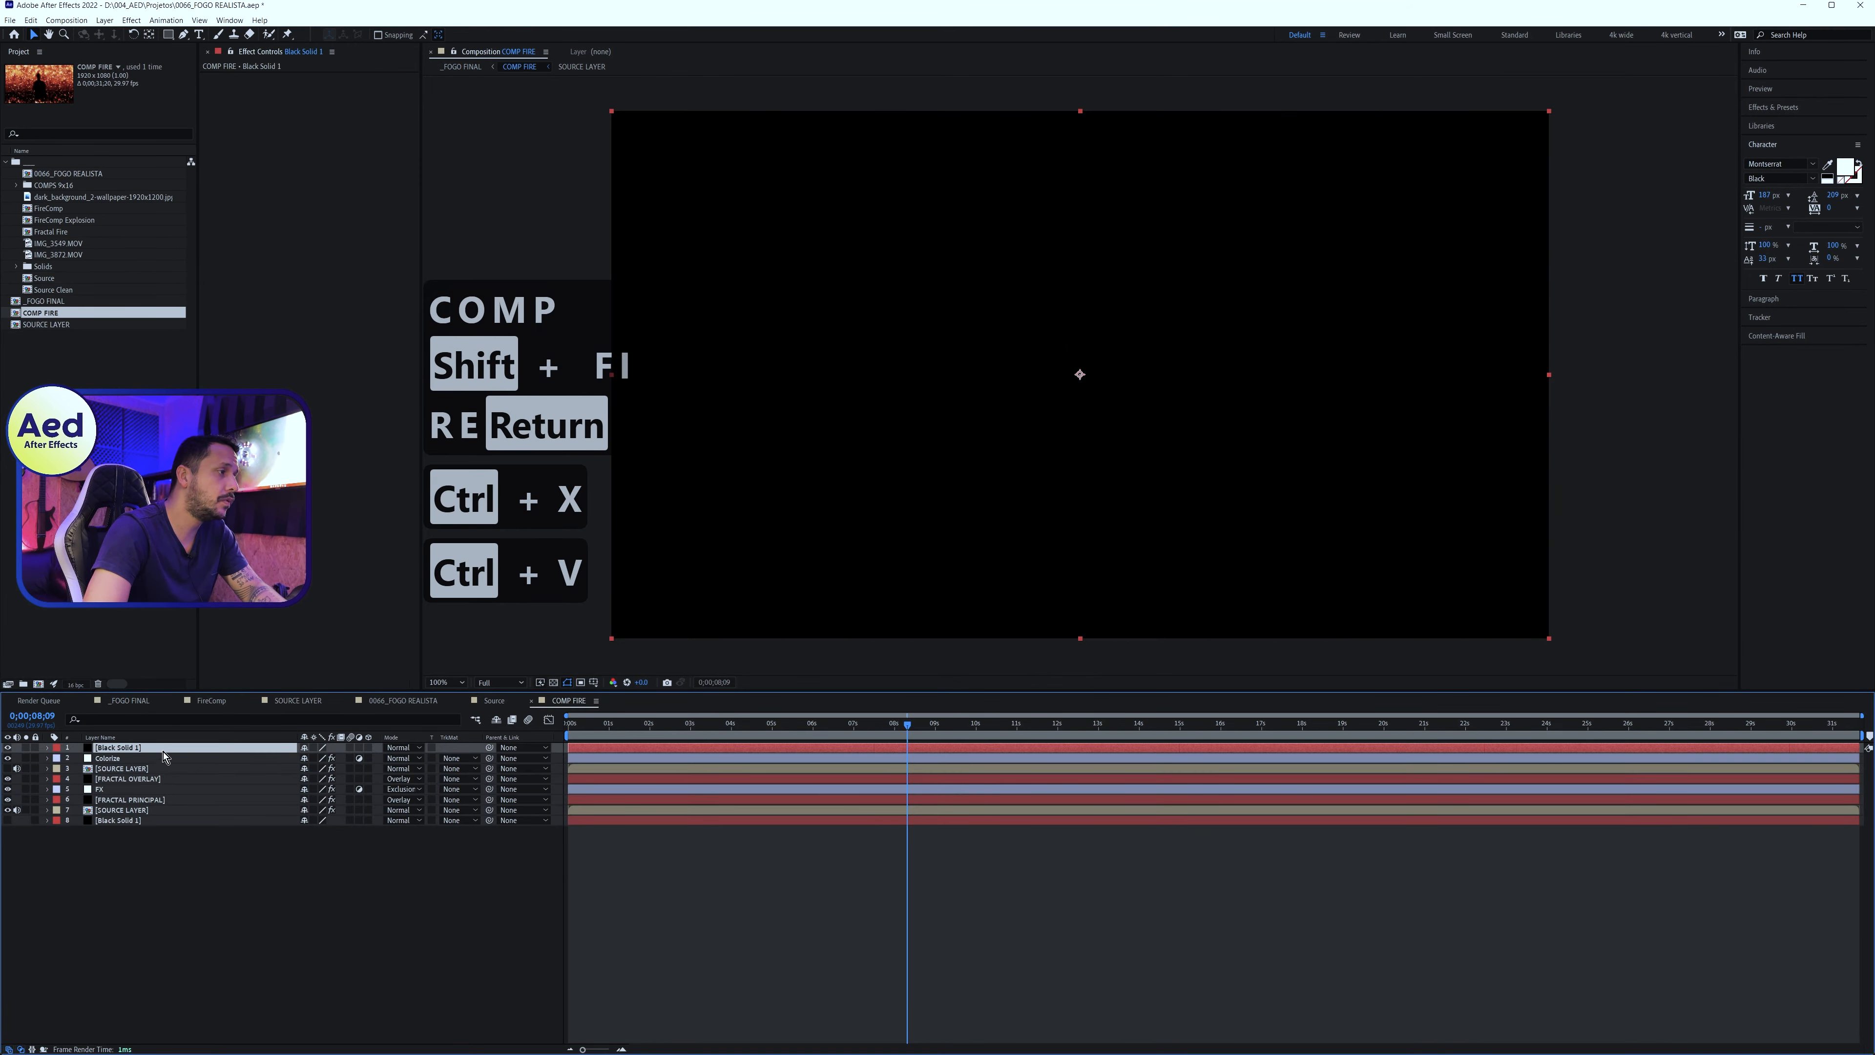
left_click_drag(148, 748, 146, 849)
key("Tab")
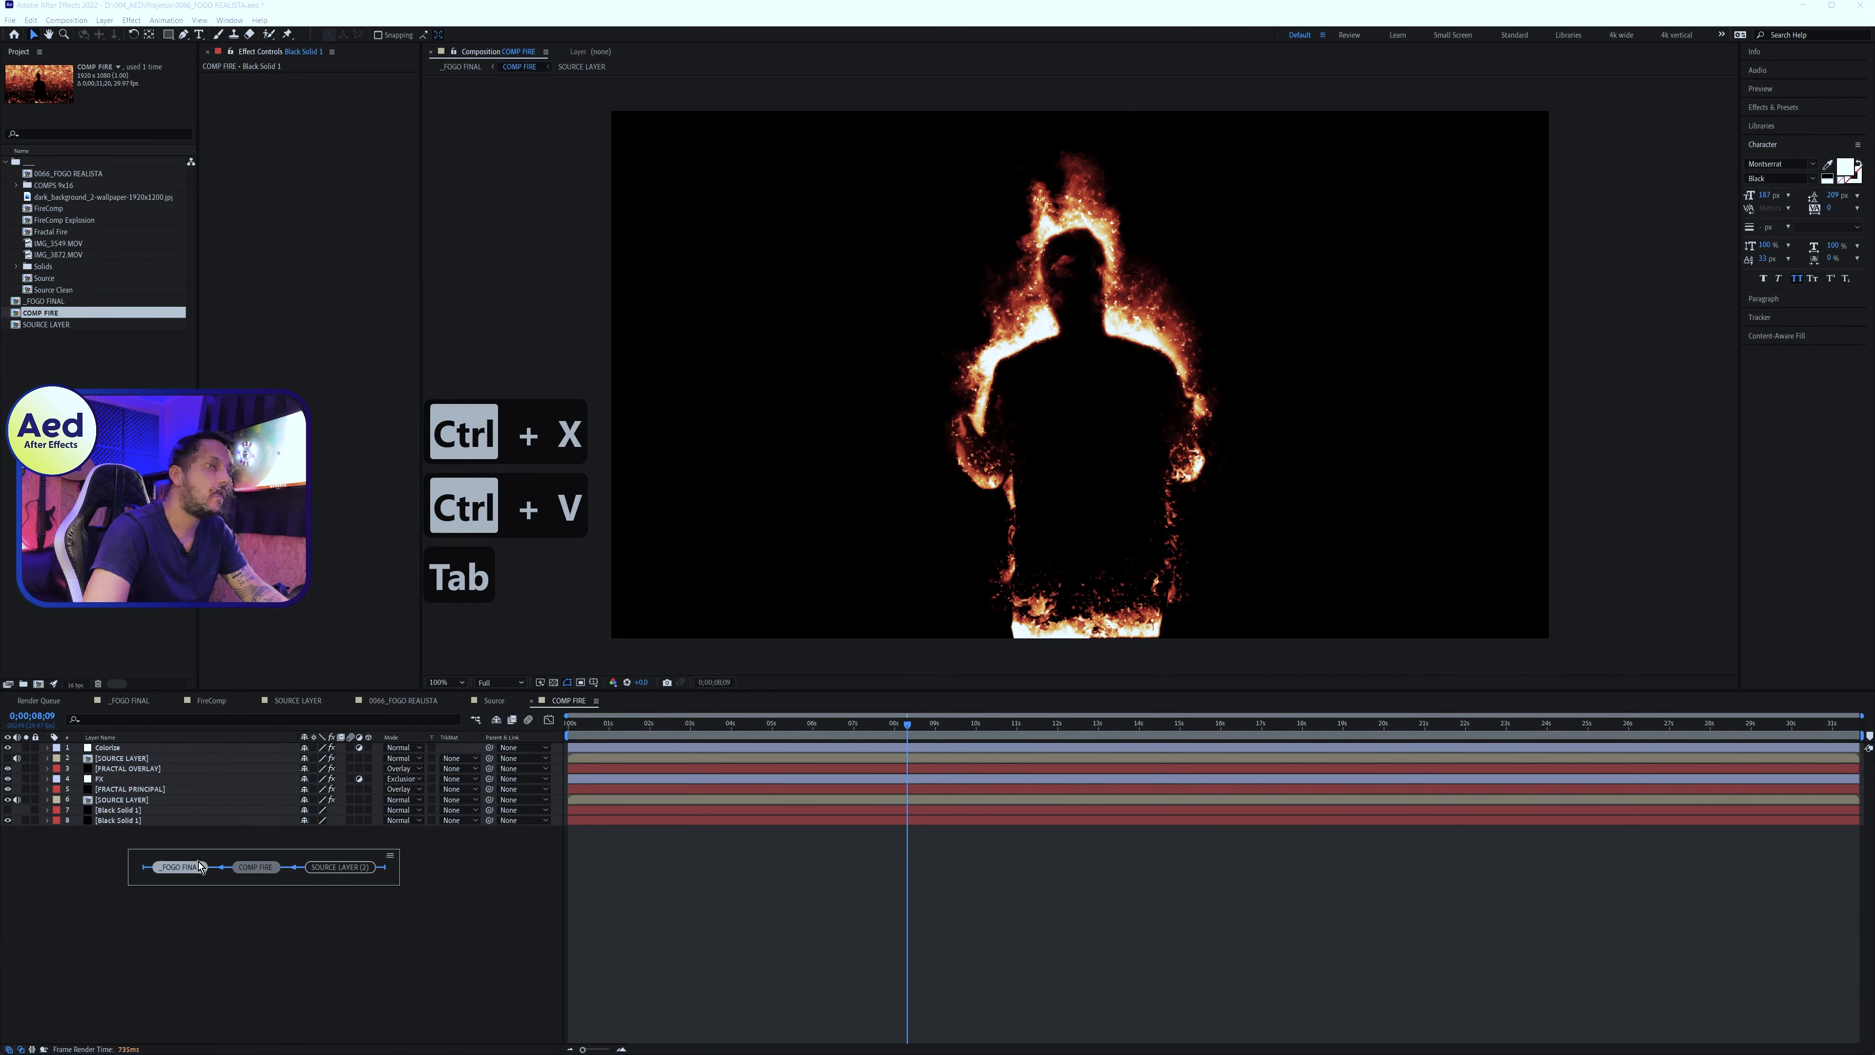
left_click(209, 870)
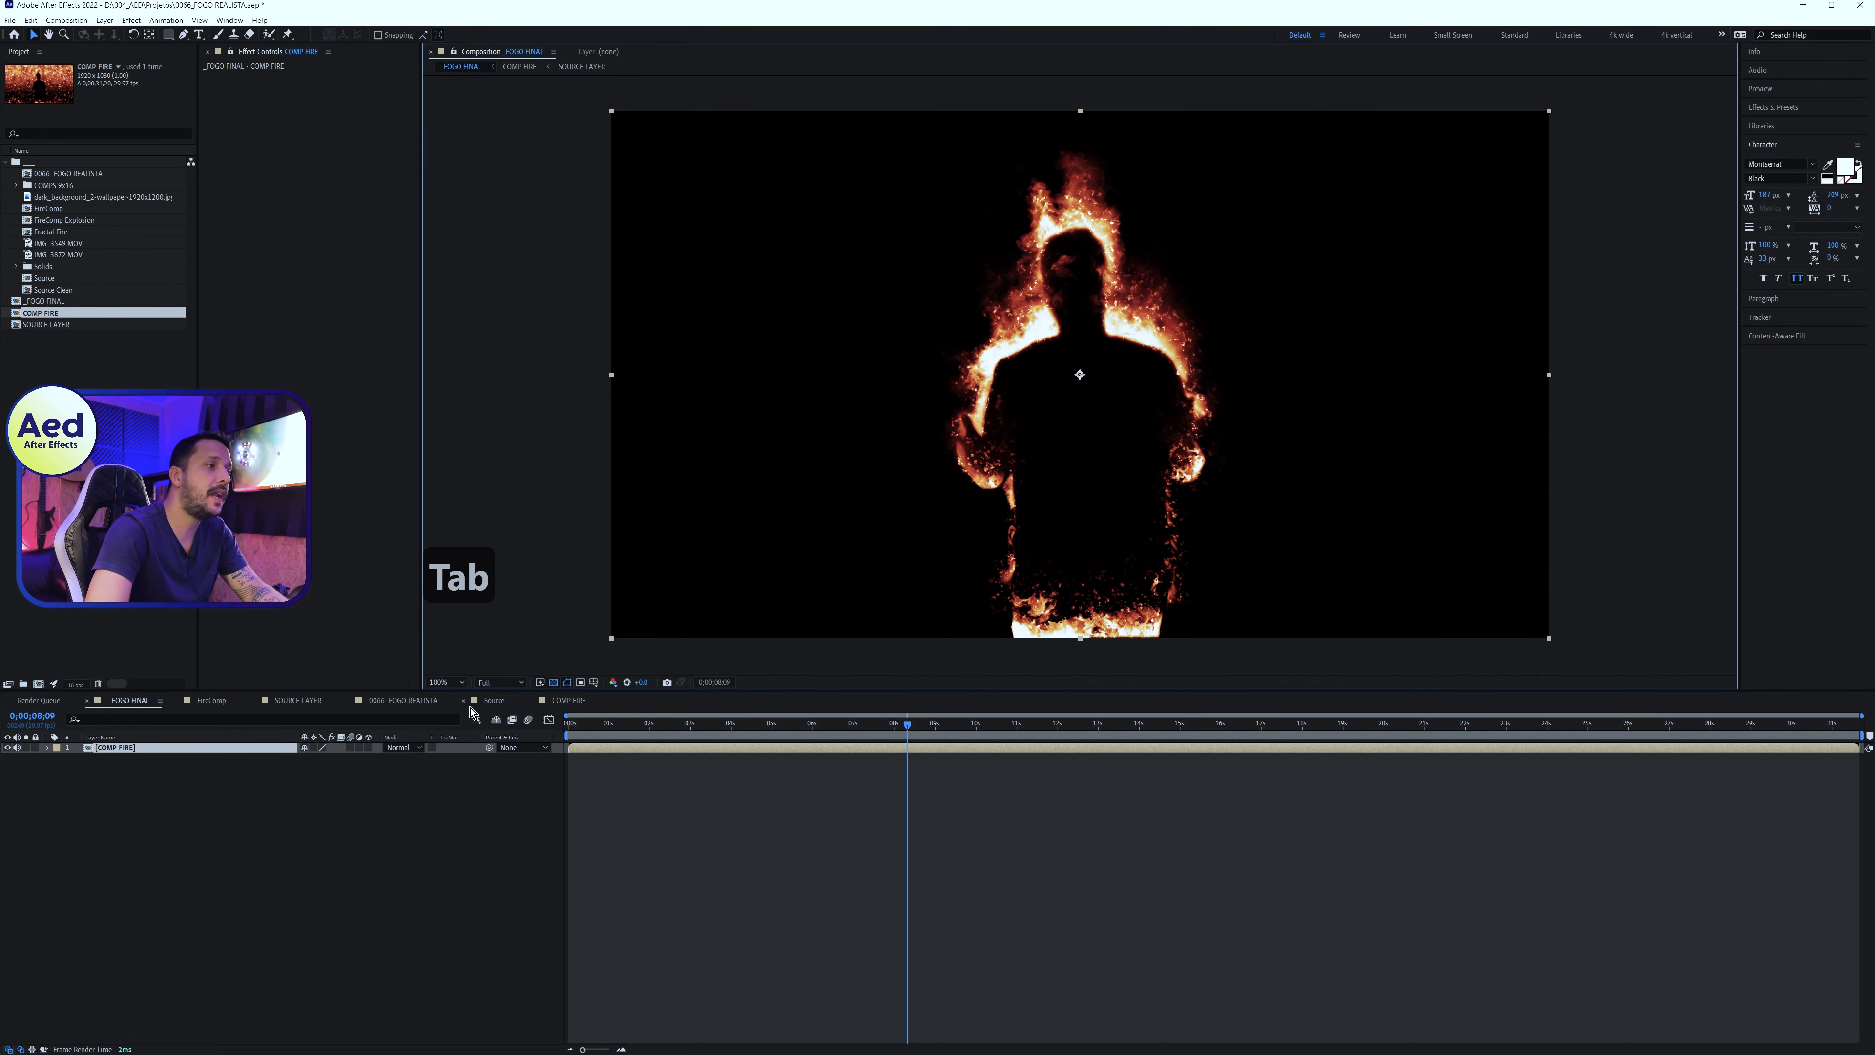
left_click(367, 873)
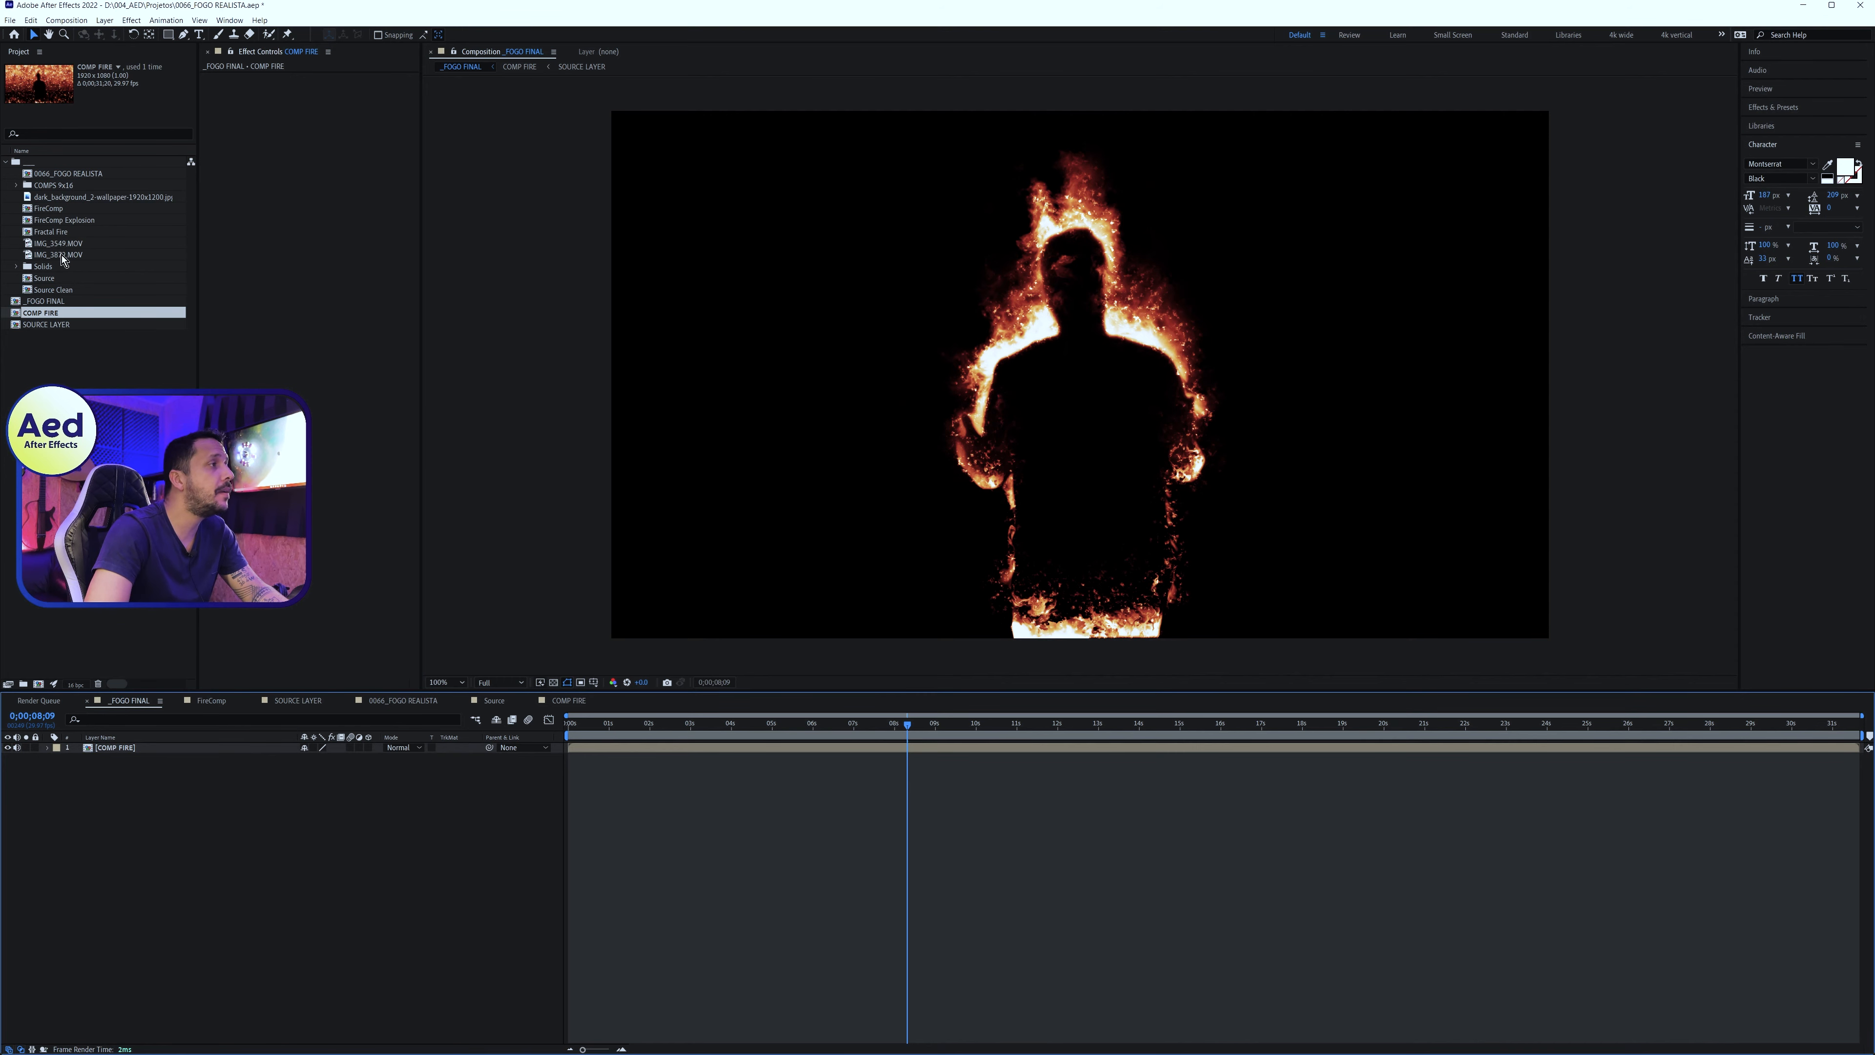
Copy the keyed footage layer from the Source Clean composition and paste it into _FOGO FINAL beneath COMP FIRE
double_click(52, 290)
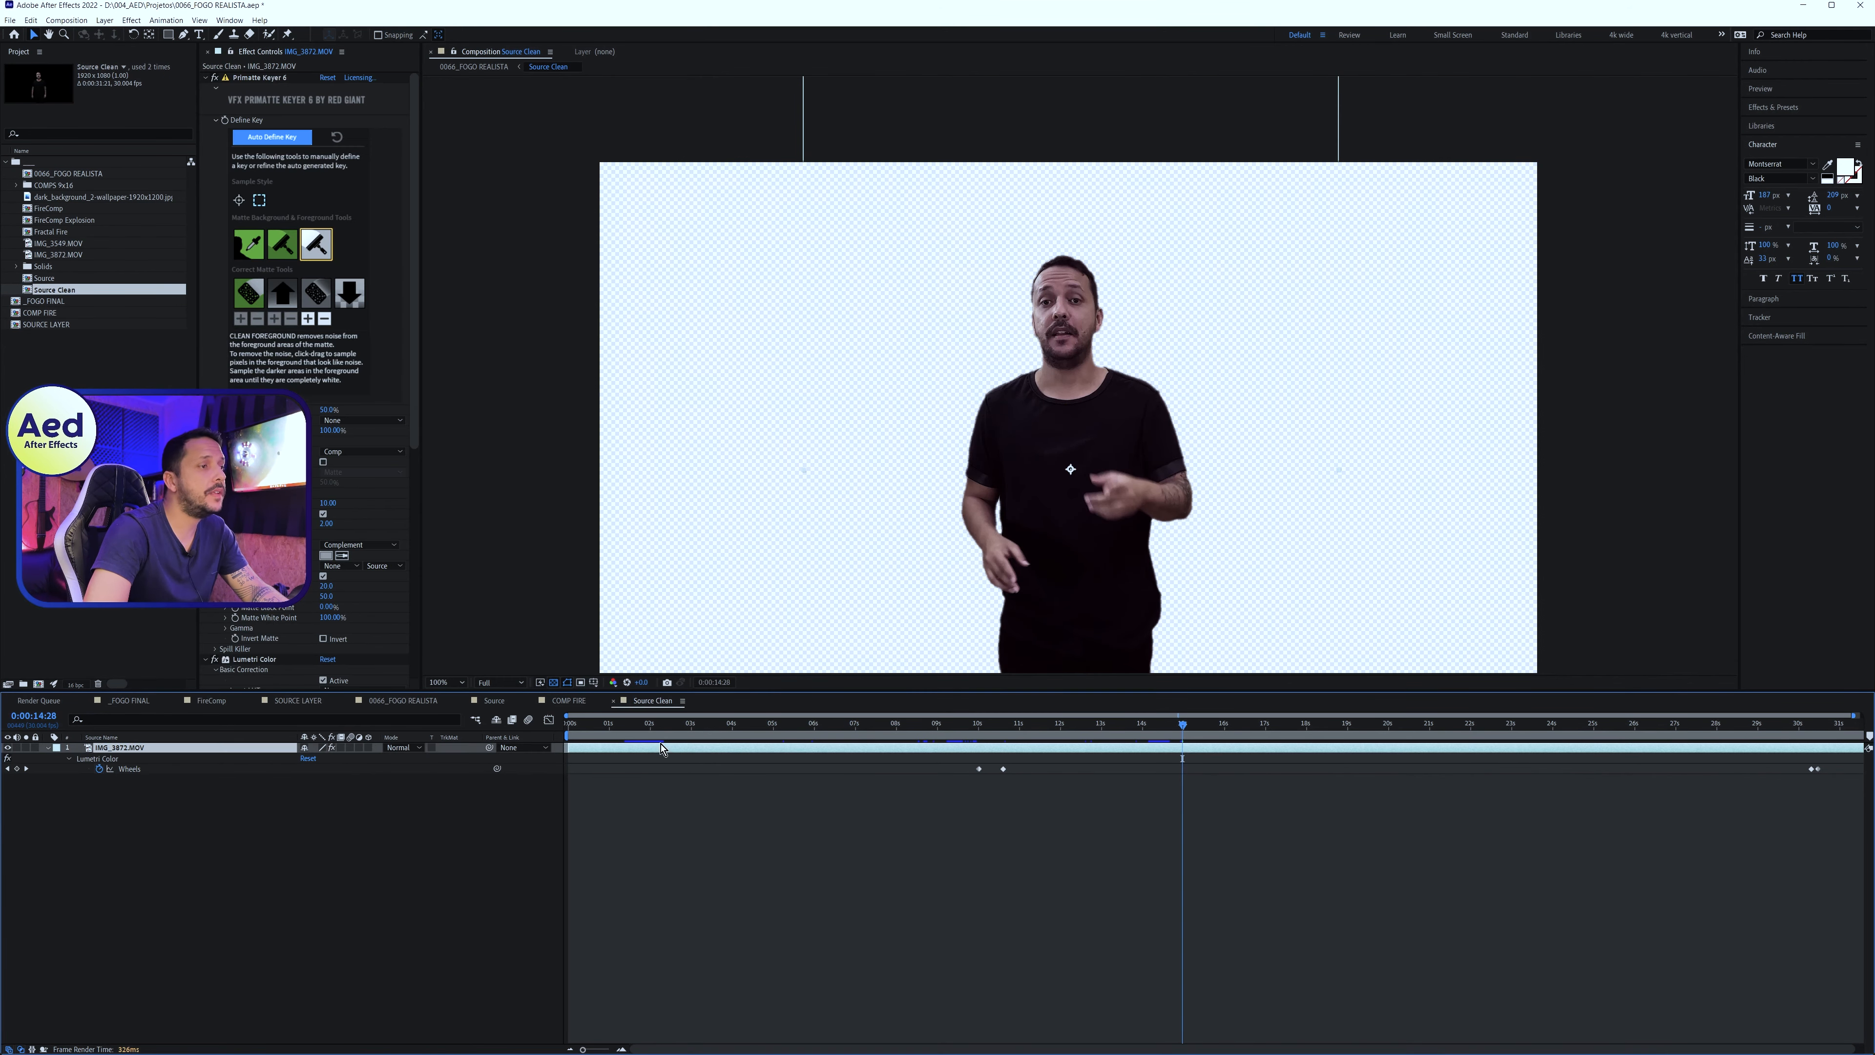
key("ctrl+c")
key("ctrl+c")
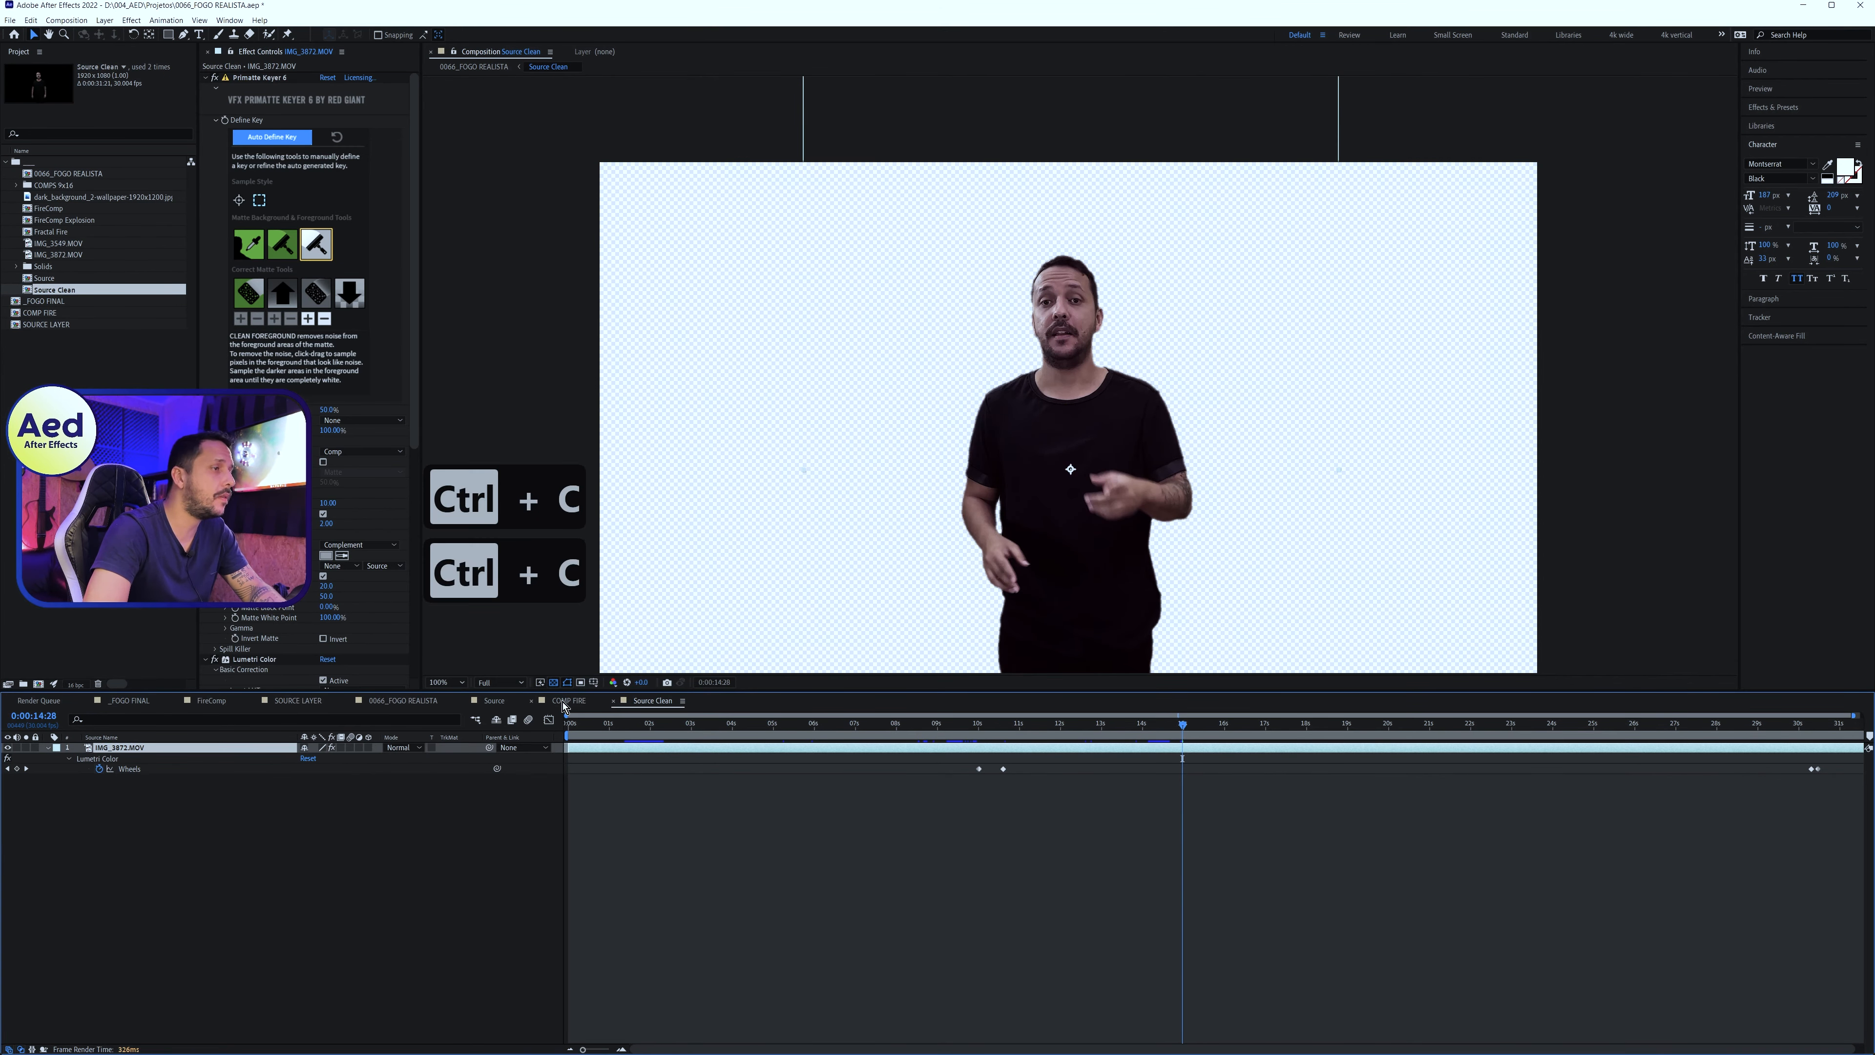
left_click(565, 702)
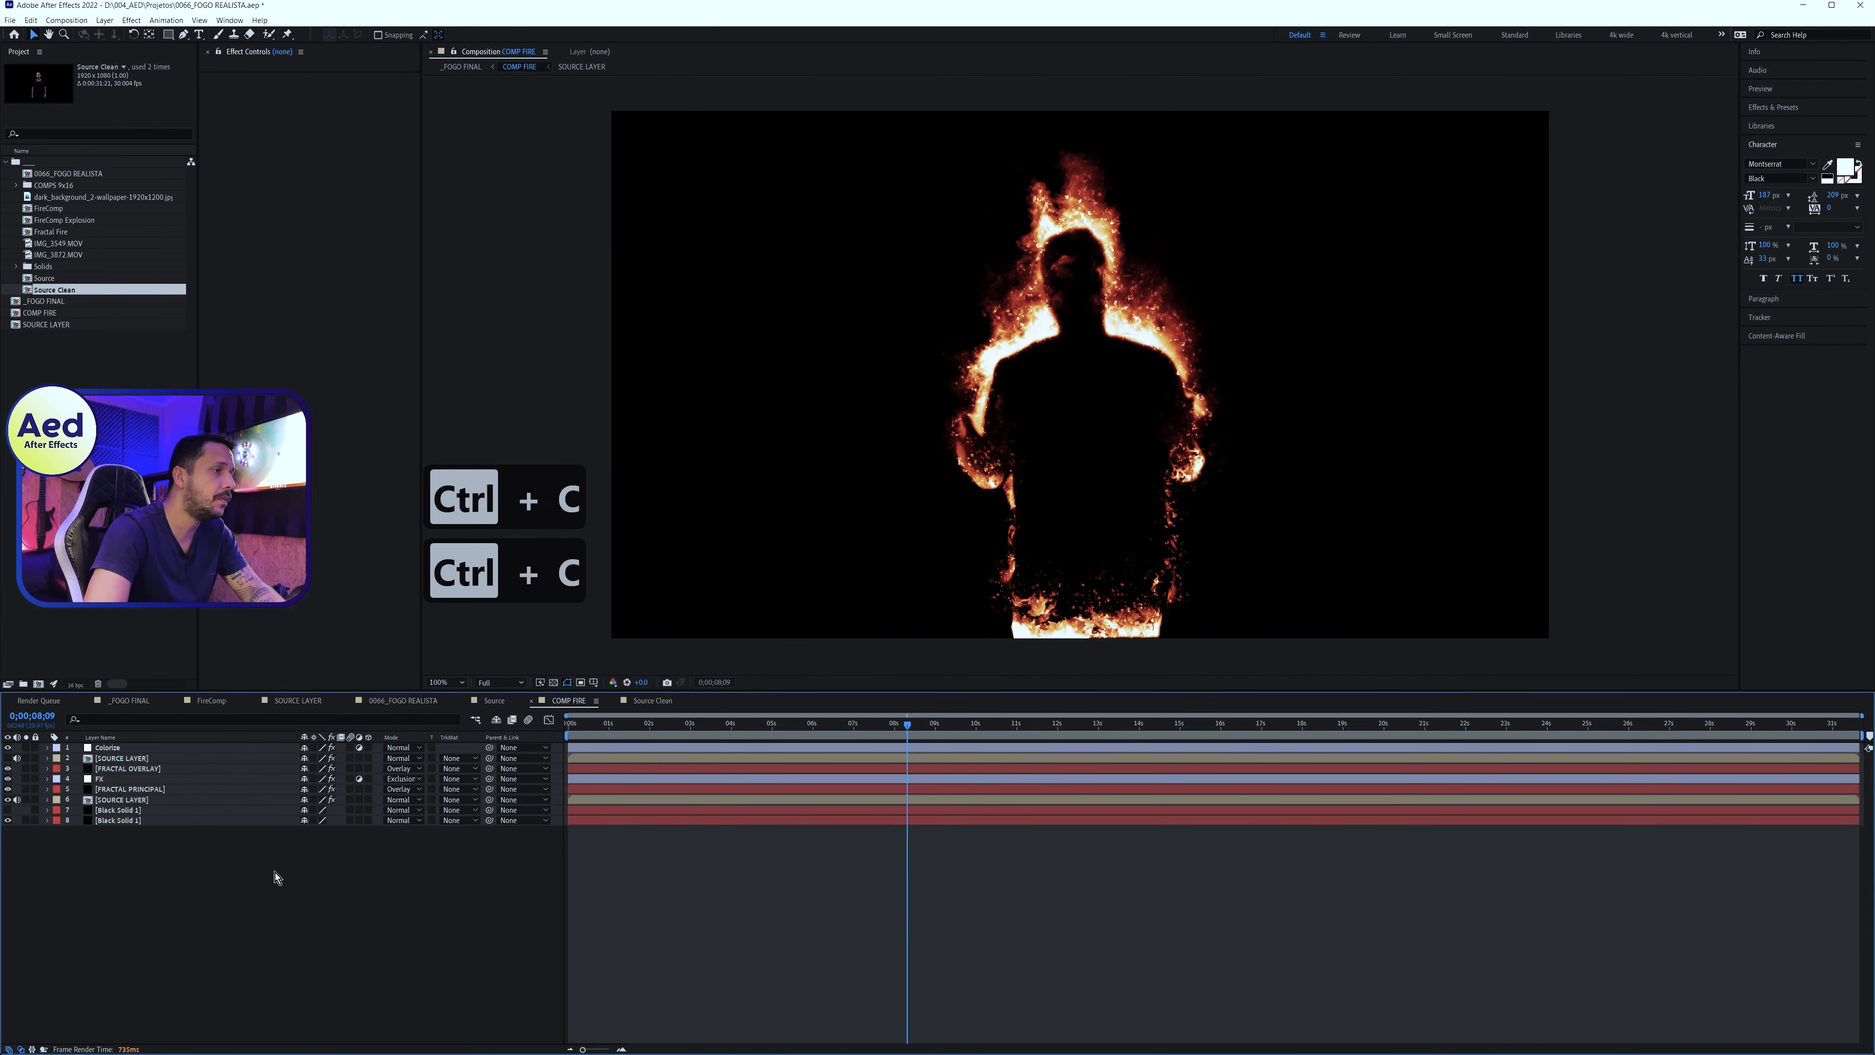
left_click(133, 800)
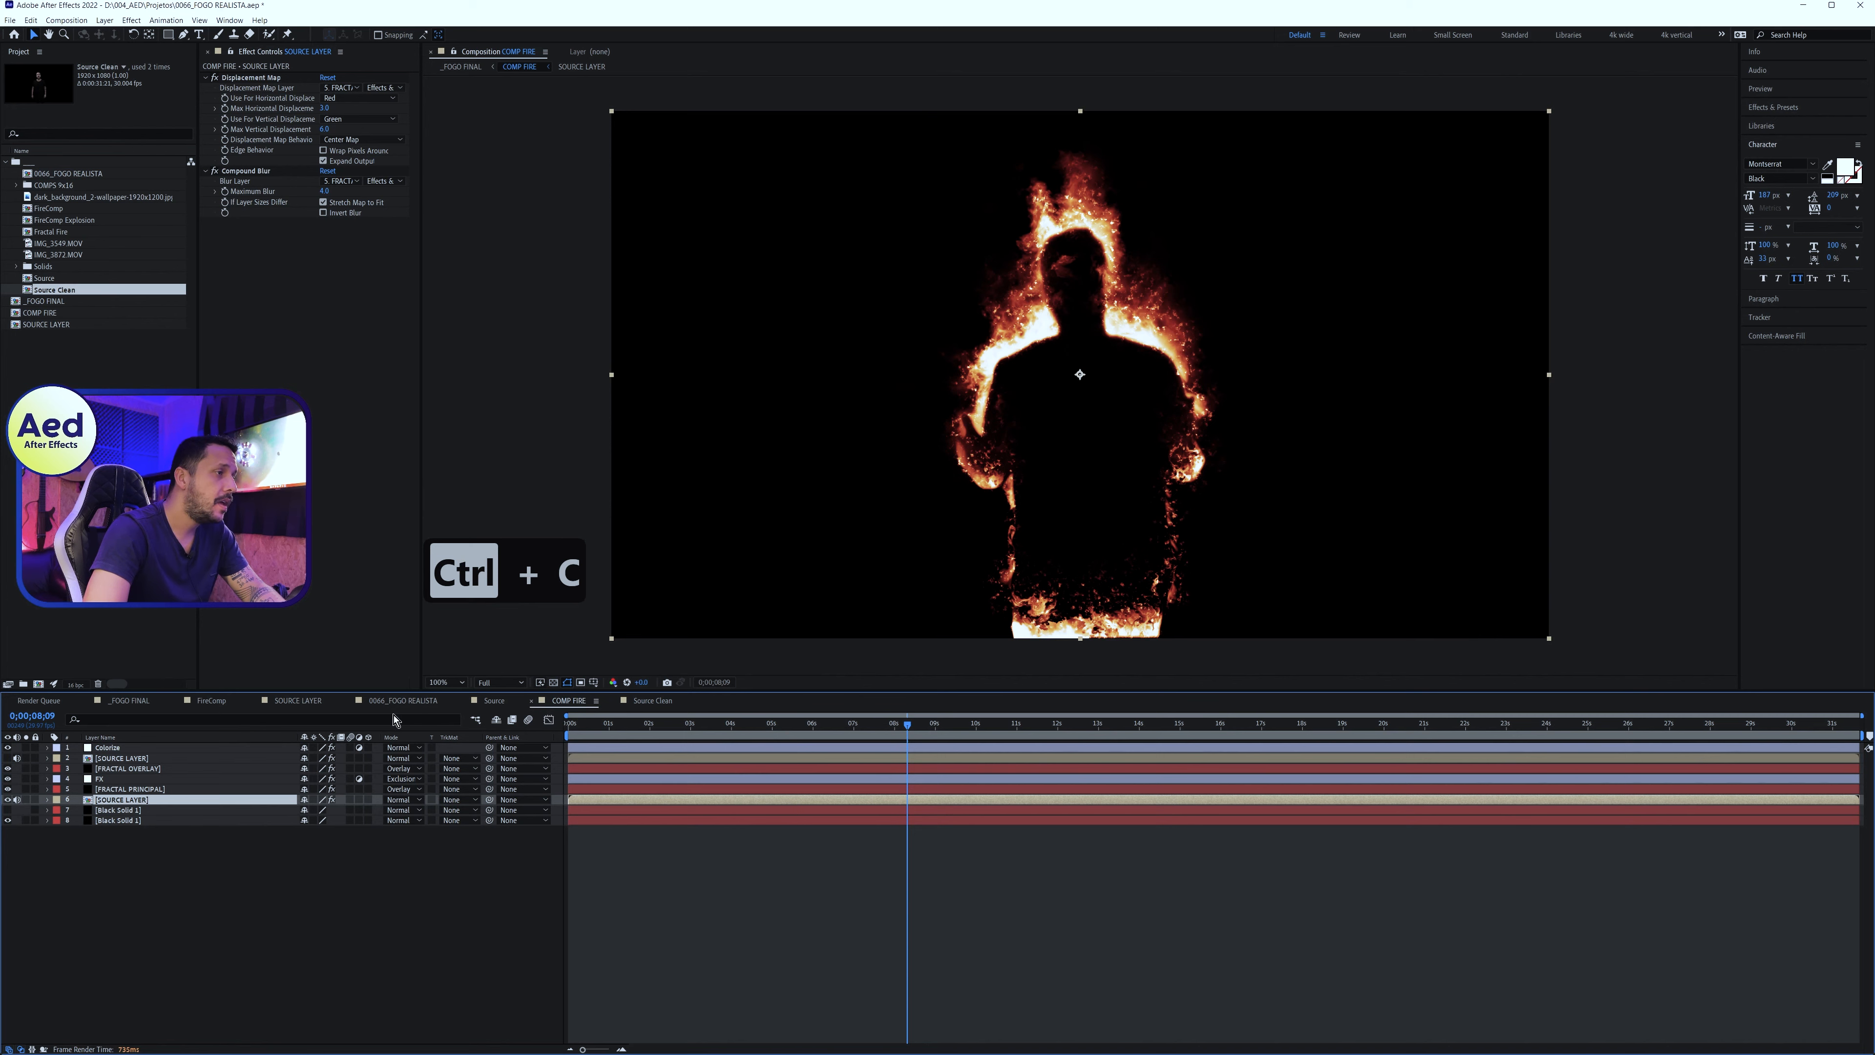
left_click(130, 700)
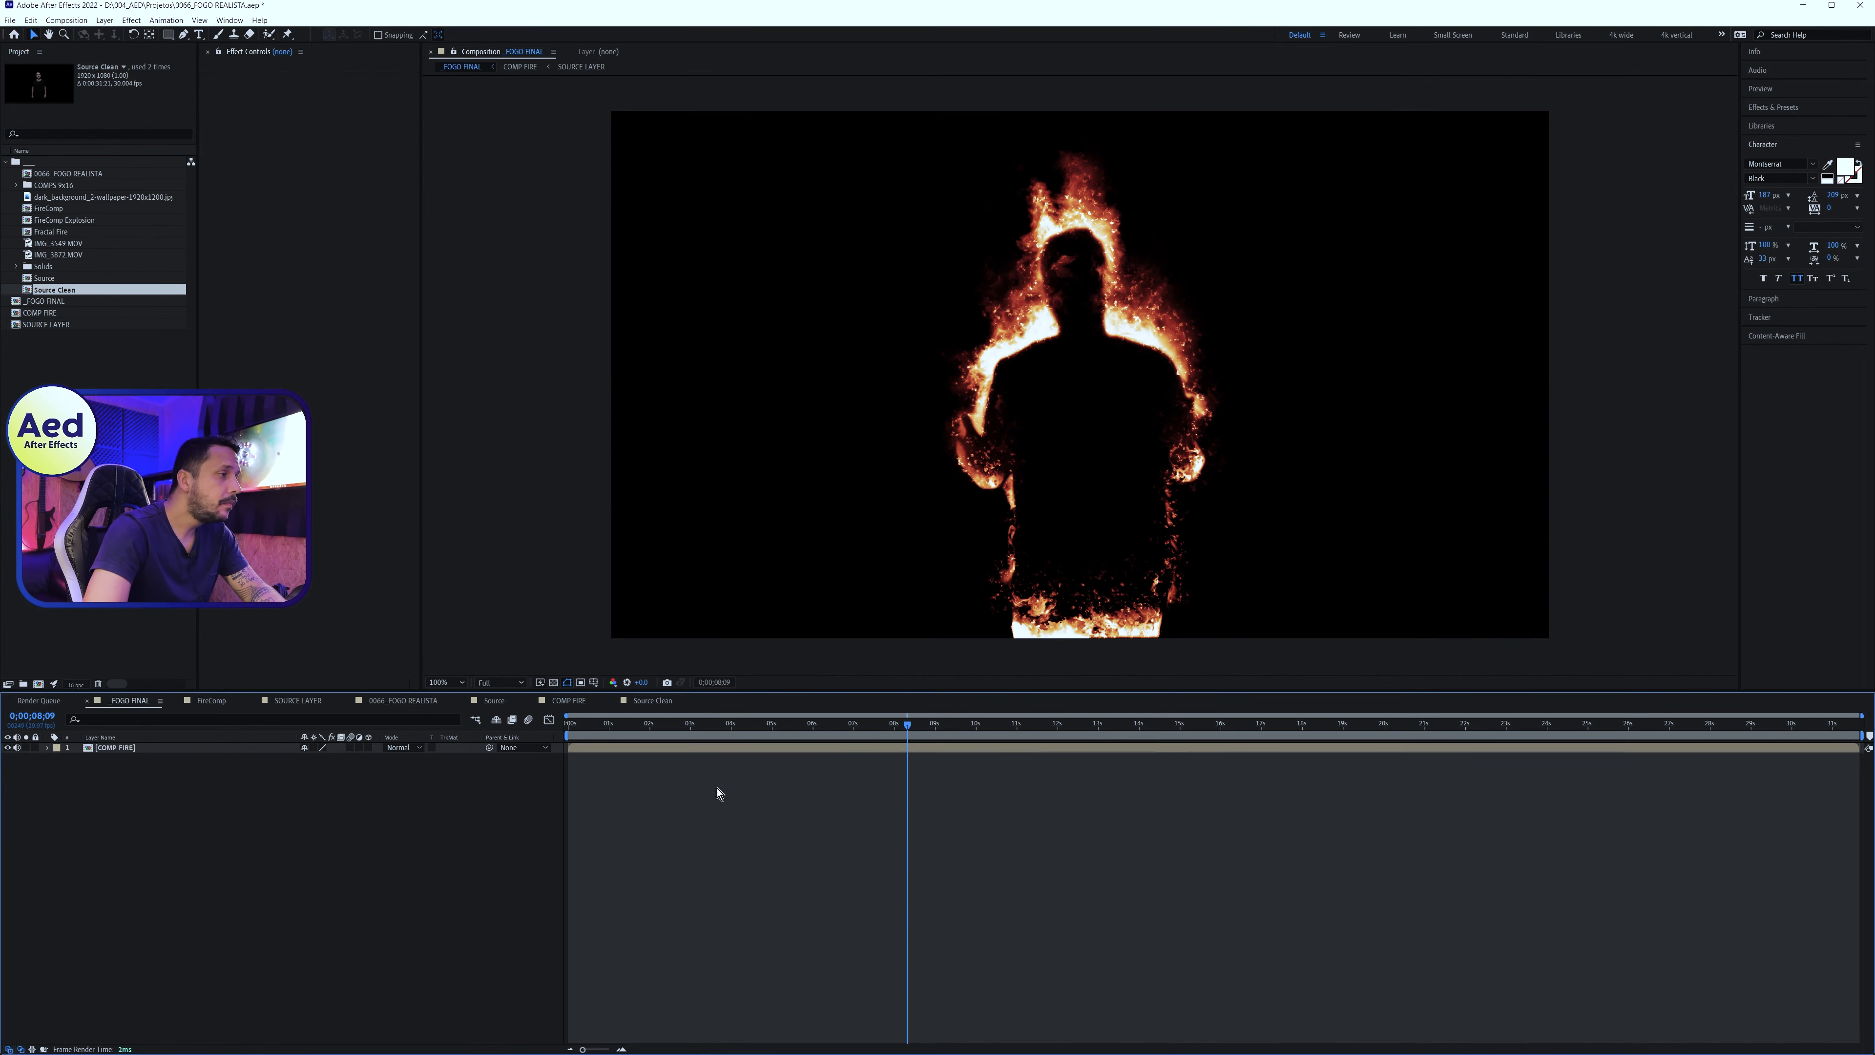
key("ctrl+v")
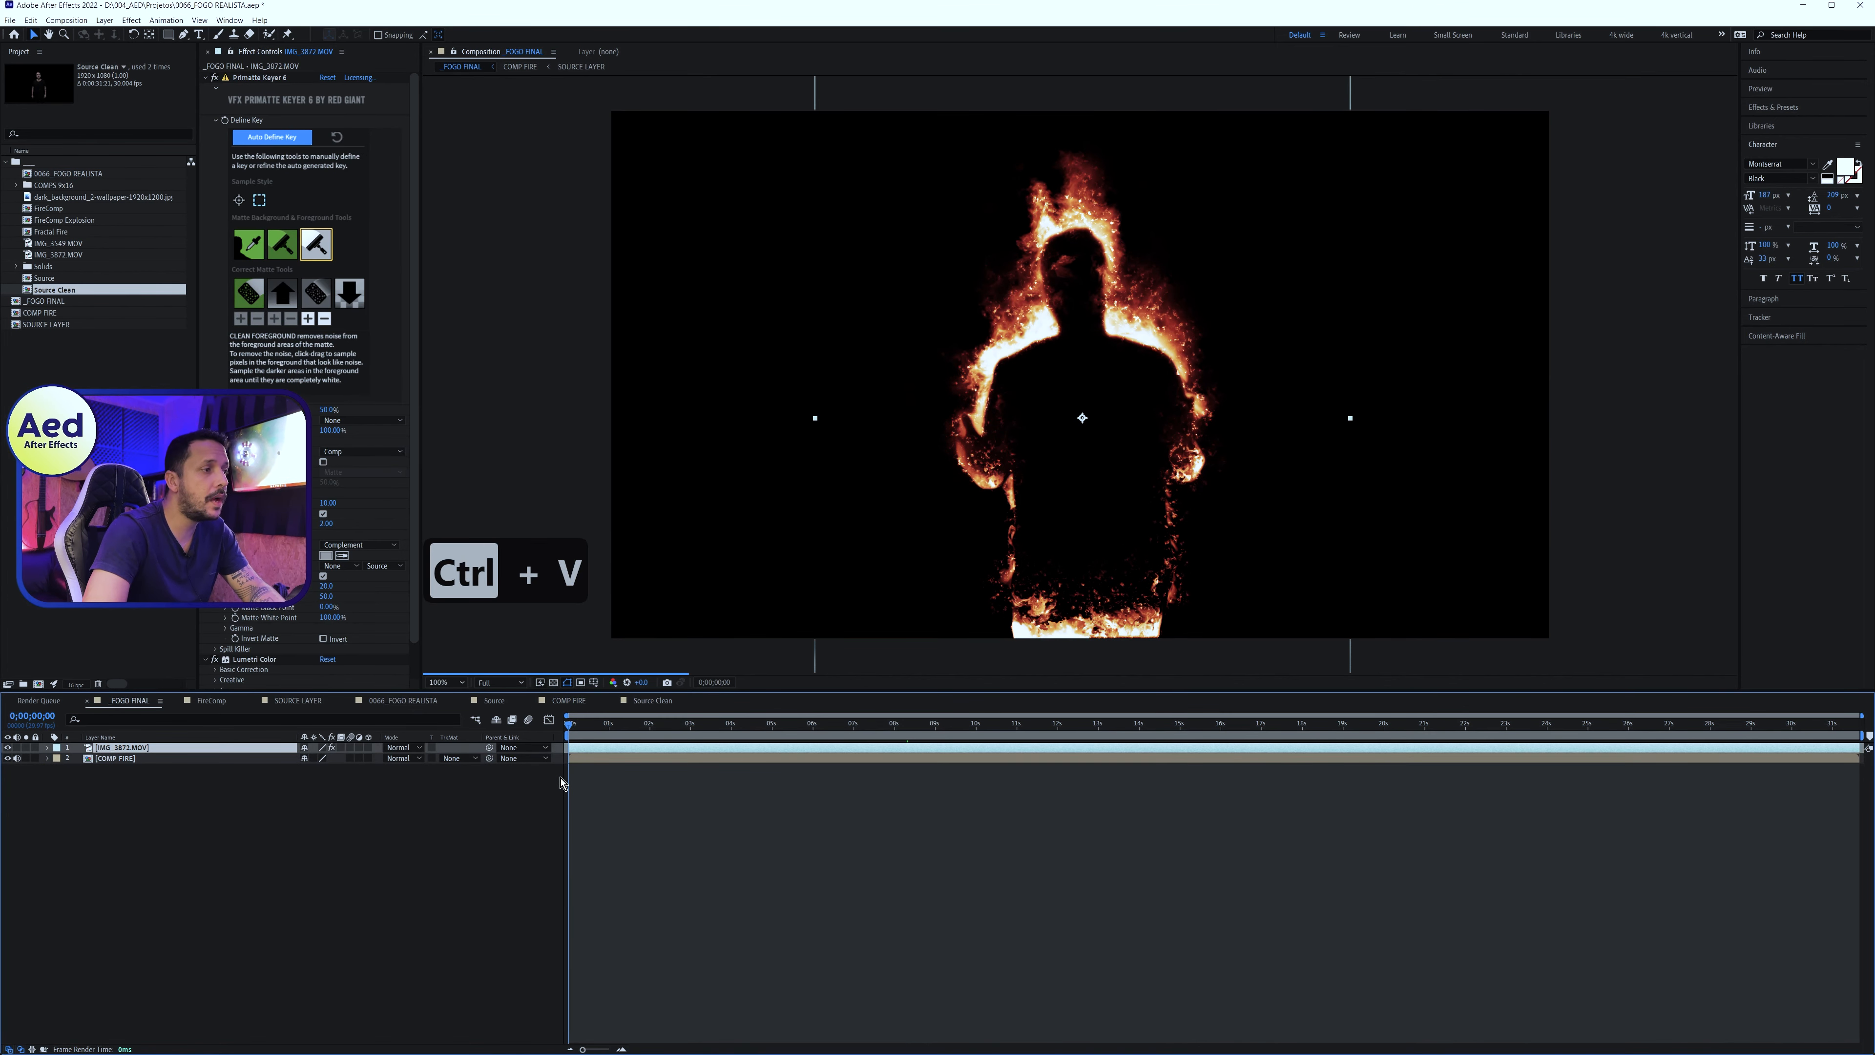
key("ctrl+alt+Down")
At 0;00;03;09, try the Screen blending mode on the COMP FIRE layer and settle on Add
left_click_drag(567, 768, 703, 759)
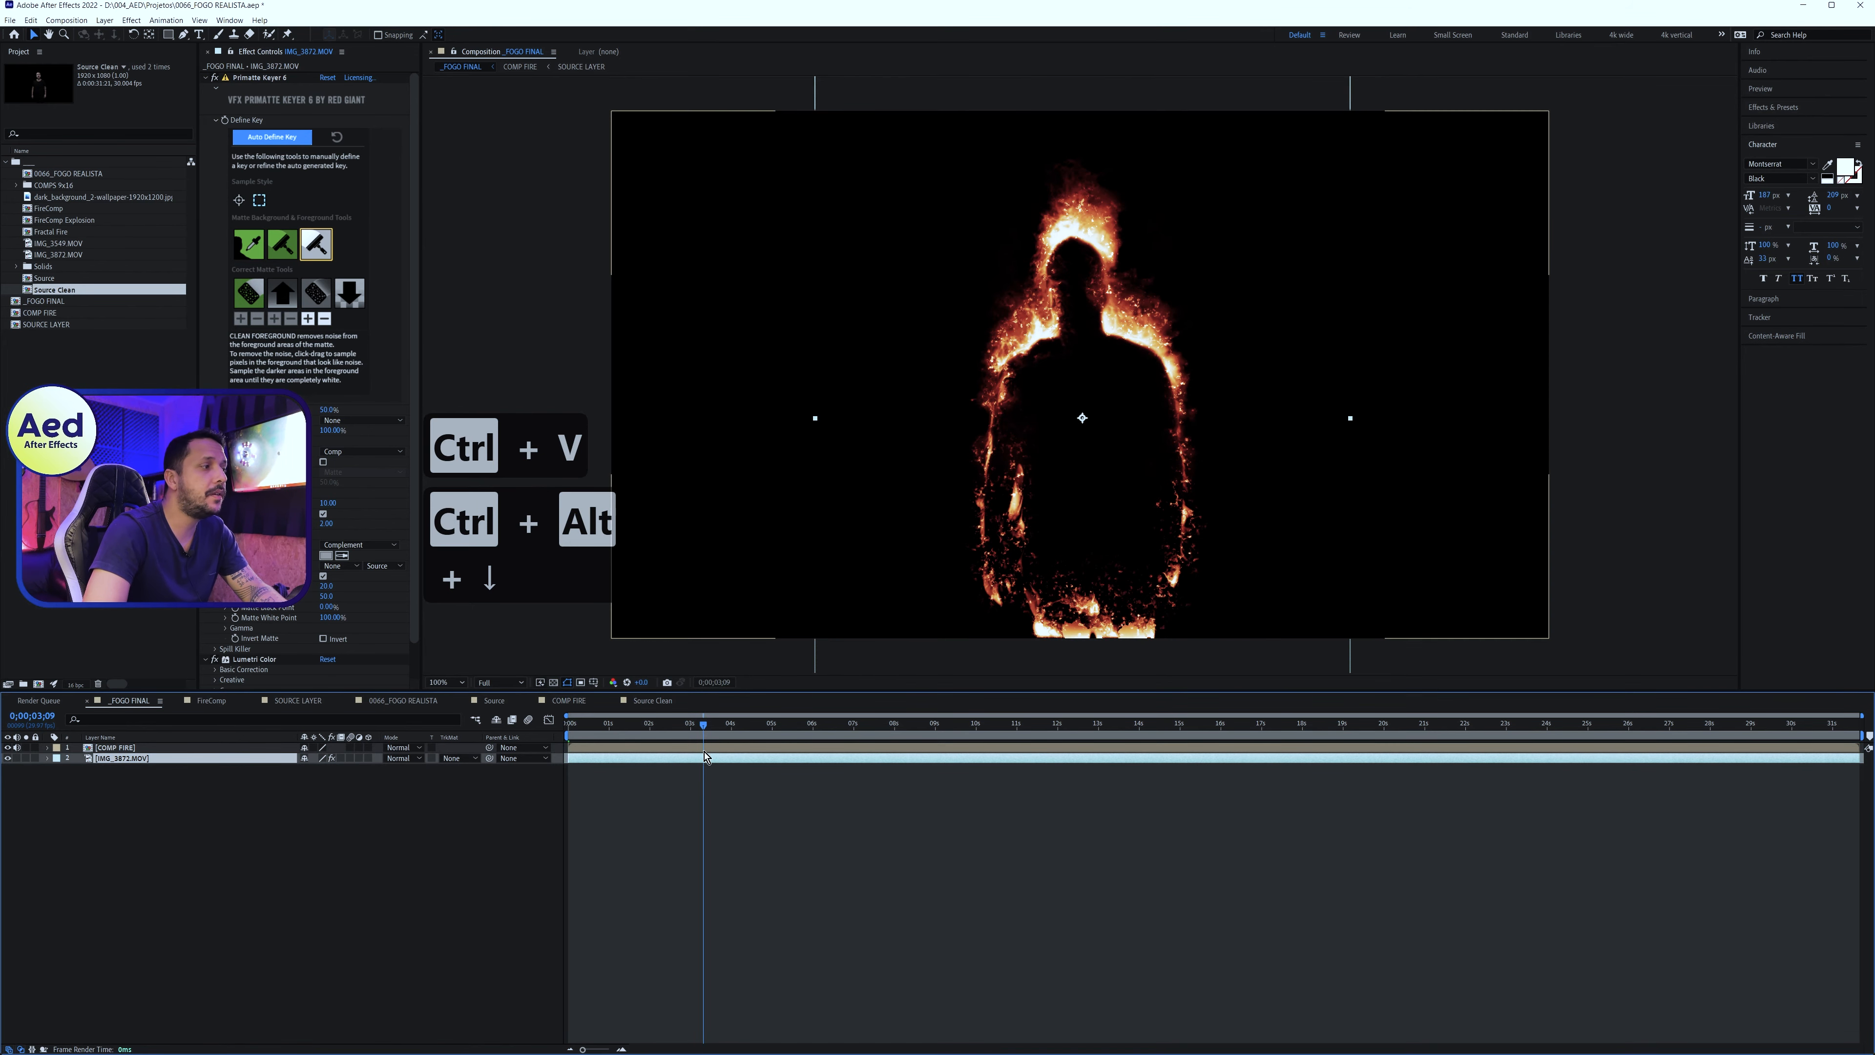
left_click(398, 746)
left_click(441, 373)
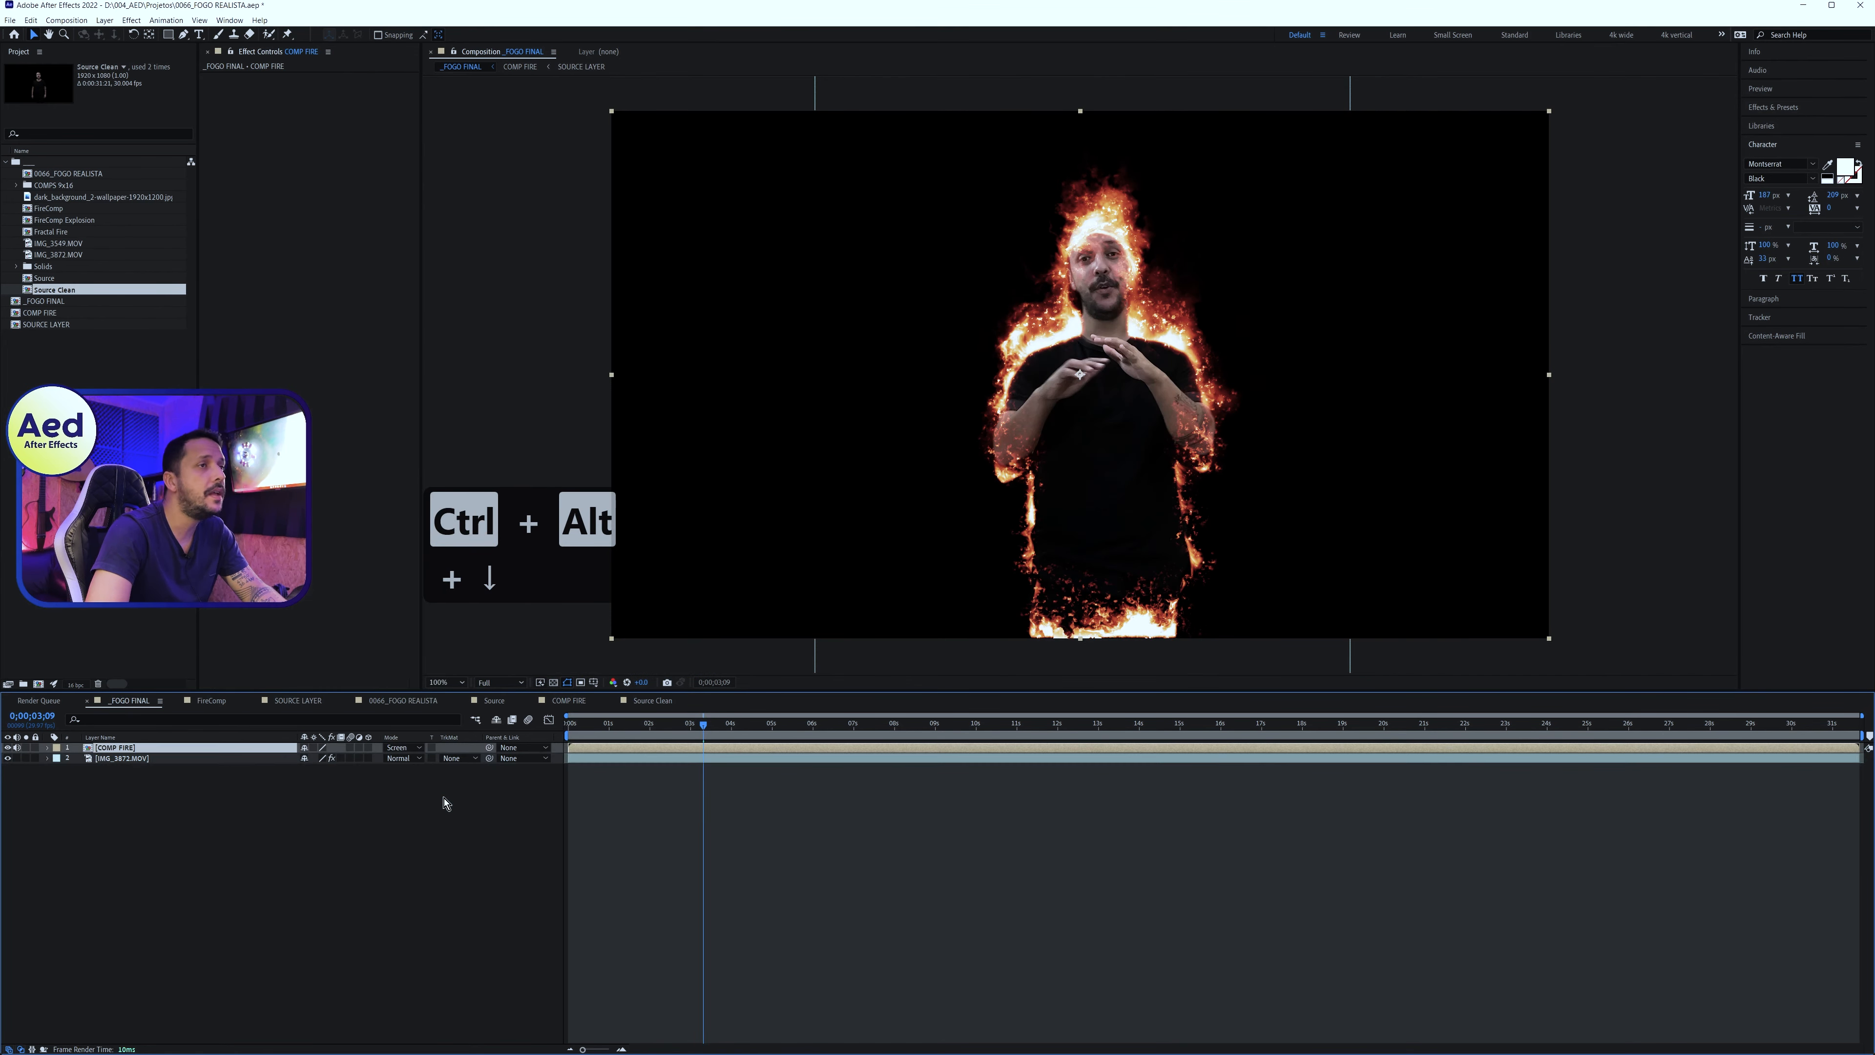
left_click(398, 747)
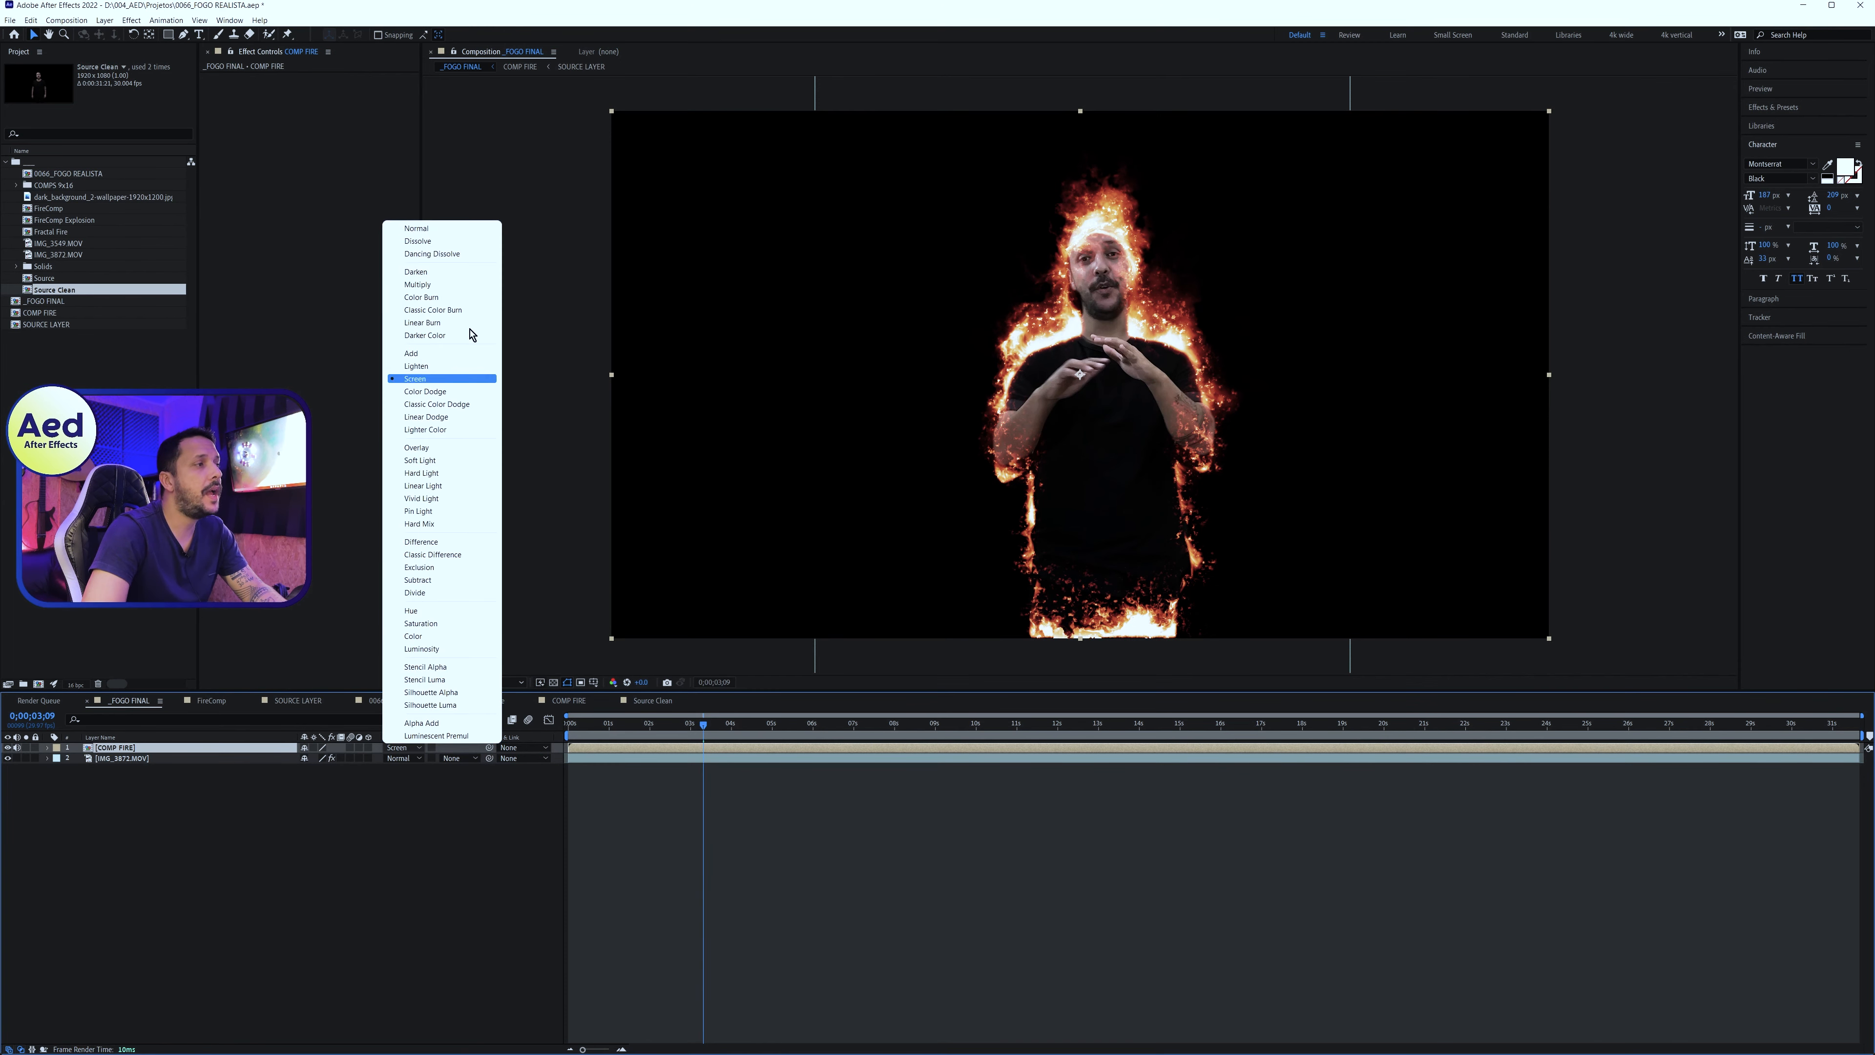
left_click(442, 352)
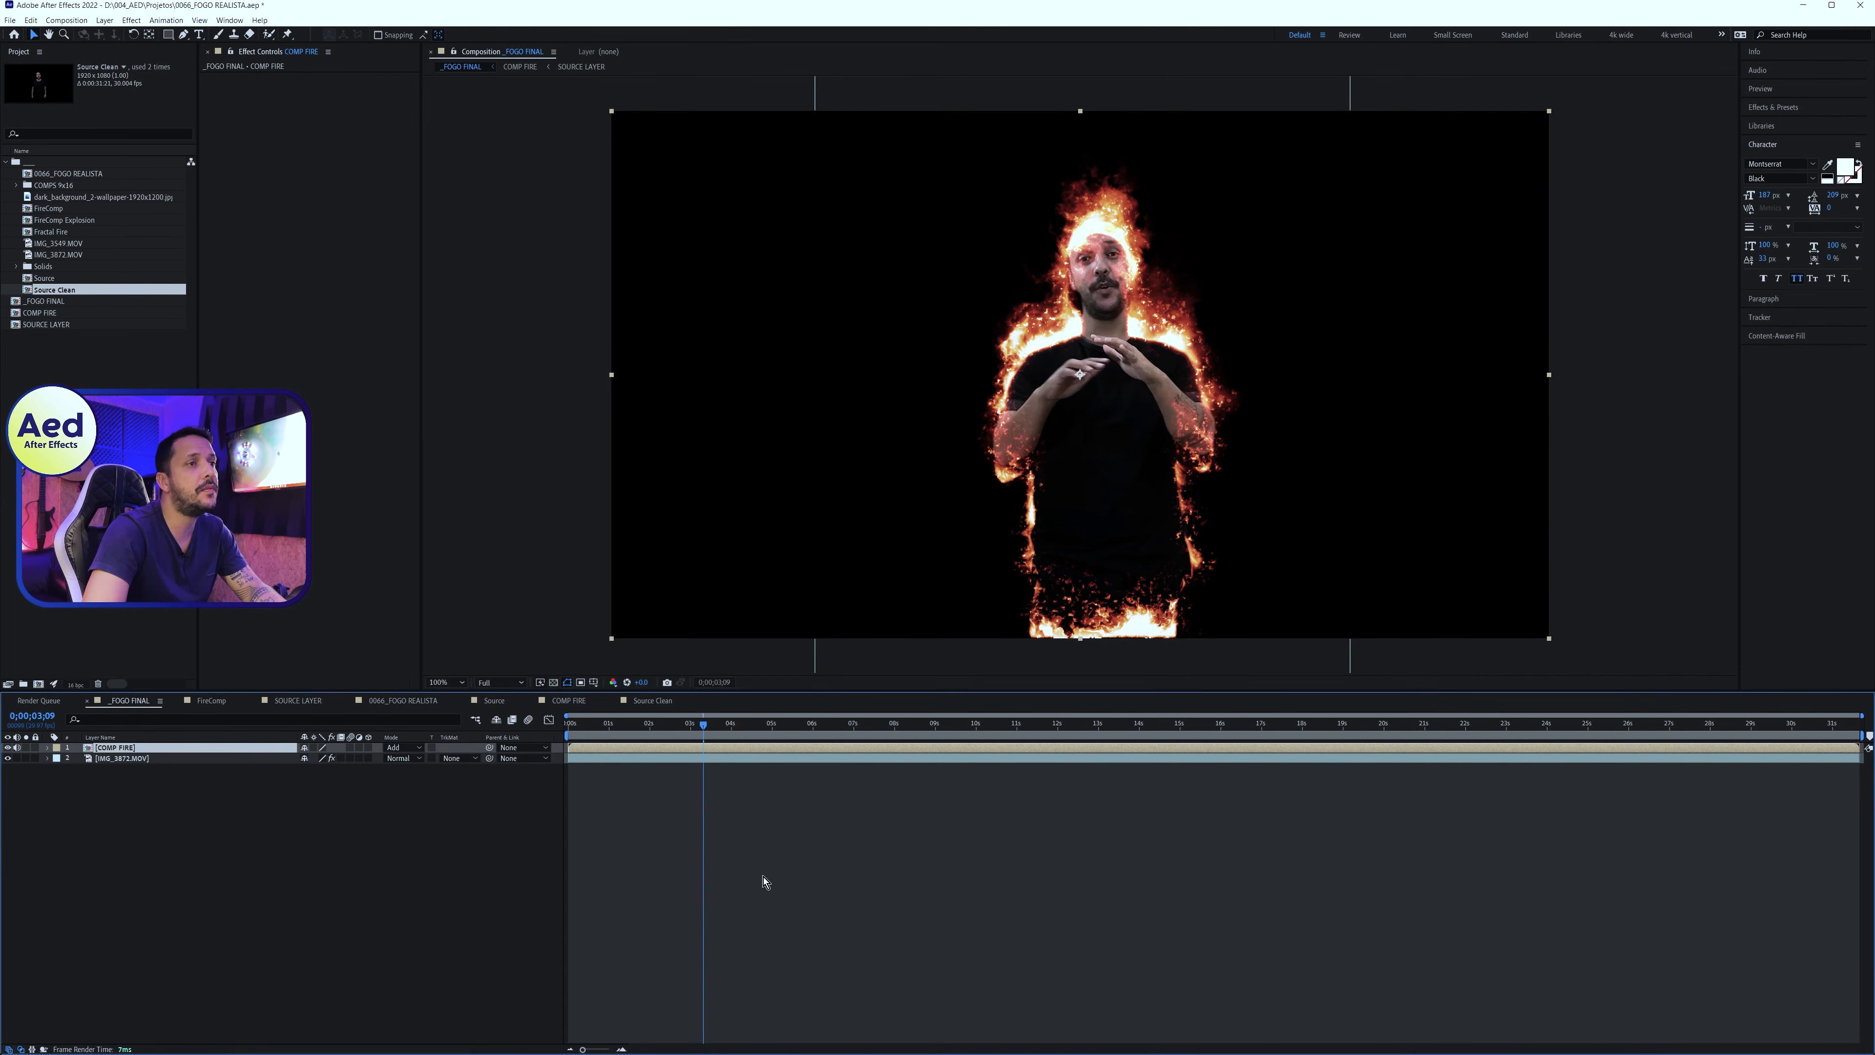
Check the burning man at 0;00;11;27 and open the COMP FIRE composition
left_click_drag(703, 735, 1056, 754)
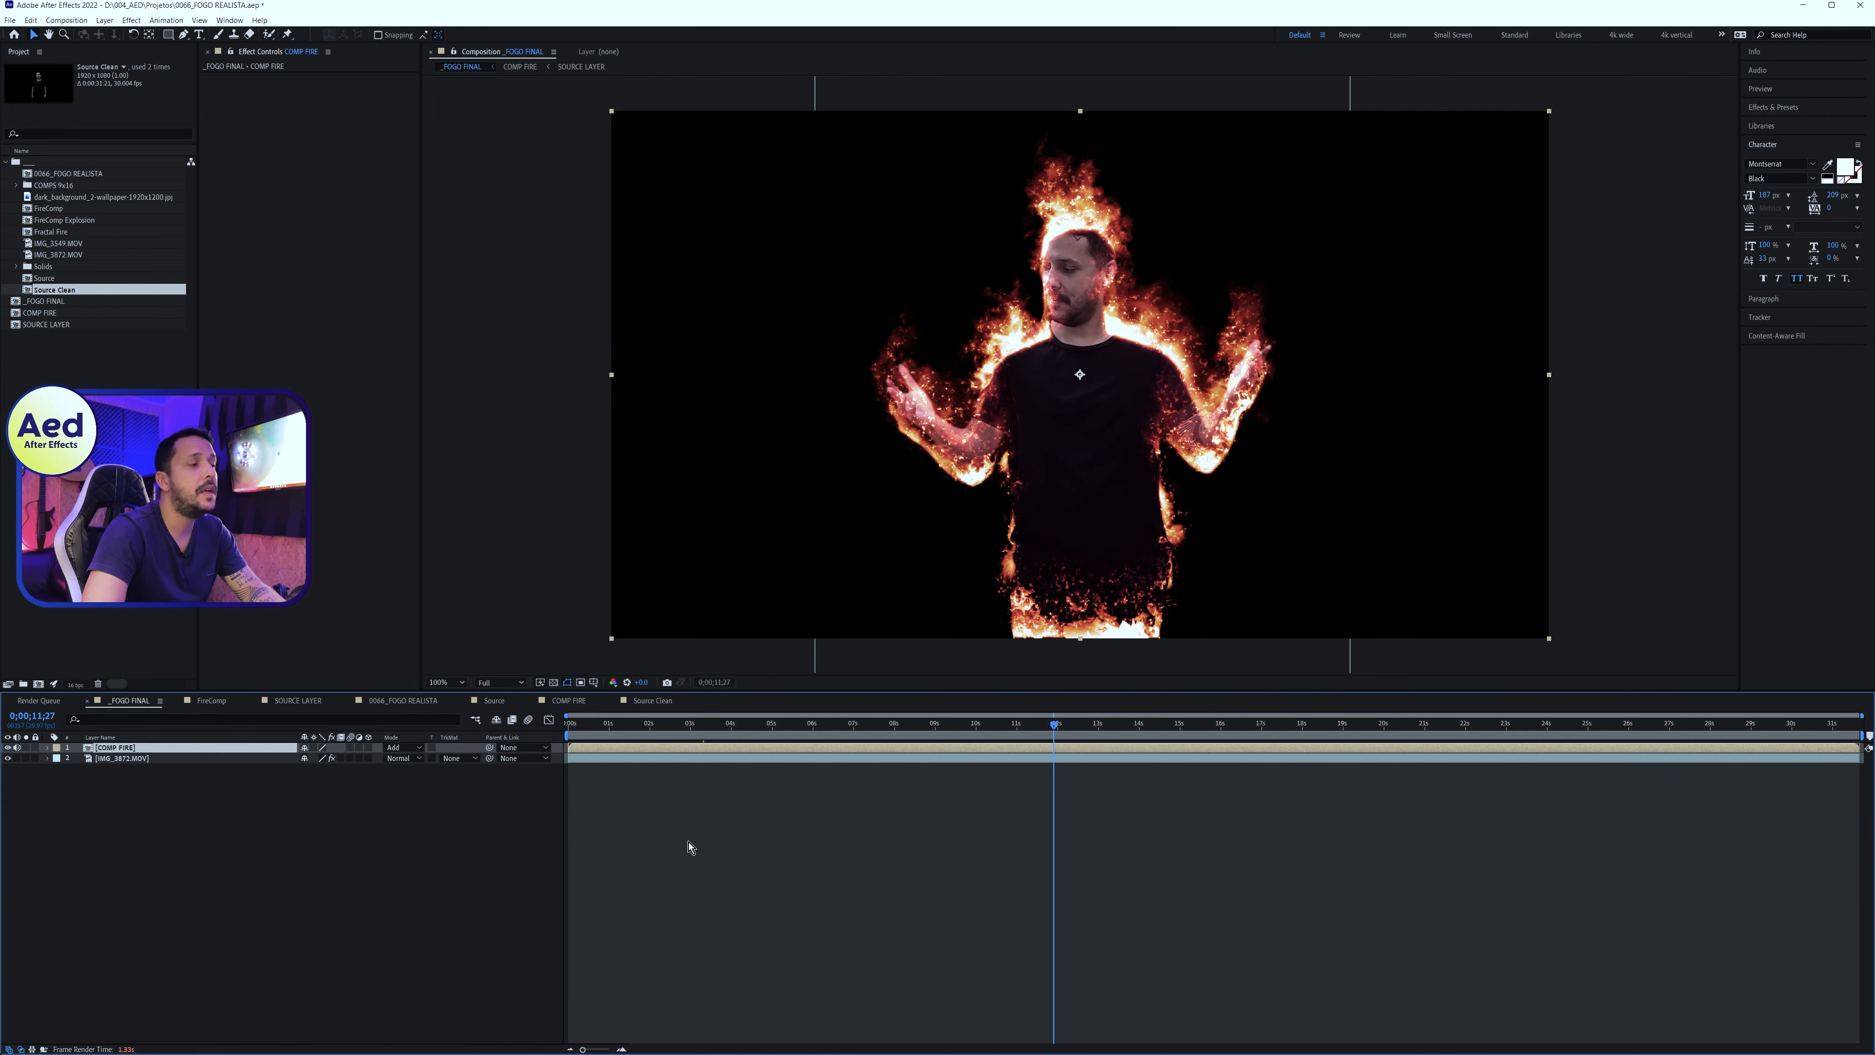
left_click(147, 758)
left_click(148, 749)
double_click(147, 751)
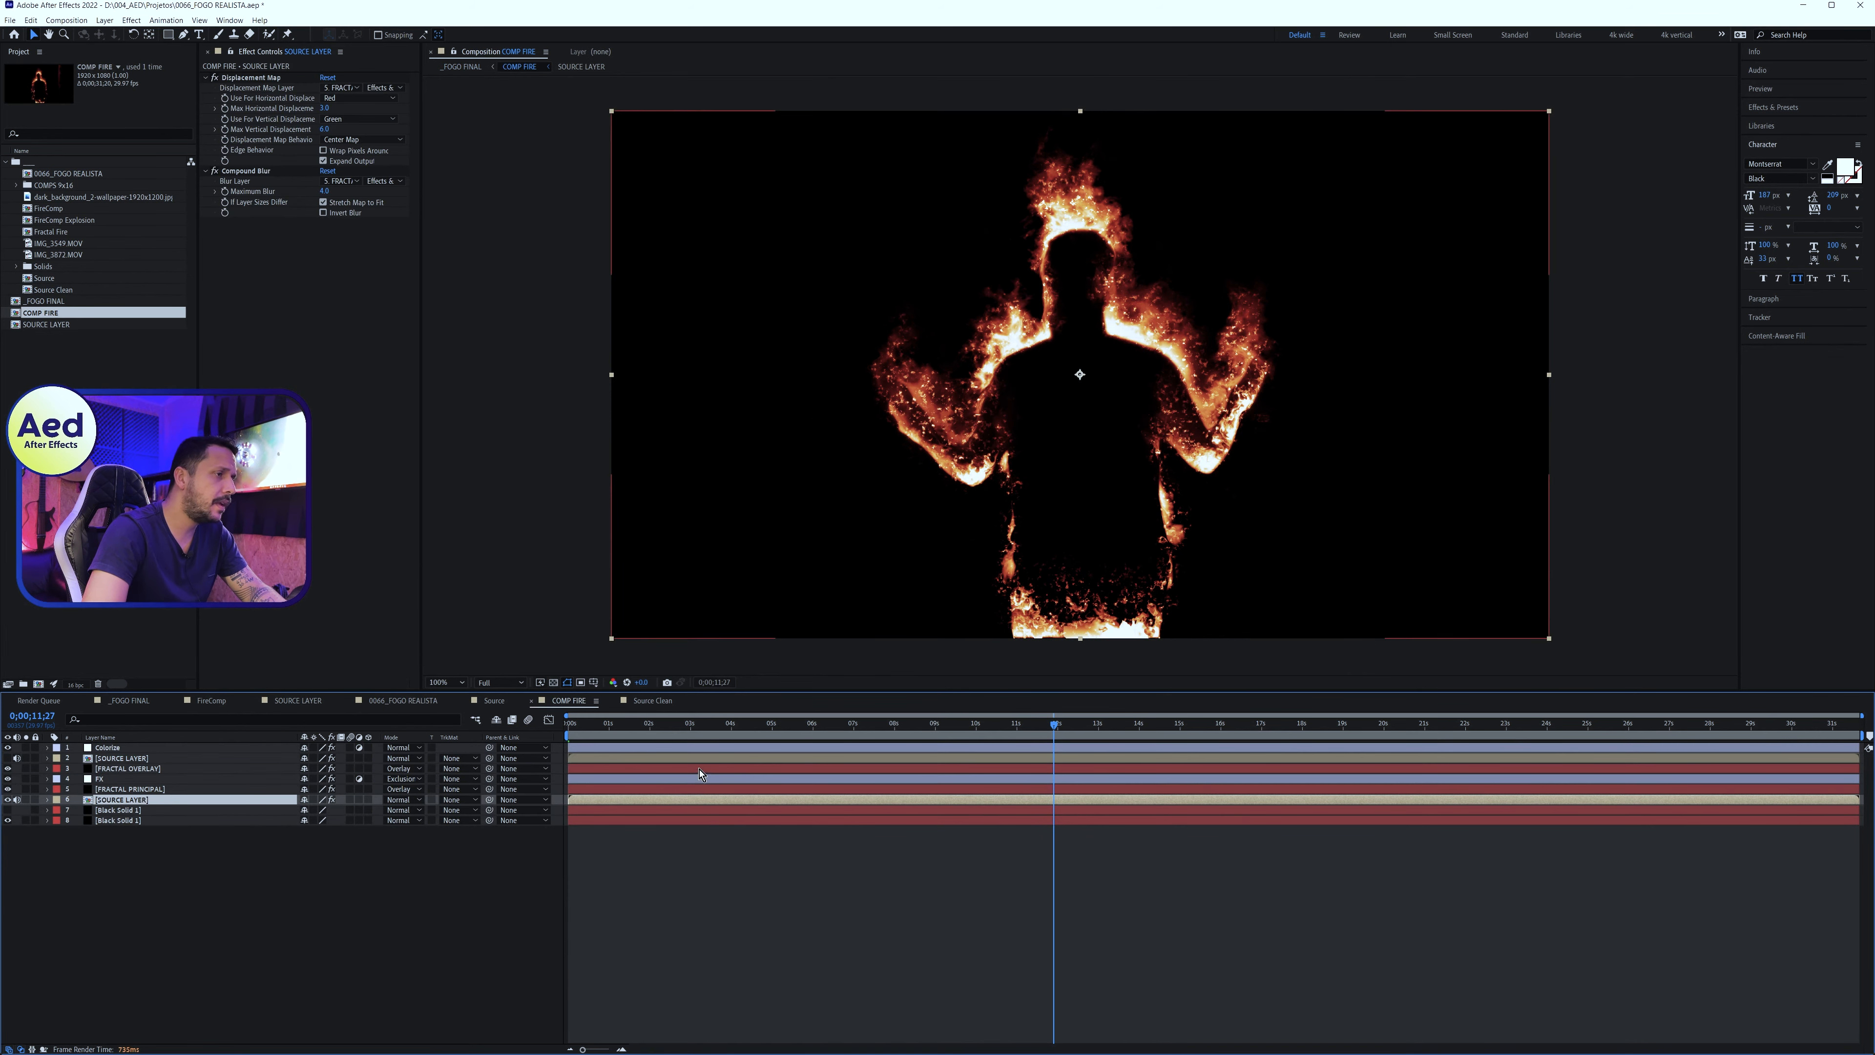
Copy the keyed IMG_3872.MOV layer from the SOURCE LAYER composition and return to _FOGO FINAL
double_click(120, 800)
left_click(731, 747)
key("ctrl+c")
key("ctrl+c")
key("ctrl+c")
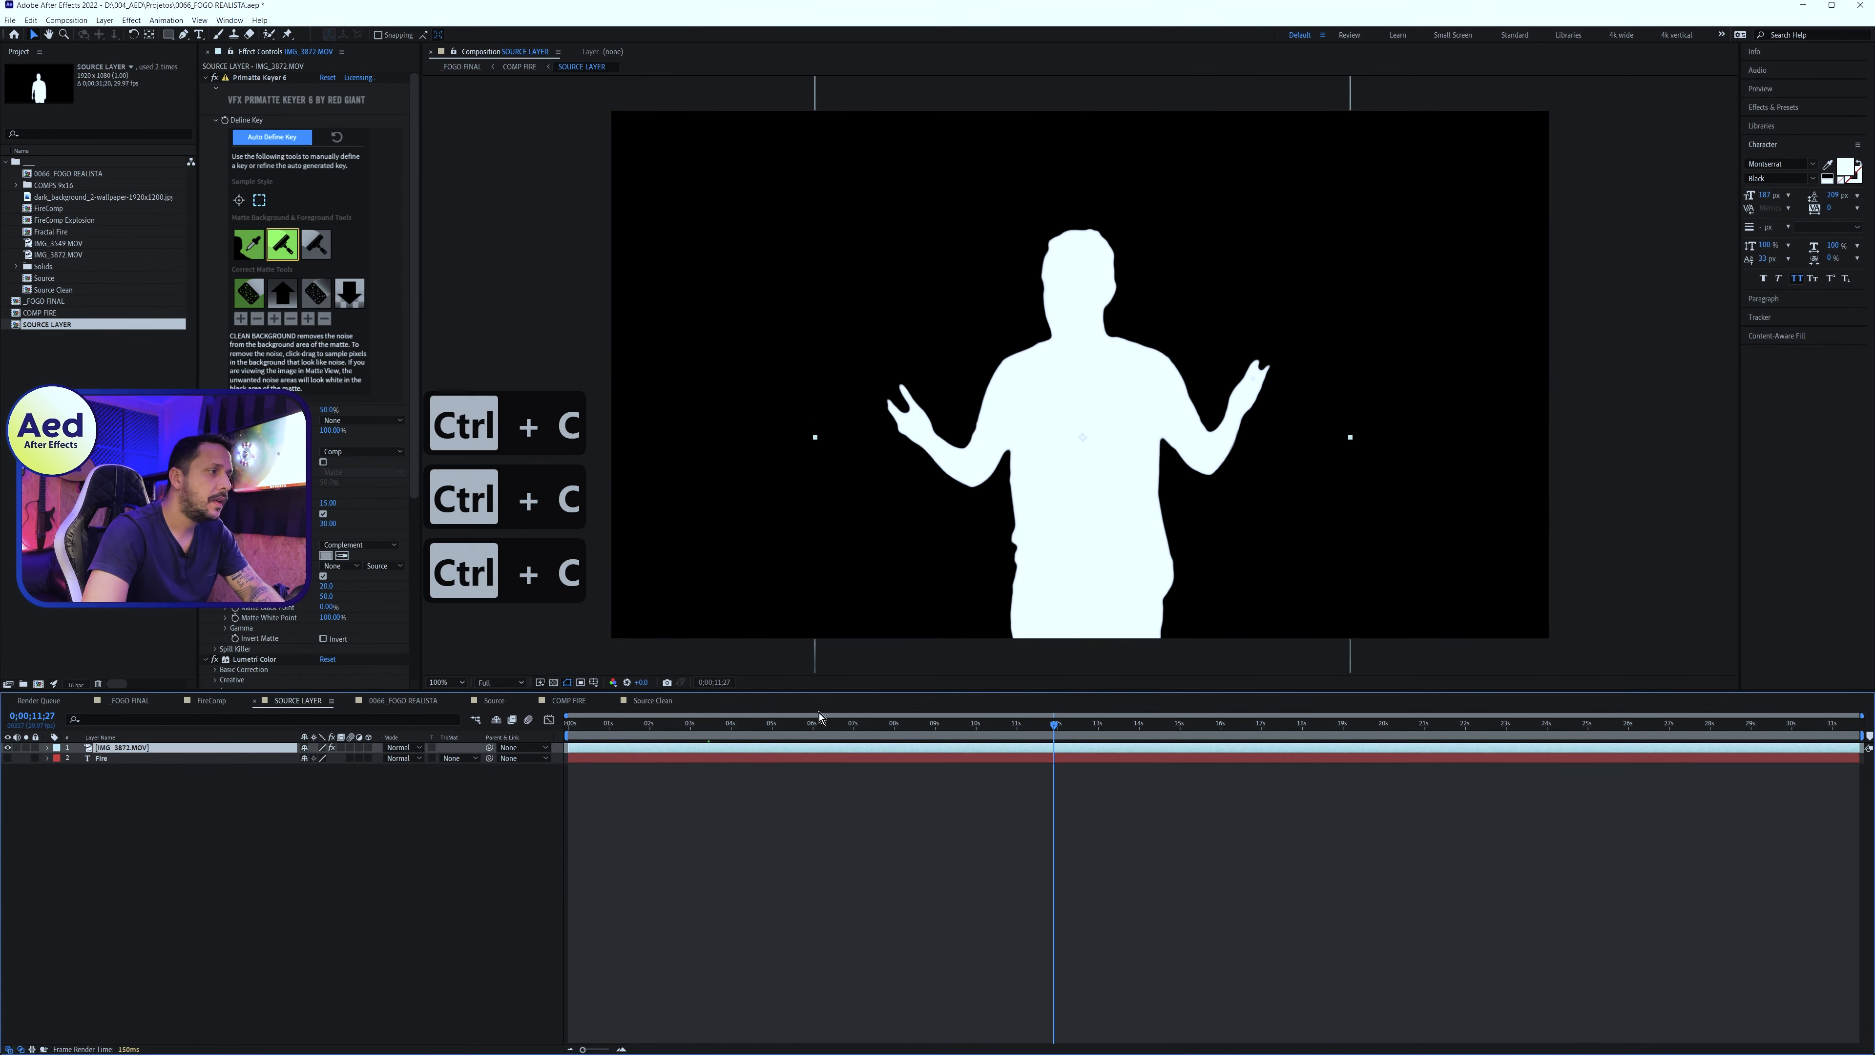
left_click(194, 881)
key("Tab")
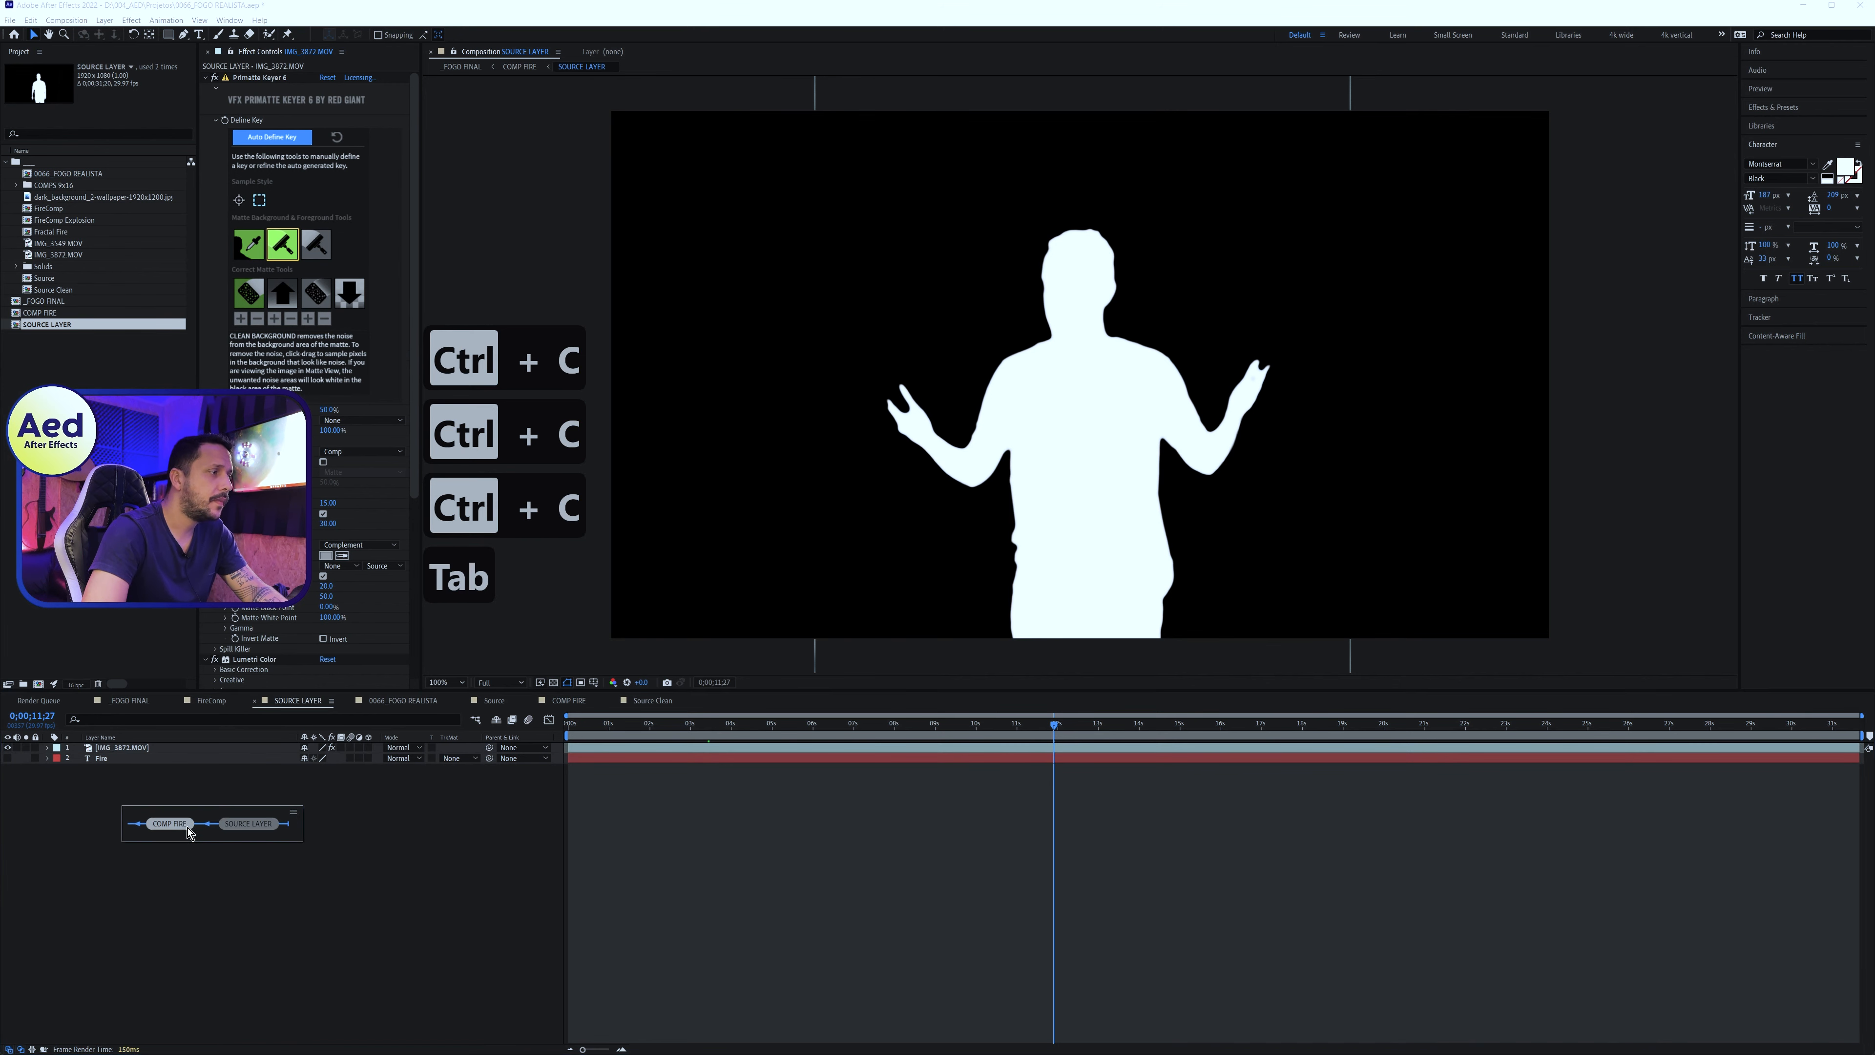
left_click(187, 829)
key("Tab")
left_click(122, 833)
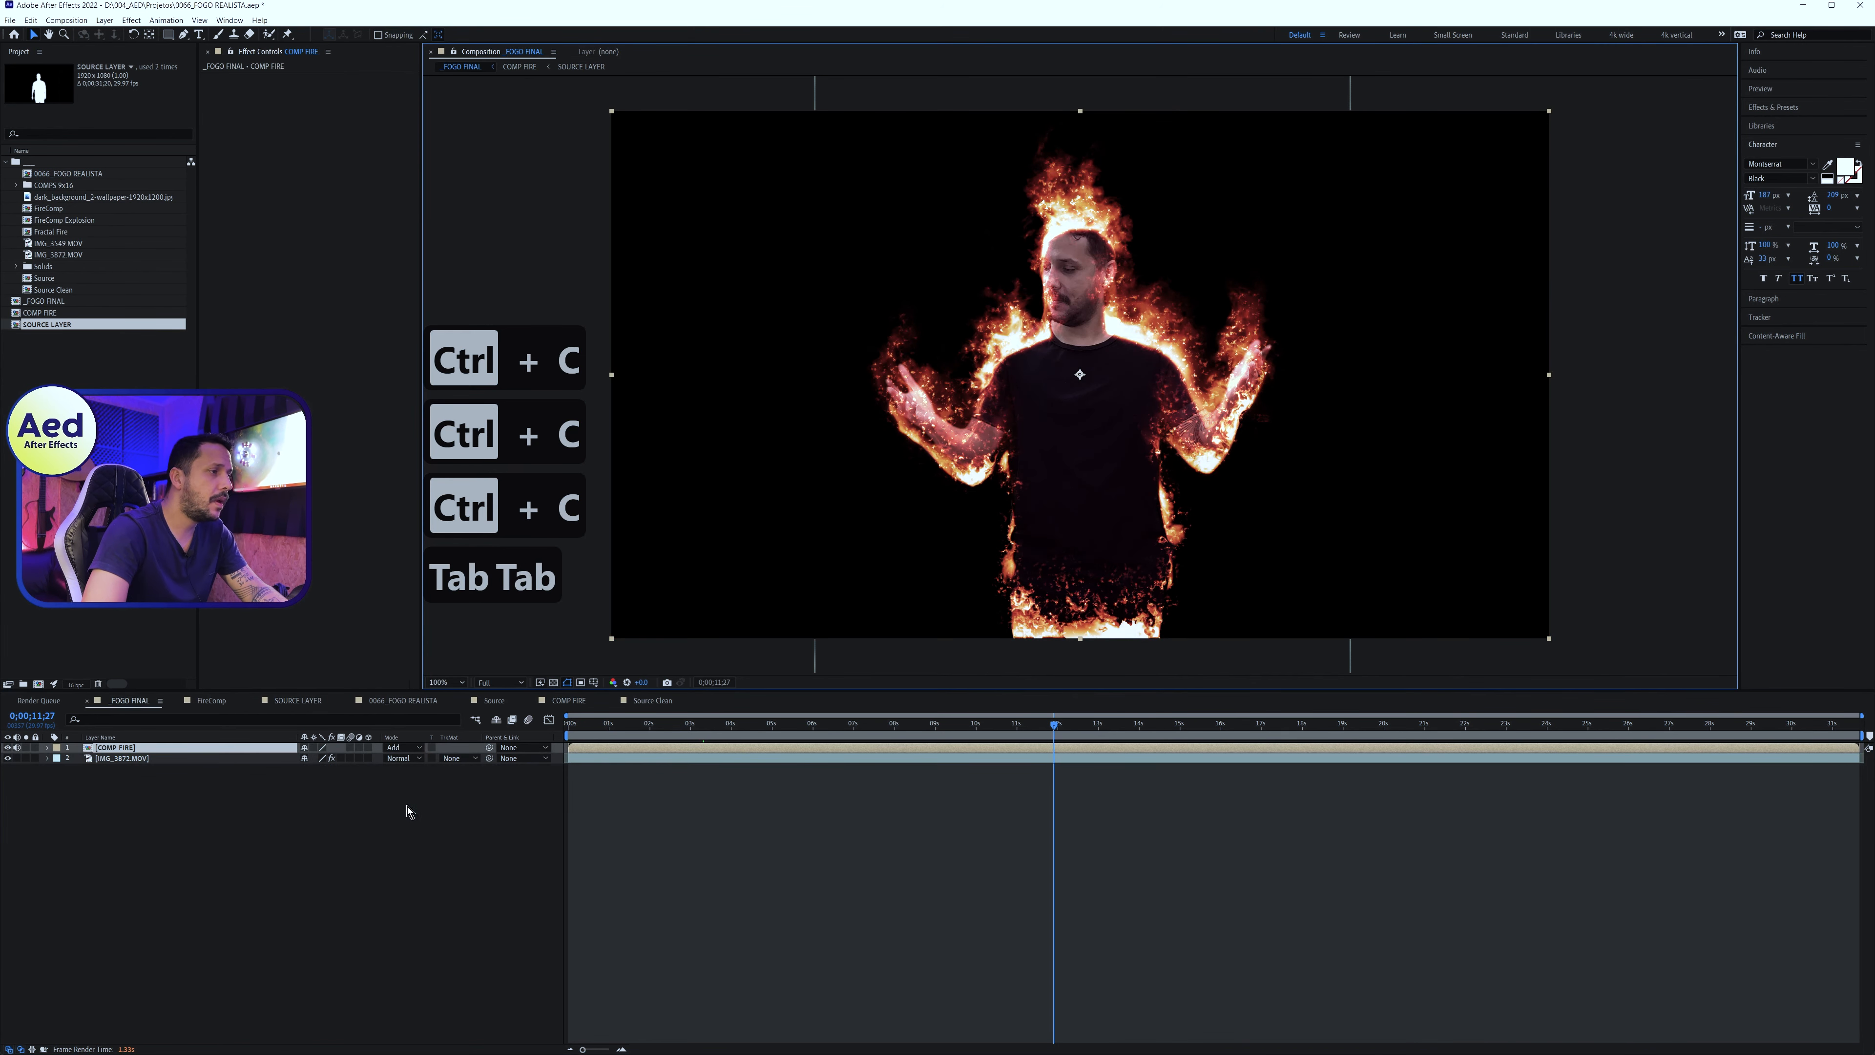
Replace the footage layer in _FOGO FINAL with the copied one, pasted at the composition's start and moved beneath COMP FIRE
left_click(657, 760)
key("Delete")
key("Home")
key("ctrl+v")
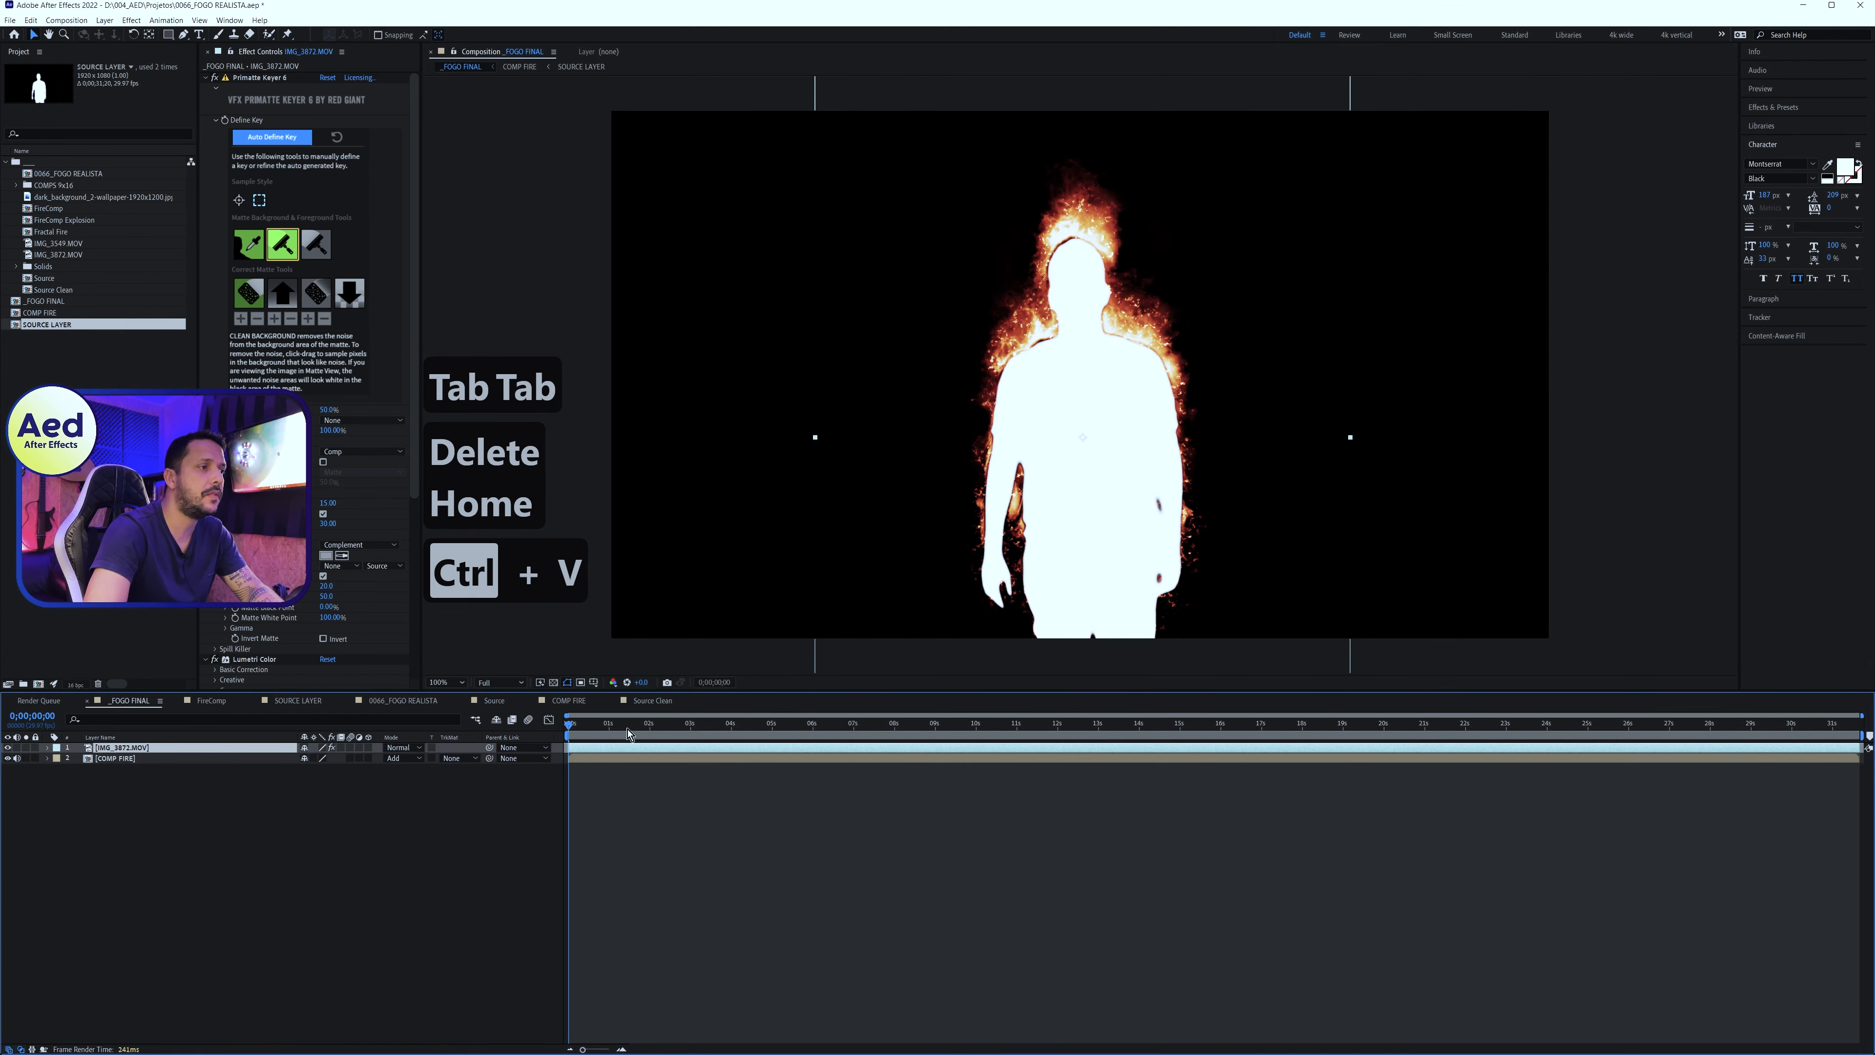
left_click(821, 725)
key("ctrl+alt+Down")
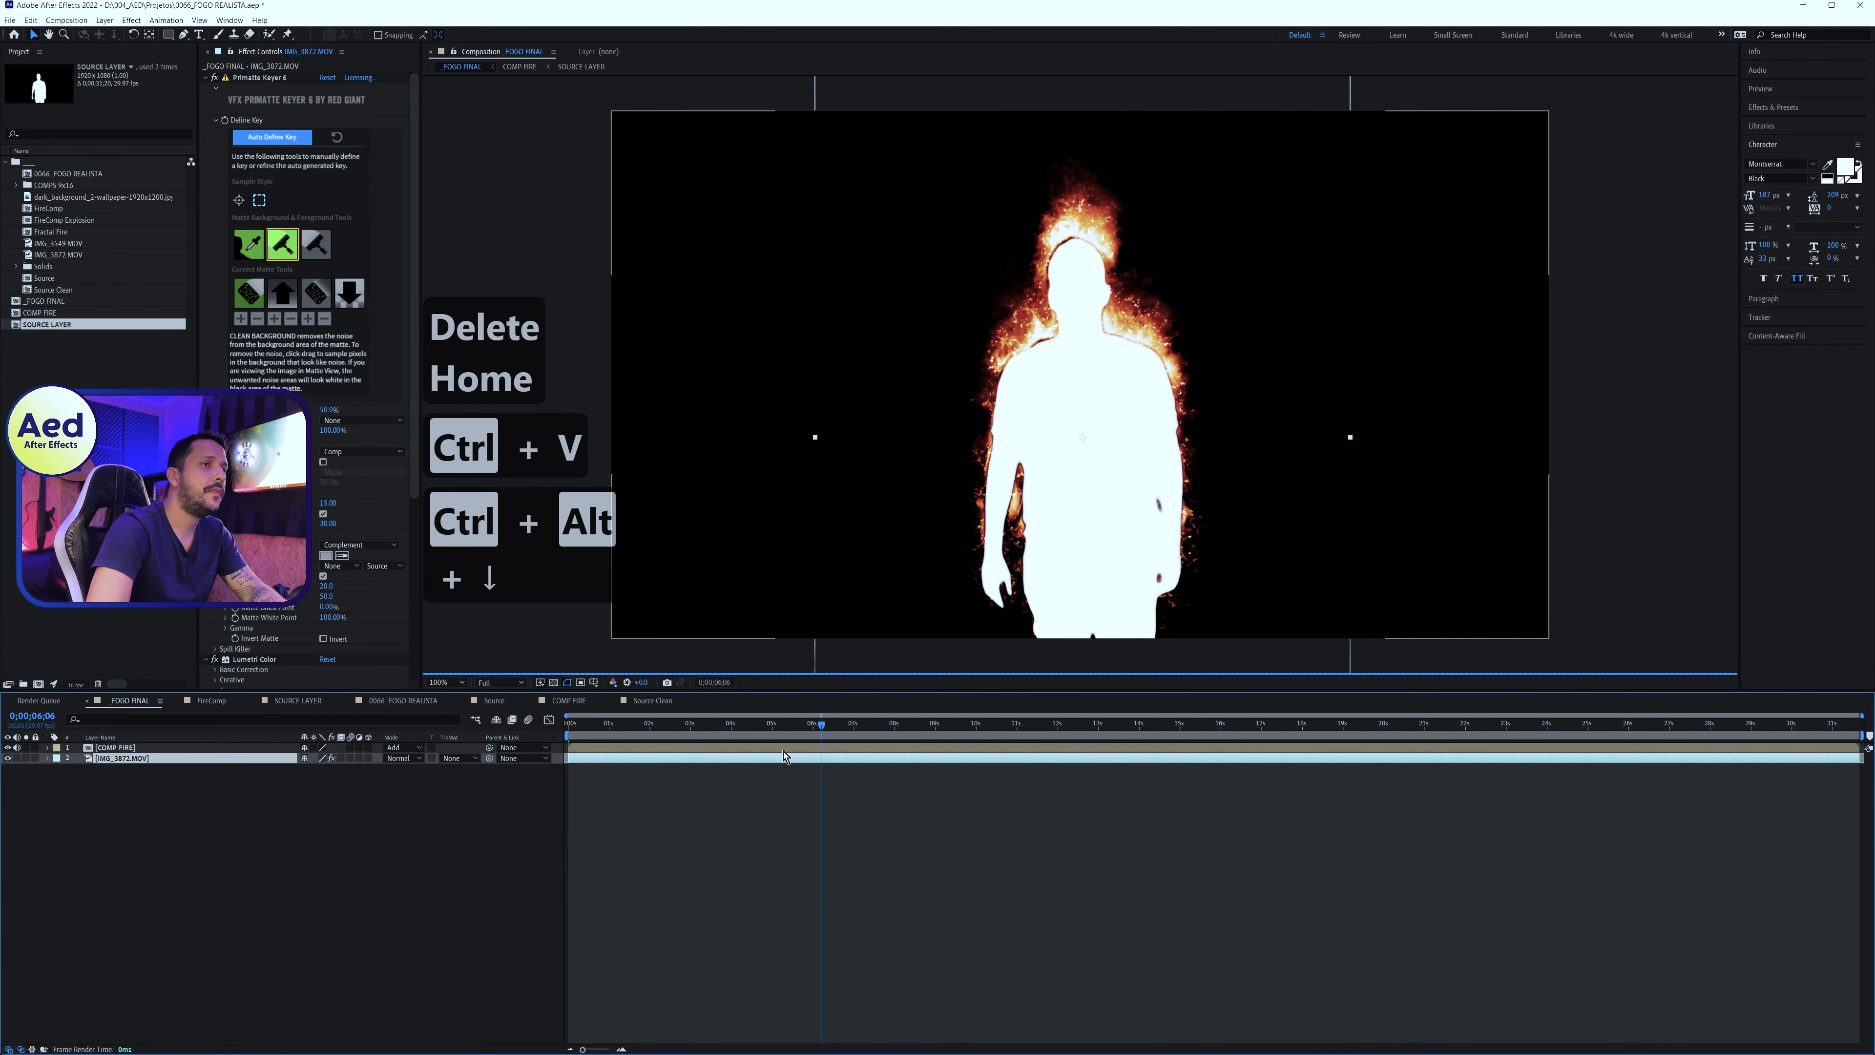
Delete the Tint and Fractal Noise effects from the IMG_3872.MOV layer, keeping its keying and Lumetri Color effects
left_click(206, 77)
left_click(206, 89)
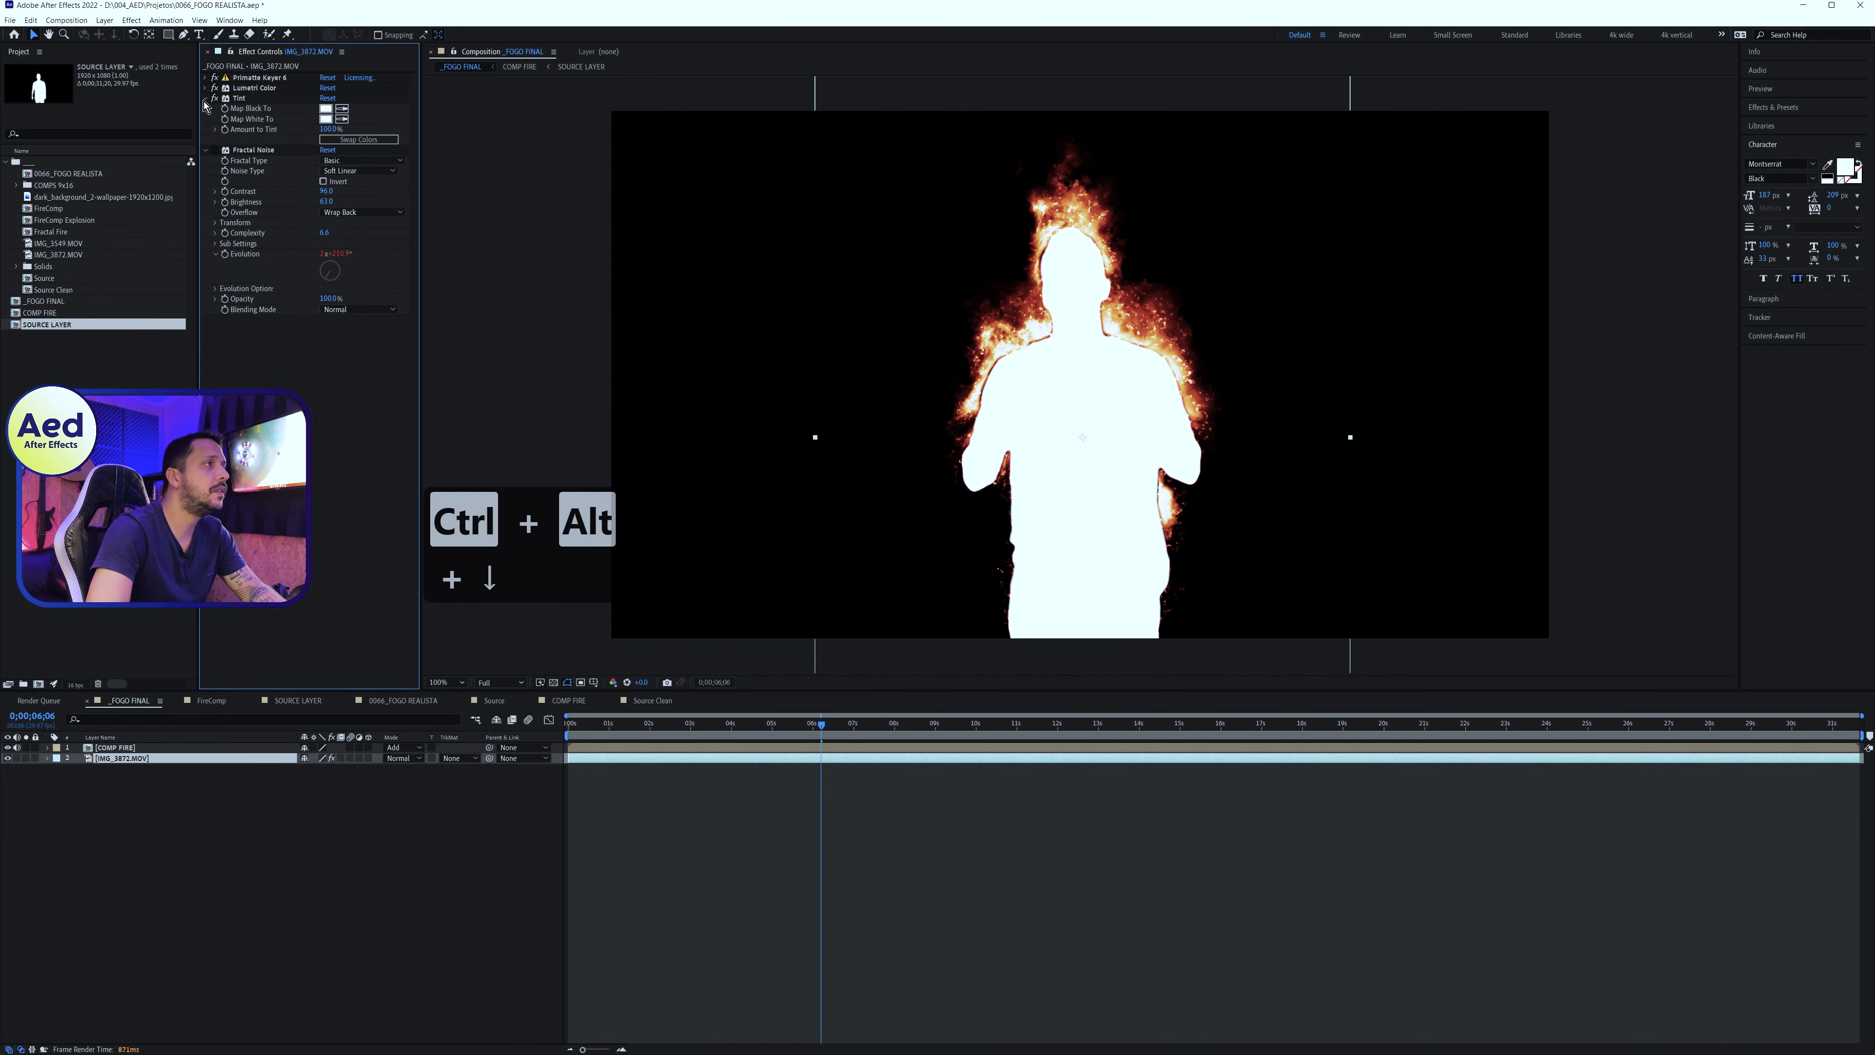
left_click(206, 99)
left_click(238, 98)
left_click(251, 108, "shift")
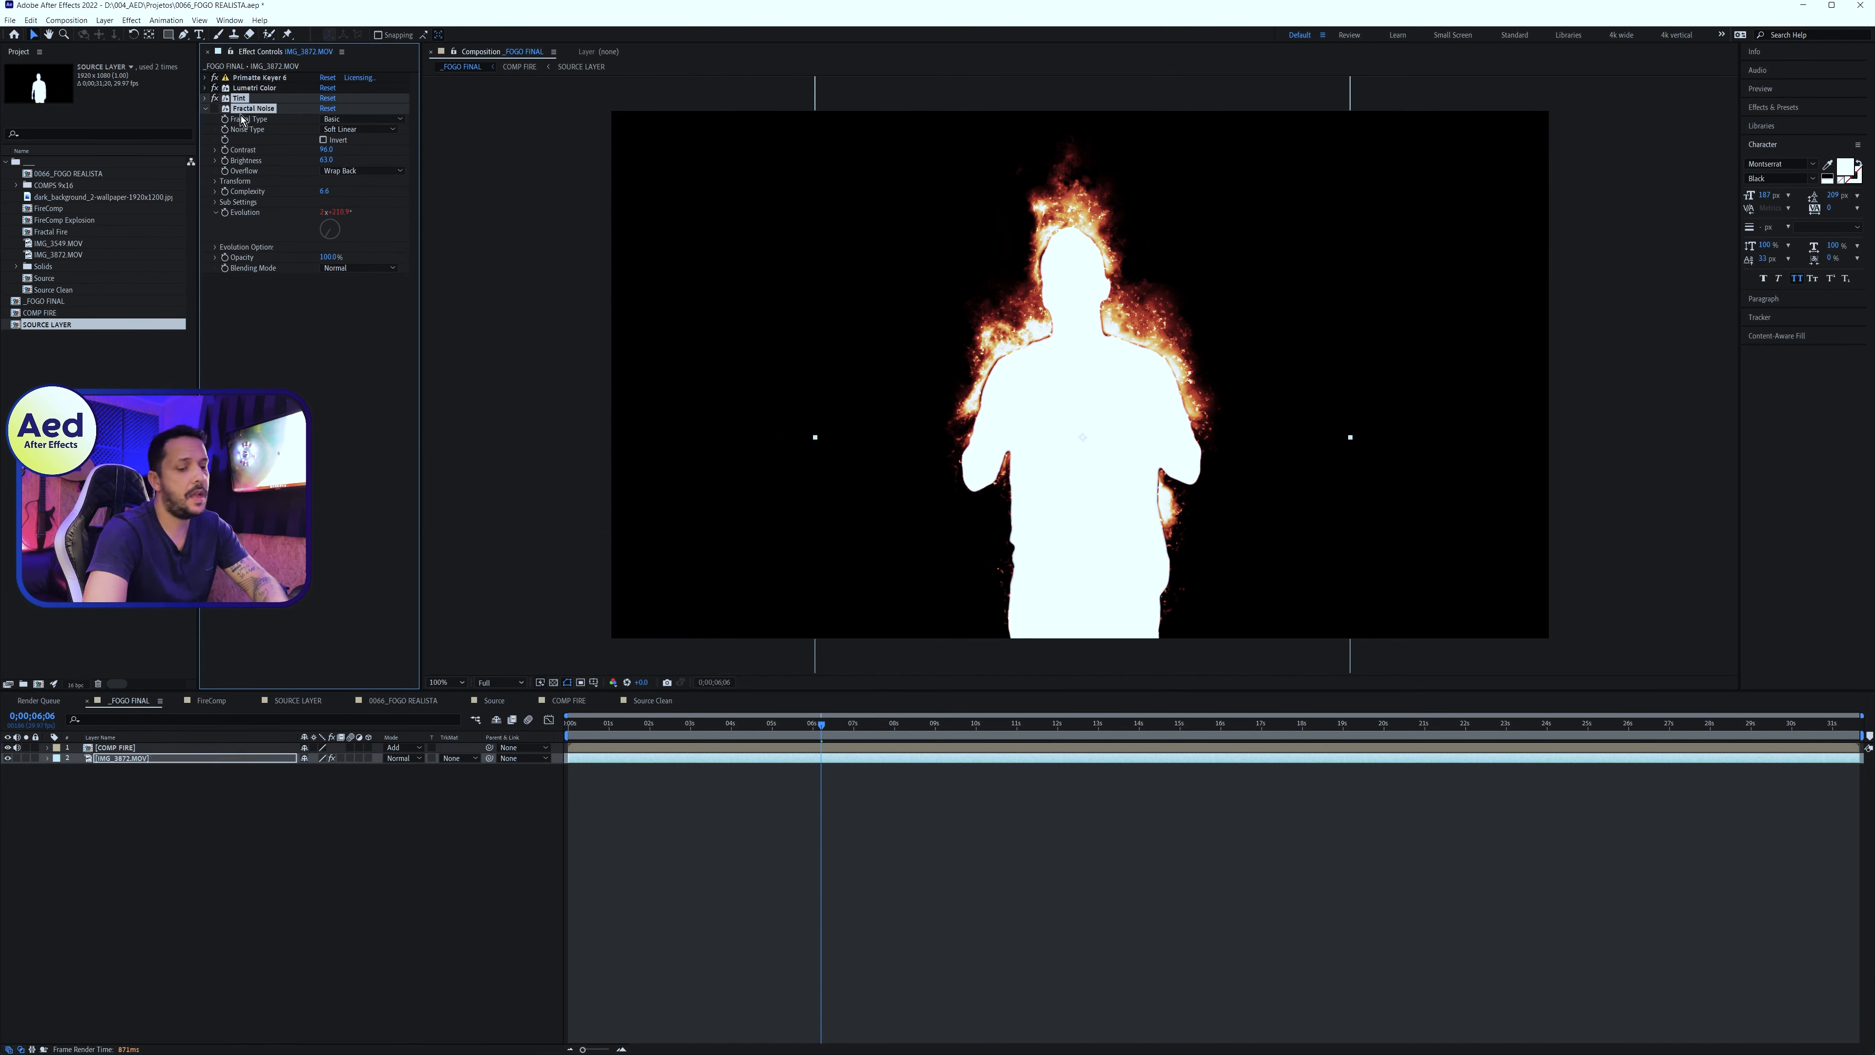
key("Delete")
left_click(990, 977)
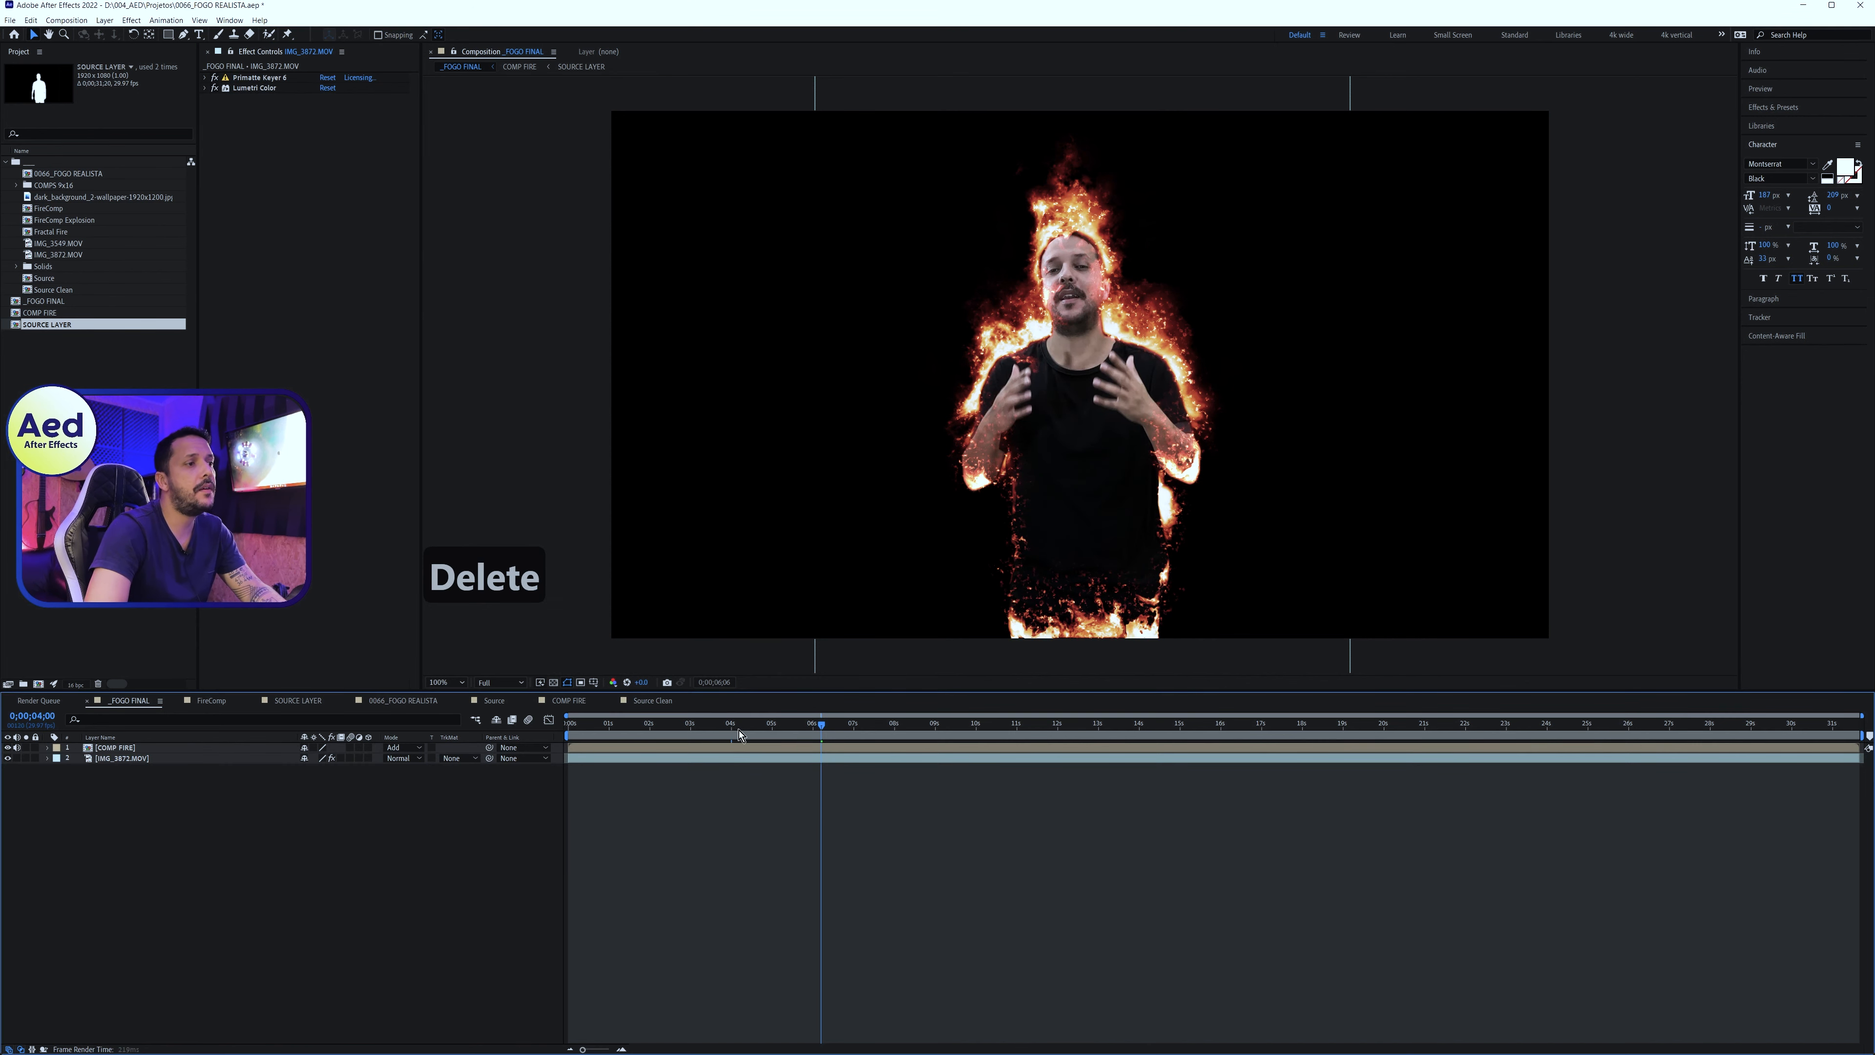